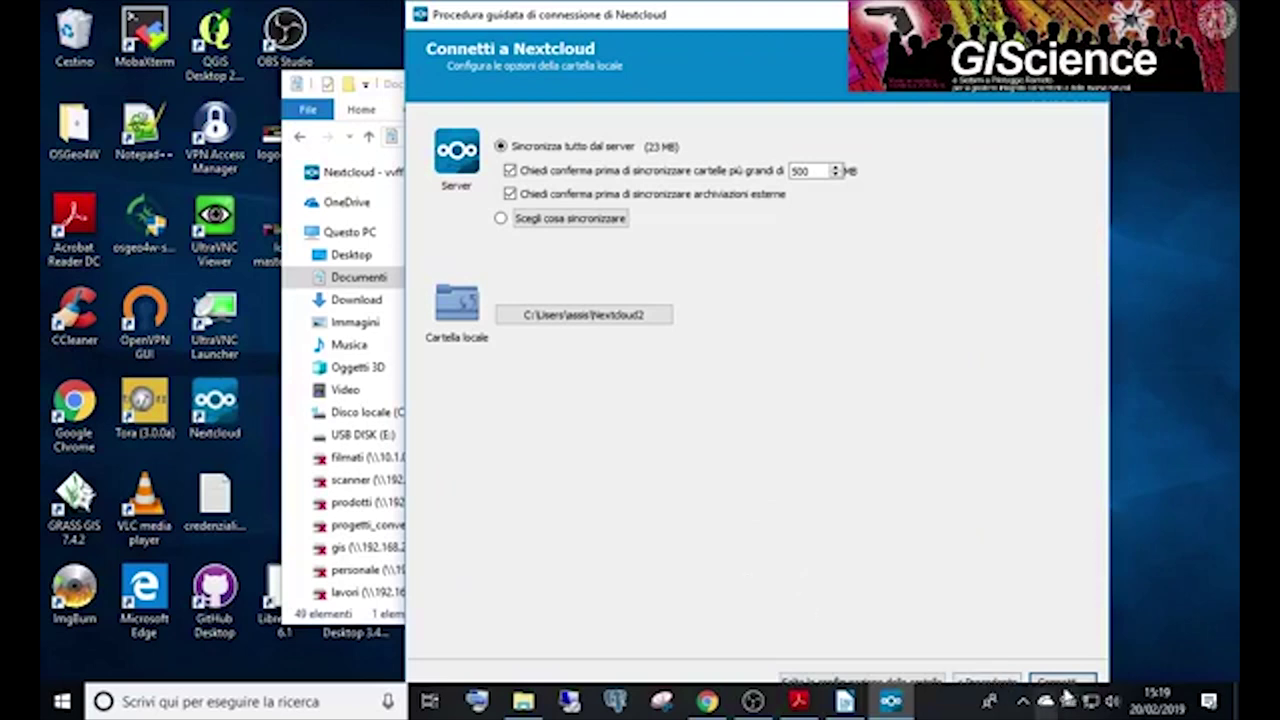
# Complete the Nextcloud connection with everything synchronized from the server, and open the workshop account's synced folder in File Explorer.
pyautogui.click(1077, 683)
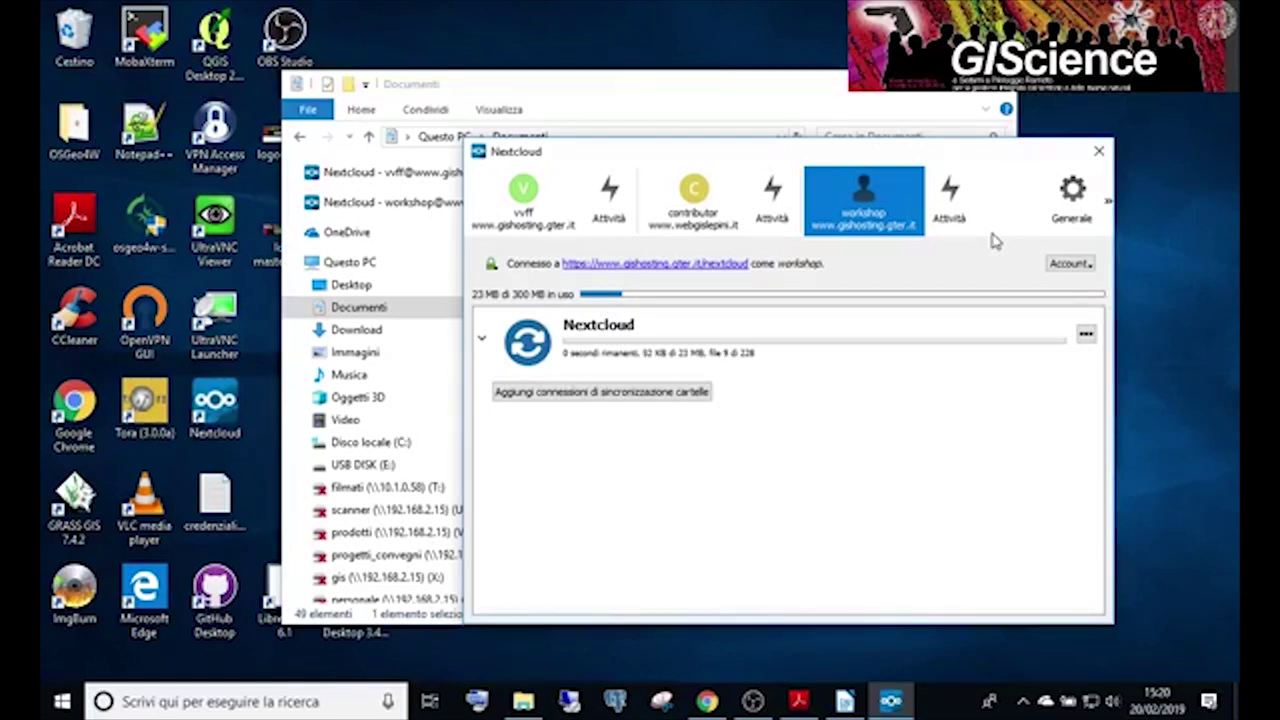
pyautogui.click(1100, 151)
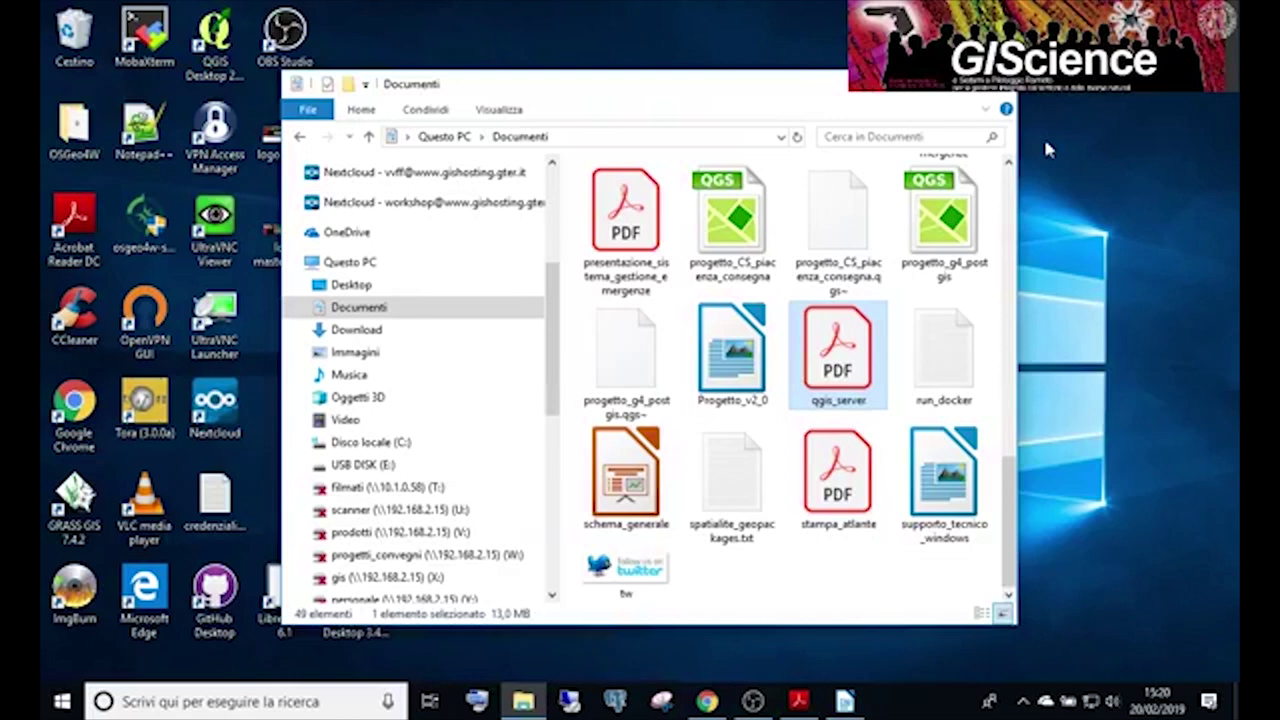
pyautogui.click(376, 204)
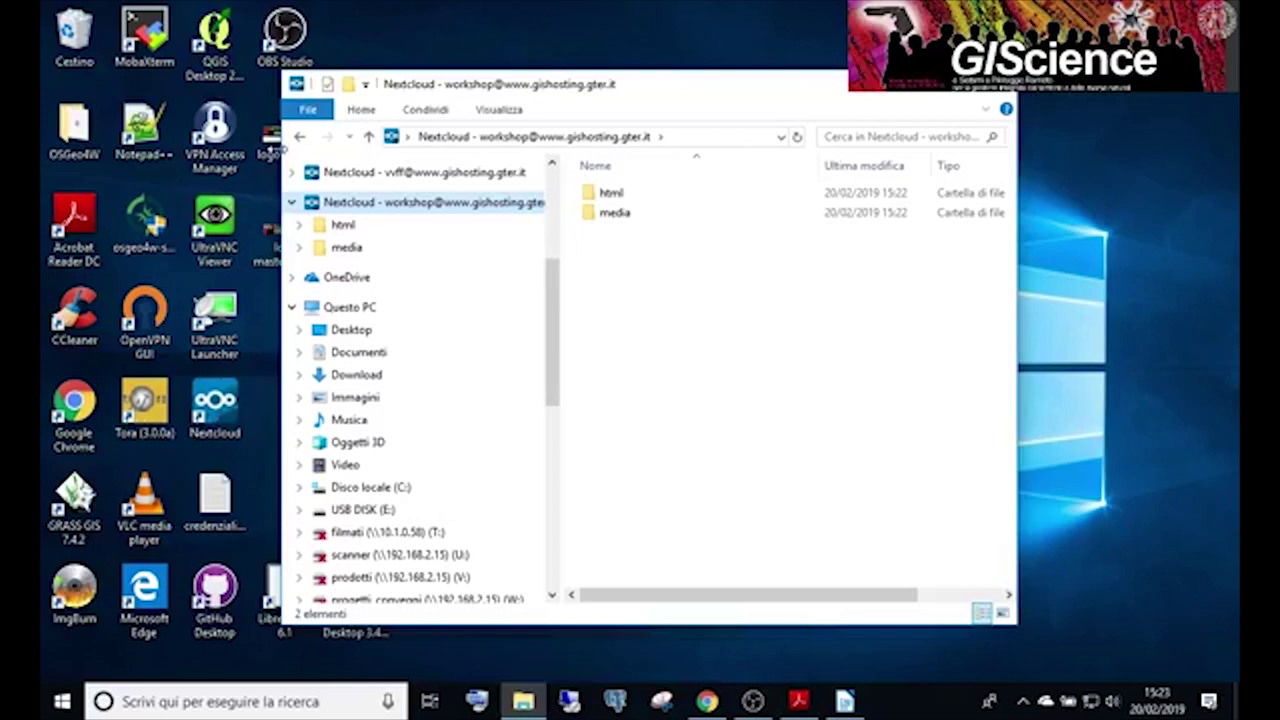
# Switch to Chrome and check the Facebook live broadcast page, returning to the Nextcloud install page.
pyautogui.press('super+d')
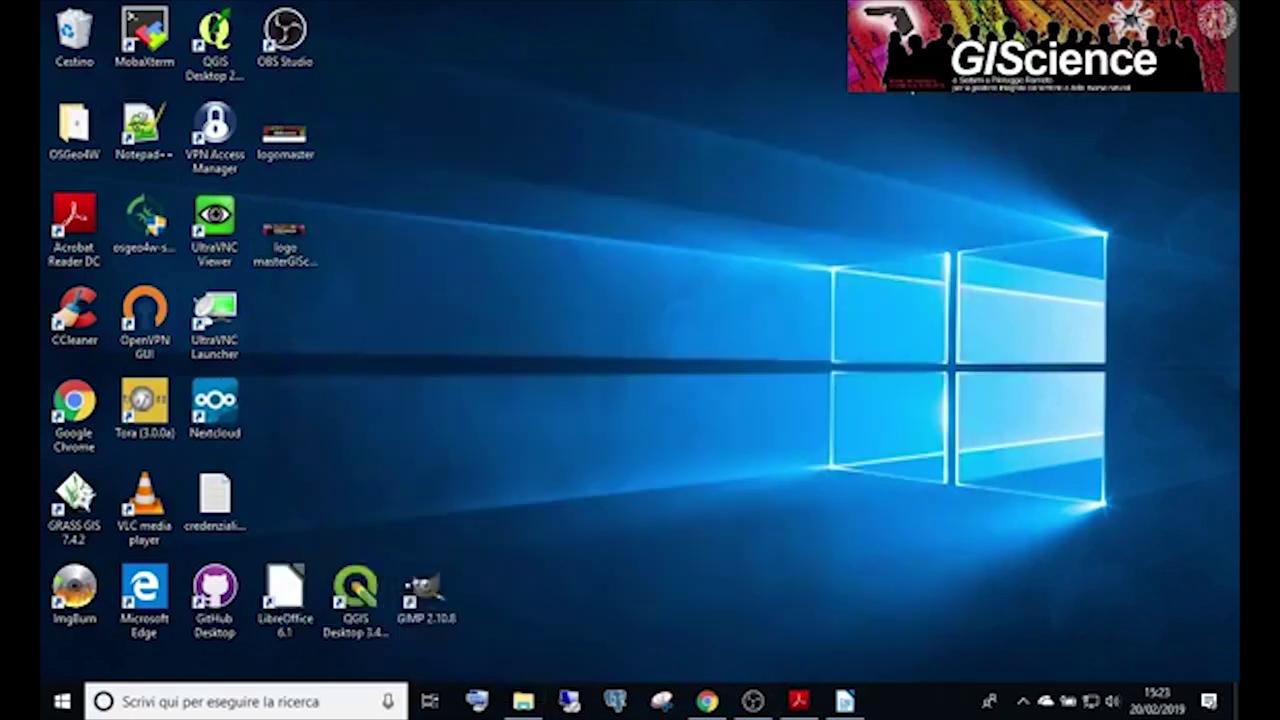
pyautogui.moveTo(798, 700)
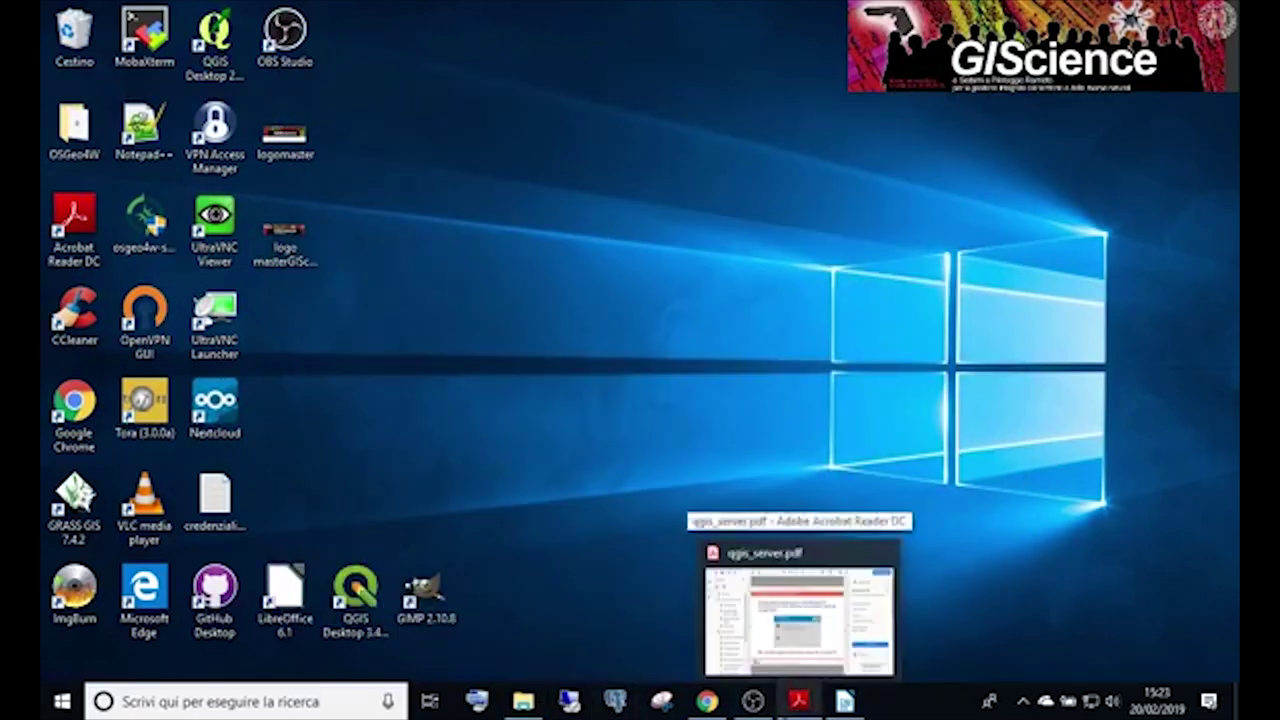
pyautogui.moveTo(803, 652)
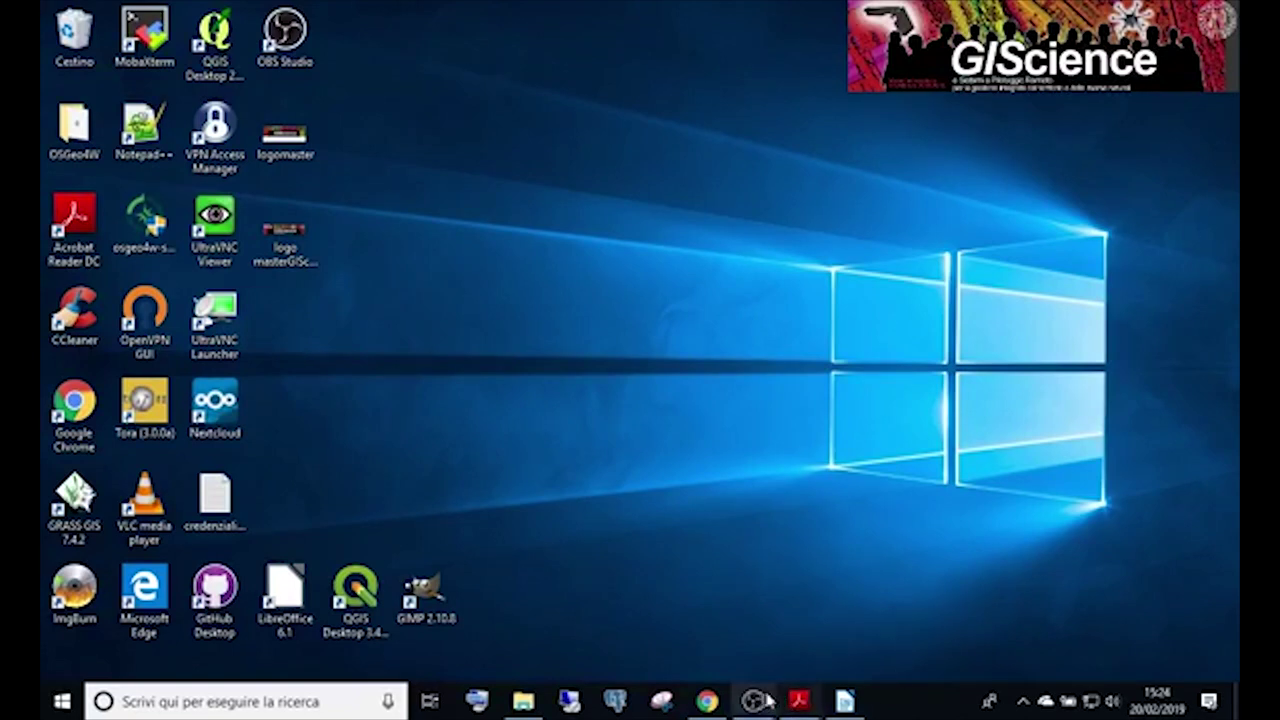
pyautogui.click(716, 703)
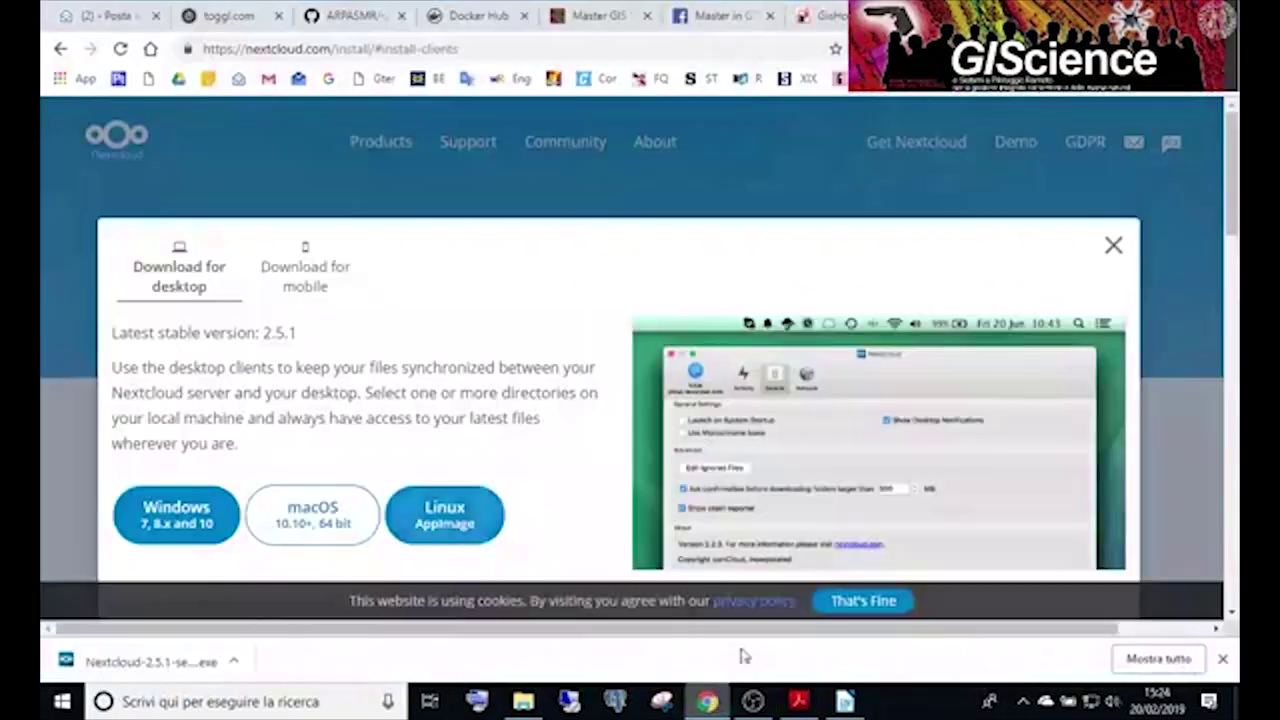
pyautogui.click(686, 18)
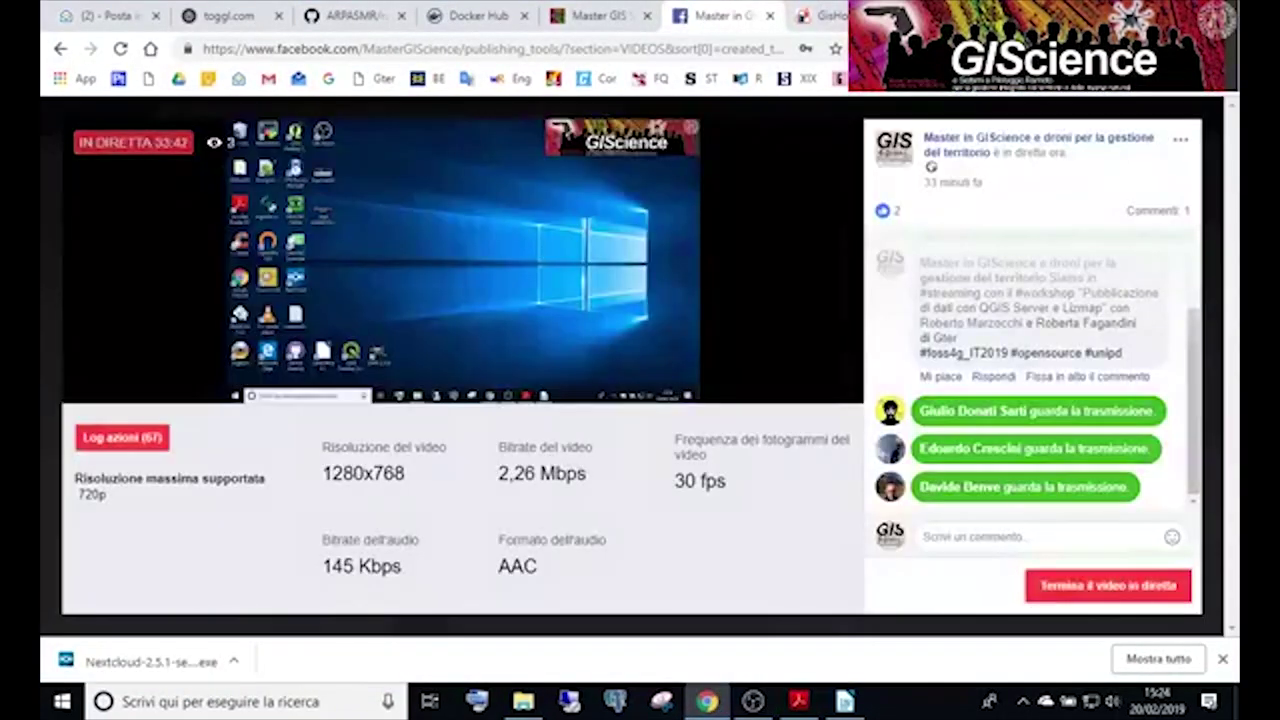
pyautogui.hotkey('ctrl', 'Tab')
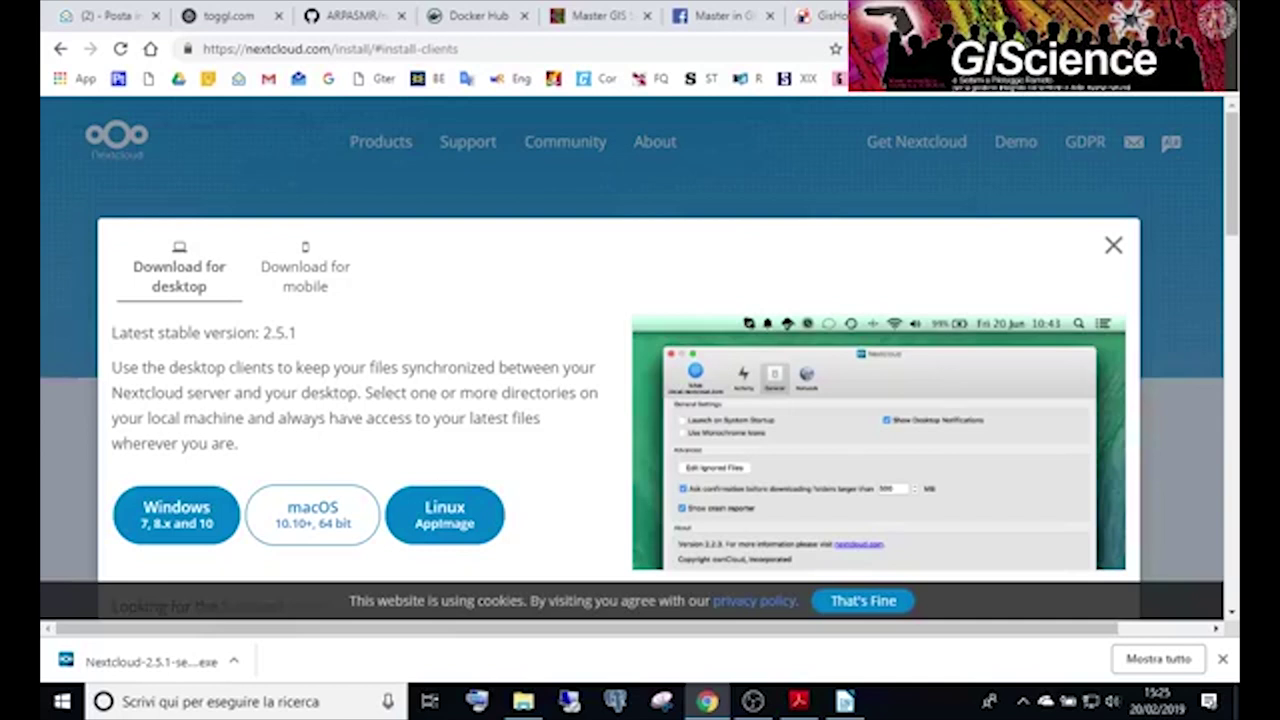
# Switch to File Explorer and check the contents of the workshop account's synced folder.
pyautogui.moveTo(850, 708)
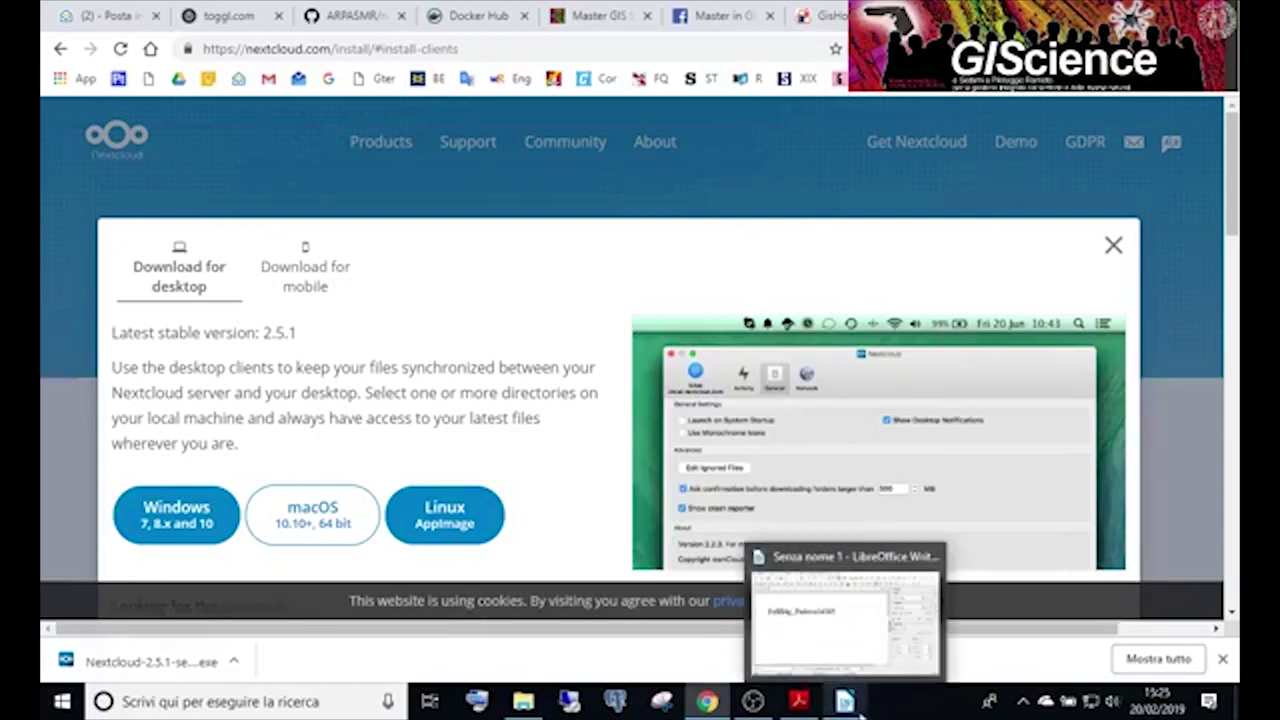
pyautogui.moveTo(710, 703)
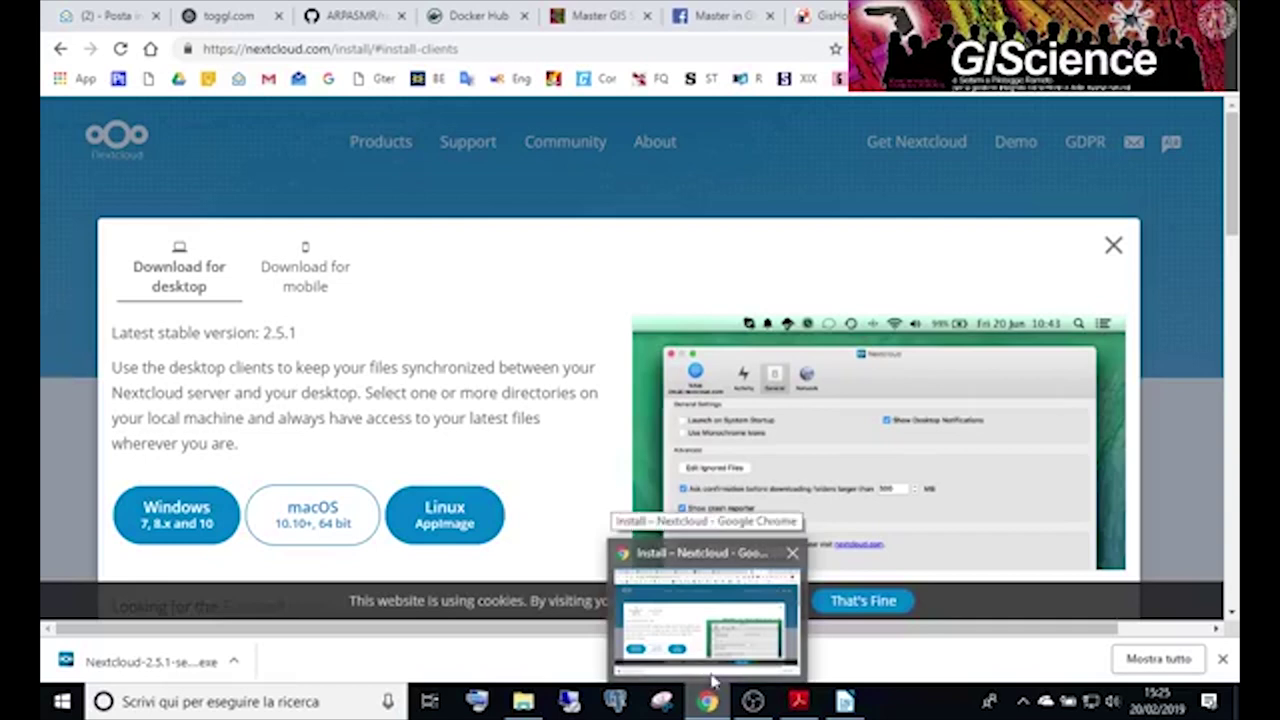
pyautogui.click(523, 701)
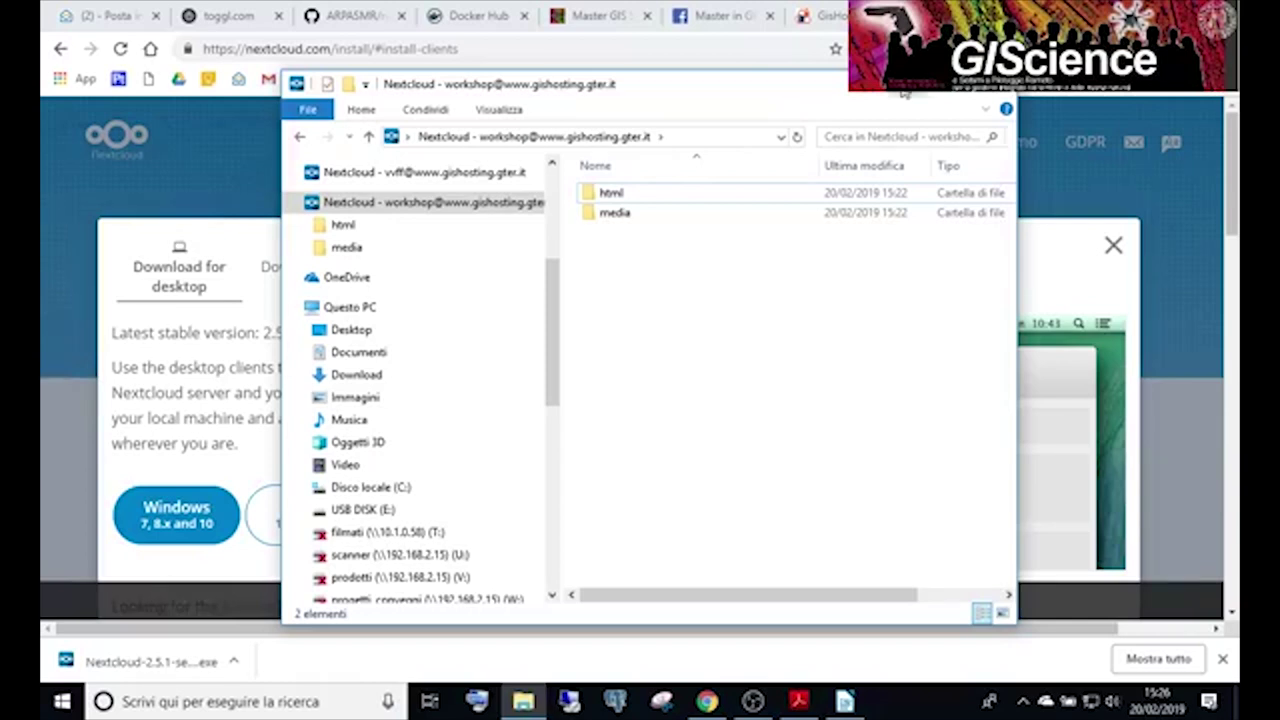
pyautogui.click(935, 84)
# Open the public maps page (Le mappe pubbliche) from the GisHosting website in Chrome.
pyautogui.click(822, 16)
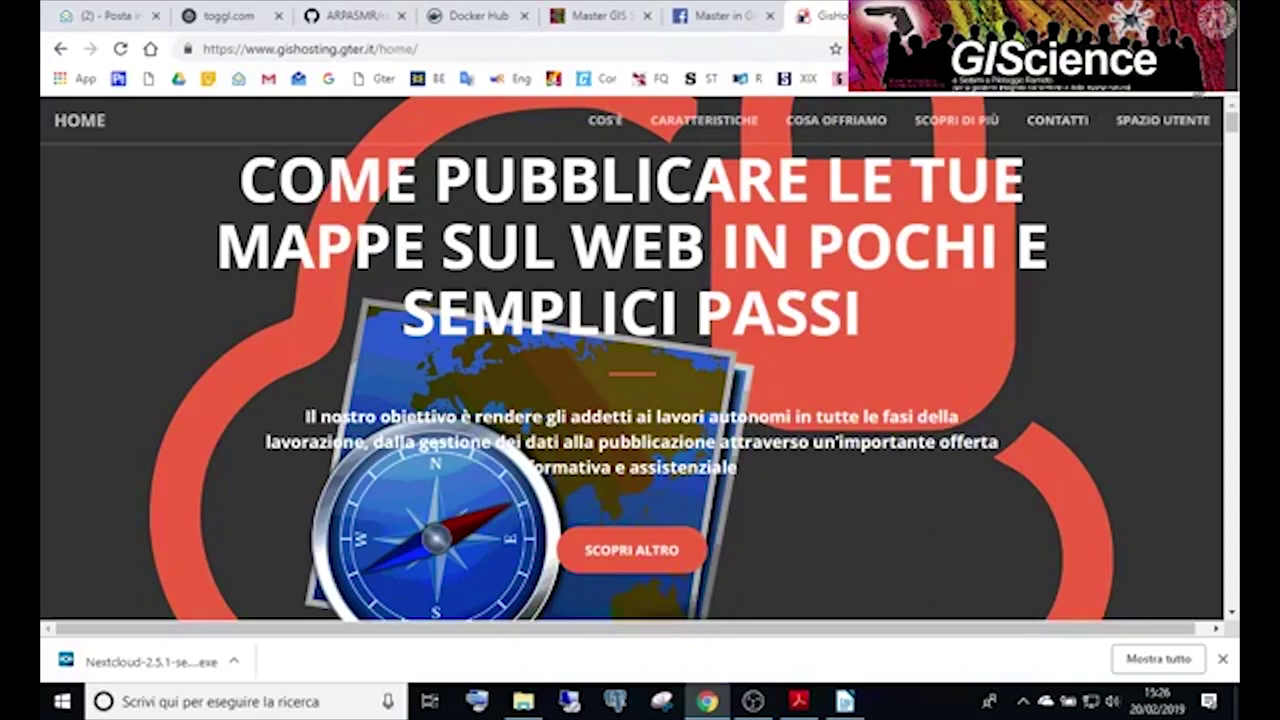
pyautogui.moveTo(955, 126)
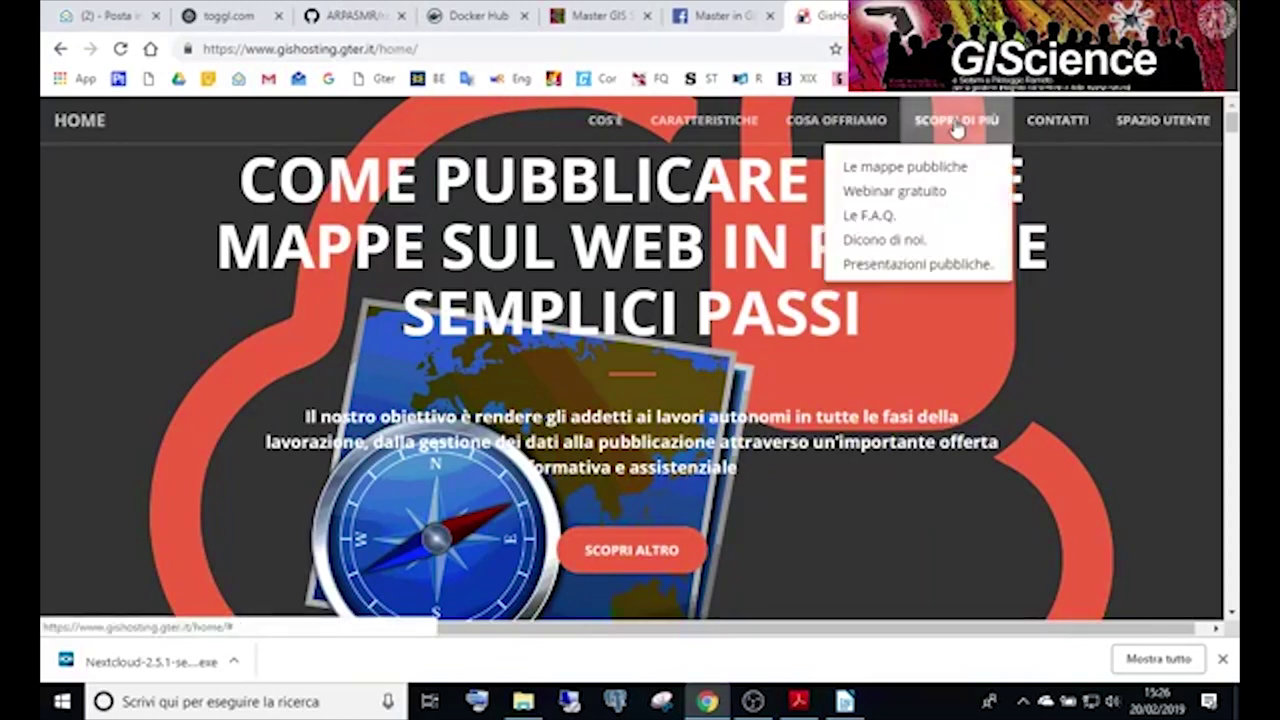
pyautogui.click(935, 170)
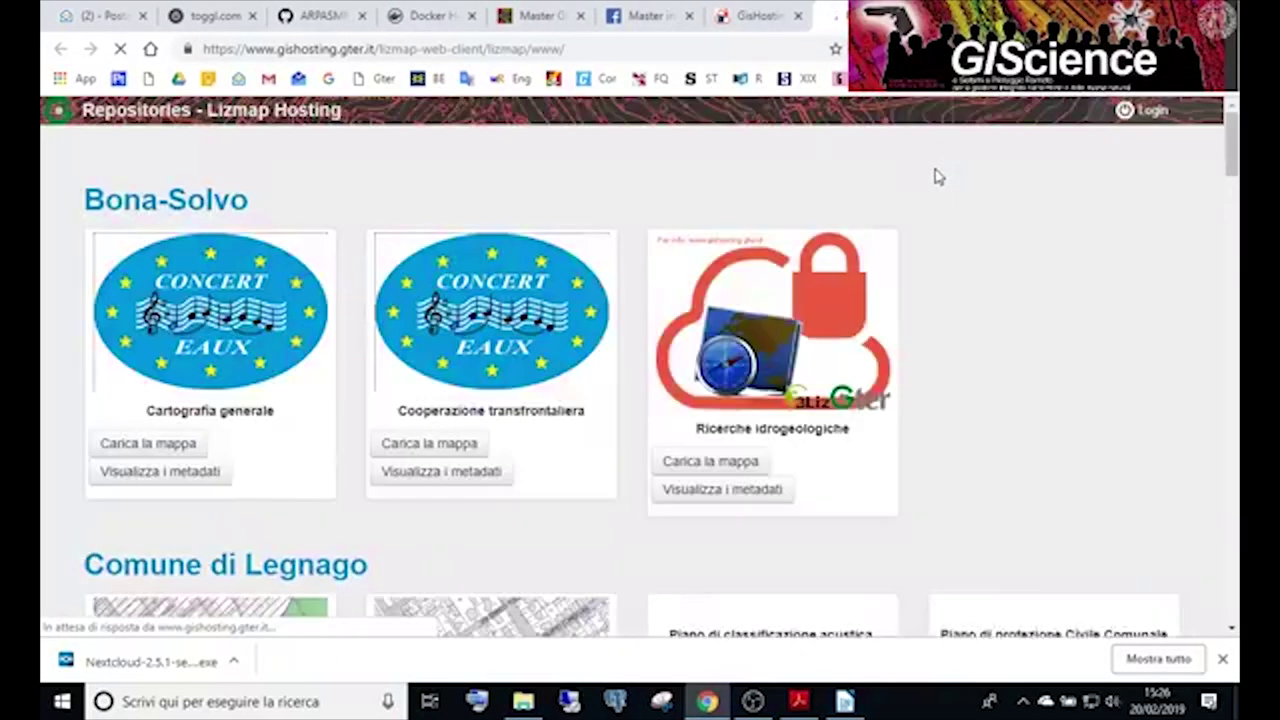
# Search the Lizmap repositories page for "wor".
pyautogui.scroll(-5, 936, 178)
pyautogui.scroll(-3, 940, 204)
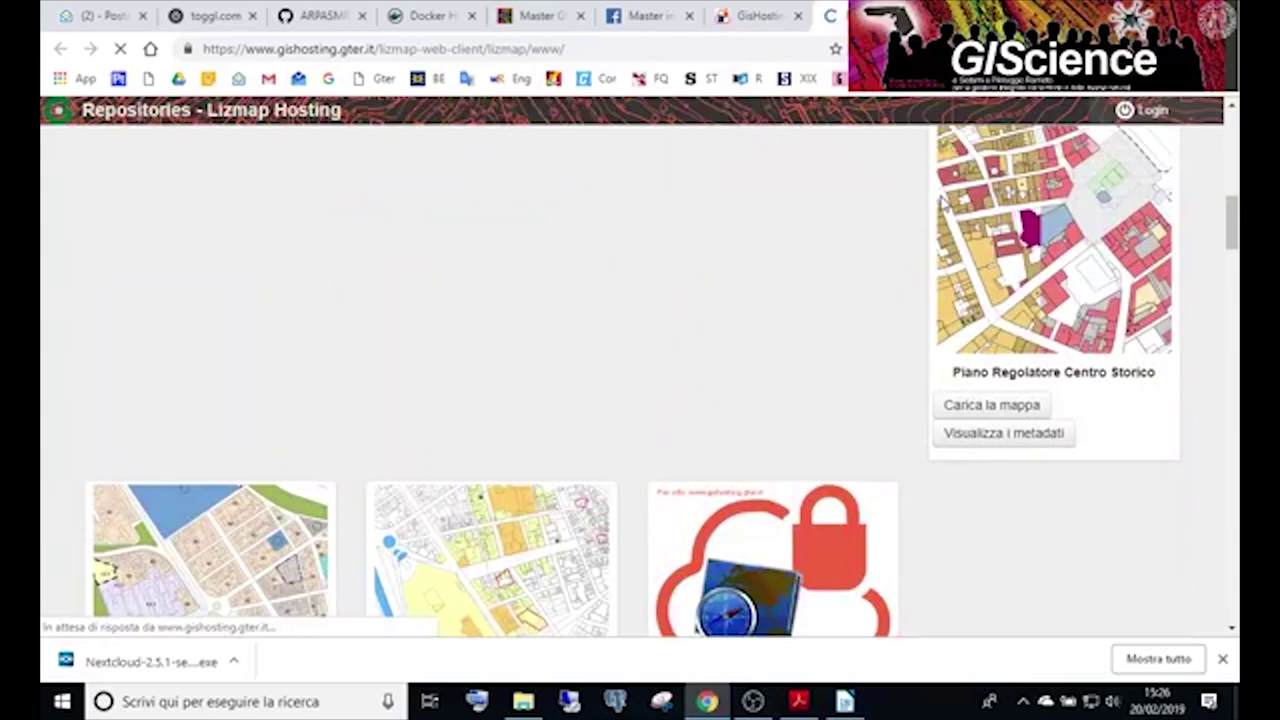
pyautogui.hotkey('ctrl', 'f')
pyautogui.write('wor')
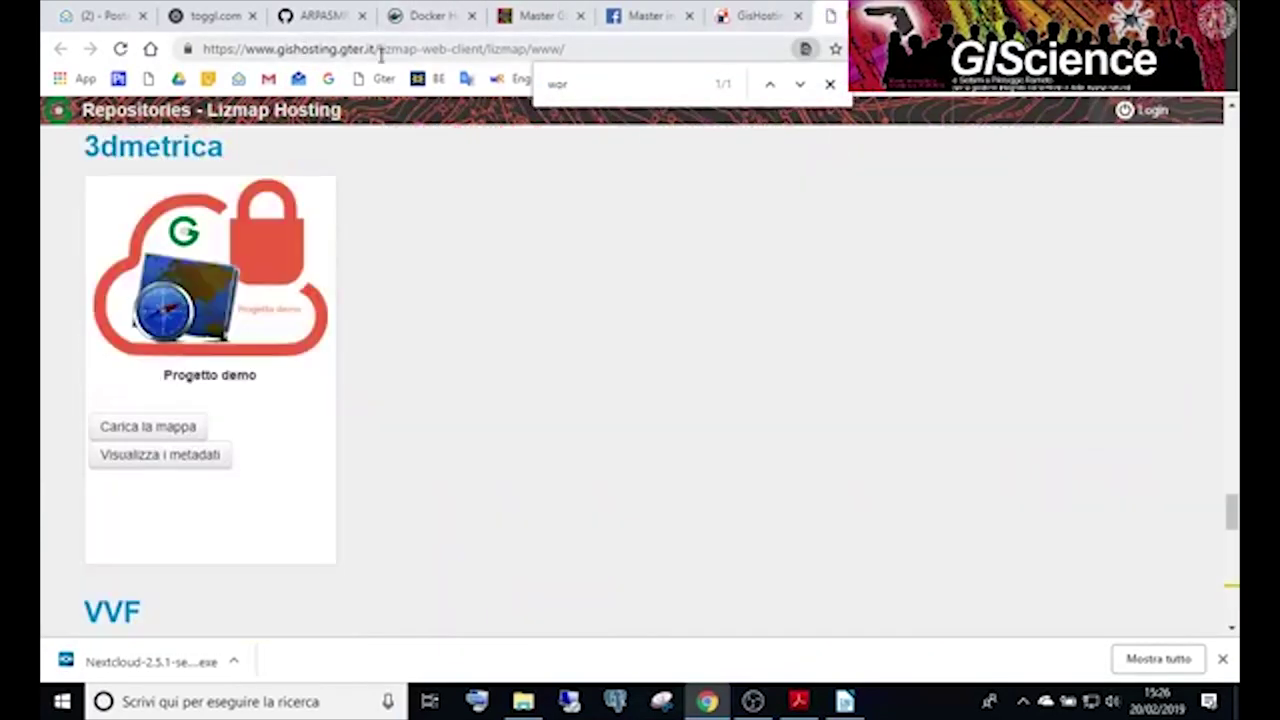
pyautogui.moveTo(378, 48); pyautogui.dragTo(660, 80)
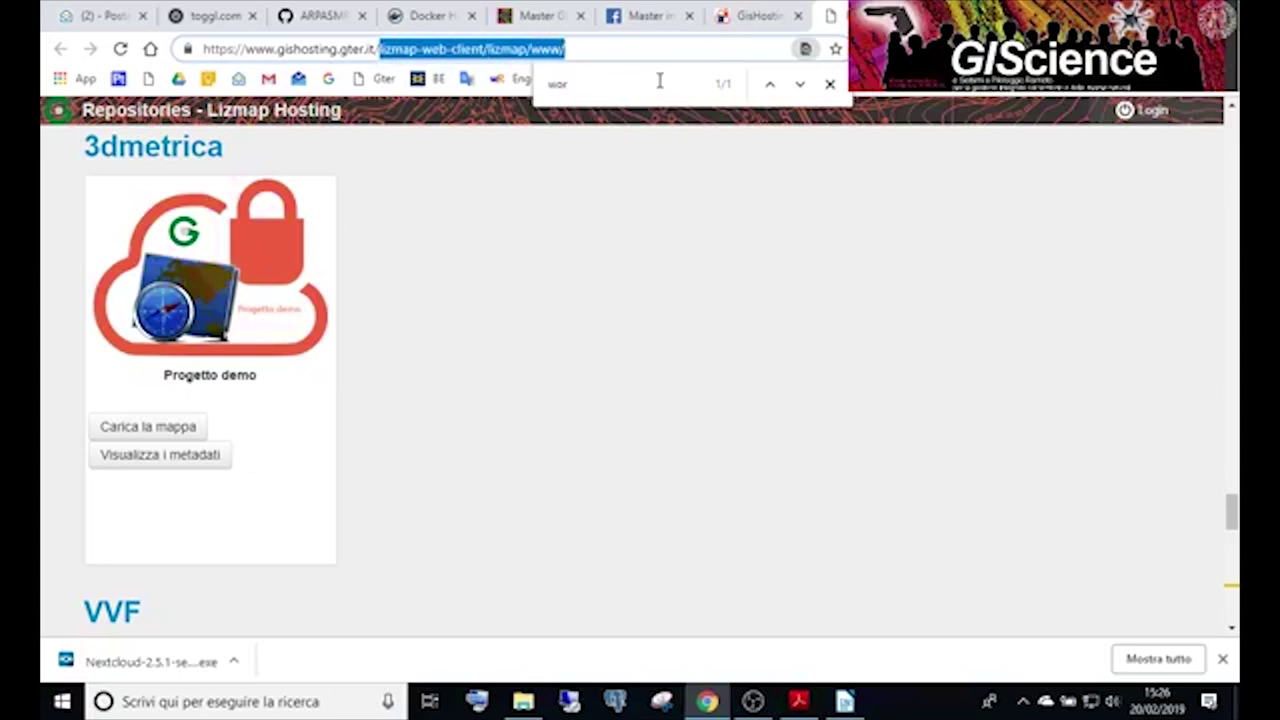
pyautogui.write('works')
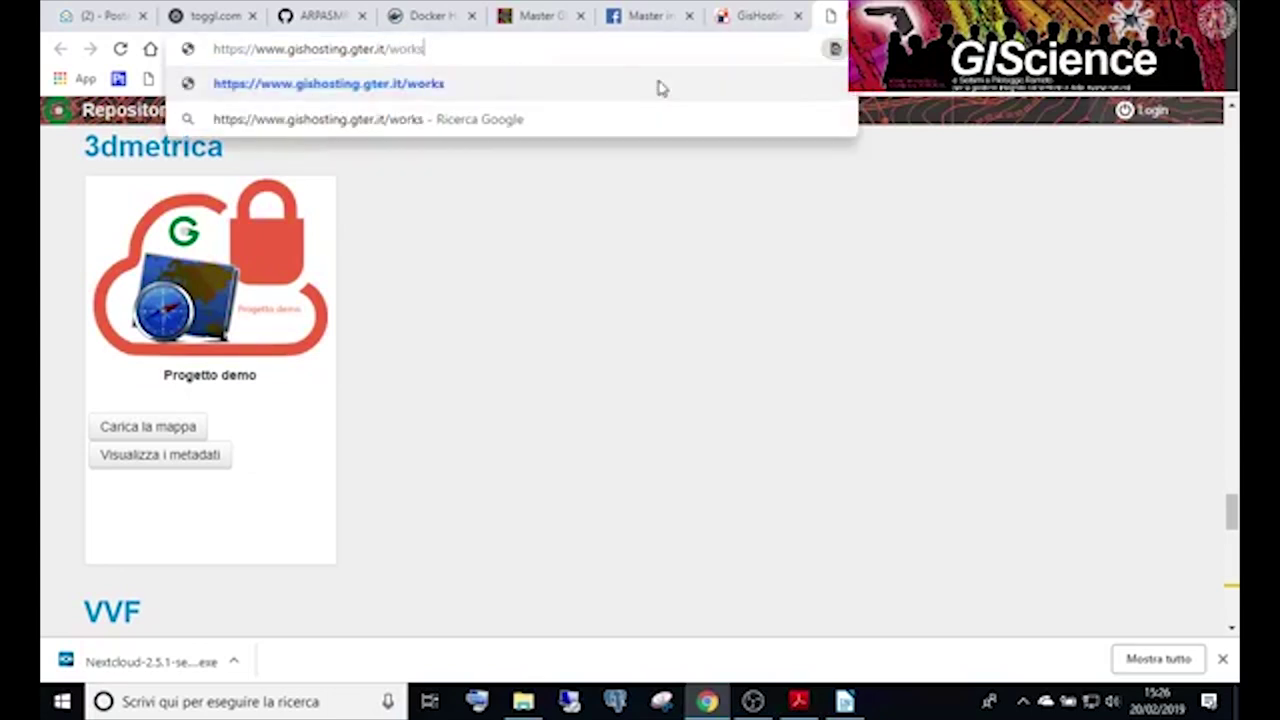
pyautogui.write('hop')
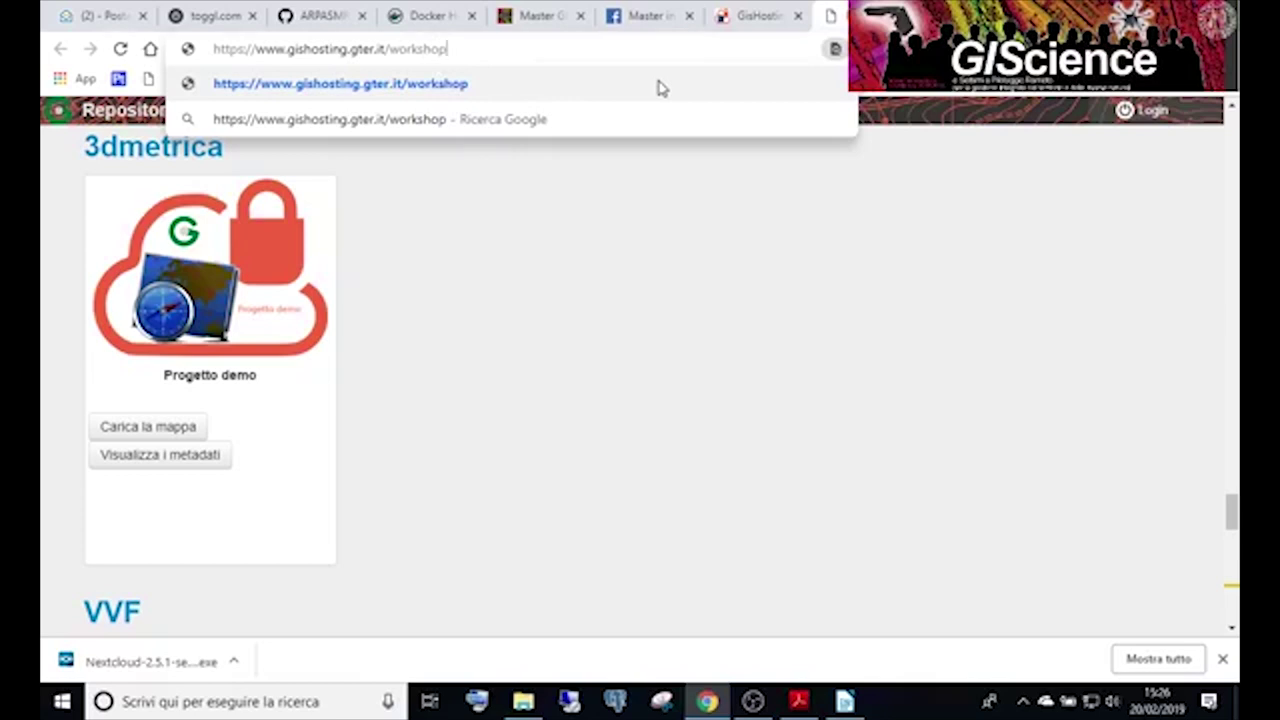
pyautogui.press('Return')
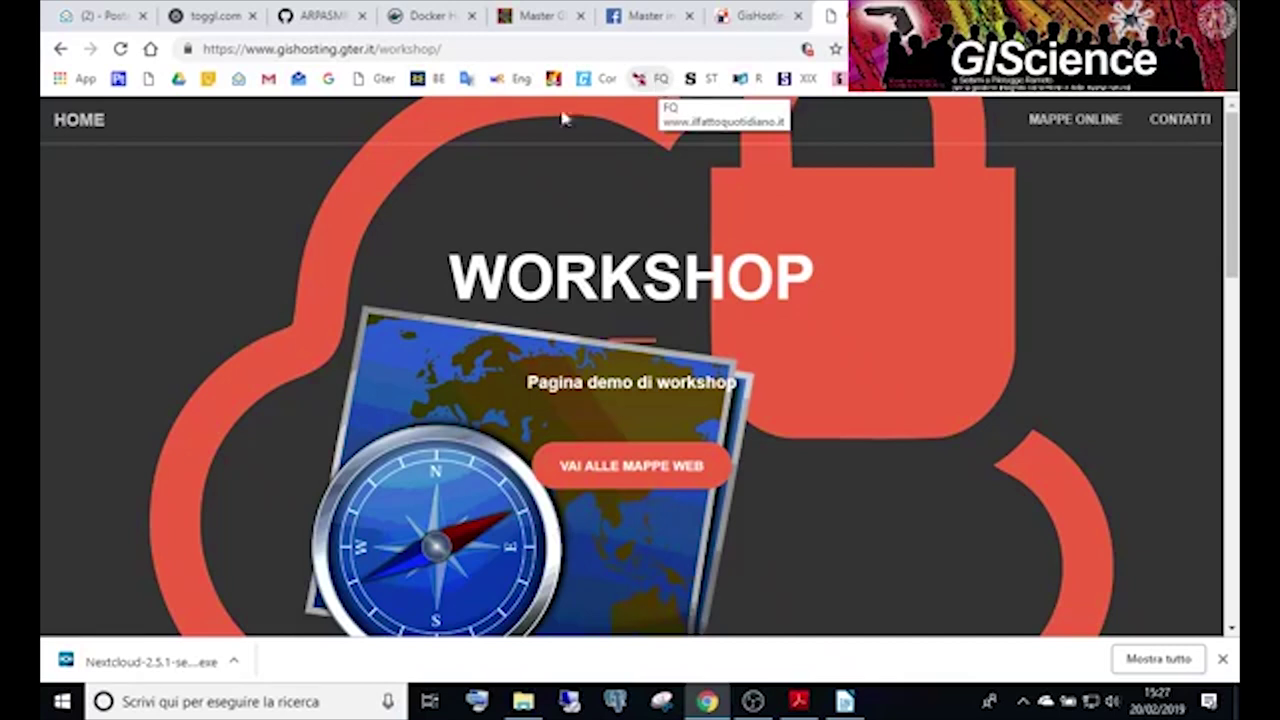
pyautogui.click(572, 478)
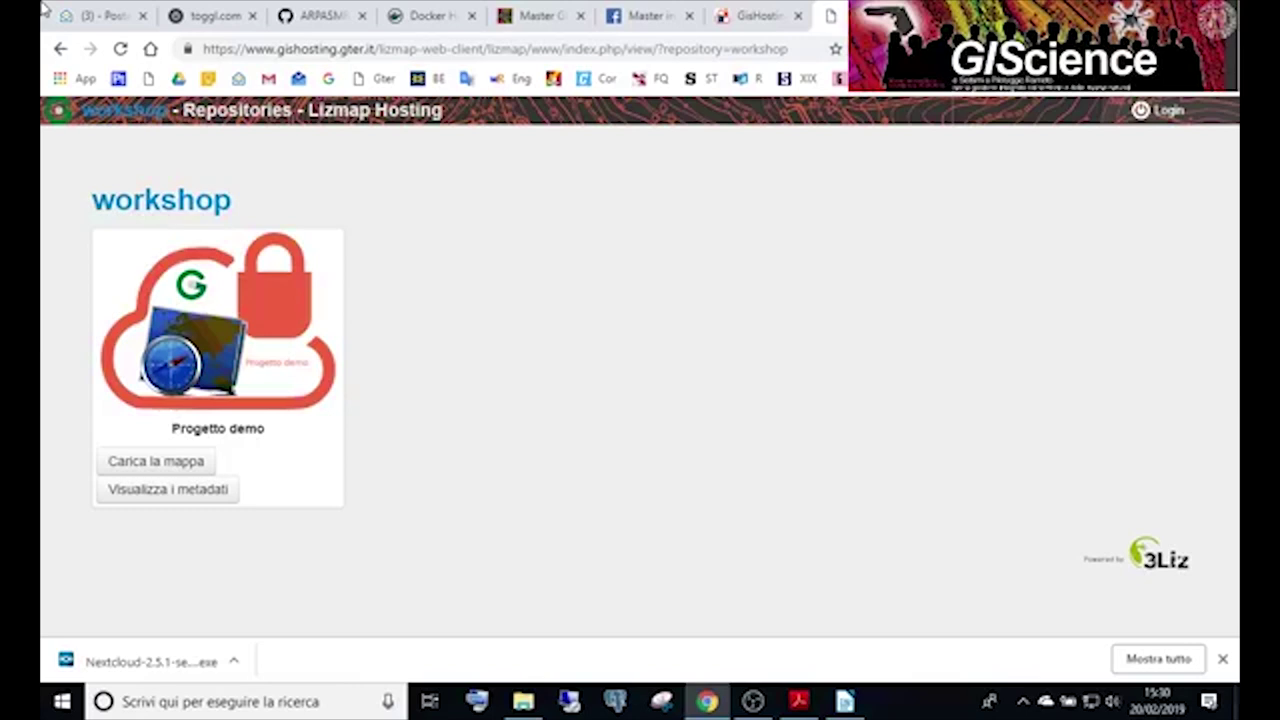
# Switch to File Explorer to check the synced workshop folder and view the available network connections, clearing the desktop of open windows.
pyautogui.click(521, 702)
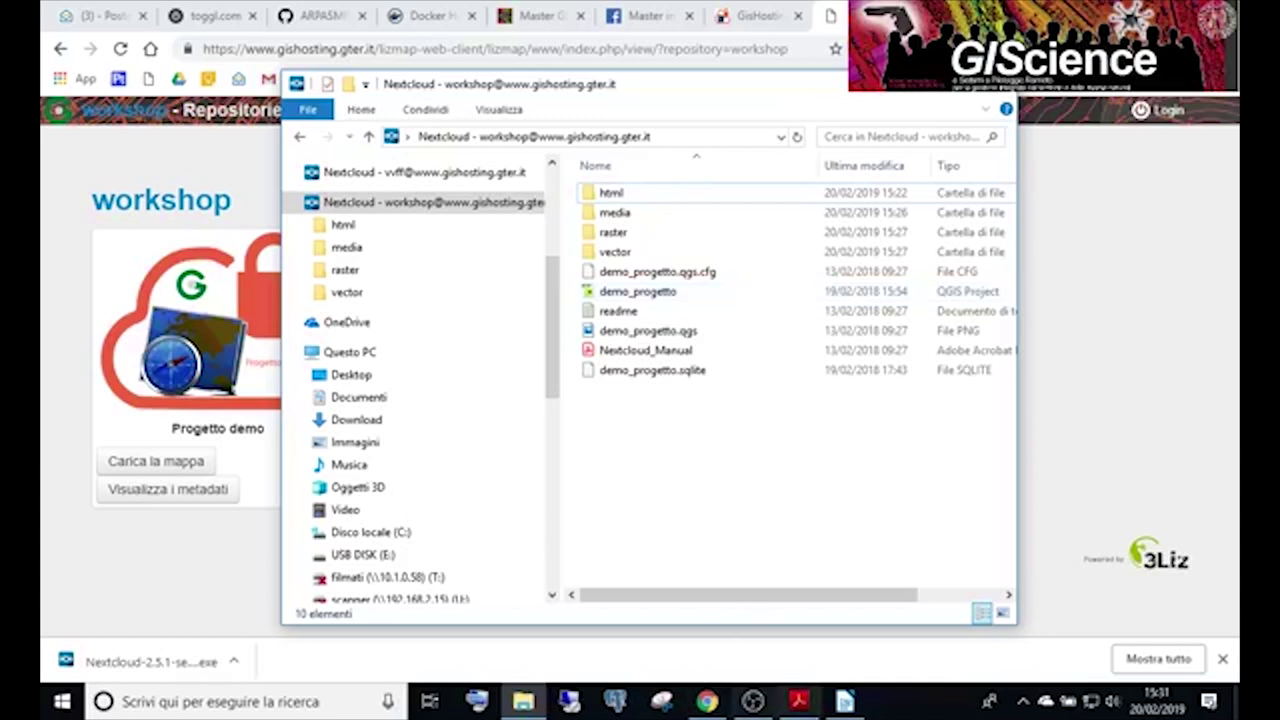
pyautogui.click(1091, 702)
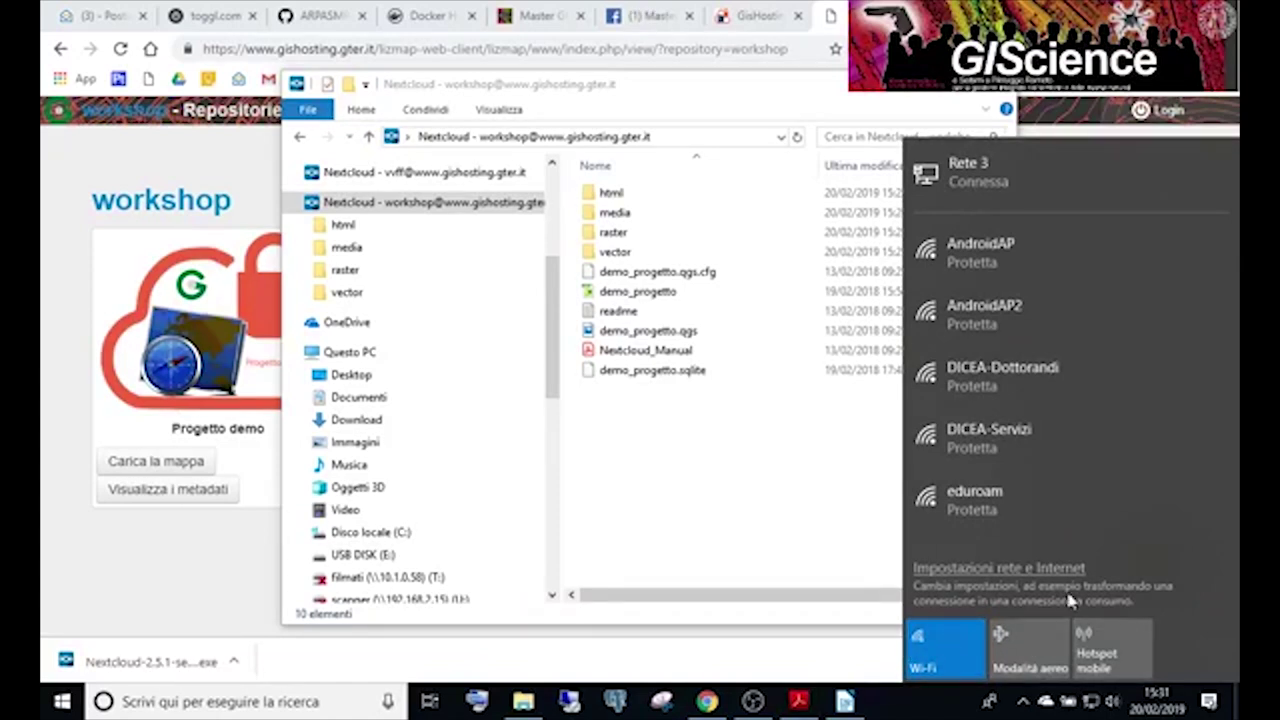
pyautogui.click(835, 95)
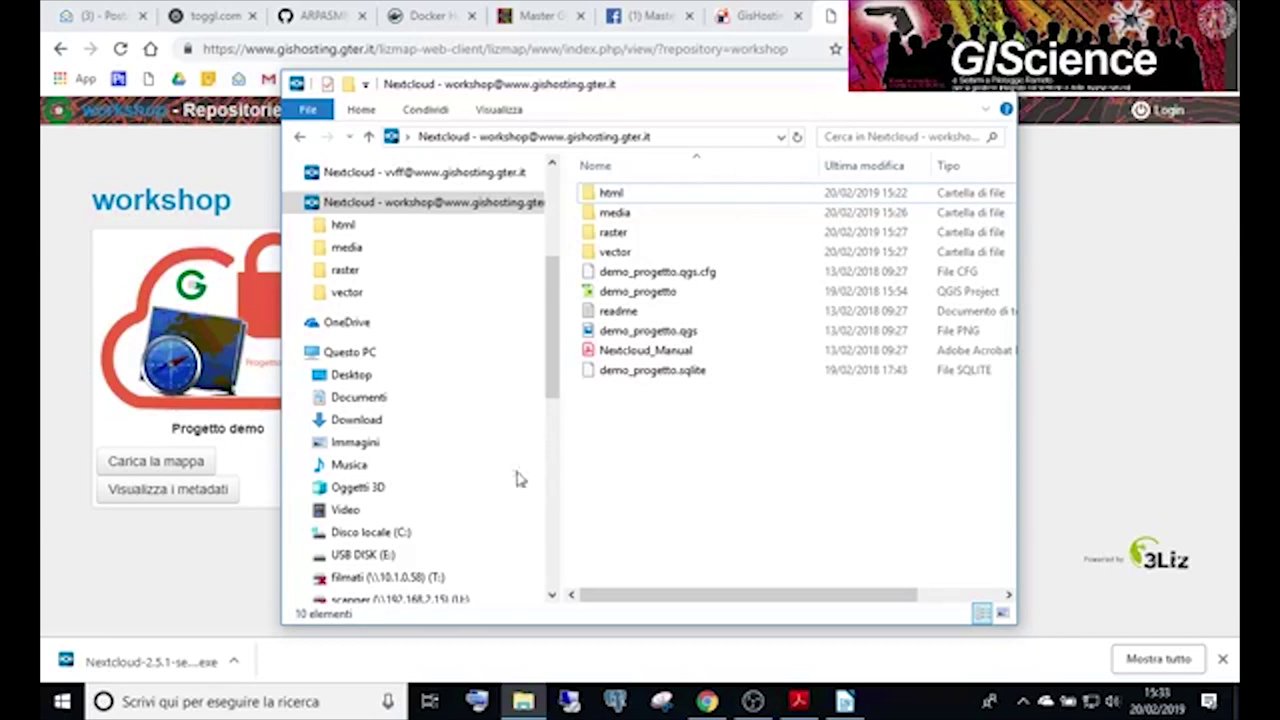
pyautogui.click(523, 701)
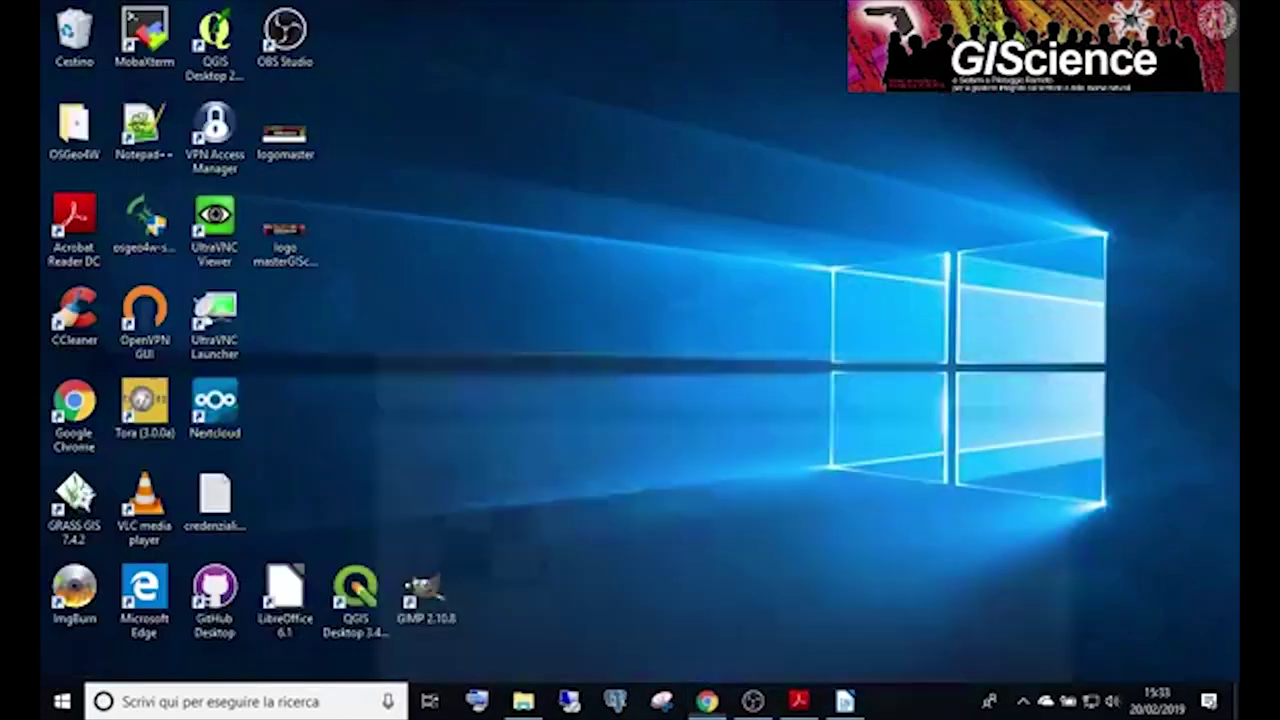
pyautogui.click(707, 701)
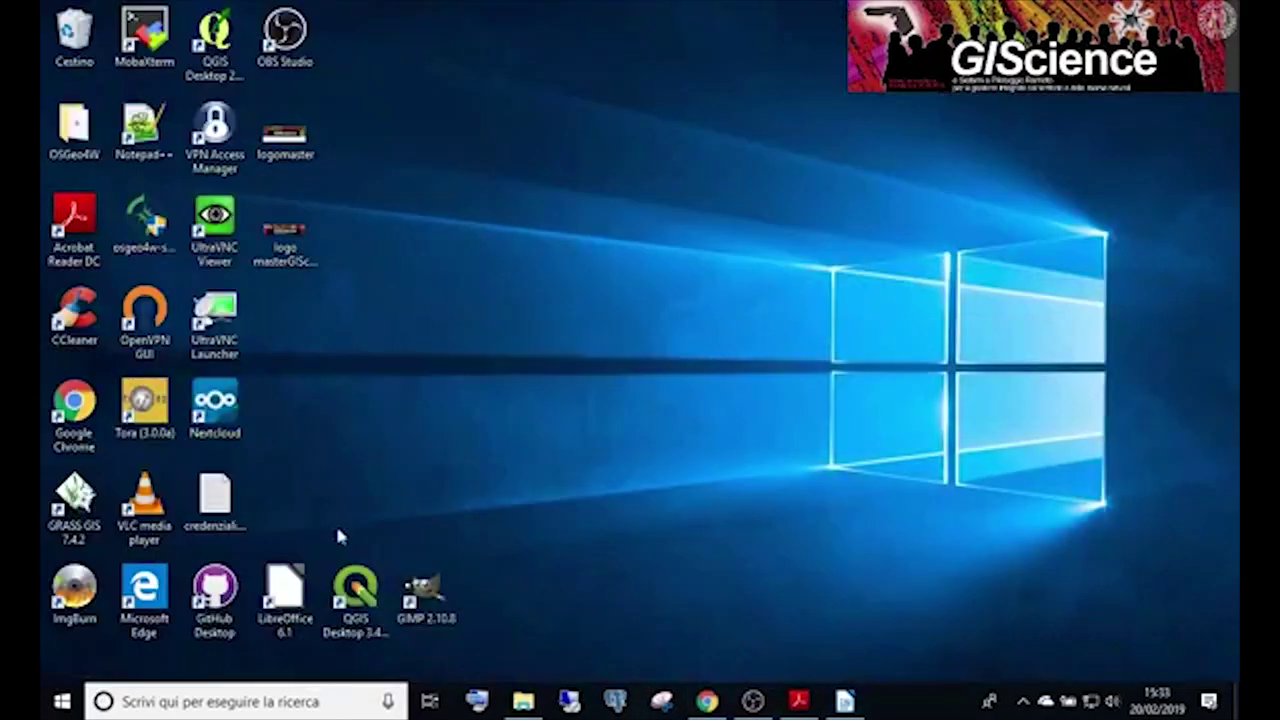
# Open the Documenti folder in File Explorer and select the qgis_server PDF.
pyautogui.click(523, 701)
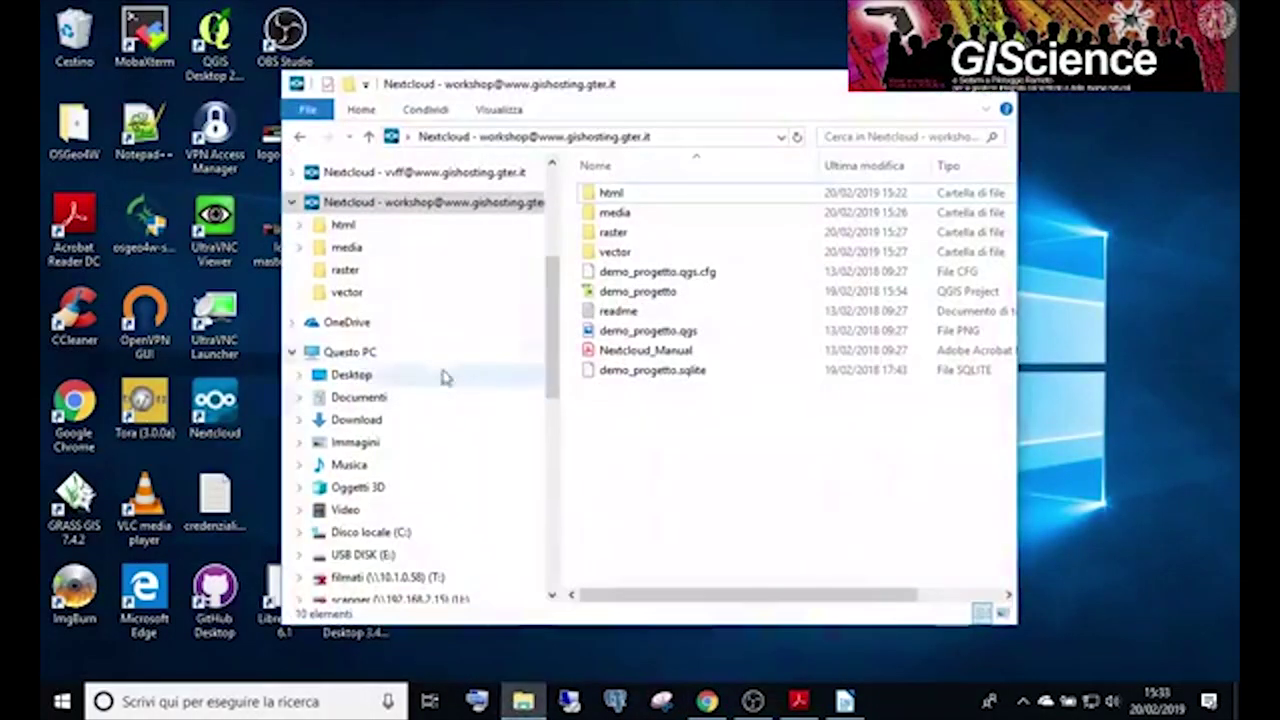
pyautogui.click(355, 403)
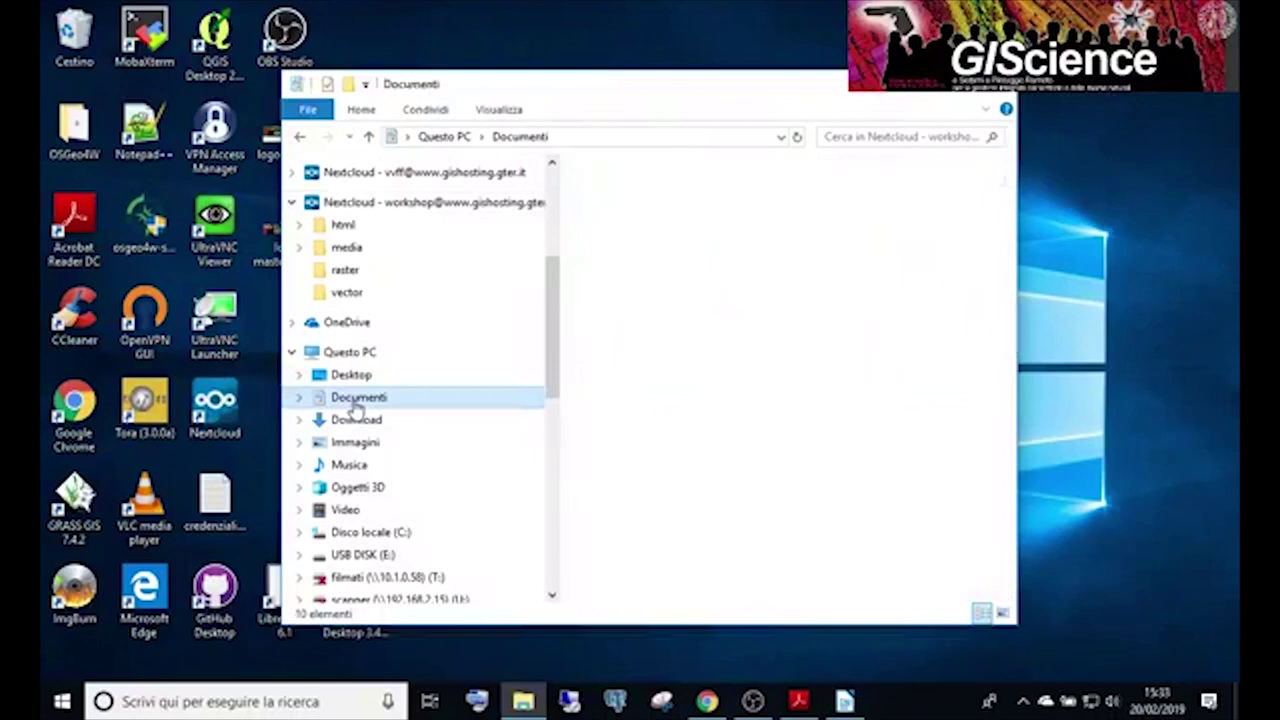
pyautogui.scroll(-5, 868, 410)
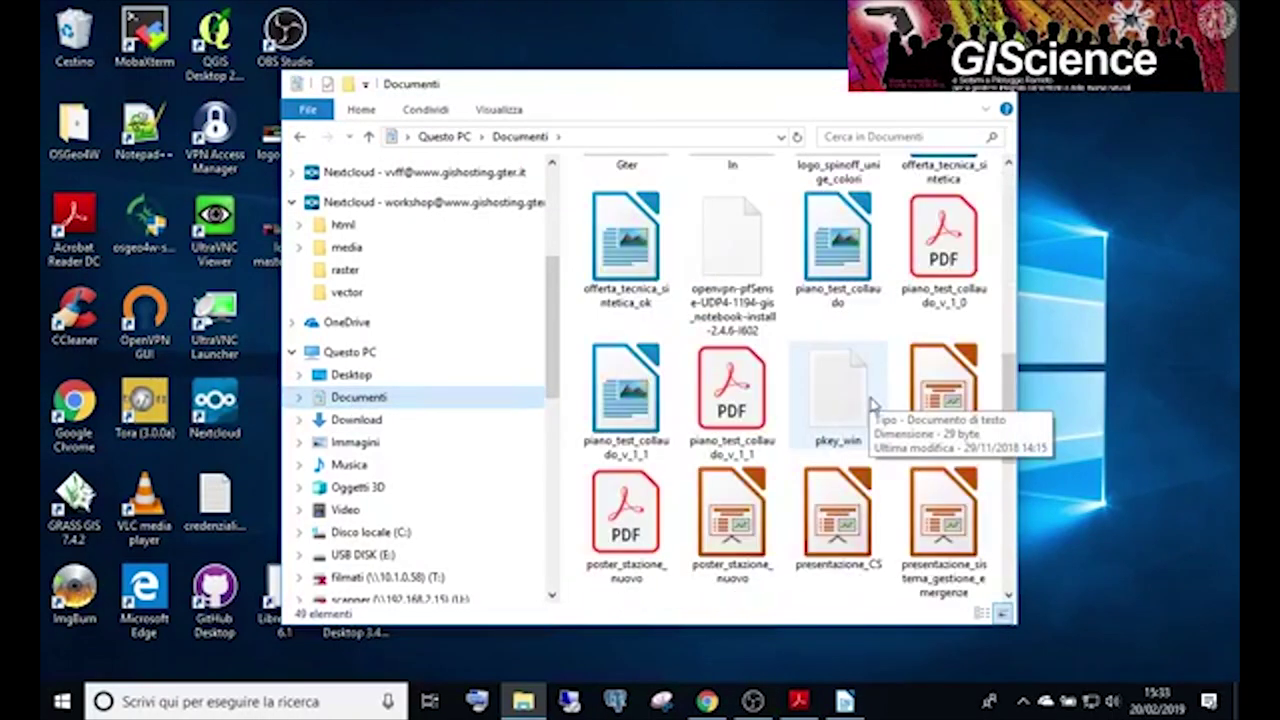
pyautogui.scroll(-3, 870, 405)
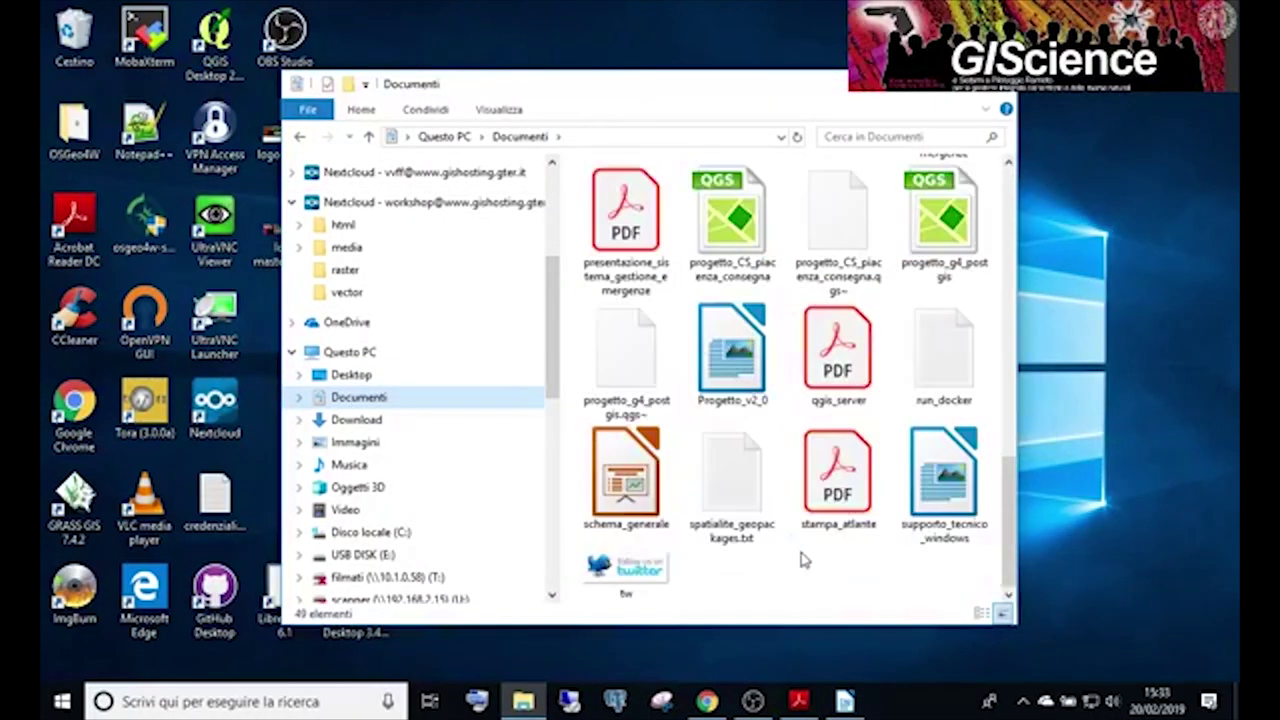
pyautogui.click(864, 374)
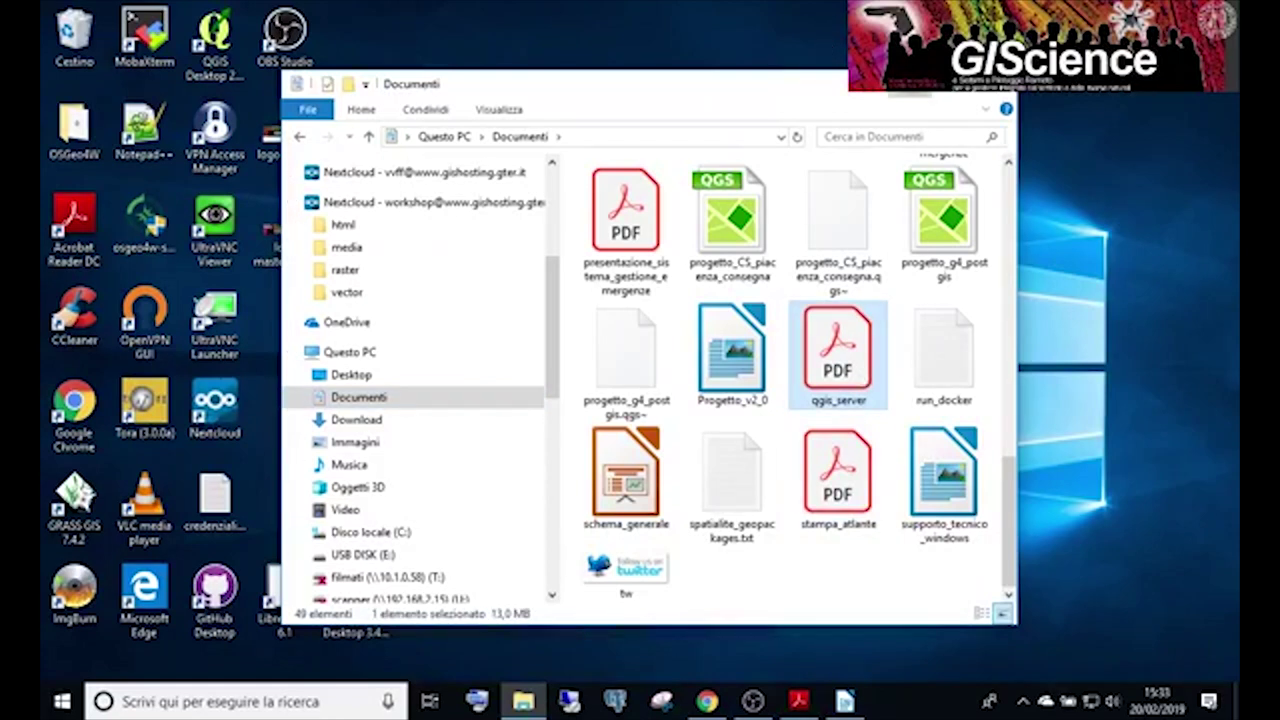
# Return to the workshop account's synced Nextcloud folder in File Explorer.
pyautogui.click(523, 701)
pyautogui.click(528, 703)
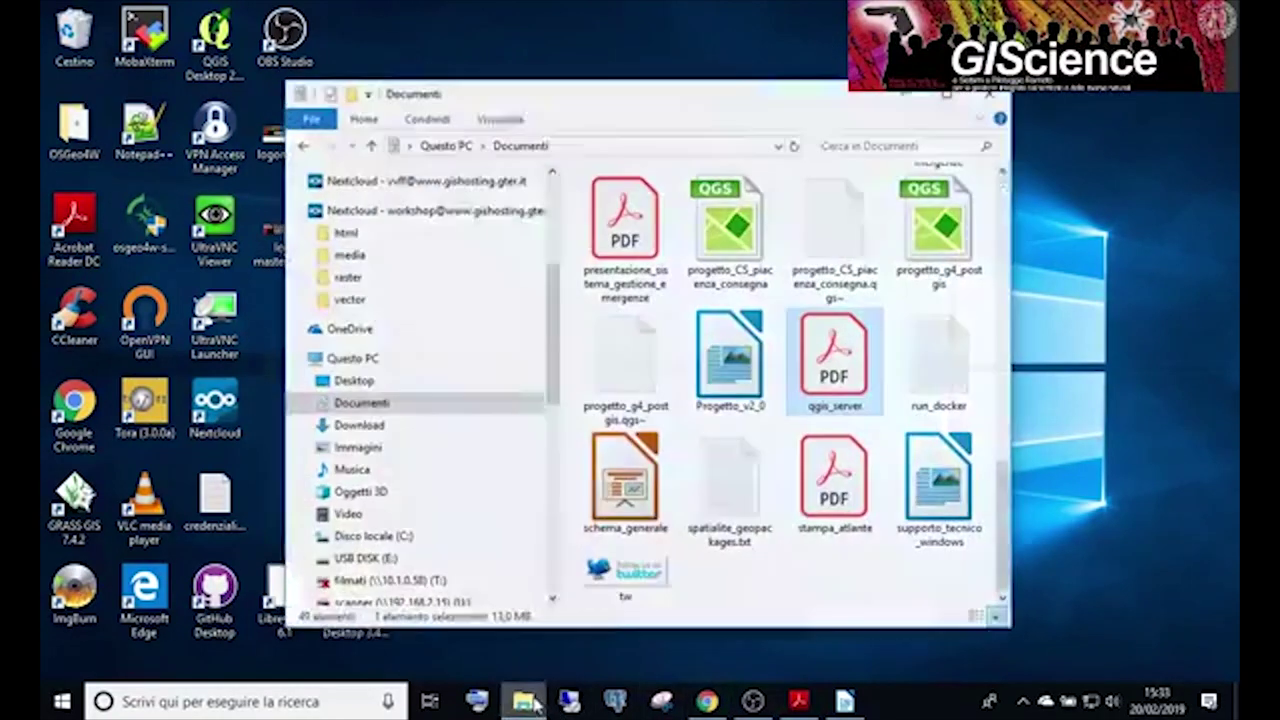
pyautogui.scroll(2, 346, 366)
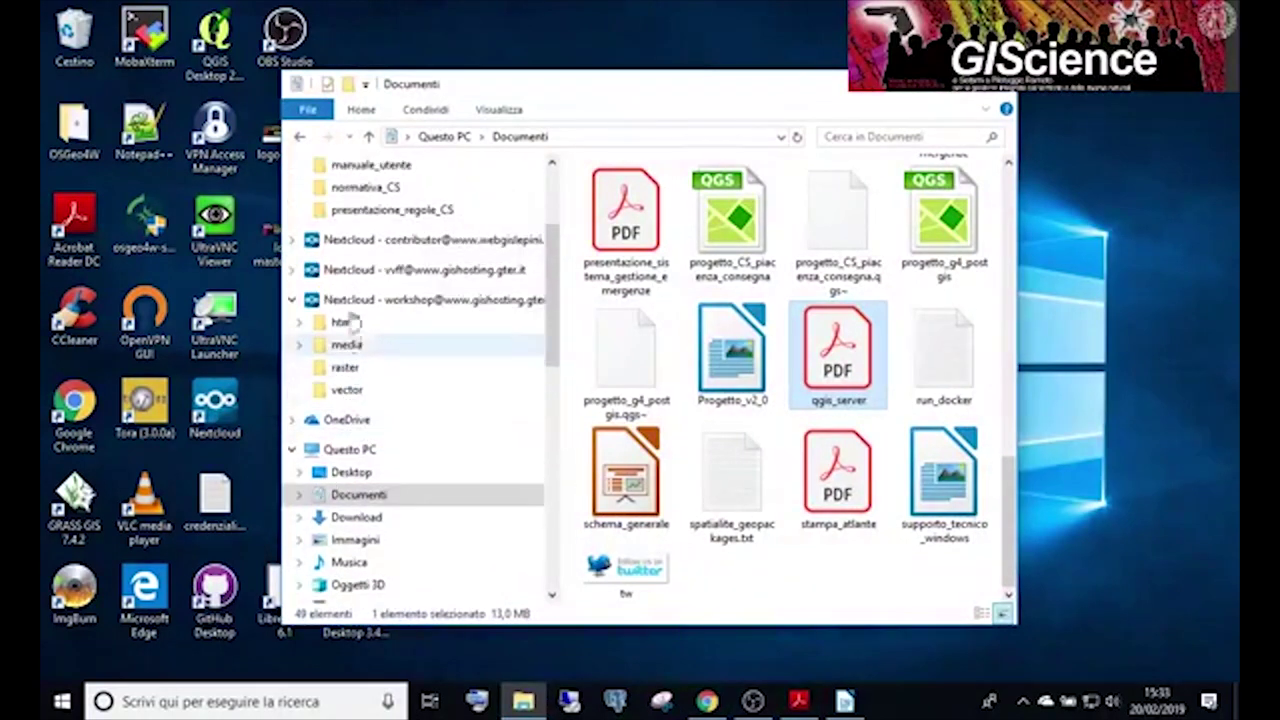
pyautogui.click(330, 299)
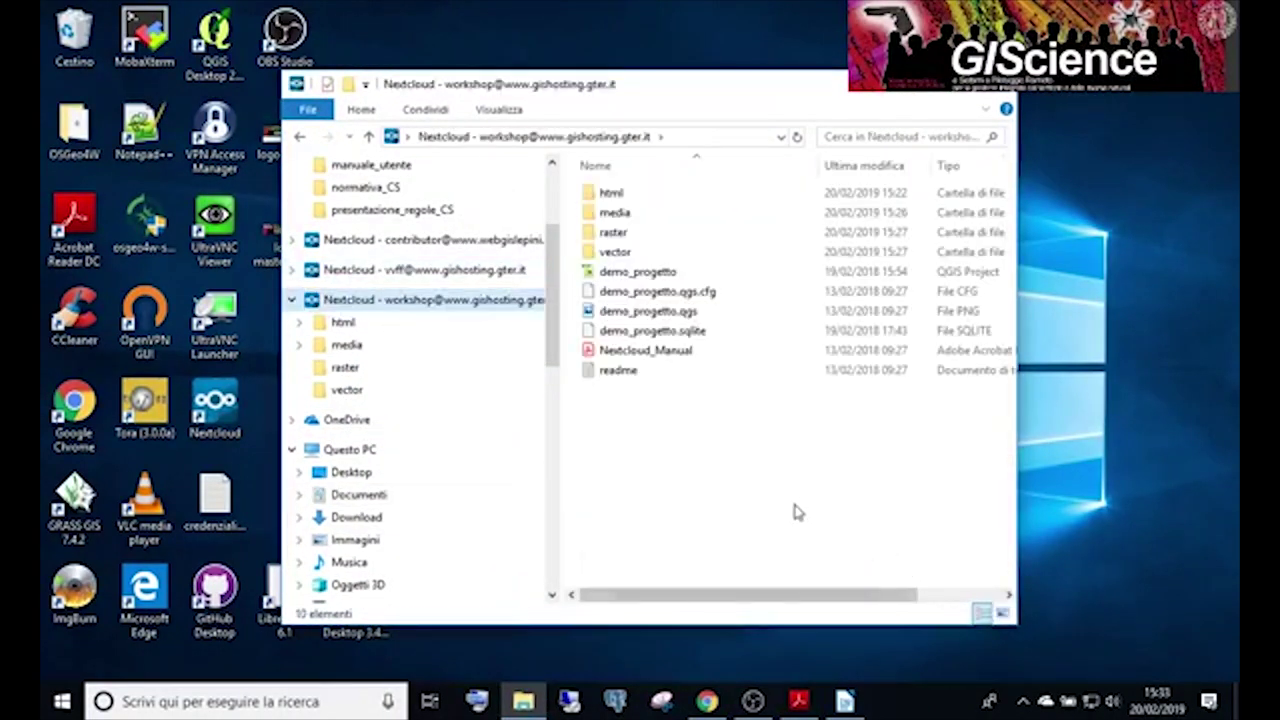
# Paste the qgis_server PDF into the workshop account's synced folder and check that account's synchronization status in the Nextcloud client.
pyautogui.hotkey('ctrl', 'v')
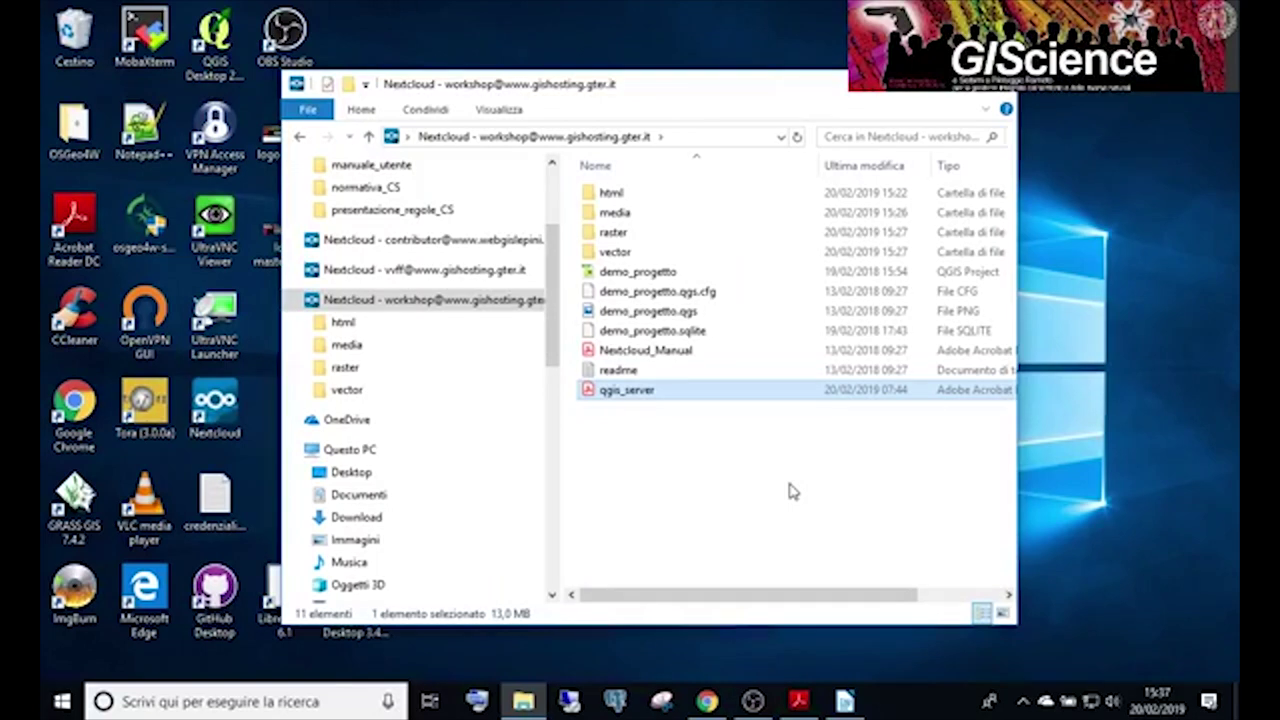
pyautogui.click(1023, 702)
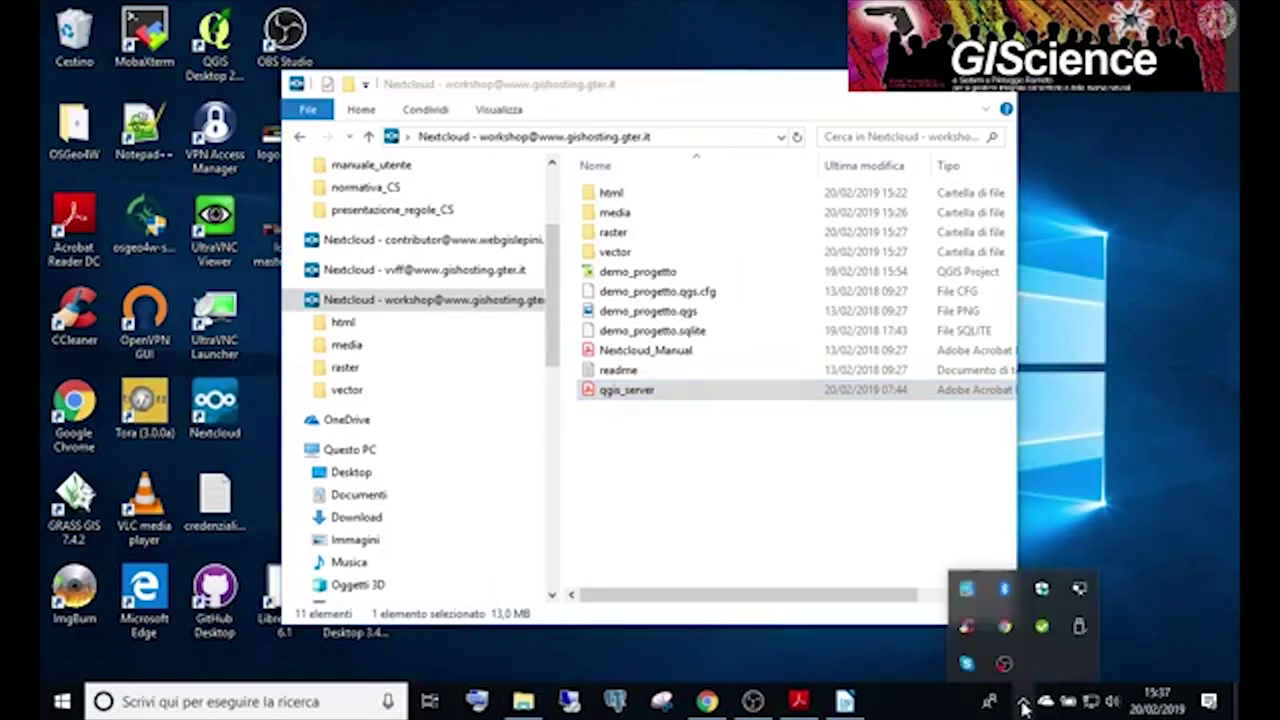
pyautogui.click(1041, 627)
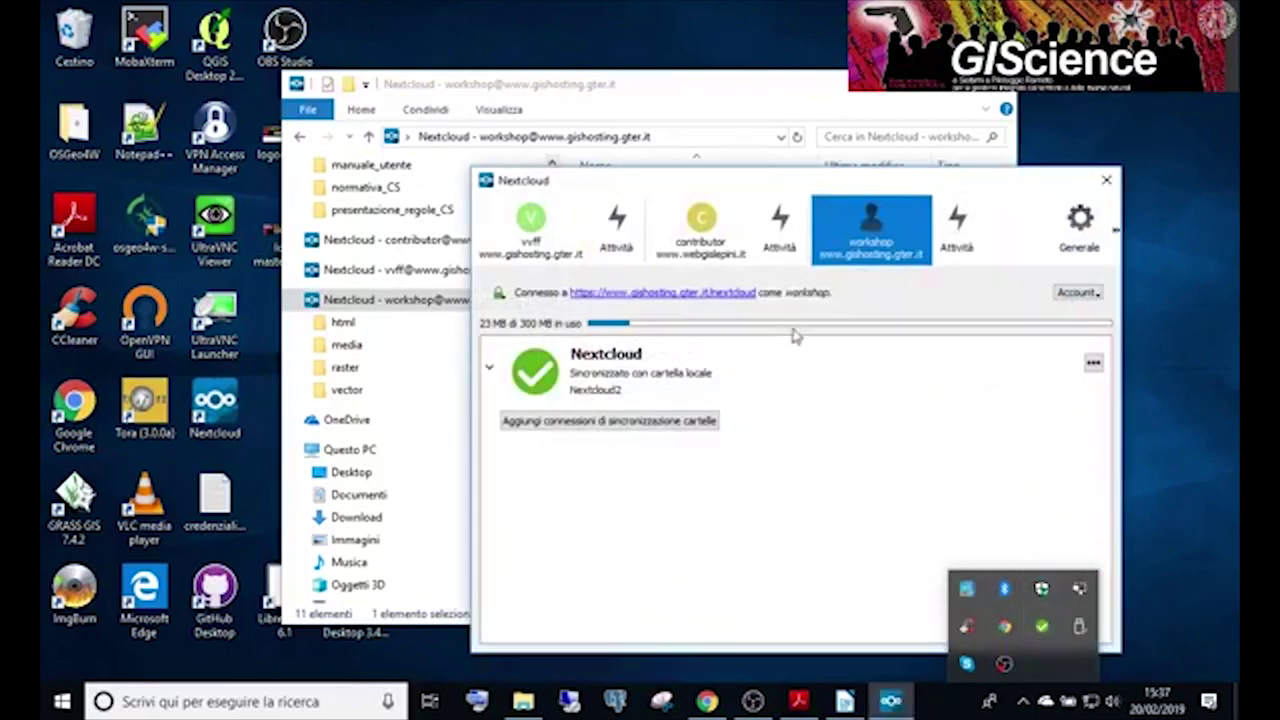
pyautogui.click(1104, 181)
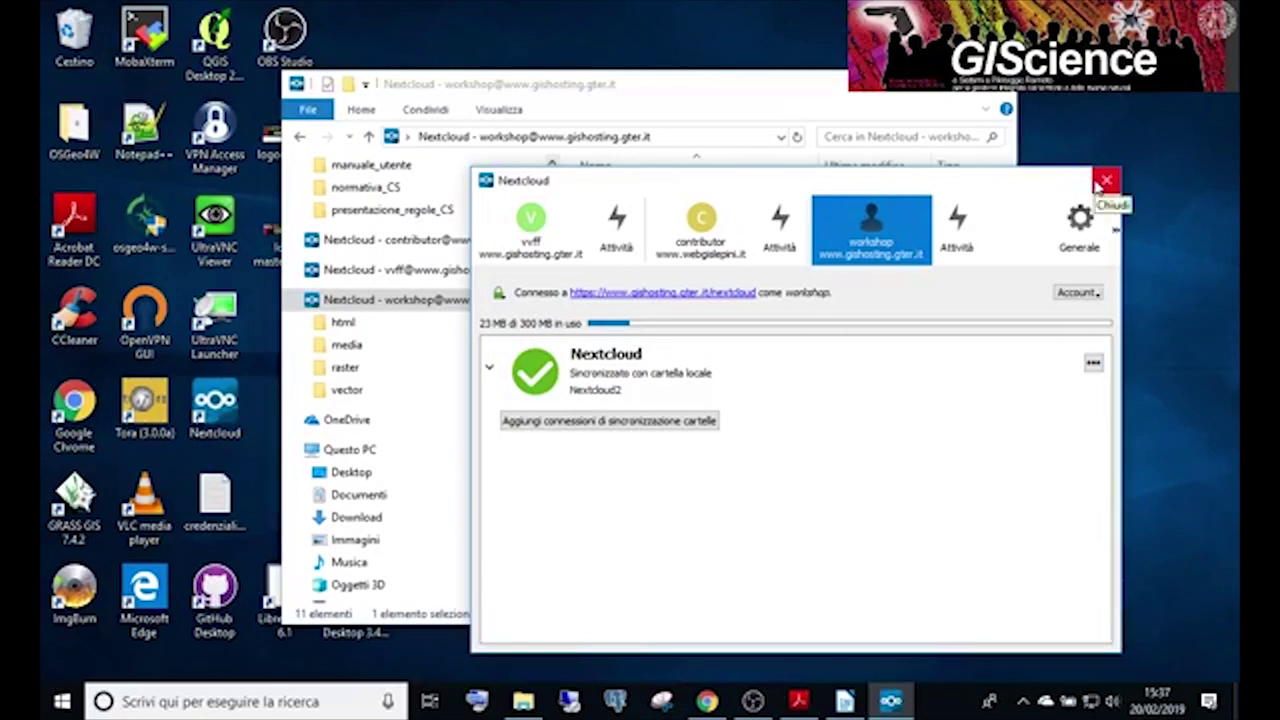
pyautogui.click(1104, 181)
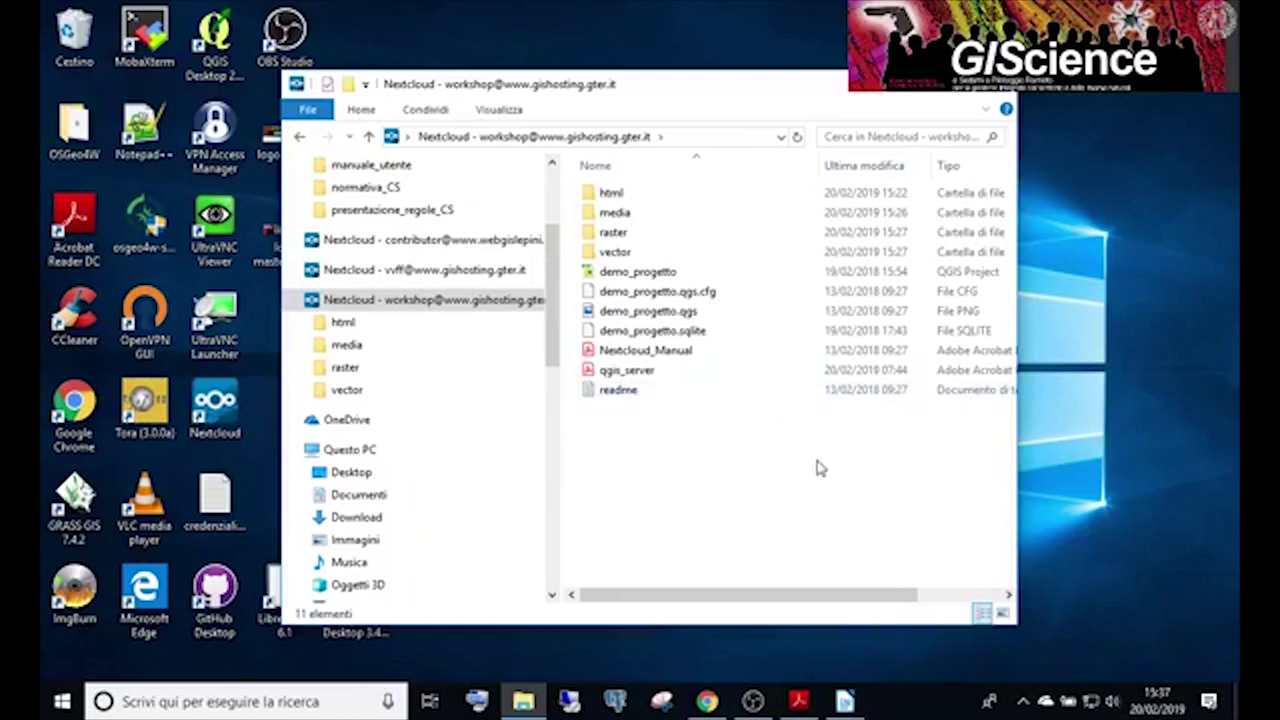
# View the account and synchronization options offered by the Nextcloud client running in the background.
pyautogui.click(1025, 705)
pyautogui.rightClick(1041, 628)
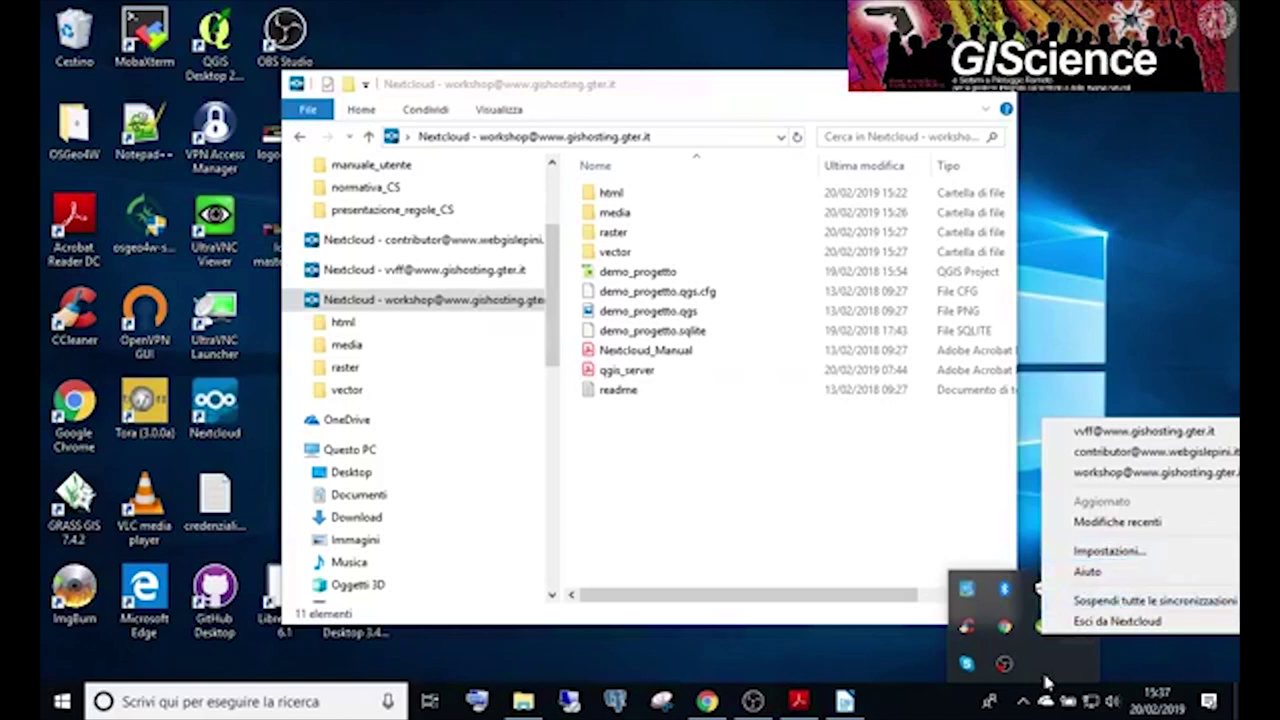
pyautogui.click(1050, 655)
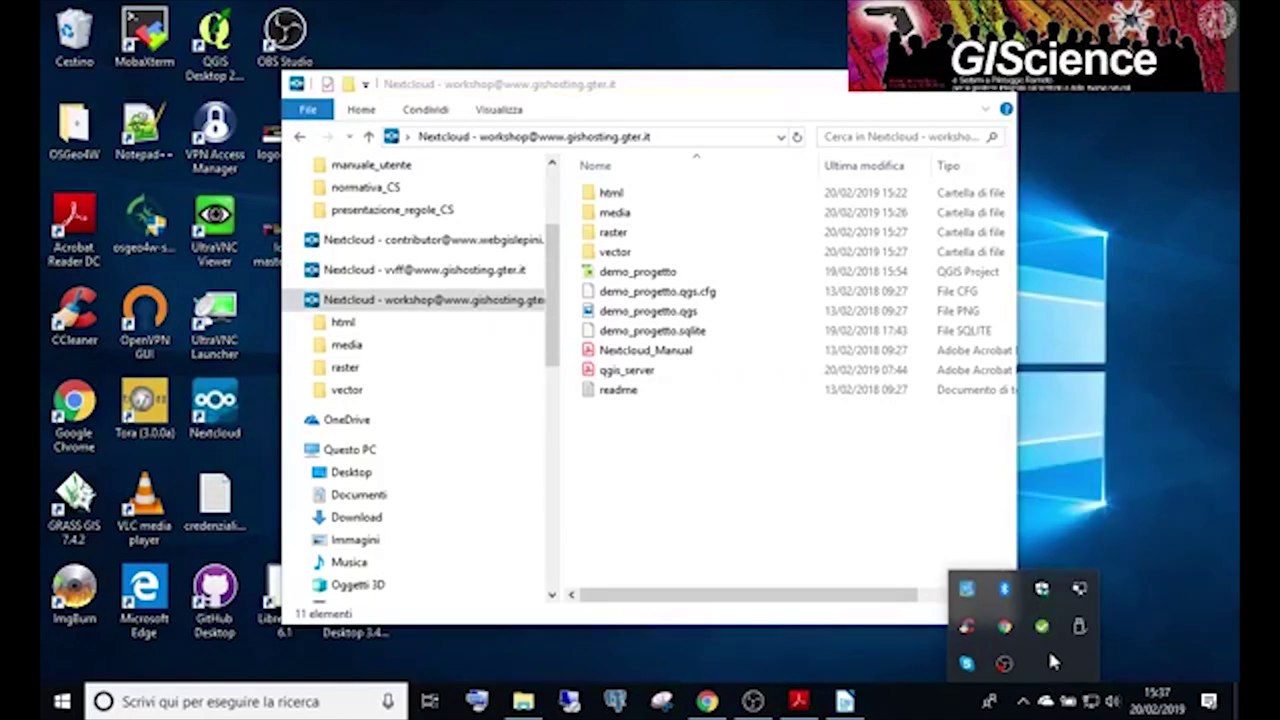
pyautogui.moveTo(1047, 643)
pyautogui.click(1028, 700)
pyautogui.click(1030, 702)
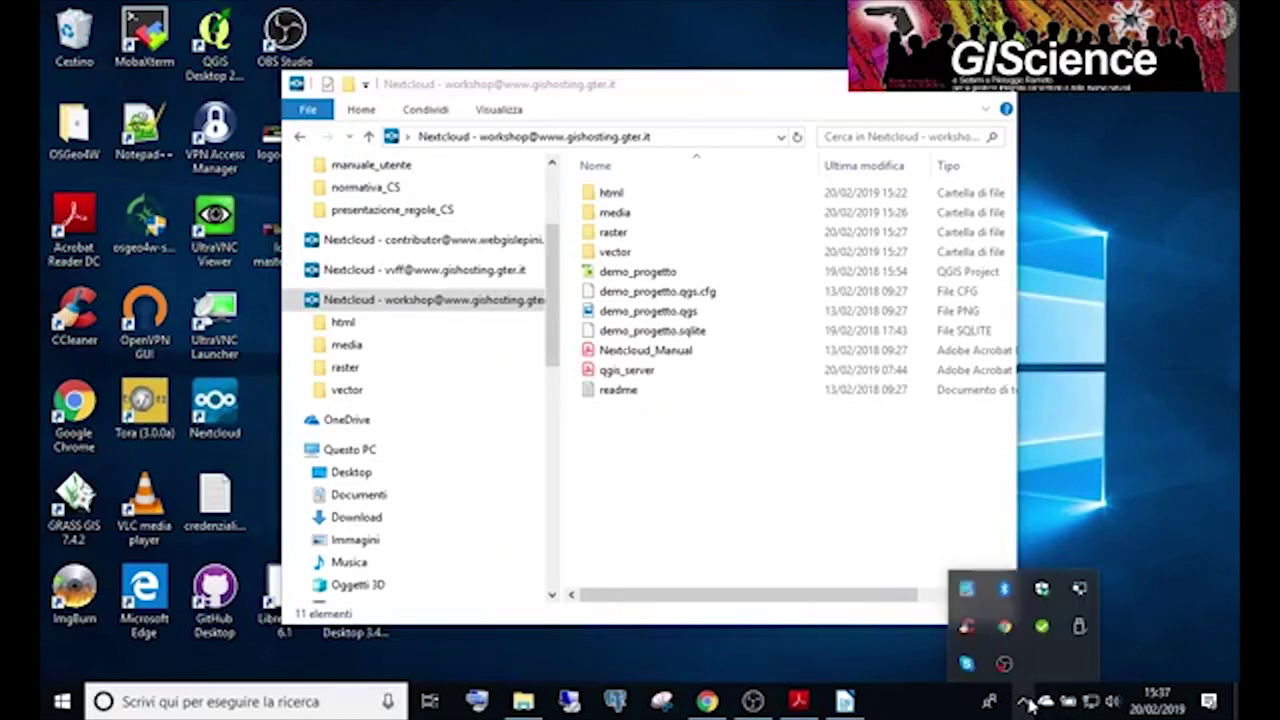
# Turn on the computer's mobile hotspot and switch it off again.
pyautogui.click(1090, 701)
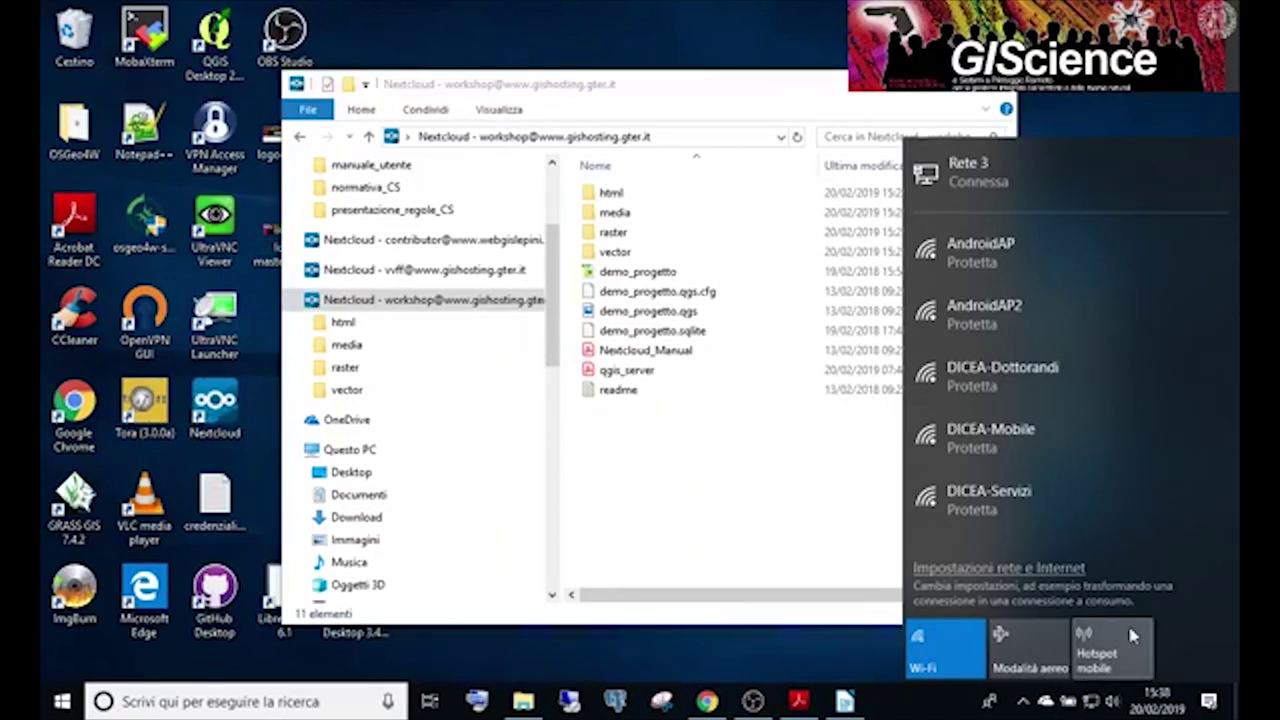
pyautogui.click(1131, 636)
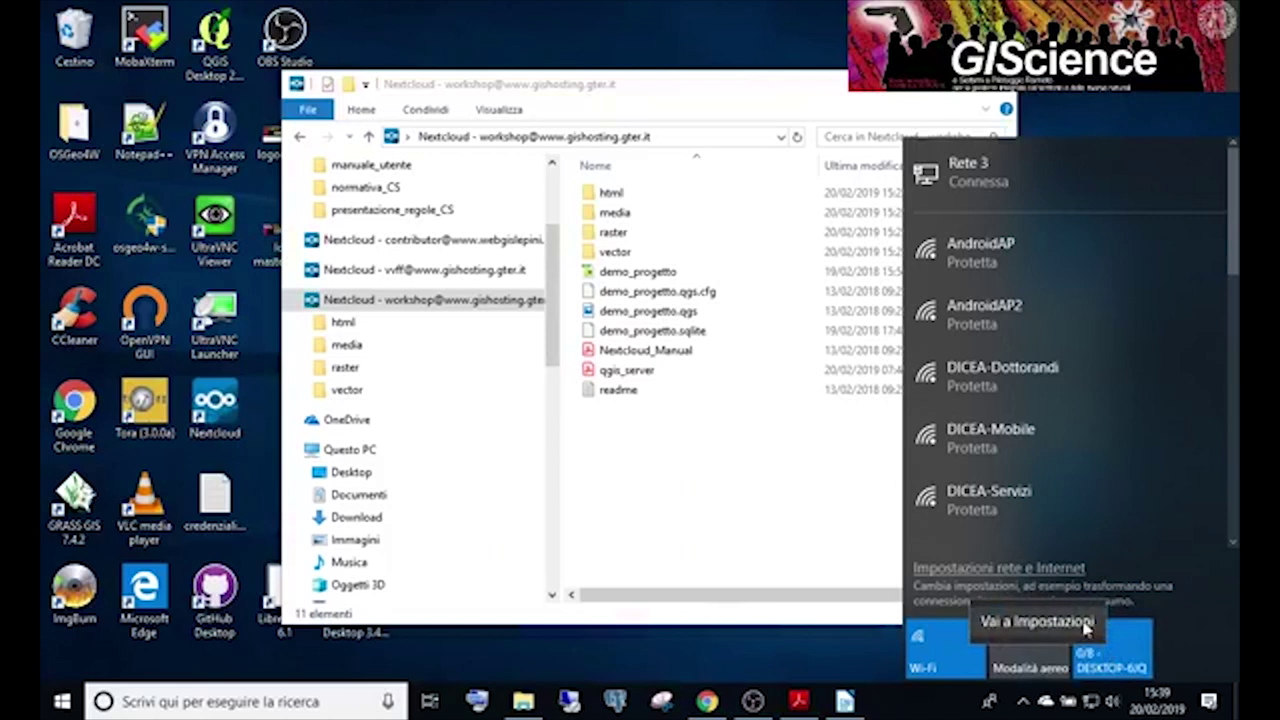
pyautogui.click(1125, 660)
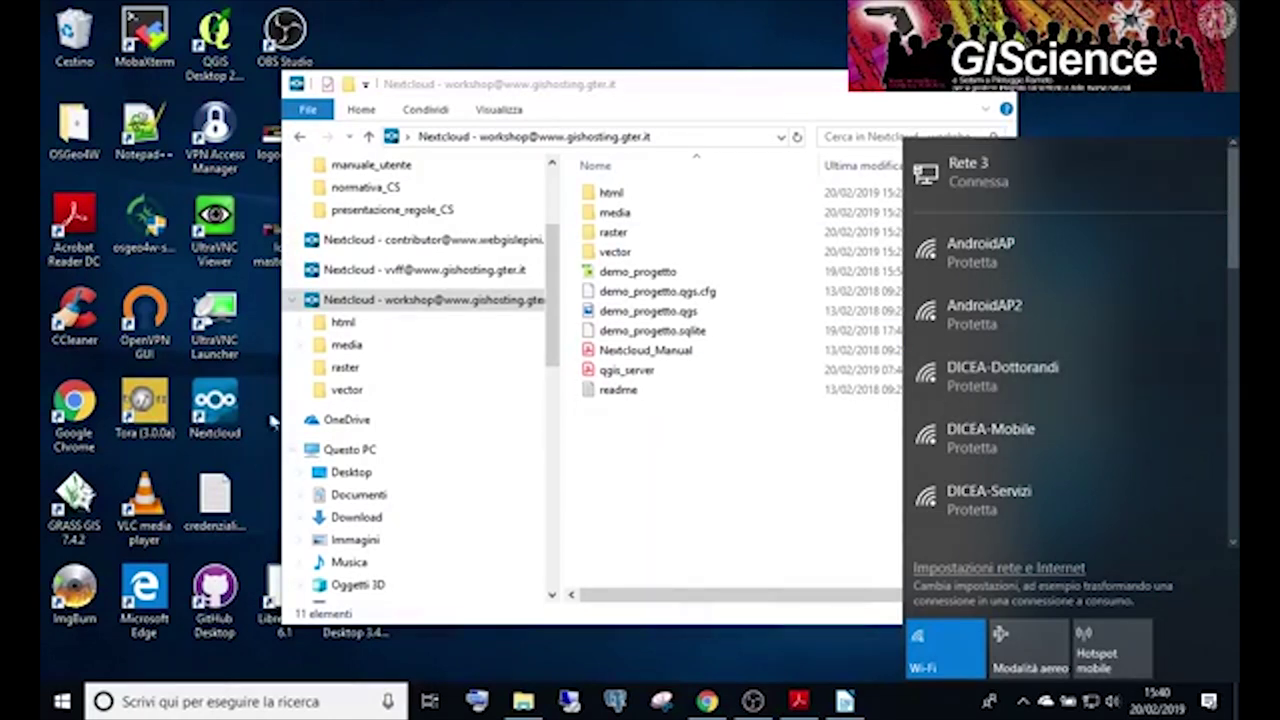
pyautogui.click(371, 37)
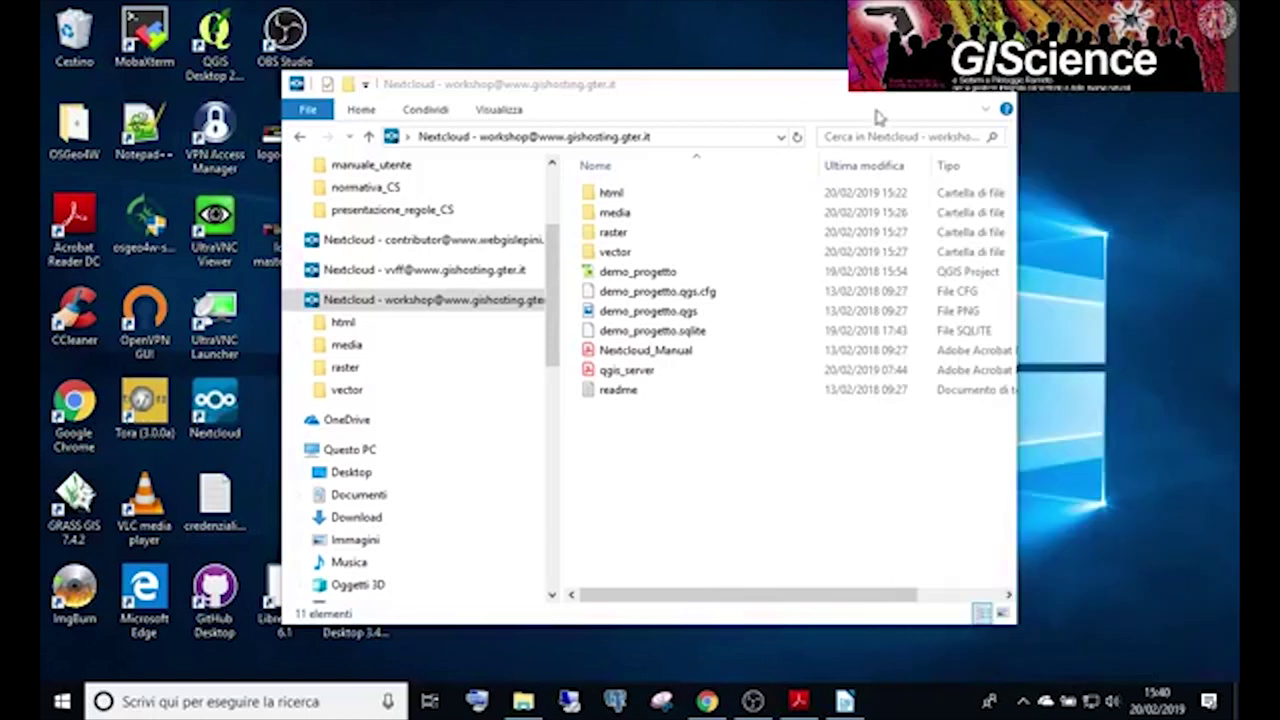
# Clear File Explorer from the desktop, launch QGIS Desktop 3.4, and load the Progetto demo web map in Chrome.
pyautogui.click(908, 90)
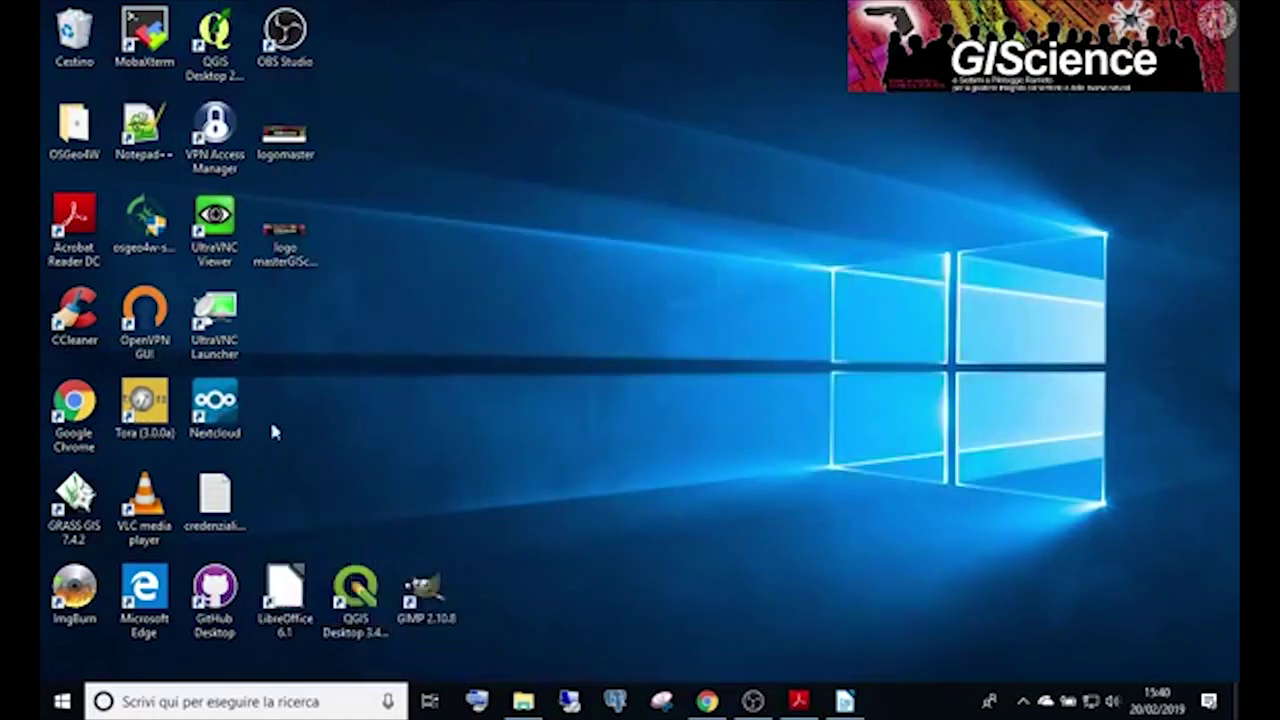
pyautogui.doubleClick(376, 598)
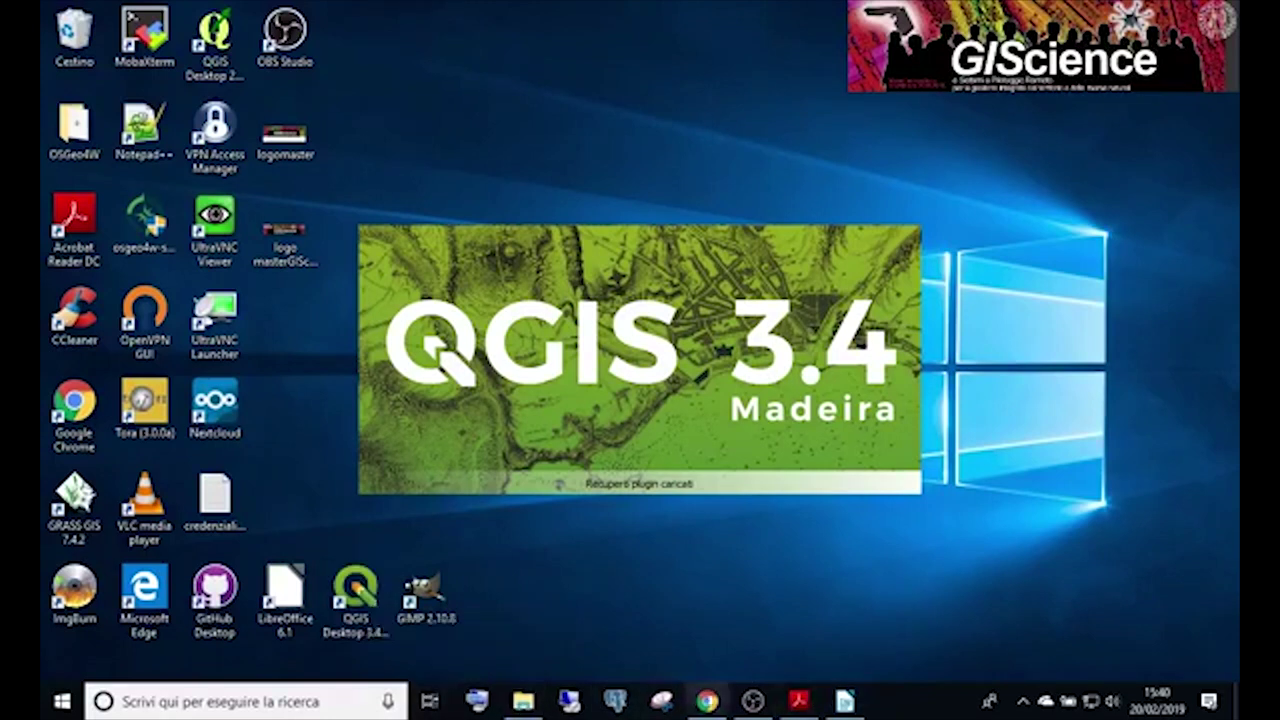
pyautogui.click(708, 702)
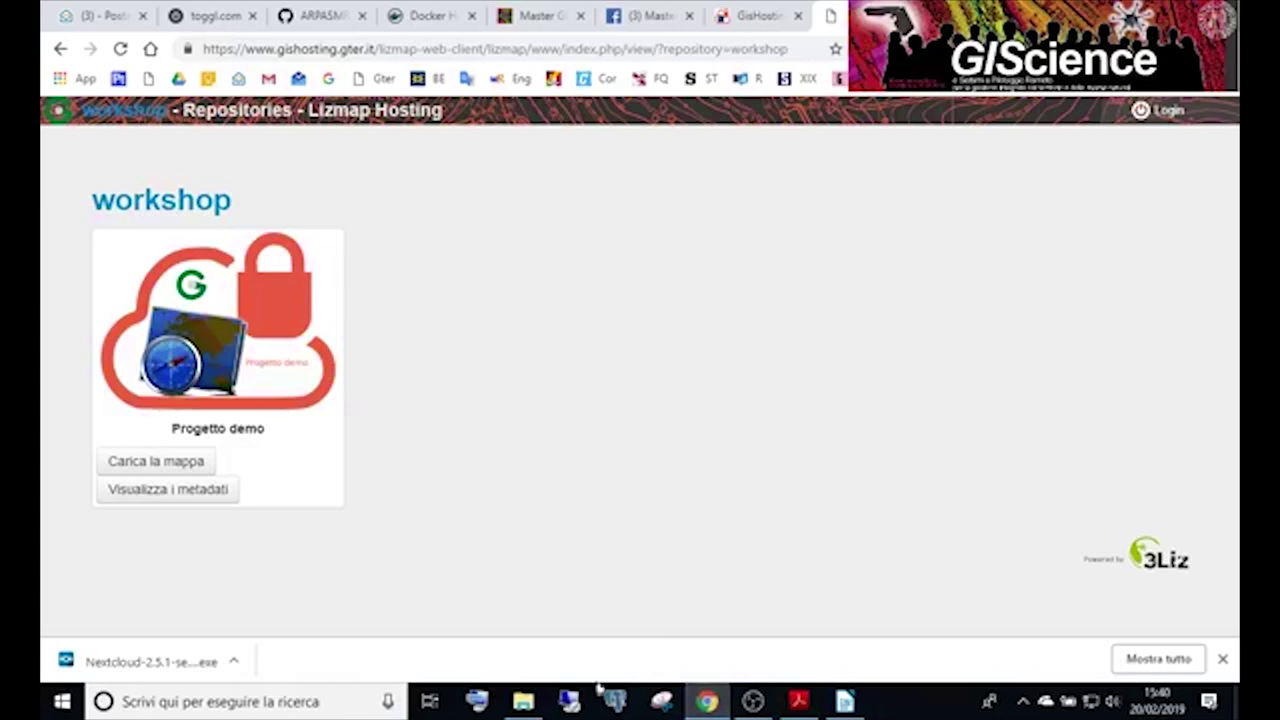
pyautogui.click(140, 468)
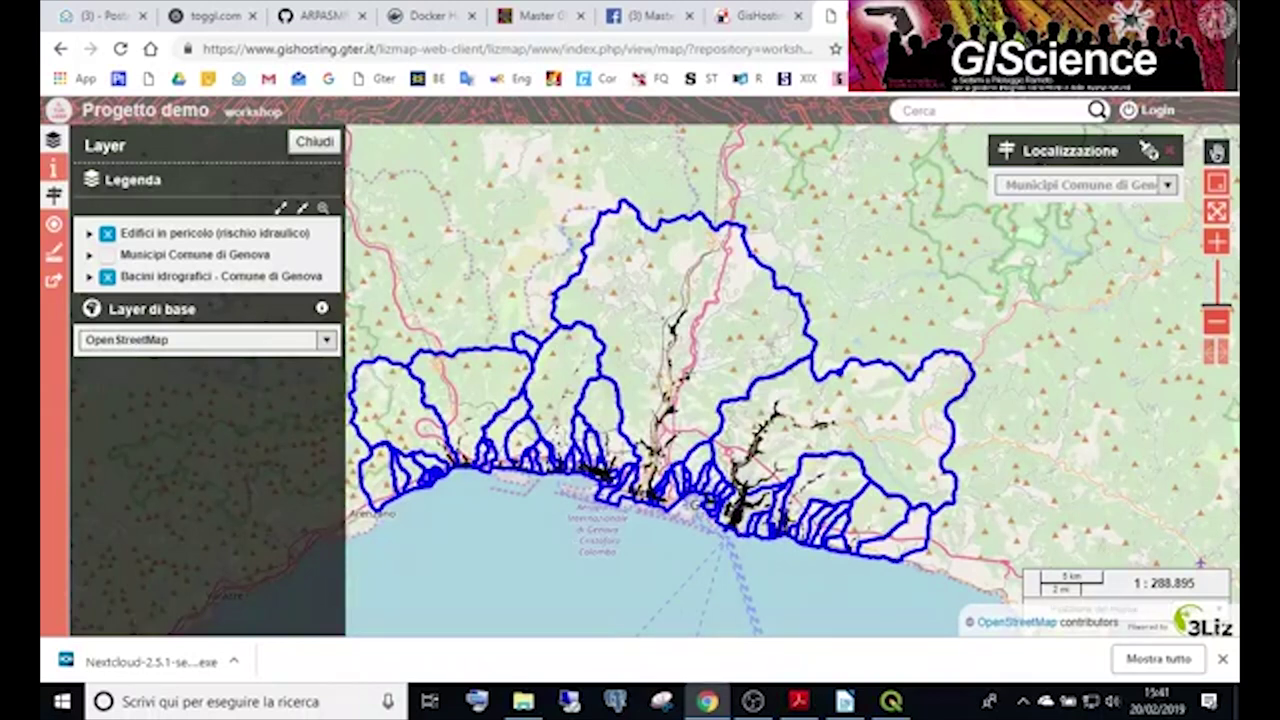
# Add palazzi_rolli.gml and the poi files from the synced workshop vector folder to the empty QGIS project's layers.
pyautogui.hotkey('alt', 'Tab')
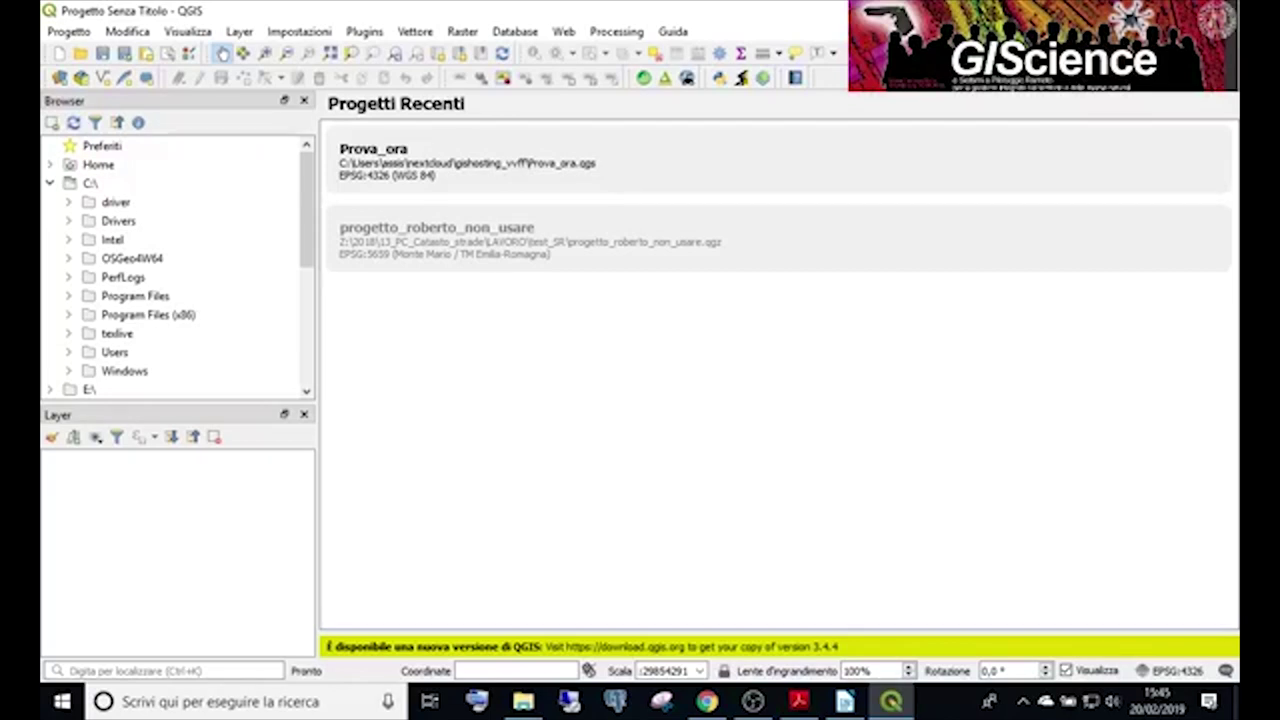
pyautogui.click(523, 701)
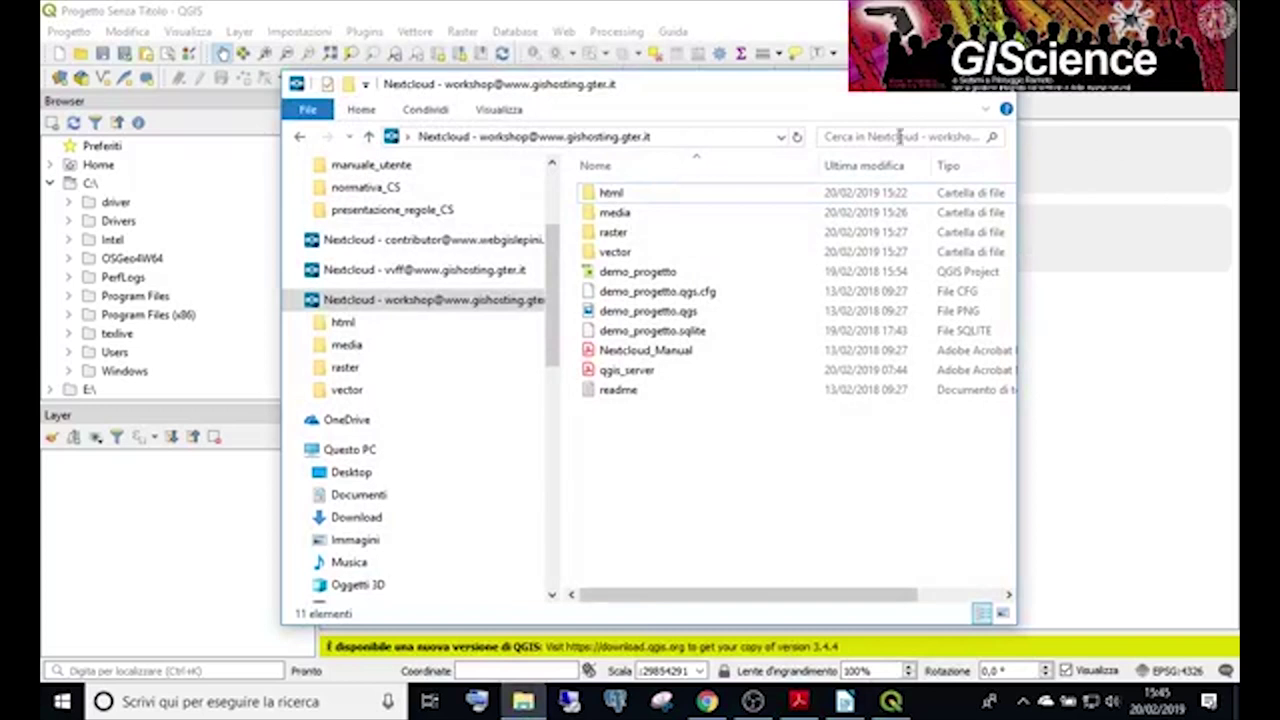
pyautogui.doubleClick(635, 254)
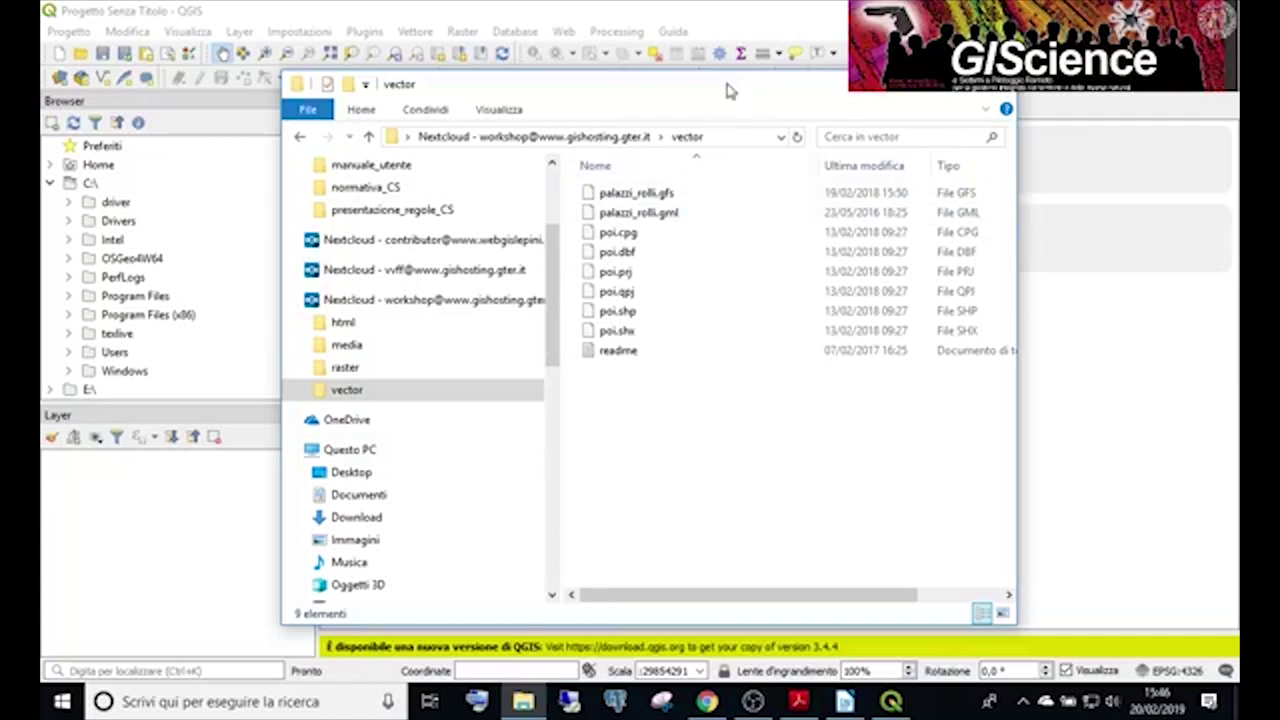
pyautogui.moveTo(727, 89); pyautogui.dragTo(873, 96)
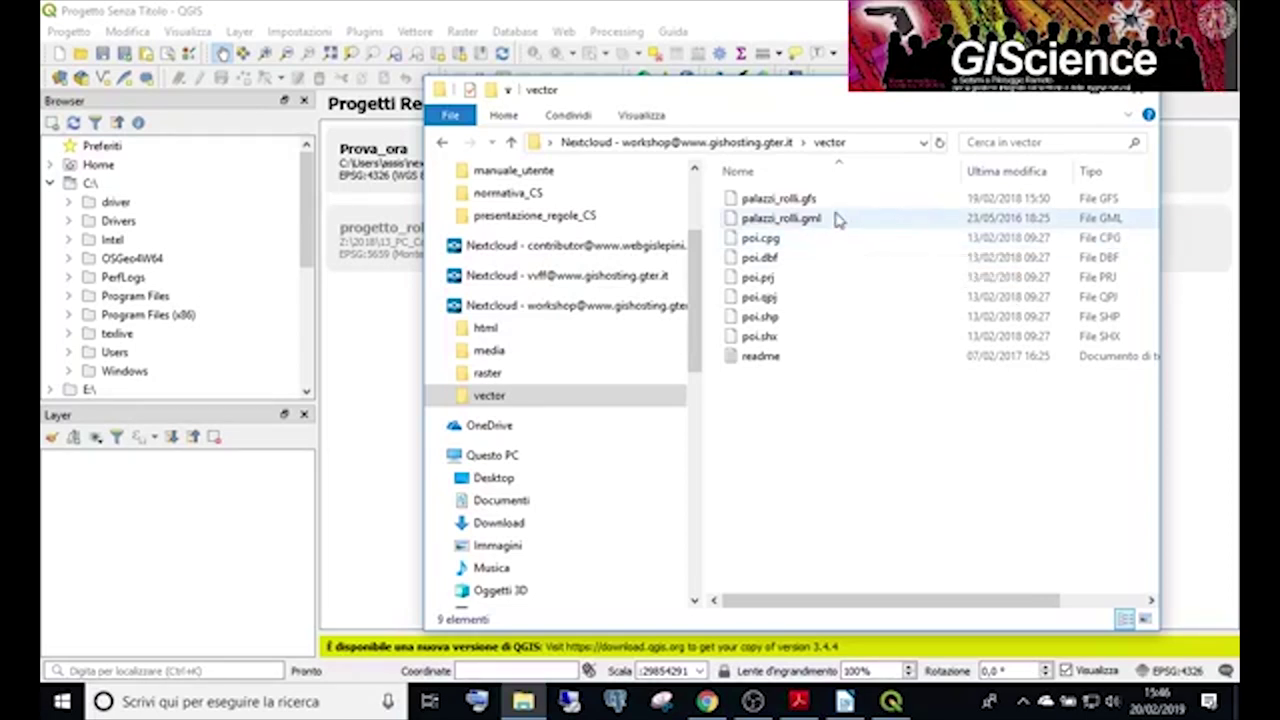
pyautogui.moveTo(825, 220); pyautogui.dragTo(166, 523)
pyautogui.moveTo(790, 238); pyautogui.dragTo(212, 519)
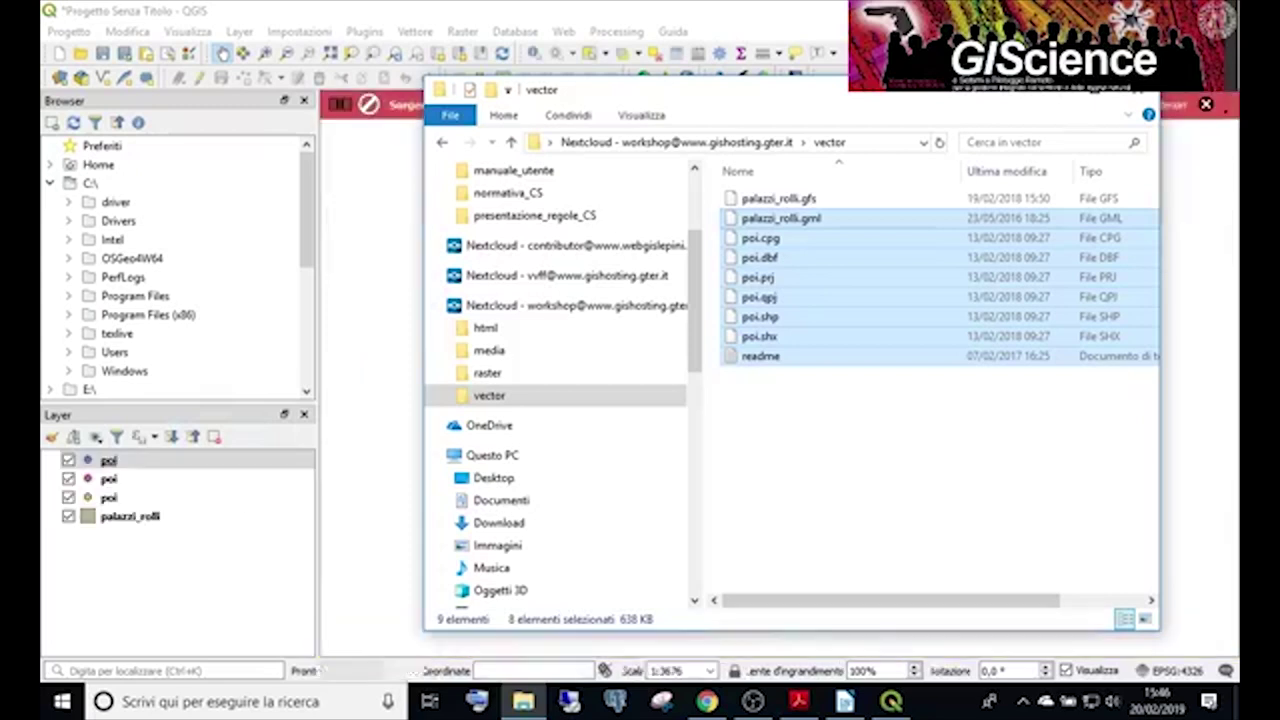
pyautogui.click(1056, 92)
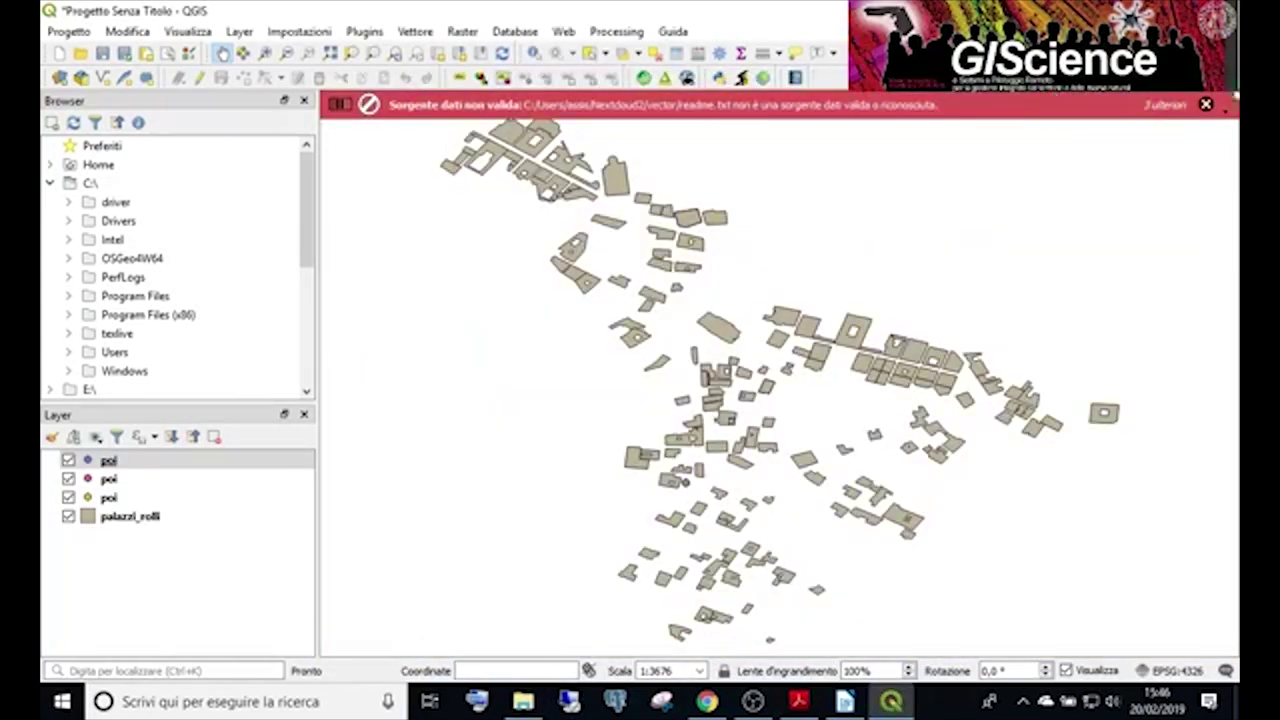
# Remove the three poi layers from the project and dismiss the invalid data source messages.
pyautogui.click(104, 465)
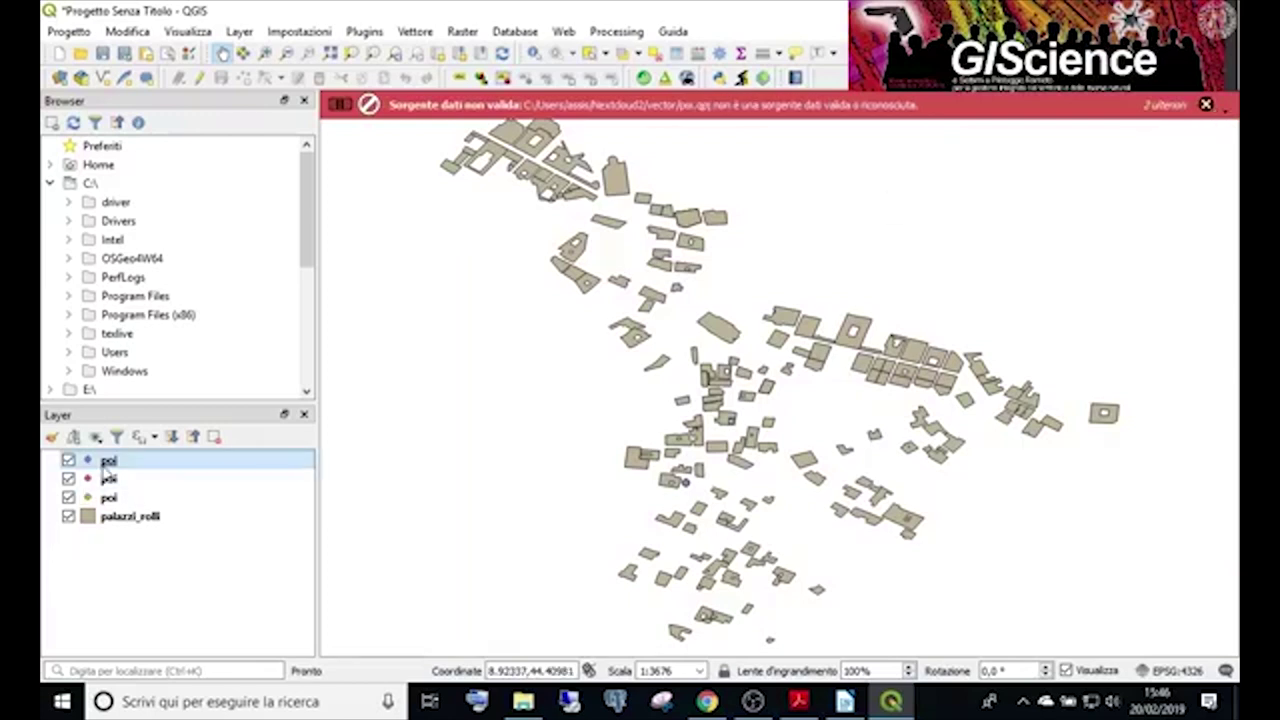
pyautogui.keyDown('shift'); pyautogui.click(105, 500); pyautogui.keyUp('shift')
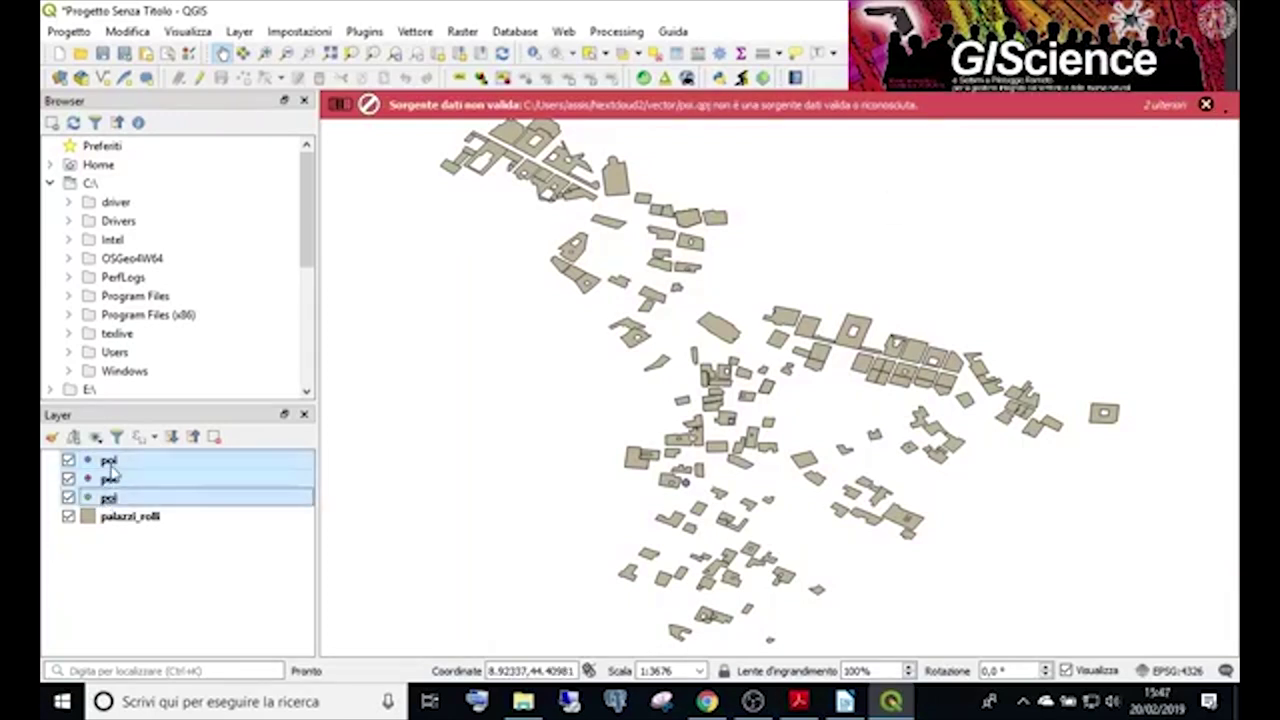
pyautogui.rightClick(110, 465)
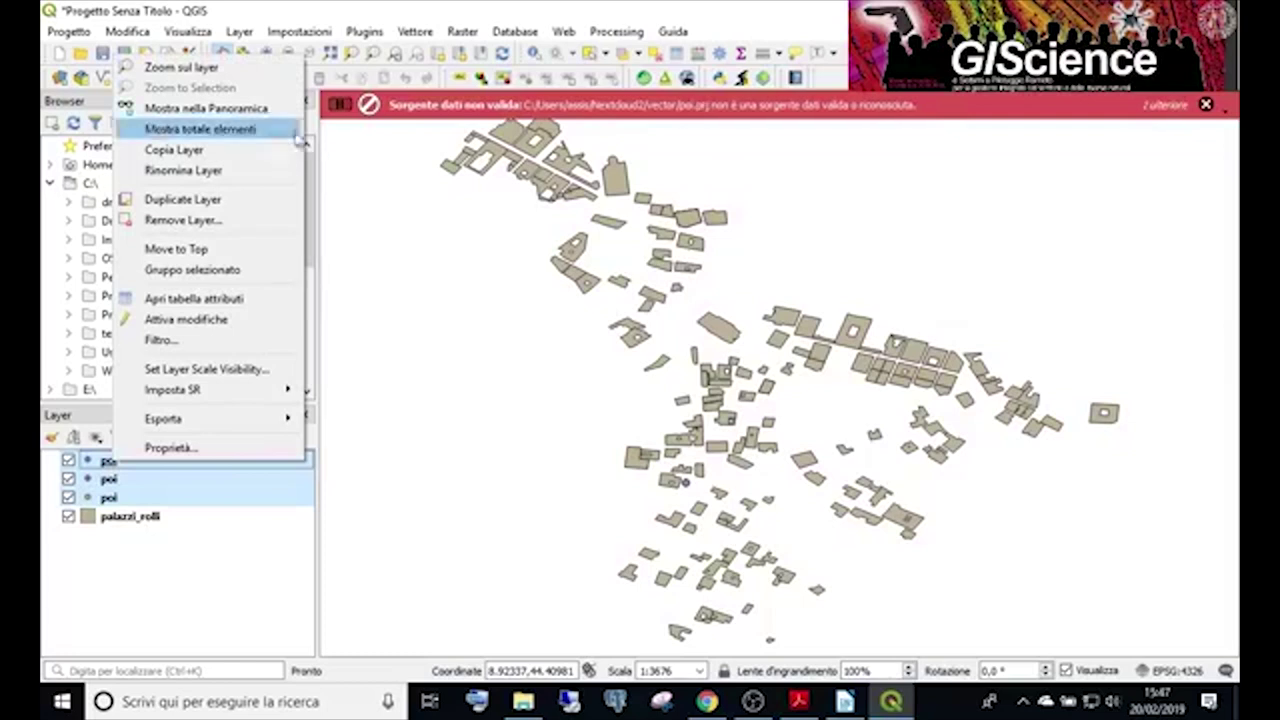
pyautogui.click(193, 221)
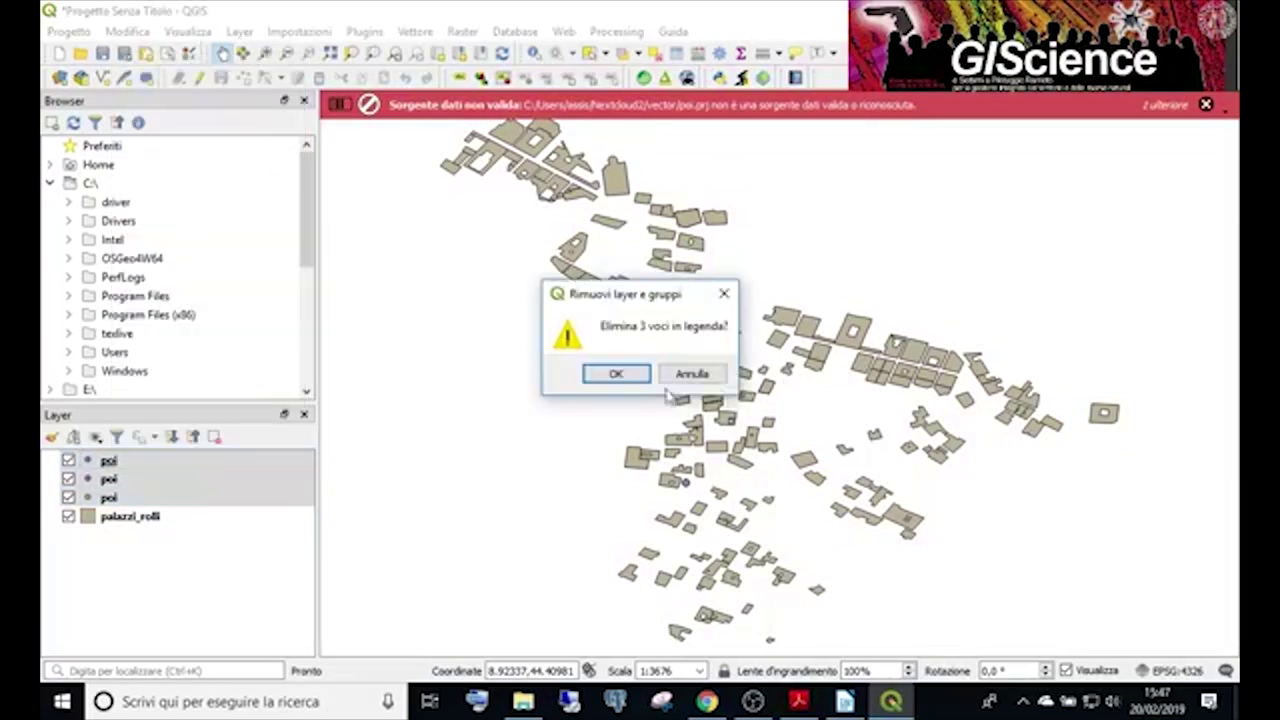
pyautogui.click(645, 373)
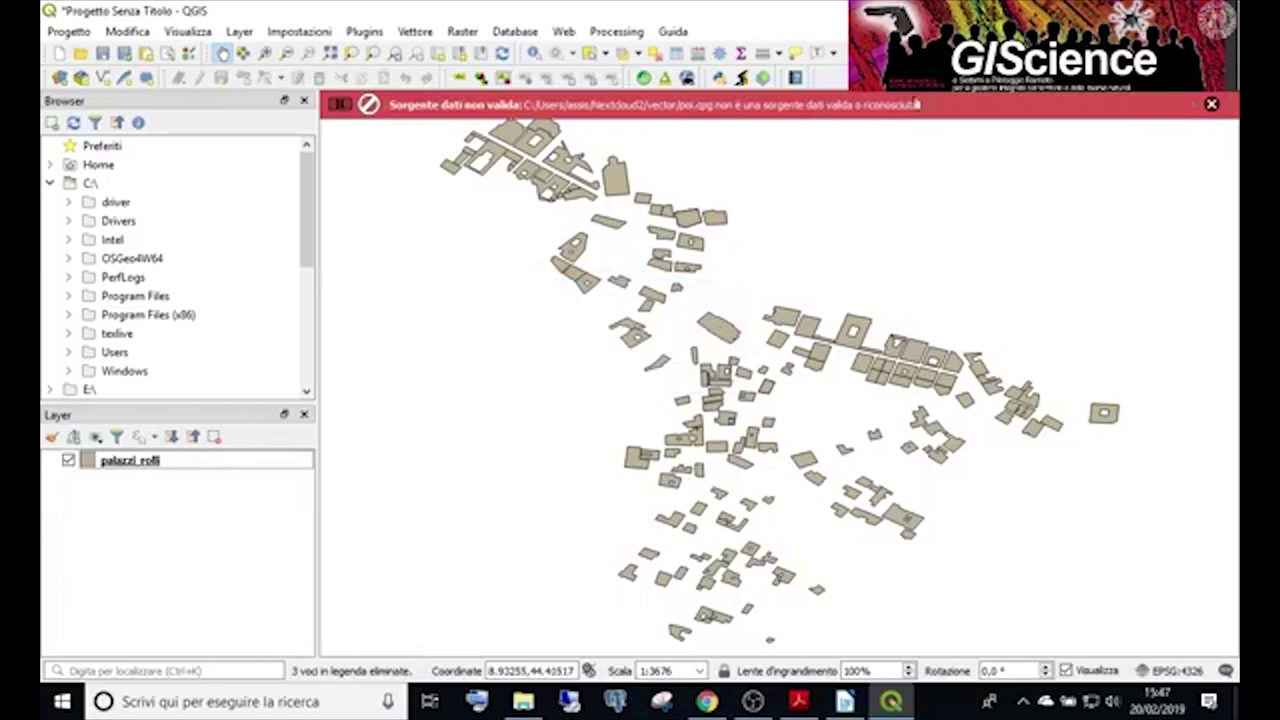
pyautogui.click(1210, 105)
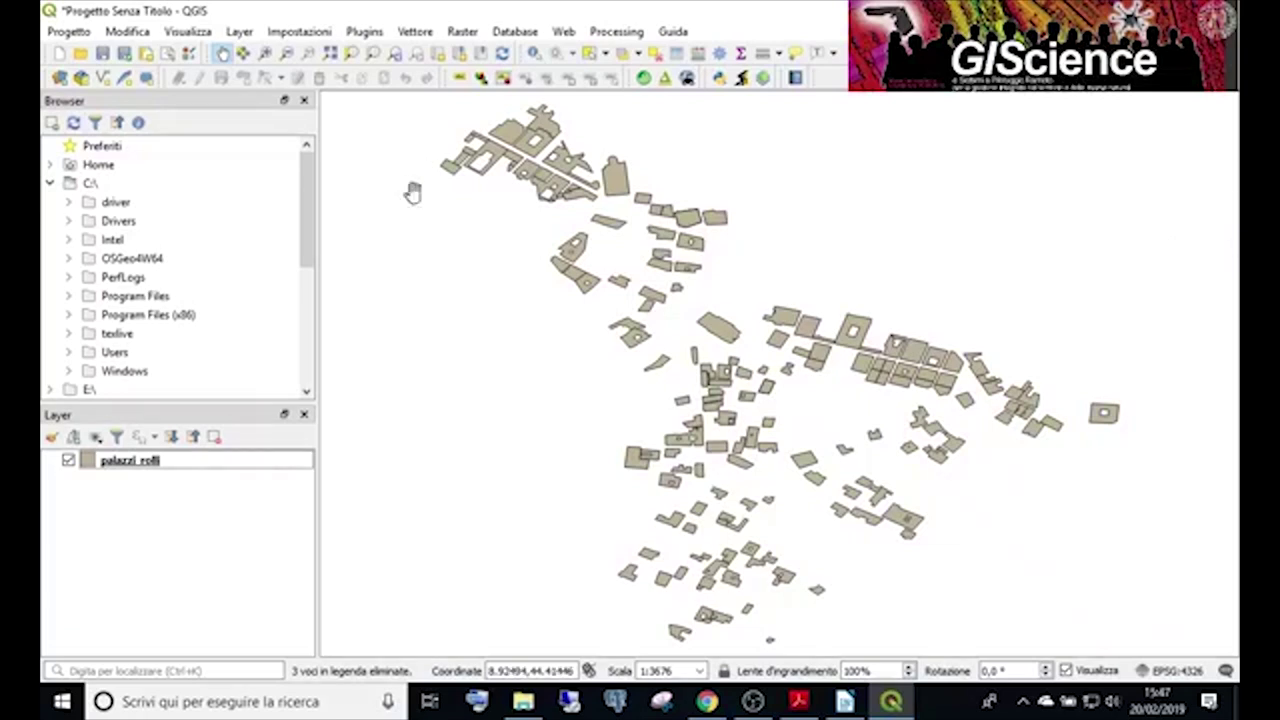
# Examine the palazzi_rolli attribute table through to its descriptive fields, widening the DESTINAZIONE_ATTUALE column for reading.
pyautogui.rightClick(168, 470)
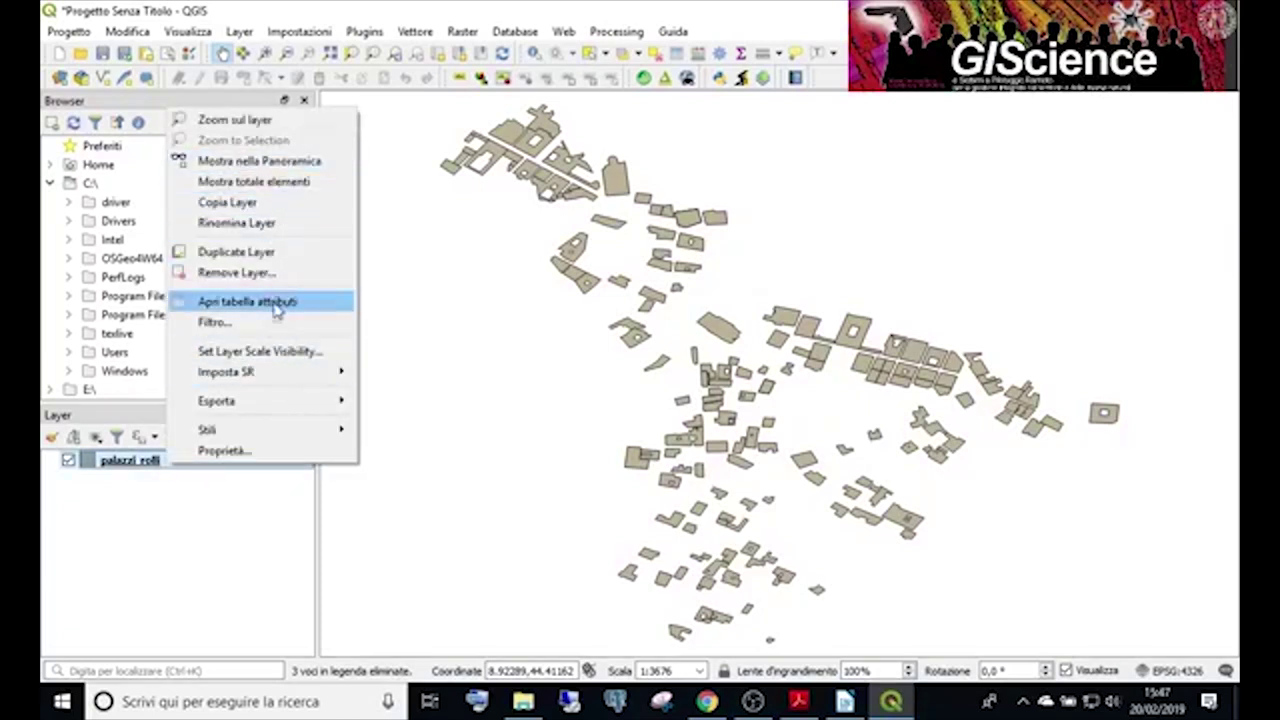
pyautogui.click(272, 302)
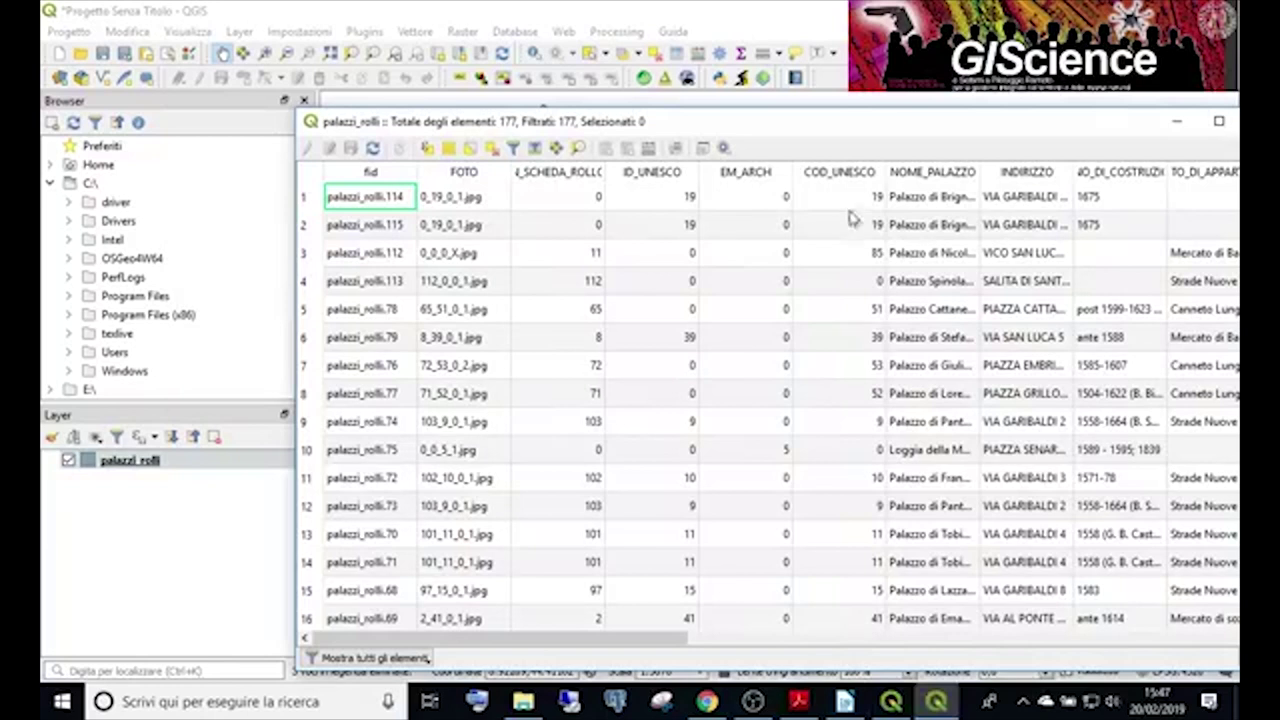
pyautogui.moveTo(530, 650); pyautogui.dragTo(793, 650)
pyautogui.moveTo(872, 672); pyautogui.dragTo(1022, 660)
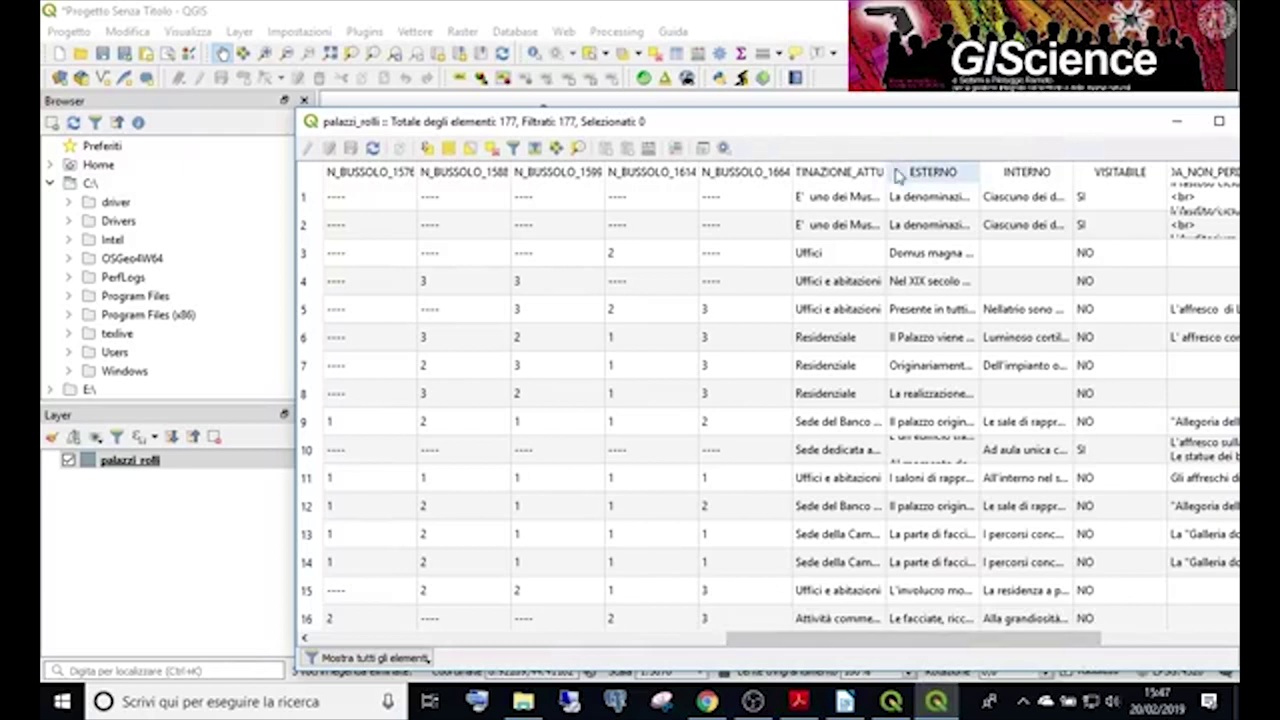
pyautogui.moveTo(886, 176); pyautogui.dragTo(994, 177)
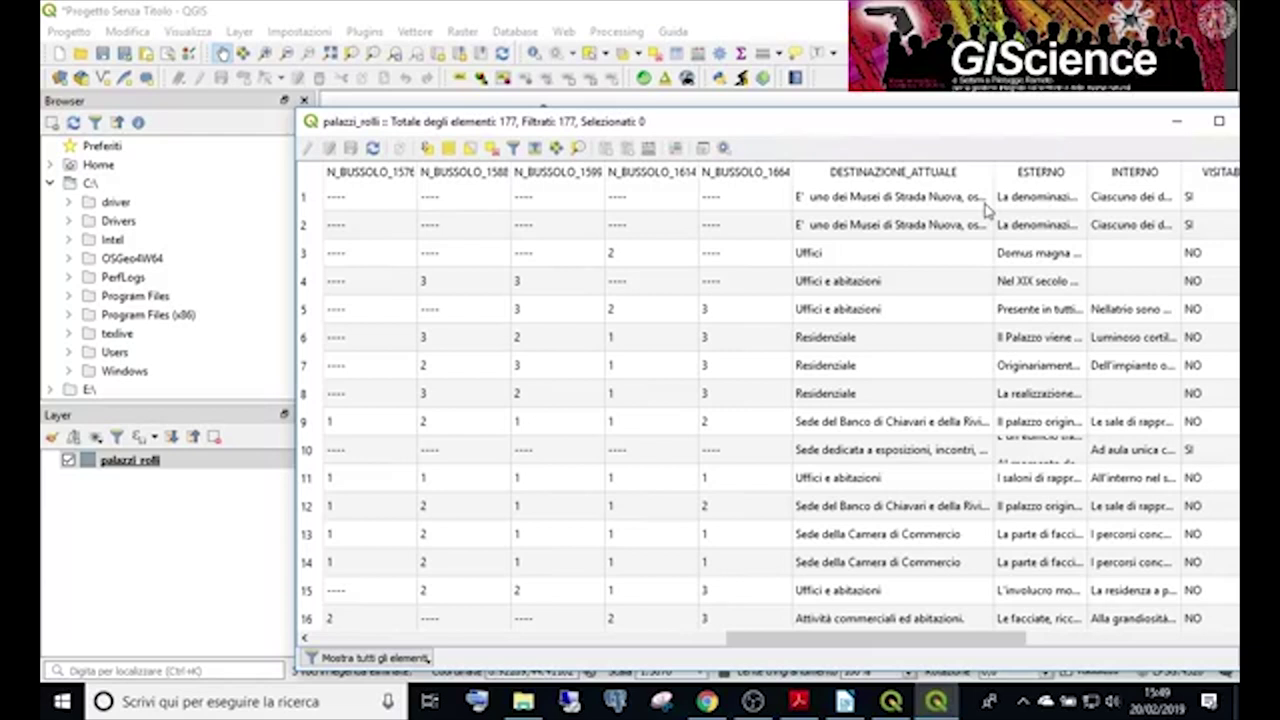
pyautogui.moveTo(1105, 130); pyautogui.dragTo(960, 133)
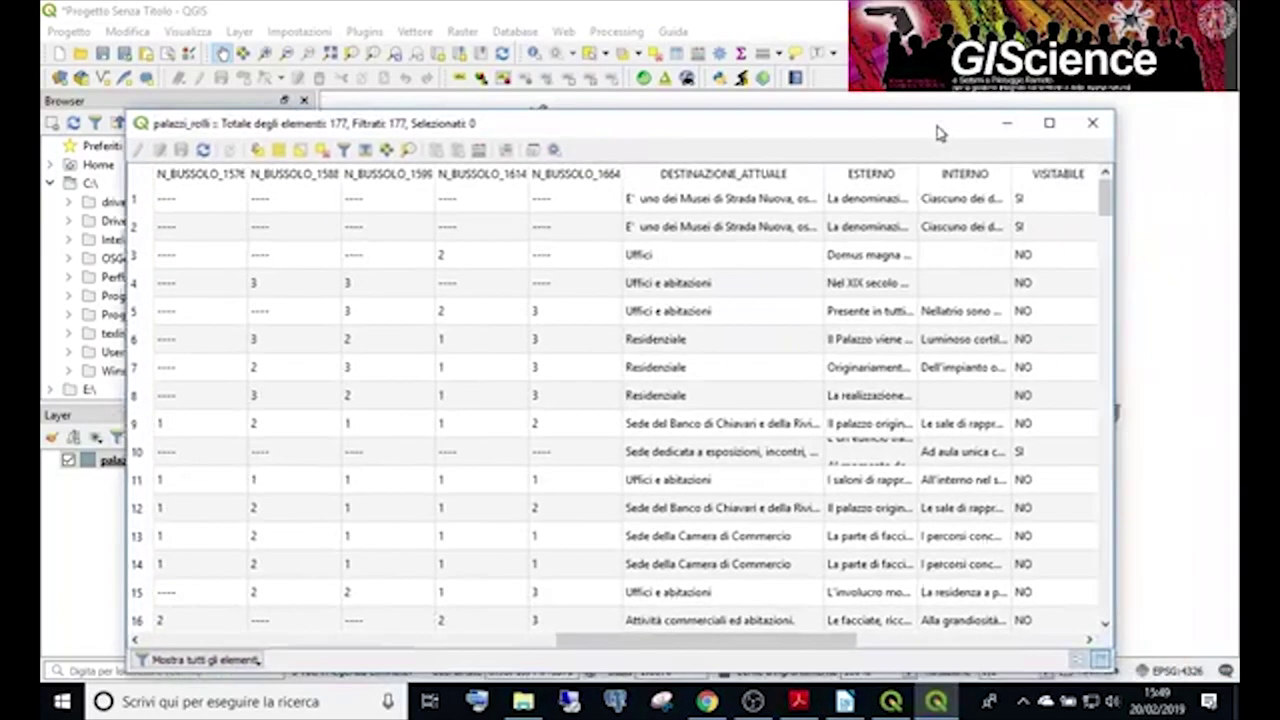
pyautogui.click(988, 124)
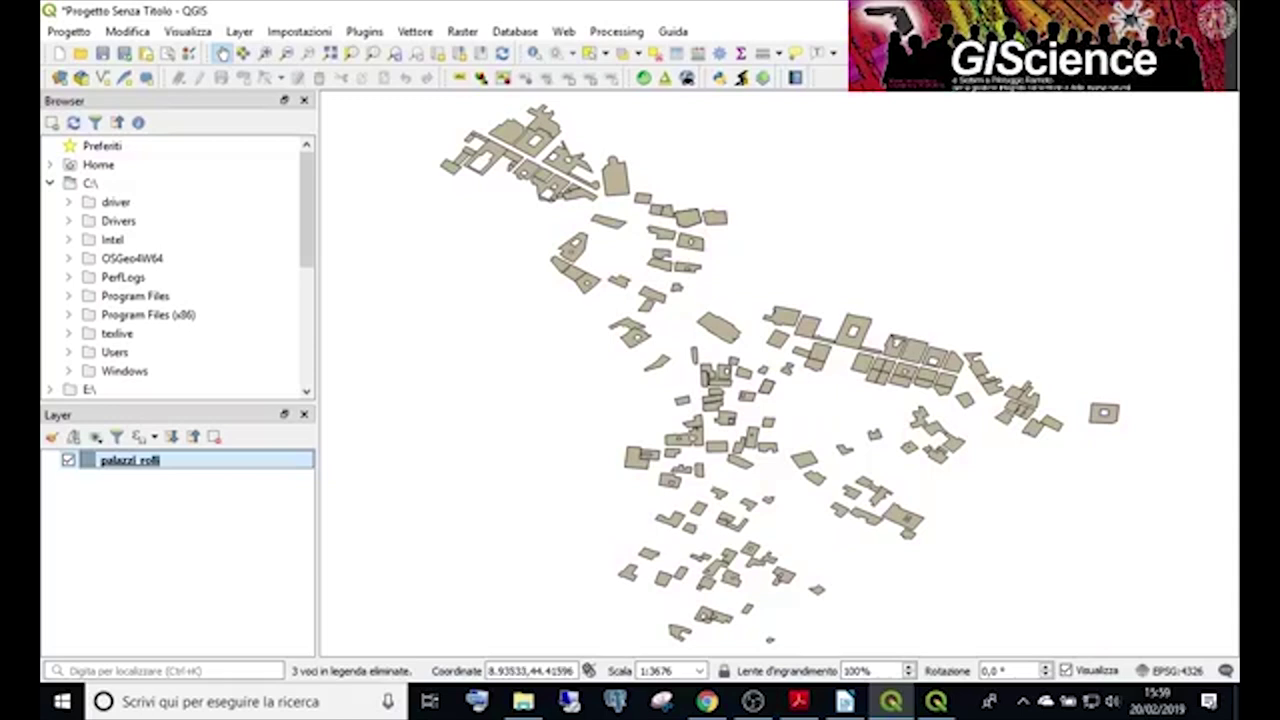
pyautogui.click(86, 34)
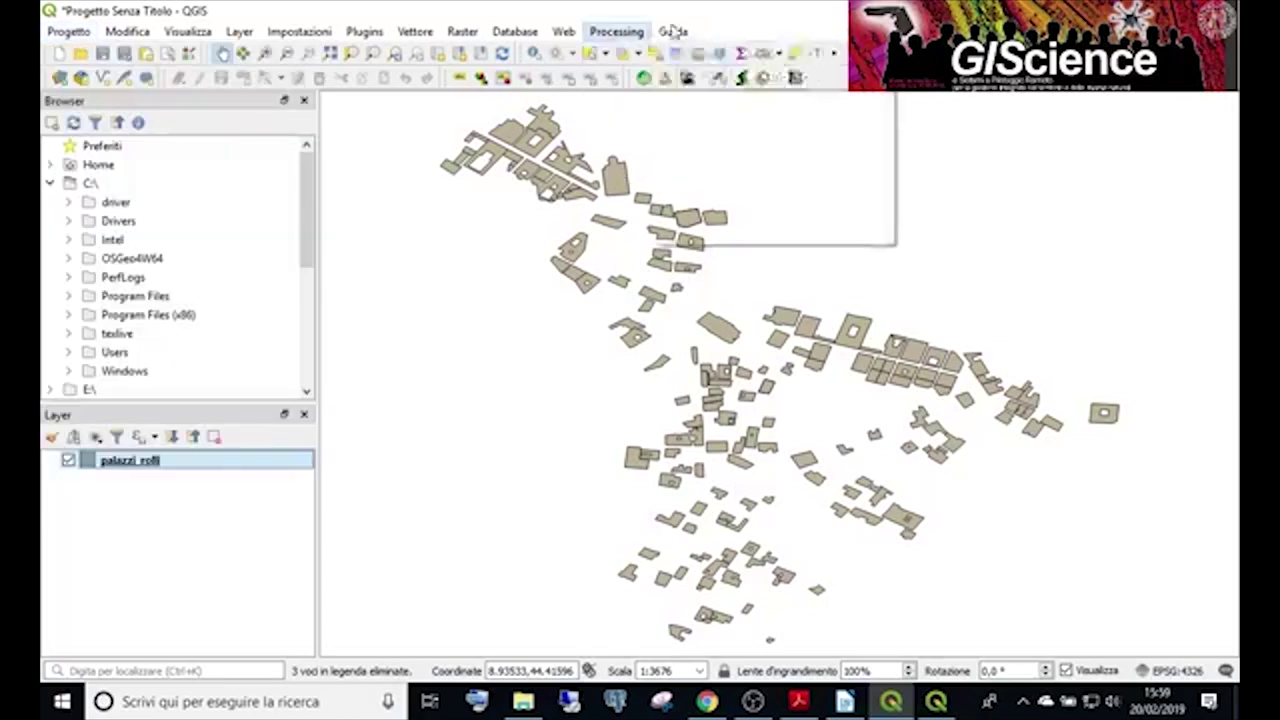
# Examine the source information of the palazzi_rolli layer in its properties, including its reference system, then close the properties.
pyautogui.click(705, 18)
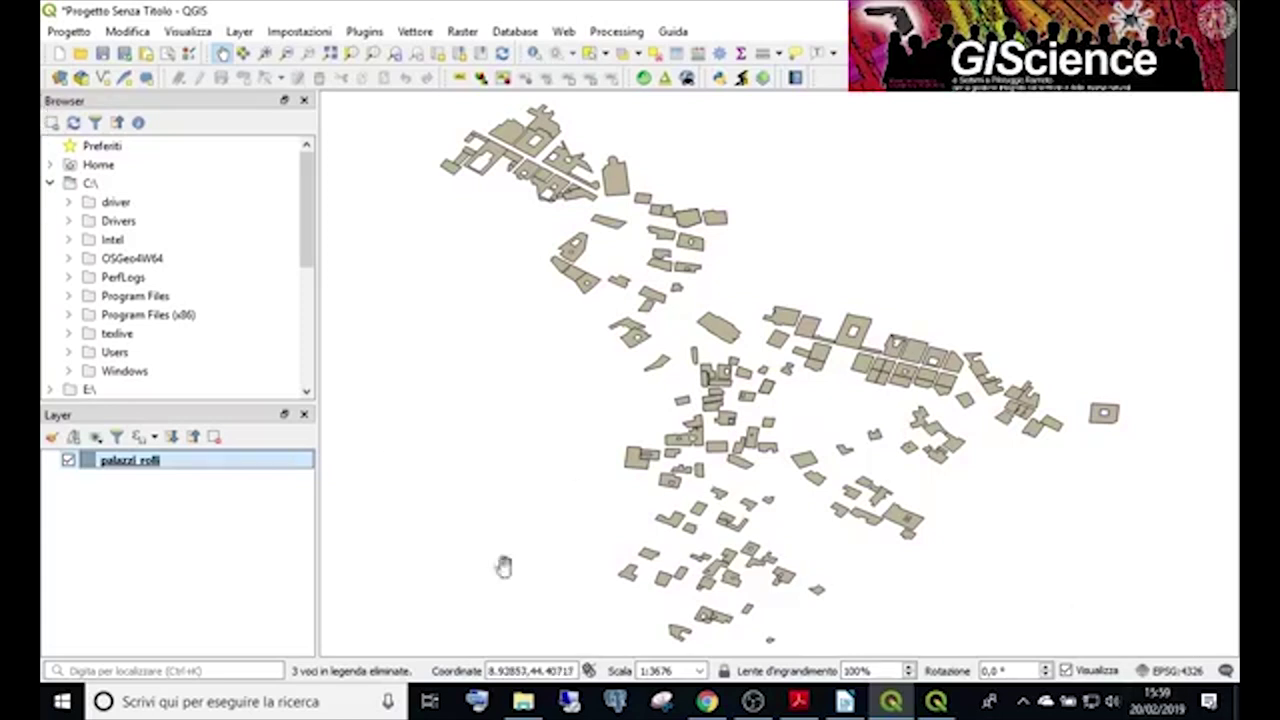
pyautogui.rightClick(206, 462)
pyautogui.moveTo(280, 403)
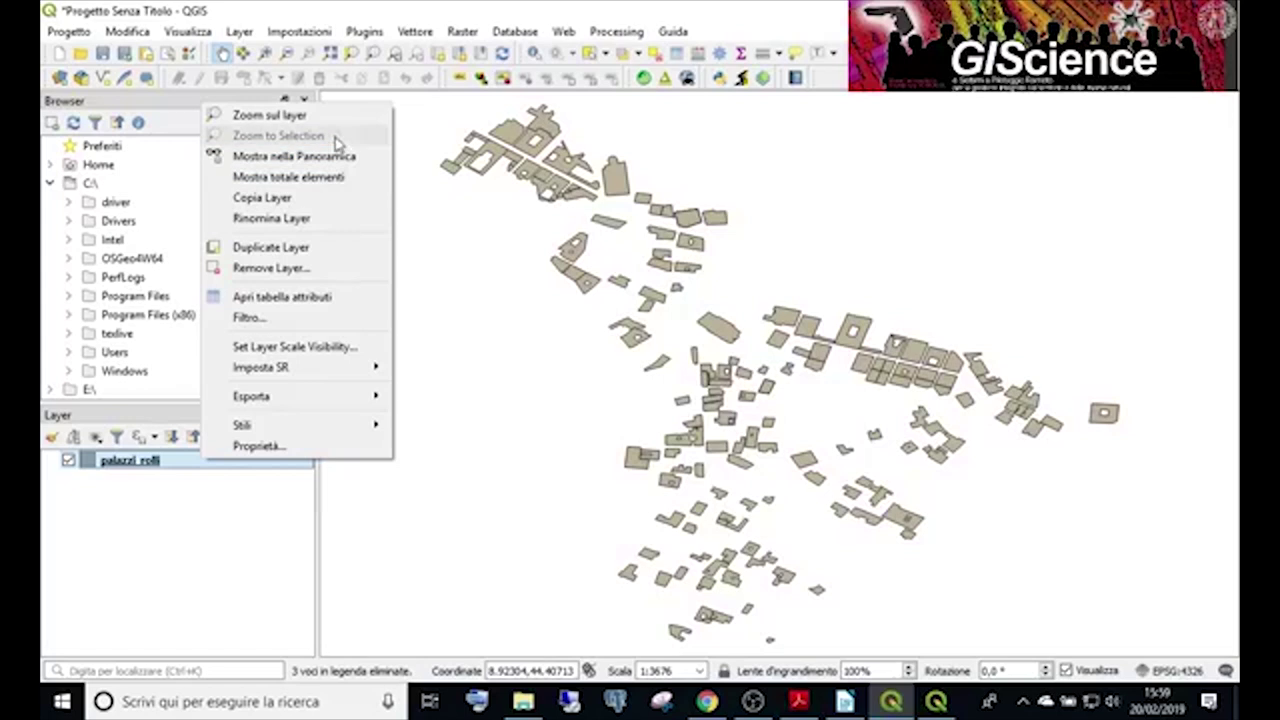
pyautogui.click(289, 446)
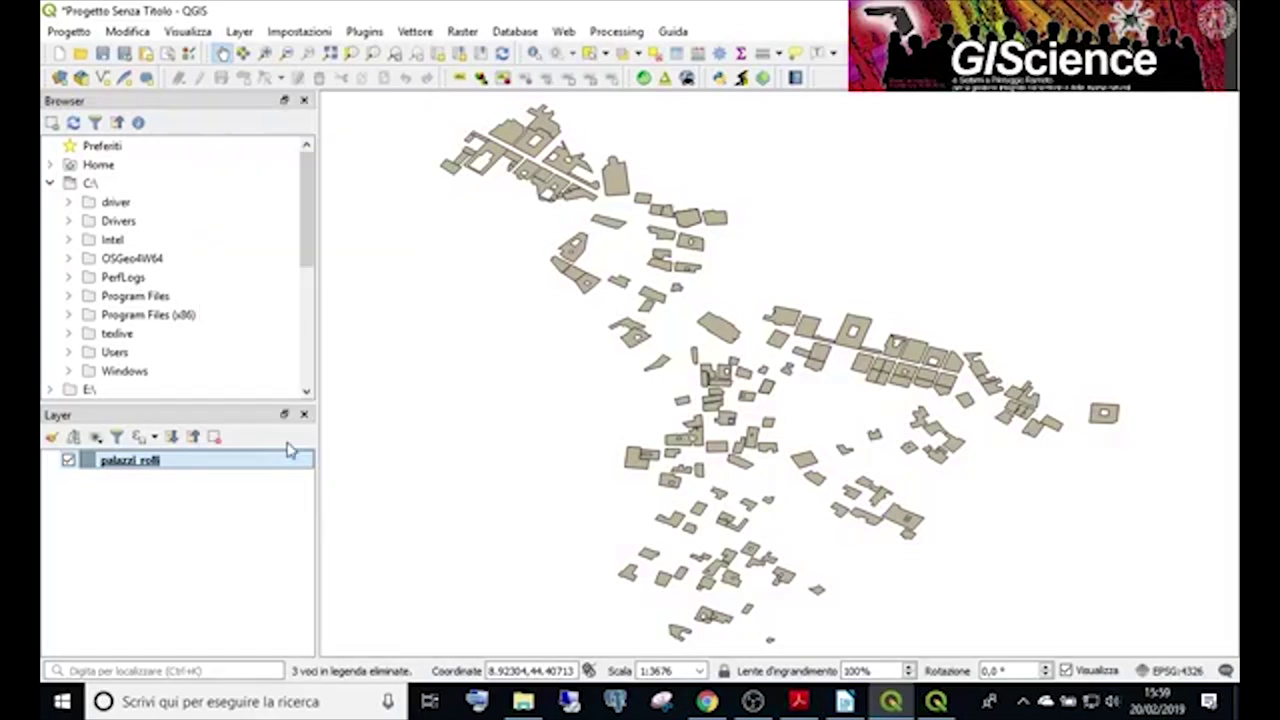
pyautogui.click(520, 222)
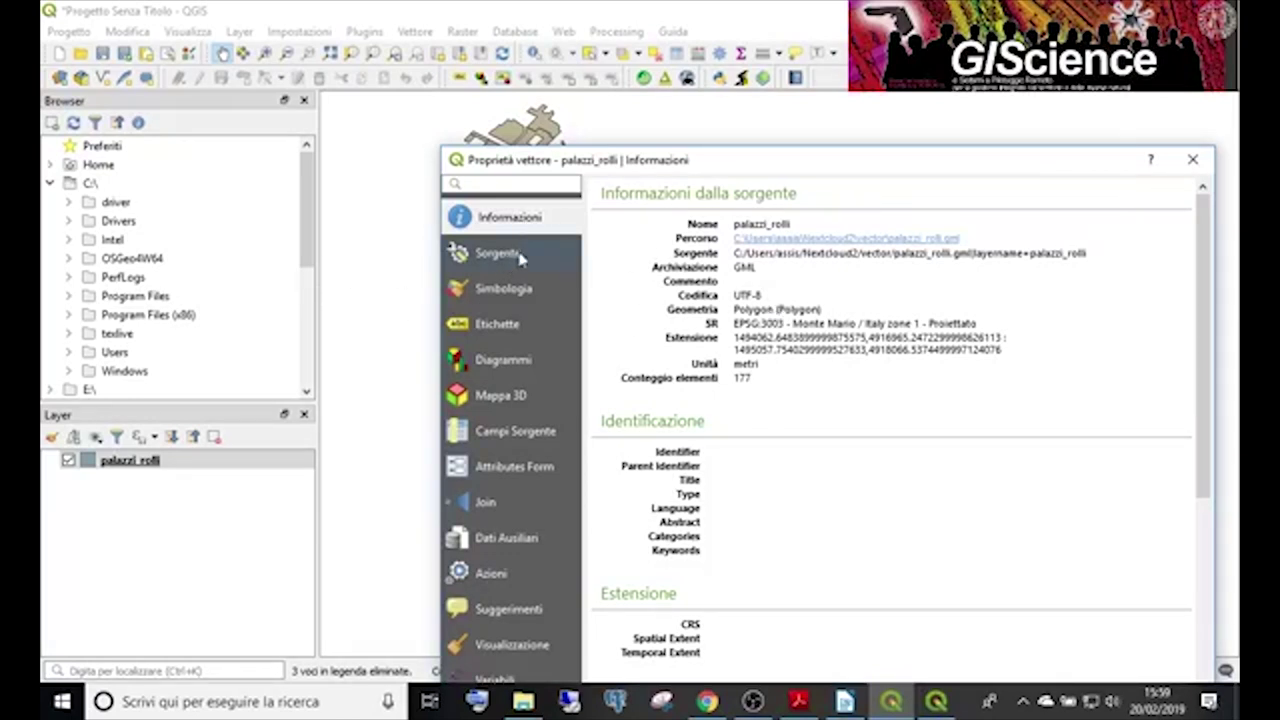
pyautogui.click(1192, 159)
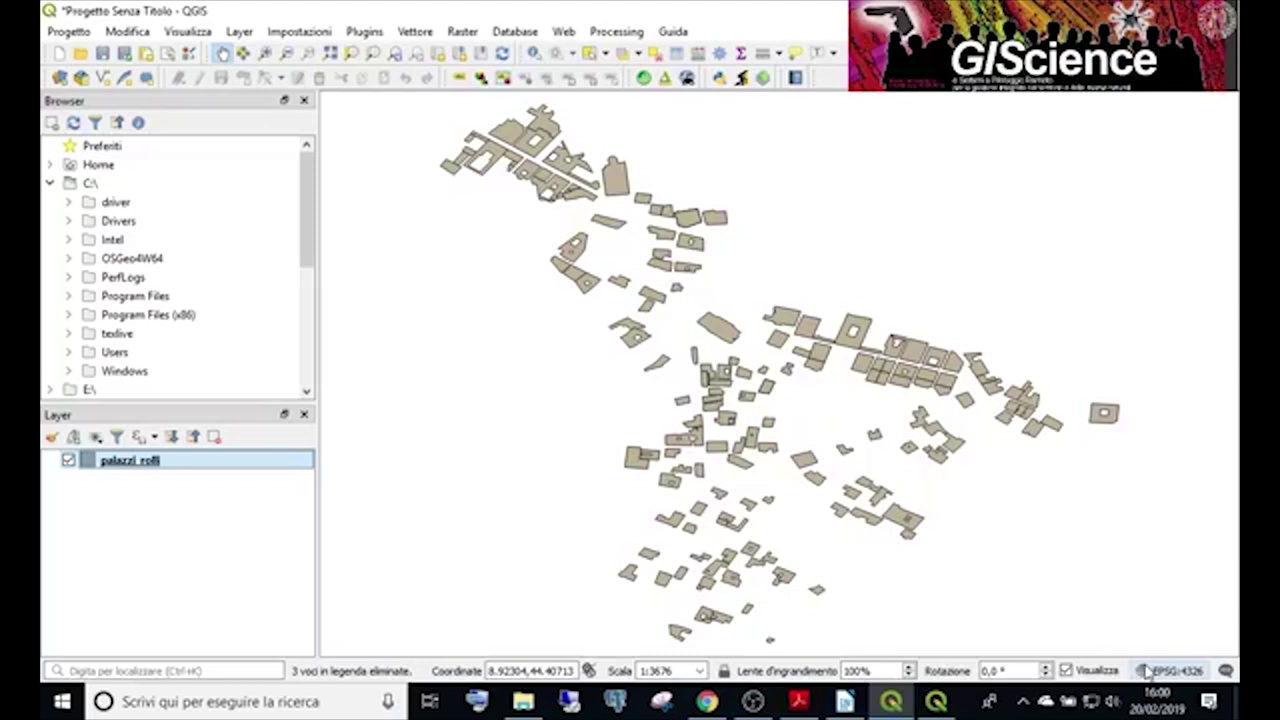
# Check the project's coordinate reference system and general settings in the project properties.
pyautogui.click(1161, 670)
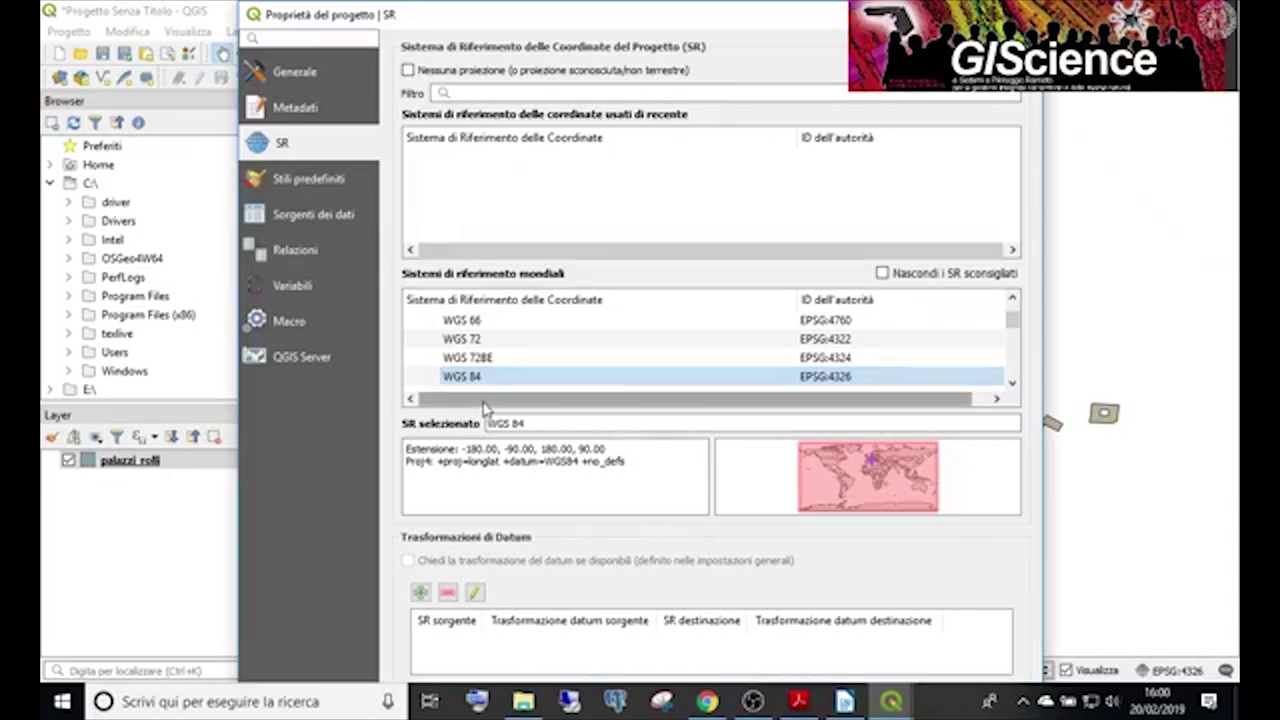
pyautogui.click(312, 72)
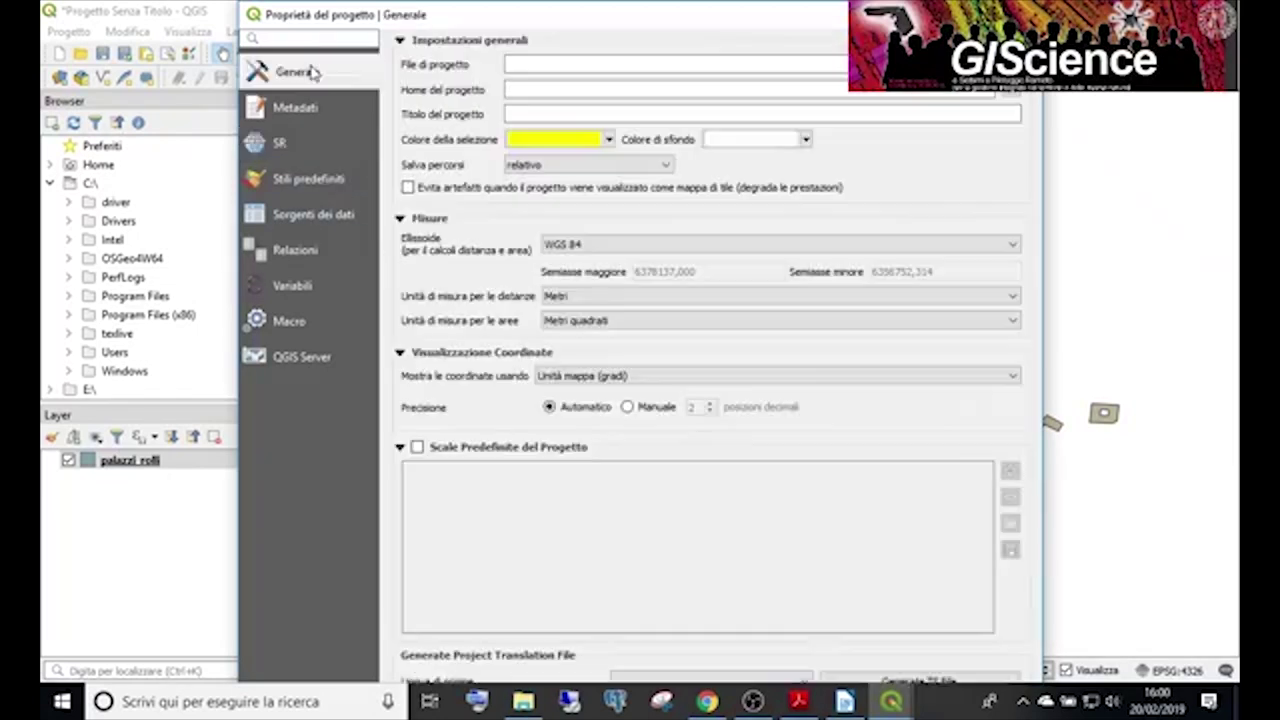
pyautogui.click(297, 148)
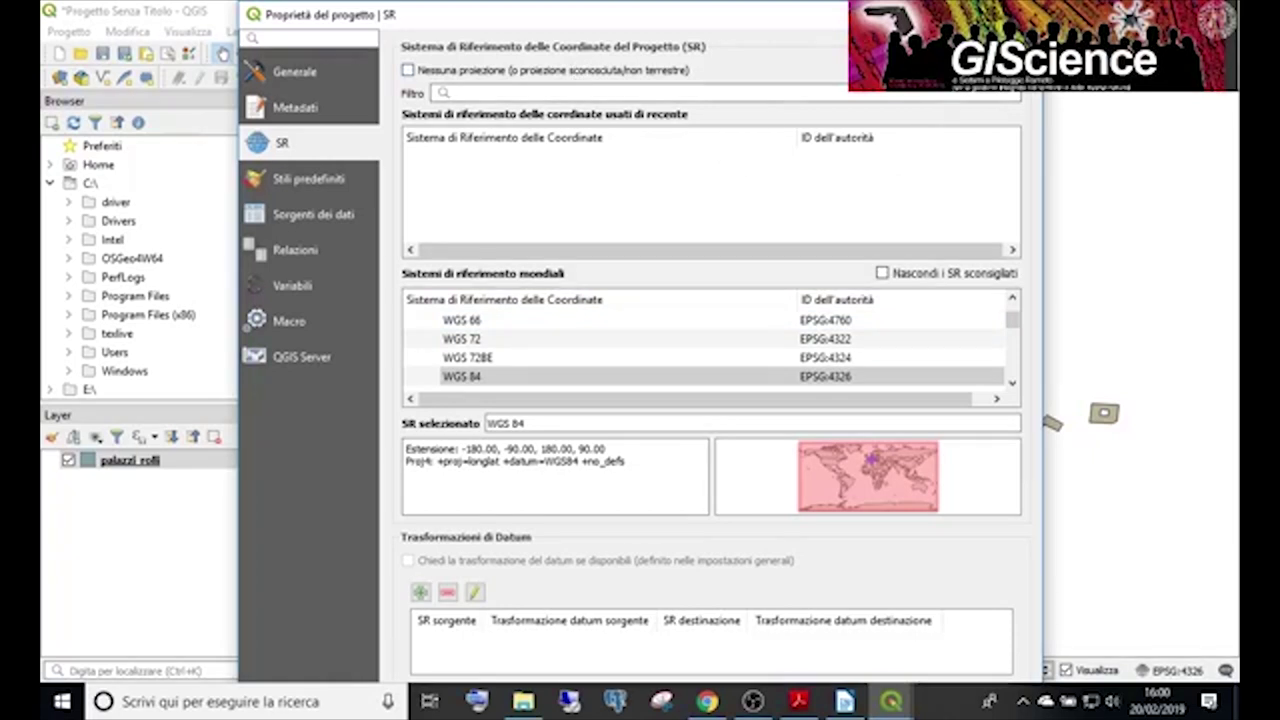
pyautogui.press('Return')
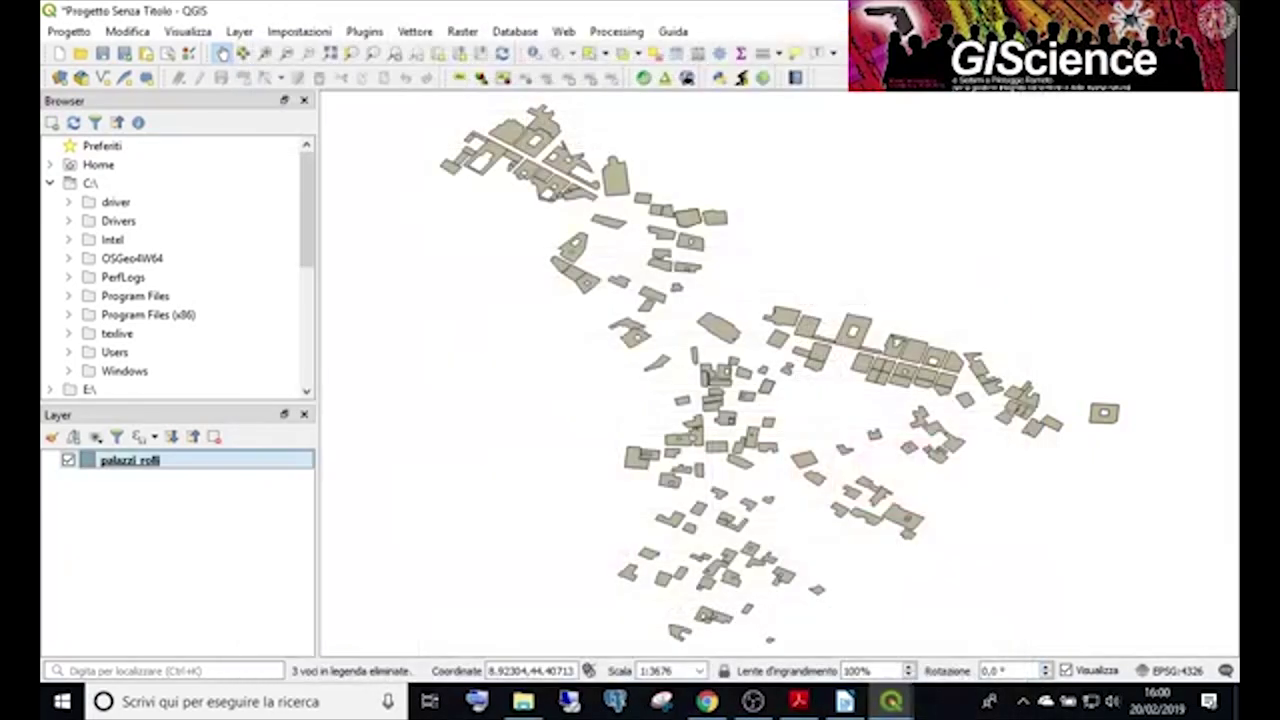
# Start a new empty project, discarding the current one without saving it.
pyautogui.hotkey('ctrl', 'n')
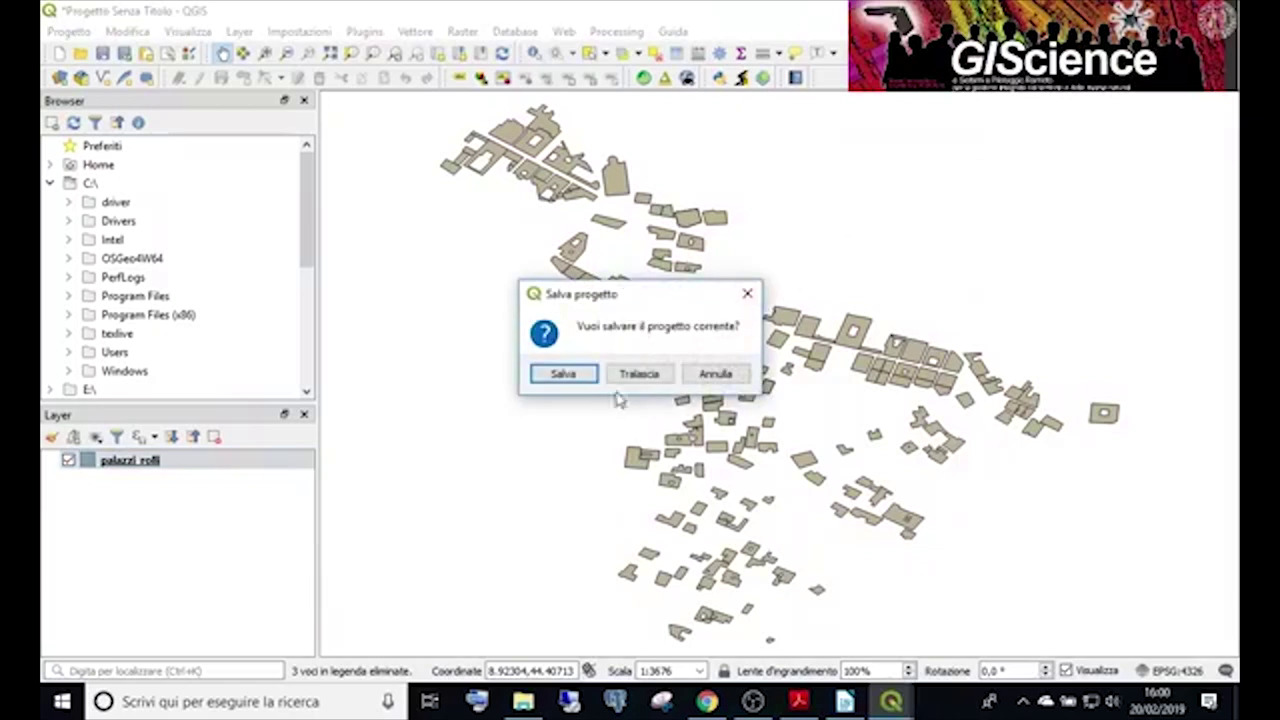
pyautogui.click(714, 373)
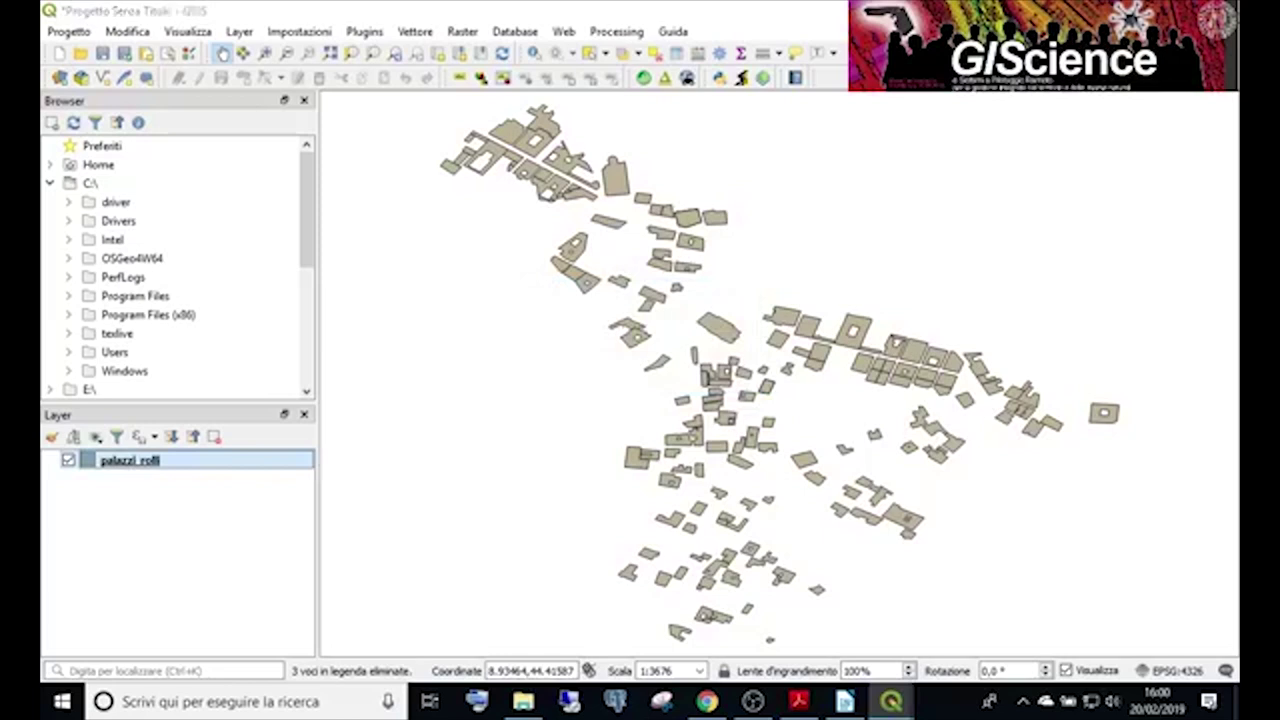
pyautogui.hotkey('ctrl', 'n')
pyautogui.click(622, 375)
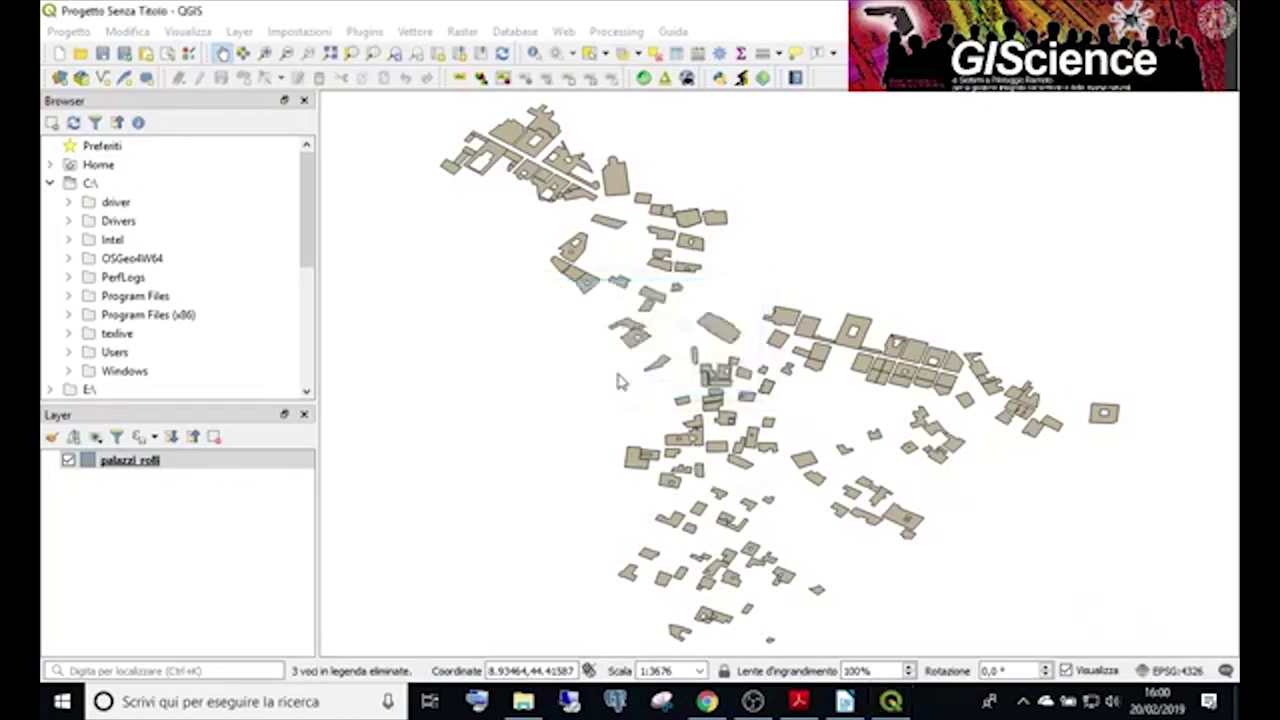
pyautogui.hotkey('ctrl', 'q')
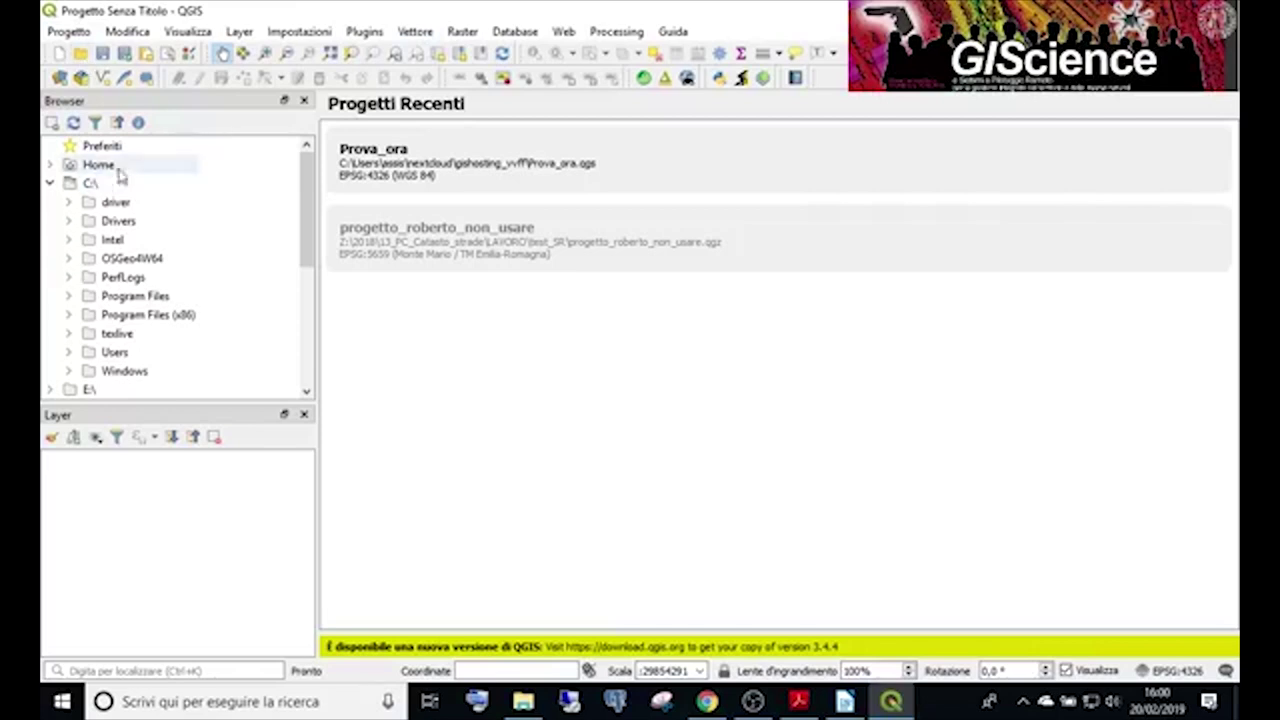
# Expand the C:\Users folder in the file browser down to the user's home directory and its subfolders.
pyautogui.scroll(-1, 113, 300)
pyautogui.scroll(-1, 113, 300)
pyautogui.scroll(2, 115, 310)
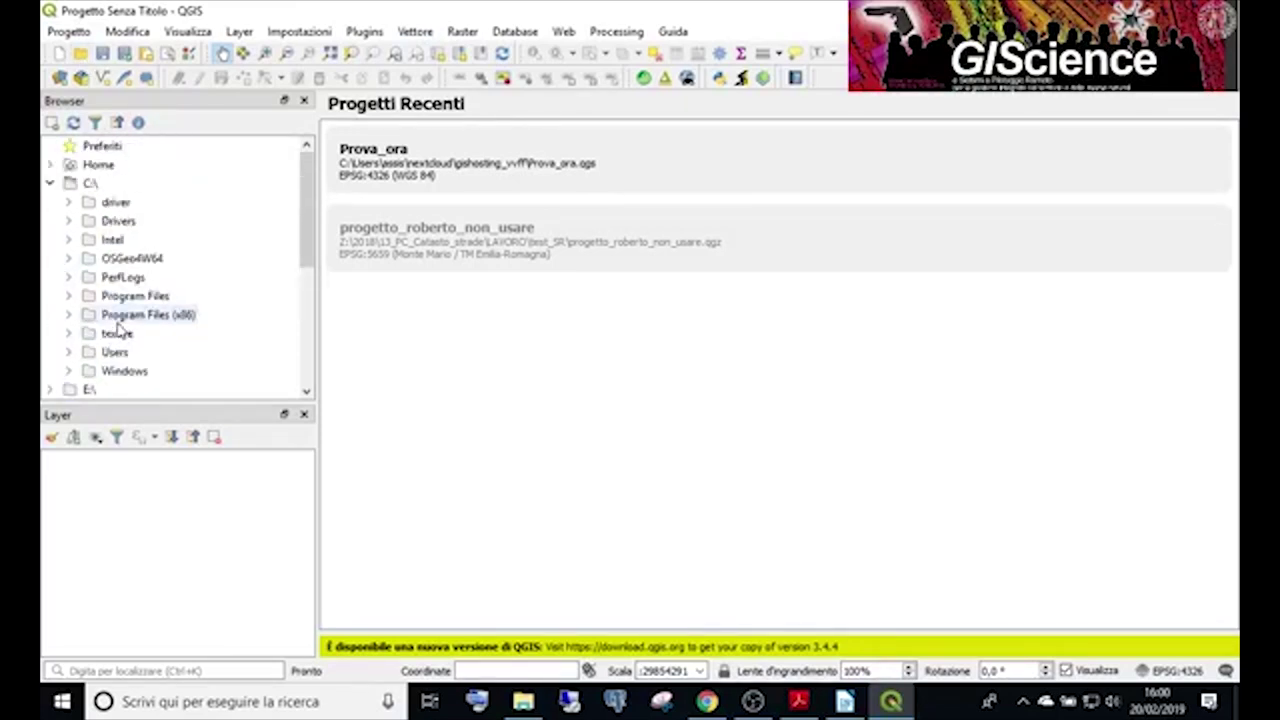
pyautogui.scroll(-5, 120, 330)
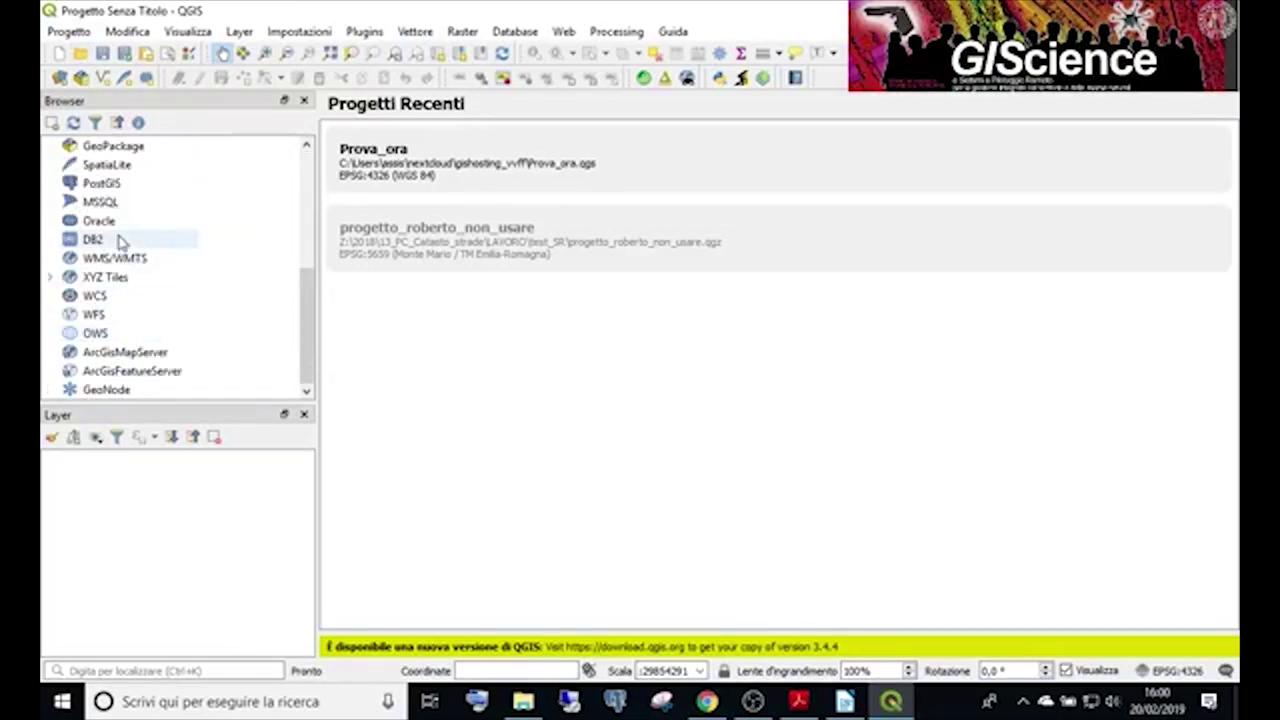
pyautogui.scroll(5, 121, 263)
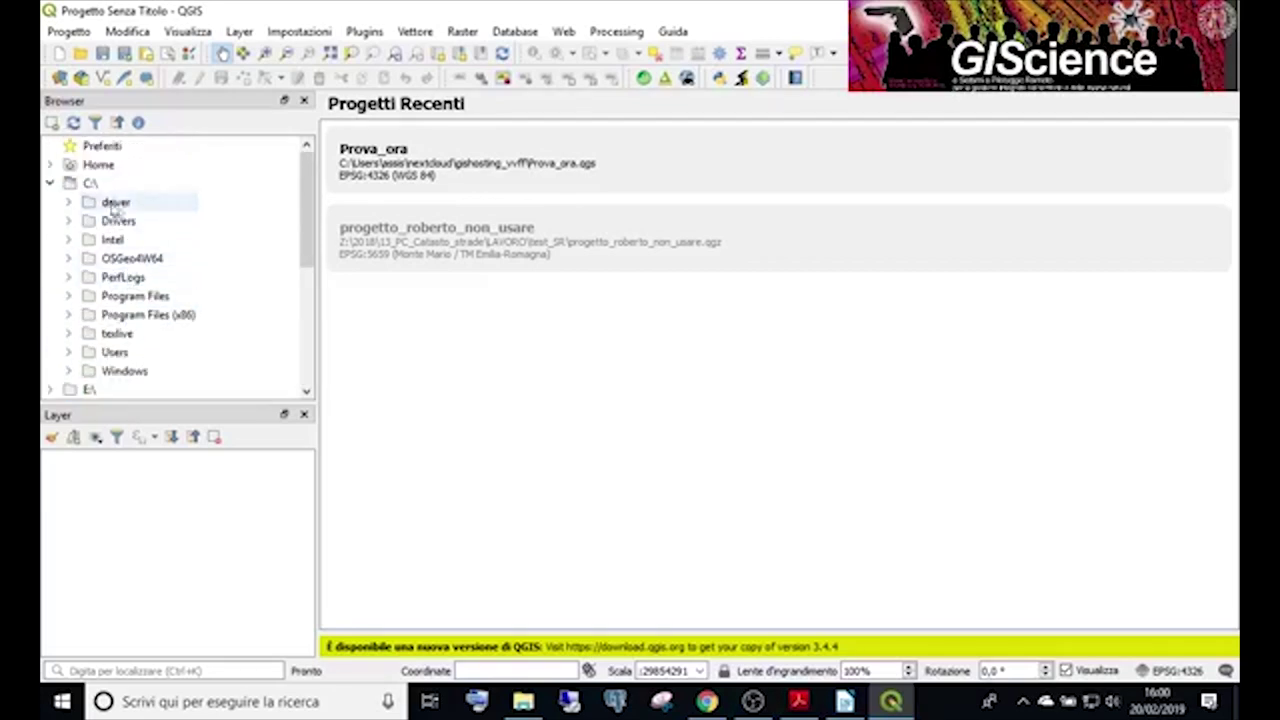
pyautogui.click(117, 358)
pyautogui.click(68, 353)
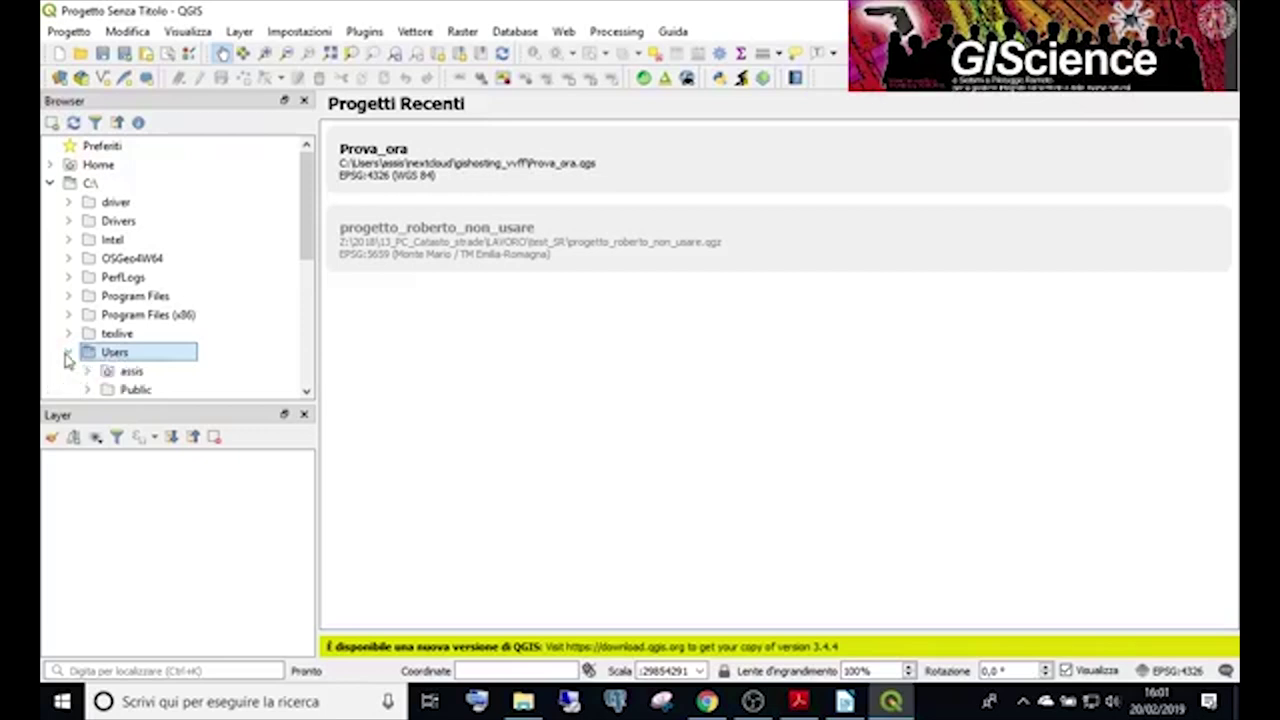
pyautogui.doubleClick(113, 370)
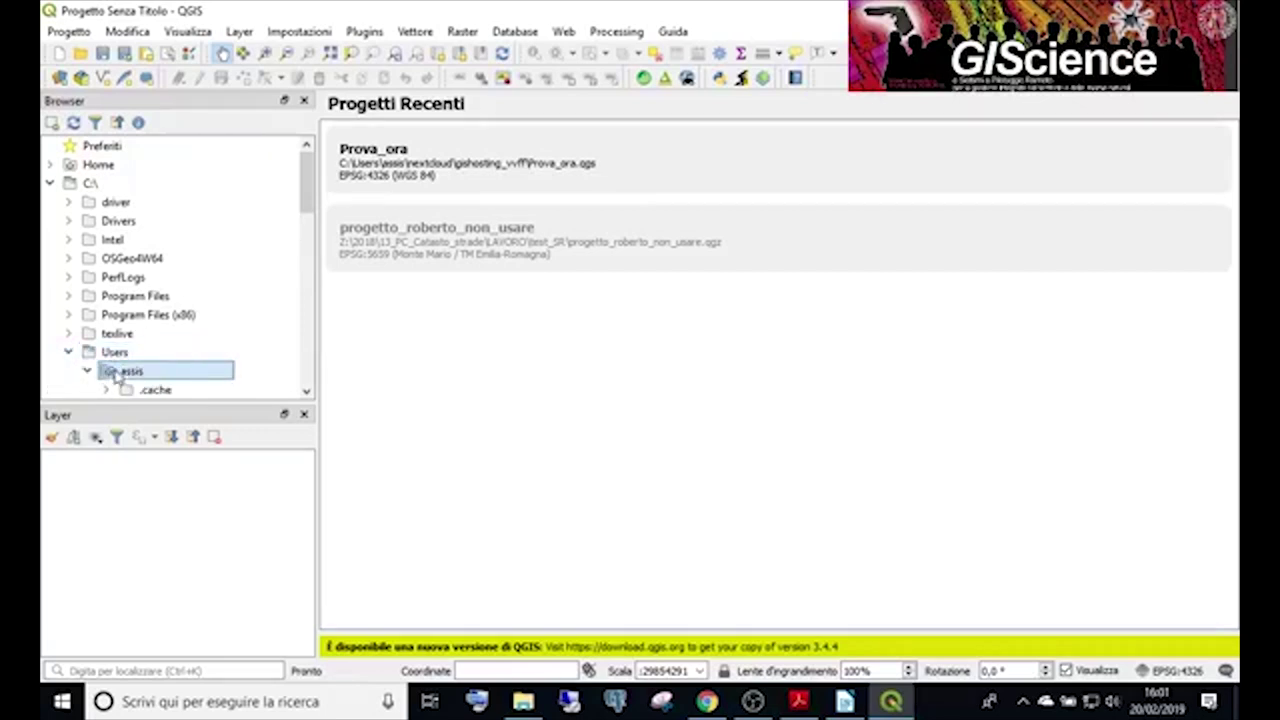
pyautogui.scroll(-2, 116, 372)
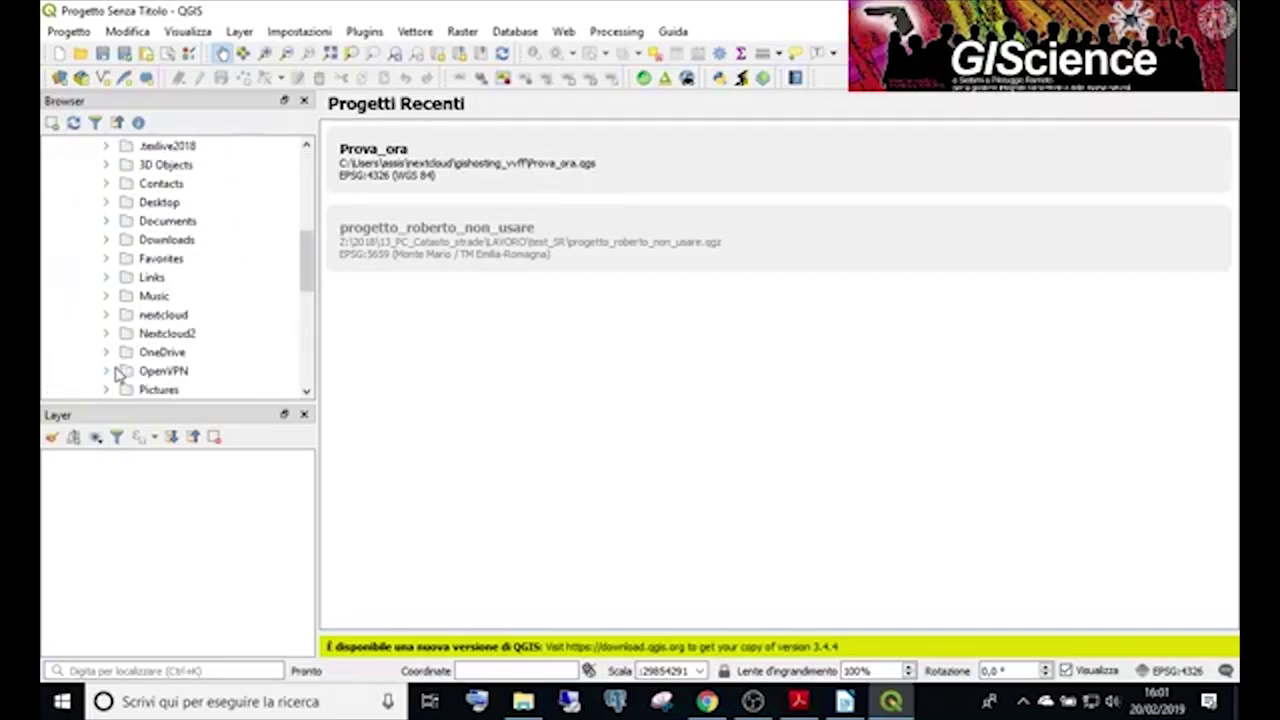
# Expand the Nextcloud2 folder and its vector subfolder, and add palazzi_rolli.gml to the new project.
pyautogui.click(172, 336)
pyautogui.doubleClick(172, 336)
pyautogui.scroll(-2, 171, 334)
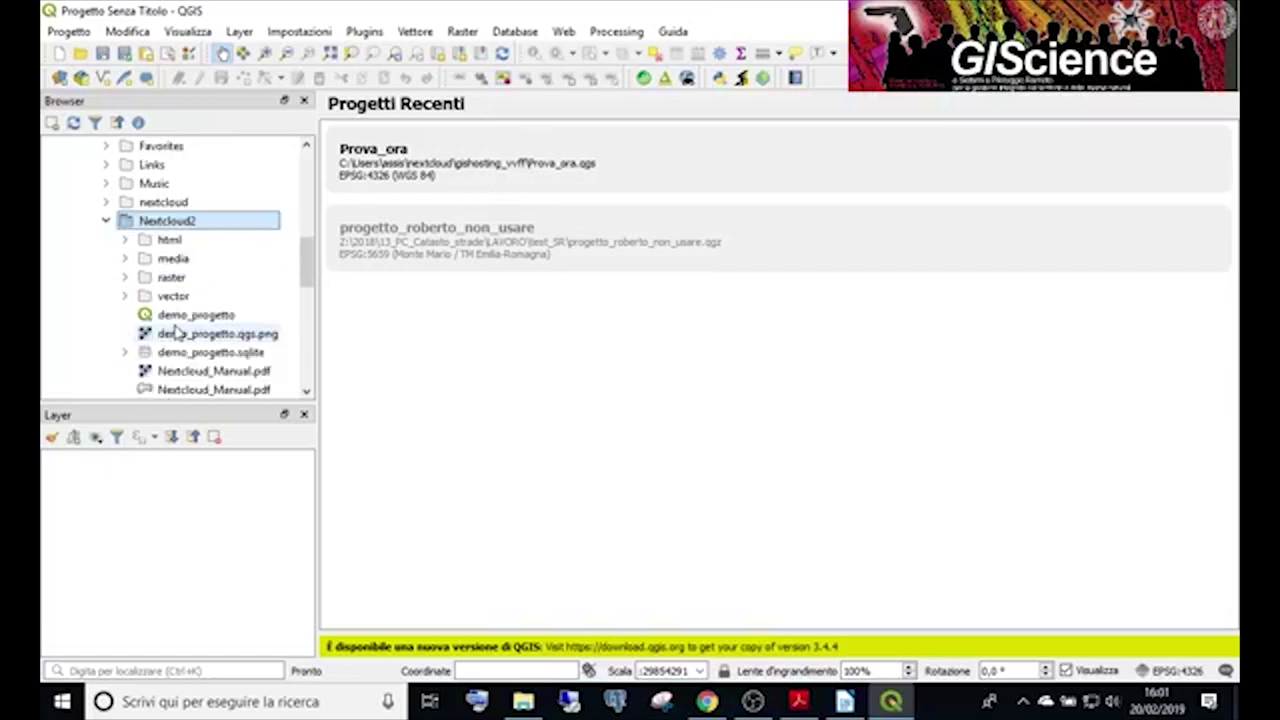
pyautogui.scroll(-2, 175, 325)
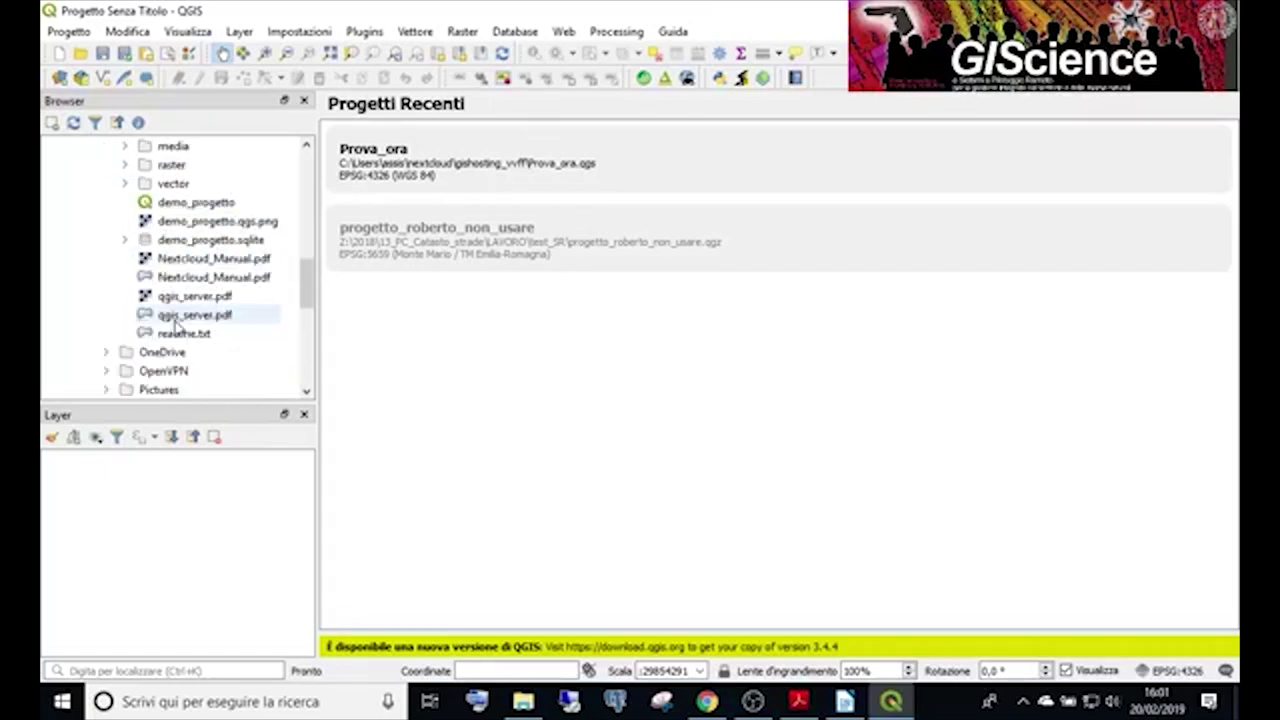
pyautogui.doubleClick(192, 184)
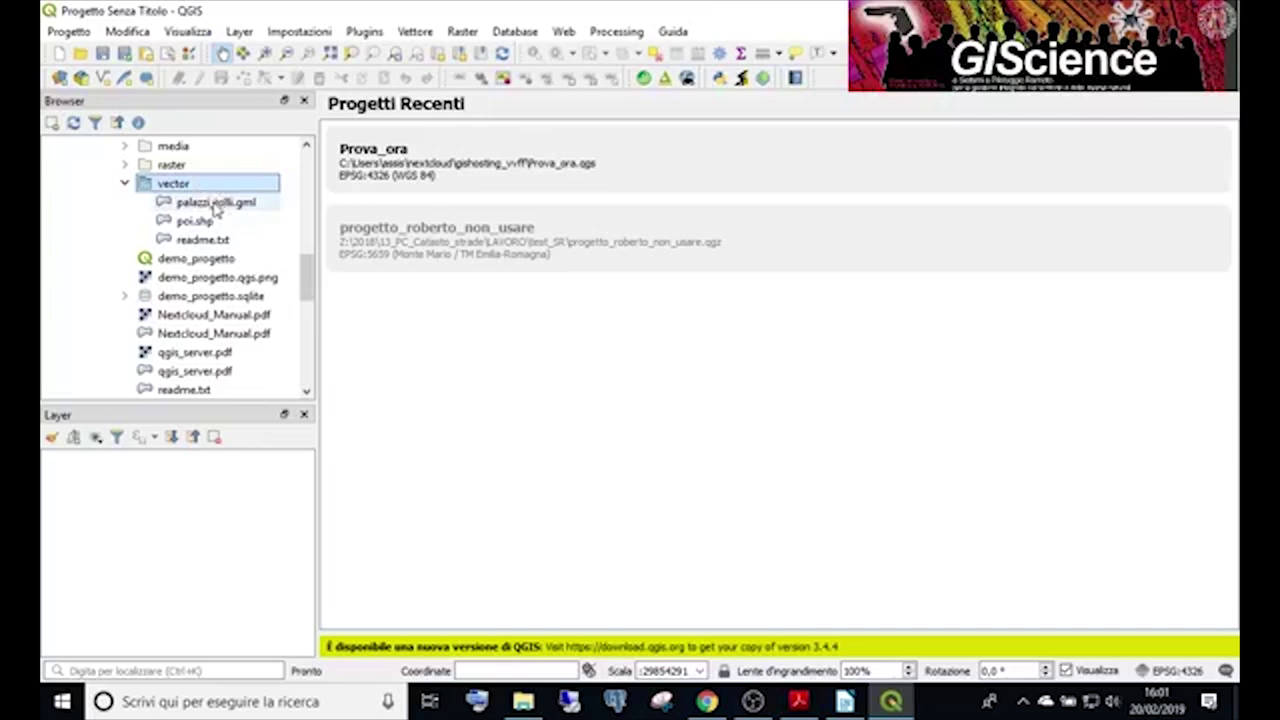
pyautogui.doubleClick(213, 204)
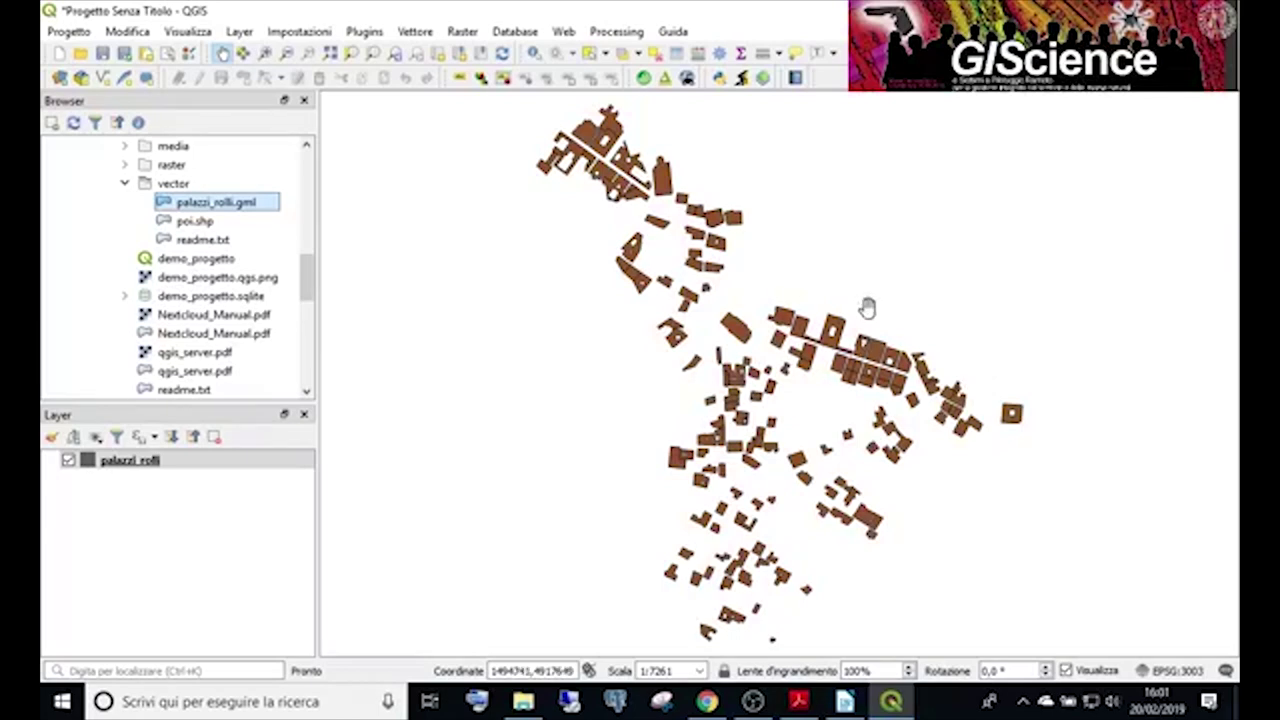
# Begin saving the project, naming the file progetto_ followed by the author's full name and choosing the QGIS (*.qgs) file type.
pyautogui.click(69, 32)
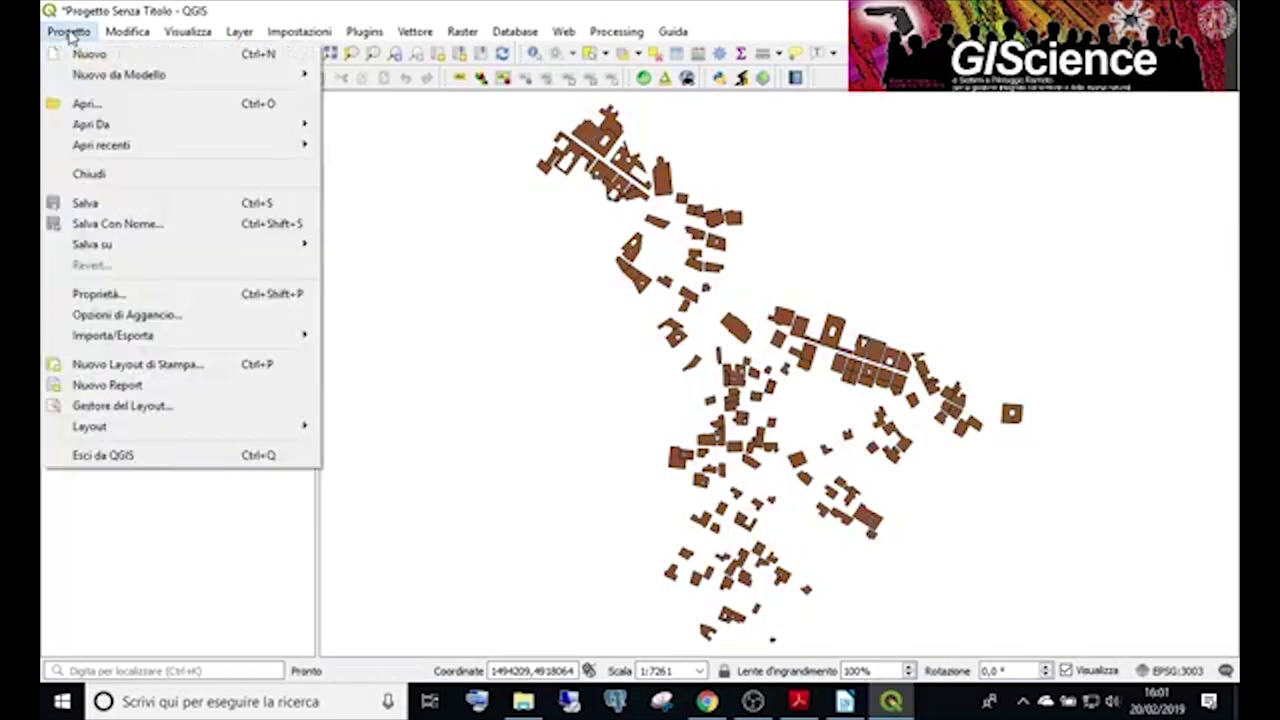
pyautogui.click(116, 34)
pyautogui.click(69, 32)
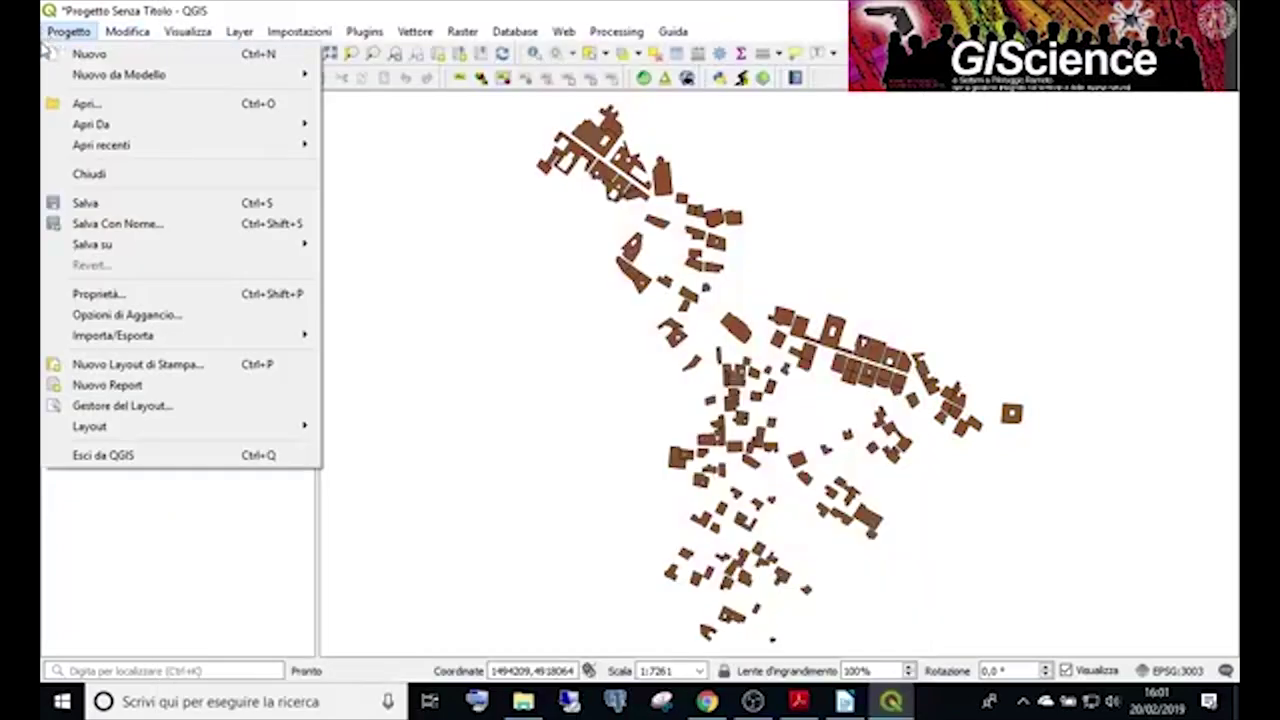
pyautogui.click(86, 204)
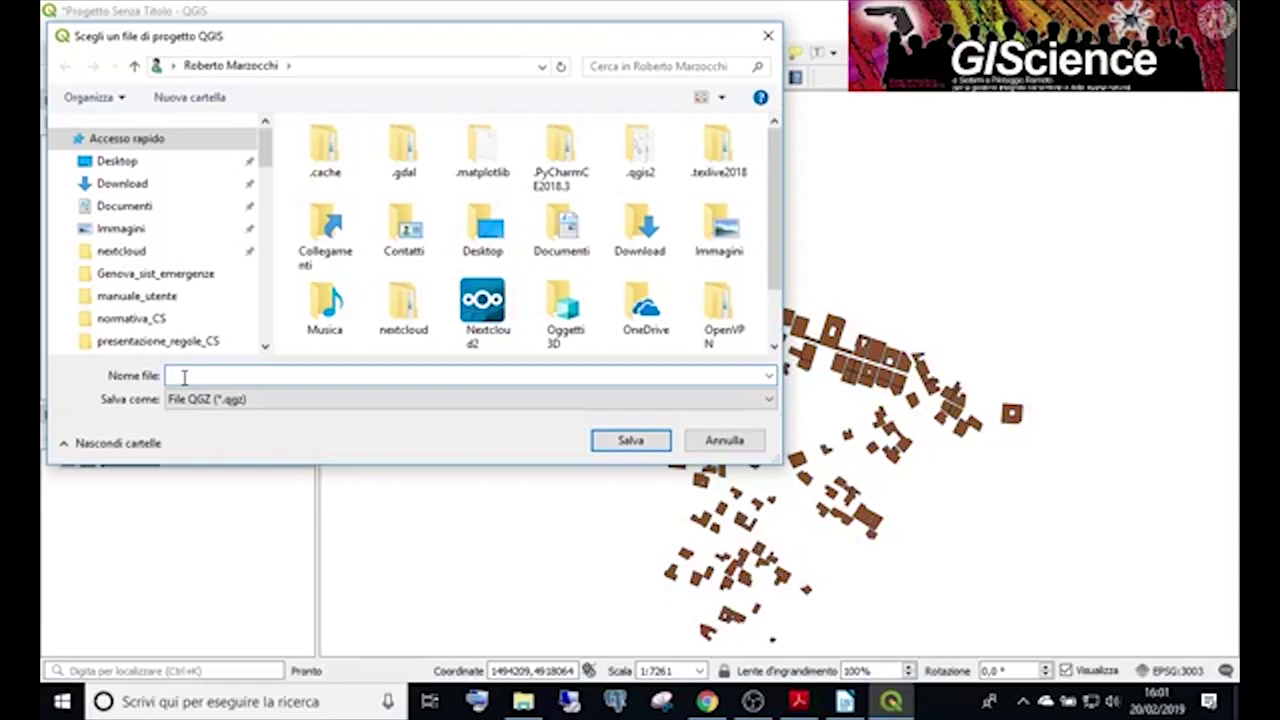
pyautogui.write('progetto_ioberto_marzocchi')
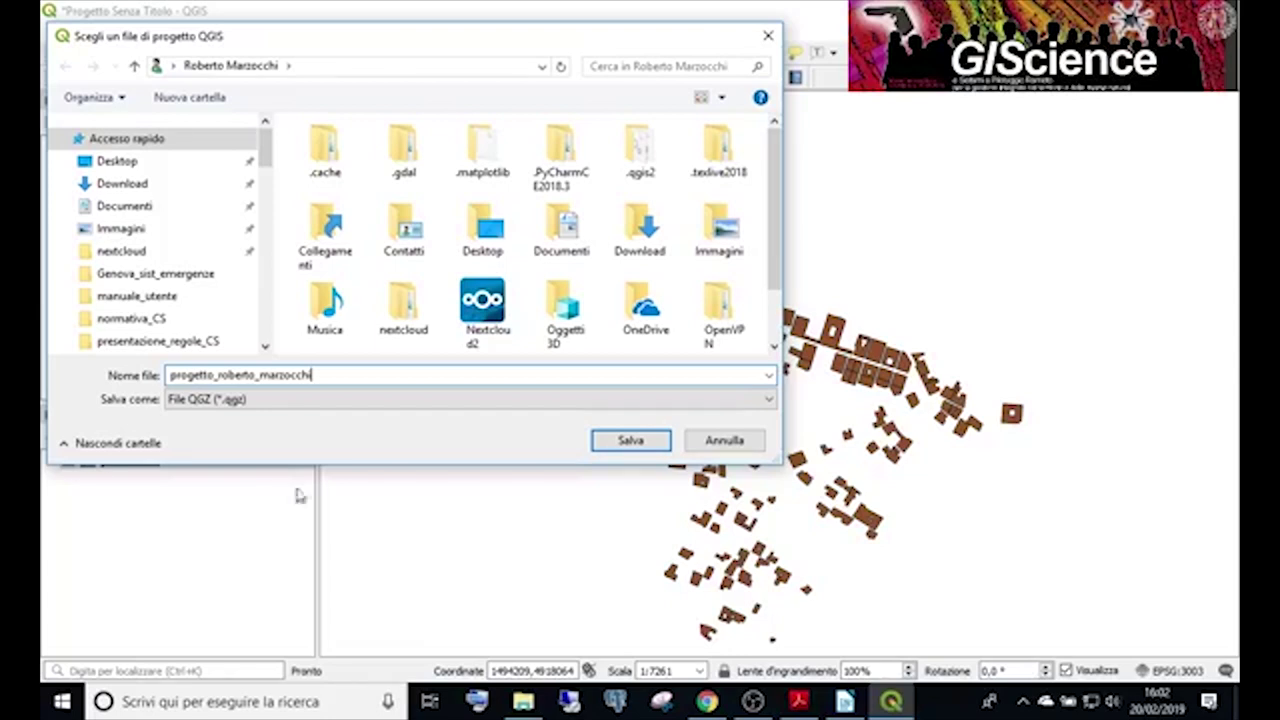
pyautogui.click(766, 400)
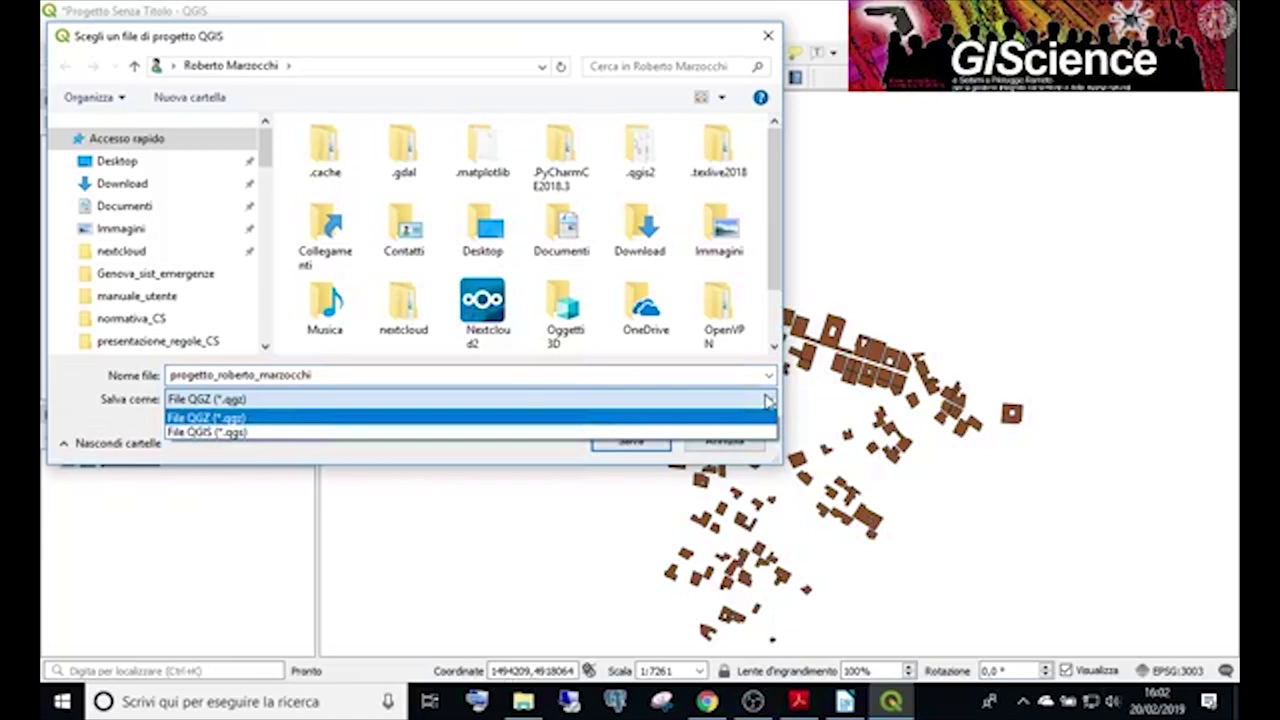
pyautogui.click(237, 432)
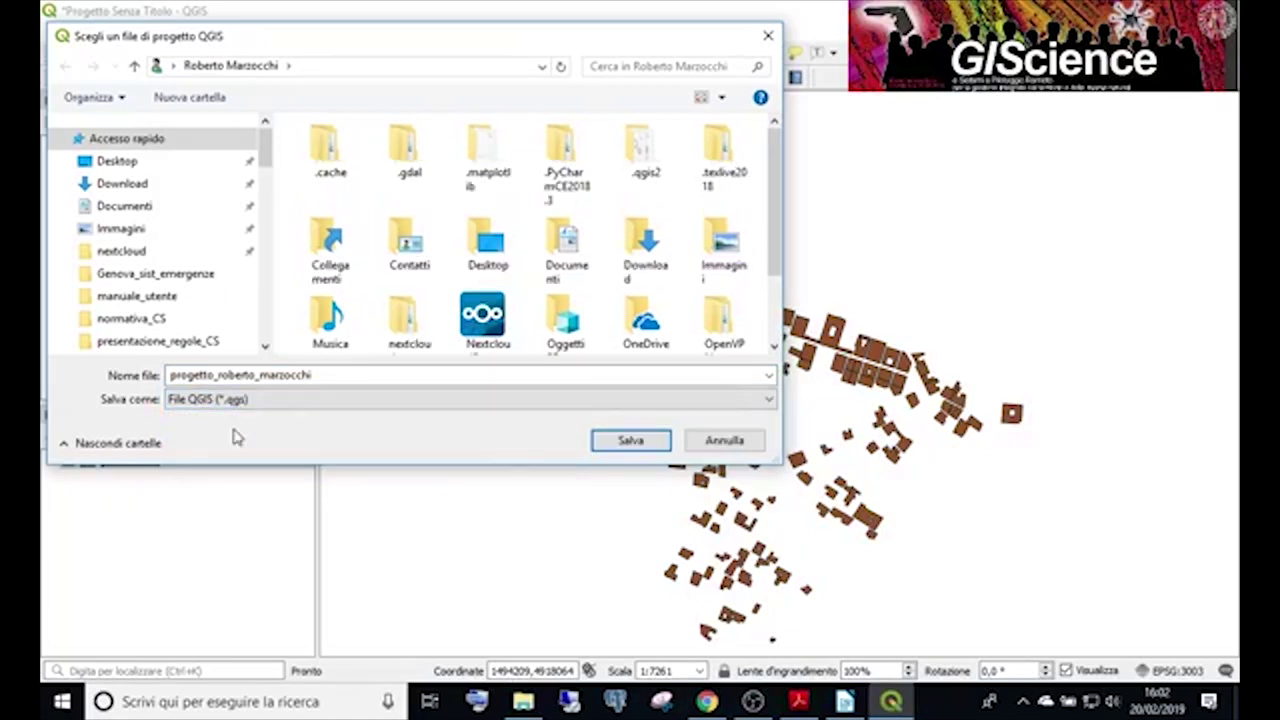
pyautogui.click(315, 377)
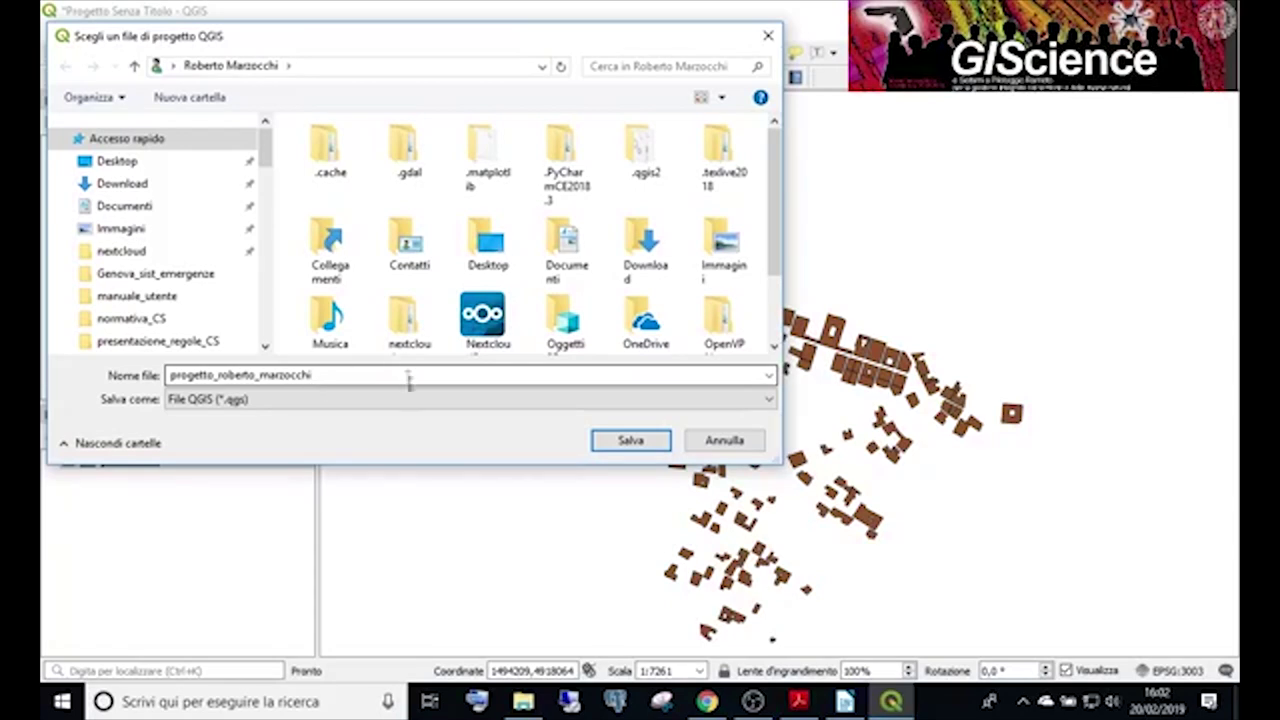
pyautogui.click(770, 399)
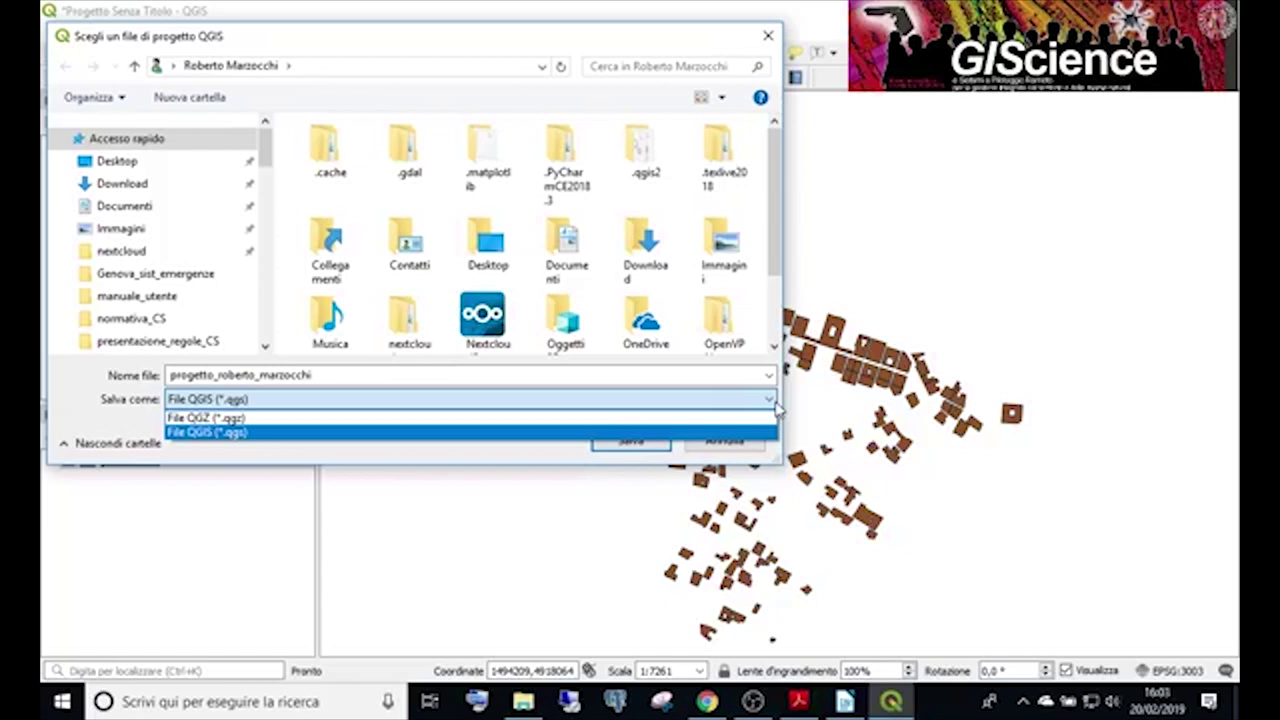
pyautogui.click(401, 434)
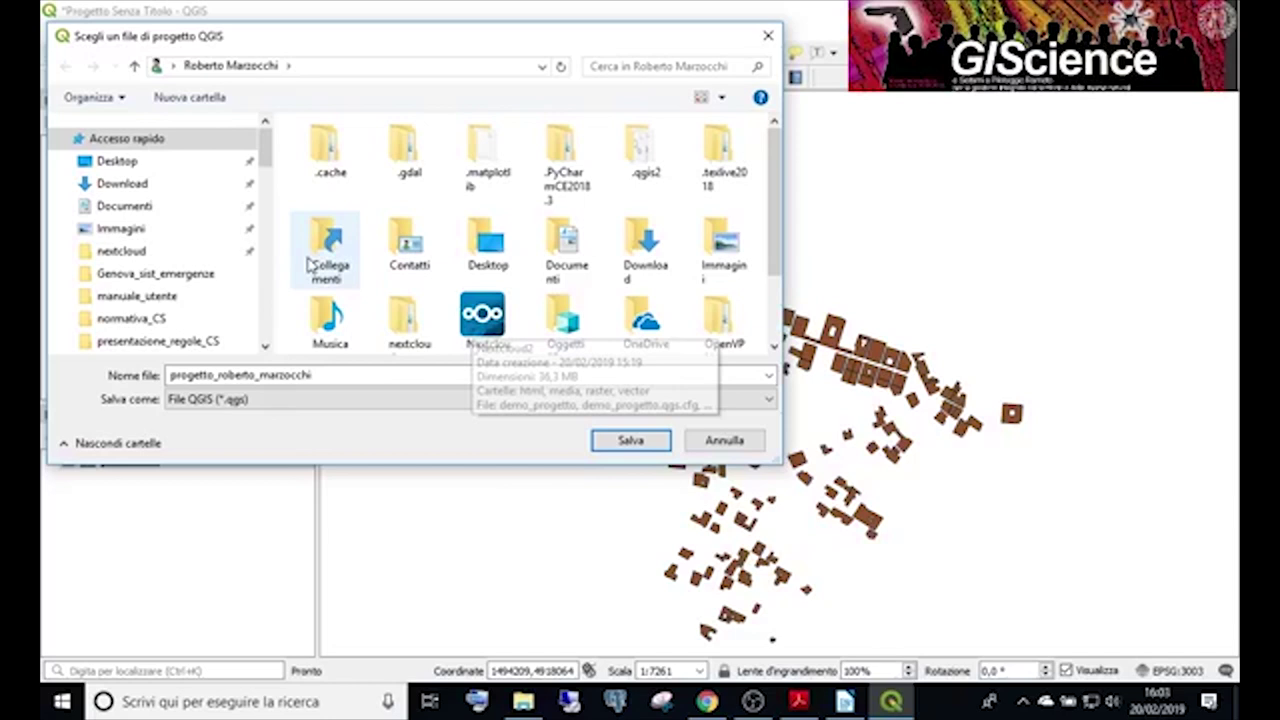
# Choose the workshop Nextcloud folder as the destination and save the project file there.
pyautogui.scroll(-1, 160, 300)
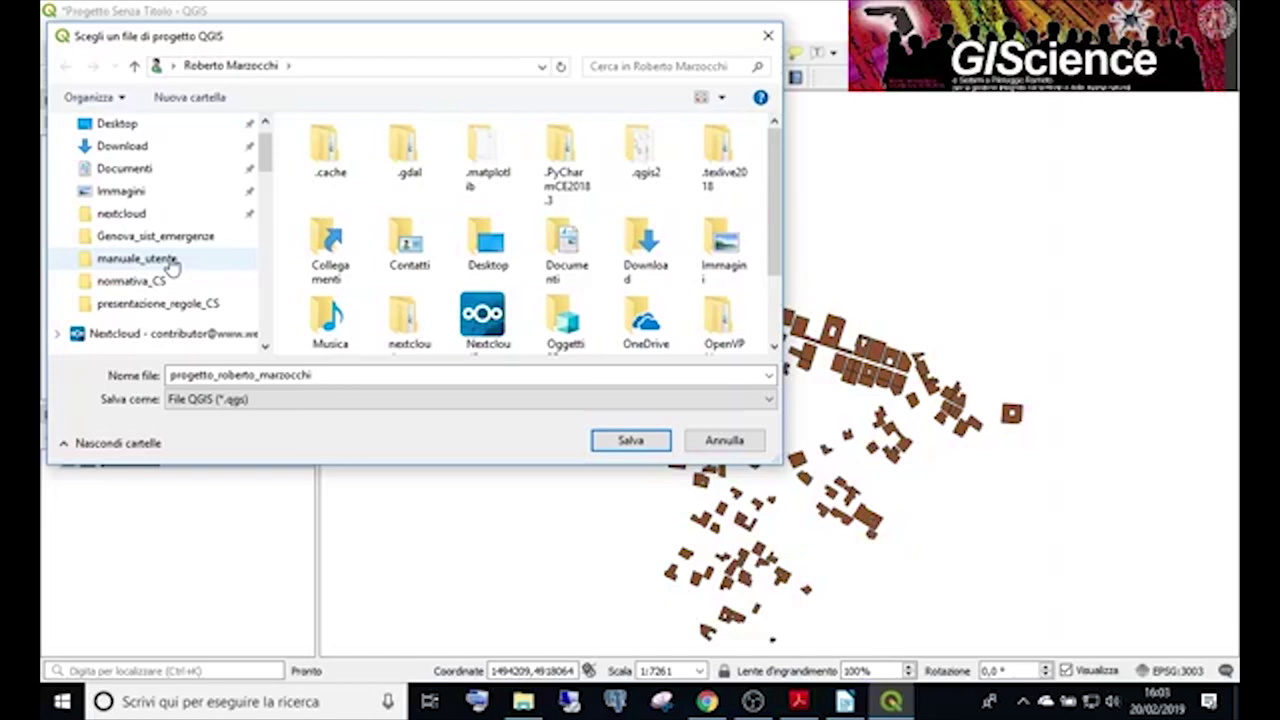
pyautogui.scroll(-3, 140, 330)
pyautogui.click(138, 333)
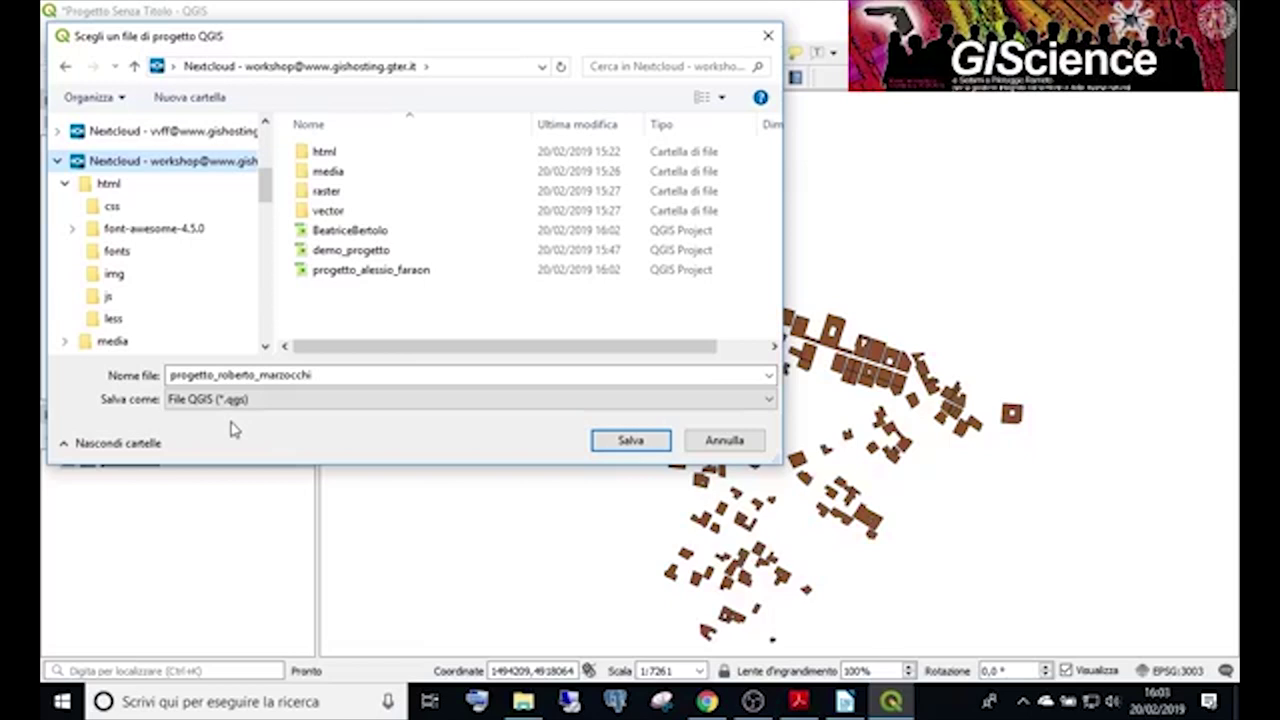
pyautogui.click(631, 441)
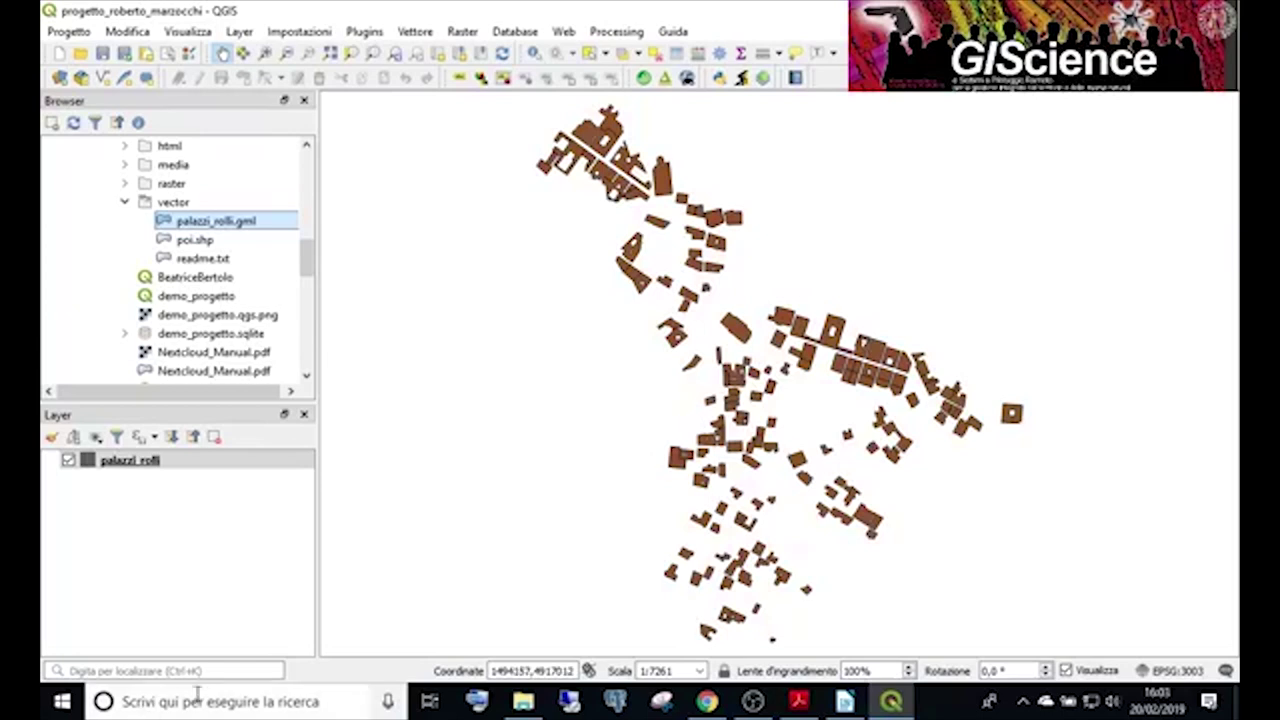
# Check the synced workshop Nextcloud folder in File Explorer for the saved project file, and return to QGIS.
pyautogui.click(523, 702)
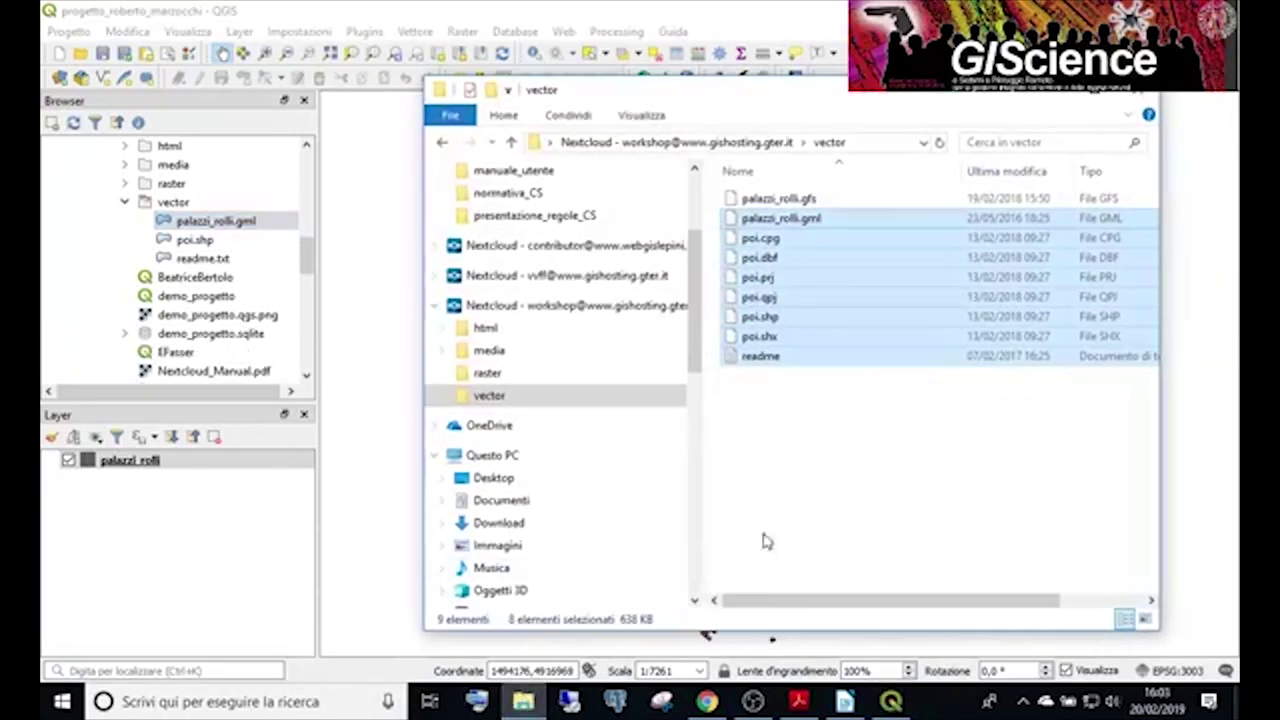
pyautogui.click(785, 143)
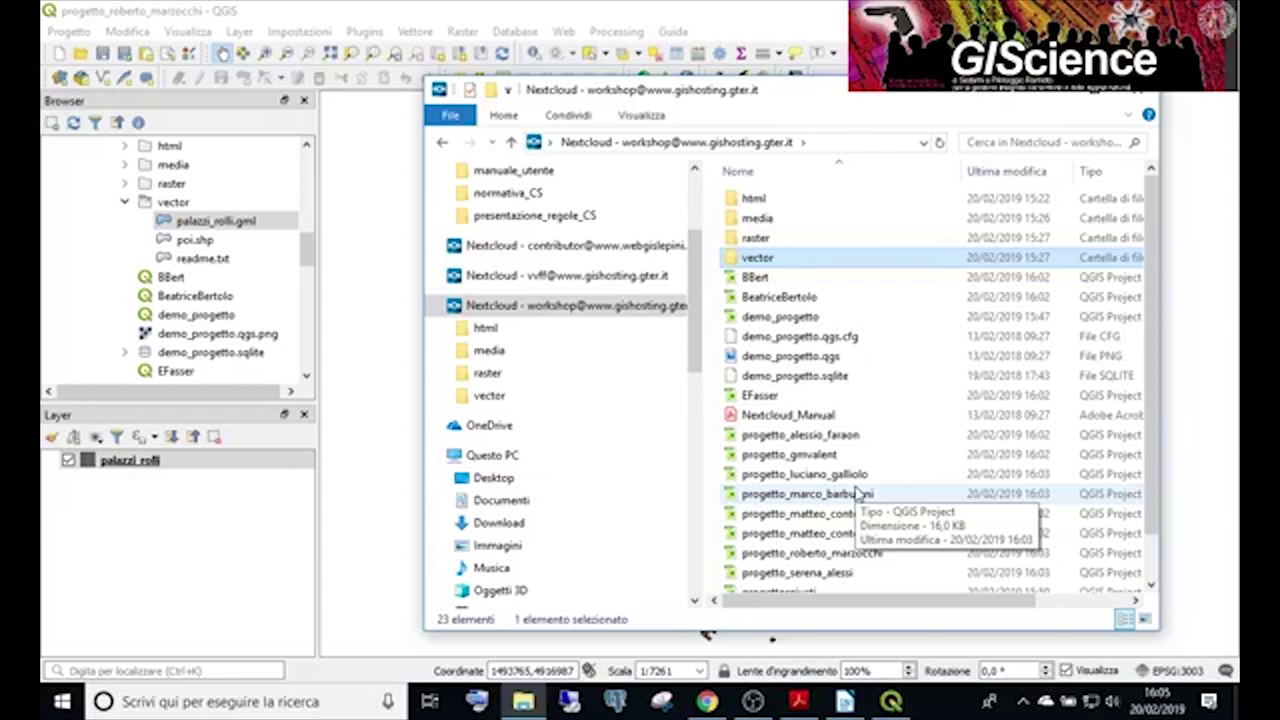
pyautogui.click(1064, 92)
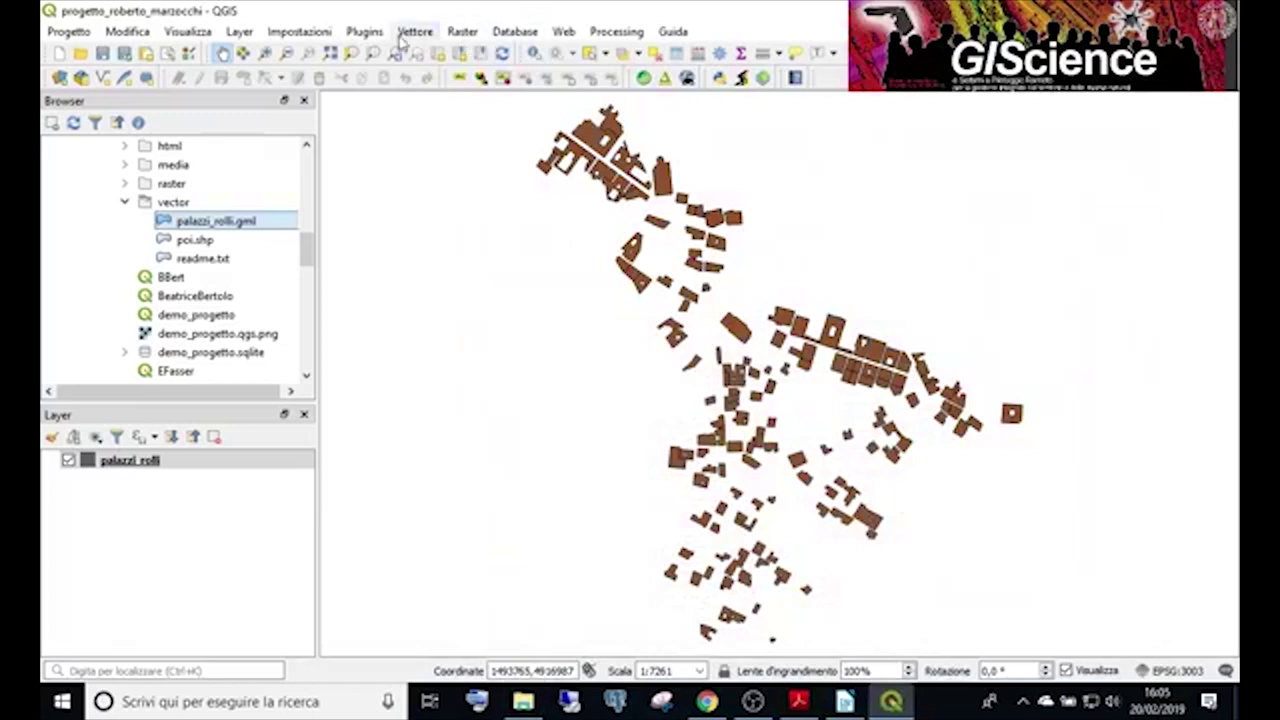
# Search the plugin manager for lizmap to check whether the plugin is installed.
pyautogui.click(366, 33)
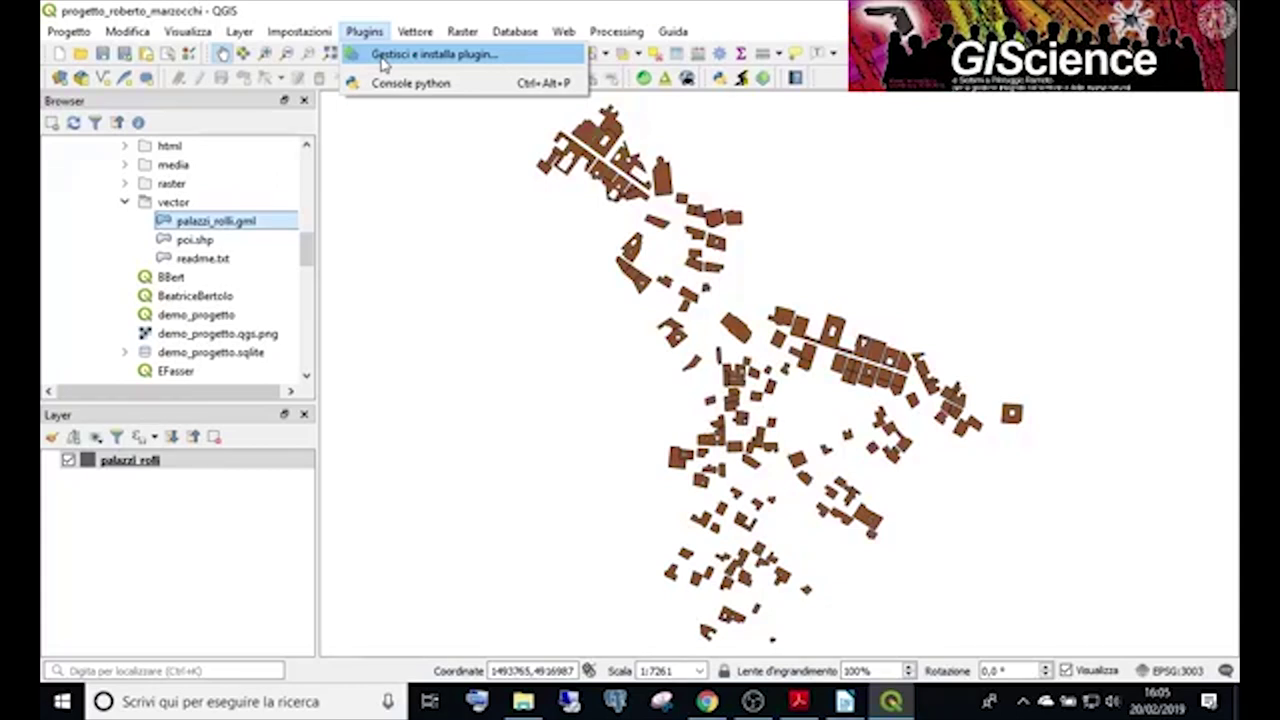
pyautogui.click(383, 64)
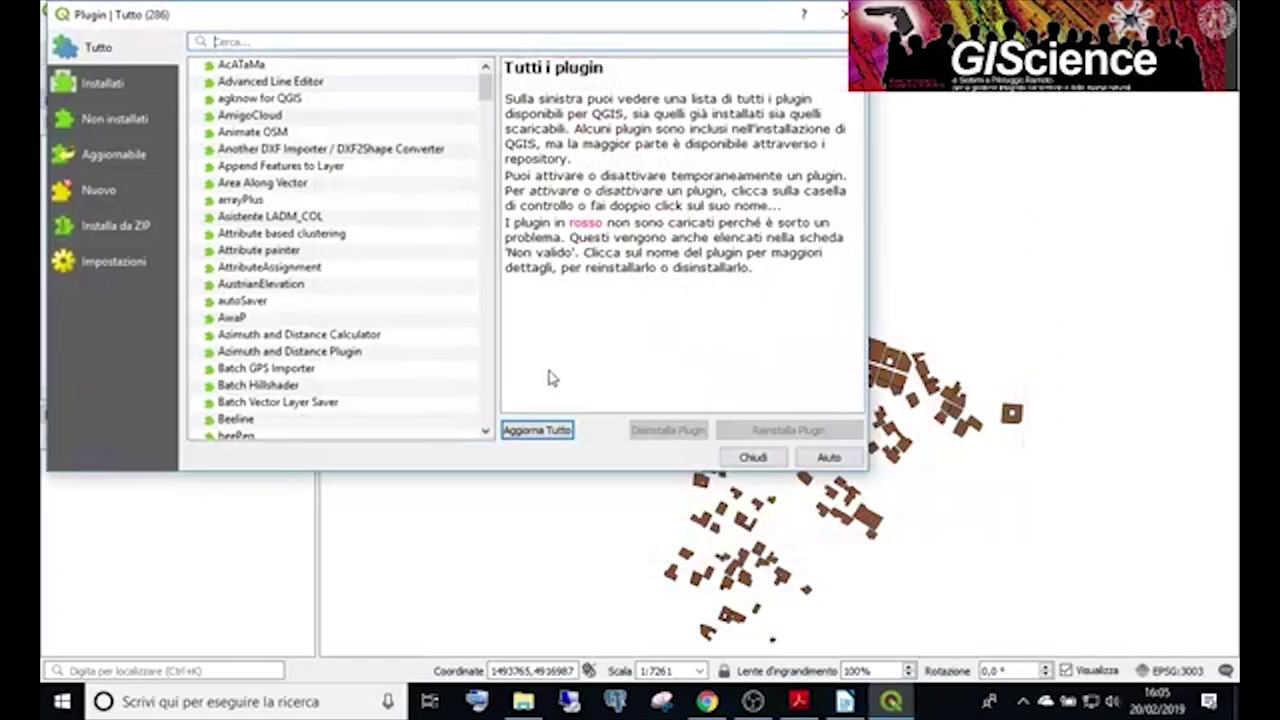
pyautogui.write('lizma')
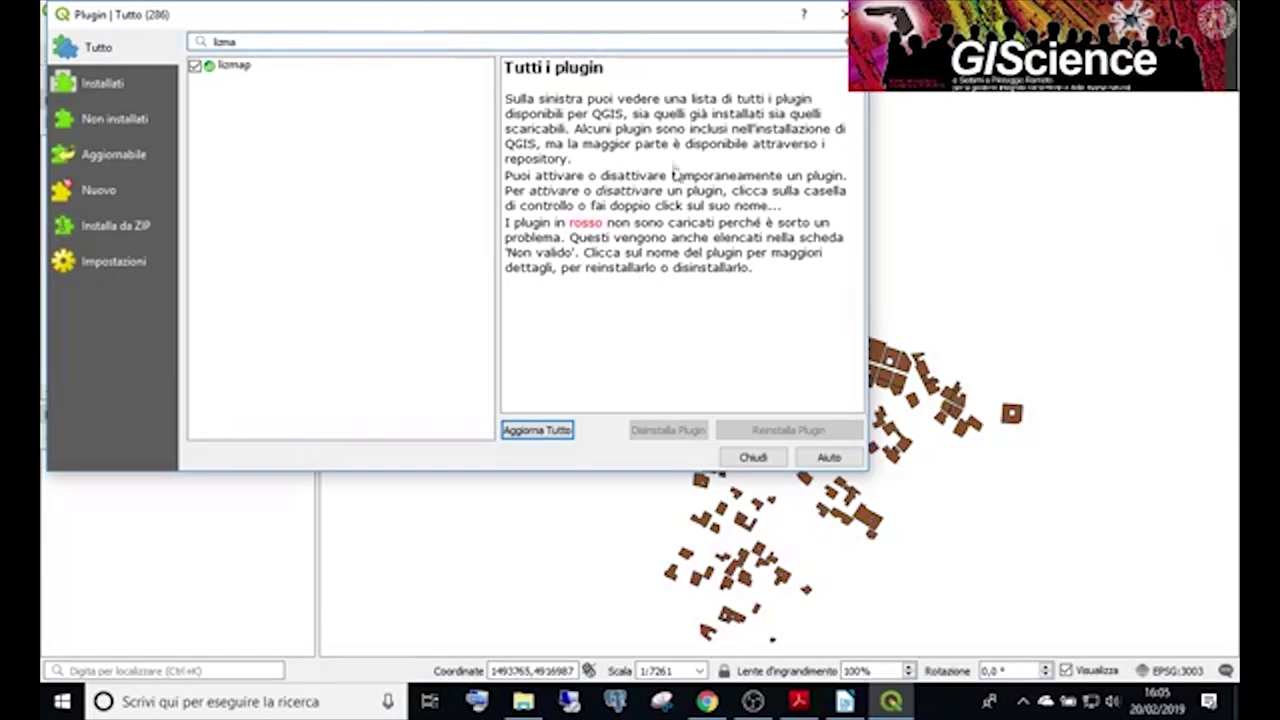
pyautogui.click(843, 13)
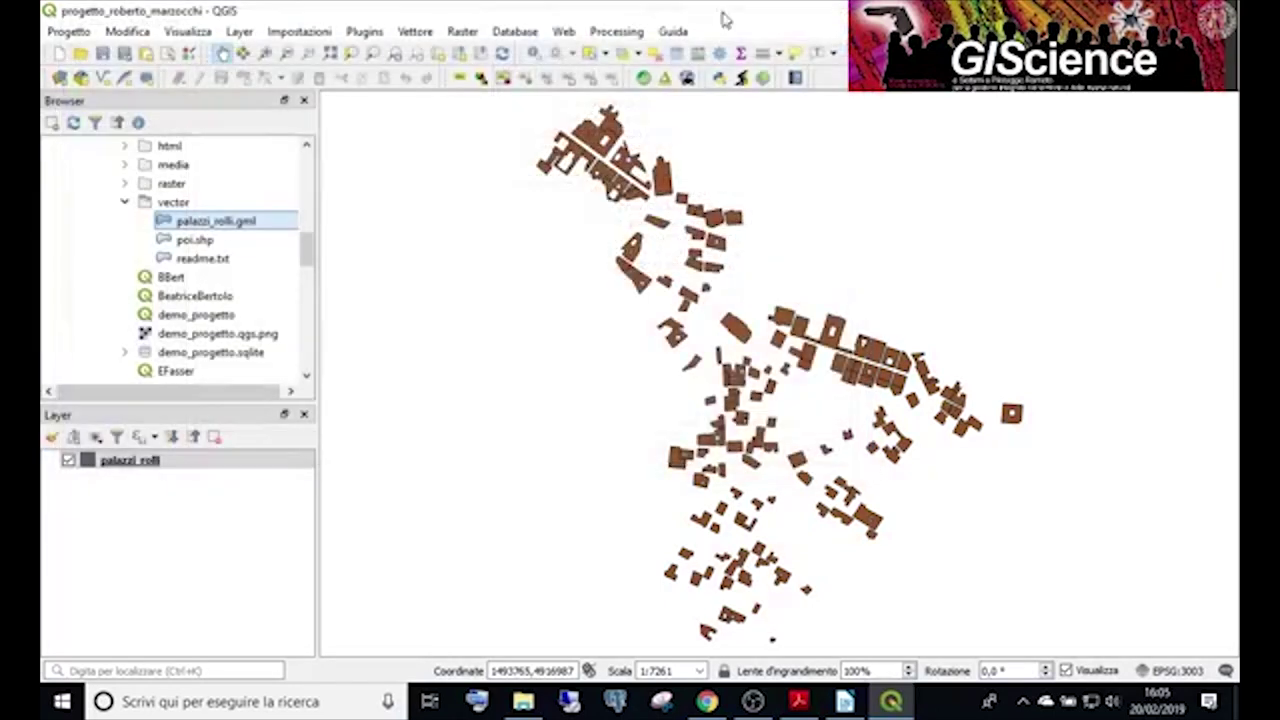
# Open the Lizmap plugin's map options and enable the measurement tools and zoom history.
pyautogui.click(563, 32)
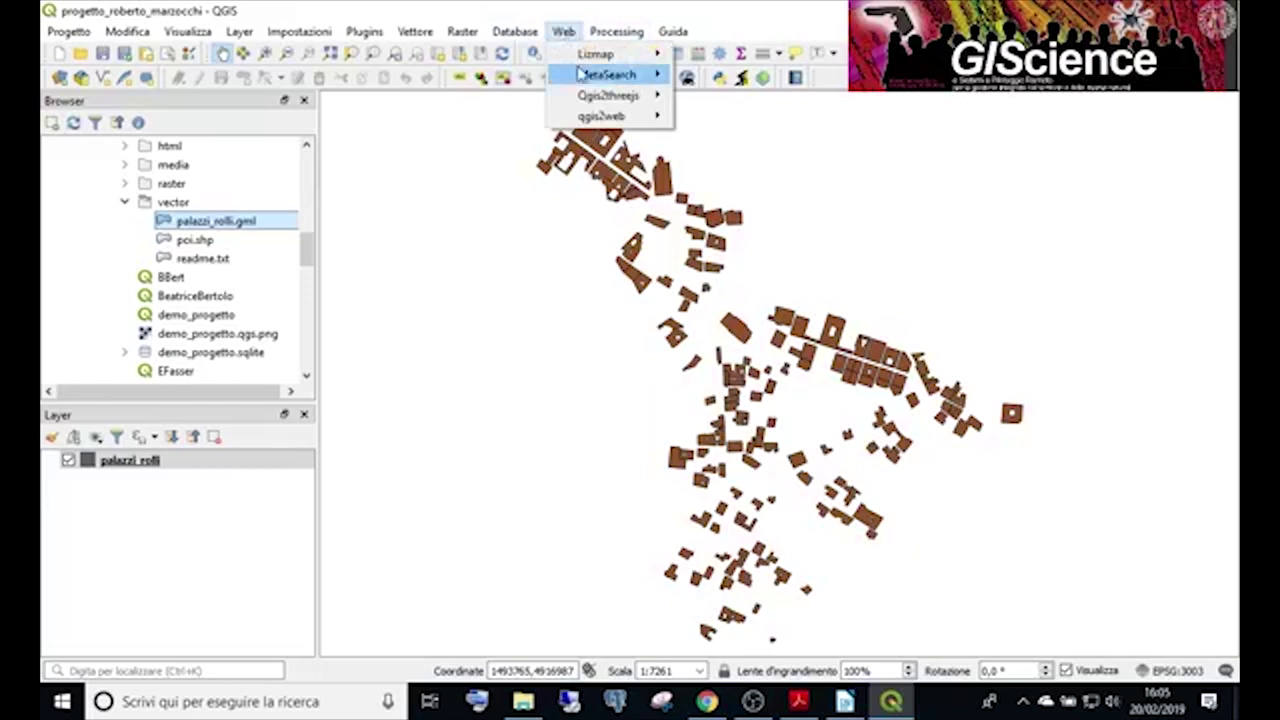
pyautogui.moveTo(609, 53)
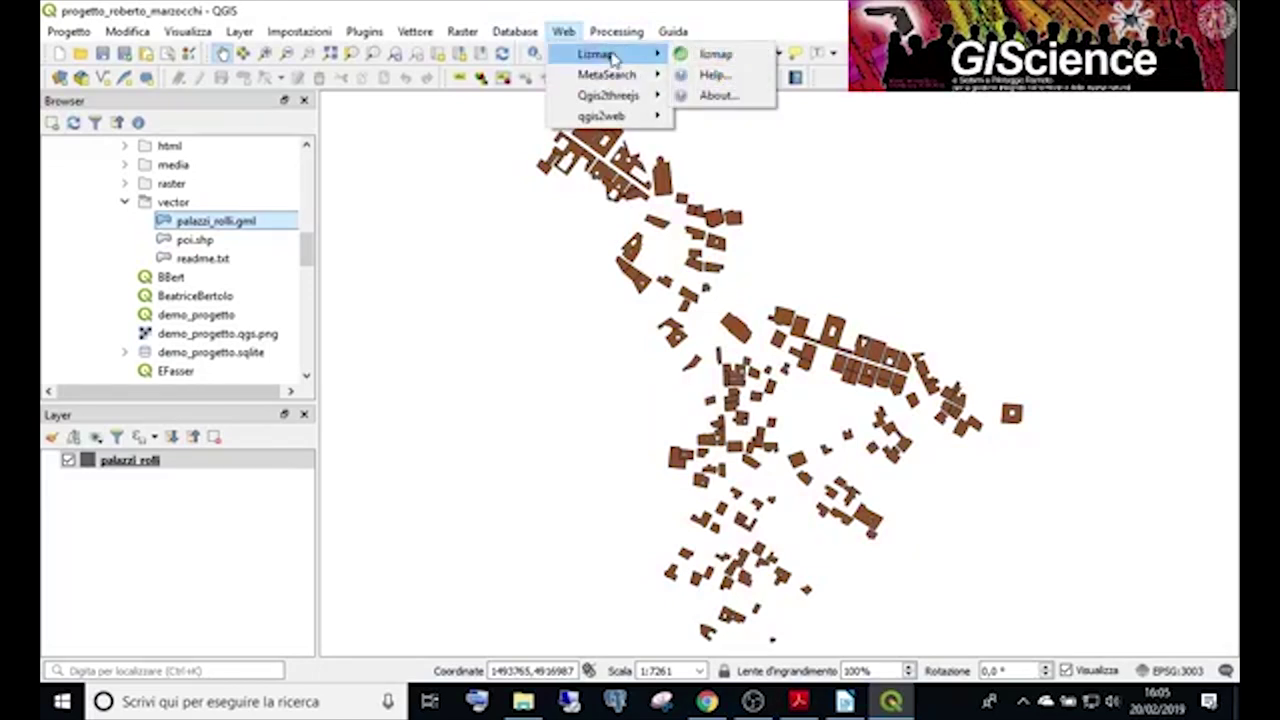
pyautogui.click(752, 56)
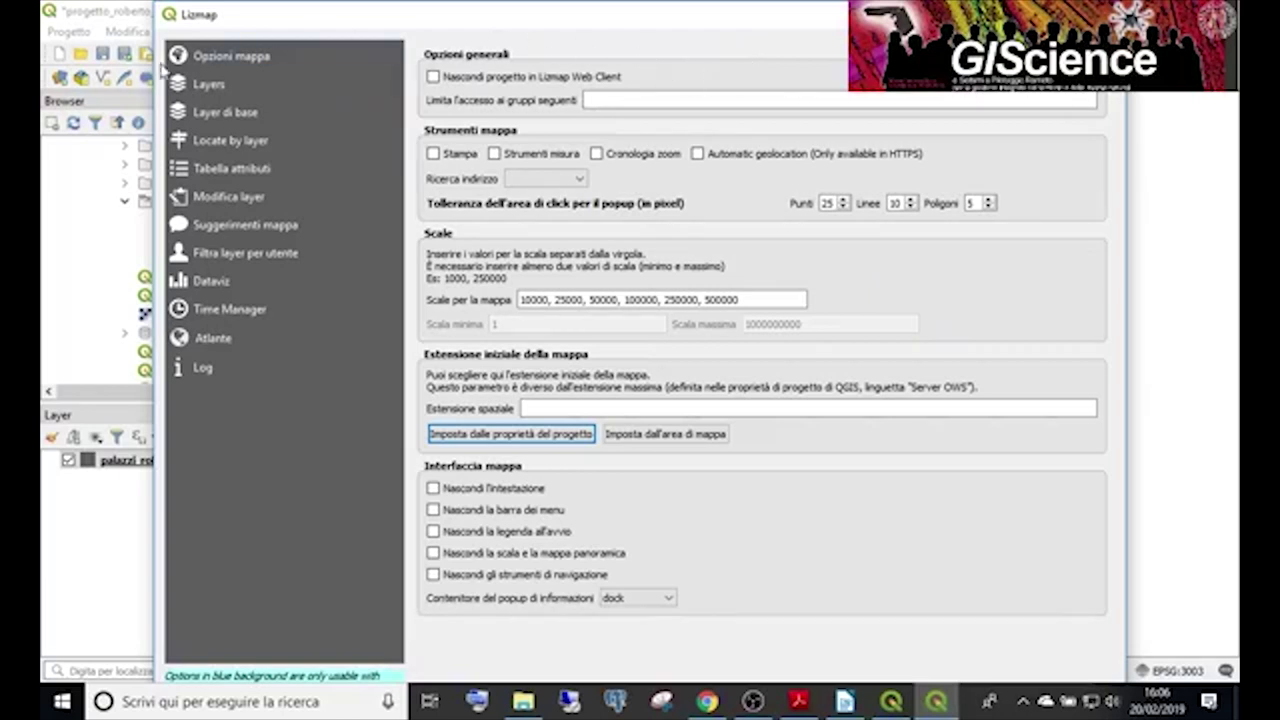
pyautogui.click(231, 58)
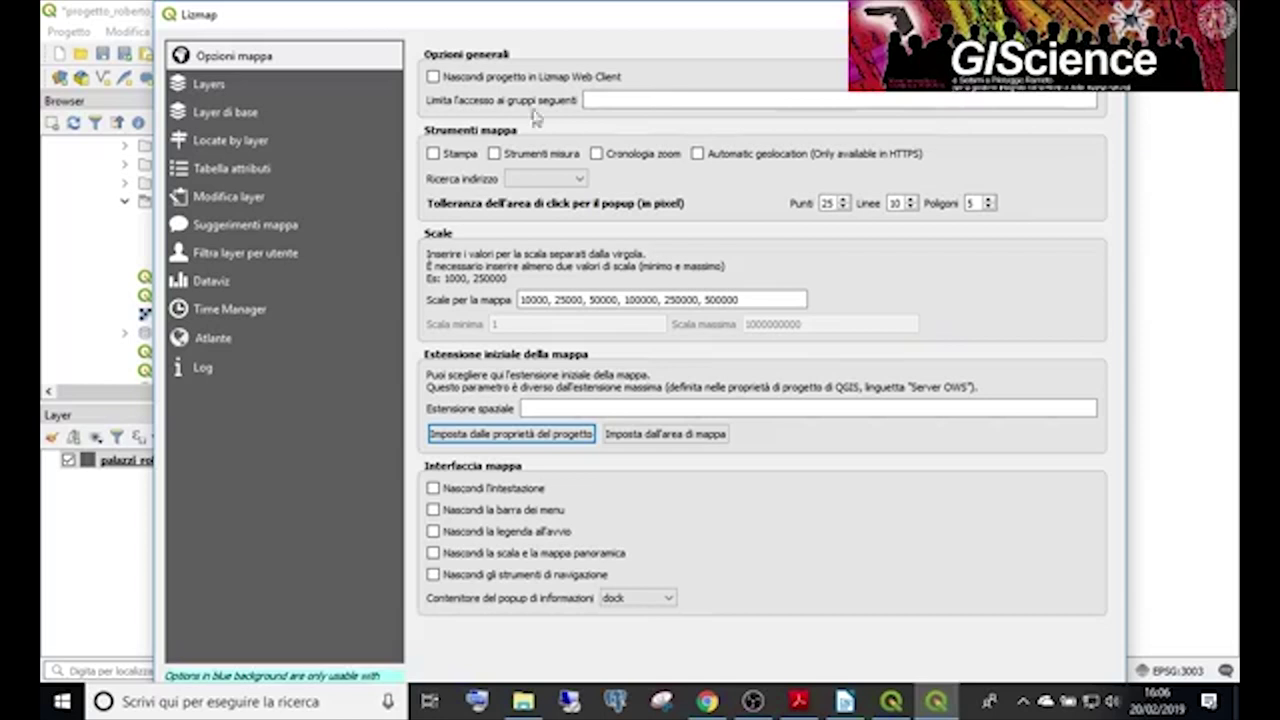
pyautogui.click(519, 157)
pyautogui.click(621, 160)
# Add 1000 to the Lizmap map scales so the list reads 1000, 10000, 25000, 50000, 100000, 250000, 500000.
pyautogui.click(592, 300)
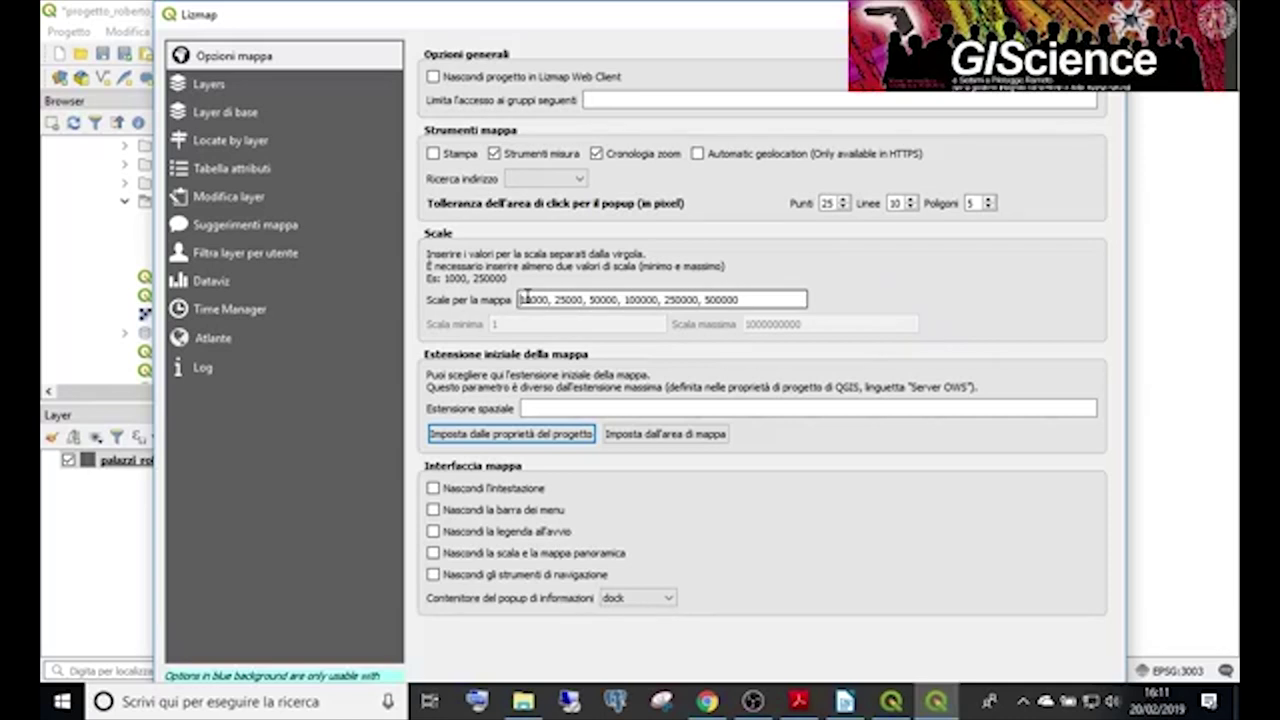
pyautogui.write('000')
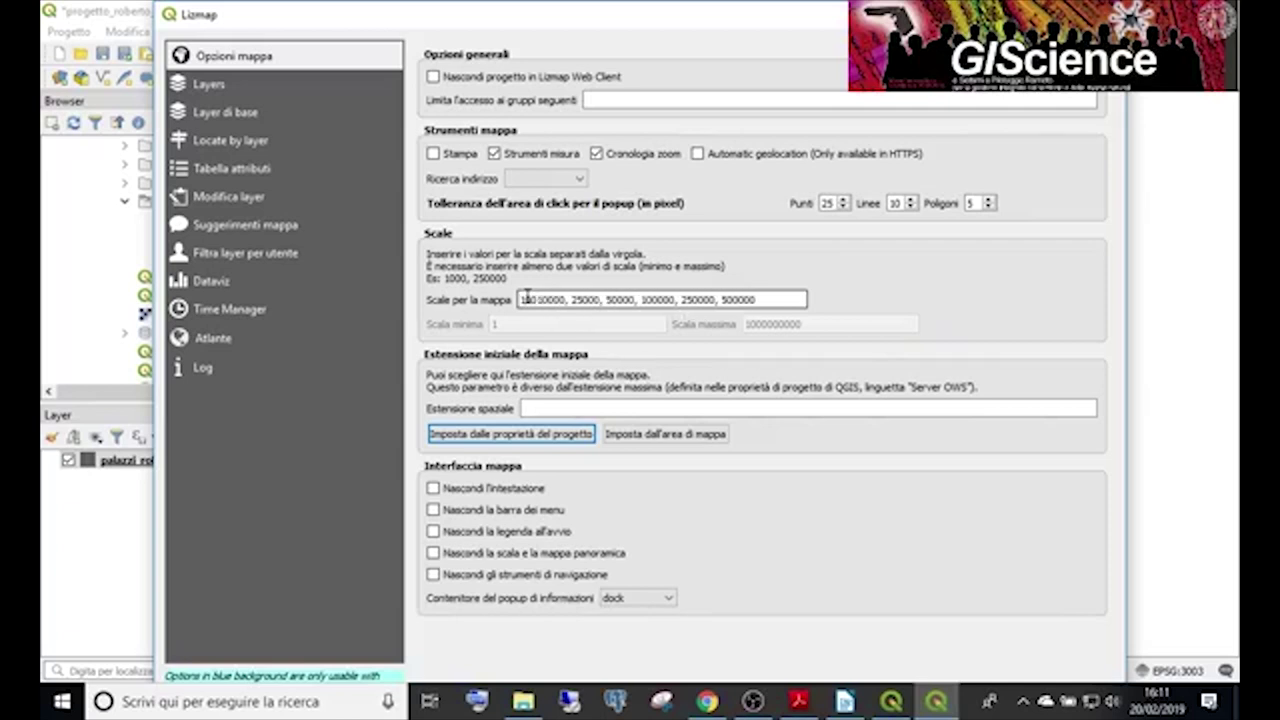
pyautogui.write(',')
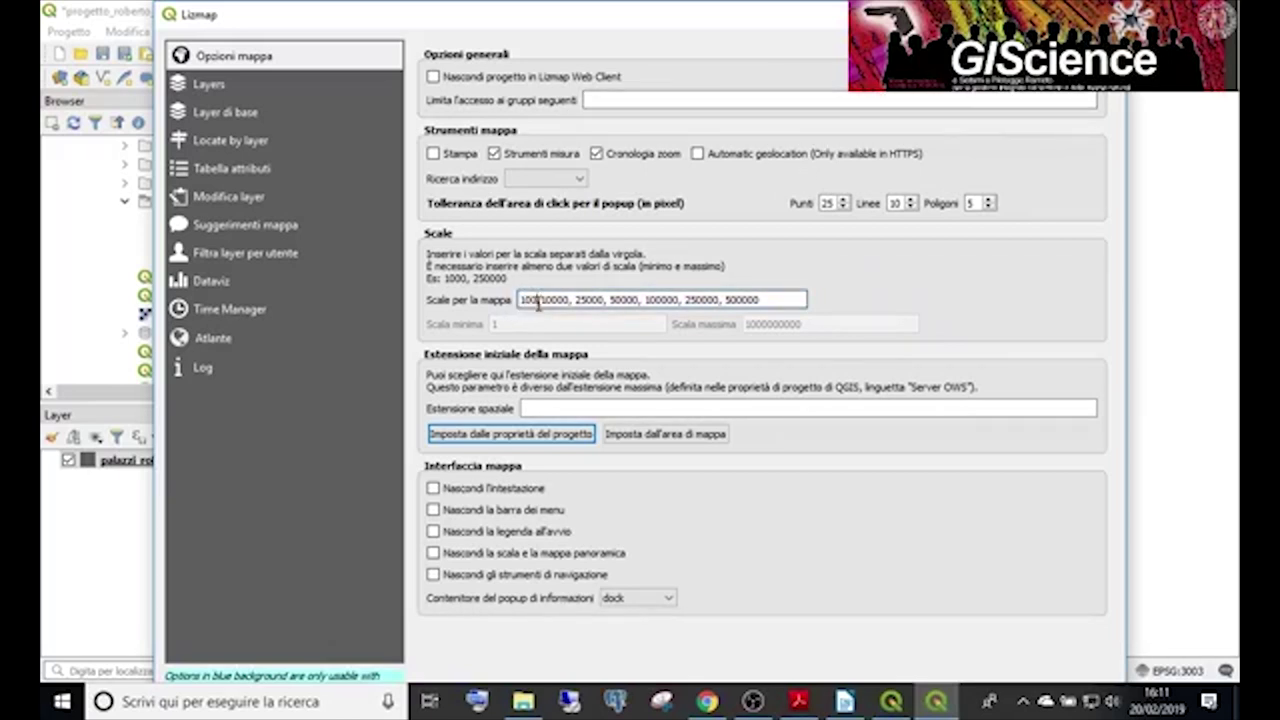
pyautogui.write('0')
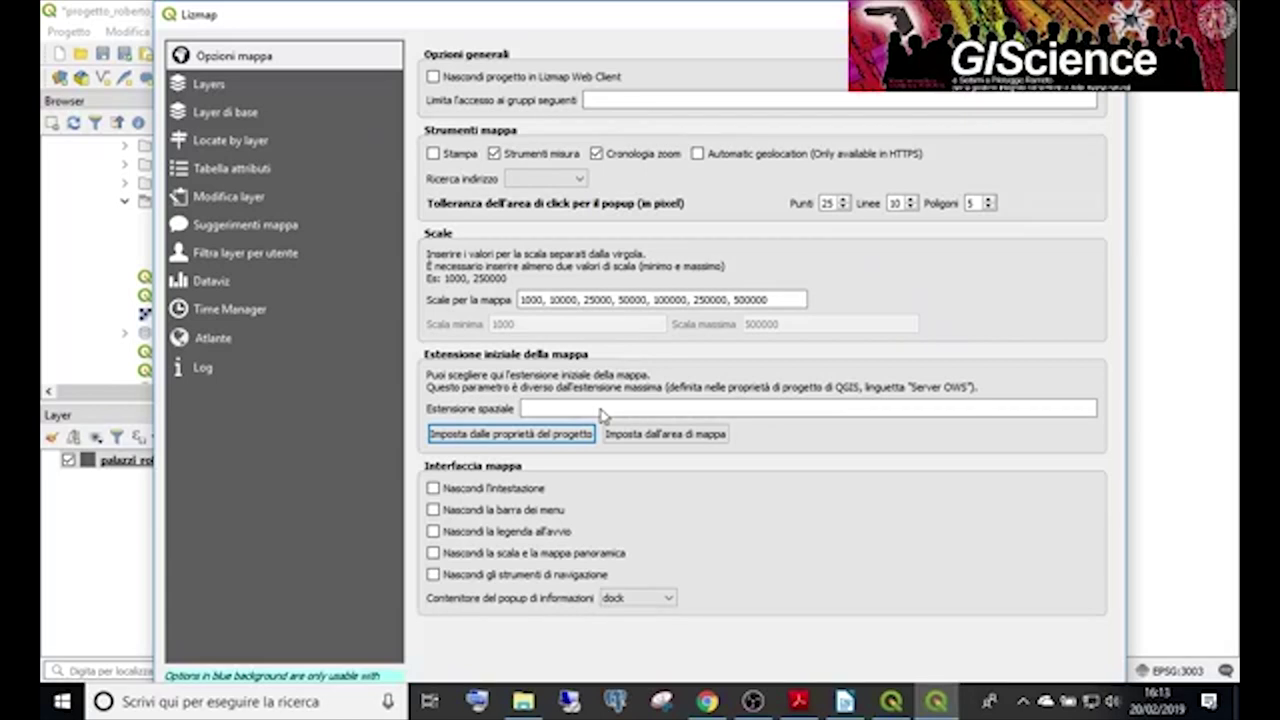
# Set the web map's initial extent from the project properties.
pyautogui.click(447, 444)
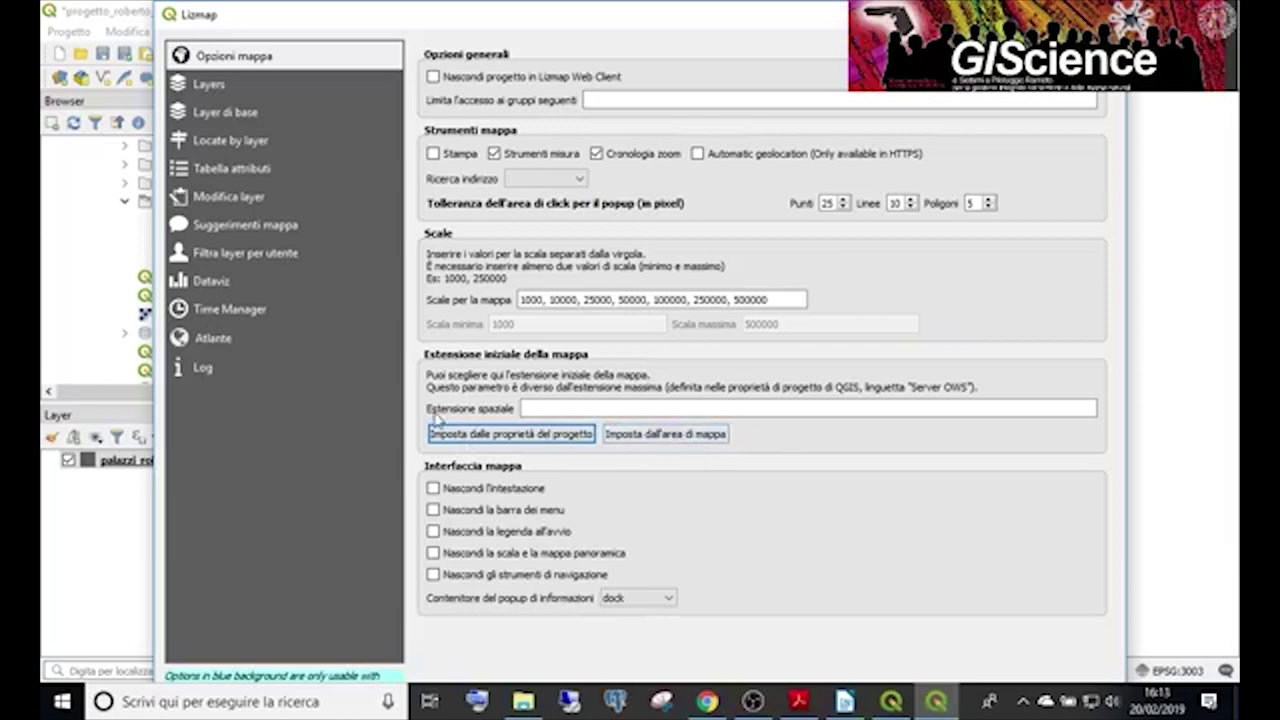
pyautogui.click(512, 440)
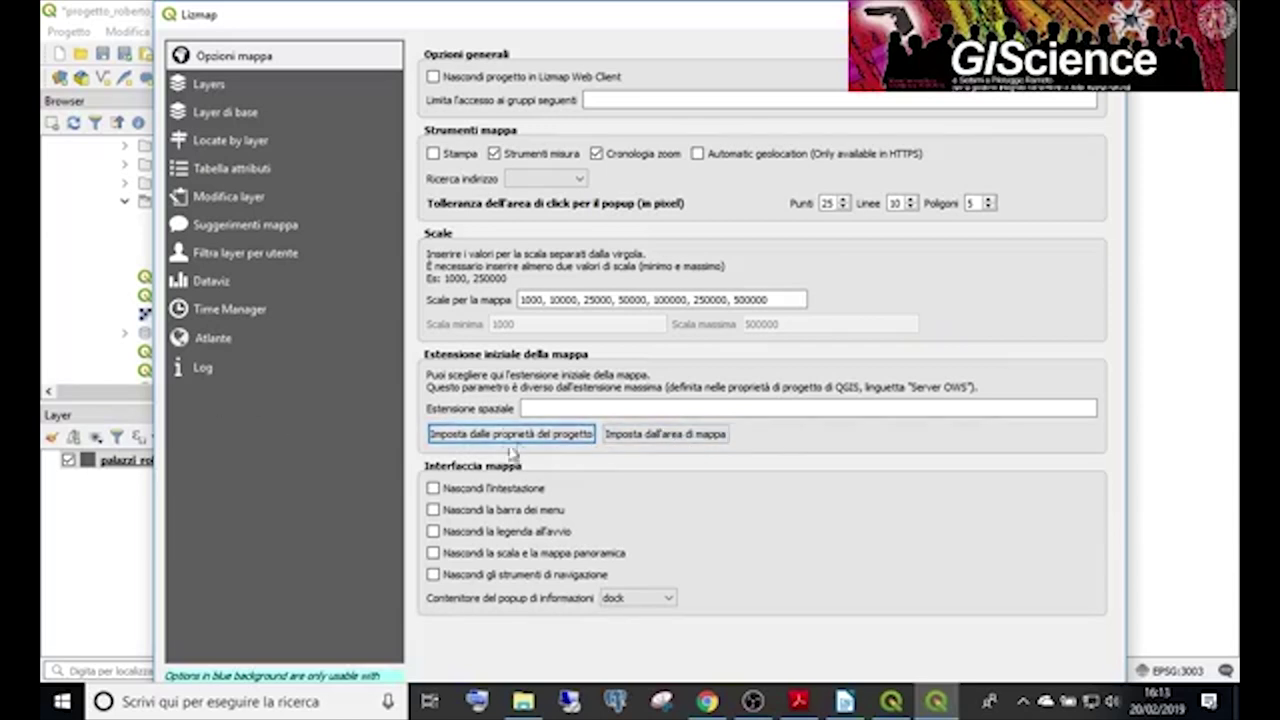
pyautogui.click(578, 444)
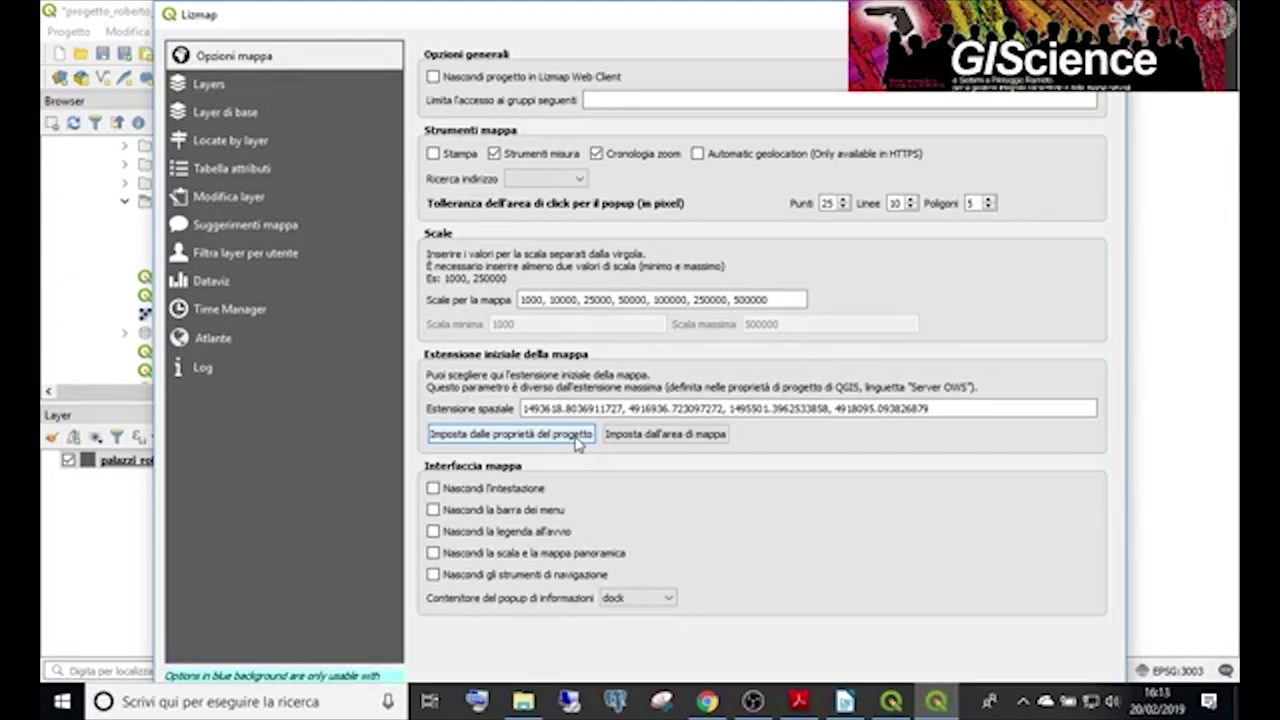
# Try setting the initial extent from a zoomed-in map view, and restore the extent from the project properties.
pyautogui.moveTo(727, 16); pyautogui.dragTo(680, 23)
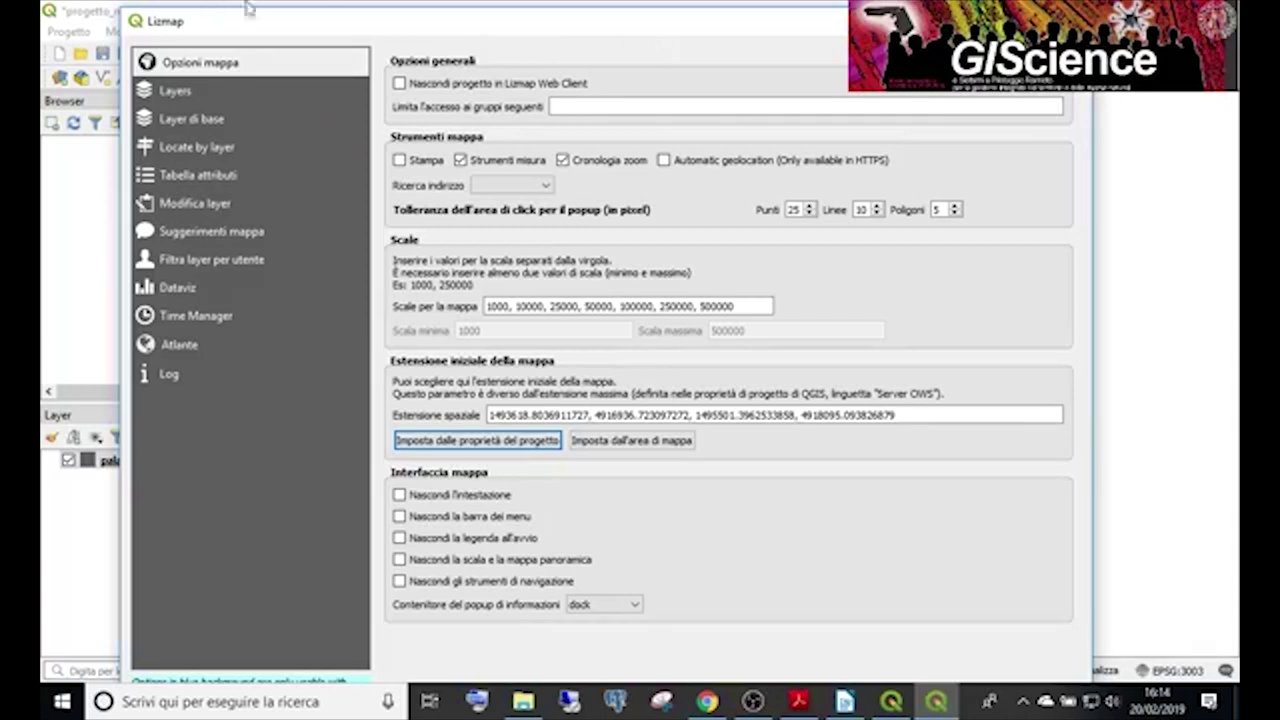
pyautogui.click(168, 92)
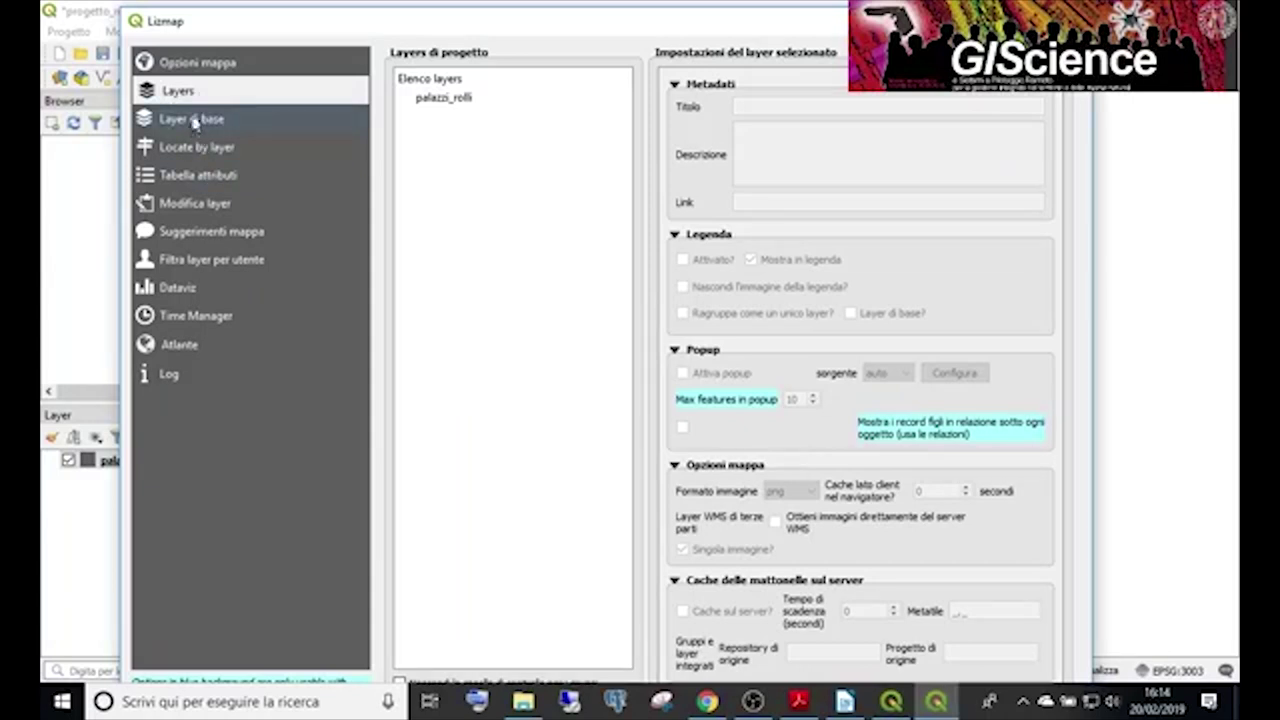
pyautogui.click(199, 72)
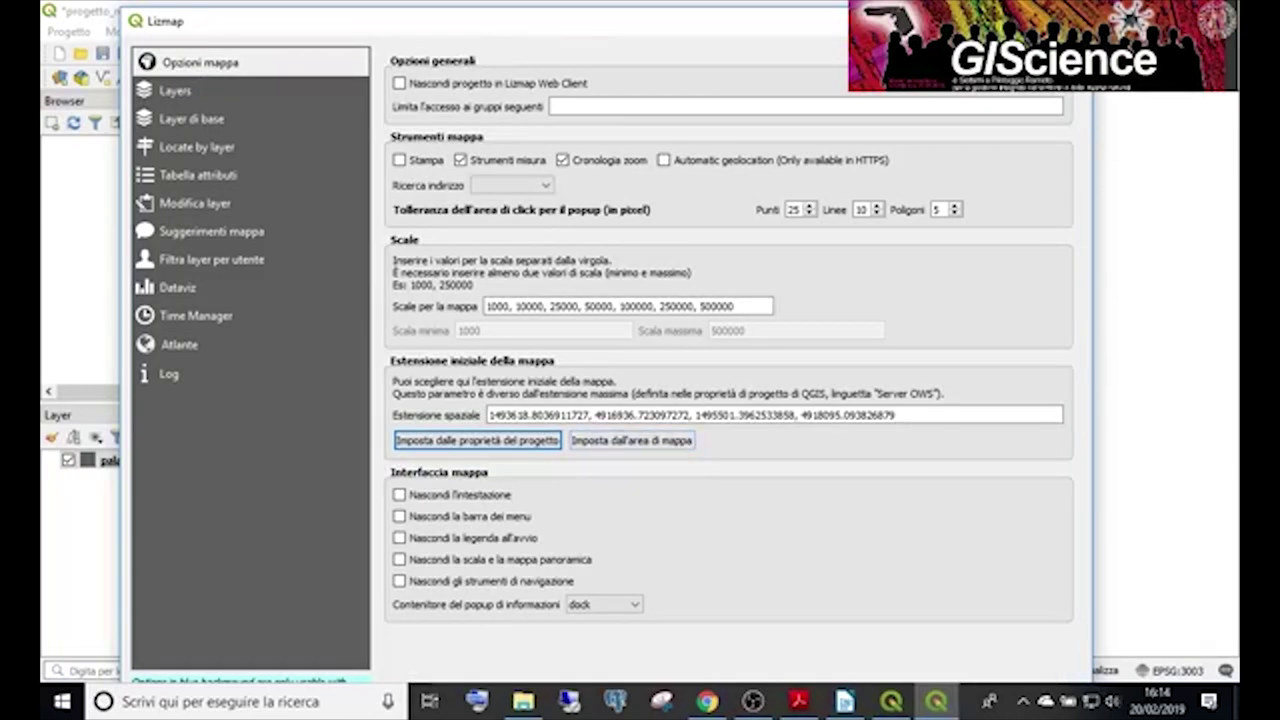
pyautogui.moveTo(917, 20); pyautogui.dragTo(901, 497)
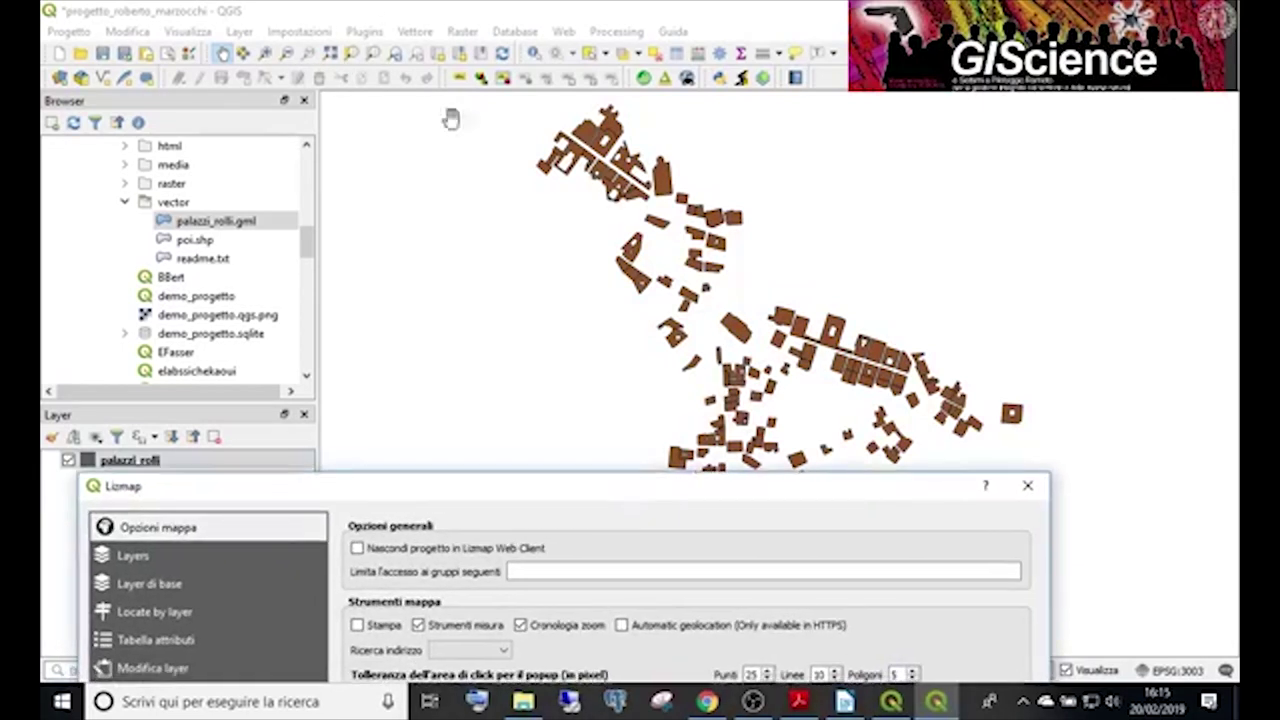
pyautogui.scroll(1, 731, 290)
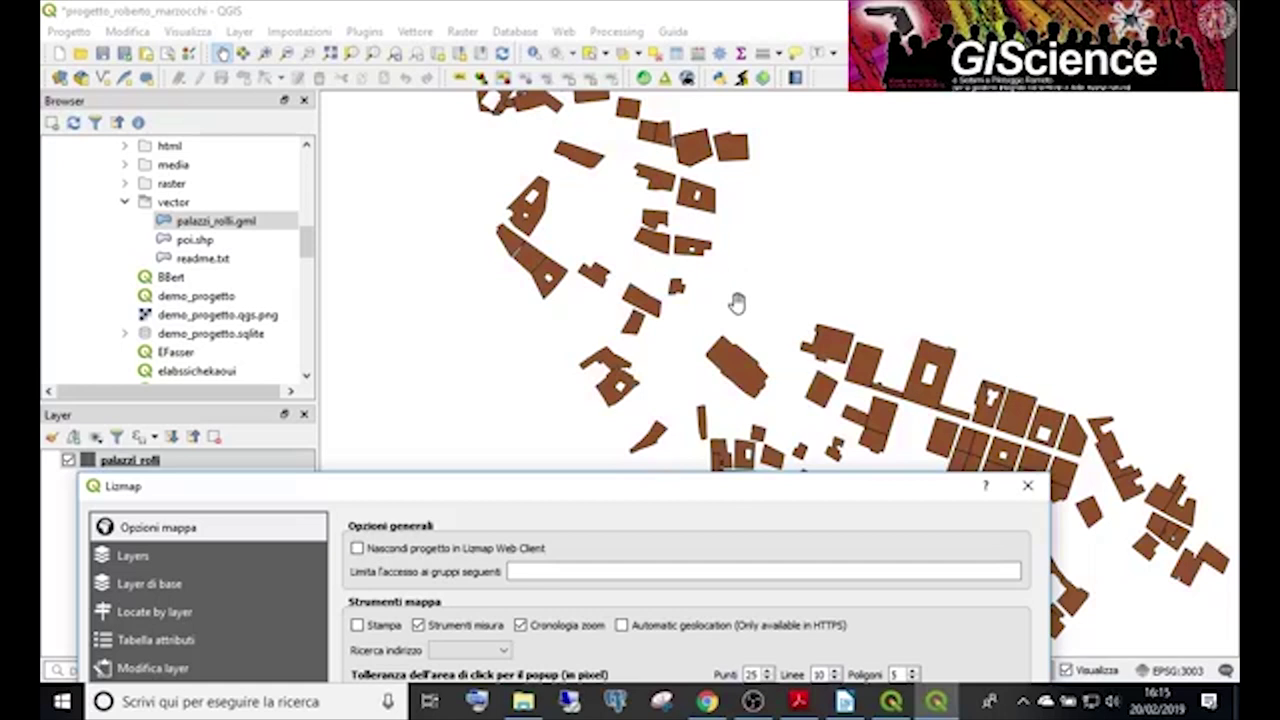
pyautogui.moveTo(610, 492); pyautogui.dragTo(651, 69)
pyautogui.click(651, 478)
pyautogui.click(507, 480)
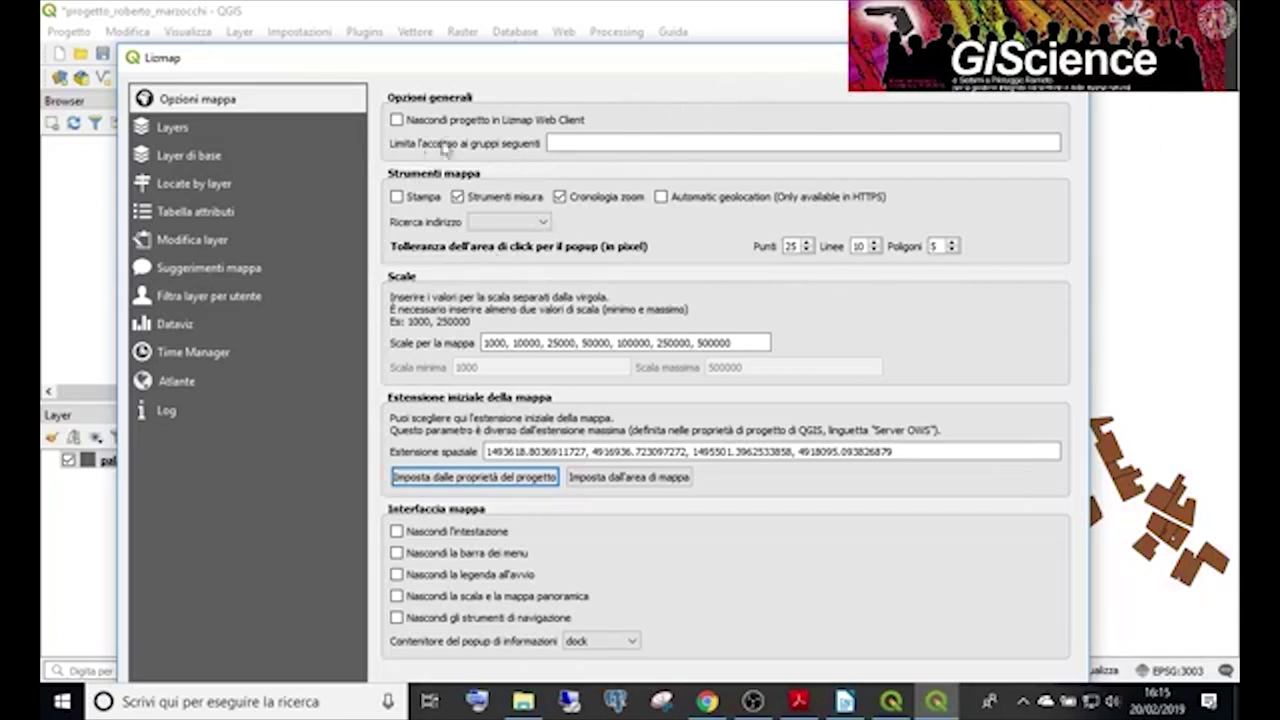
# Add OSM Mapnik, OSM Stamen Toner and an empty layer as Lizmap base layers, with OSM Stamen Toner active at startup.
pyautogui.click(256, 128)
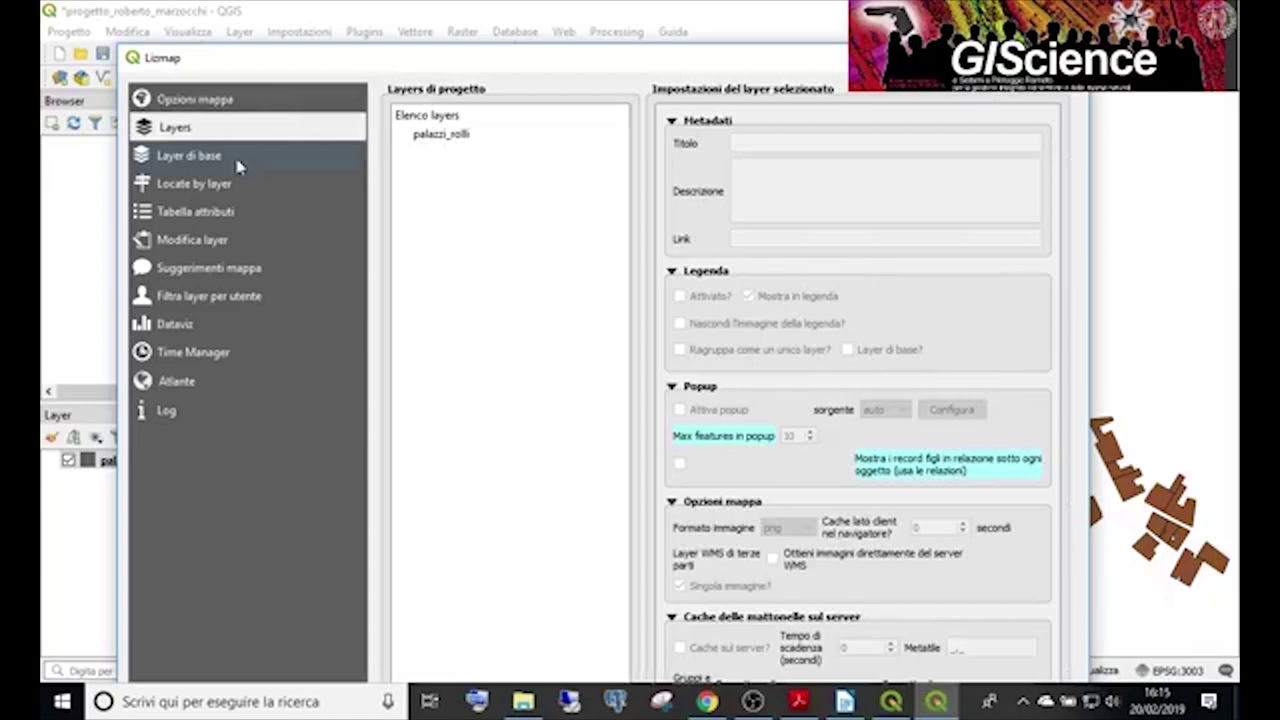
pyautogui.click(240, 167)
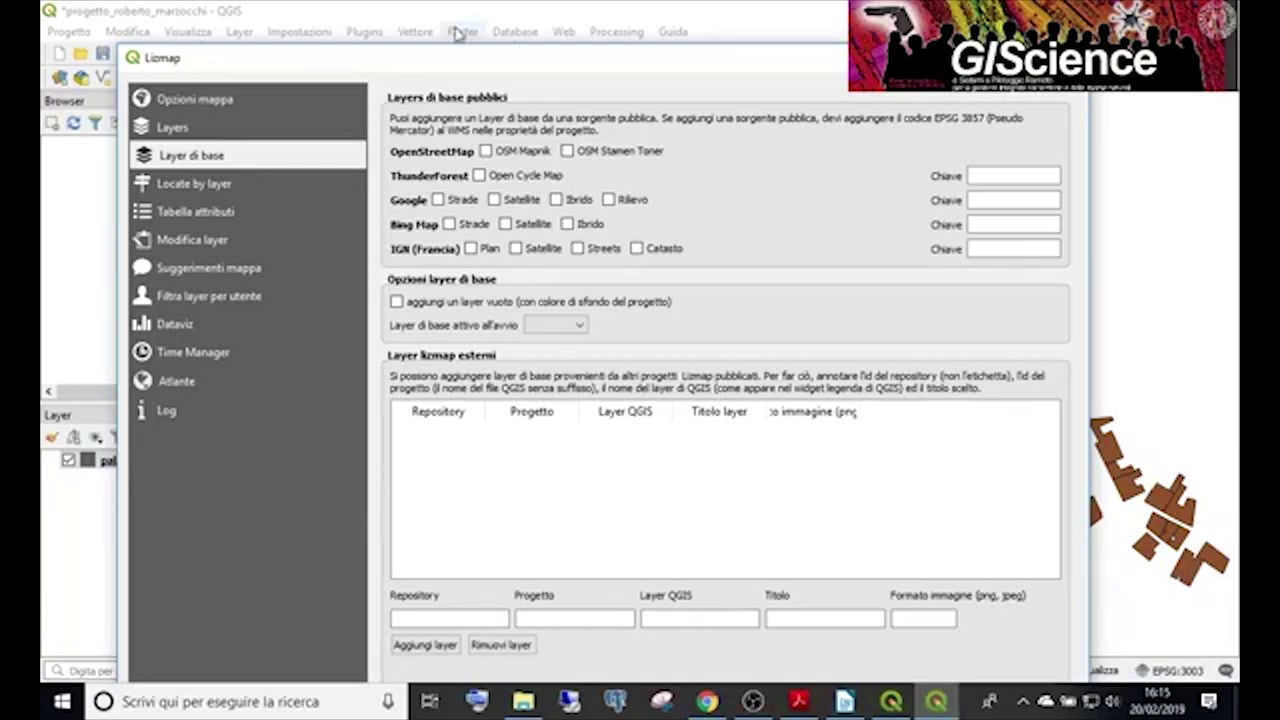
pyautogui.click(486, 151)
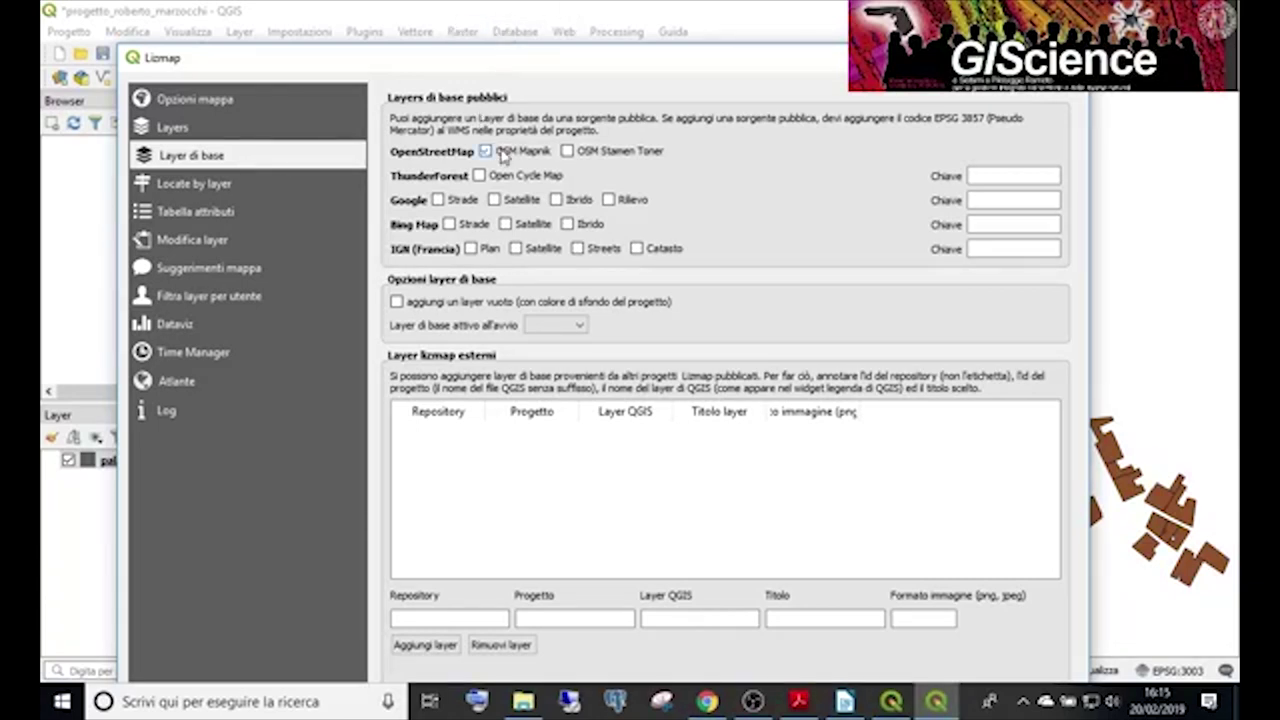
pyautogui.click(600, 153)
pyautogui.click(464, 307)
pyautogui.click(560, 326)
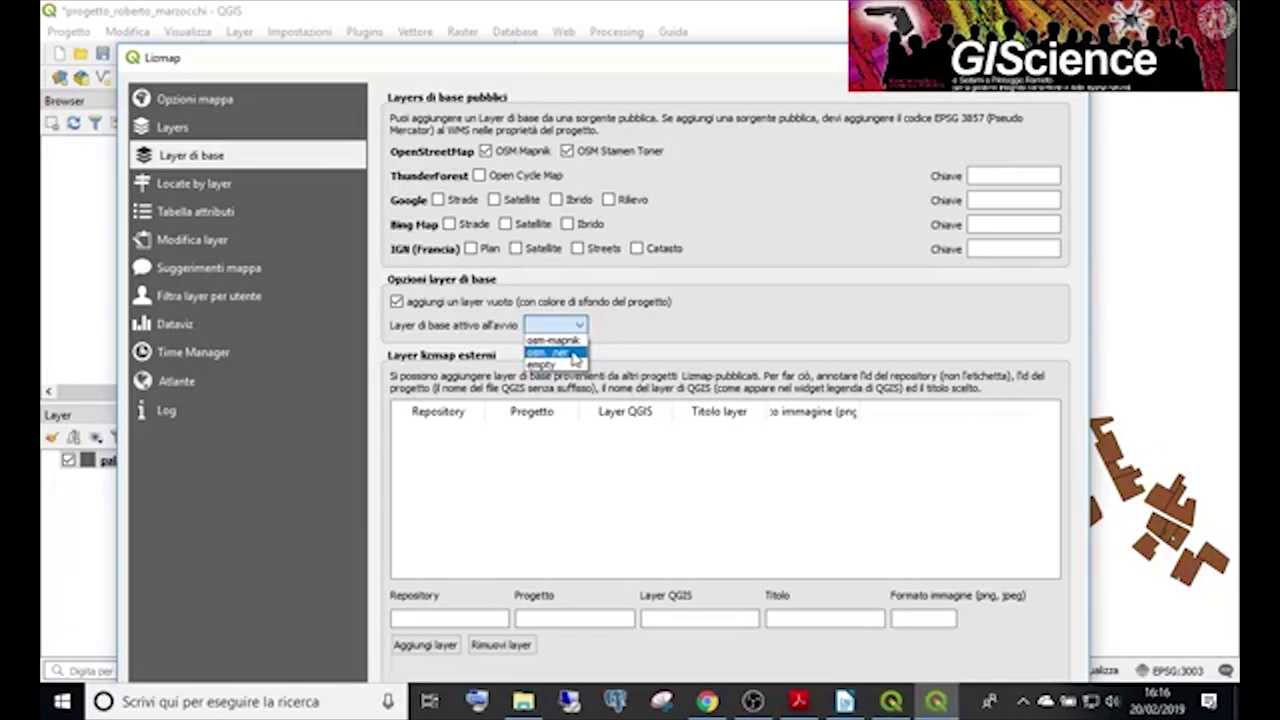
pyautogui.click(574, 355)
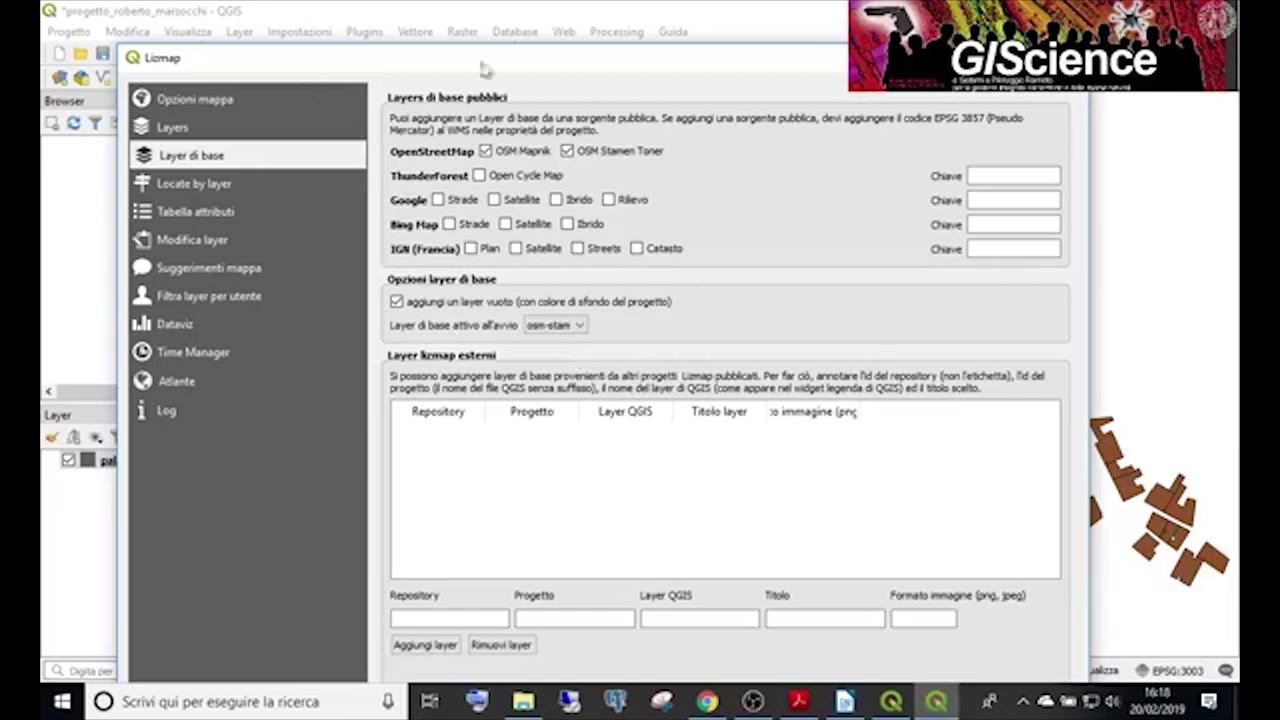
# Apply the Lizmap configuration to the project, repositioning the settings window so its controls can be reached.
pyautogui.moveTo(645, 63); pyautogui.dragTo(645, 321)
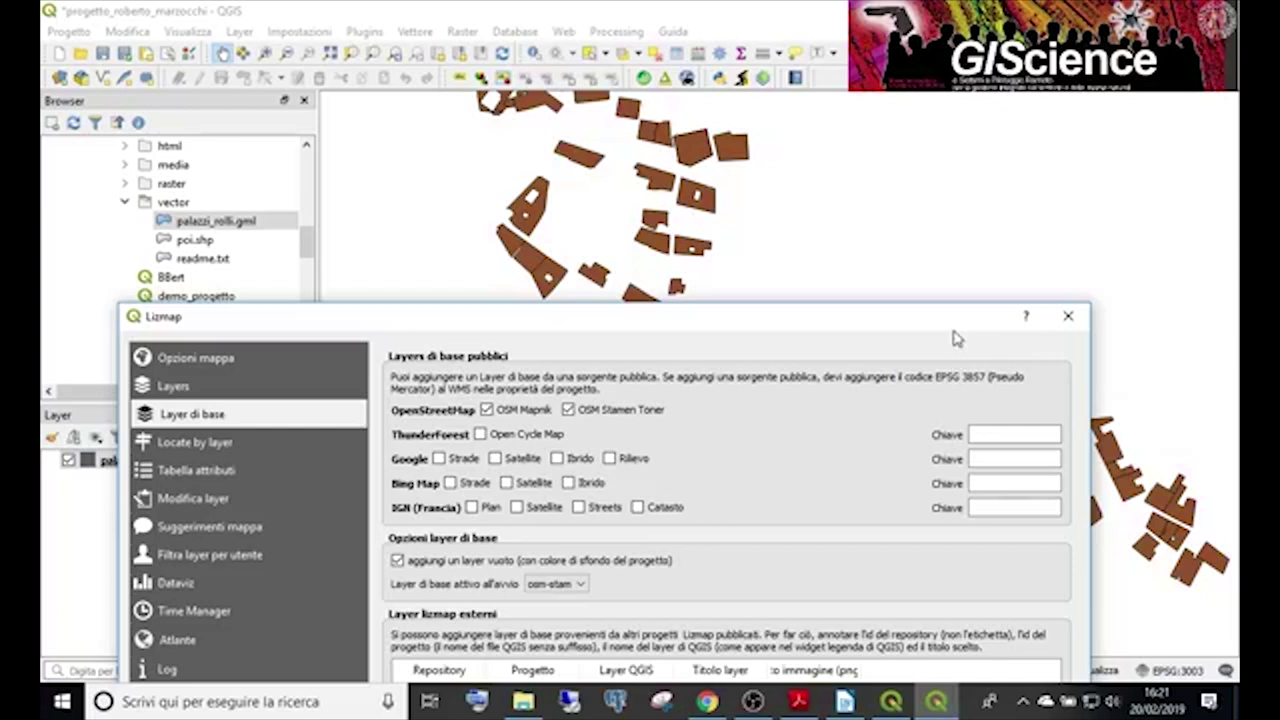
pyautogui.moveTo(958, 322); pyautogui.dragTo(1005, 112)
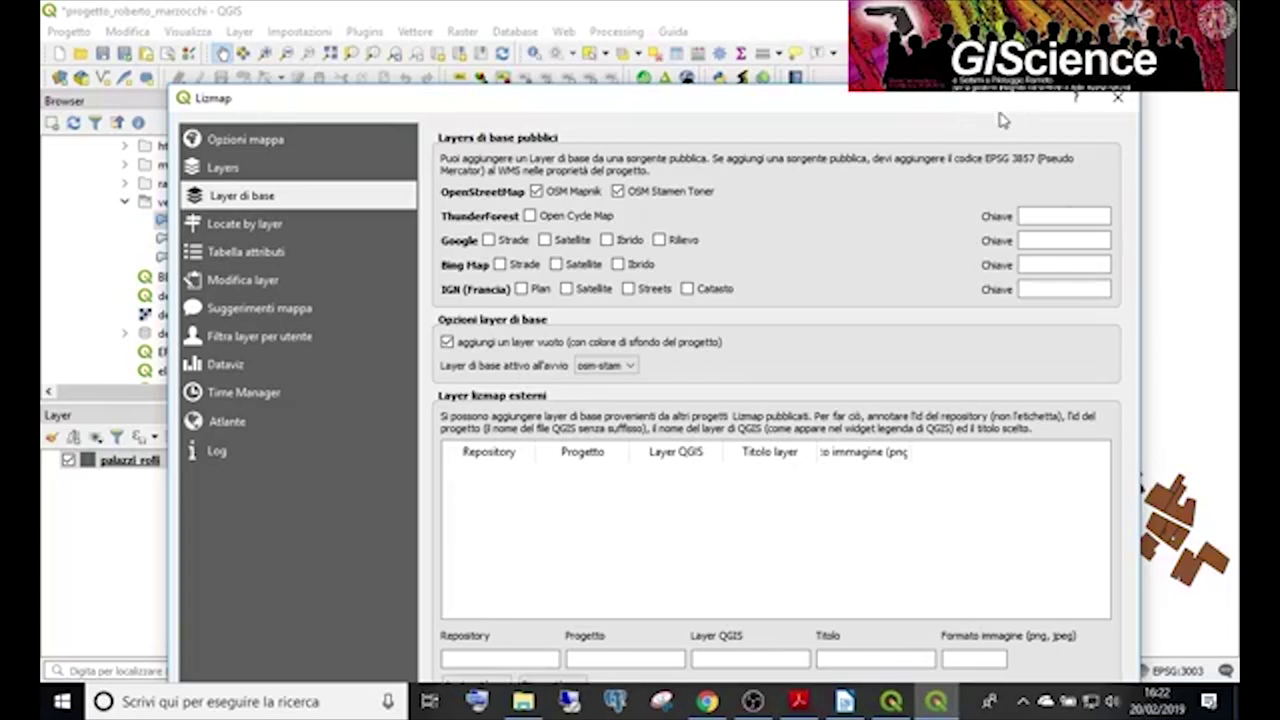
pyautogui.moveTo(998, 99); pyautogui.dragTo(984, 55)
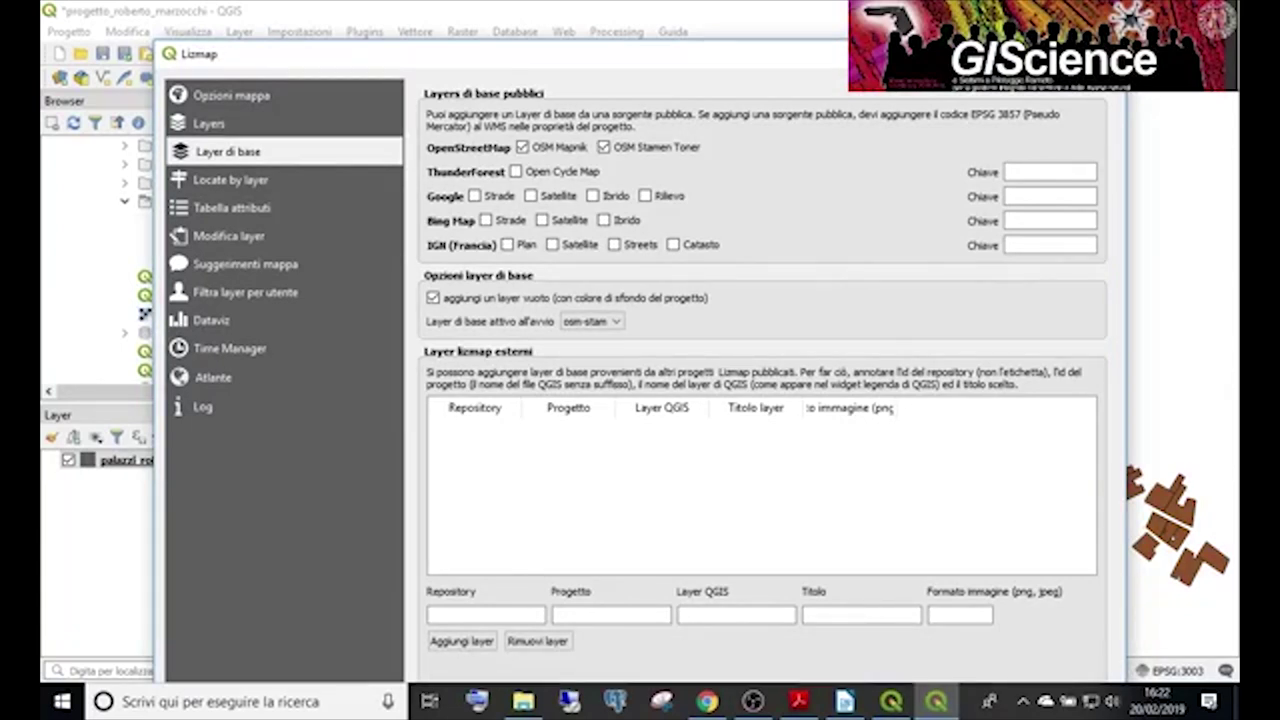
pyautogui.moveTo(200, 55); pyautogui.dragTo(383, 26)
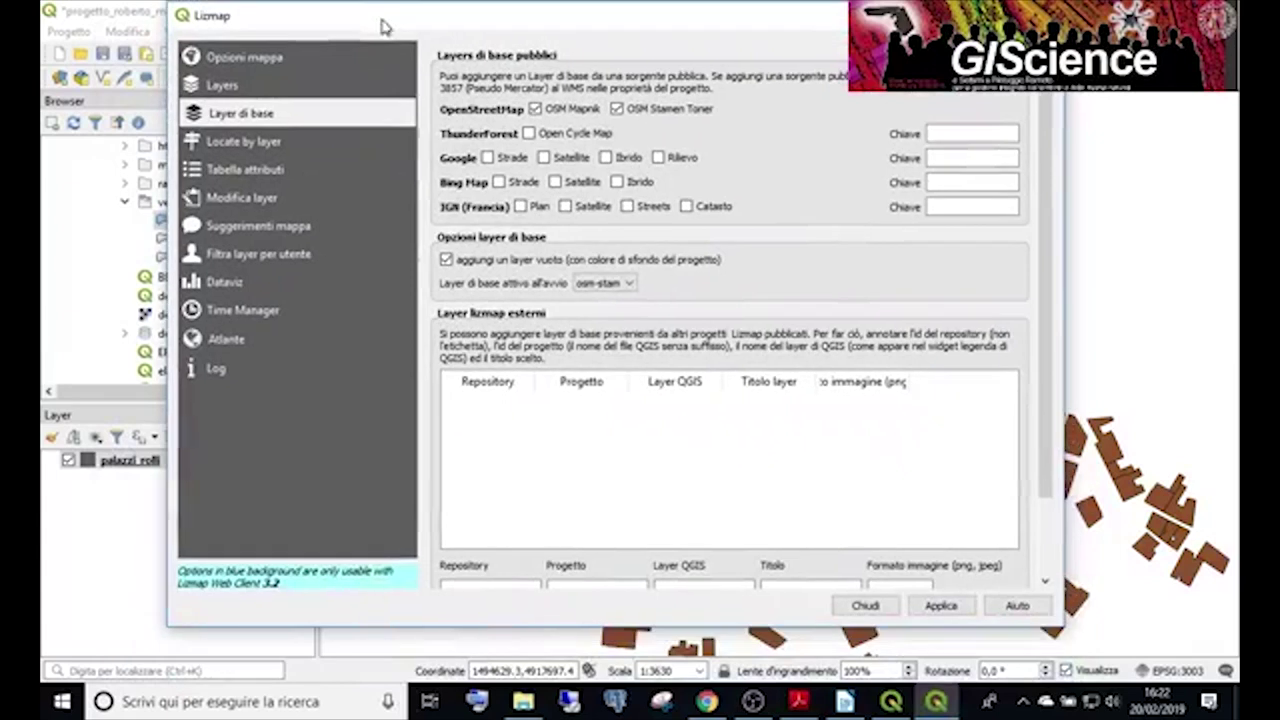
pyautogui.click(927, 607)
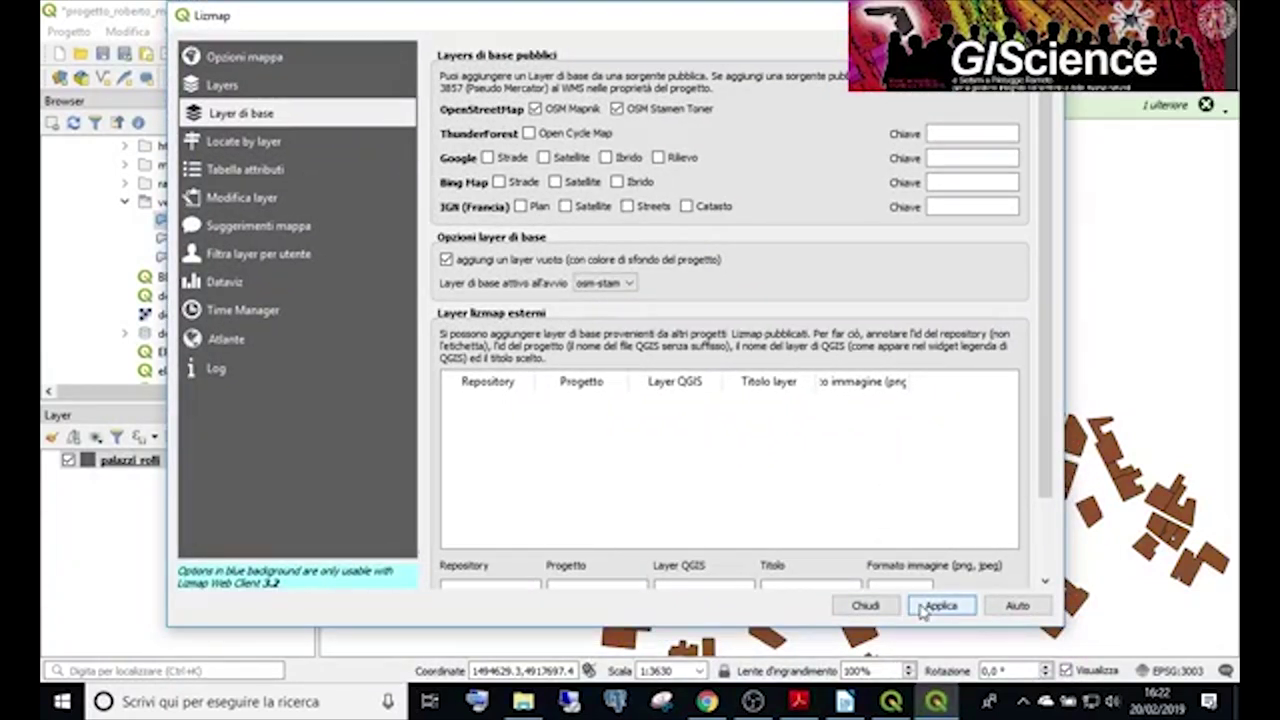
pyautogui.moveTo(890, 17); pyautogui.dragTo(914, 163)
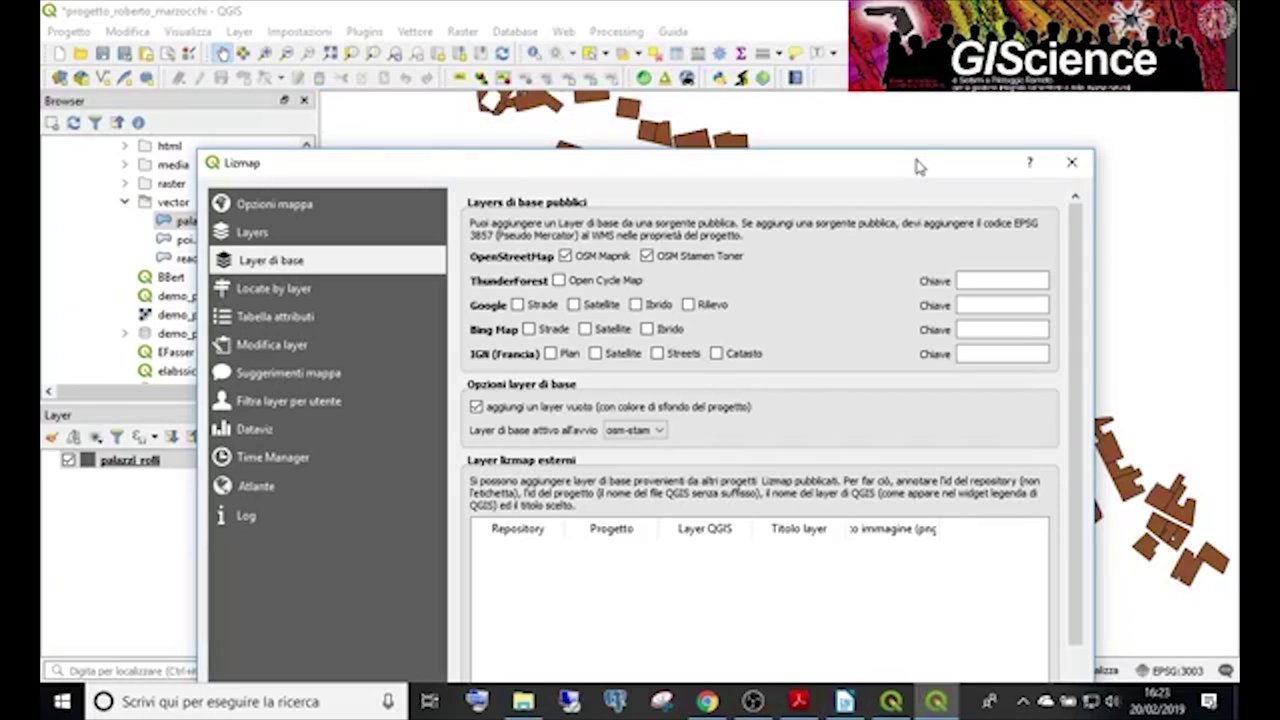
# Move the Lizmap settings window clear and check the project configuration files in the Nextcloud workshop folder.
pyautogui.moveTo(757, 175); pyautogui.dragTo(771, 33)
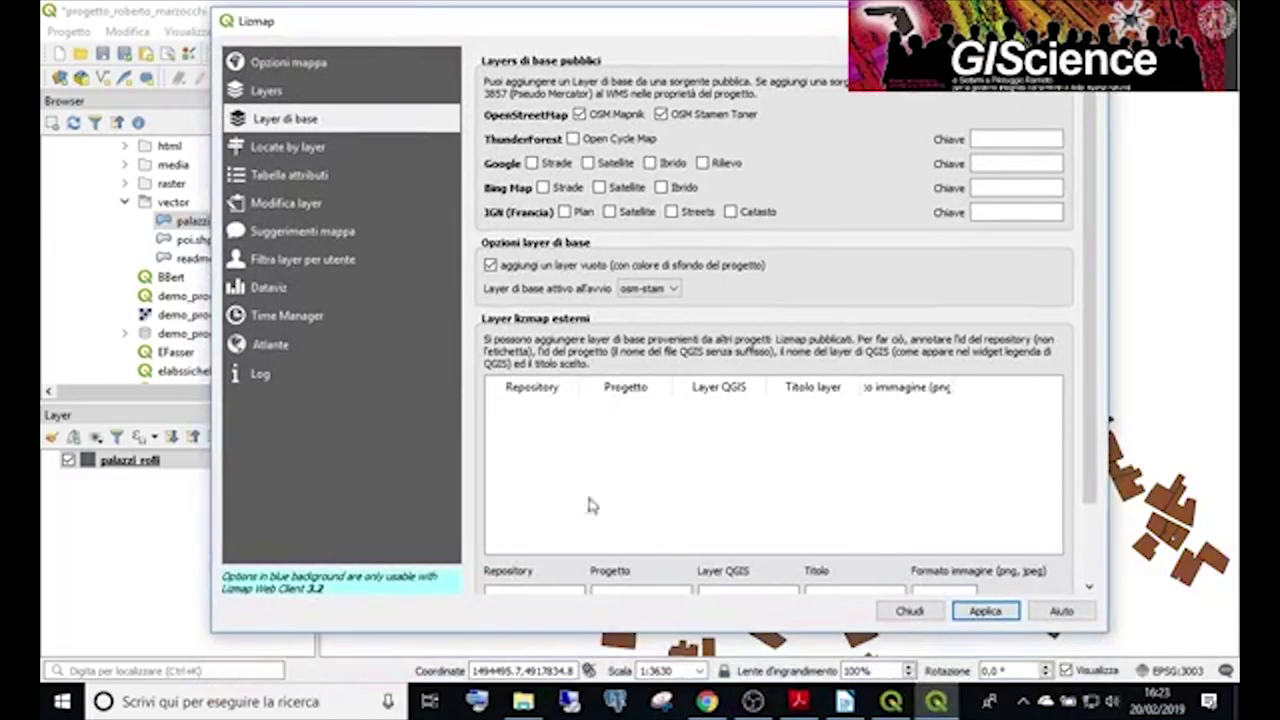
pyautogui.click(523, 701)
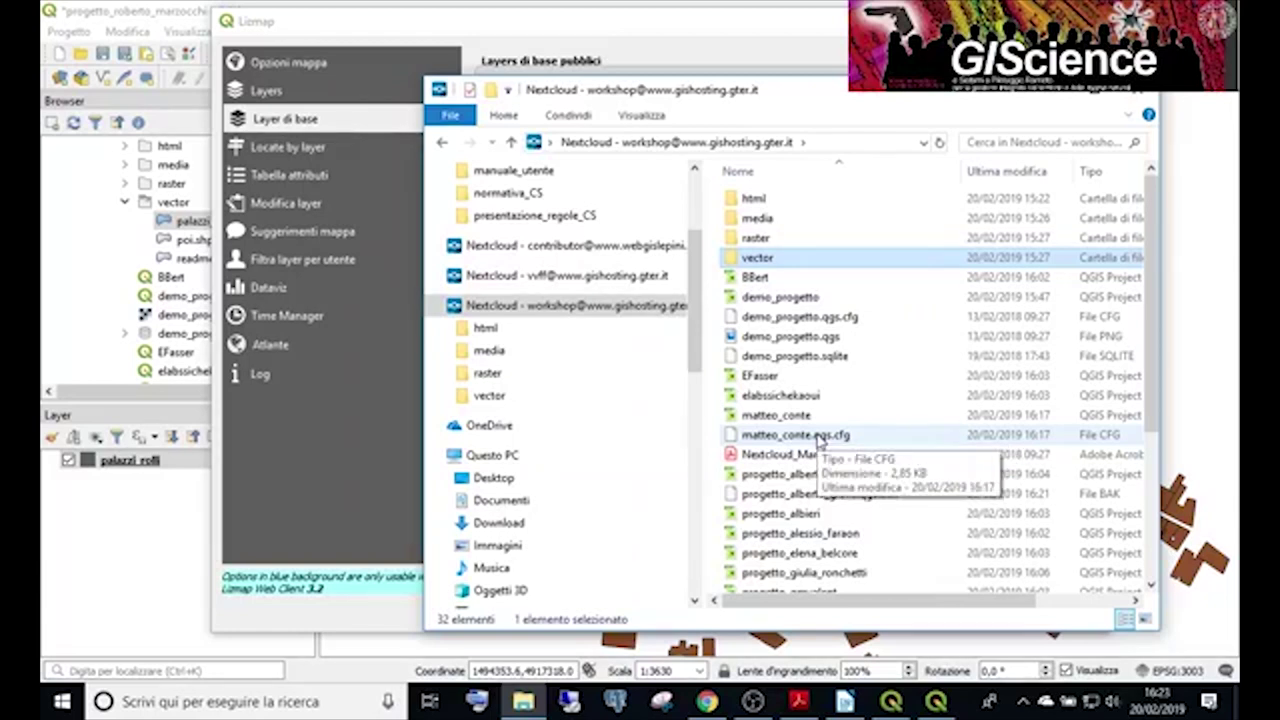
pyautogui.click(780, 397)
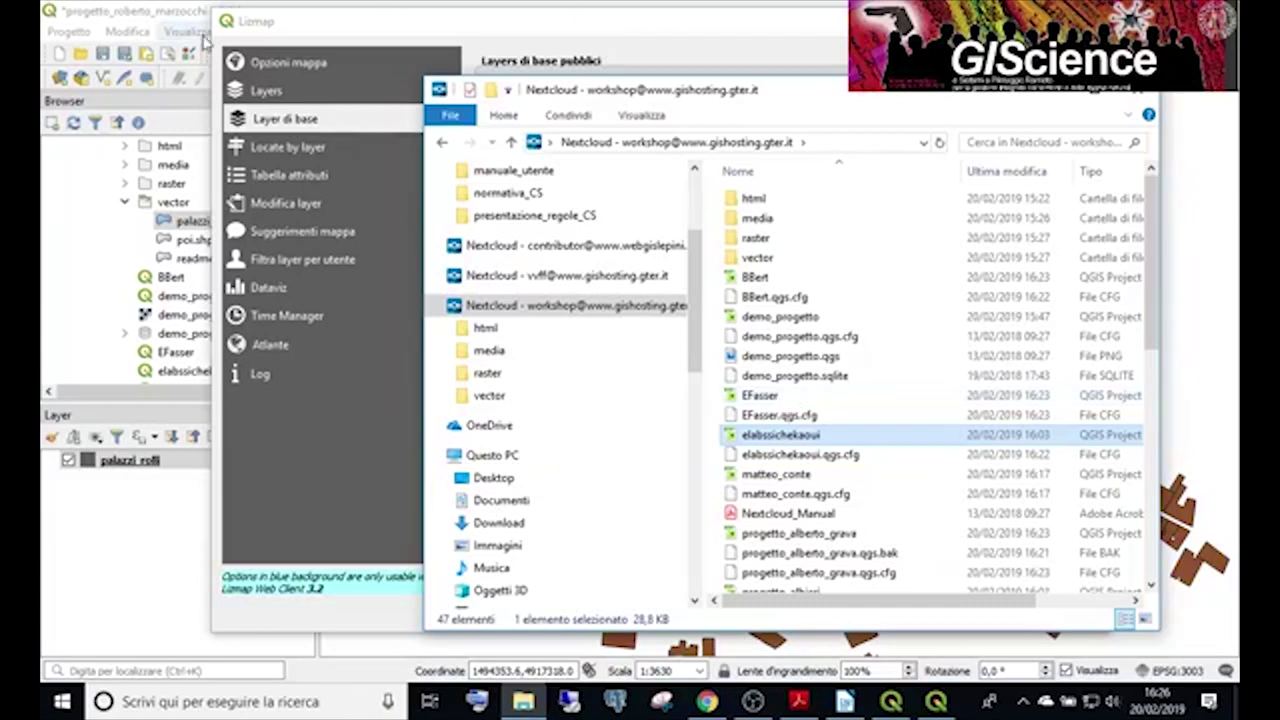
# Zoom the QGIS map to the palazzi_rolli layer and save the project.
pyautogui.click(157, 12)
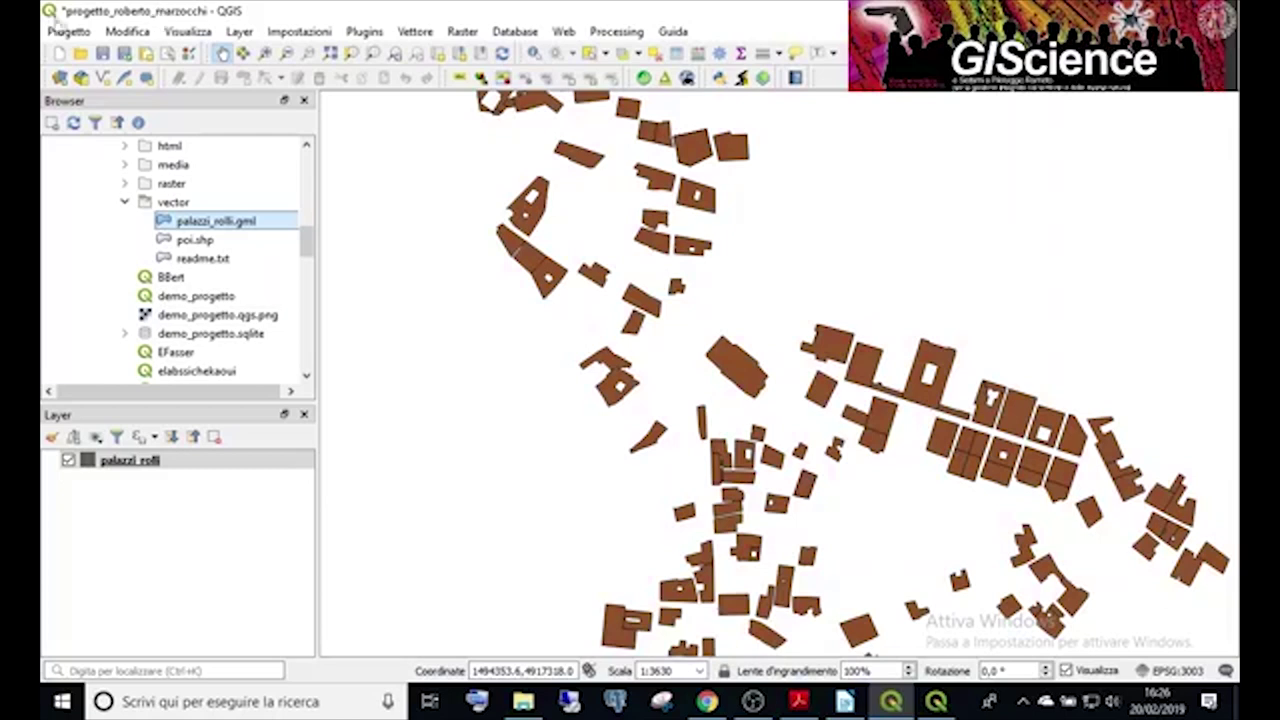
pyautogui.rightClick(213, 466)
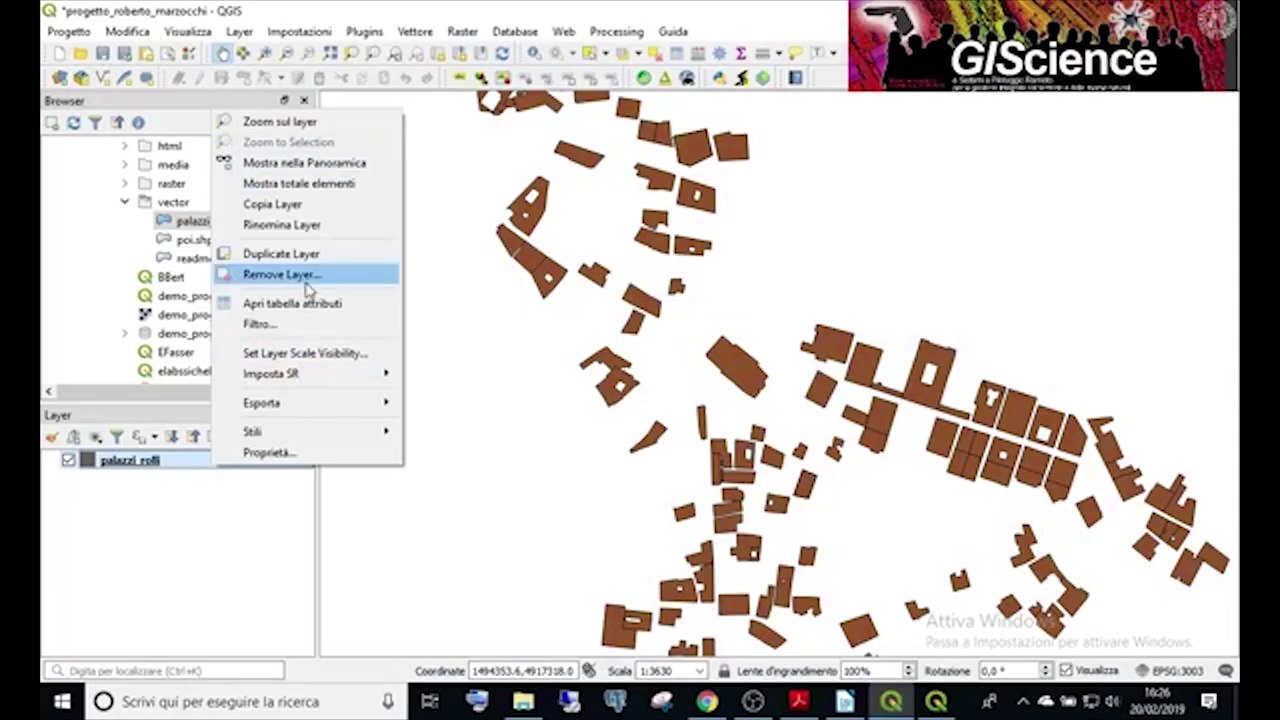
pyautogui.click(337, 122)
pyautogui.click(103, 53)
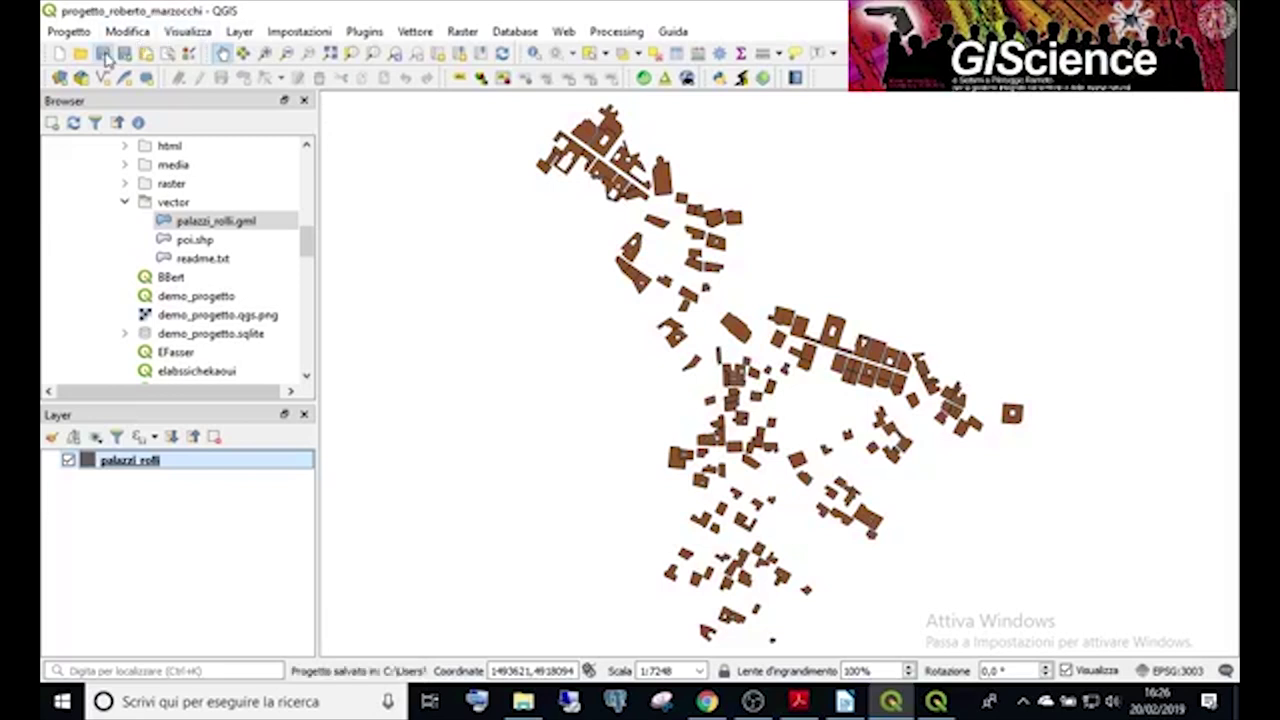
# Close the Lizmap settings and select the demo_progetto.qgs PNG file in the Nextcloud workshop folder.
pyautogui.click(956, 702)
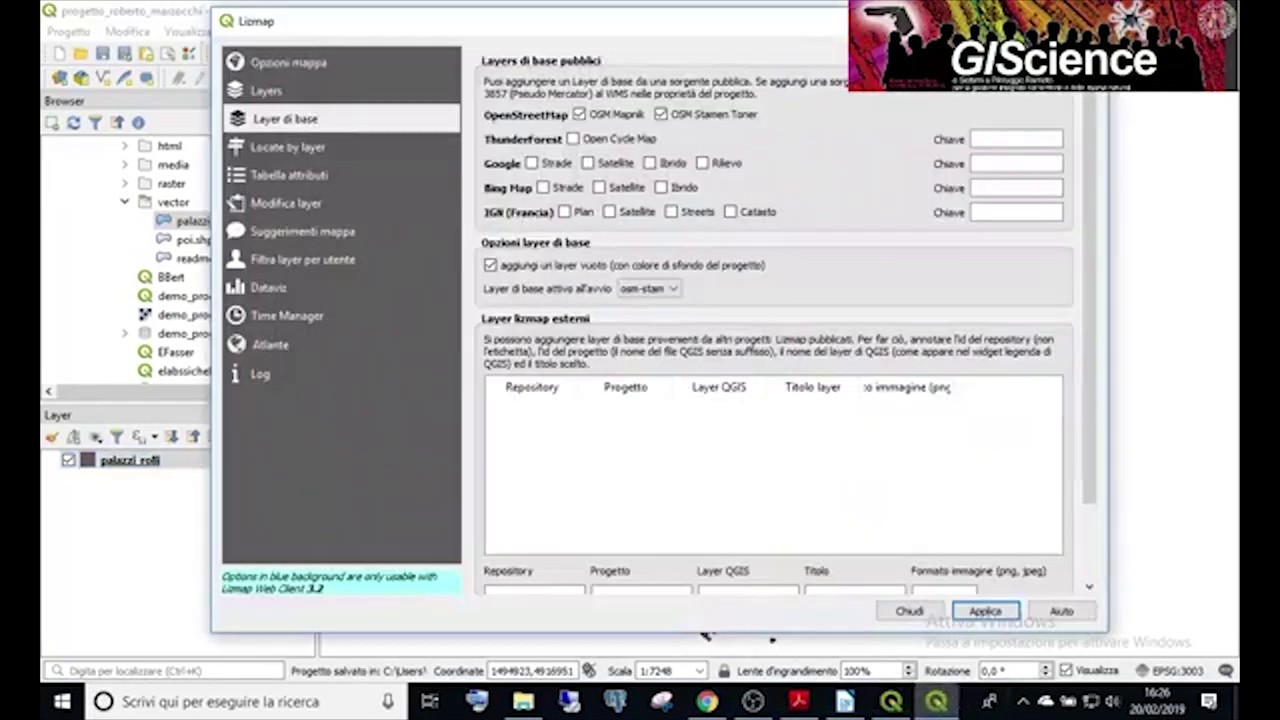
pyautogui.press('Escape')
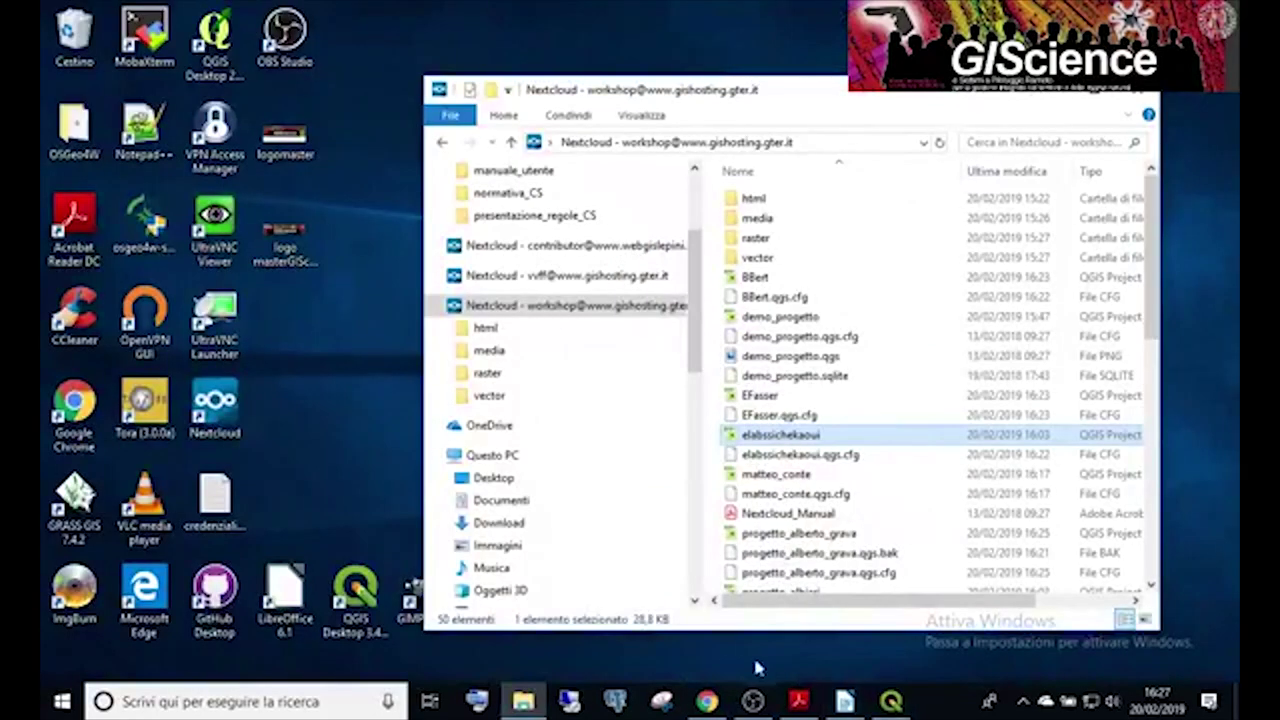
pyautogui.click(855, 355)
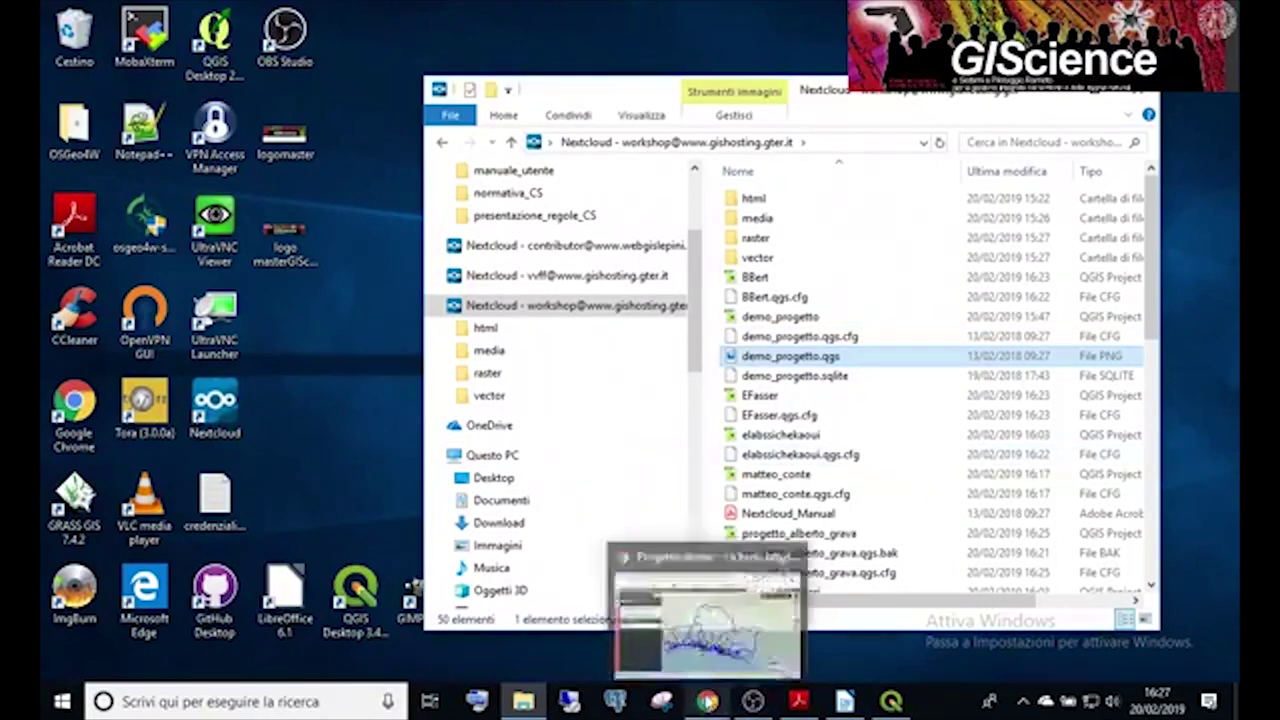
pyautogui.click(708, 701)
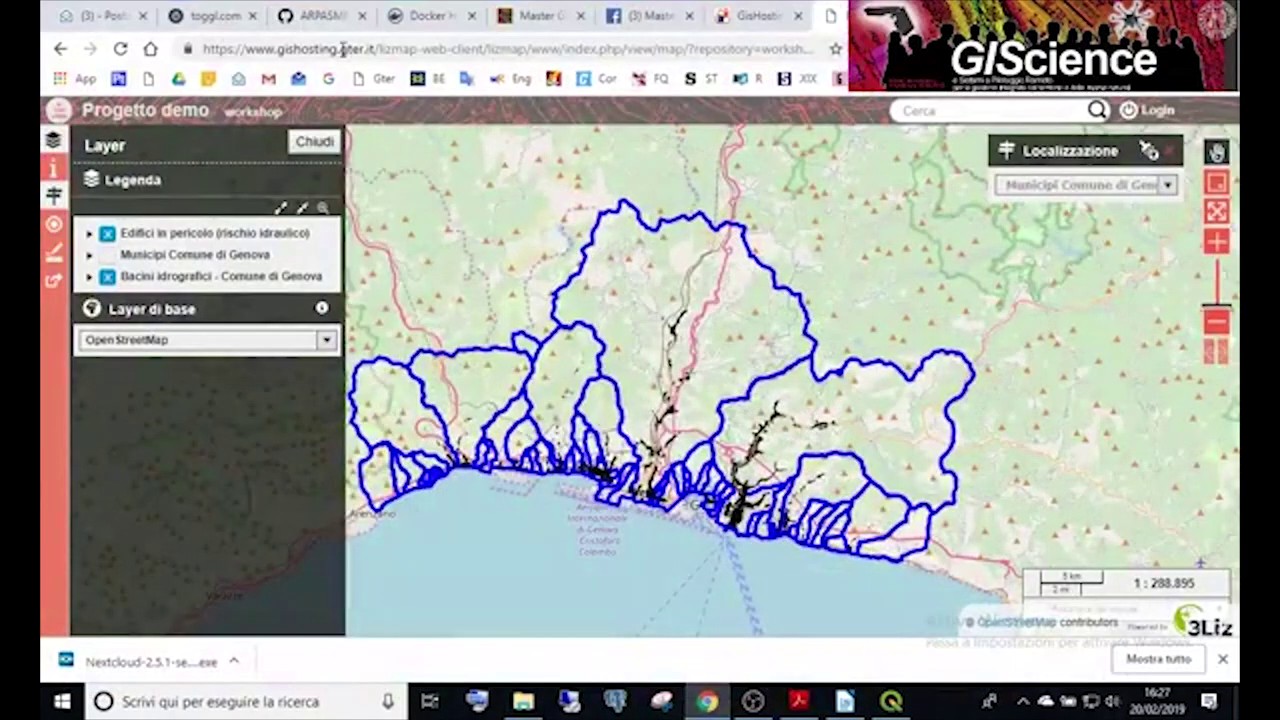
pyautogui.moveTo(381, 50); pyautogui.dragTo(818, 49)
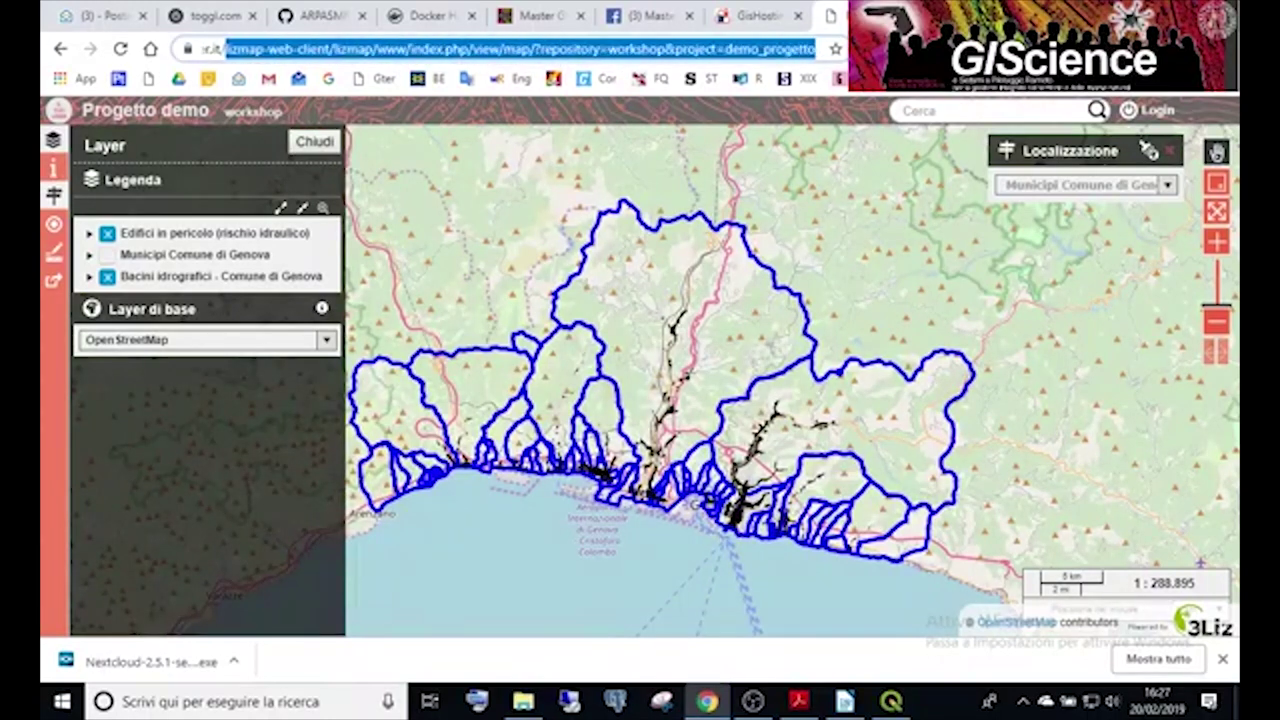
pyautogui.write('workshop')
pyautogui.press('Return')
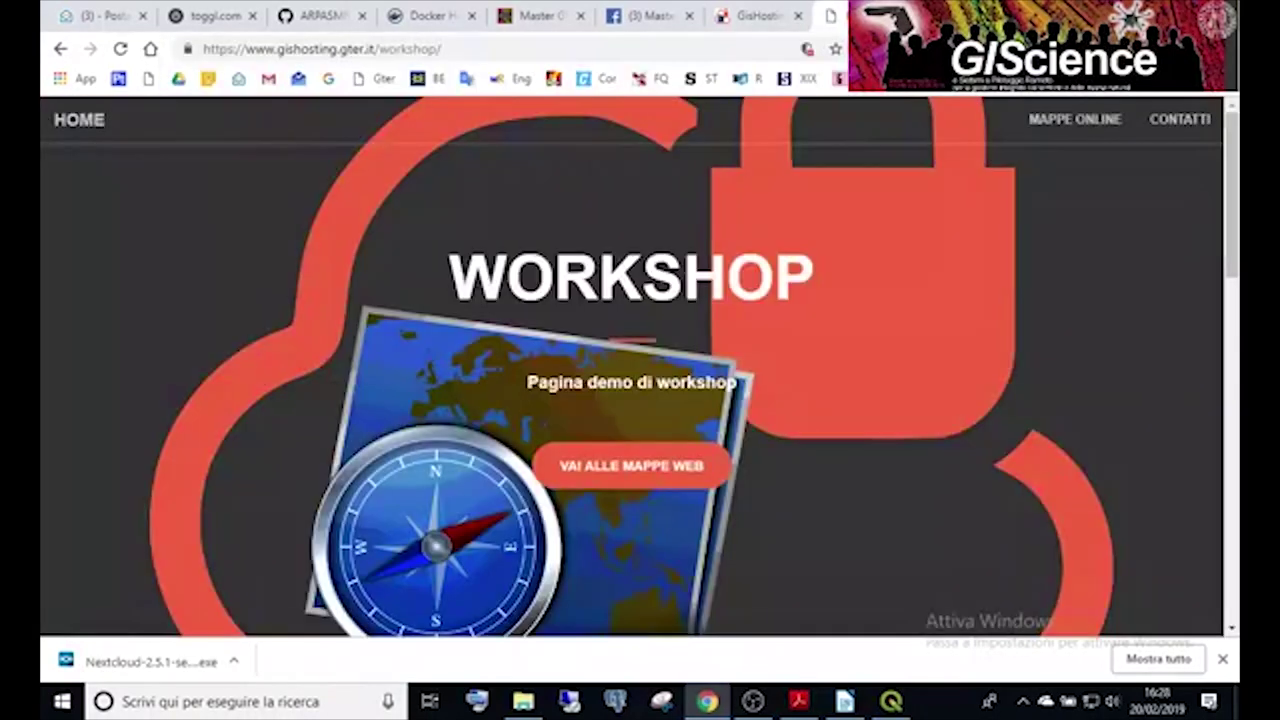
pyautogui.click(668, 468)
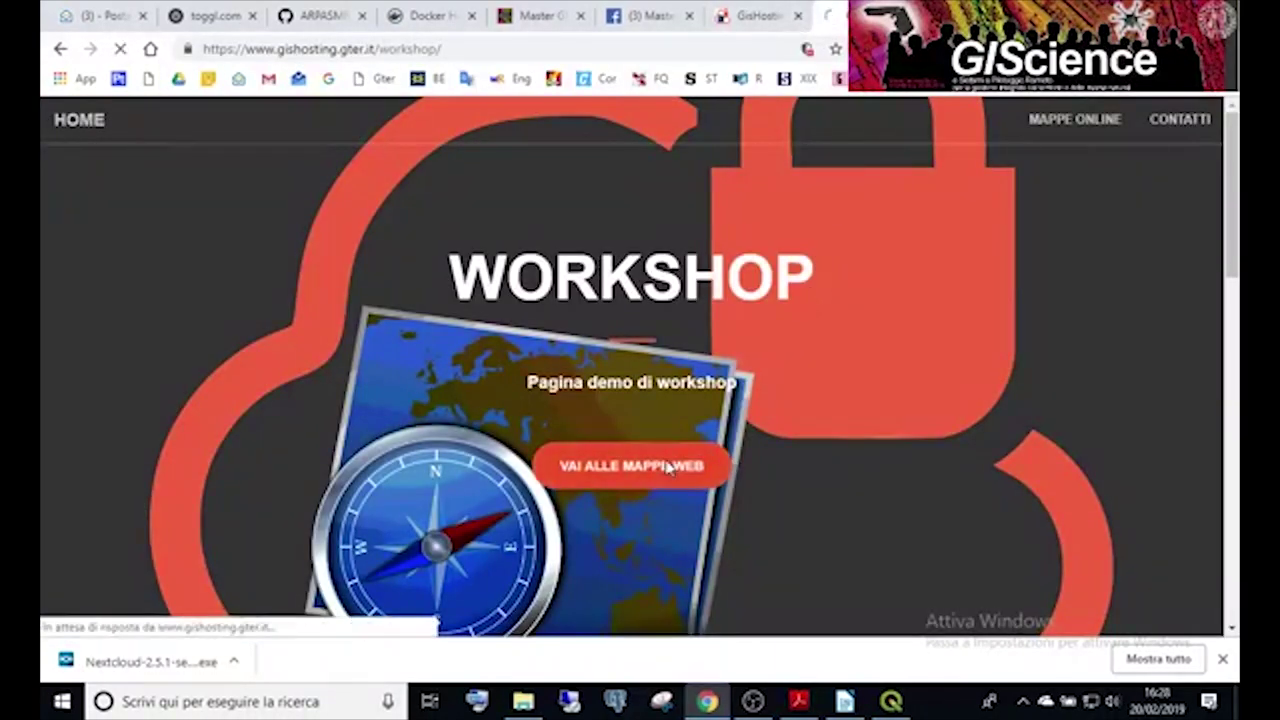
pyautogui.click(668, 468)
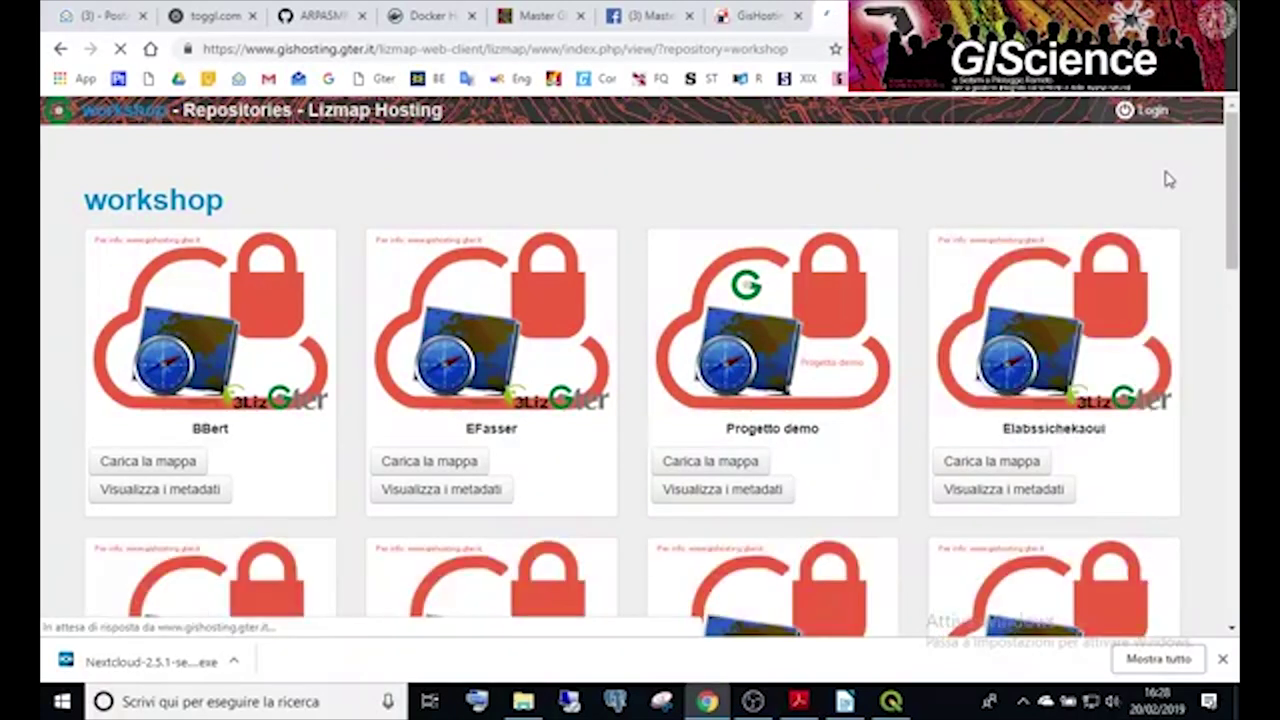
# Load a participant's map from the second row of the list, show its palazzi_rolli layer and view the base layer options.
pyautogui.scroll(-3, 937, 287)
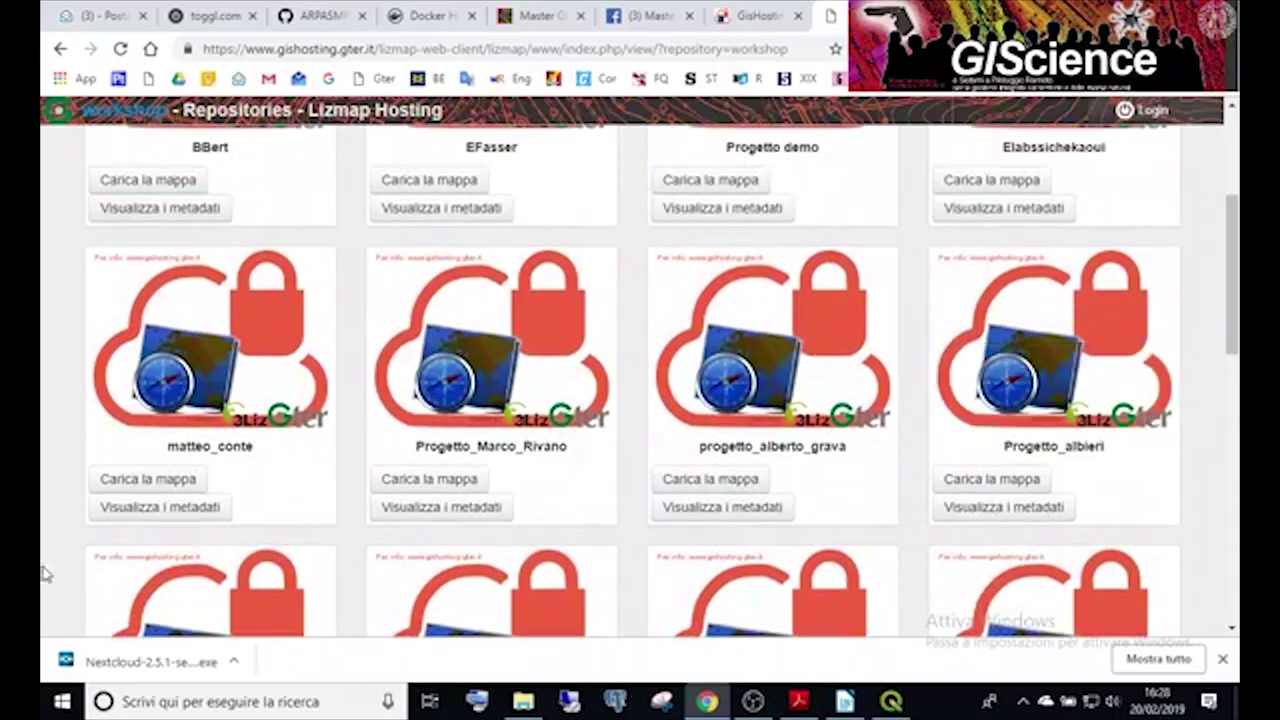
pyautogui.click(186, 482)
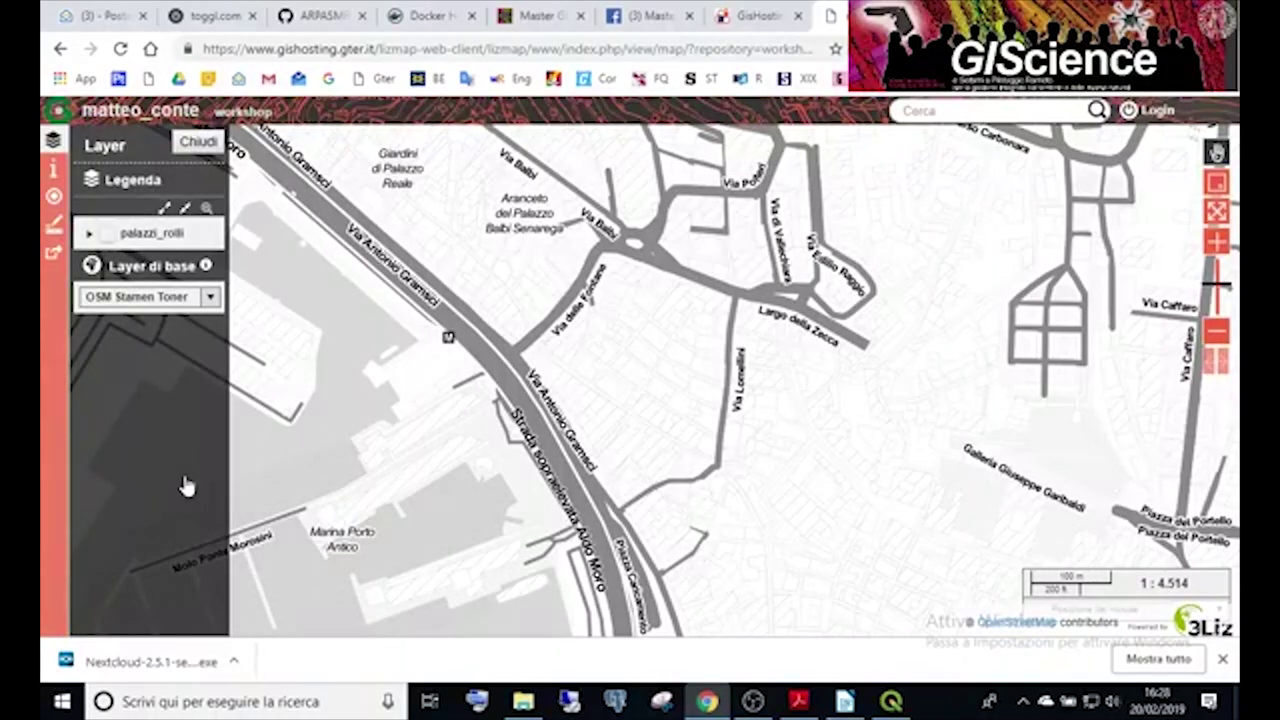
pyautogui.click(109, 236)
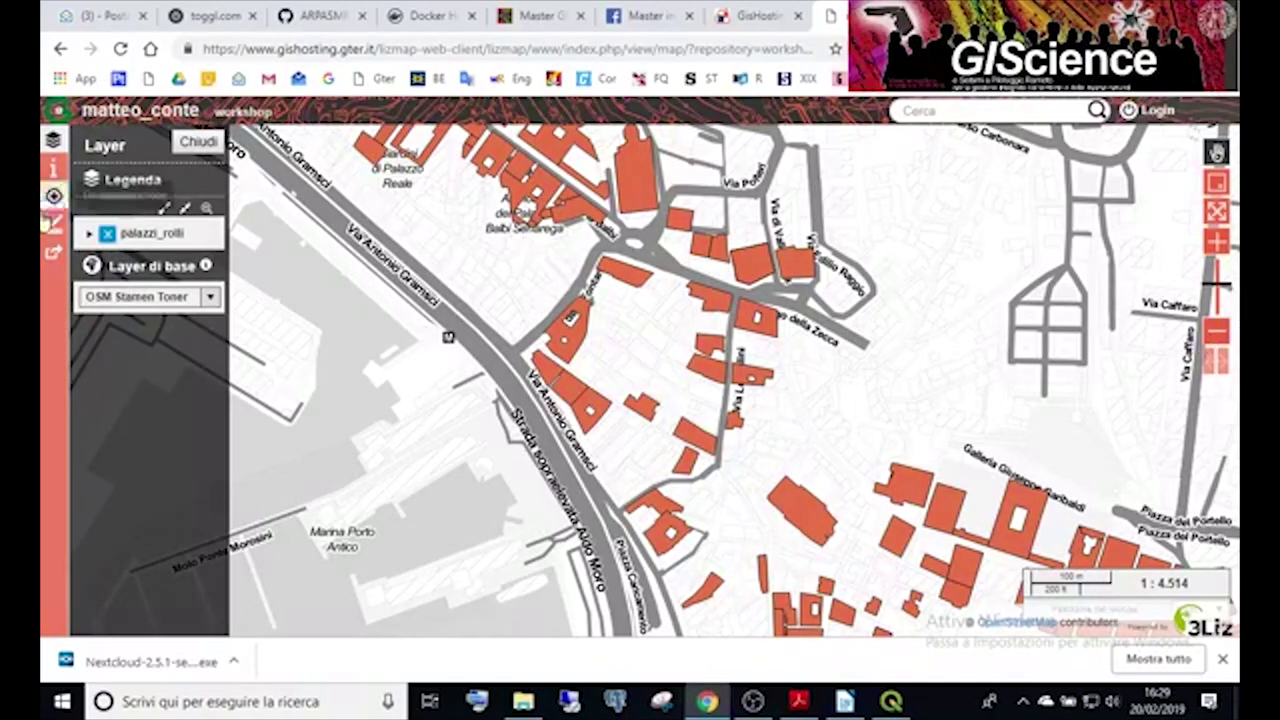
pyautogui.click(206, 298)
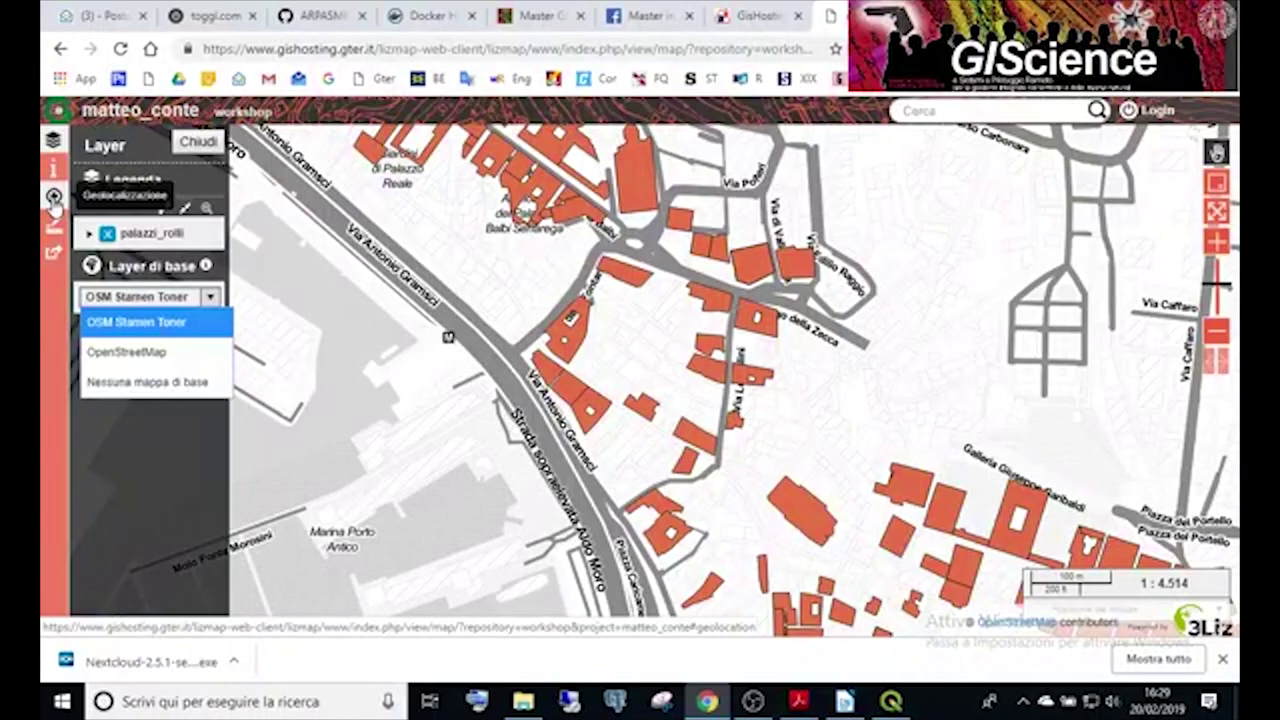
pyautogui.click(63, 52)
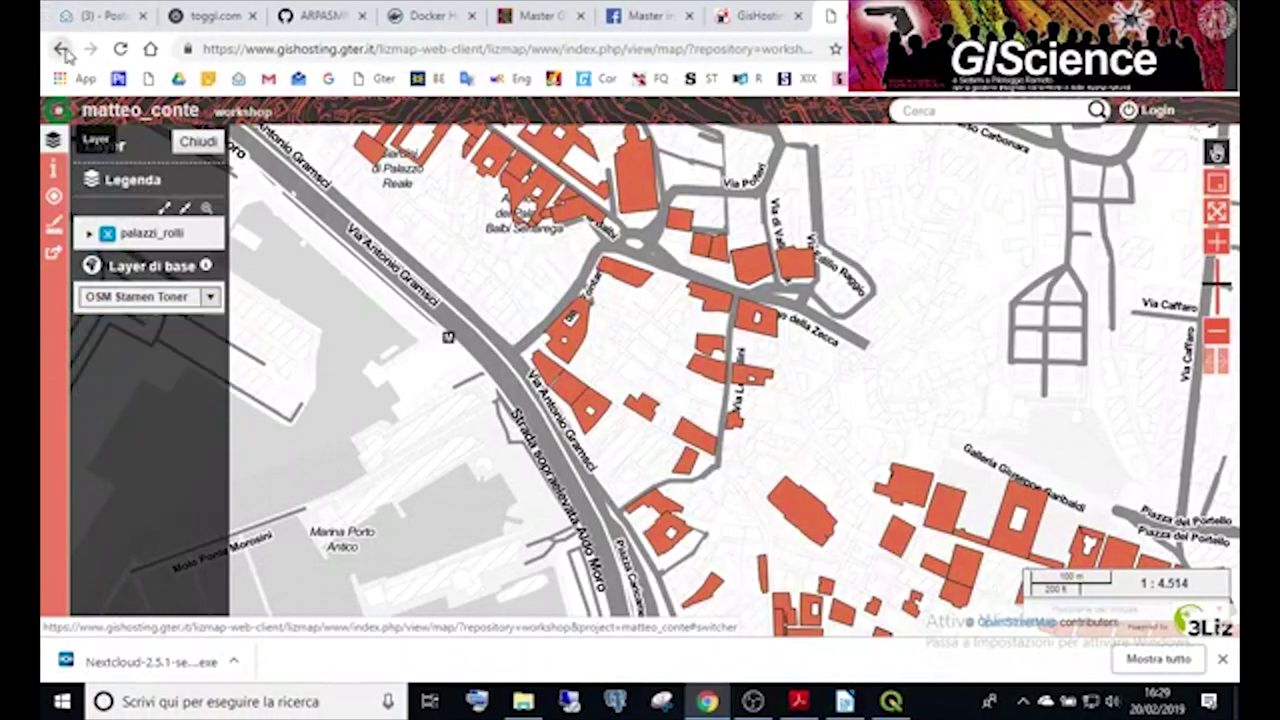
# Return to the workshop map list, browse the published projects and load the map of the project just saved in QGIS.
pyautogui.click(63, 52)
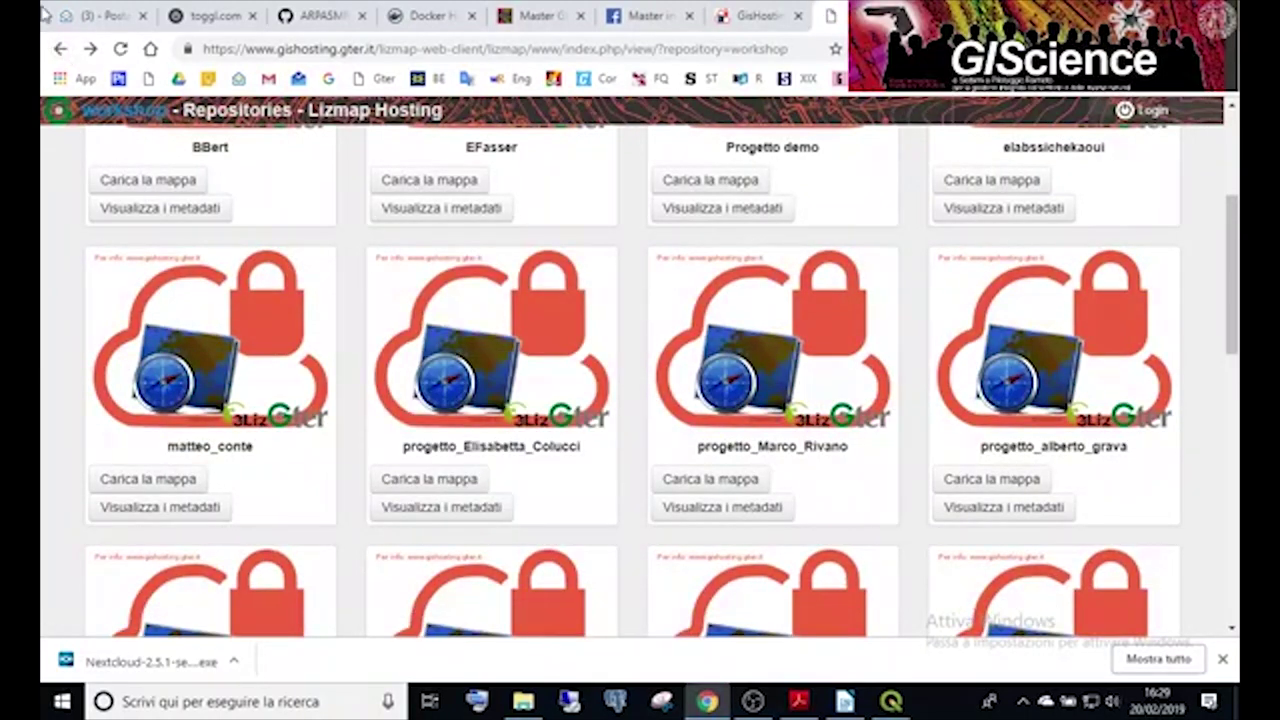
pyautogui.scroll(2, 44, 165)
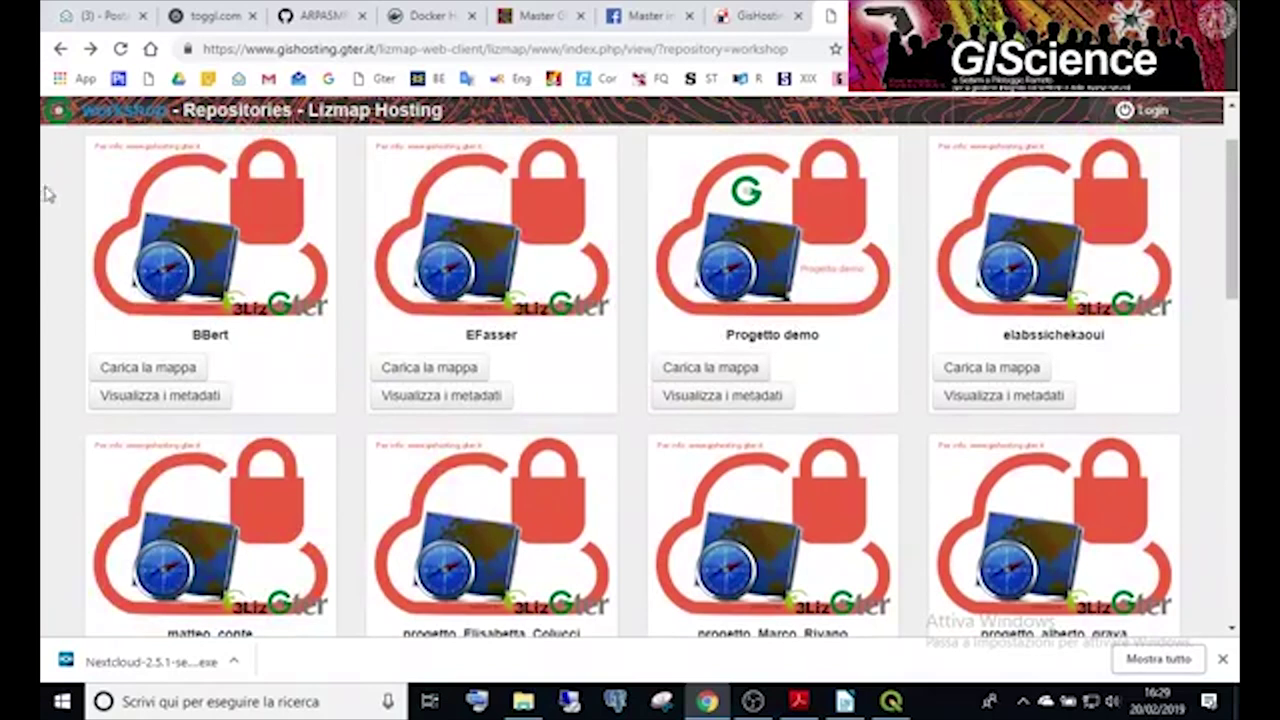
pyautogui.scroll(-2, 566, 309)
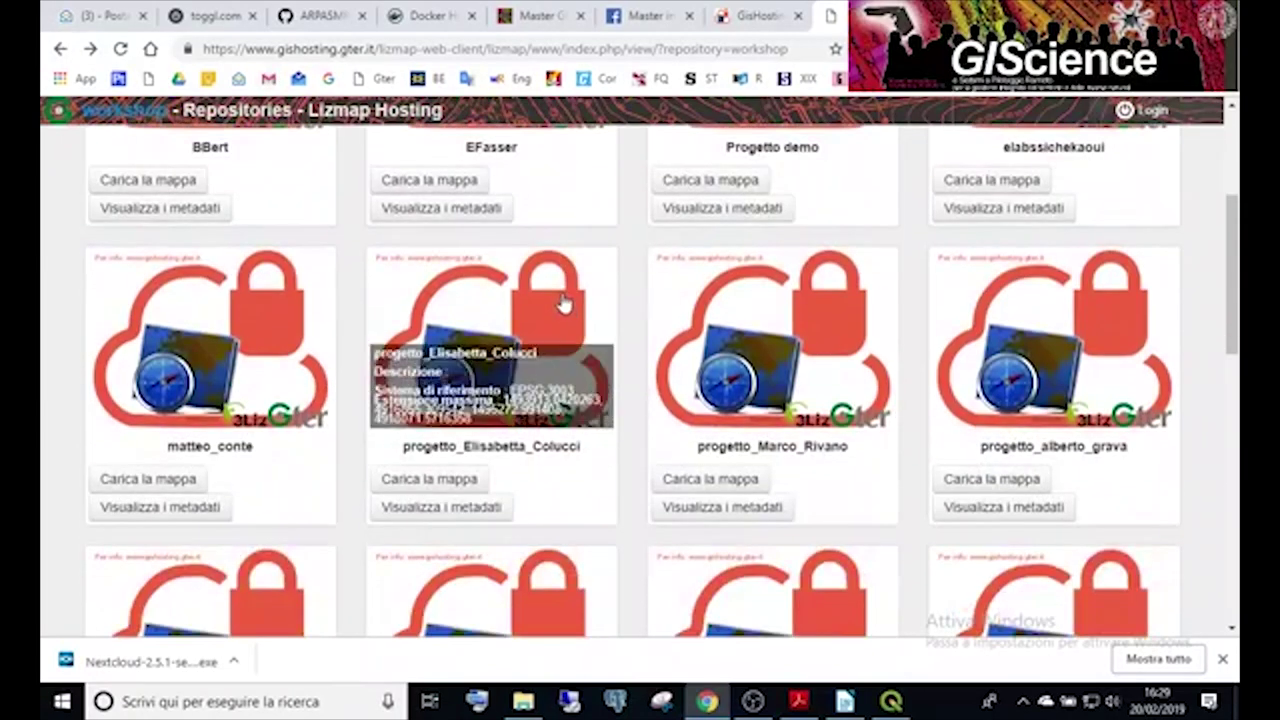
pyautogui.scroll(-3, 560, 300)
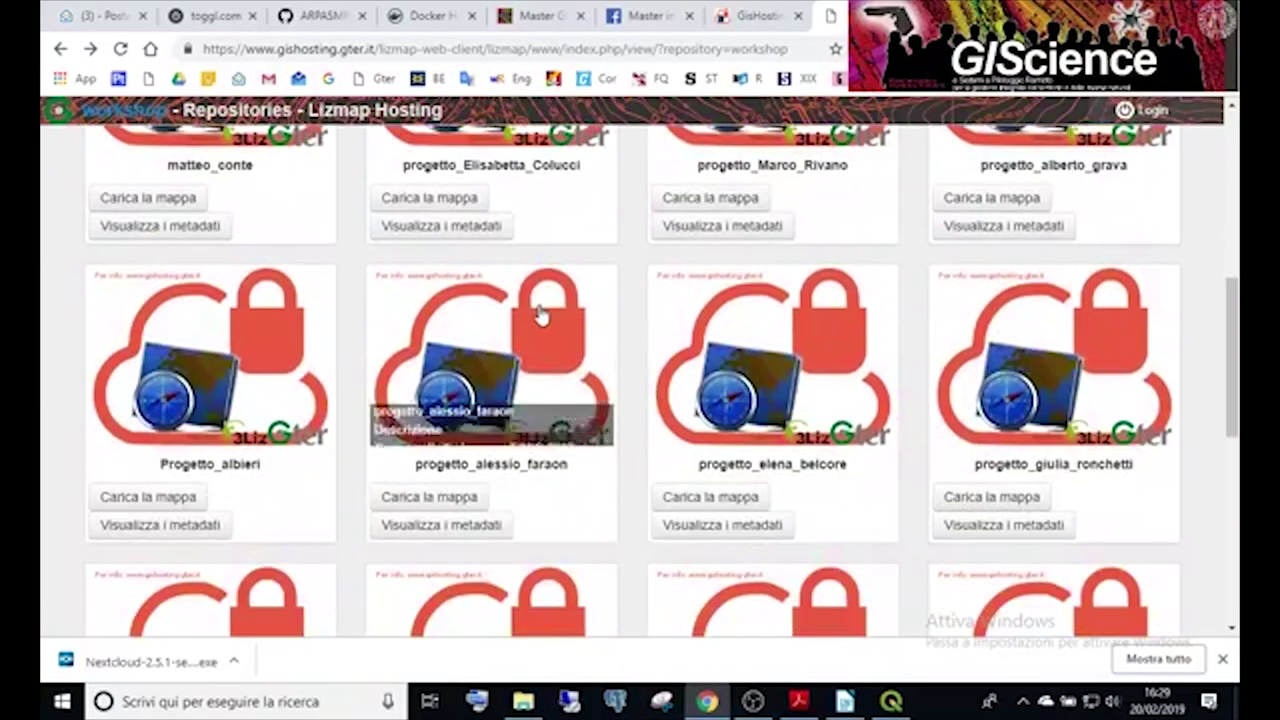
pyautogui.scroll(-3, 540, 315)
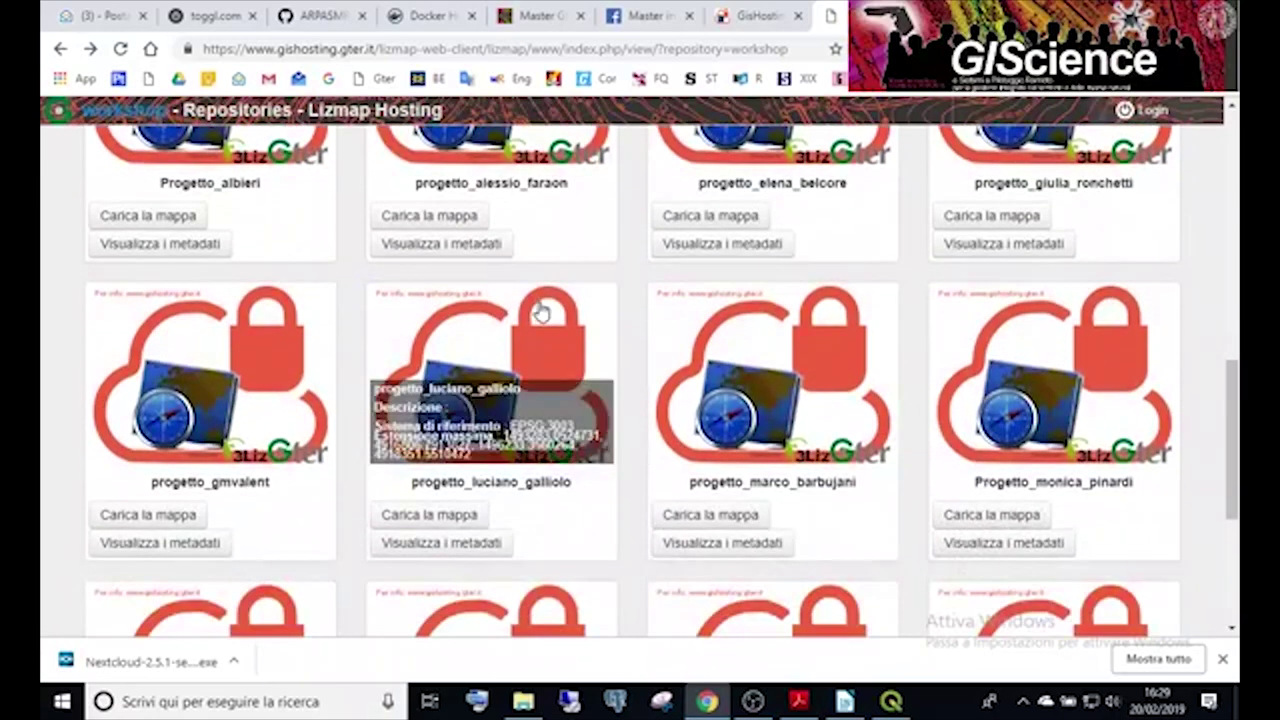
pyautogui.scroll(-3, 540, 313)
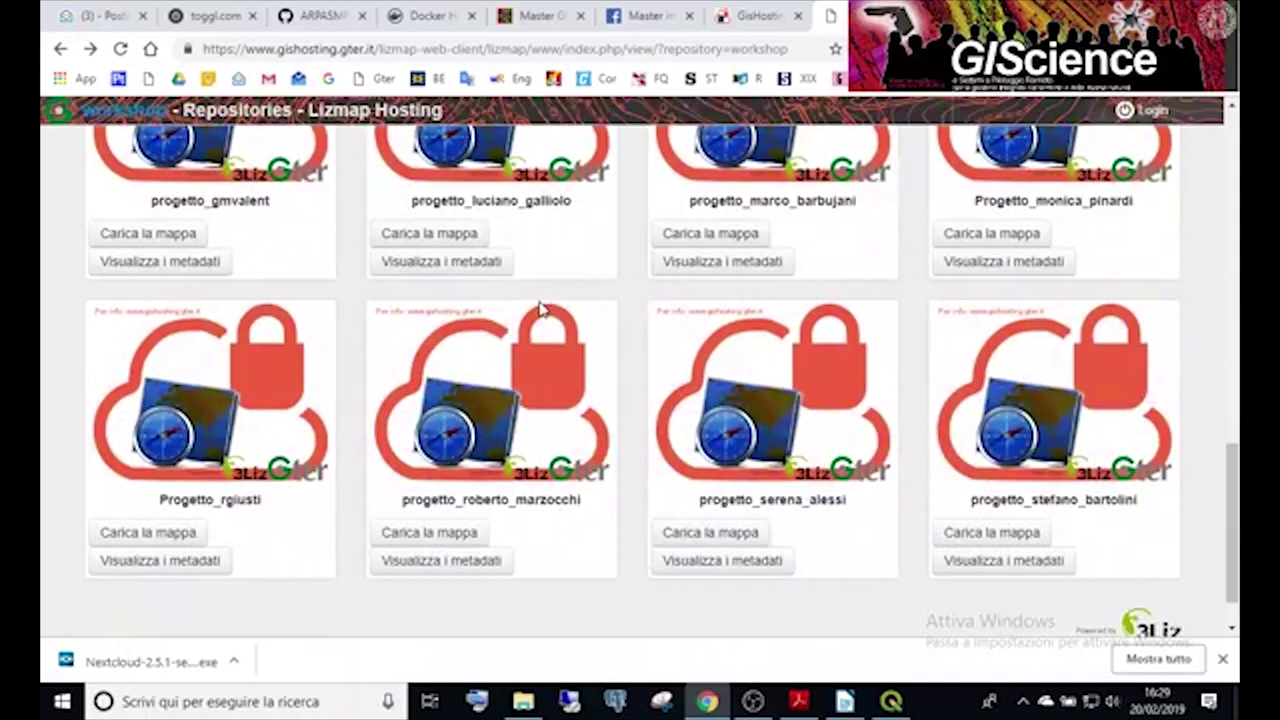
pyautogui.click(441, 532)
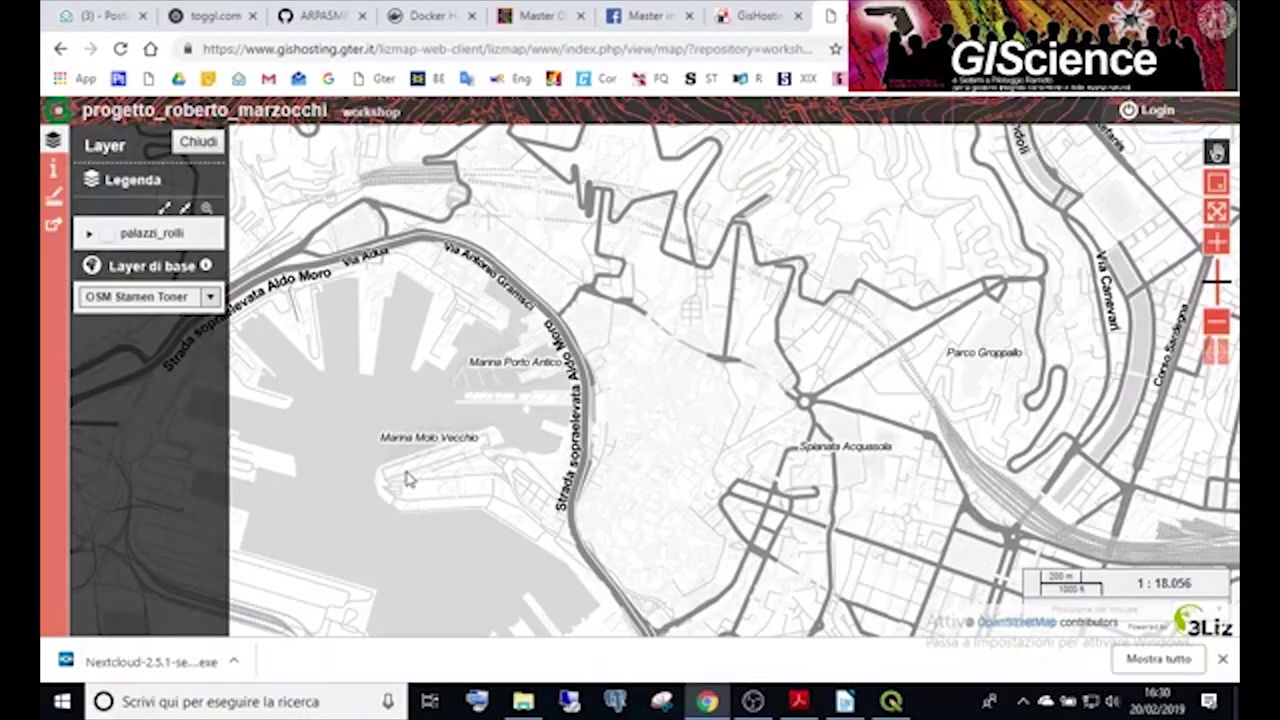
# Show the palazzi_rolli layer on the published map, inspect it at a closer scale and view the map's information.
pyautogui.click(107, 234)
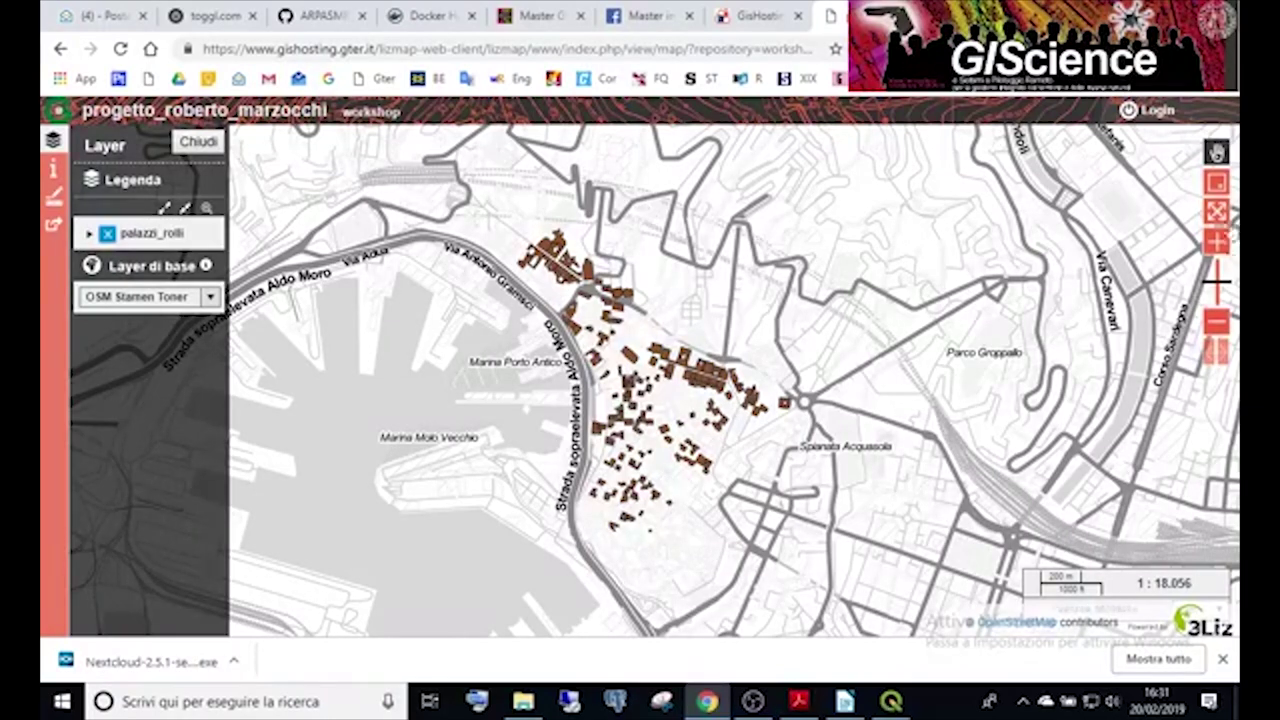
pyautogui.click(1216, 241)
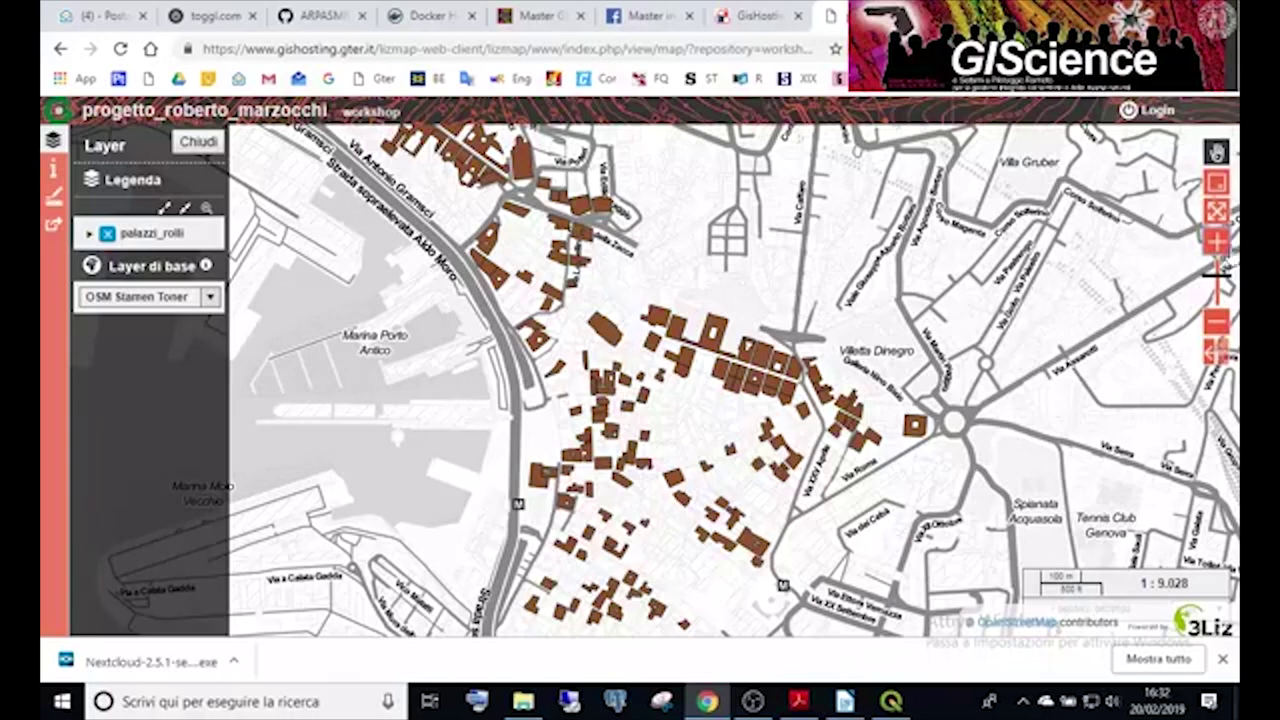
pyautogui.click(1216, 321)
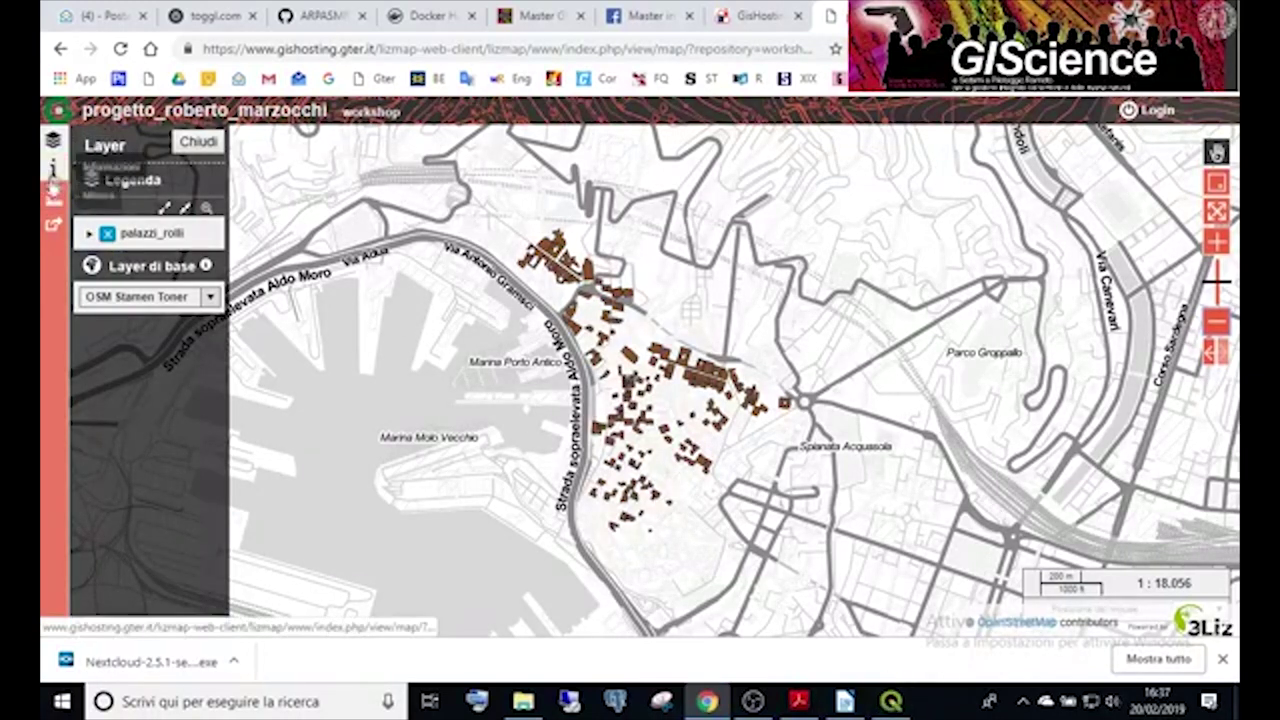
pyautogui.click(54, 172)
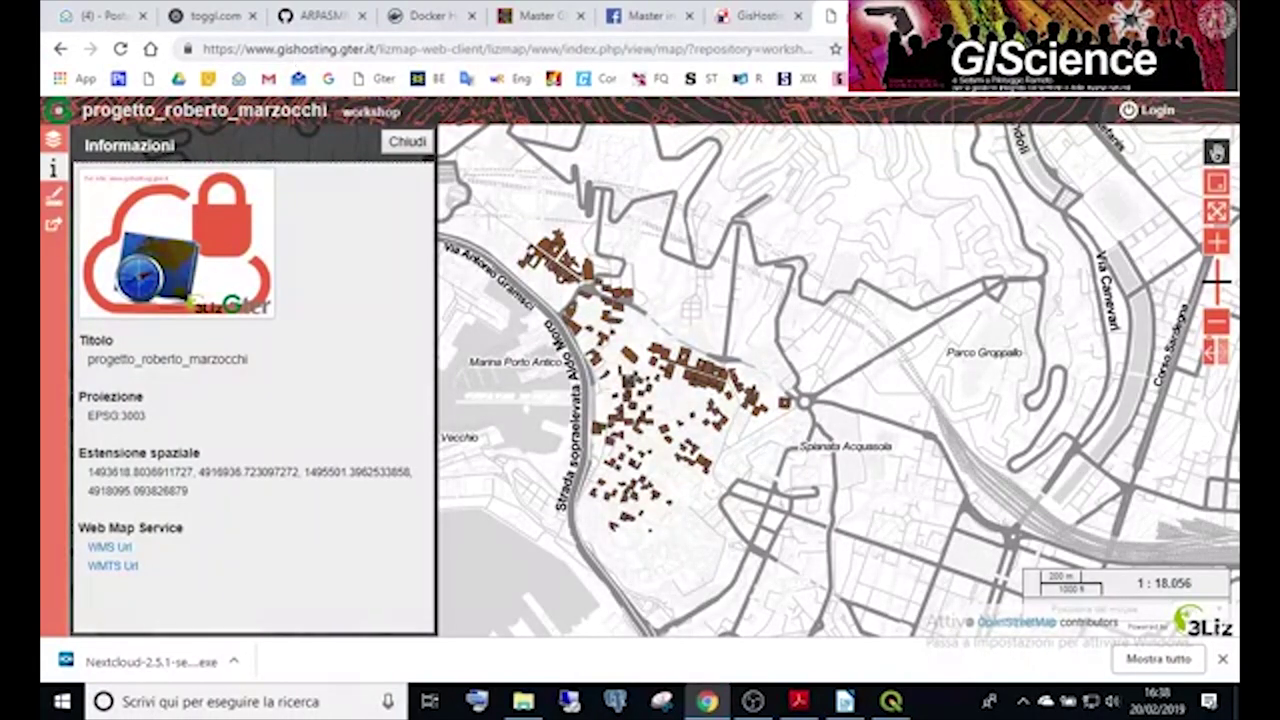
# Switch to QGIS and open the project properties at the QGIS Server settings.
pyautogui.click(707, 700)
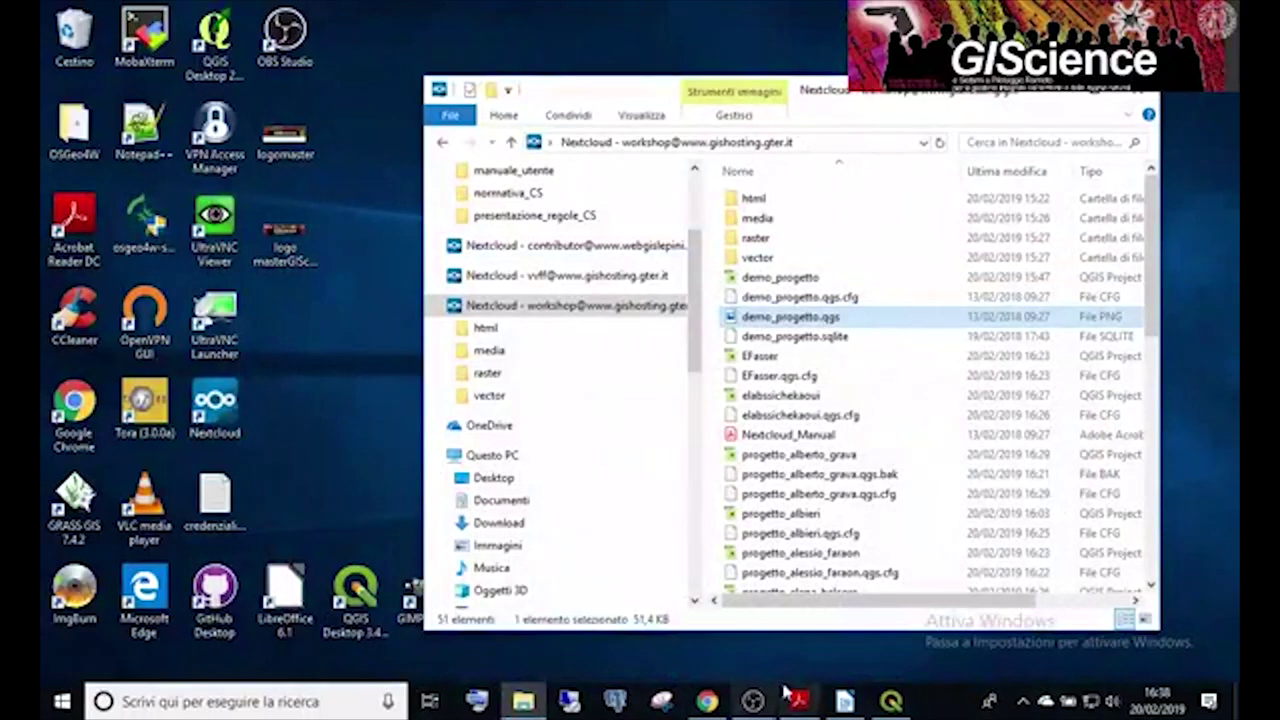
pyautogui.click(890, 700)
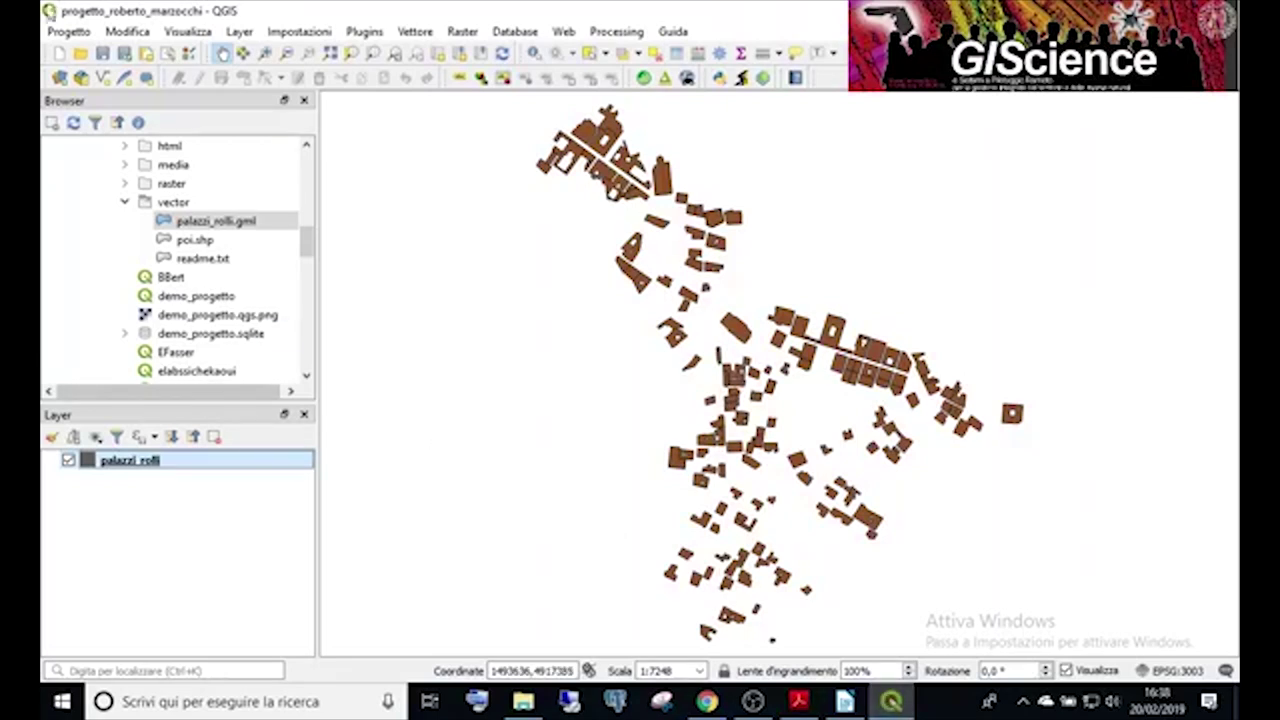
pyautogui.click(66, 33)
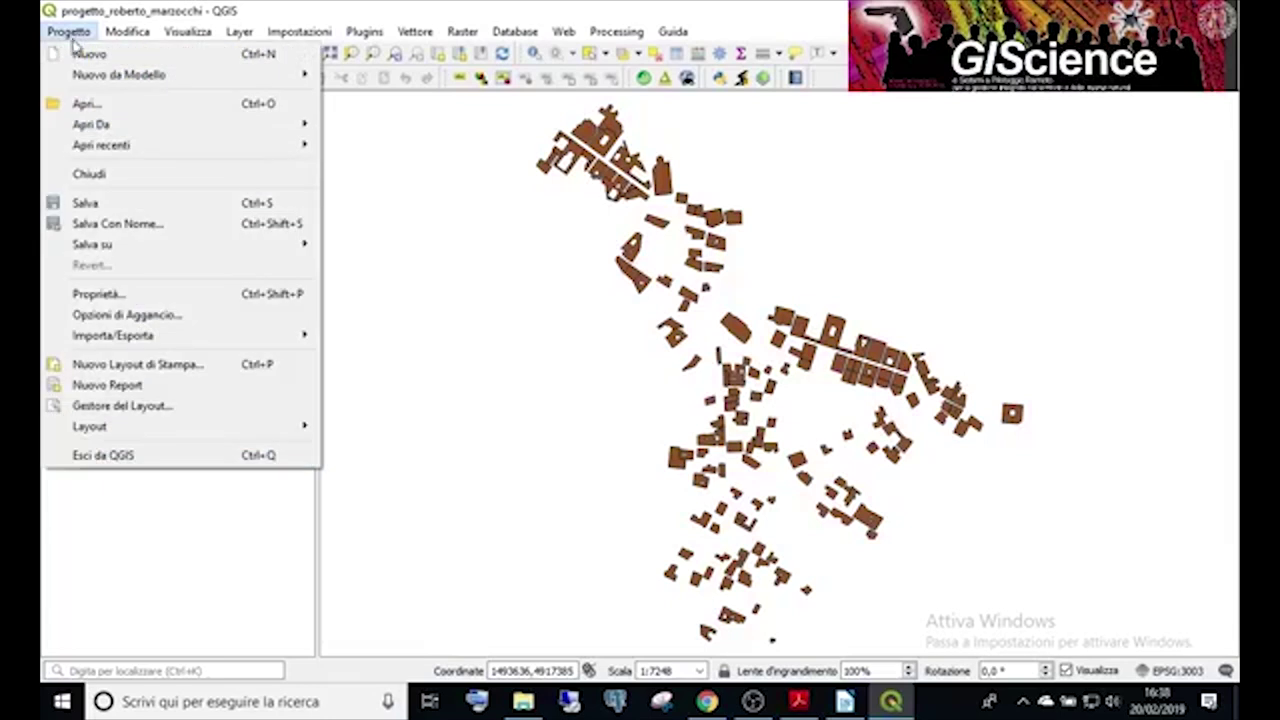
pyautogui.click(178, 292)
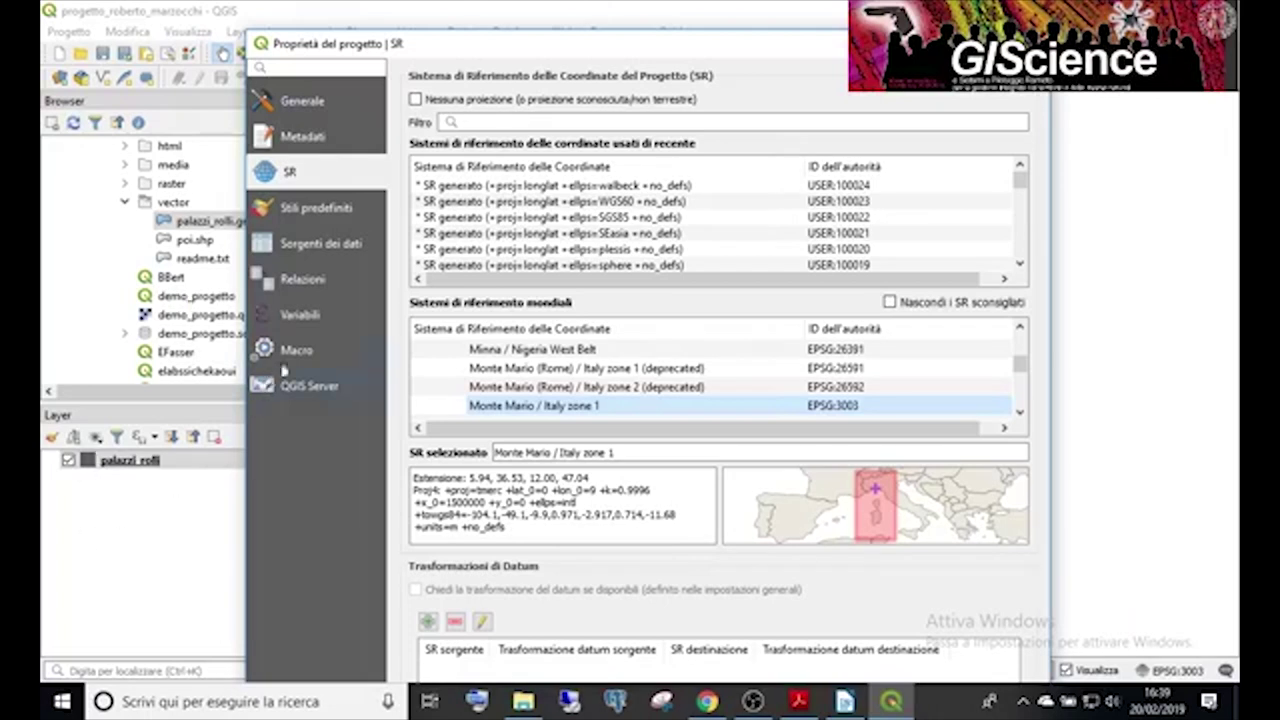
pyautogui.click(304, 386)
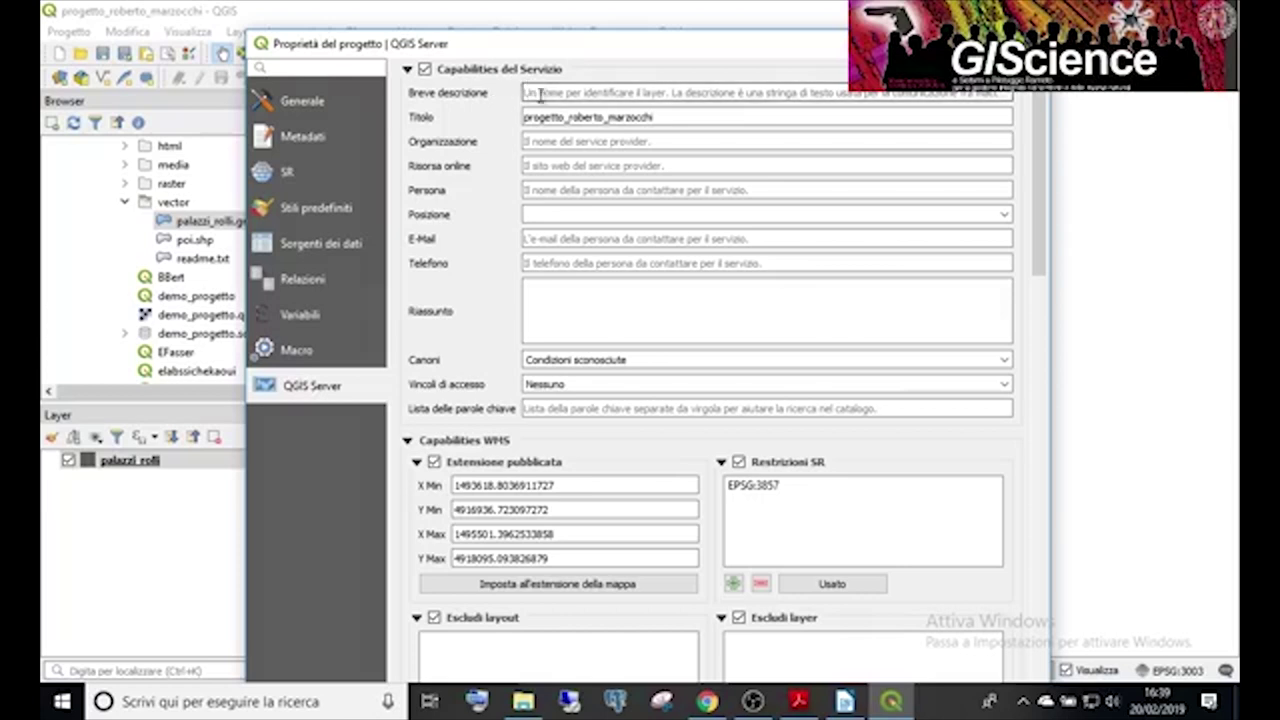
# Capitalise the first letter of the service title so that it begins with "Progetto".
pyautogui.click(613, 118)
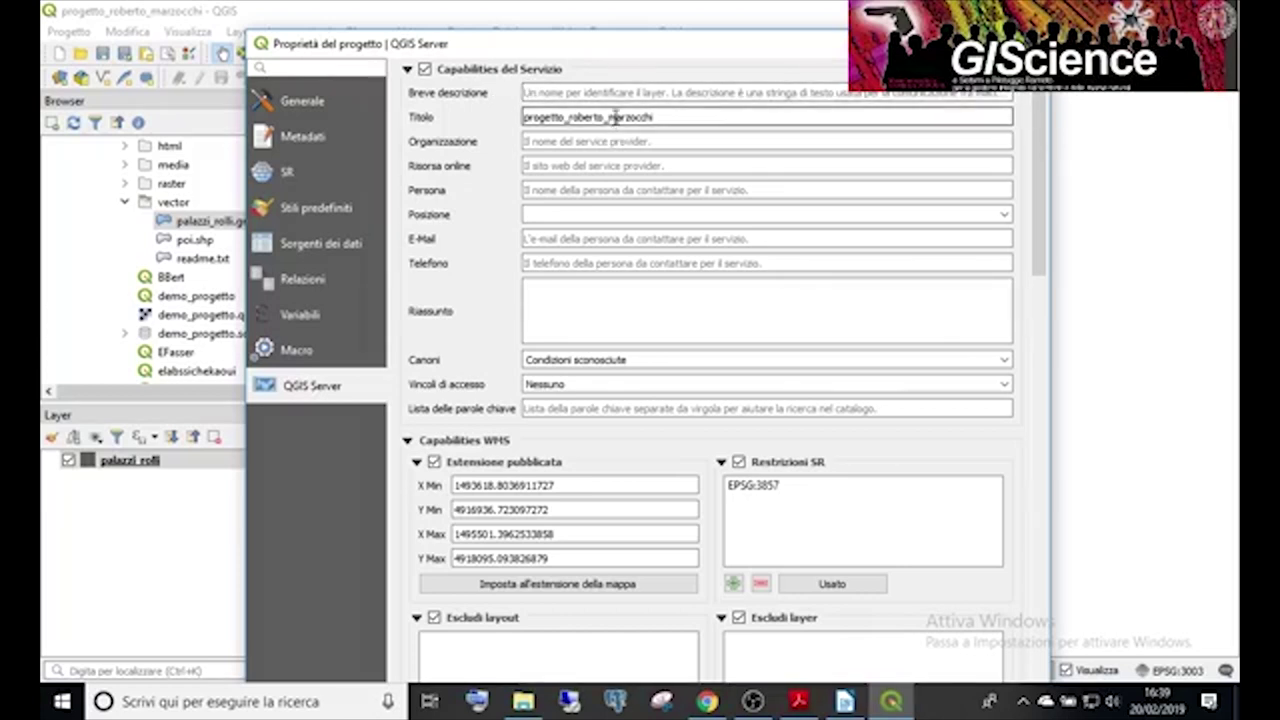
pyautogui.click(527, 117)
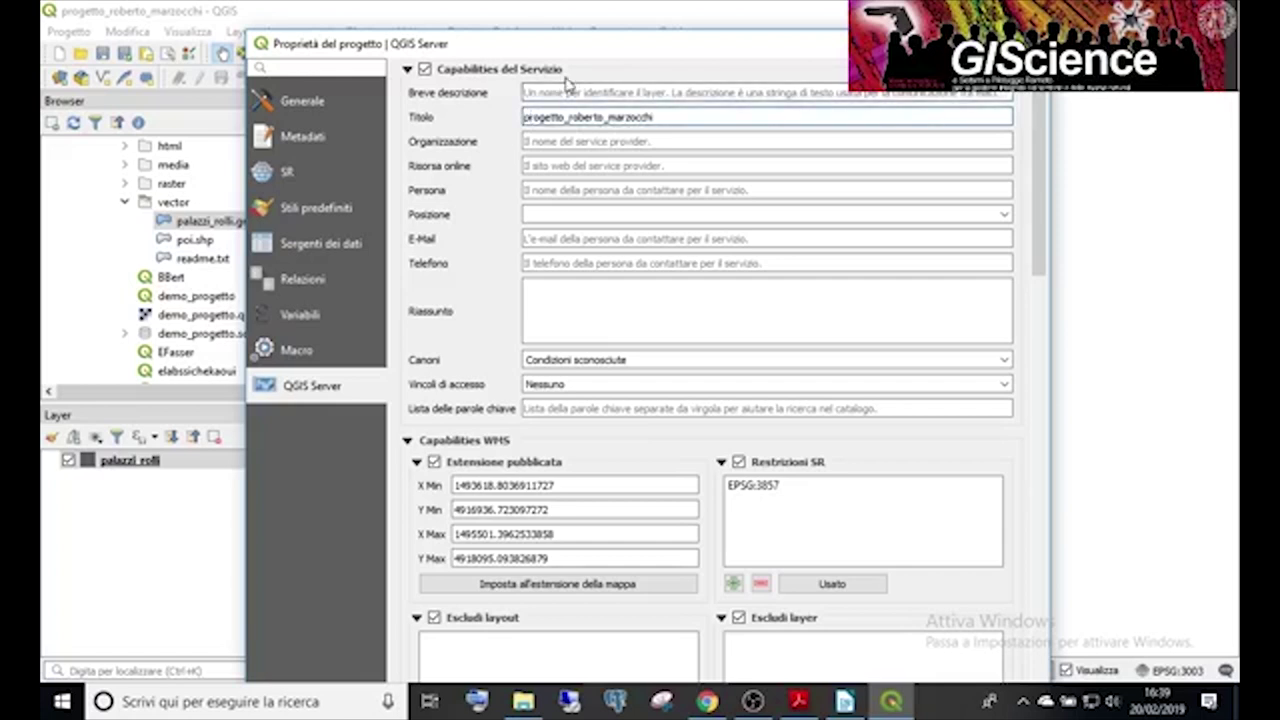
pyautogui.press('Delete')
pyautogui.press('Delete')
pyautogui.write('Pr')
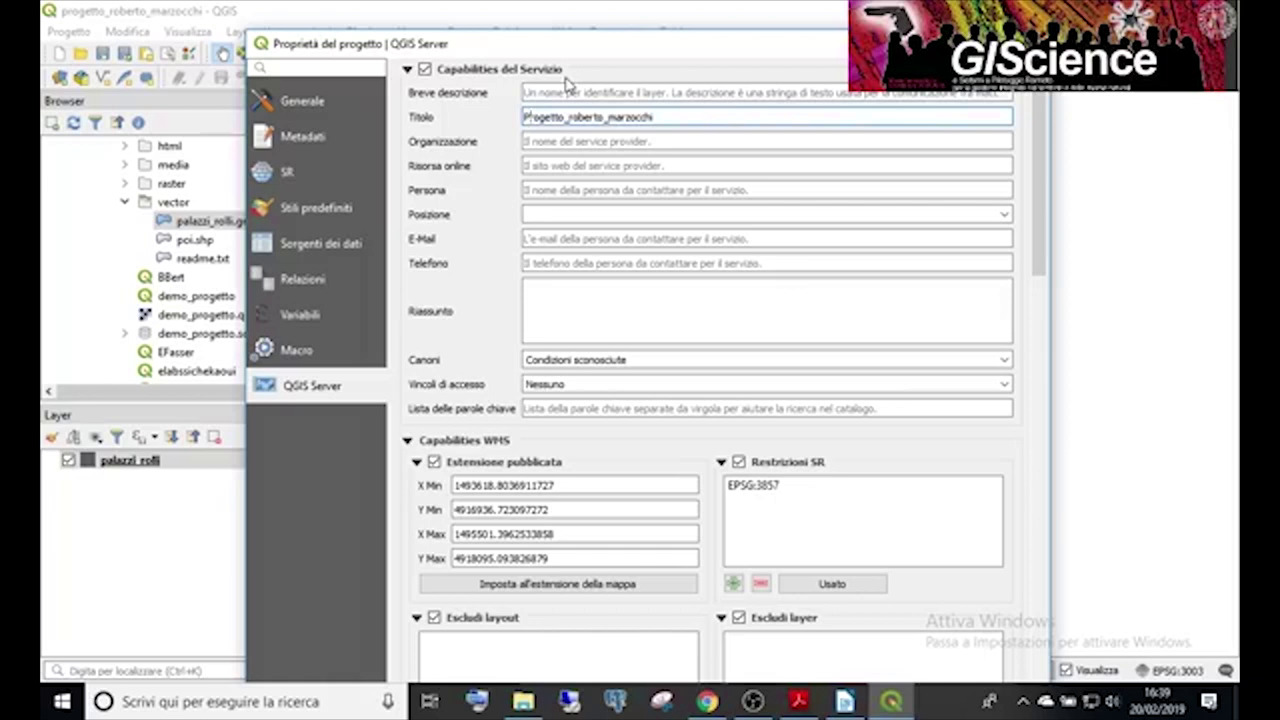
pyautogui.press('Right')
pyautogui.press('Right')
pyautogui.press('Right')
pyautogui.press('Right')
pyautogui.press('Right')
pyautogui.press('Right')
pyautogui.click(566, 82)
pyautogui.click(566, 82)
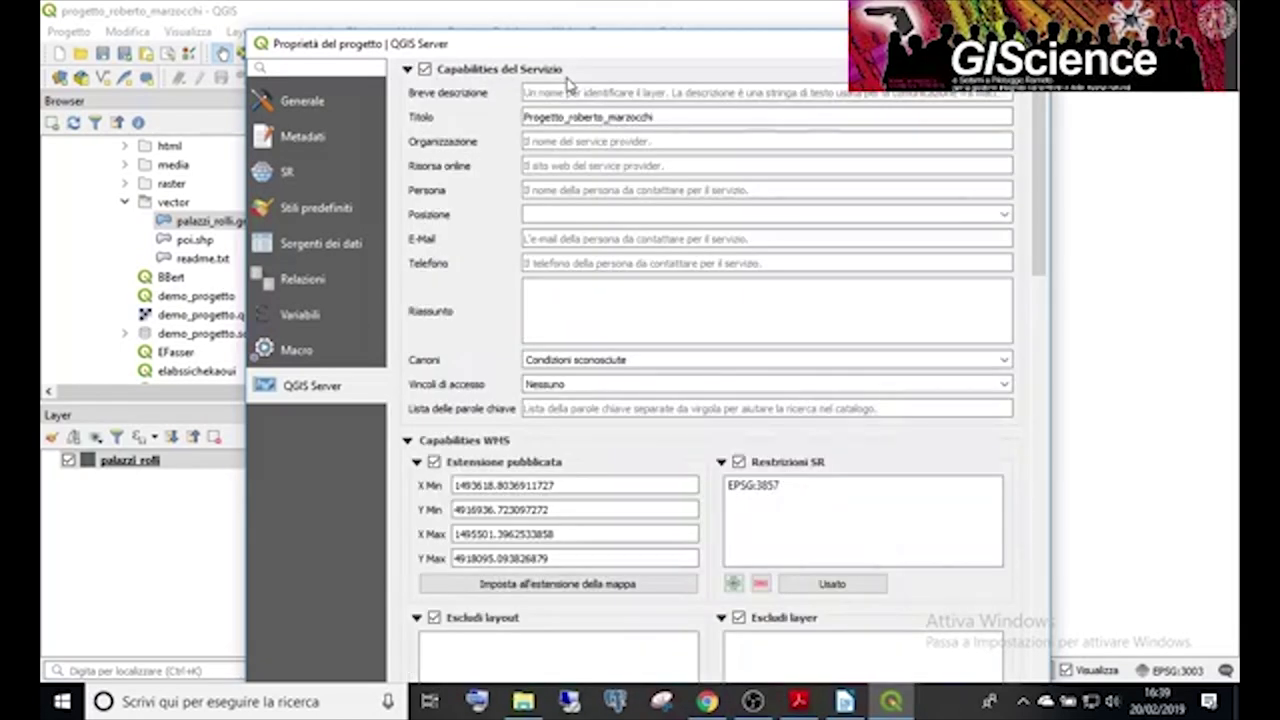
pyautogui.click(567, 82)
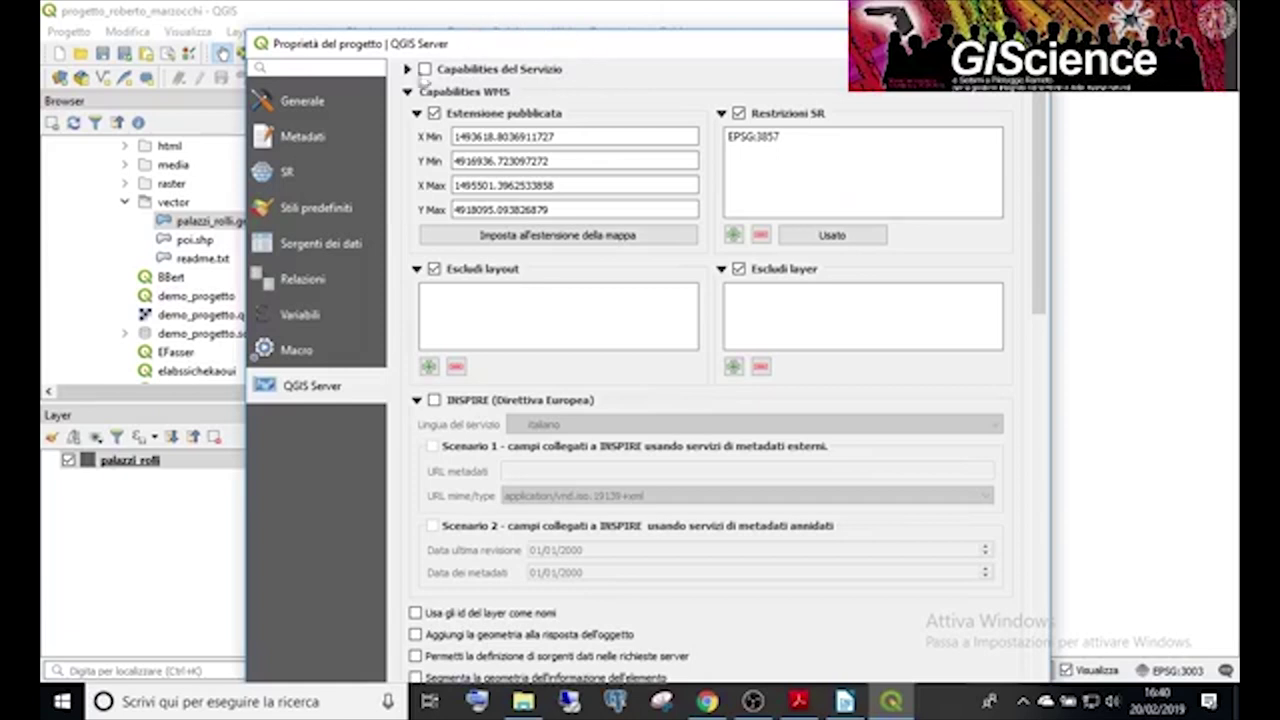
pyautogui.click(423, 71)
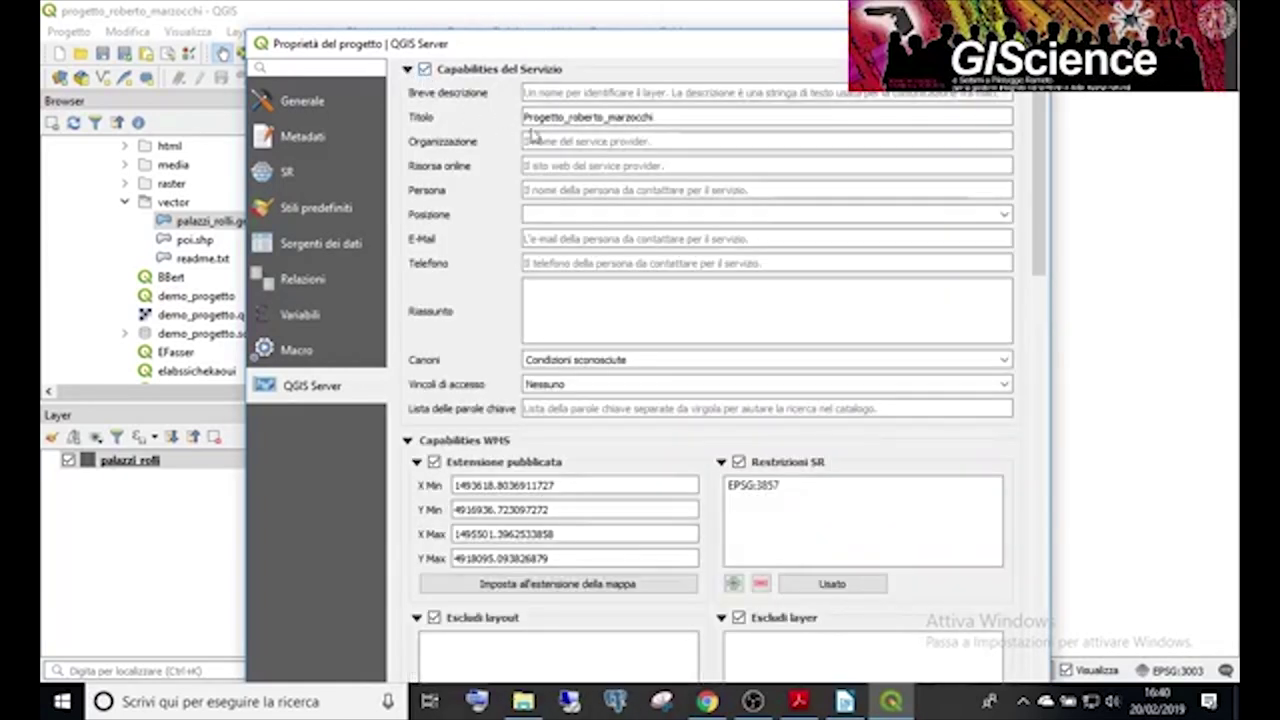
# Change the service title to "Progetto dei Rolli" followed by the author's full name in parentheses, replacing the underscores with spaces.
pyautogui.click(568, 117)
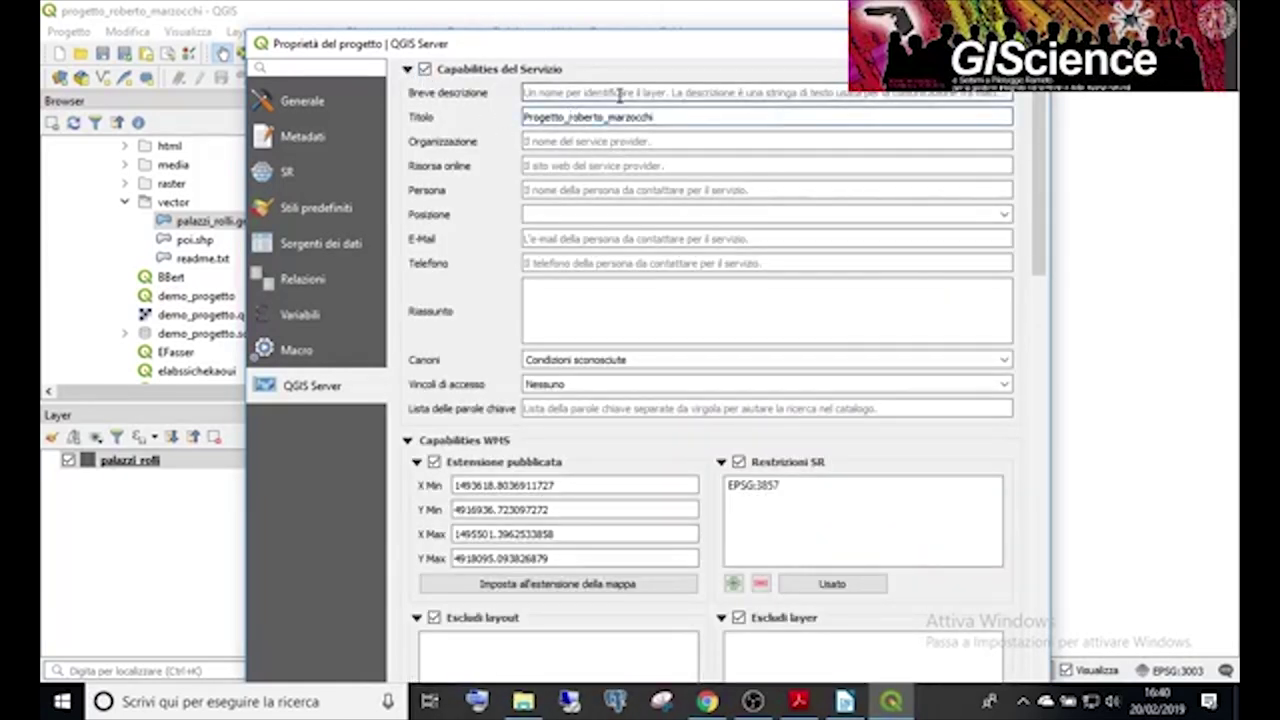
pyautogui.write('dei_')
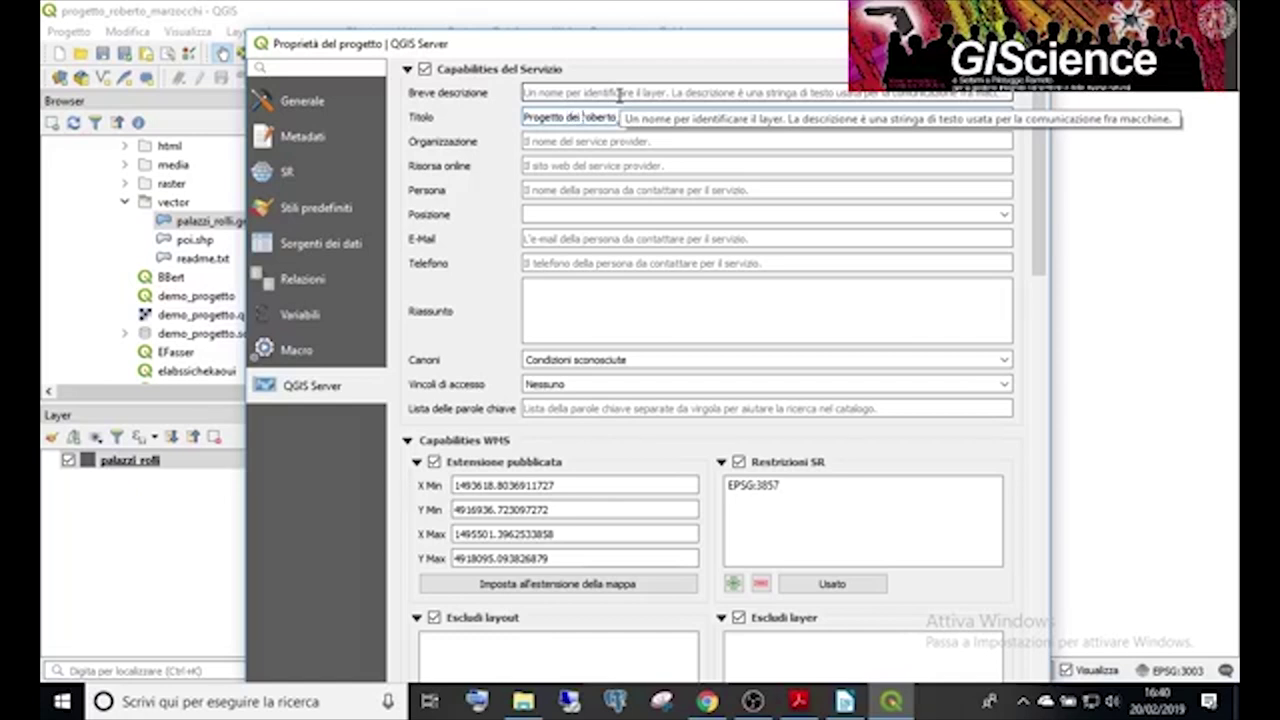
pyautogui.write('Rolli_(')
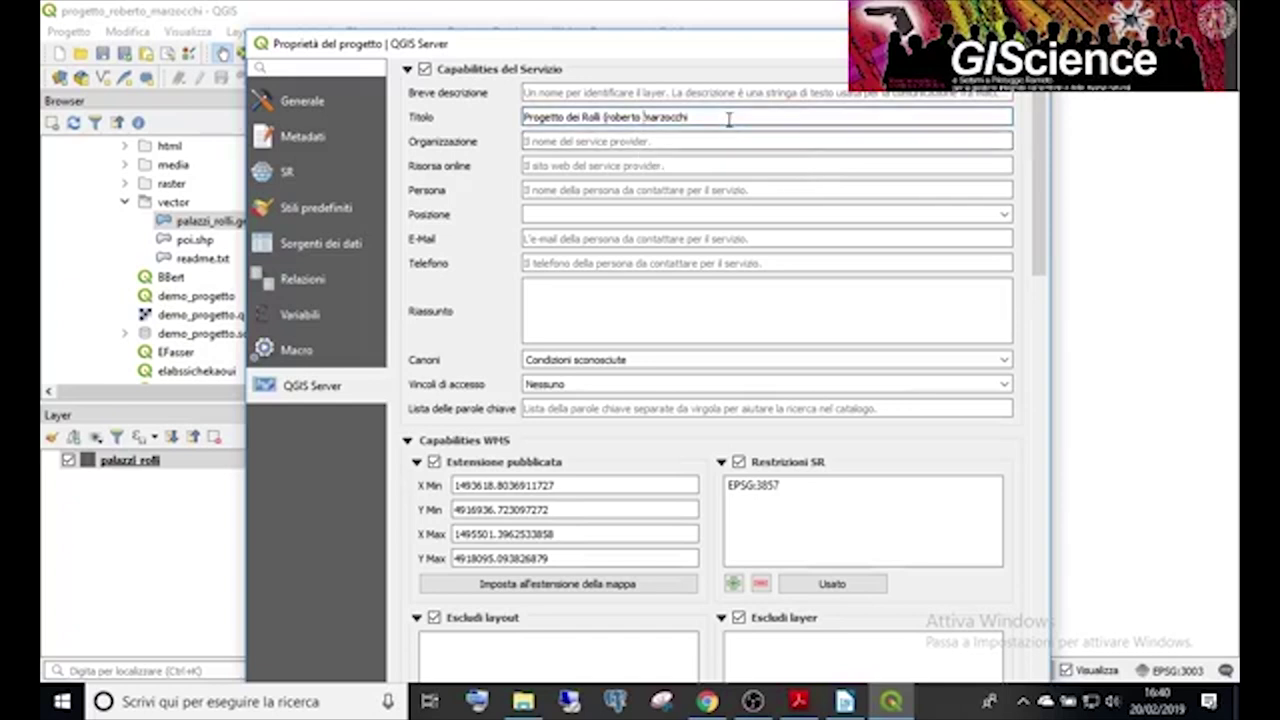
pyautogui.write(')')
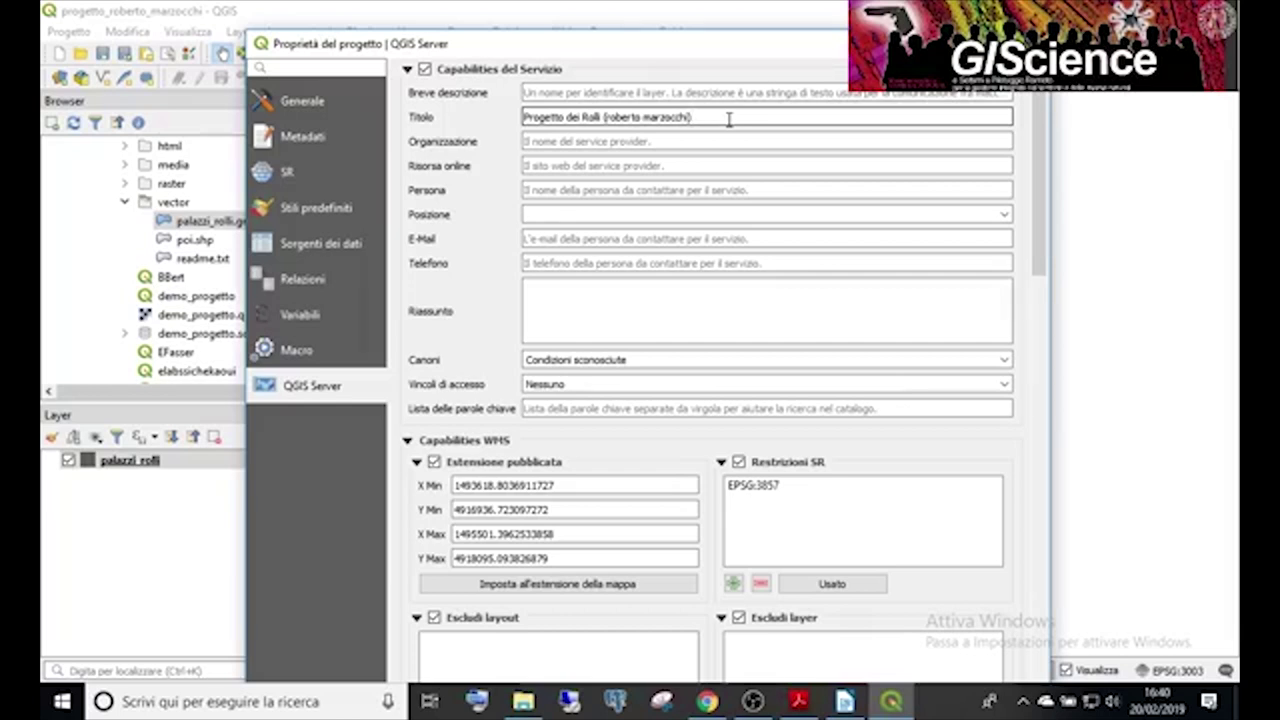
# Enter "Ditta srl" as the service's organisation and "blabala" as its abstract.
pyautogui.click(576, 141)
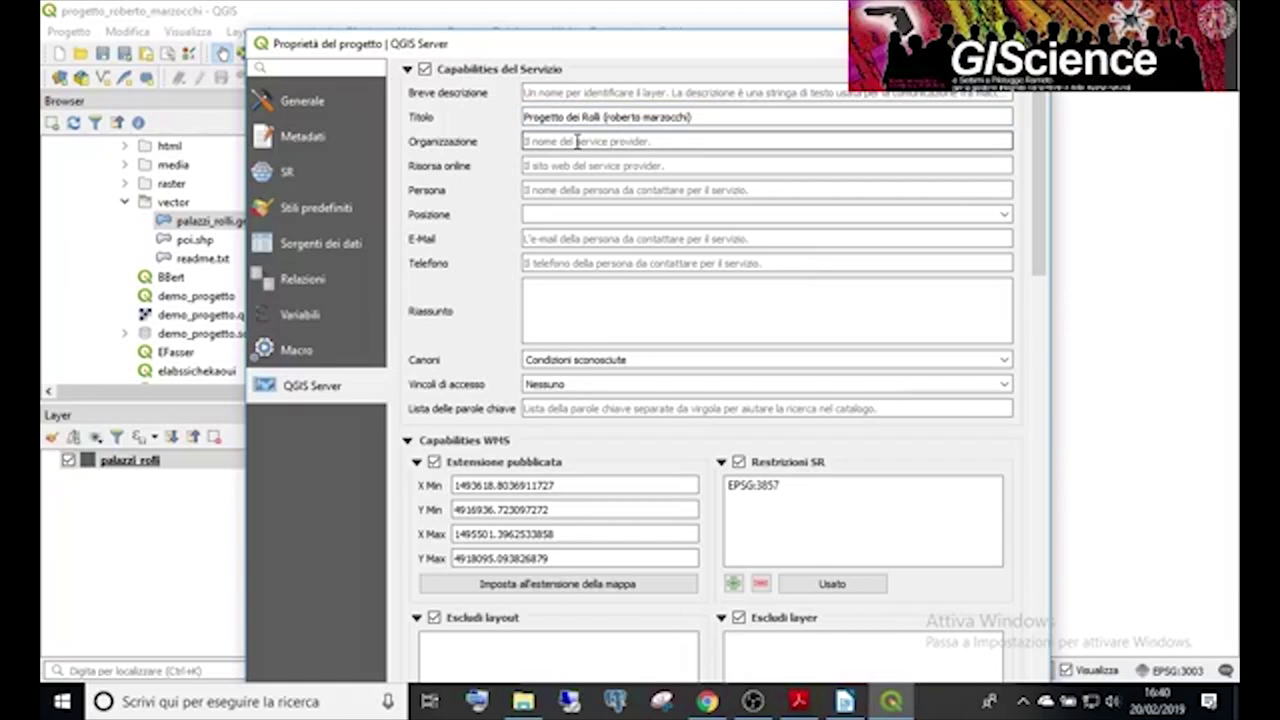
pyautogui.write('Ditta srl')
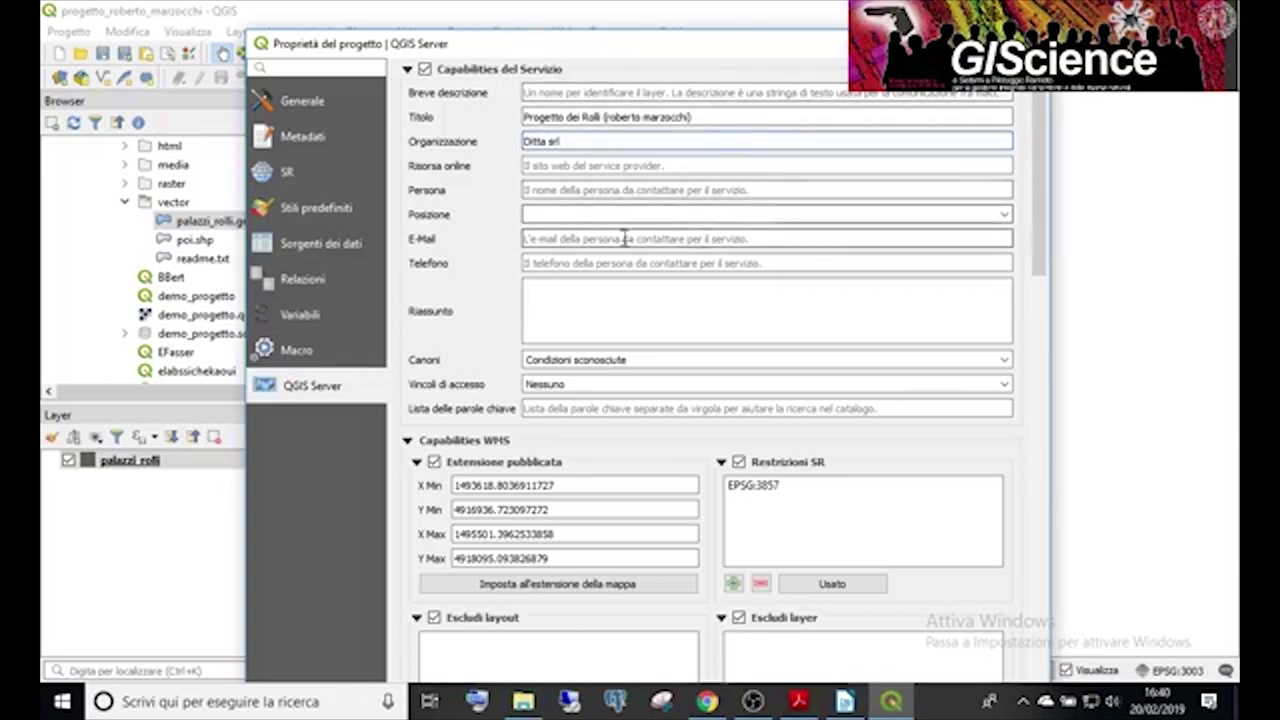
pyautogui.click(560, 308)
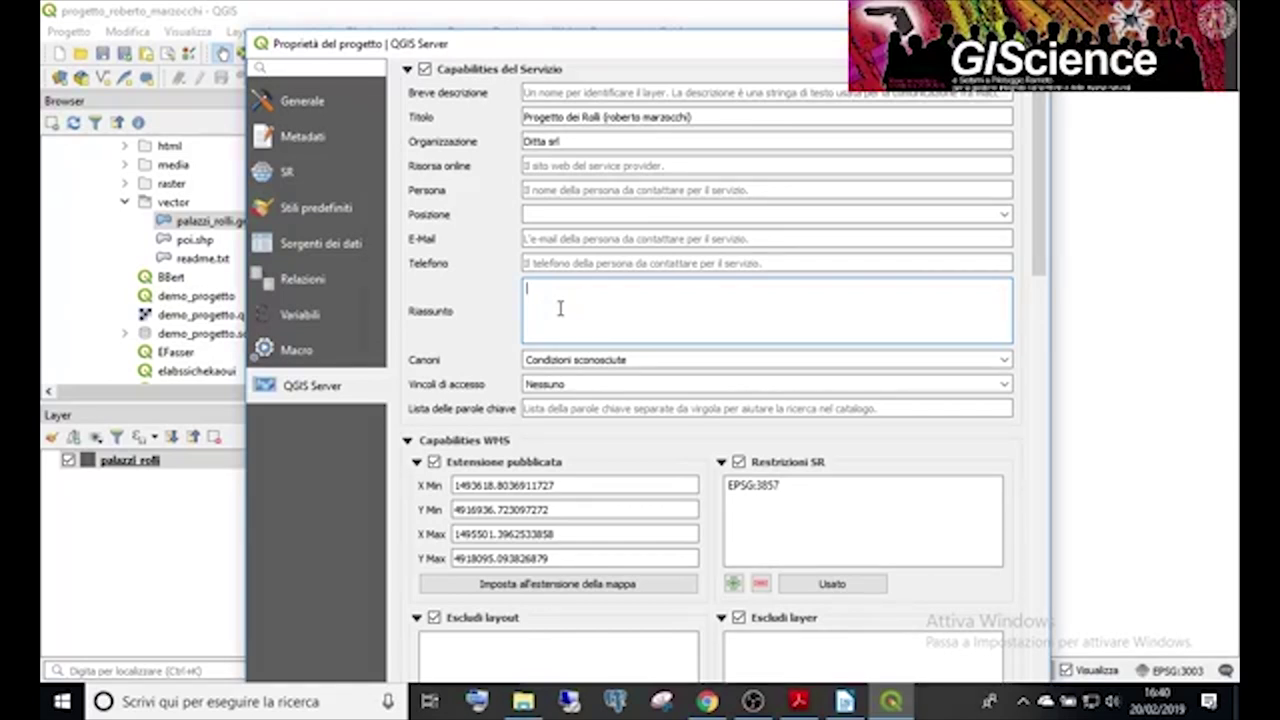
pyautogui.write('blabala')
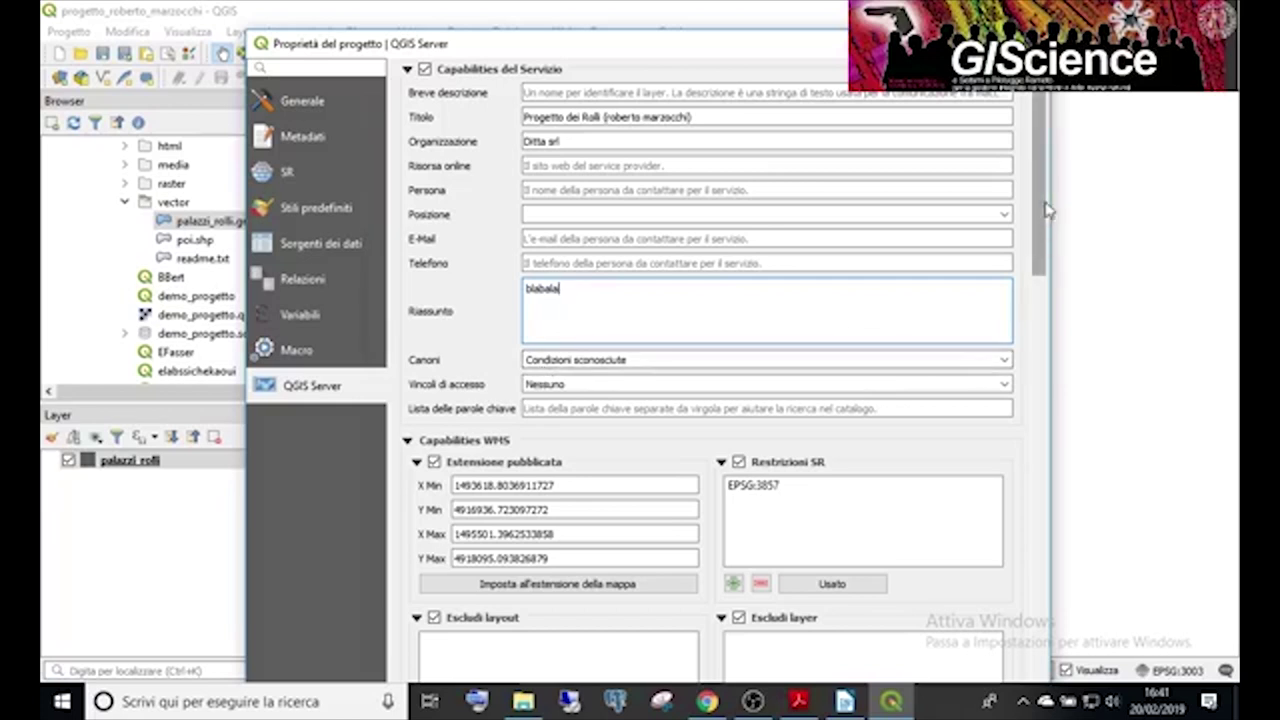
# Start adding a coordinate system to the WMS SR restrictions and filter the available systems by 3003.
pyautogui.moveTo(1043, 206); pyautogui.dragTo(1037, 322)
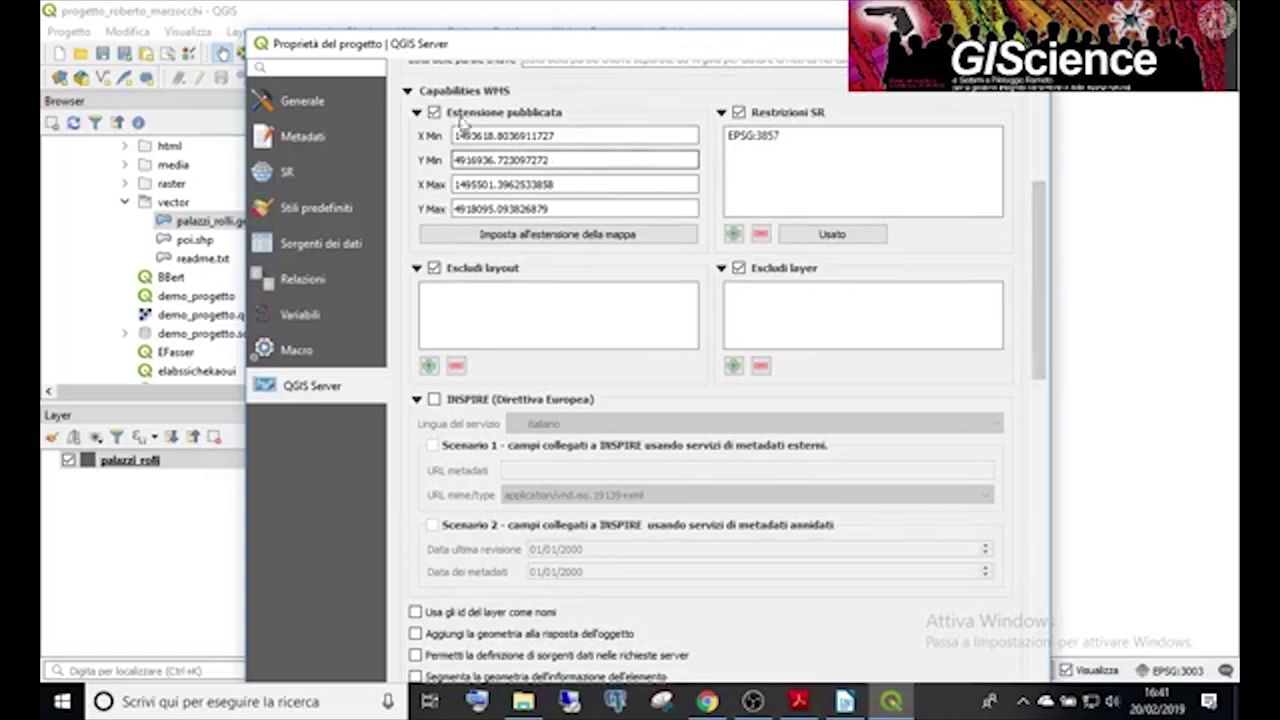
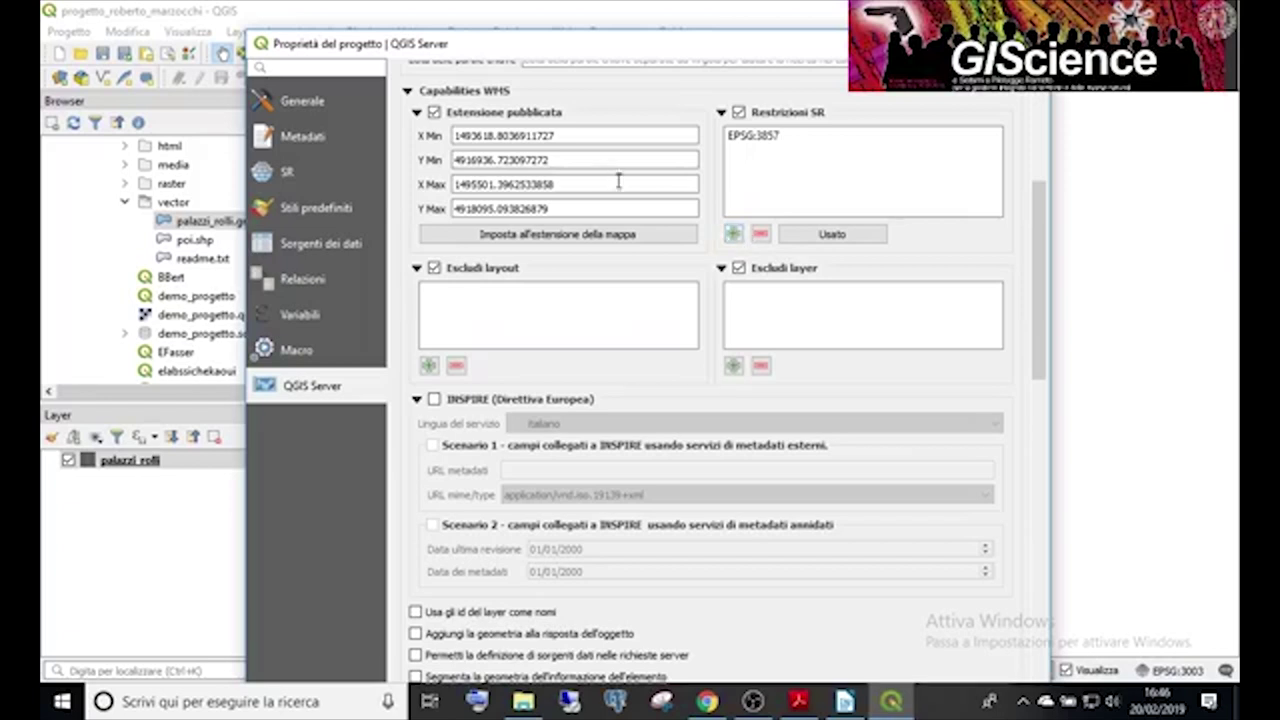
pyautogui.click(737, 240)
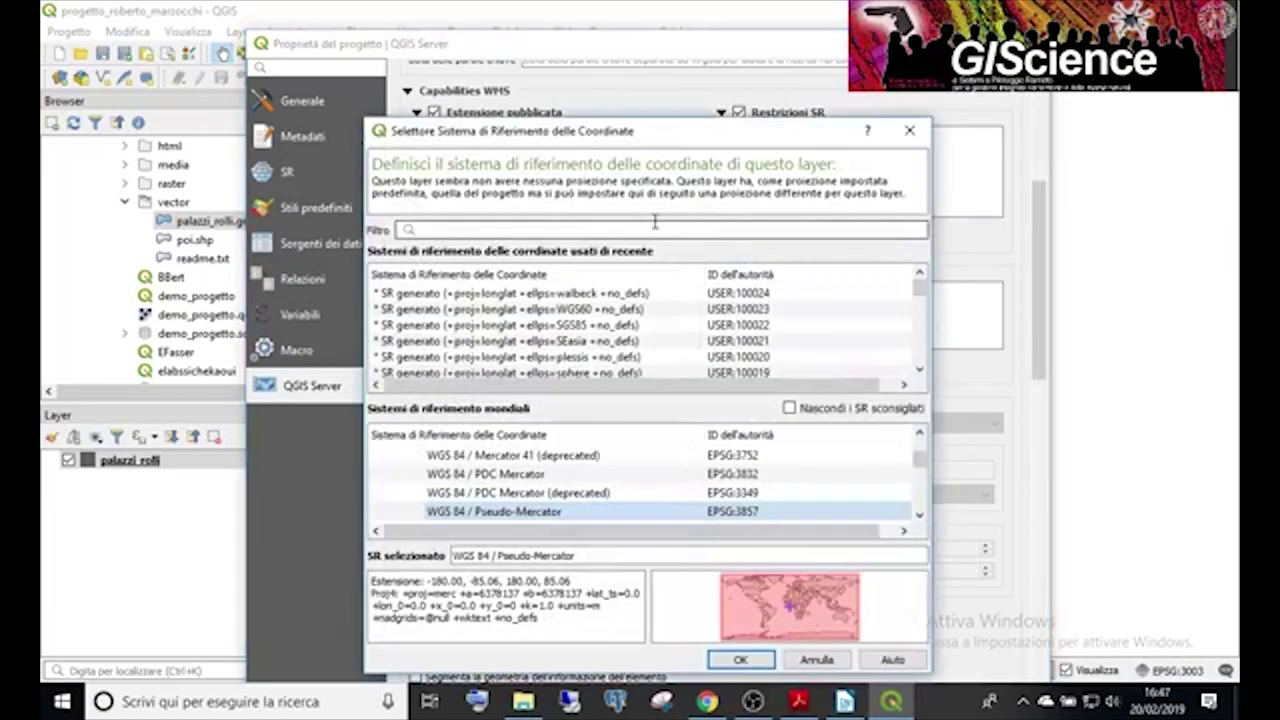
pyautogui.click(572, 229)
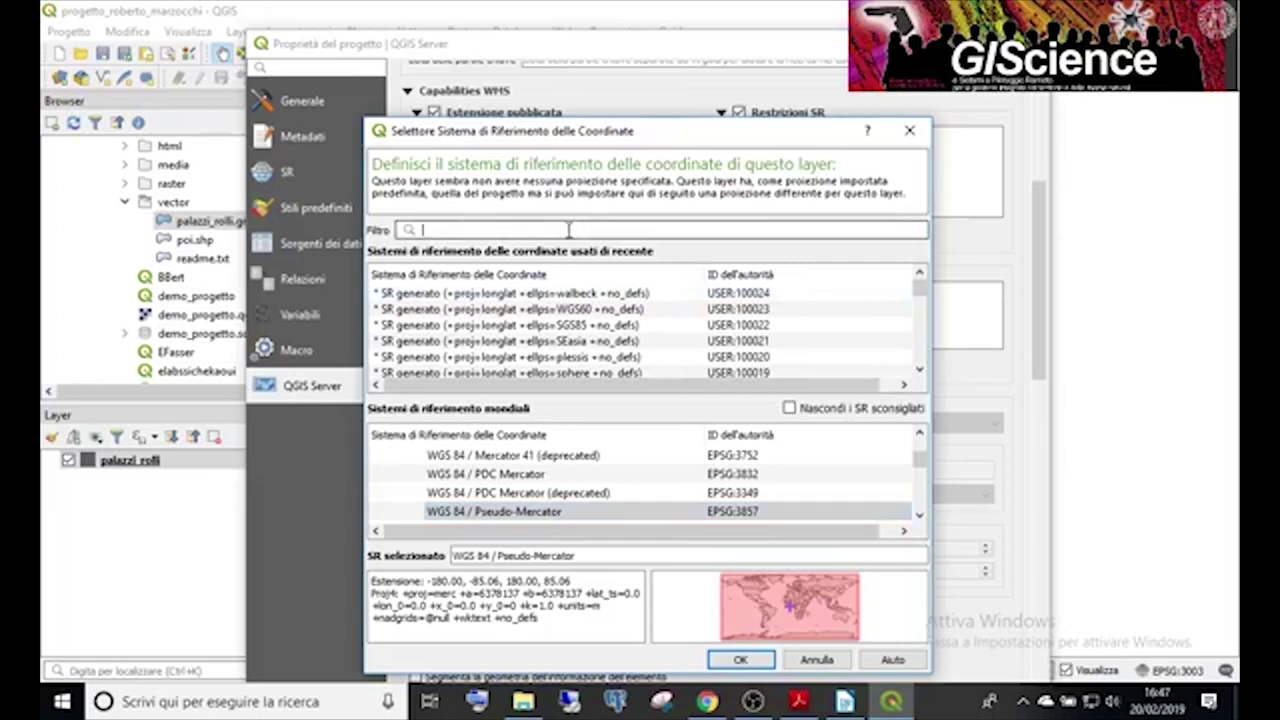
pyautogui.write('3003')
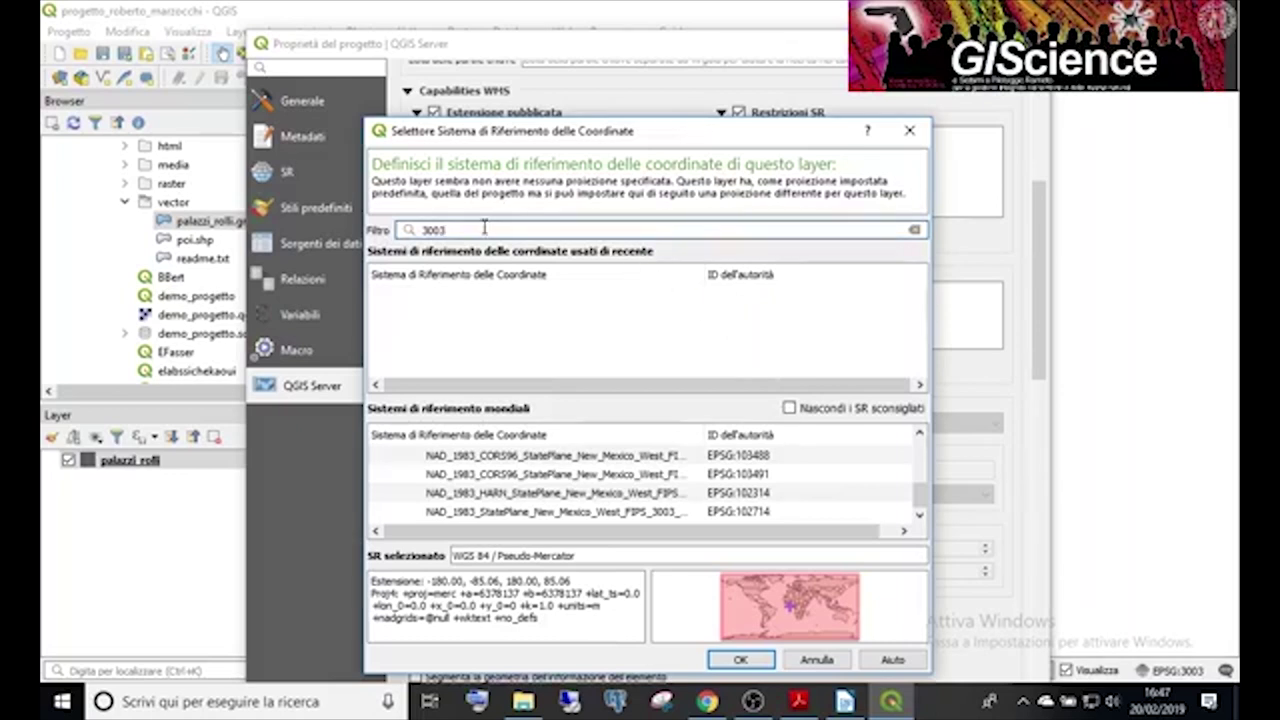
# Filter the coordinate systems by "roma" instead and look through the matching entries.
pyautogui.press('BackSpace')
pyautogui.press('BackSpace')
pyautogui.press('BackSpace')
pyautogui.press('BackSpace')
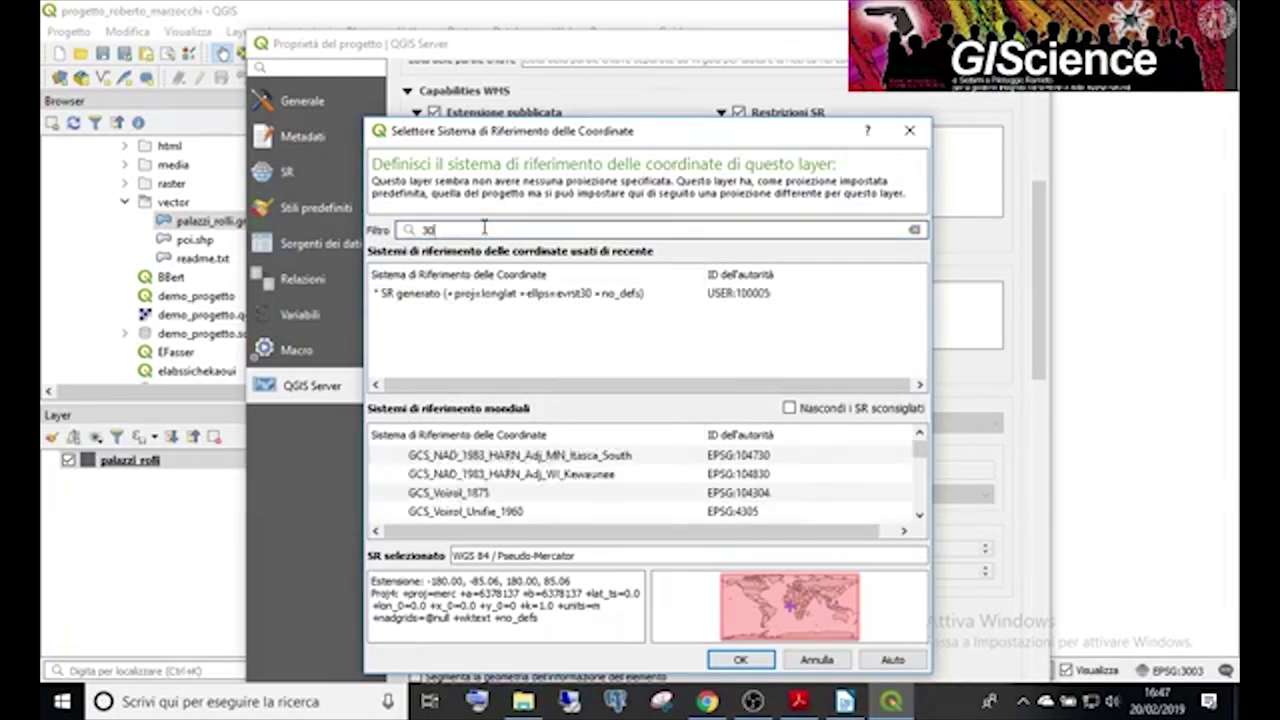
pyautogui.write('roma')
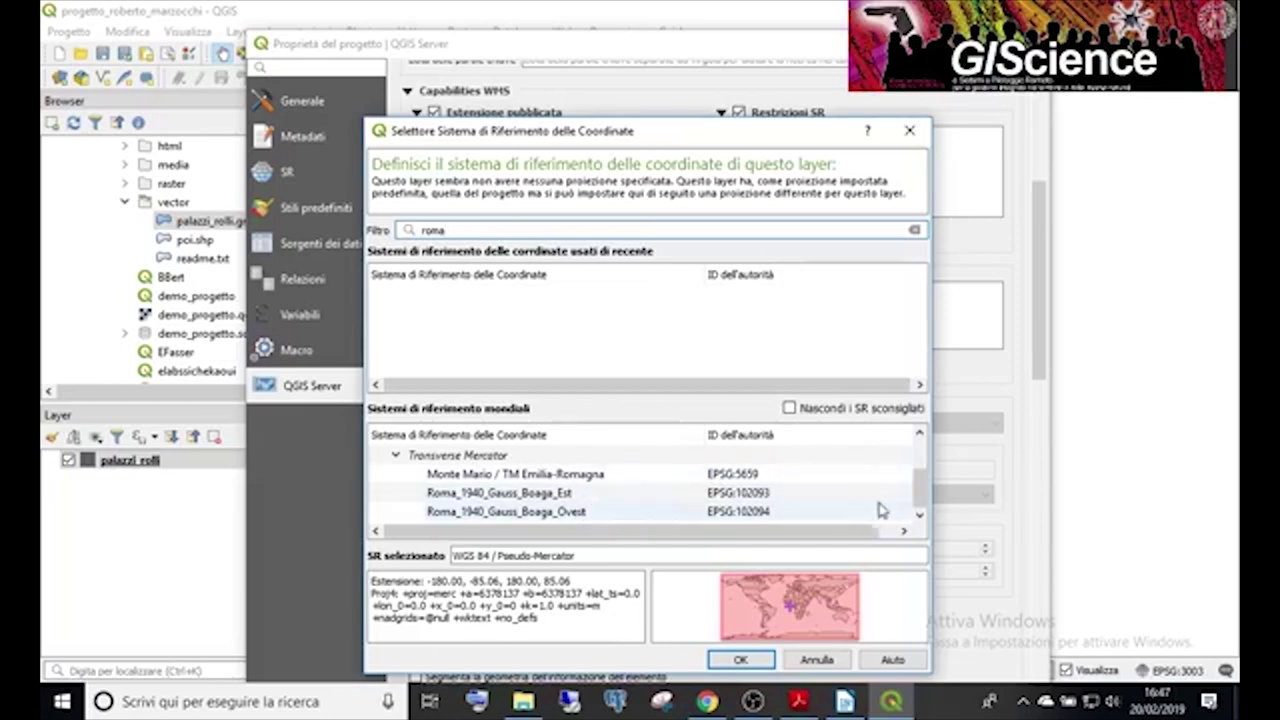
pyautogui.moveTo(921, 505); pyautogui.dragTo(930, 535)
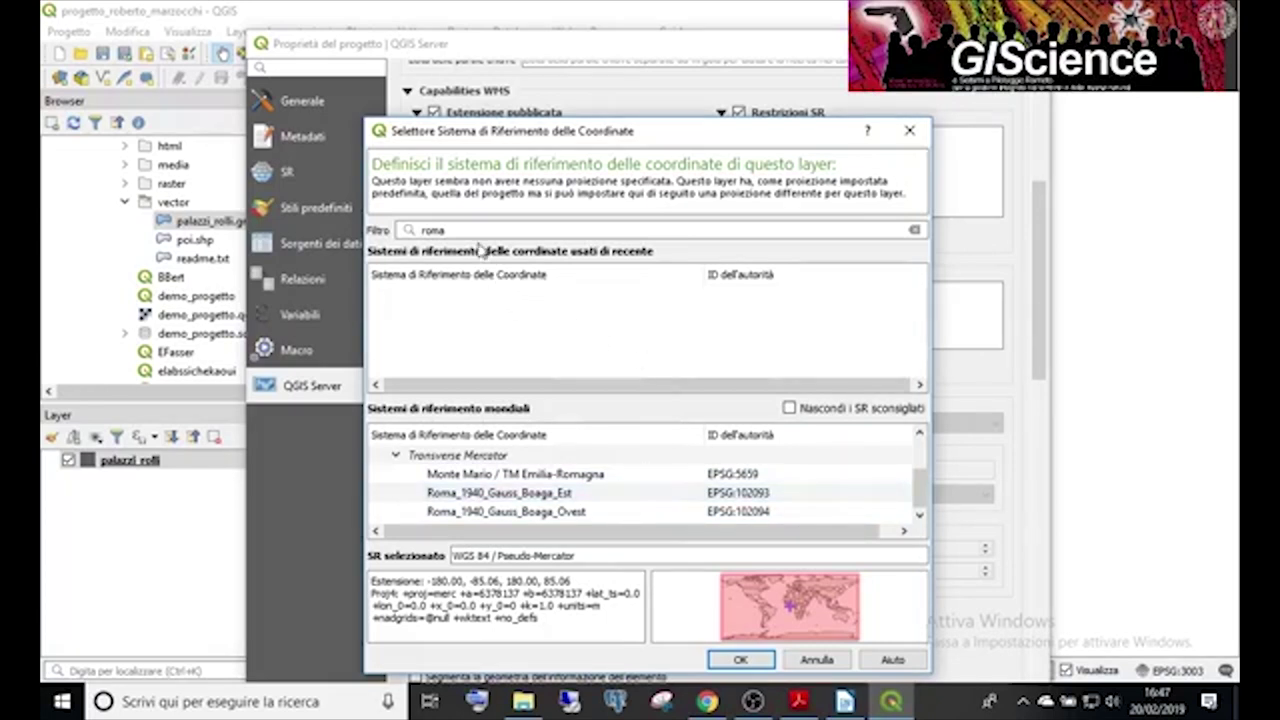
# Filter the systems by 3003 and add Monte Mario / Italy zone 1 (EPSG:3003) to the WMS SR restrictions.
pyautogui.doubleClick(442, 229)
pyautogui.write('3003')
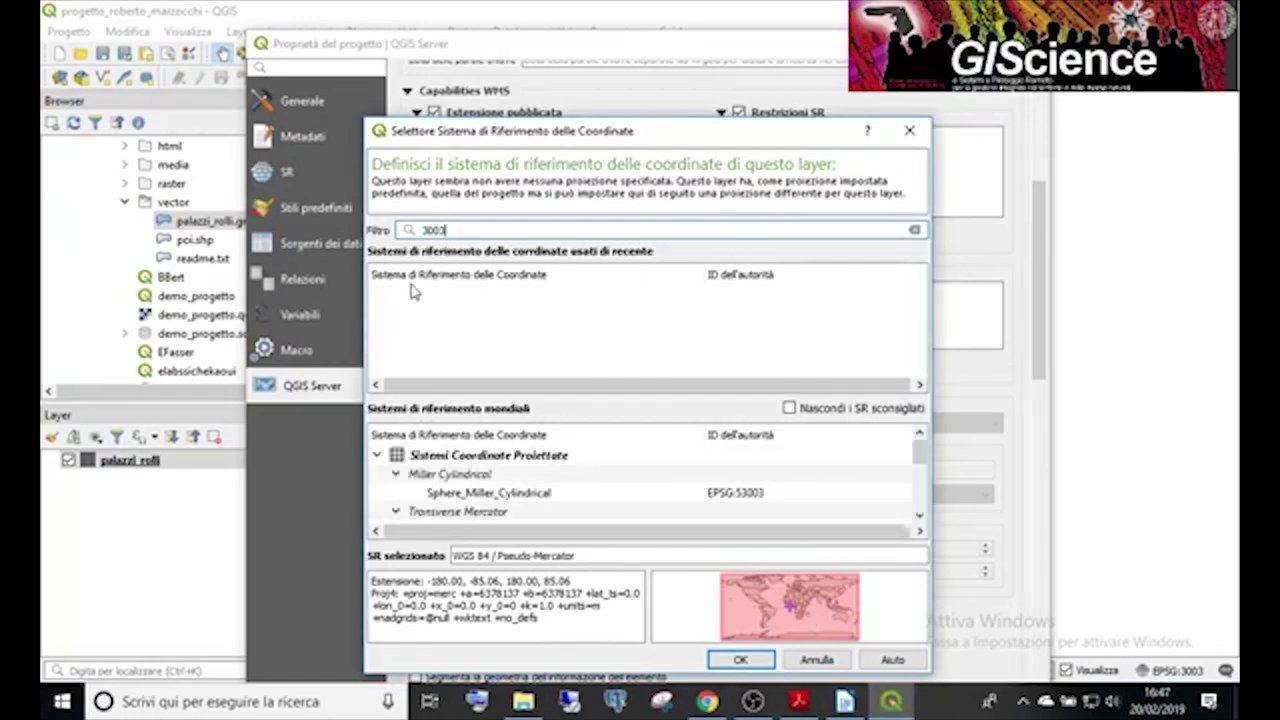
pyautogui.scroll(-5, 685, 508)
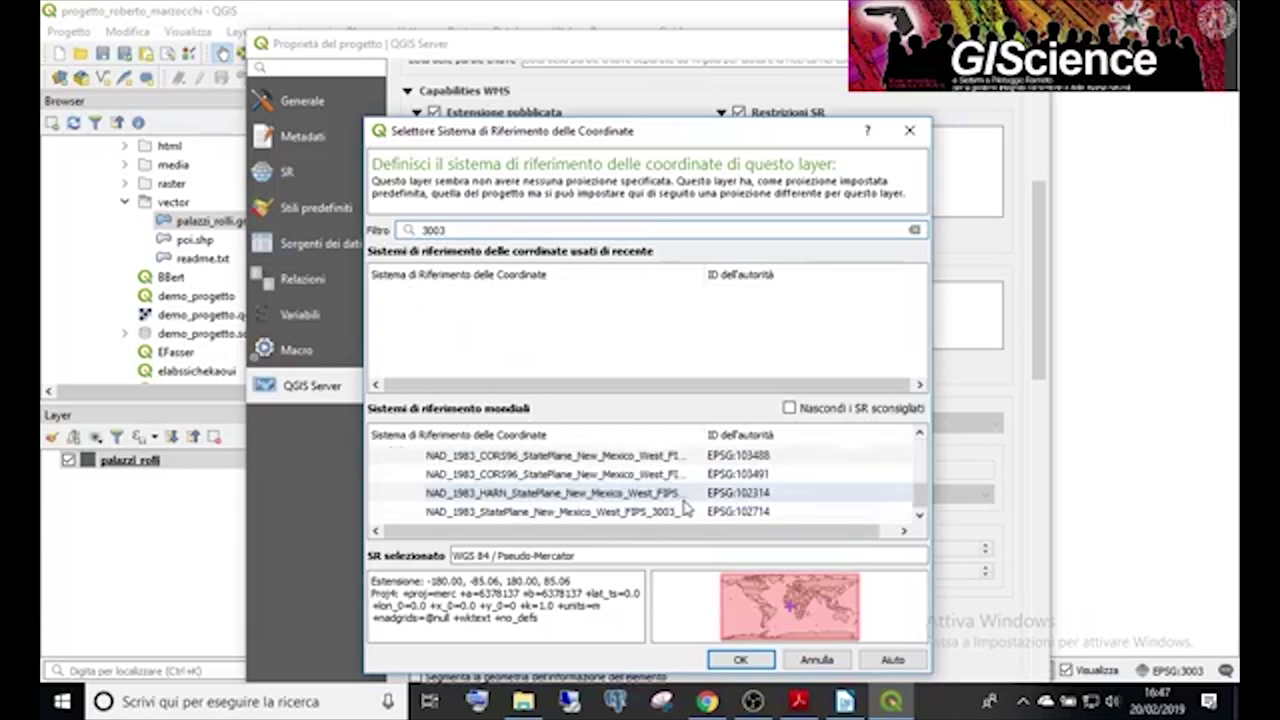
pyautogui.scroll(4, 690, 510)
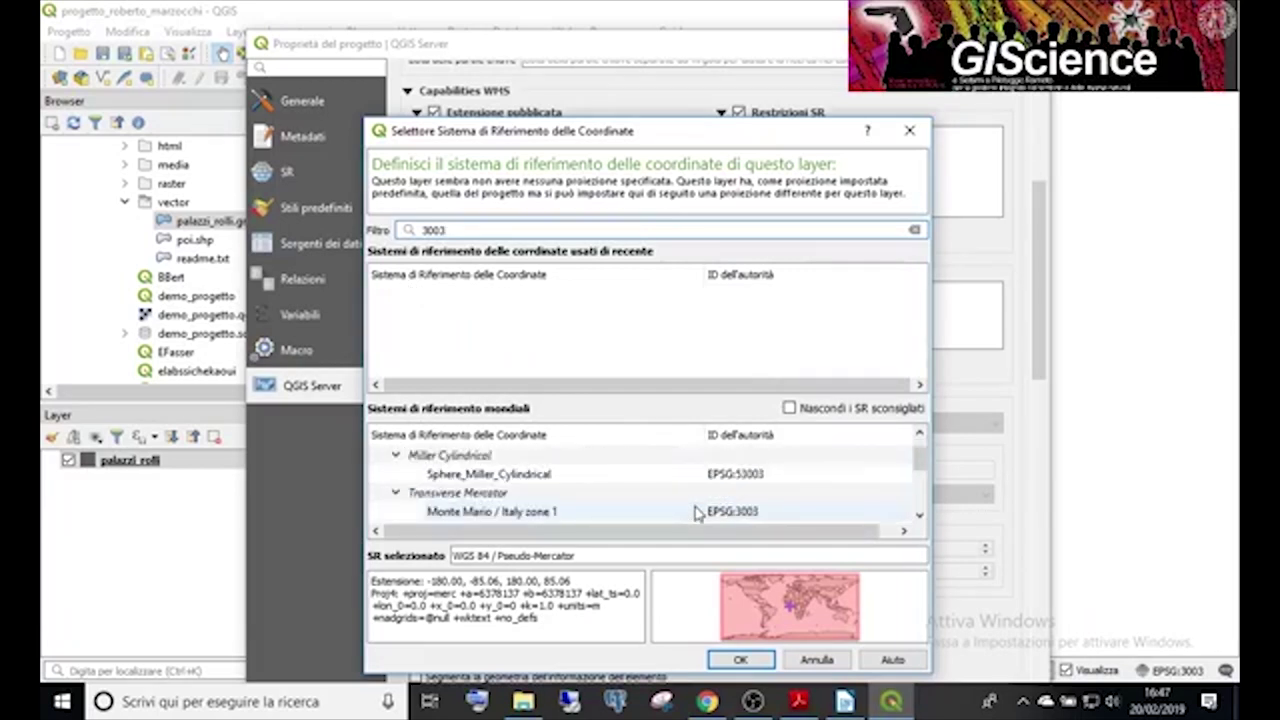
pyautogui.click(698, 512)
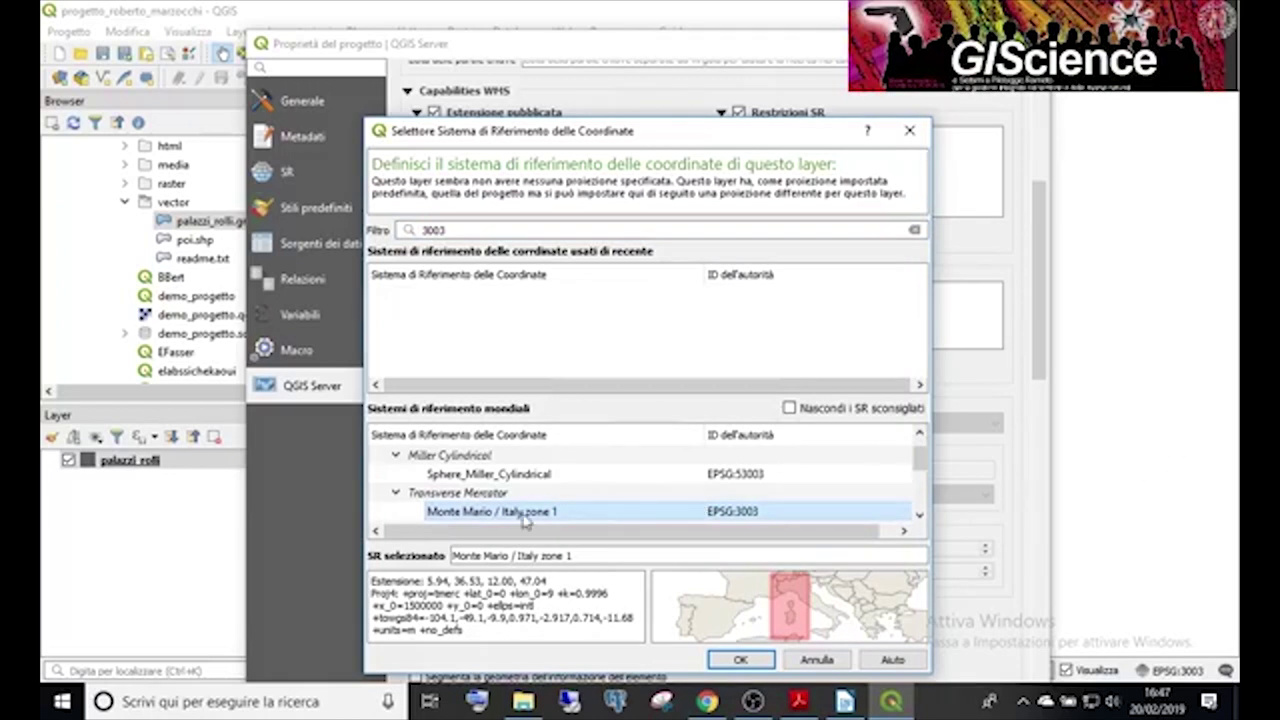
pyautogui.click(740, 660)
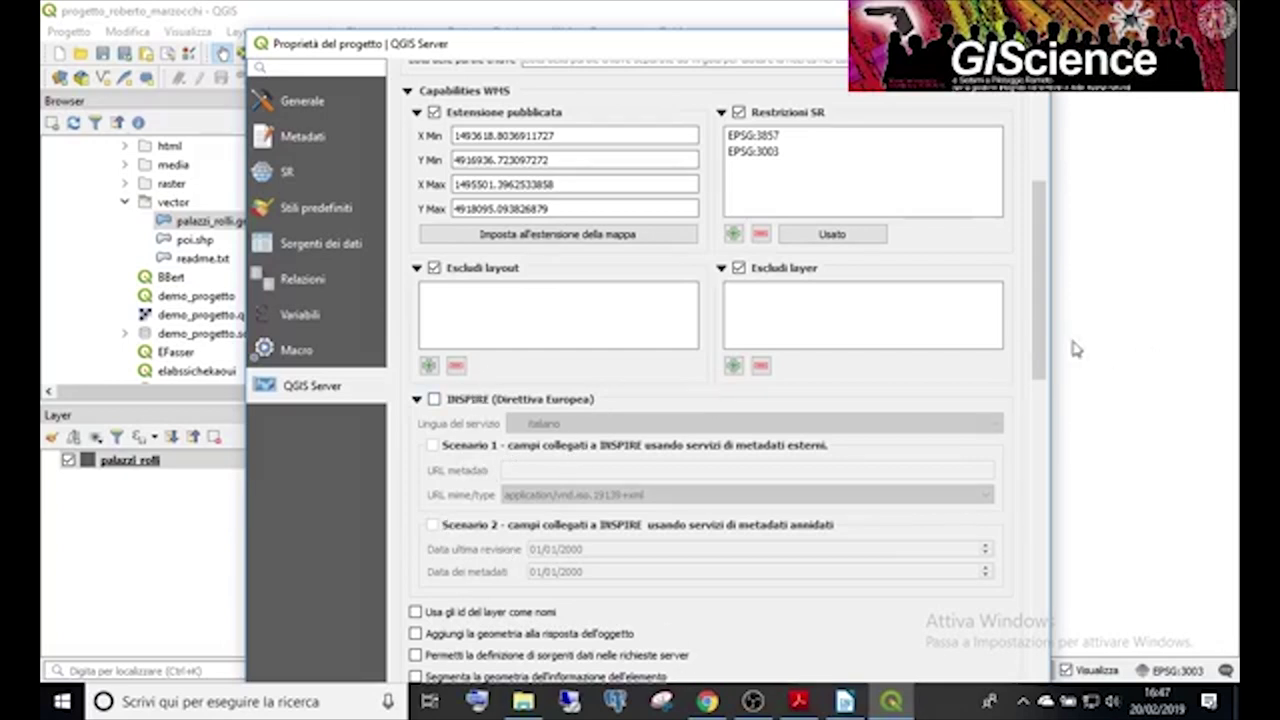
# Publish the whole Project through the WMTS capabilities, with both PNG and JPEG formats enabled.
pyautogui.moveTo(1040, 348); pyautogui.dragTo(1040, 500)
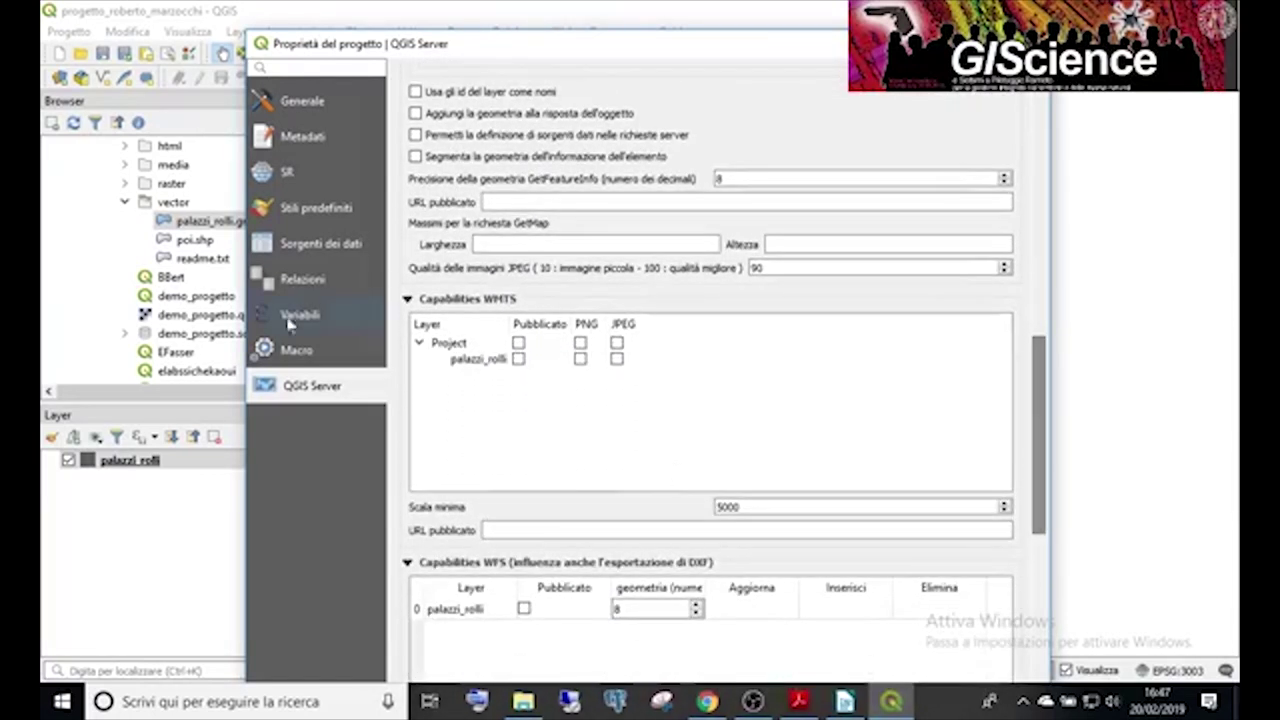
pyautogui.click(518, 342)
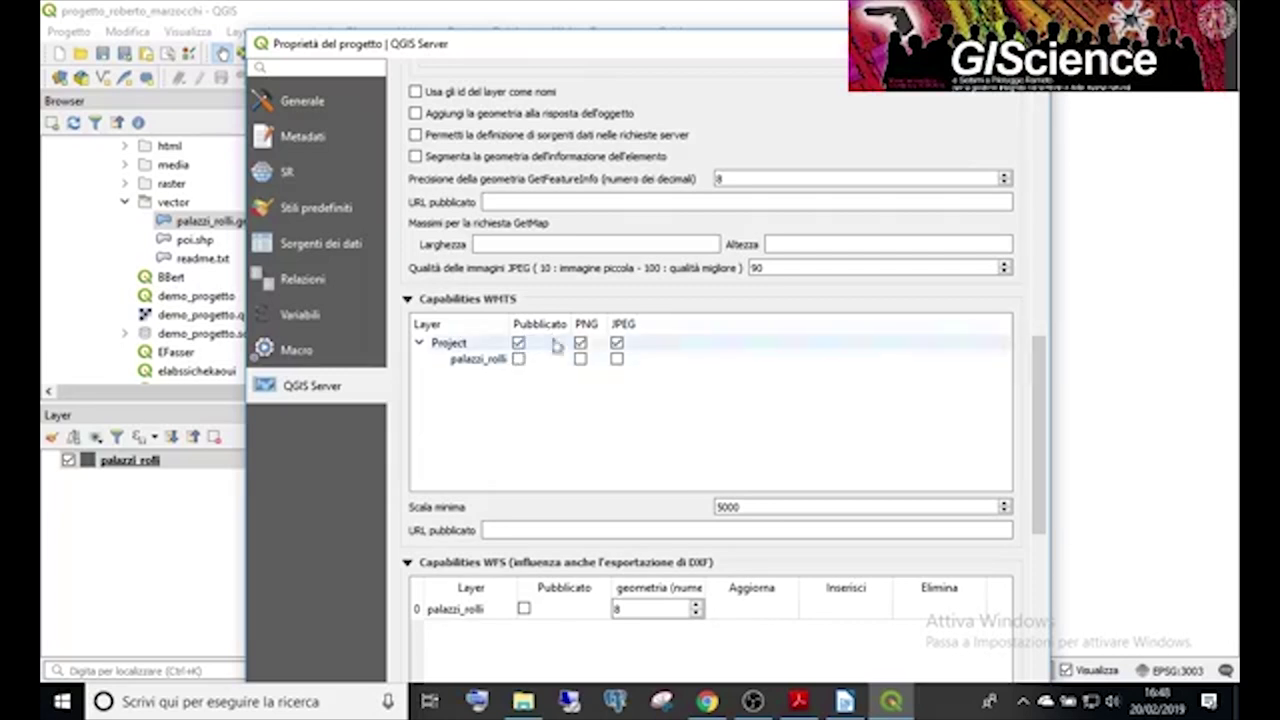
pyautogui.click(520, 343)
pyautogui.click(519, 343)
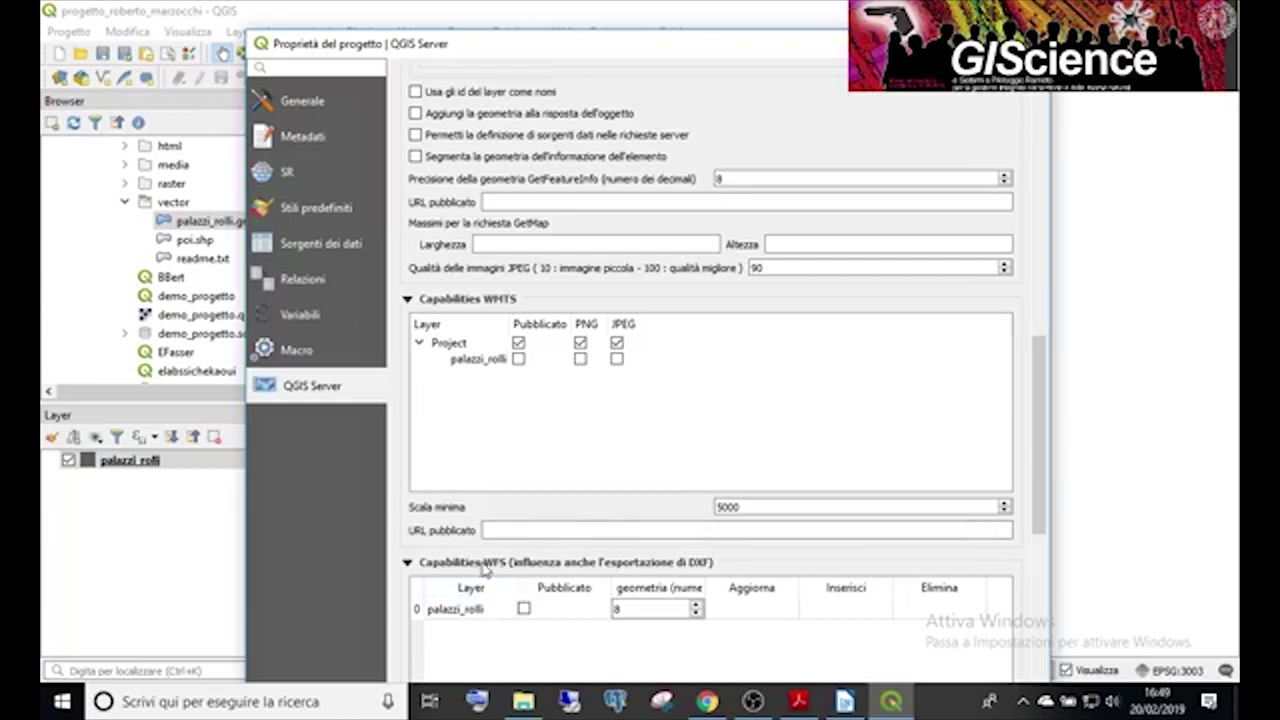
# Look over the WMTS and WFS capabilities, refit the project properties window so its confirmation buttons are reachable, and return to the service metadata.
pyautogui.scroll(-1, 486, 570)
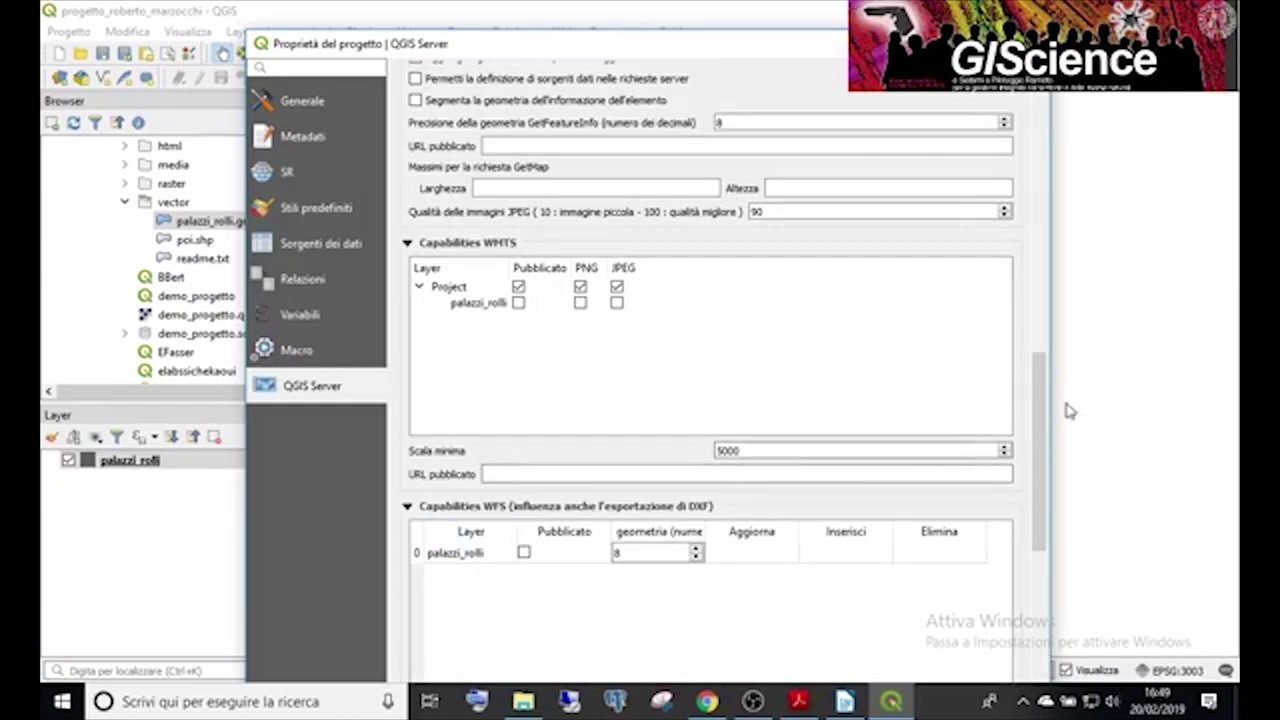
pyautogui.moveTo(1043, 423); pyautogui.dragTo(1056, 465)
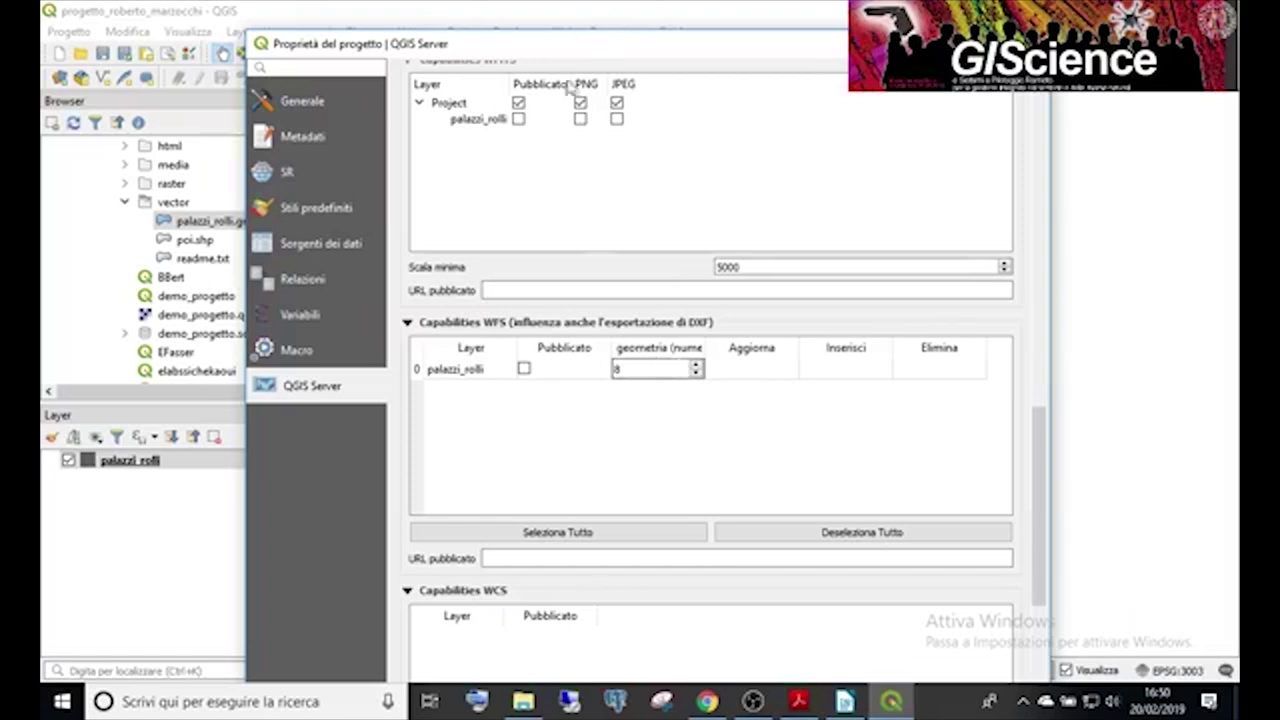
pyautogui.moveTo(620, 52); pyautogui.dragTo(580, 14)
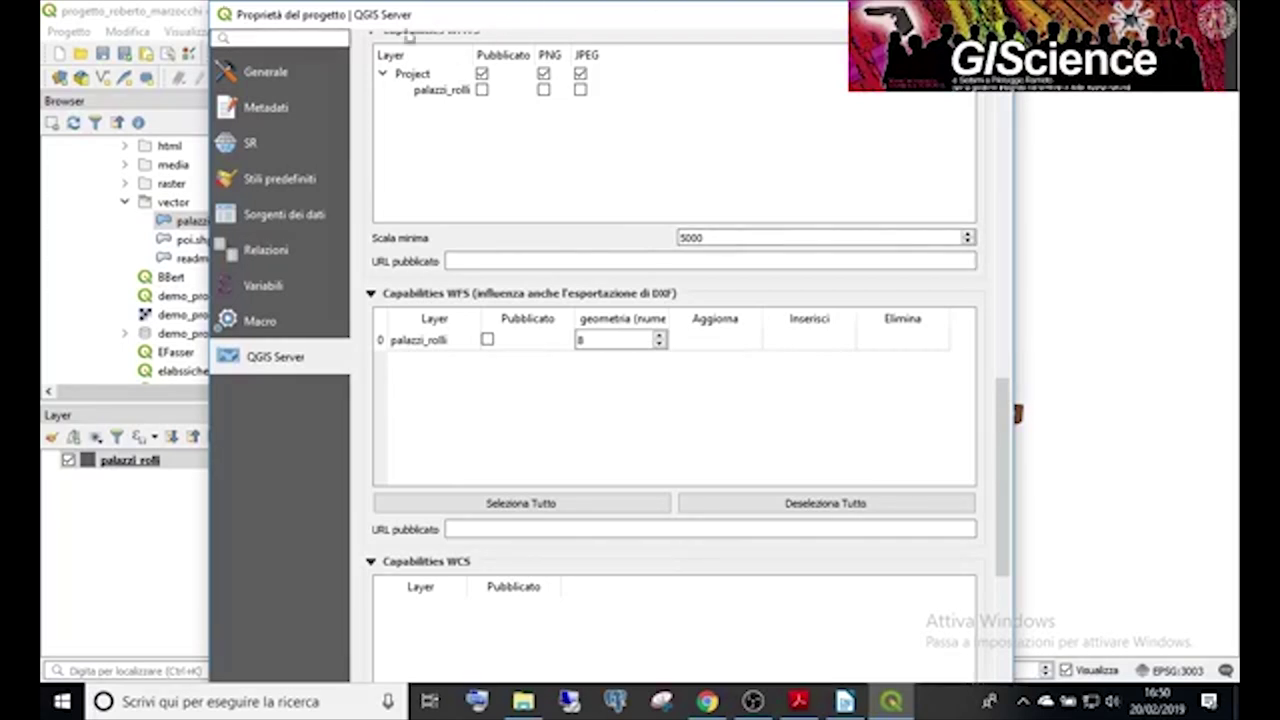
pyautogui.moveTo(457, 22); pyautogui.dragTo(478, 133)
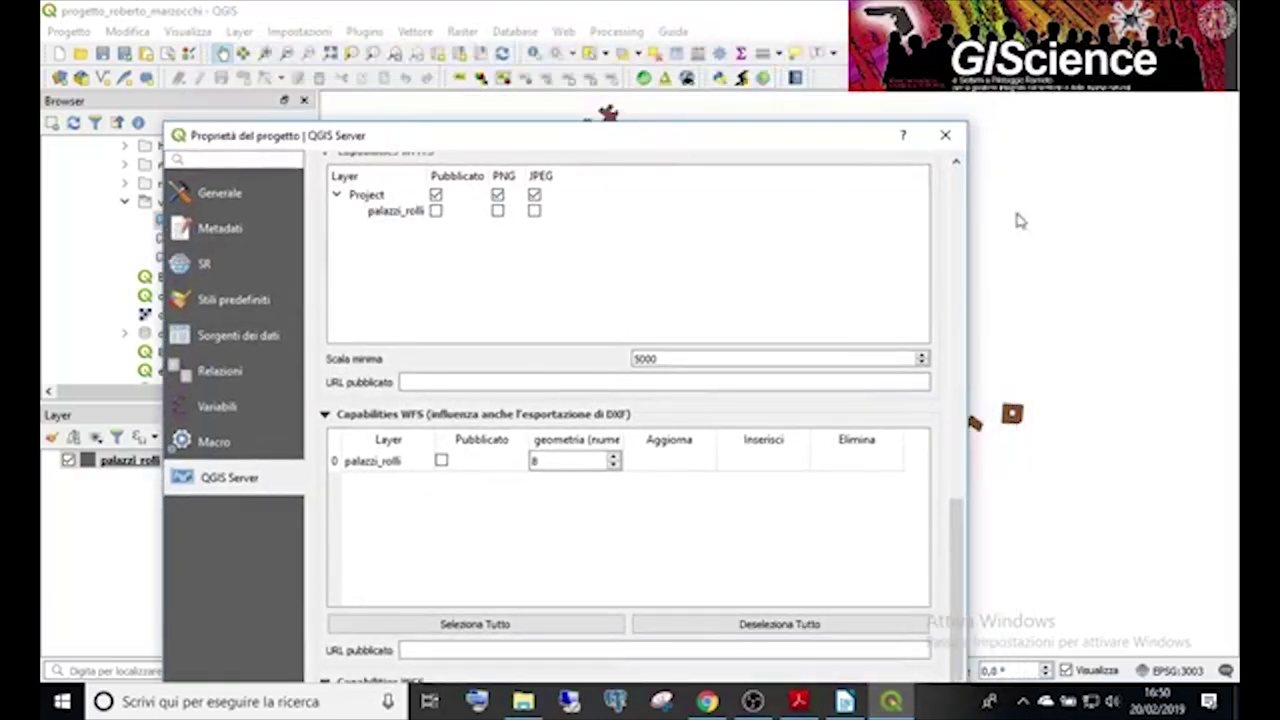
pyautogui.moveTo(800, 140); pyautogui.dragTo(723, 97)
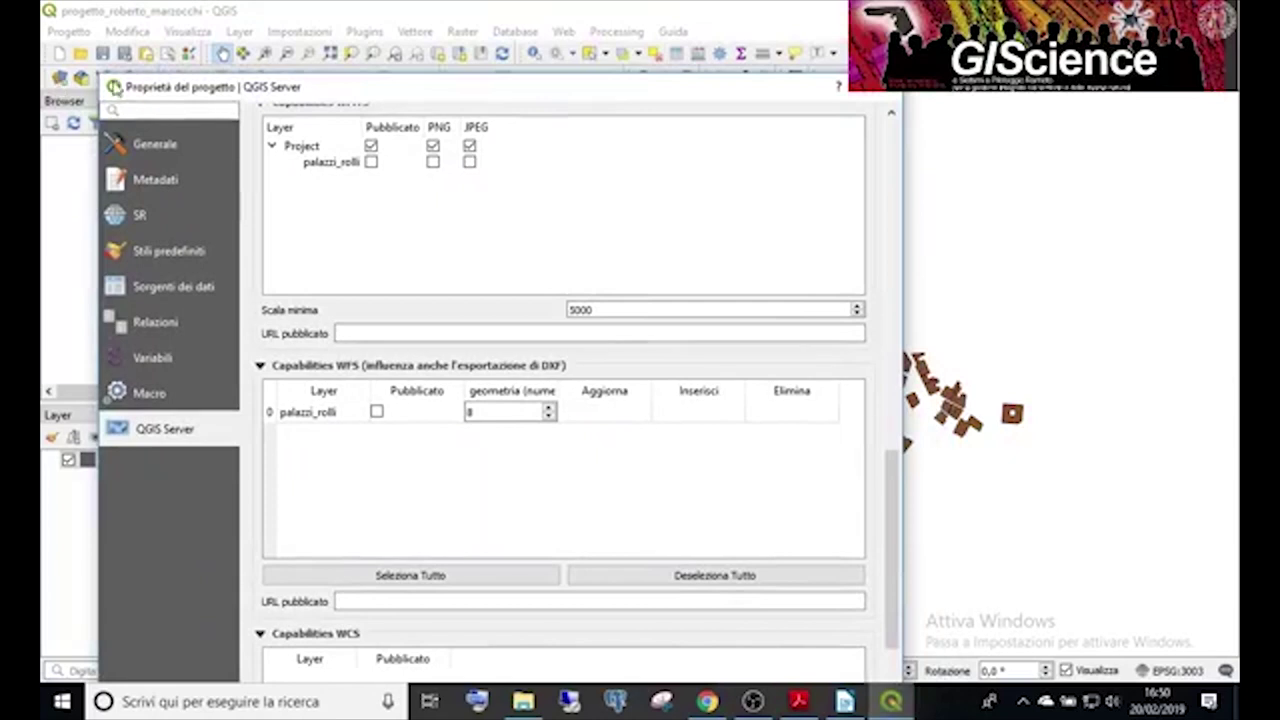
pyautogui.moveTo(100, 80); pyautogui.dragTo(86, 323)
pyautogui.moveTo(380, 341); pyautogui.dragTo(510, 110)
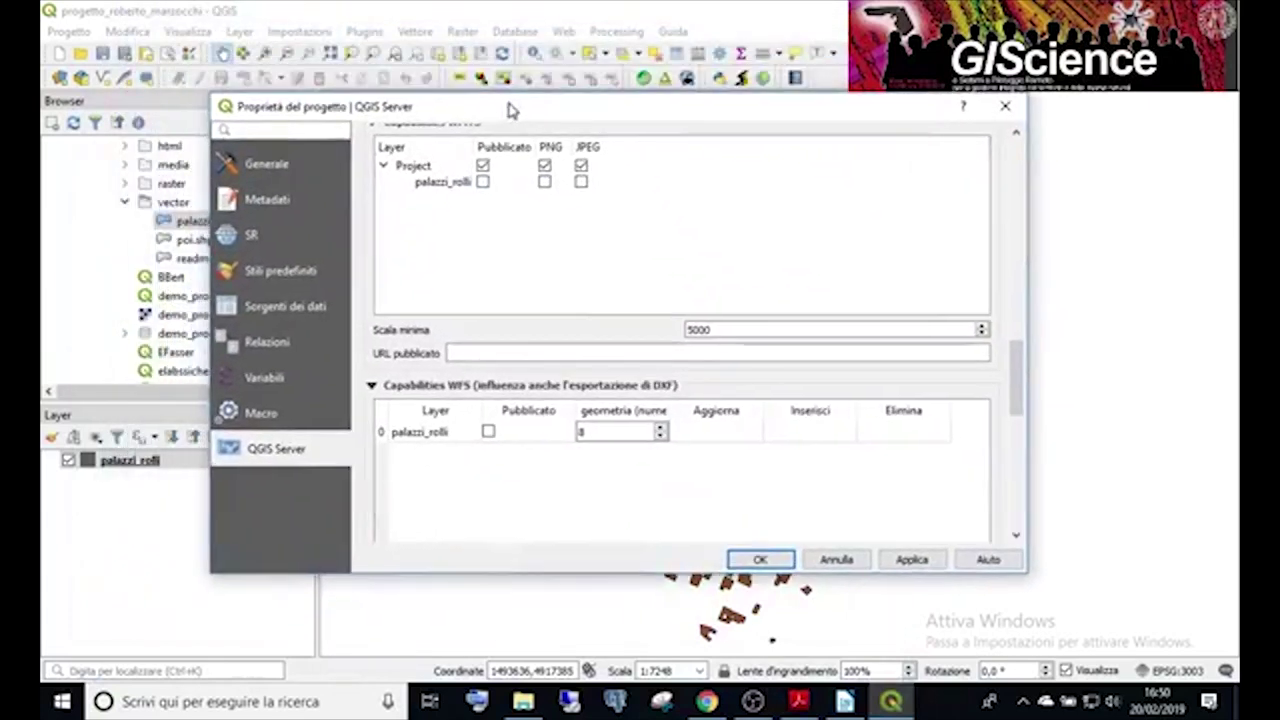
pyautogui.moveTo(1013, 383); pyautogui.dragTo(1044, 196)
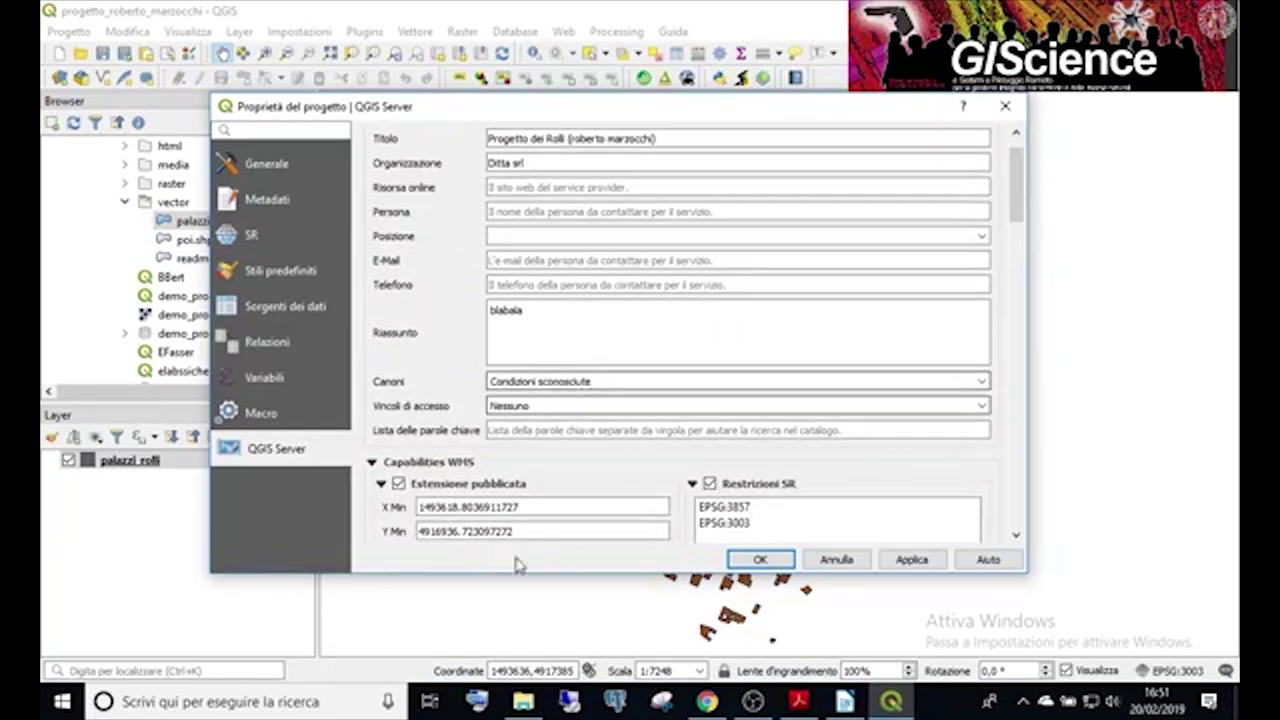
# Examine the choices offered for the service's access constraints (Vincoli di accesso) and fees (Canoni), keeping Nessuno and Condizioni sconosciute.
pyautogui.click(981, 406)
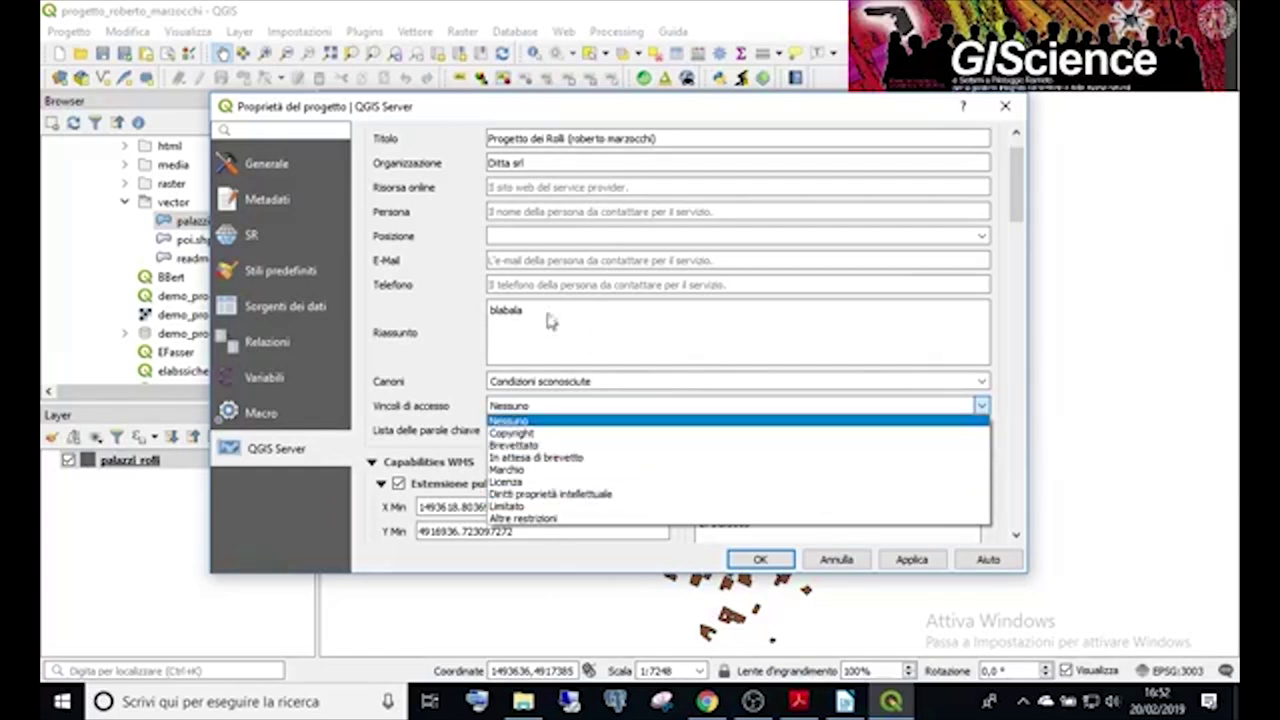
pyautogui.click(629, 388)
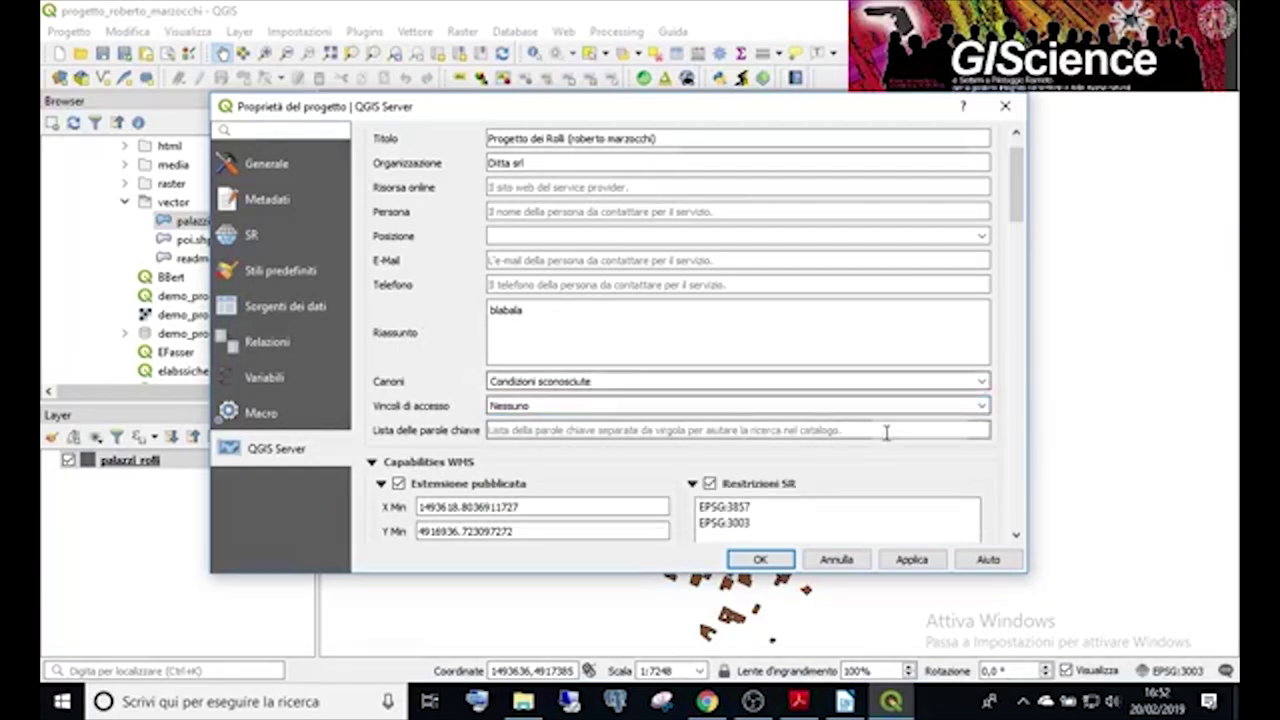
pyautogui.click(981, 386)
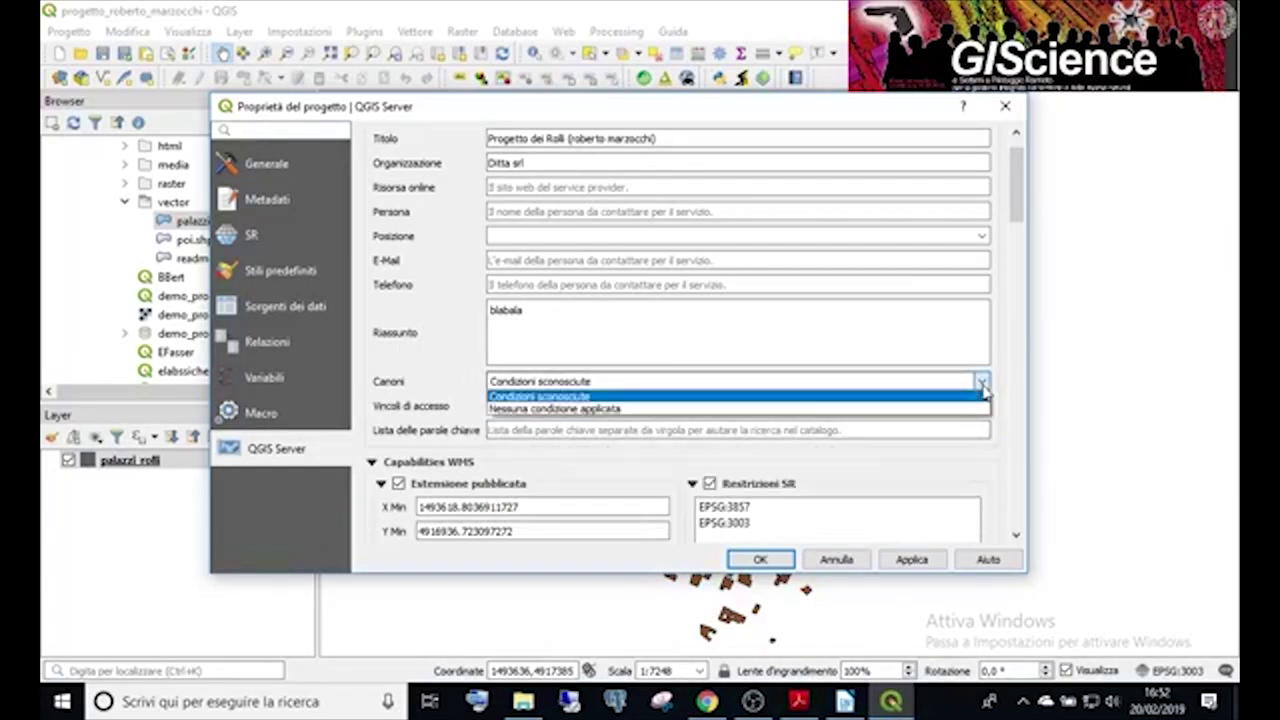
pyautogui.click(575, 378)
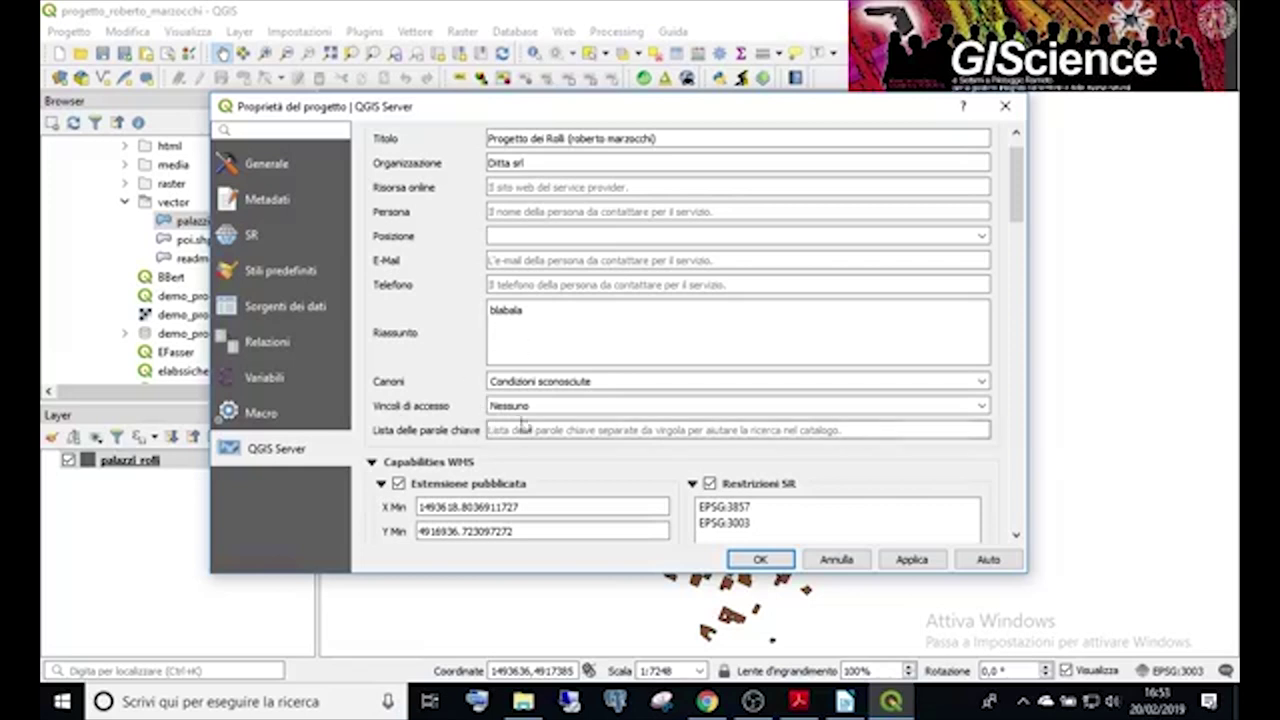
pyautogui.click(980, 406)
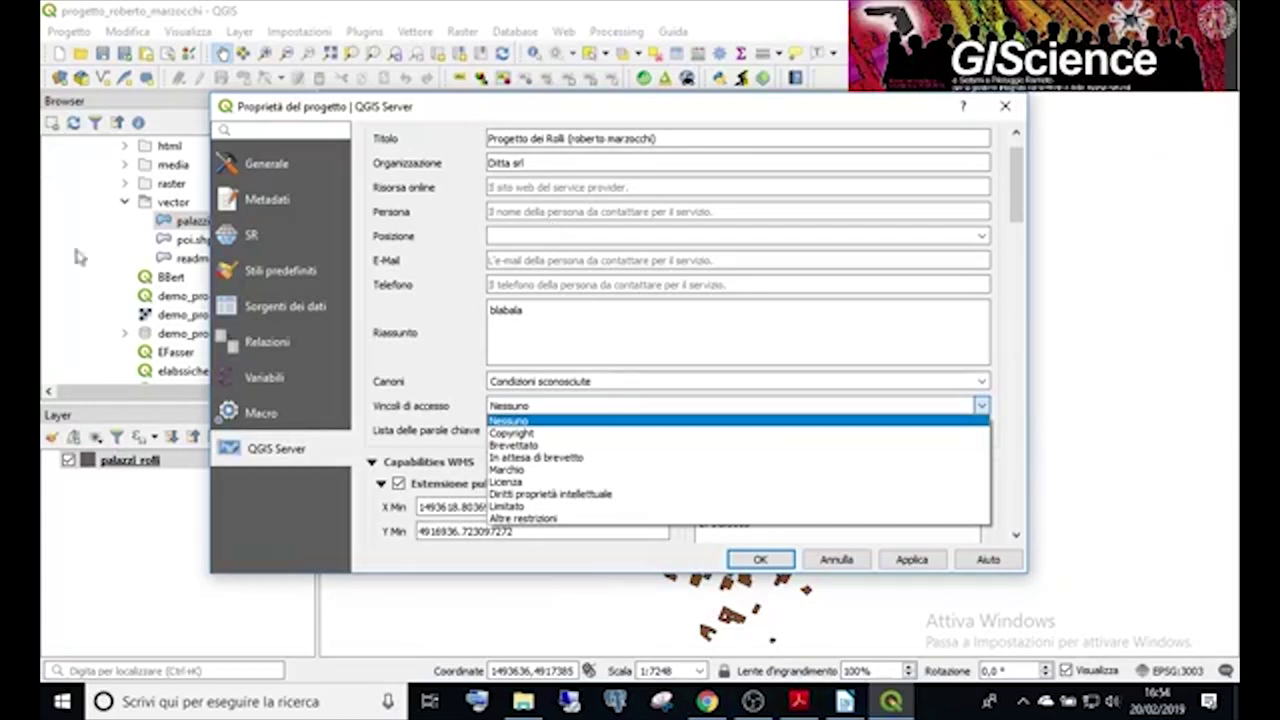
pyautogui.click(458, 372)
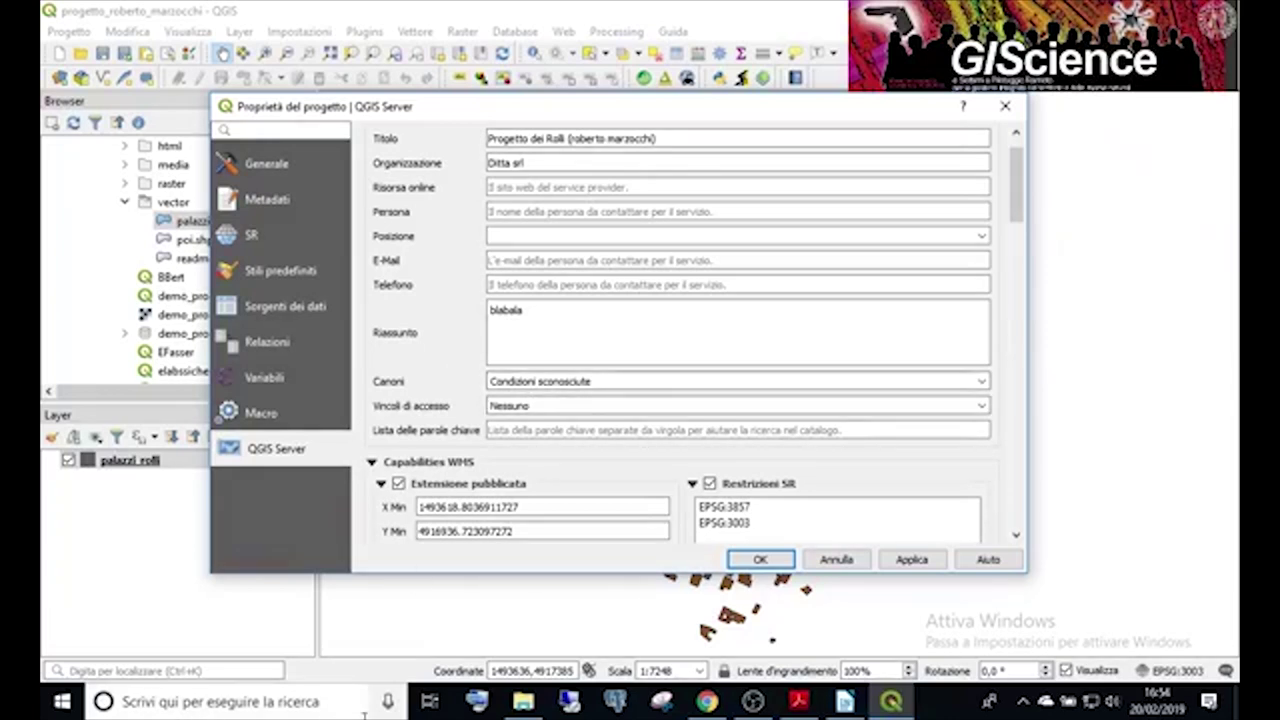
# Apply and accept the QGIS Server properties, and save the project.
pyautogui.click(908, 562)
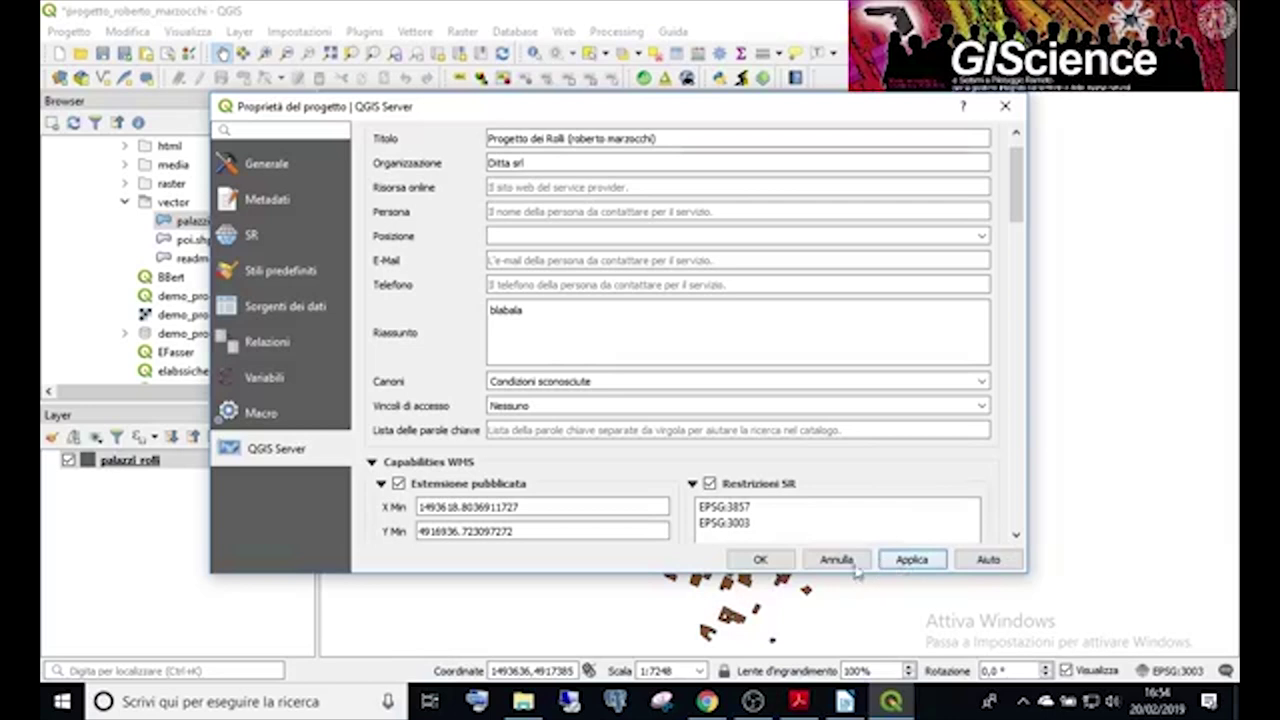
pyautogui.click(760, 560)
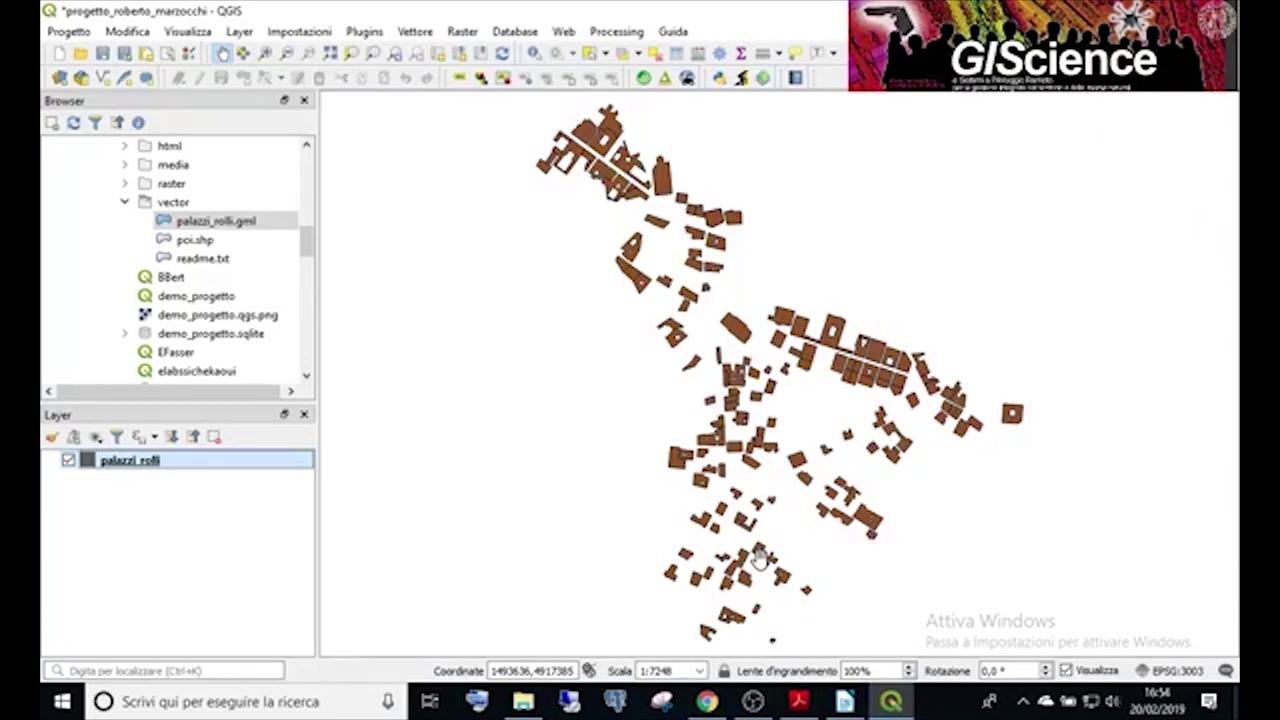
pyautogui.click(102, 55)
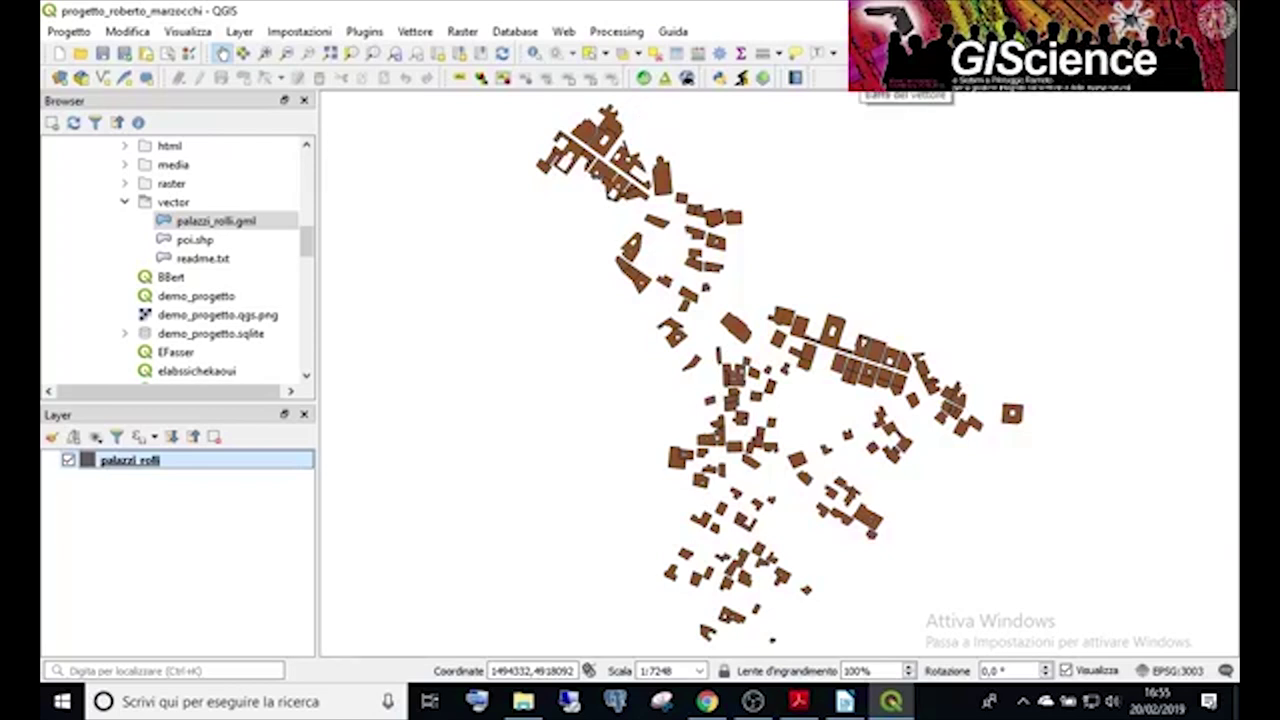
# Open the Lizmap plugin configuration, check its layer and map options, and apply it to the saved project.
pyautogui.click(644, 80)
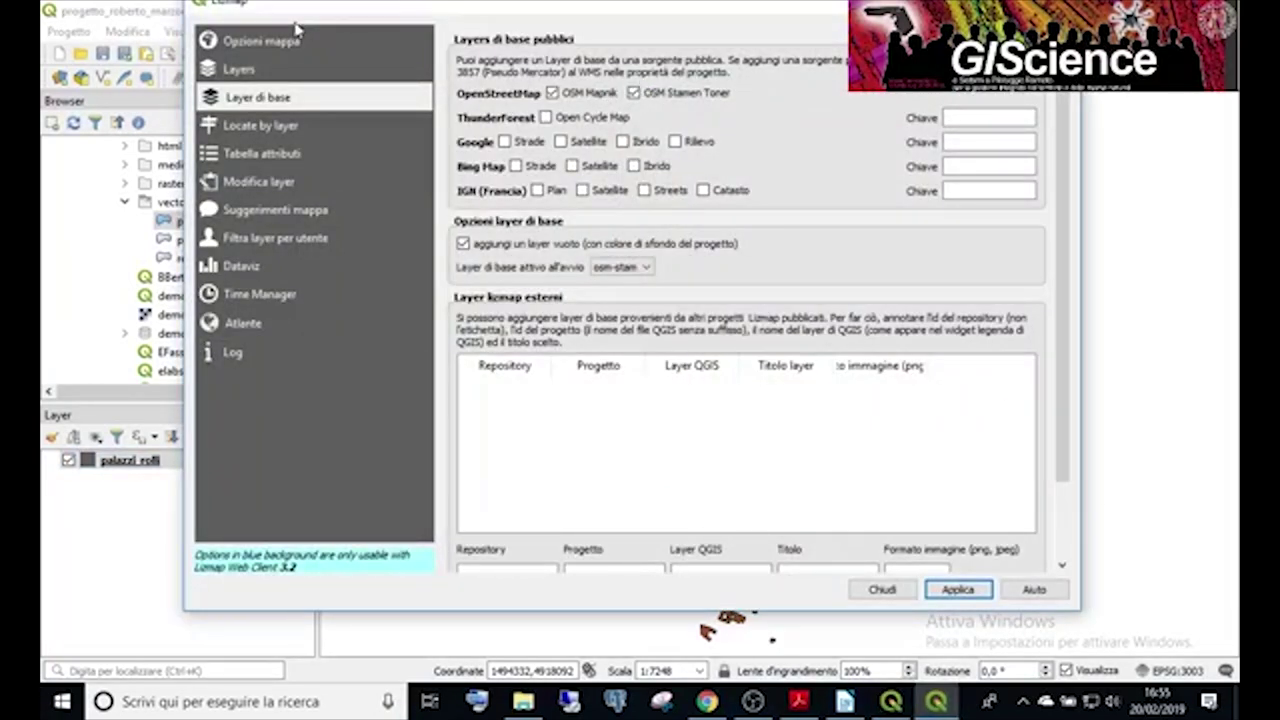
pyautogui.click(242, 70)
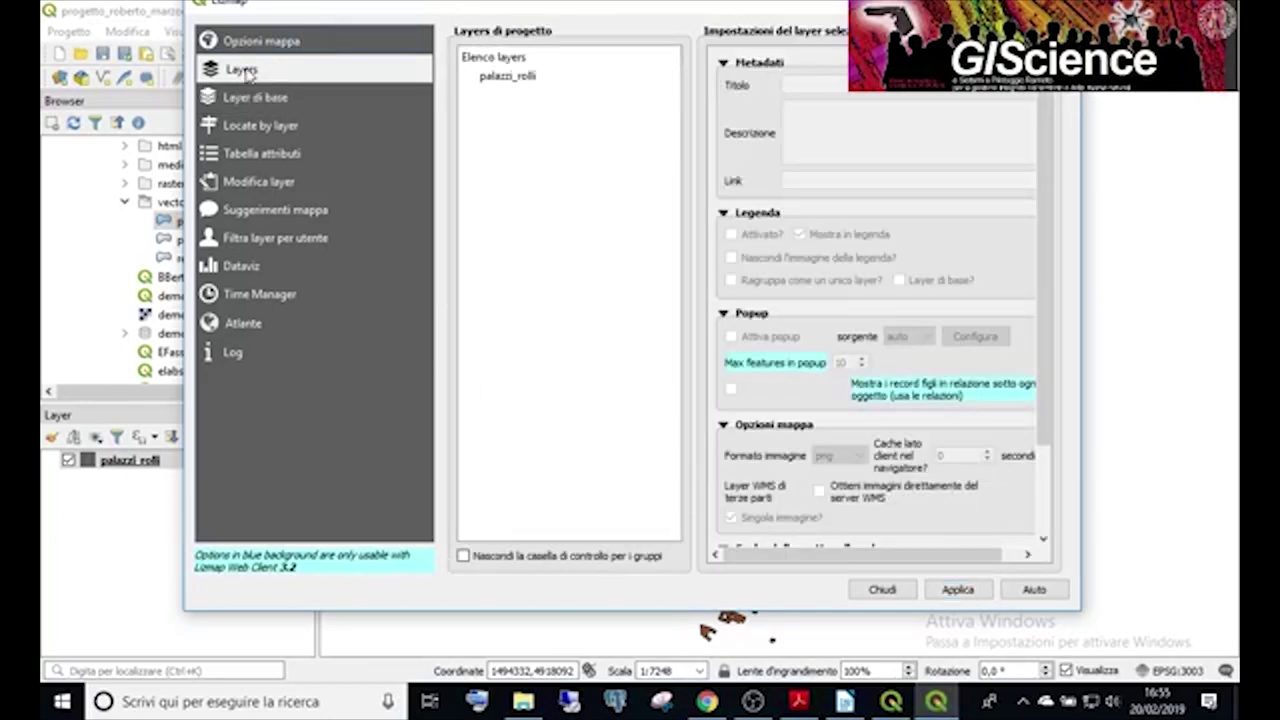
pyautogui.click(272, 42)
pyautogui.click(967, 595)
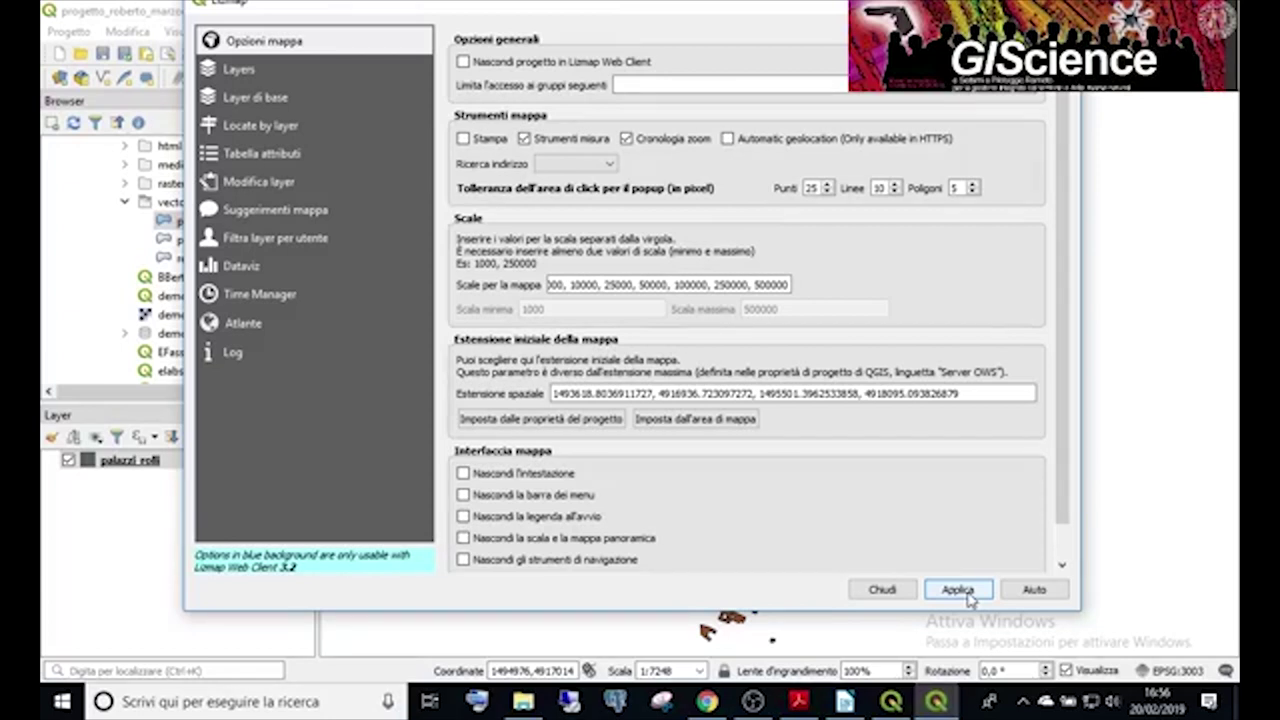
# Switch to Chrome, reload the published web map, and show the palazzi_rolli layer to check it up close.
pyautogui.click(705, 702)
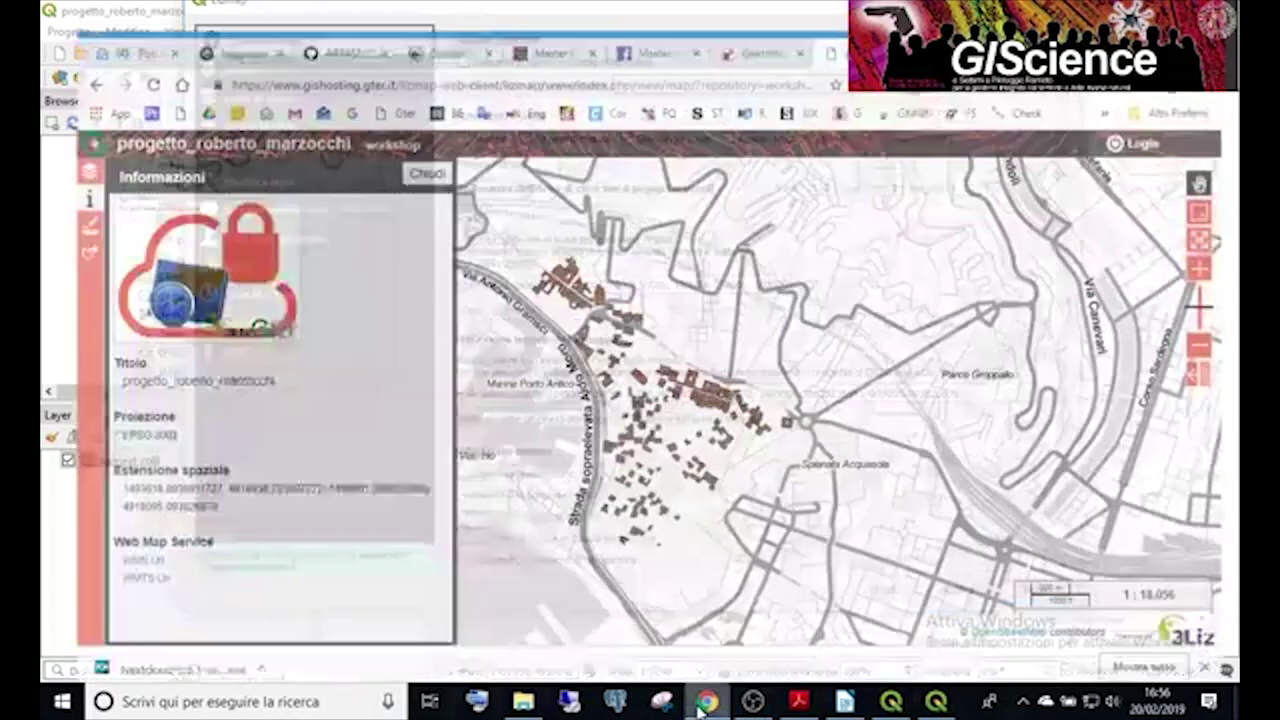
pyautogui.press('F5')
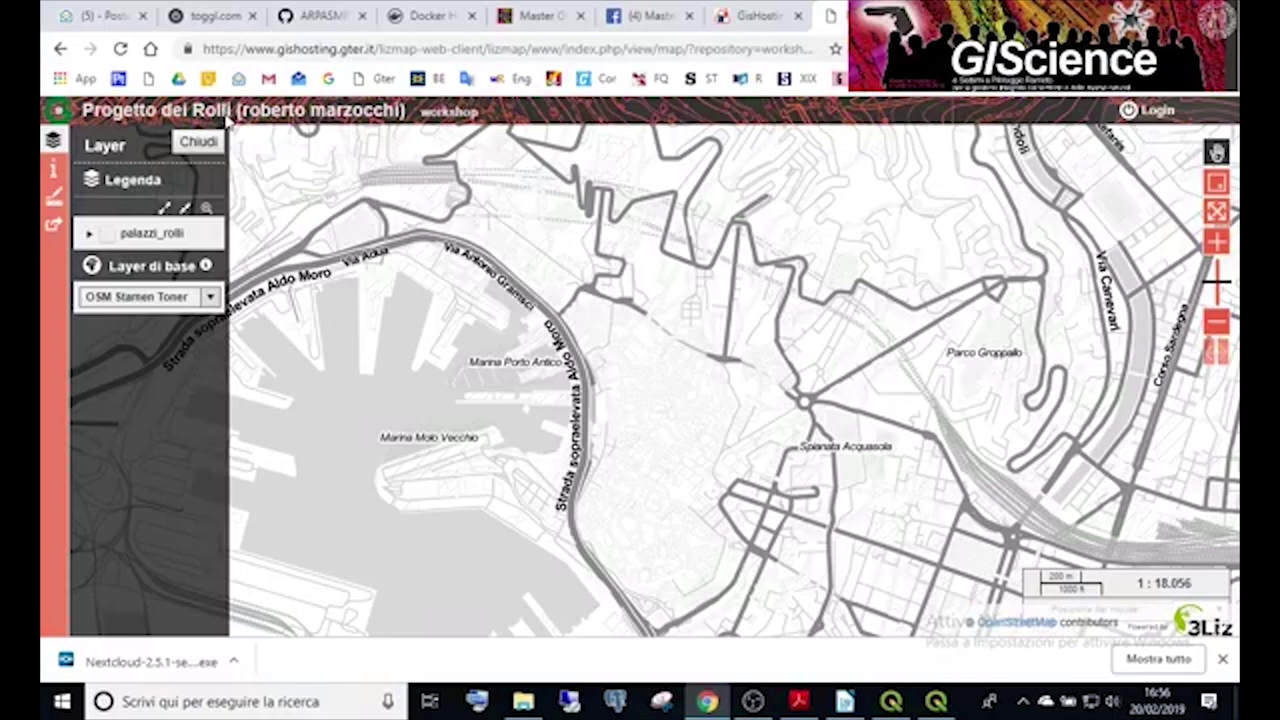
pyautogui.click(107, 234)
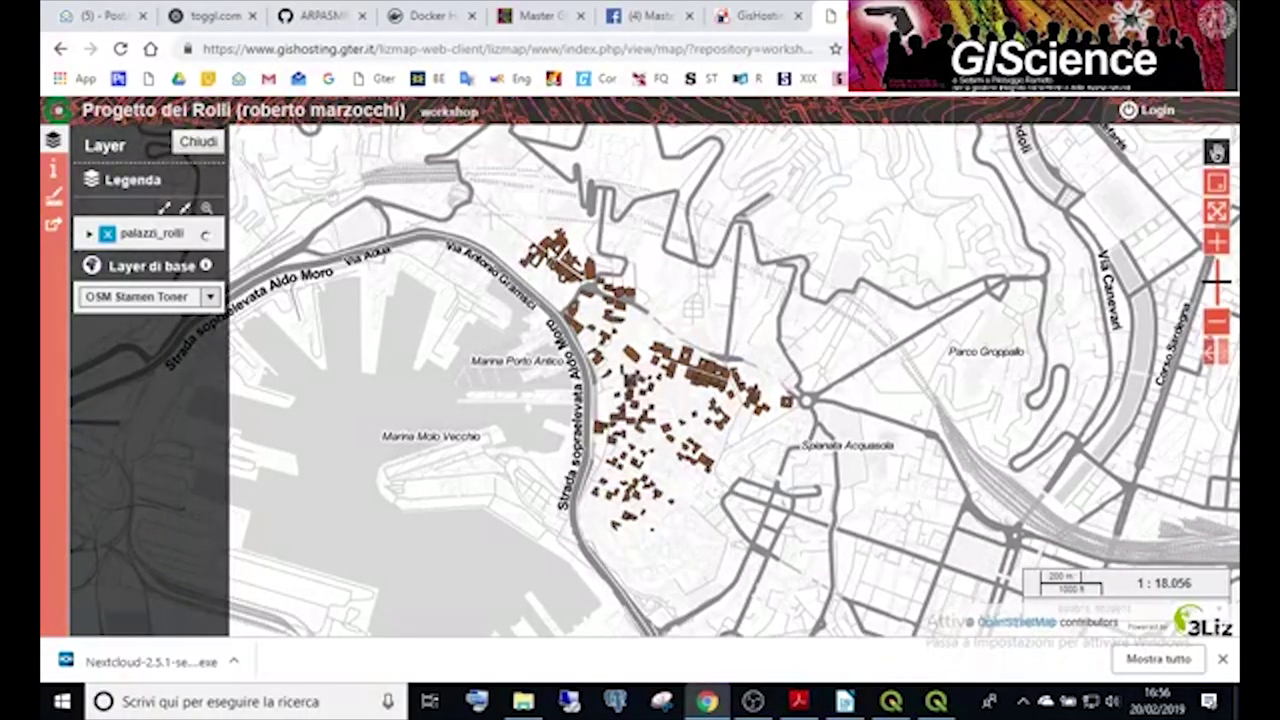
pyautogui.scroll(1, 550, 248)
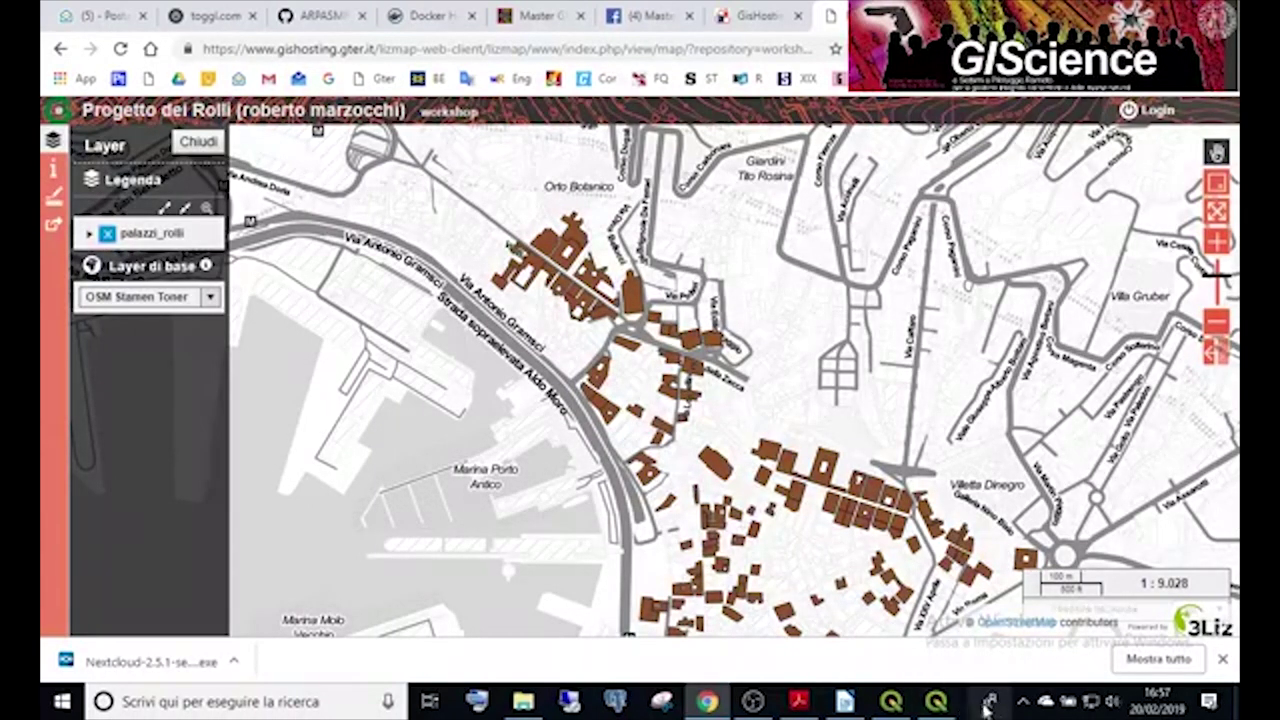
# Return to the Lizmap configuration and bring up the palazzi_rolli layer's settings with the window fully in view.
pyautogui.click(936, 701)
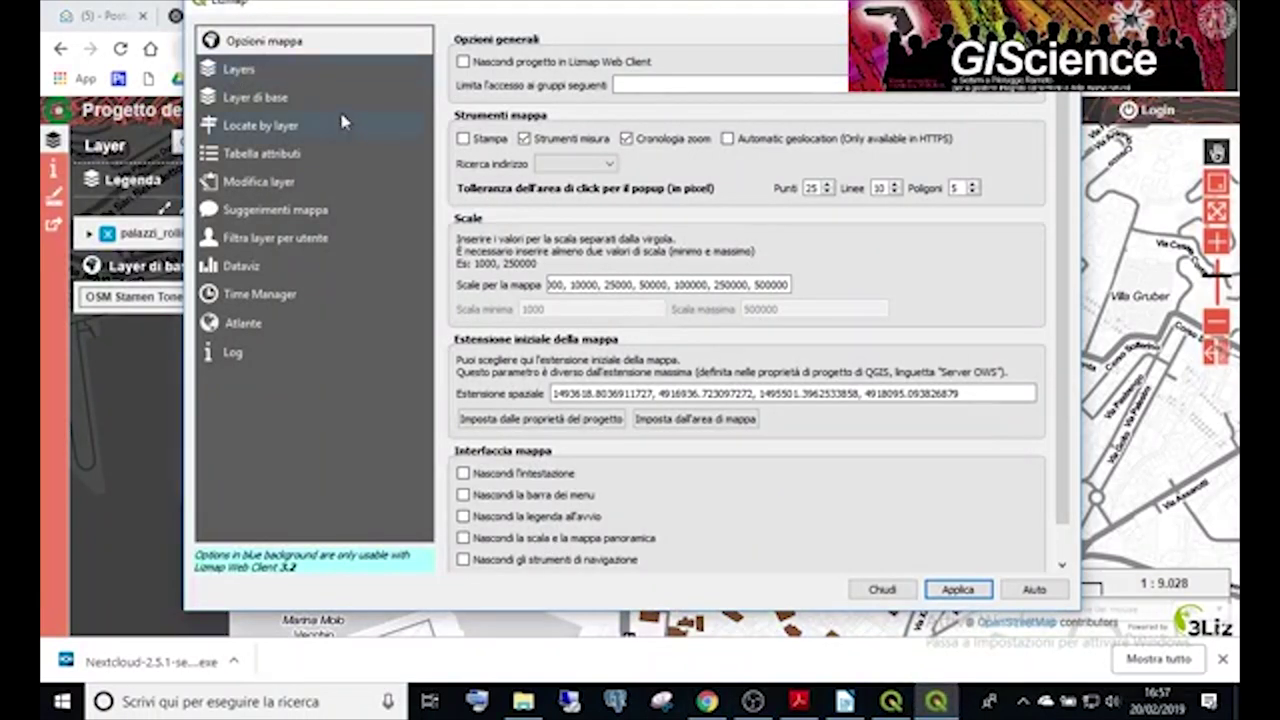
pyautogui.click(228, 76)
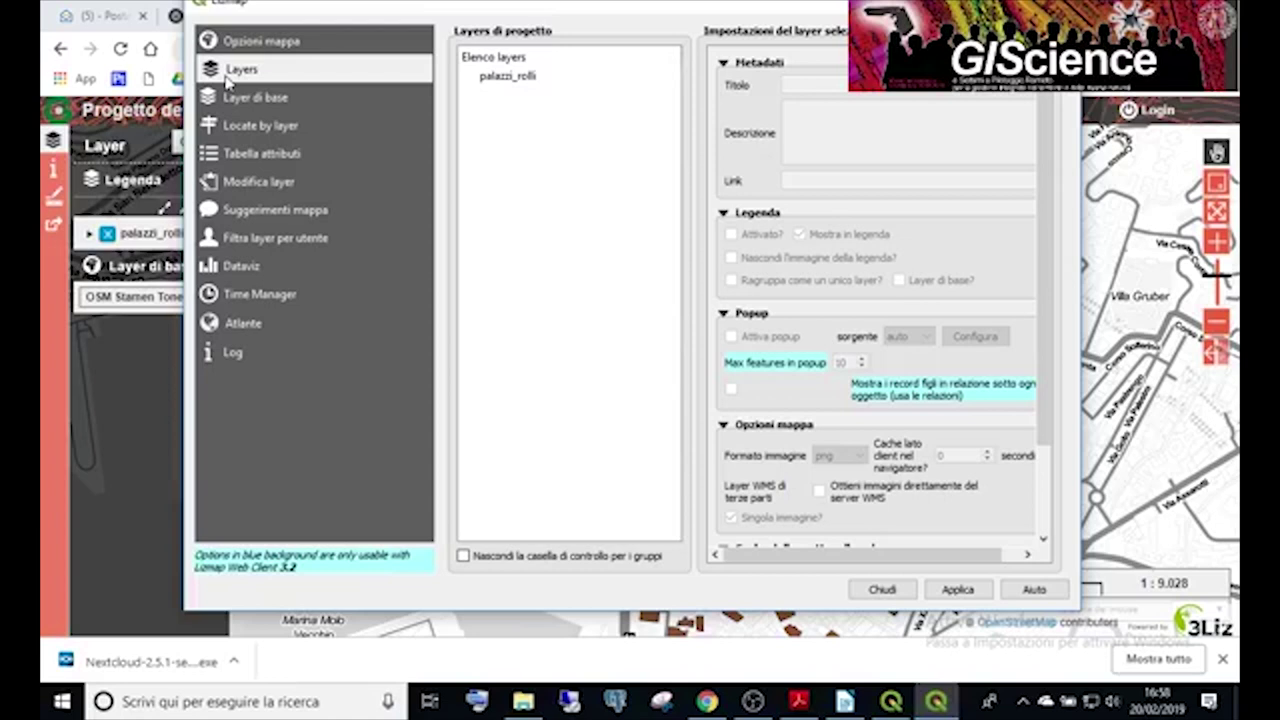
pyautogui.click(510, 77)
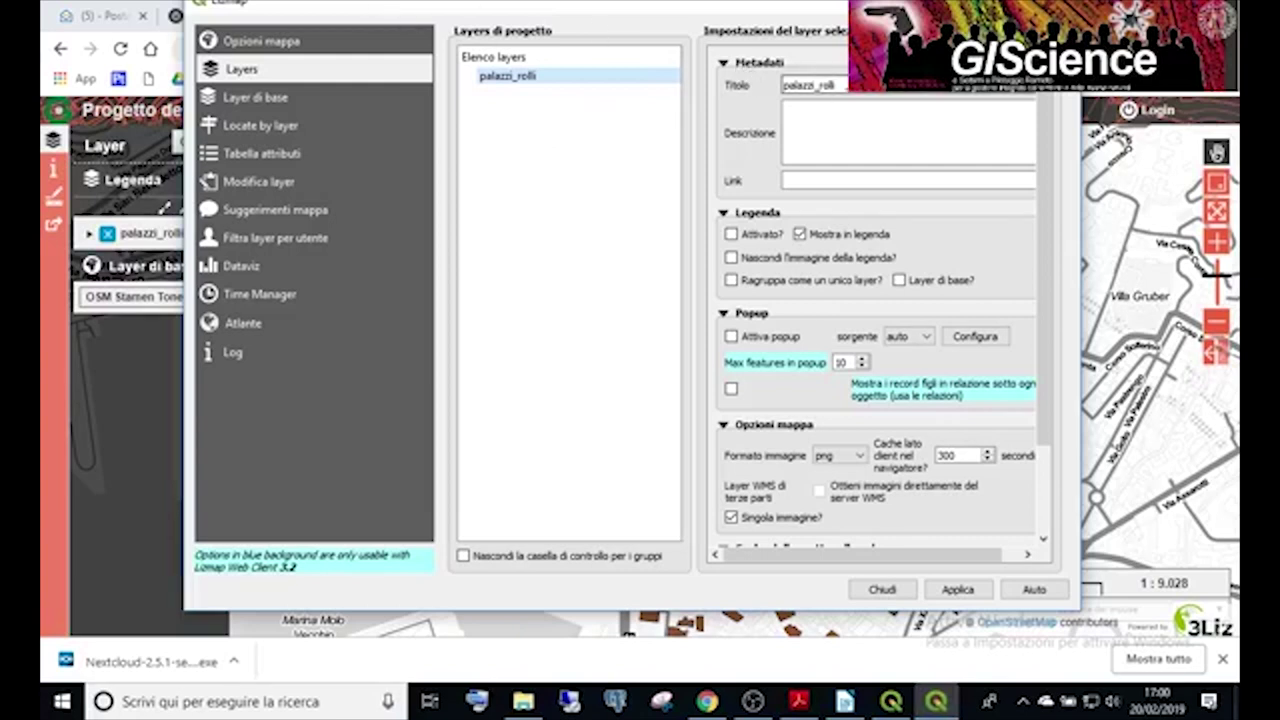
pyautogui.doubleClick(816, 88)
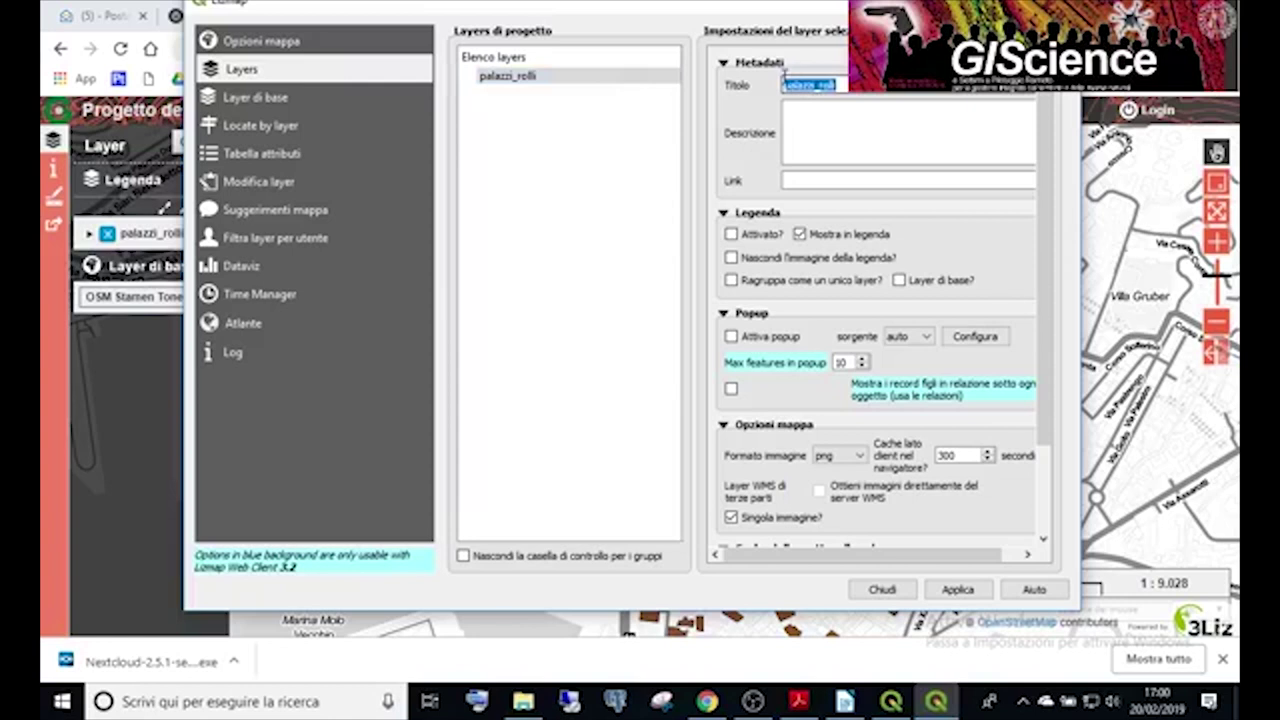
pyautogui.click(498, 88)
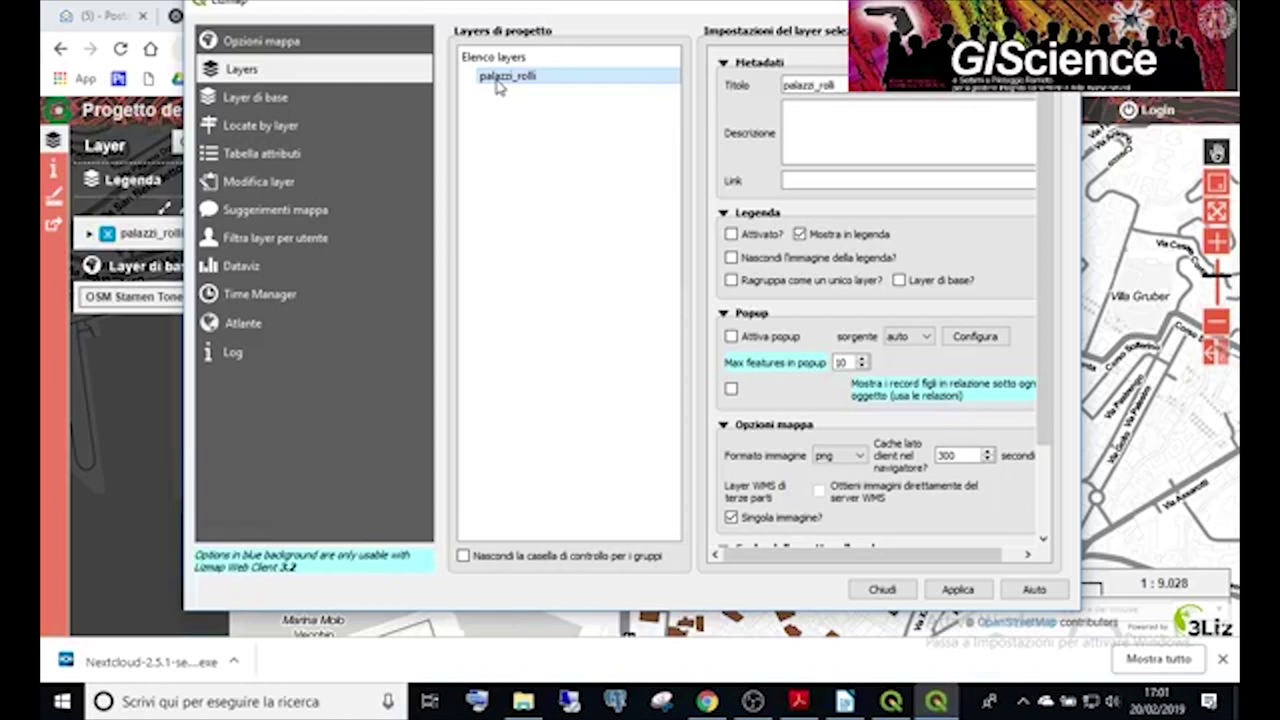
pyautogui.moveTo(612, 18); pyautogui.dragTo(690, 68)
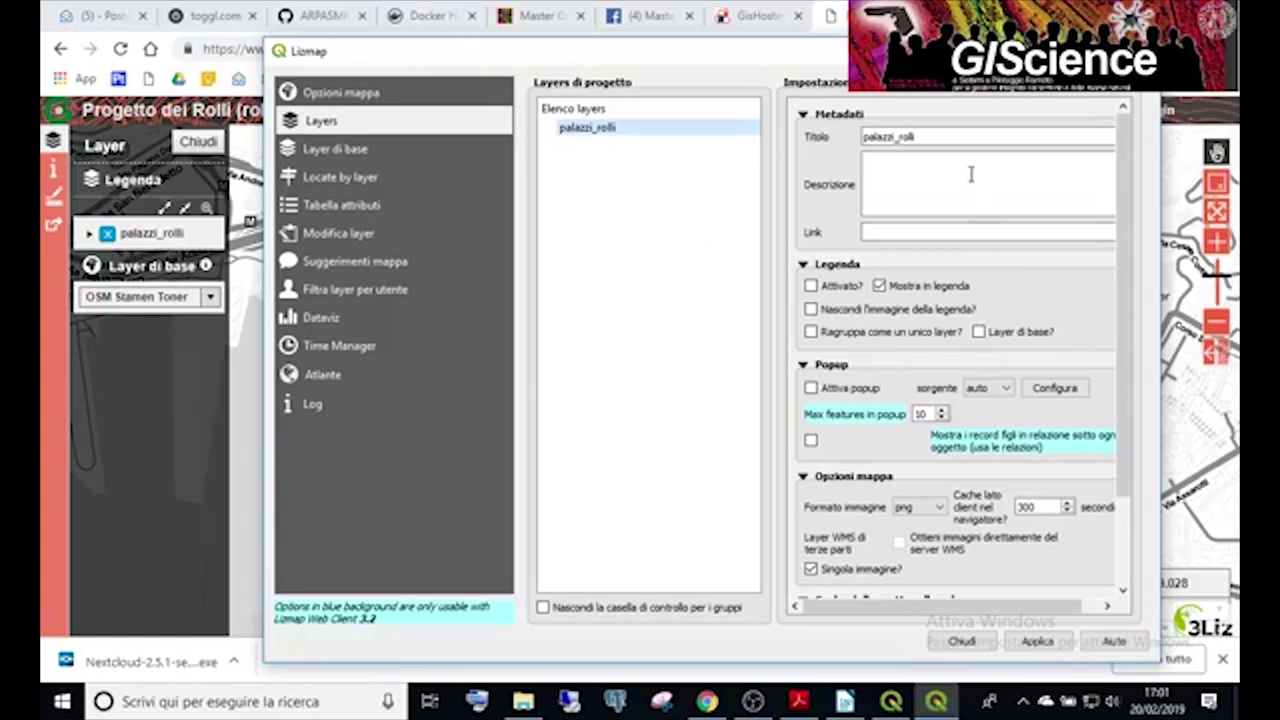
# Change the palazzi_rolli layer's Lizmap title to "Palazzi dei Rolli".
pyautogui.click(867, 137)
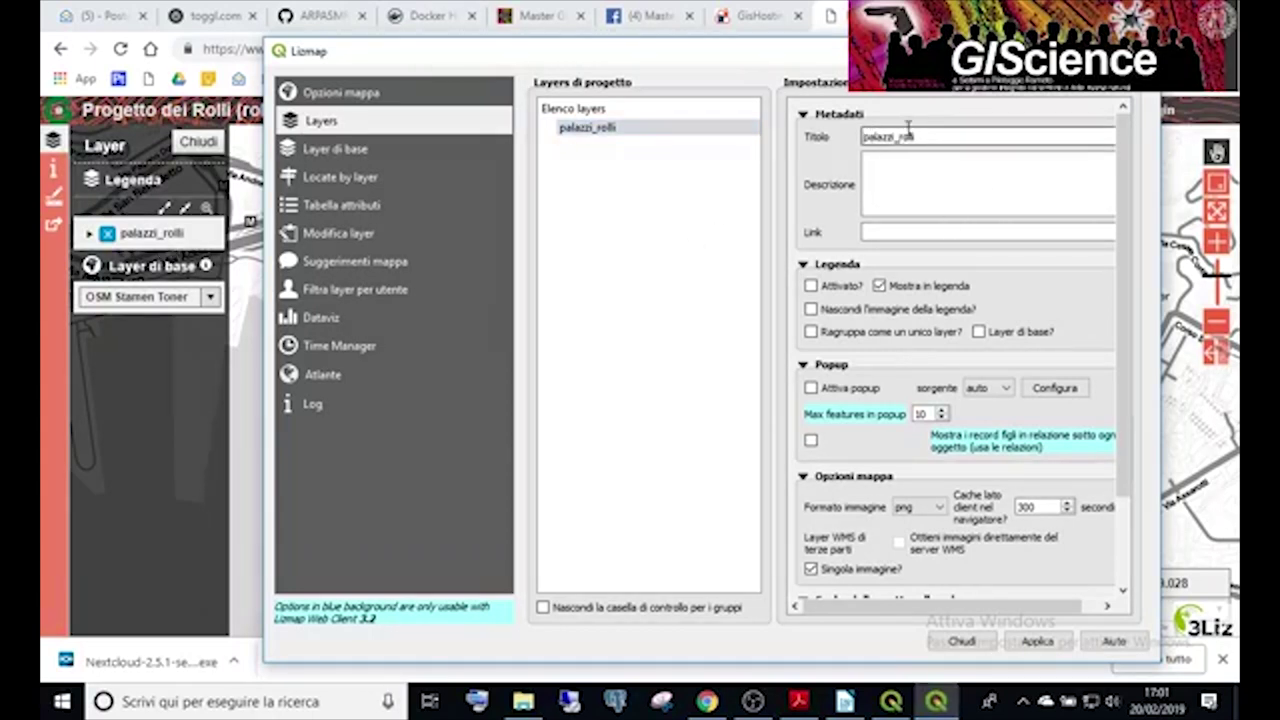
pyautogui.press('Delete')
pyautogui.write('P')
pyautogui.click(891, 135)
pyautogui.press('Delete')
pyautogui.press('Delete')
pyautogui.write('R')
pyautogui.press('Left')
pyautogui.write('dei')
# Enter "blabla" as the Lizmap description of the palazzi_rolli layer.
pyautogui.click(914, 167)
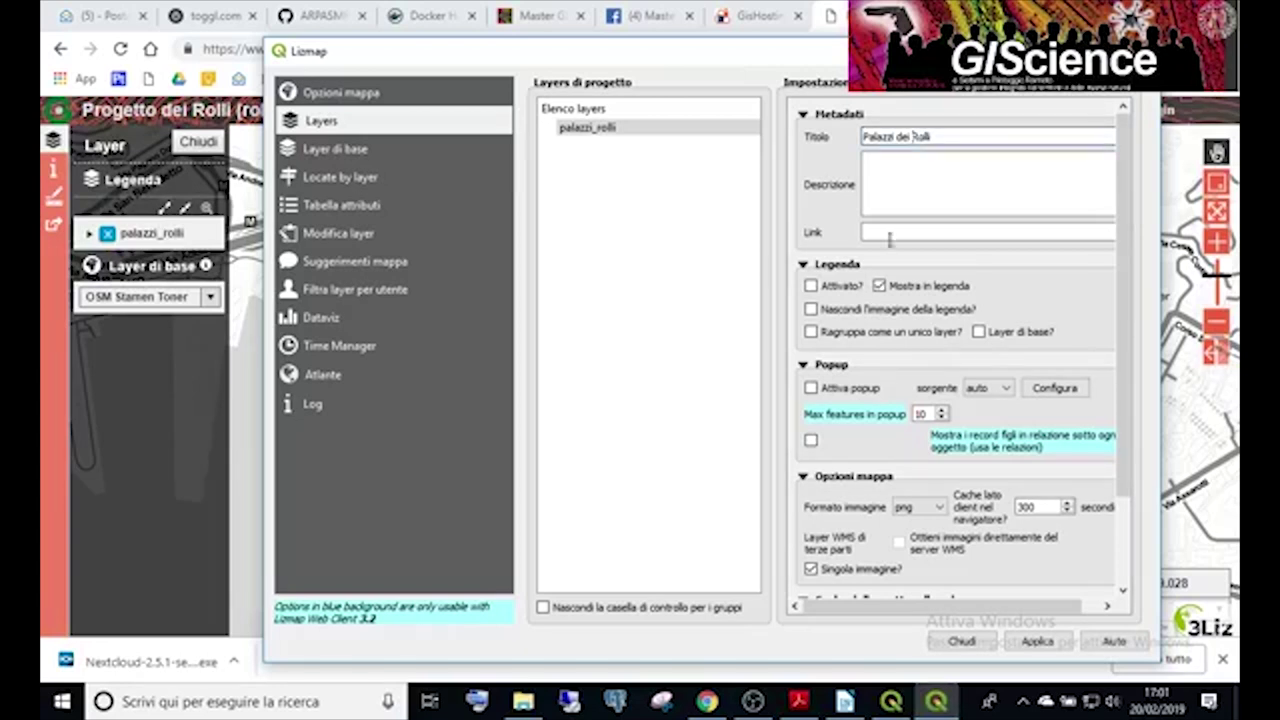
pyautogui.write('bl')
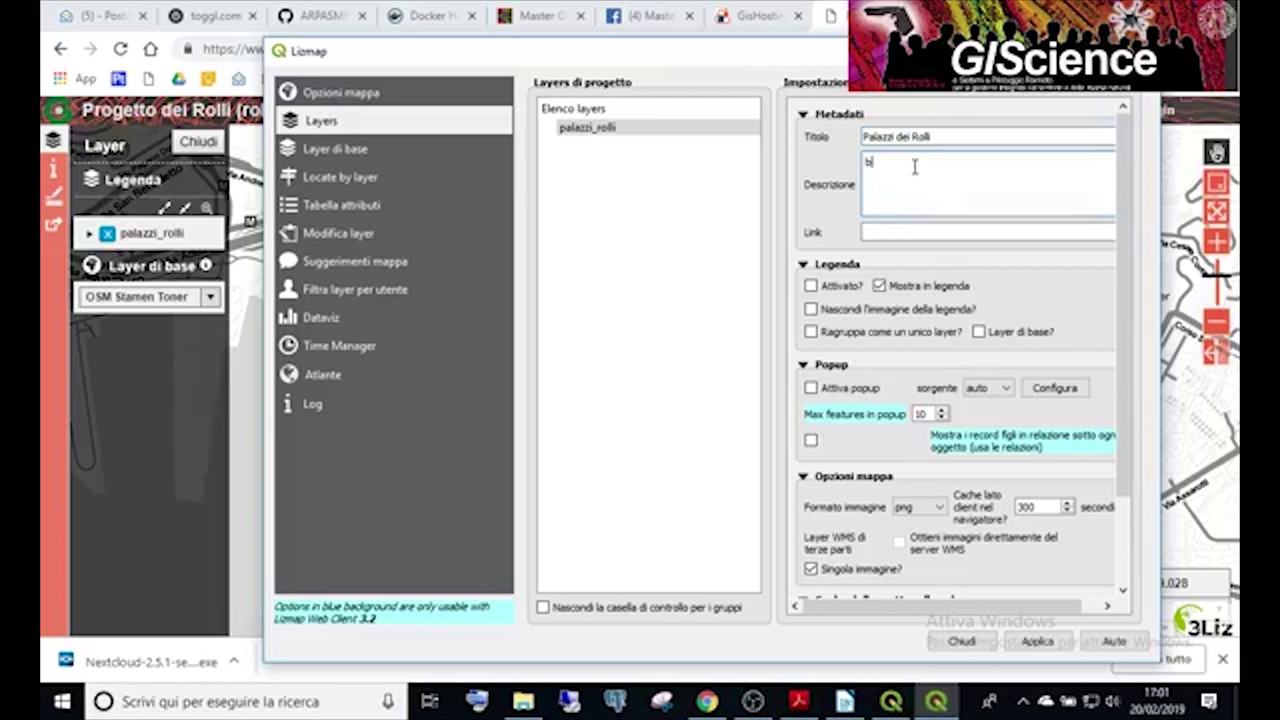
pyautogui.write('abla')
pyautogui.click(722, 706)
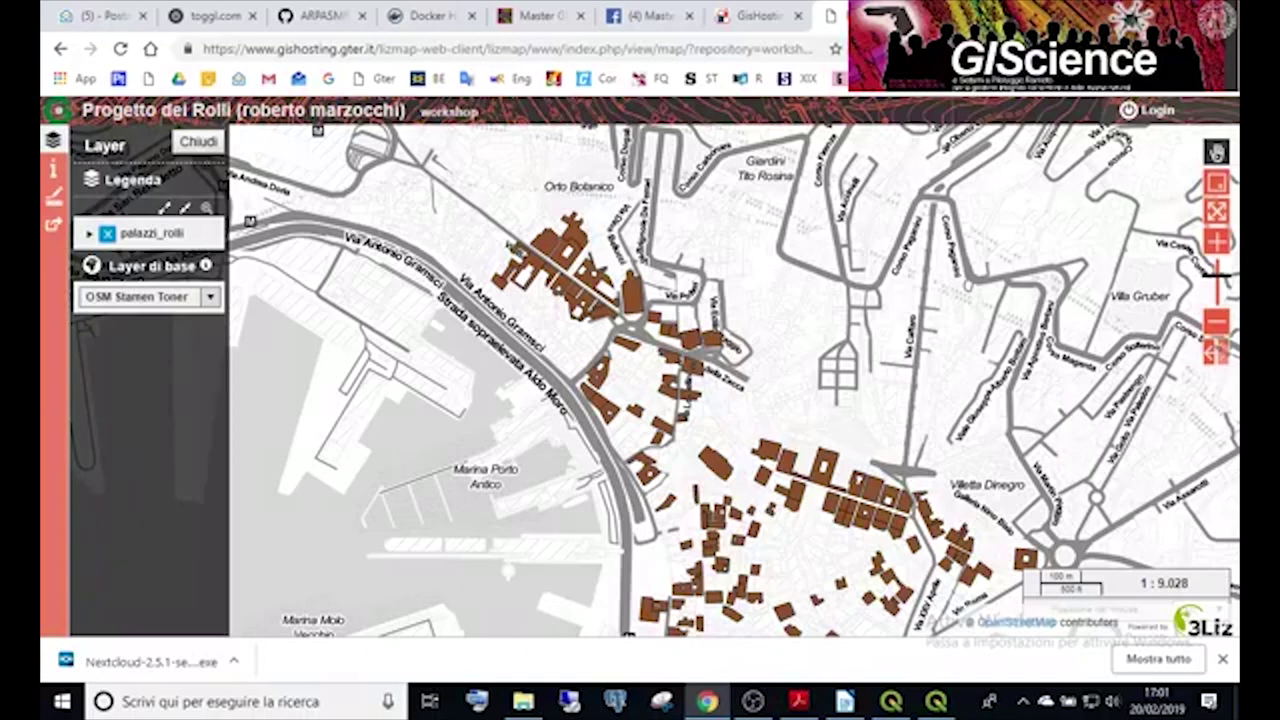
pyautogui.hotkey('ctrl', 't')
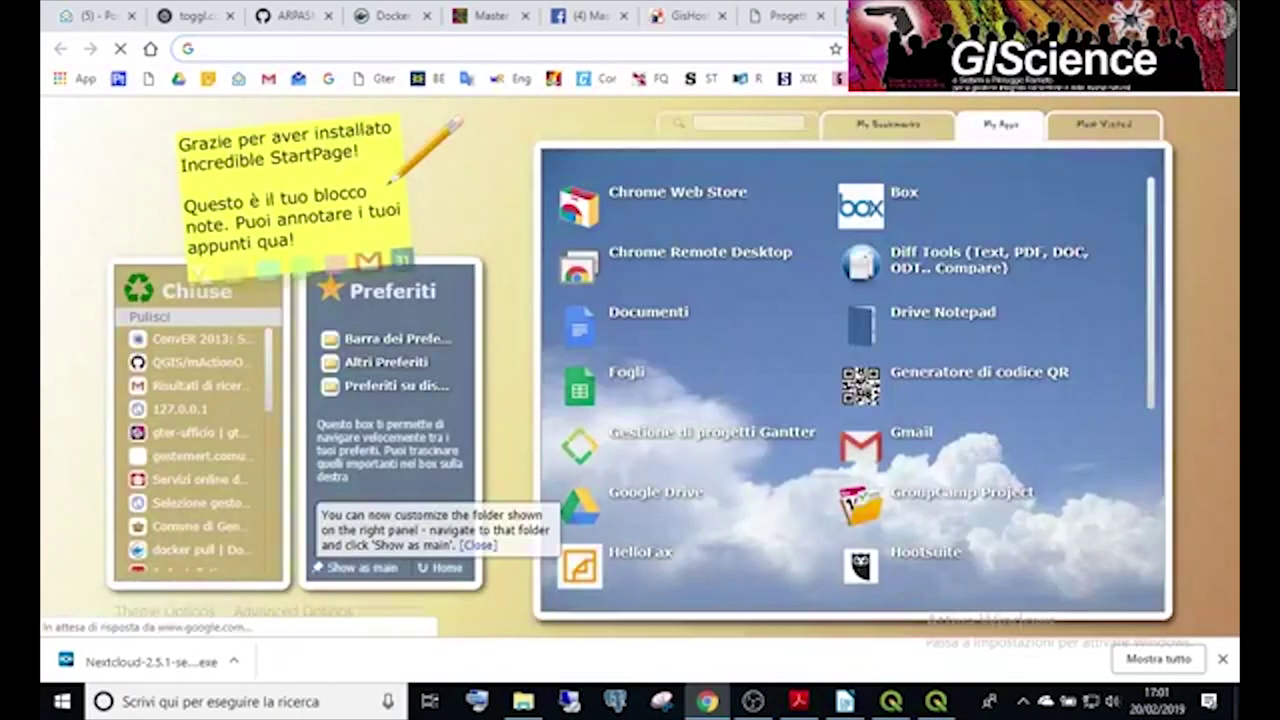
pyautogui.write('pal')
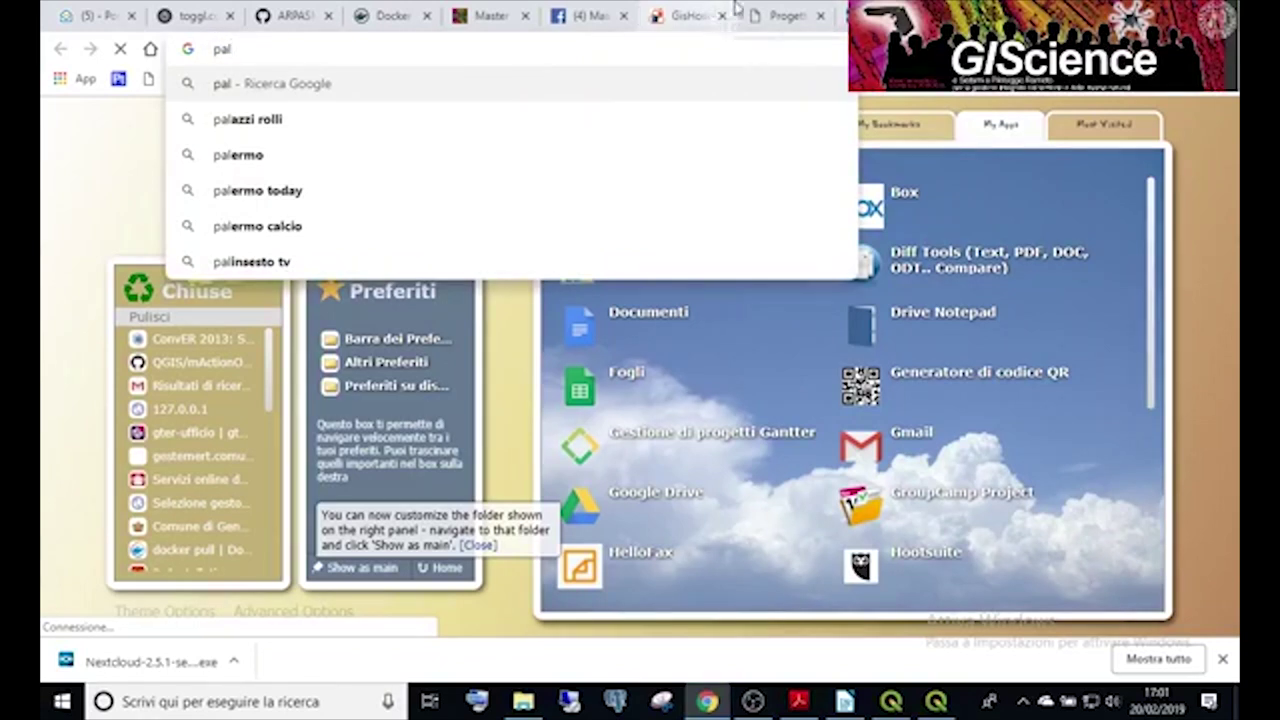
pyautogui.click(272, 120)
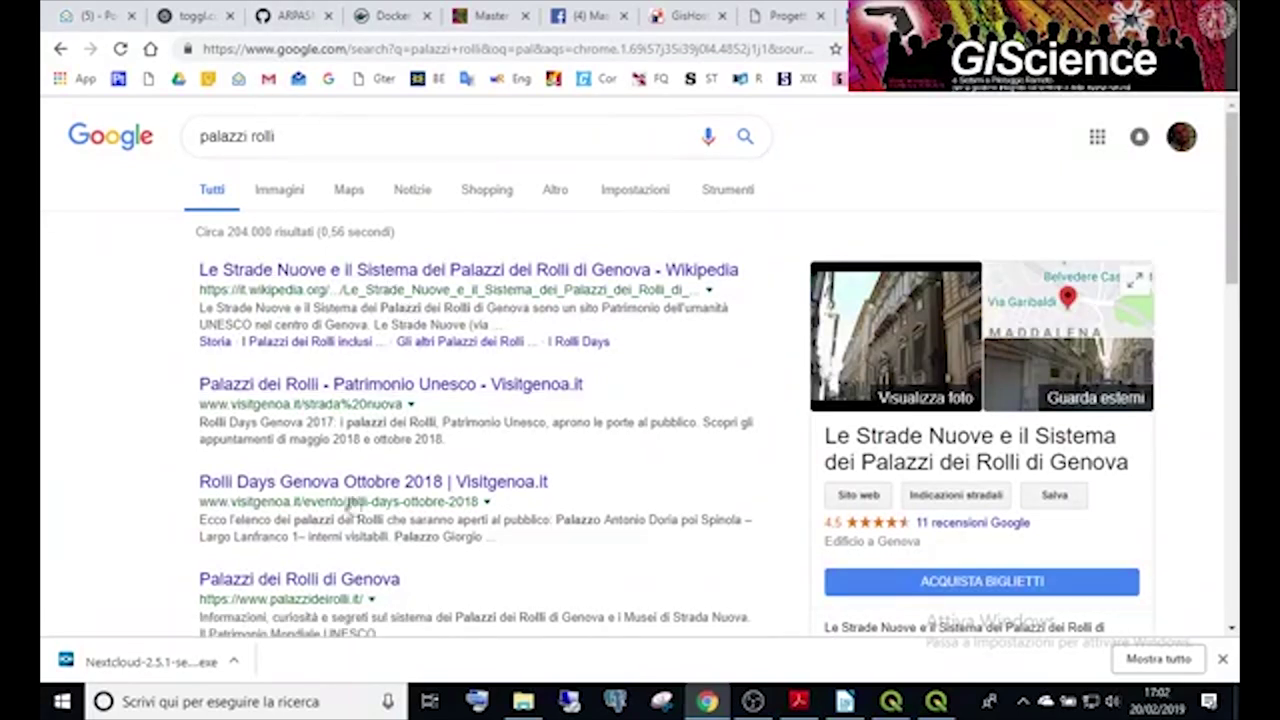
pyautogui.click(335, 592)
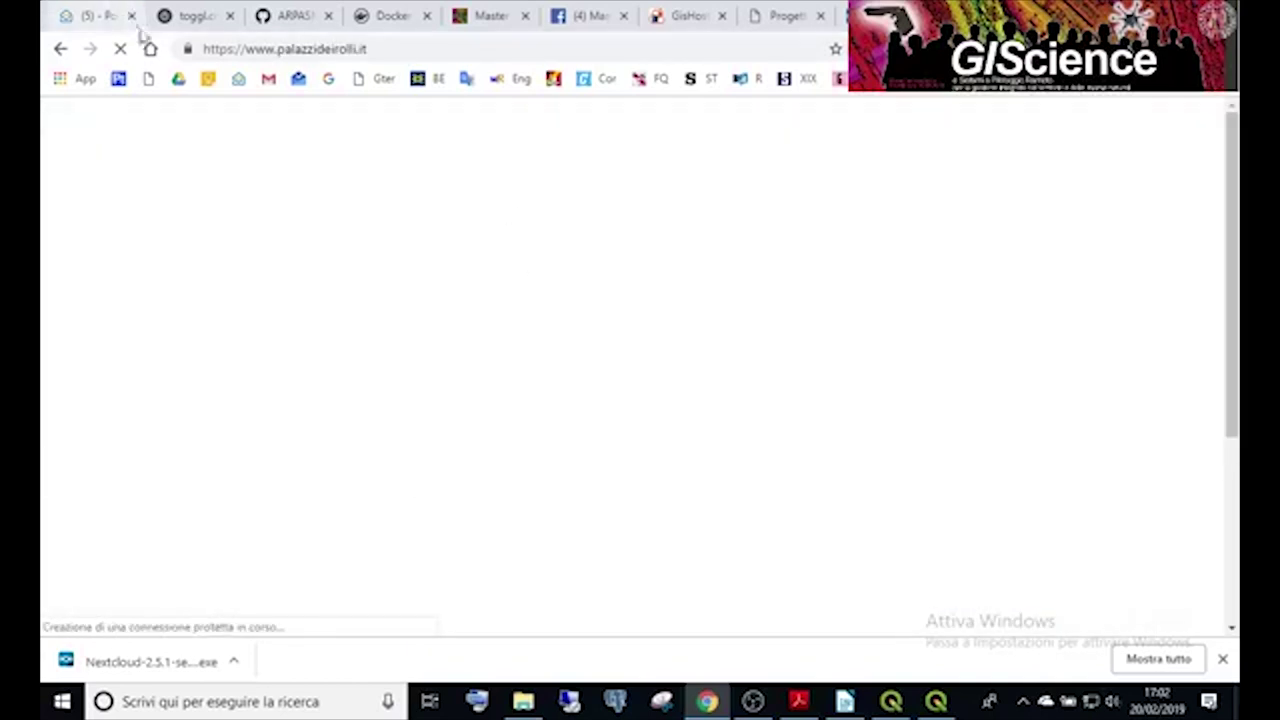
# Copy the full address of the Palazzi dei Rolli website.
pyautogui.click(314, 49)
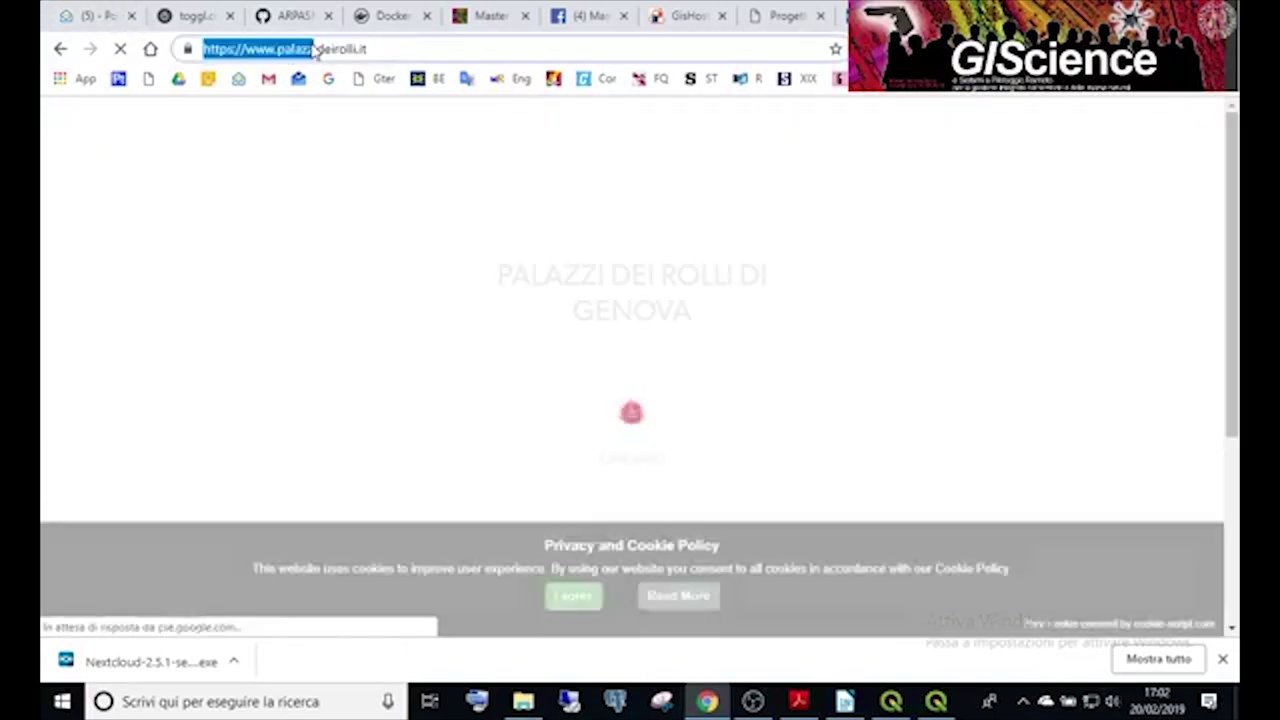
pyautogui.doubleClick(320, 49)
pyautogui.click(270, 60)
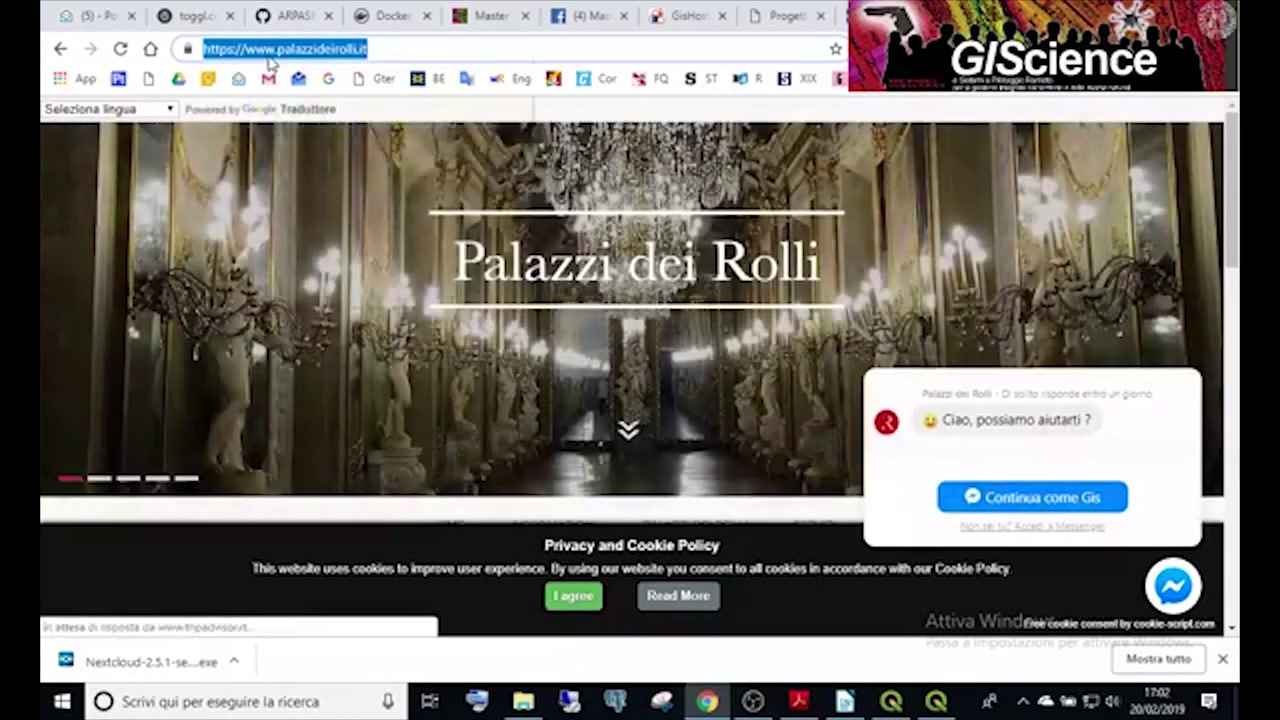
pyautogui.rightClick(267, 53)
pyautogui.press('super+c')
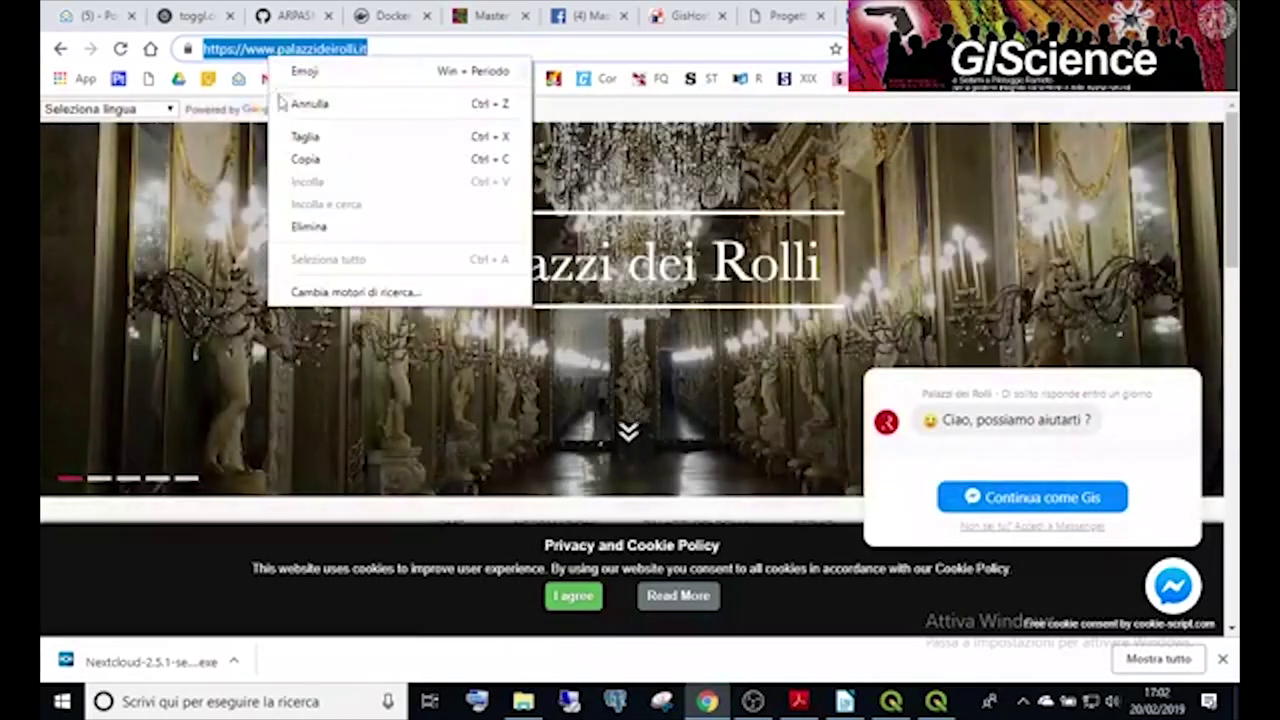
pyautogui.click(306, 161)
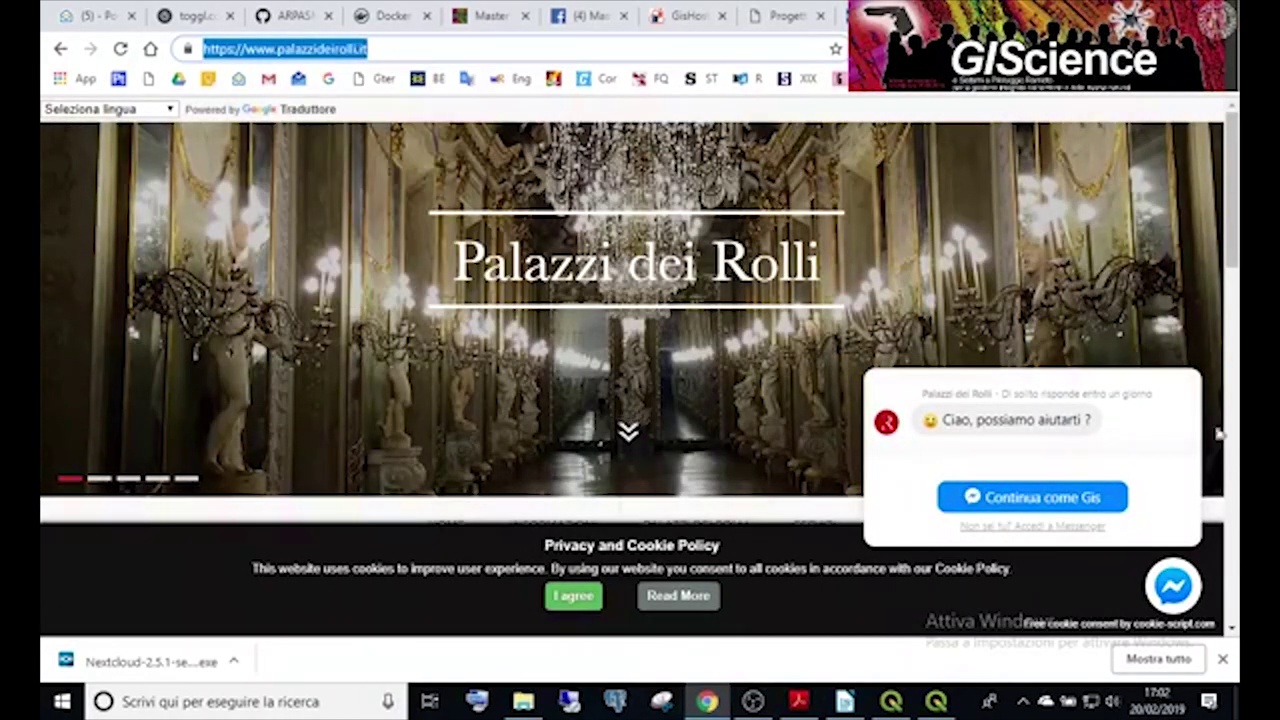
pyautogui.scroll(-3, 871, 186)
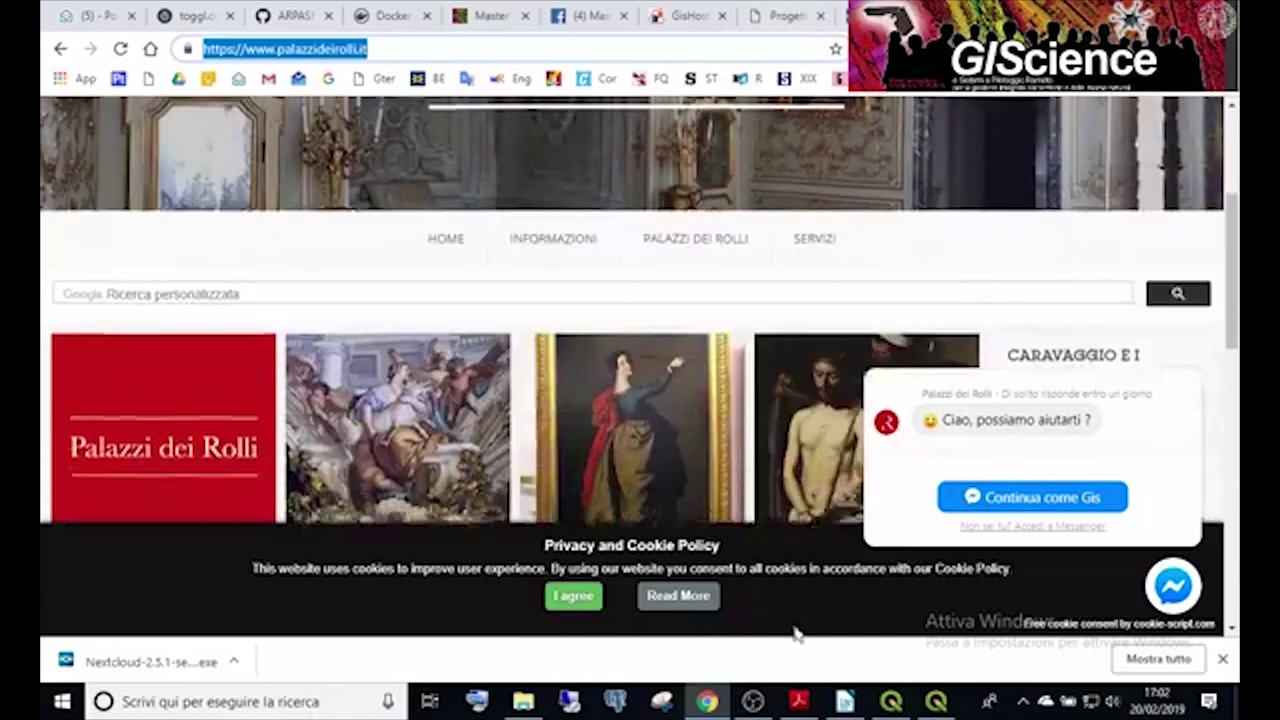
pyautogui.click(707, 701)
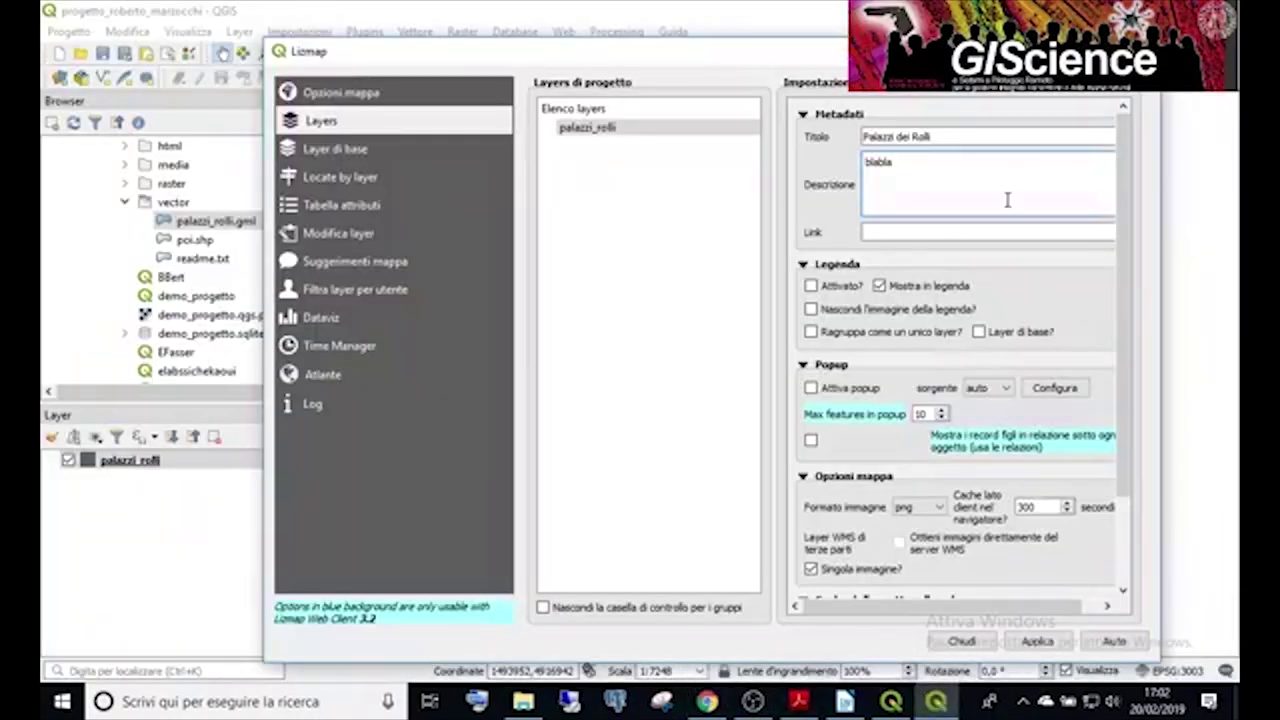
pyautogui.click(975, 232)
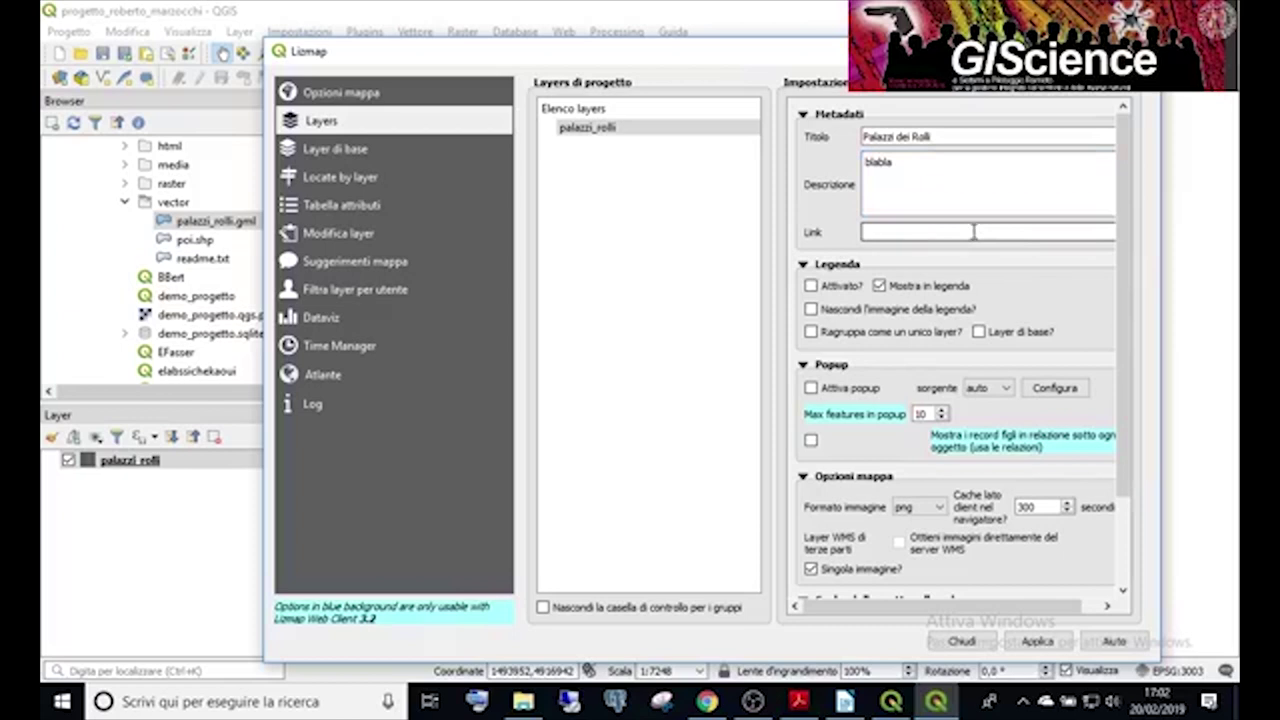
pyautogui.rightClick(975, 232)
pyautogui.click(1048, 340)
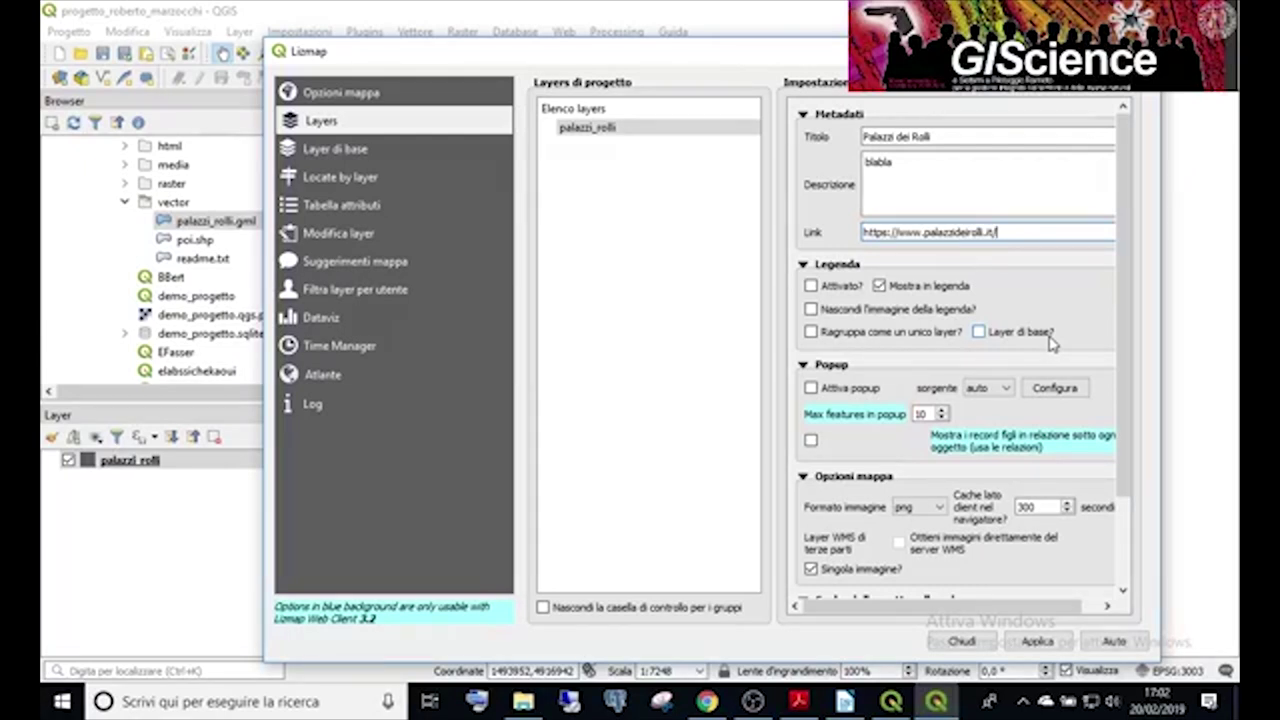
pyautogui.click(949, 232)
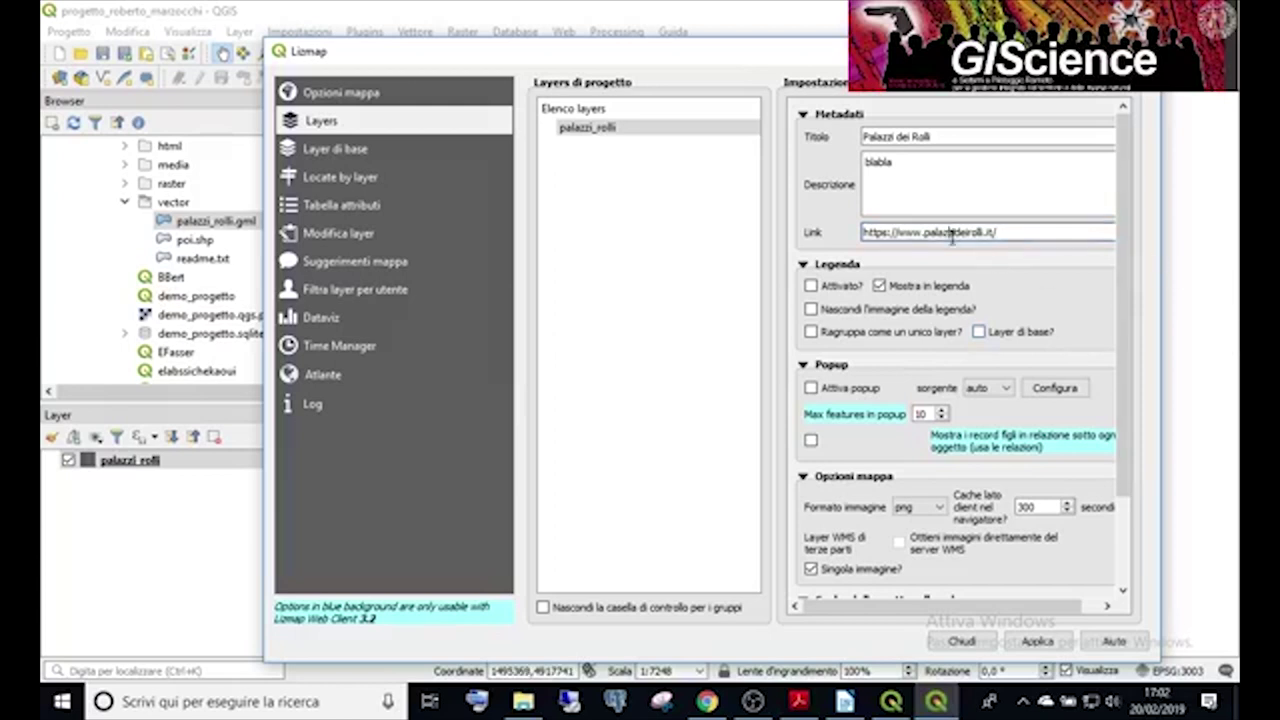
pyautogui.click(945, 193)
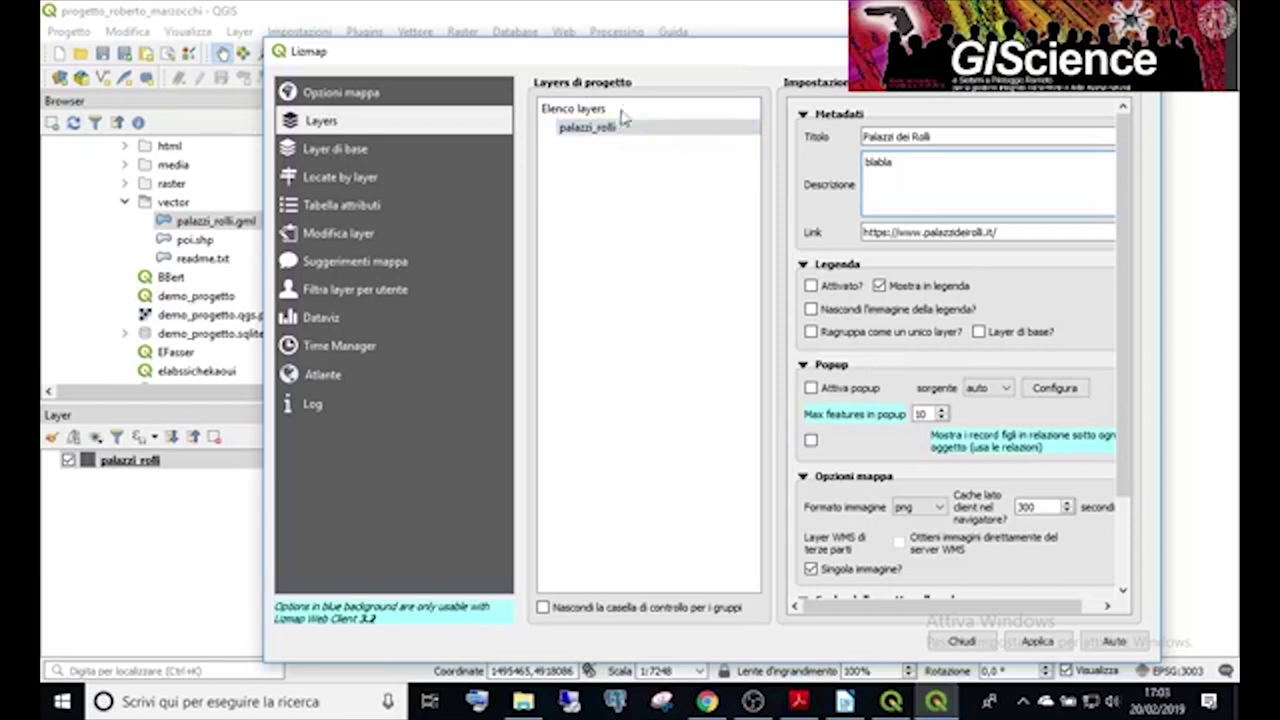
# Set the palazzi_rolli layer to be activated by default in the Lizmap legend options.
pyautogui.click(829, 289)
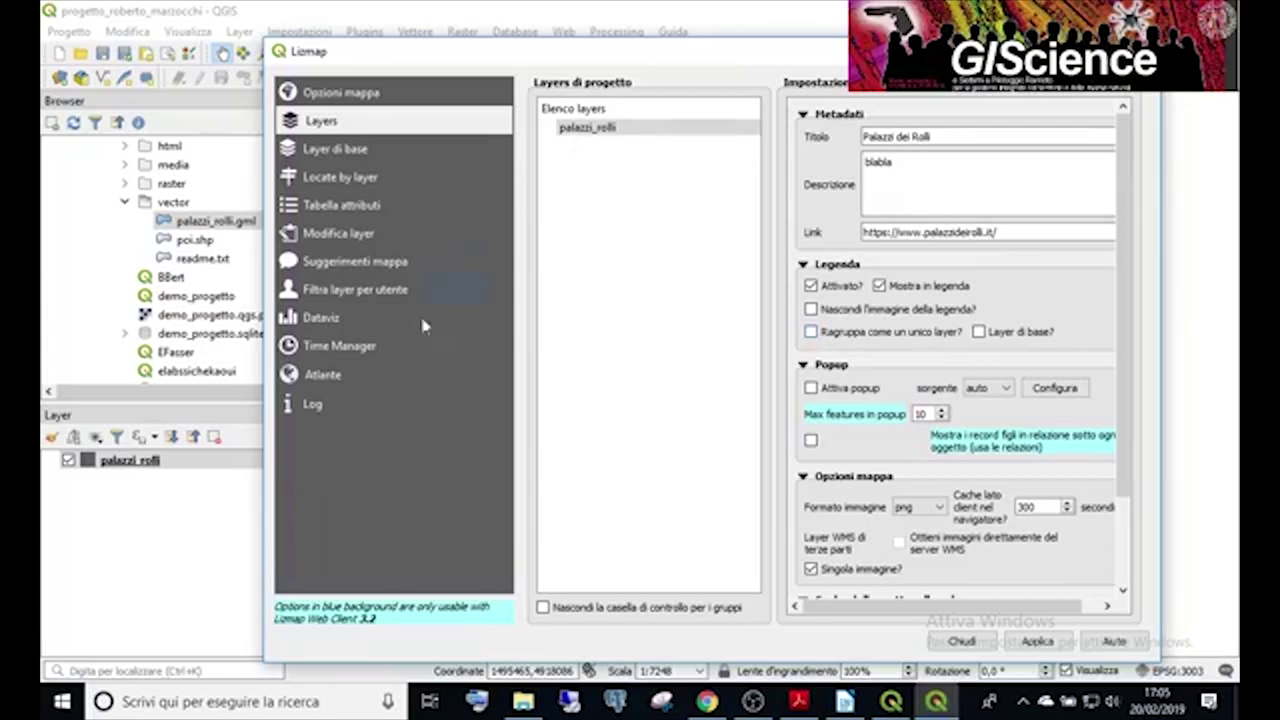
pyautogui.rightClick(135, 461)
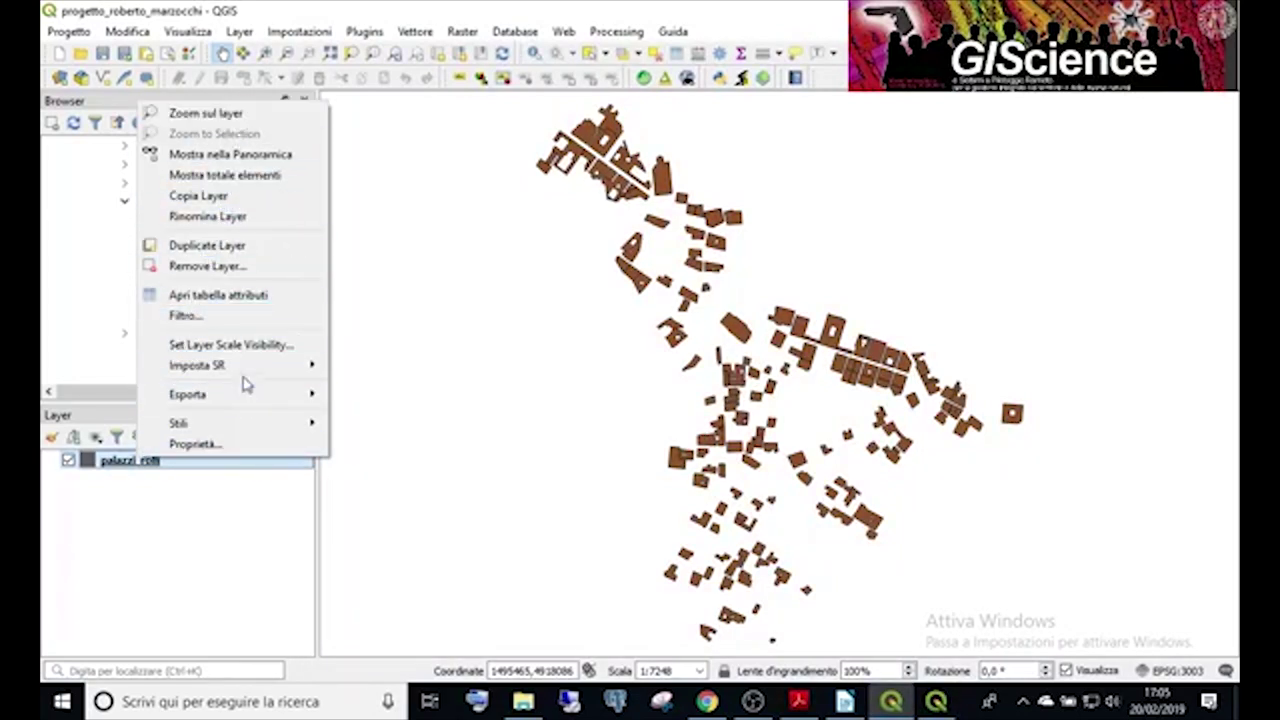
pyautogui.click(190, 553)
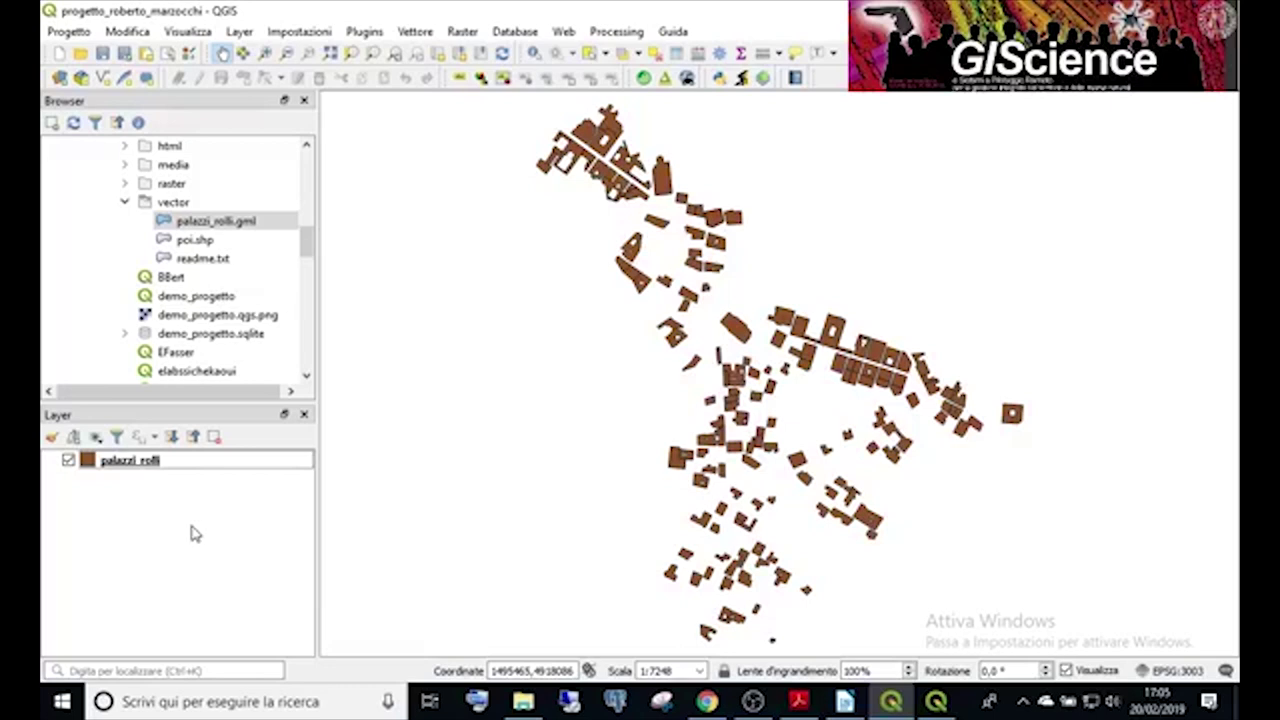
# Activate the popup for the palazzi_rolli layer, apply the Lizmap configuration, and close it.
pyautogui.click(922, 705)
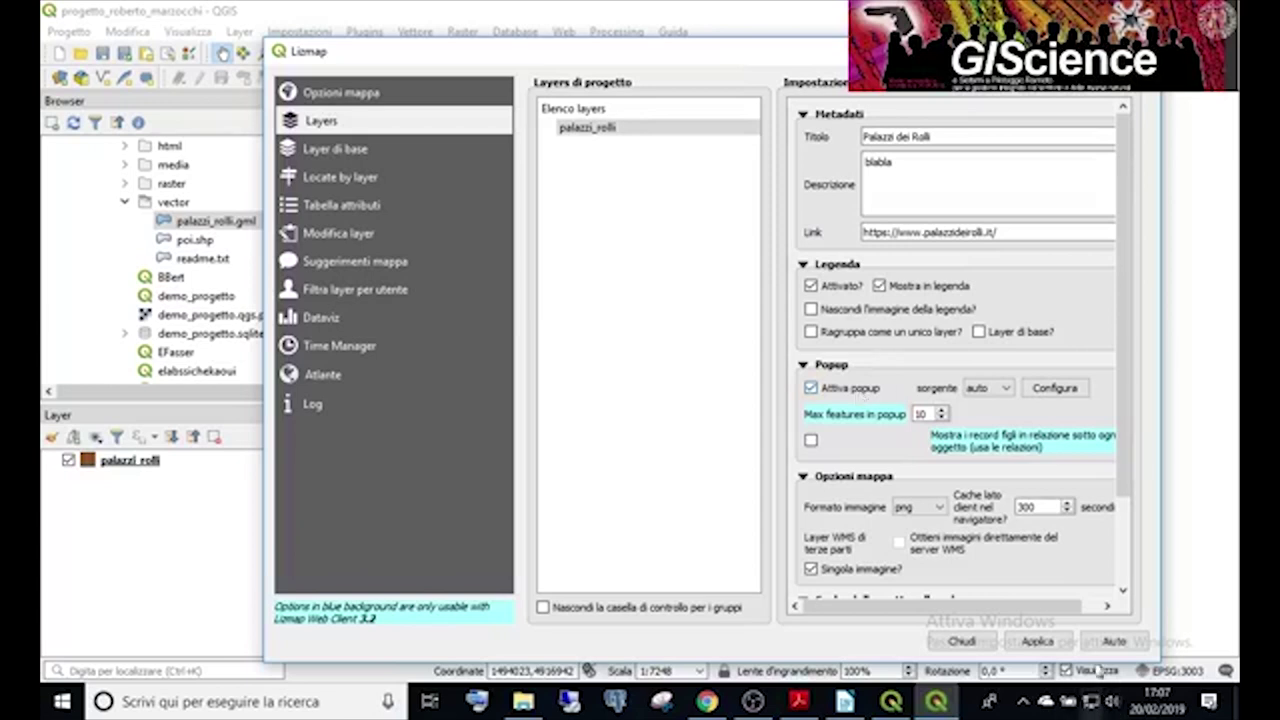
pyautogui.click(1068, 642)
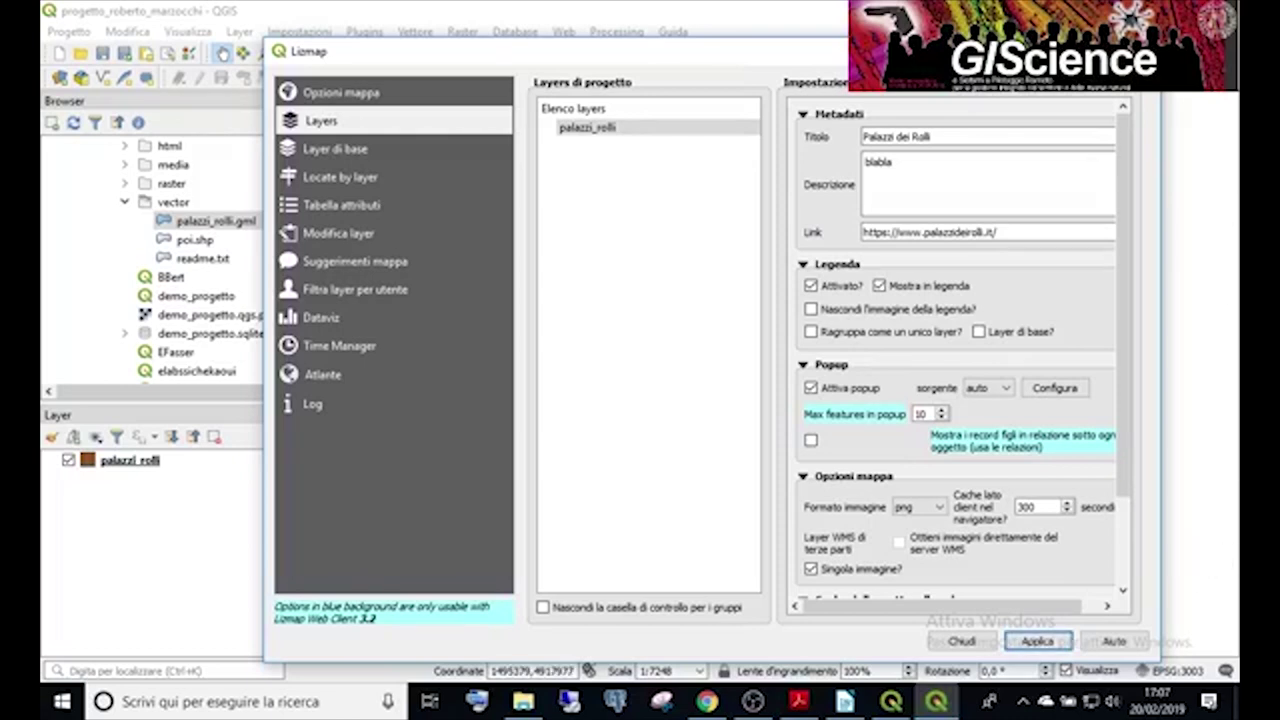
pyautogui.press('Escape')
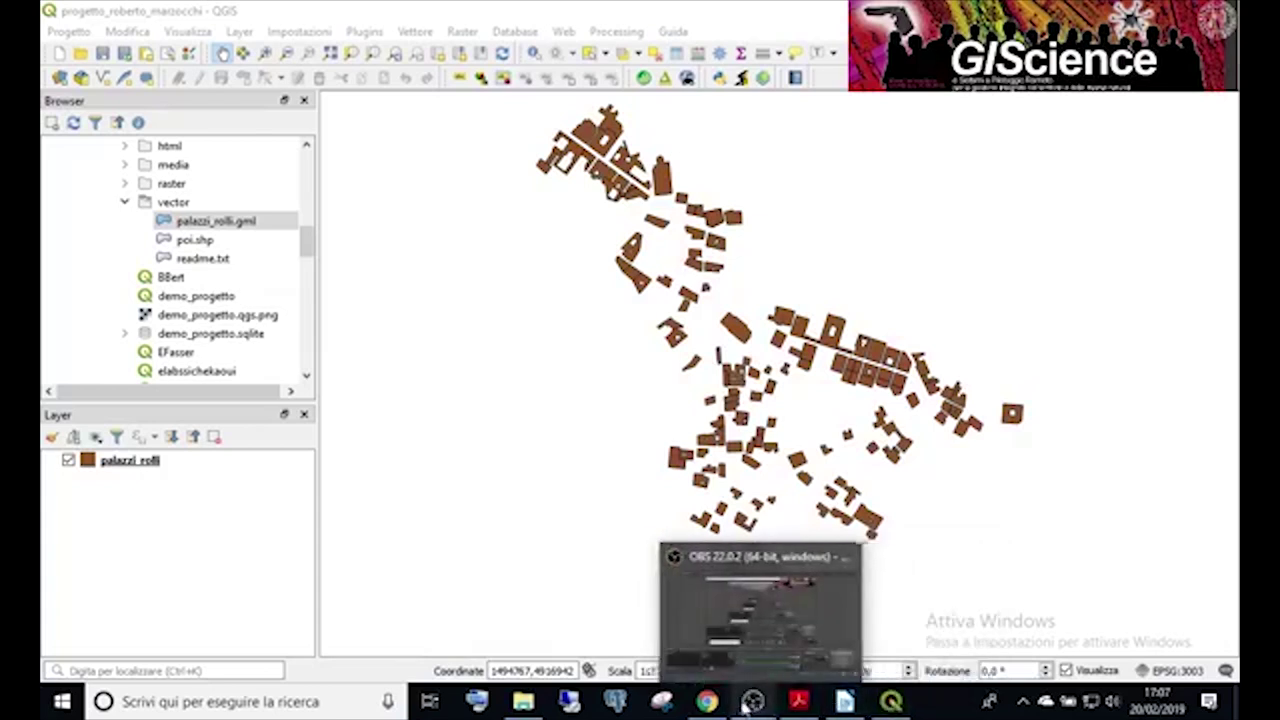
# Switch to Chrome, close the Palazzi dei Rolli website, and reload the published web map.
pyautogui.click(712, 702)
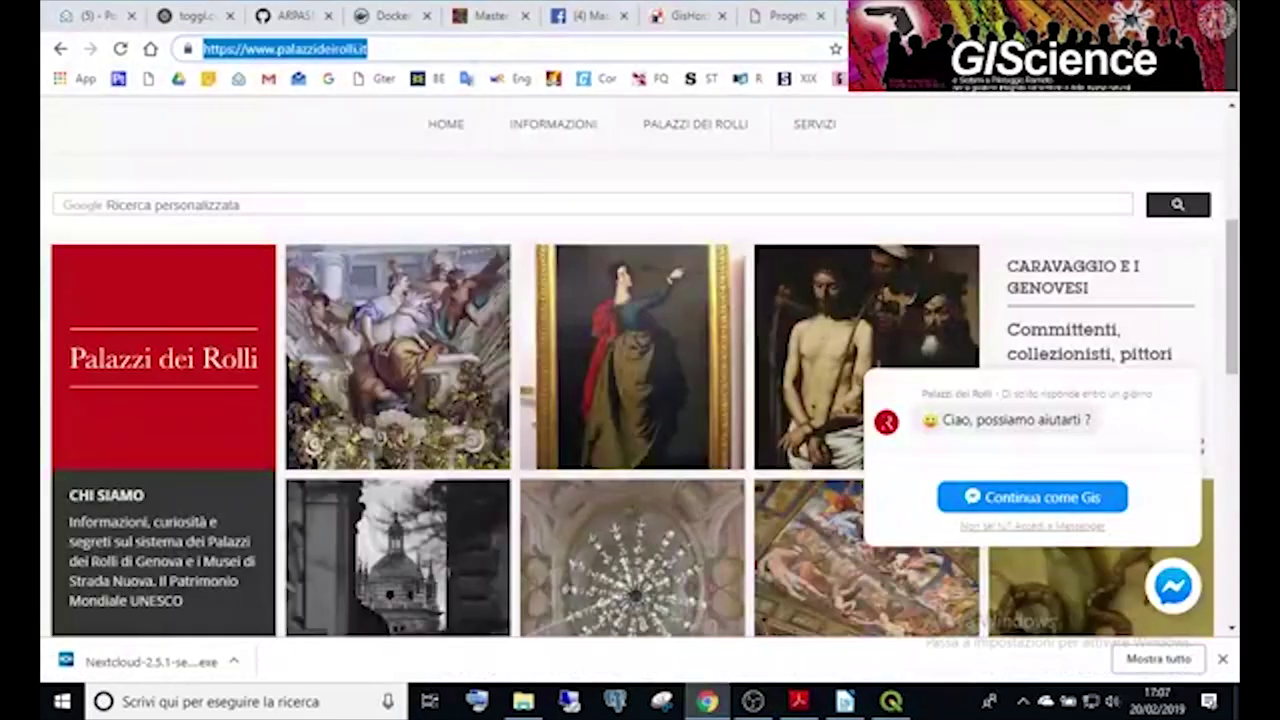
pyautogui.hotkey('ctrl', 'w')
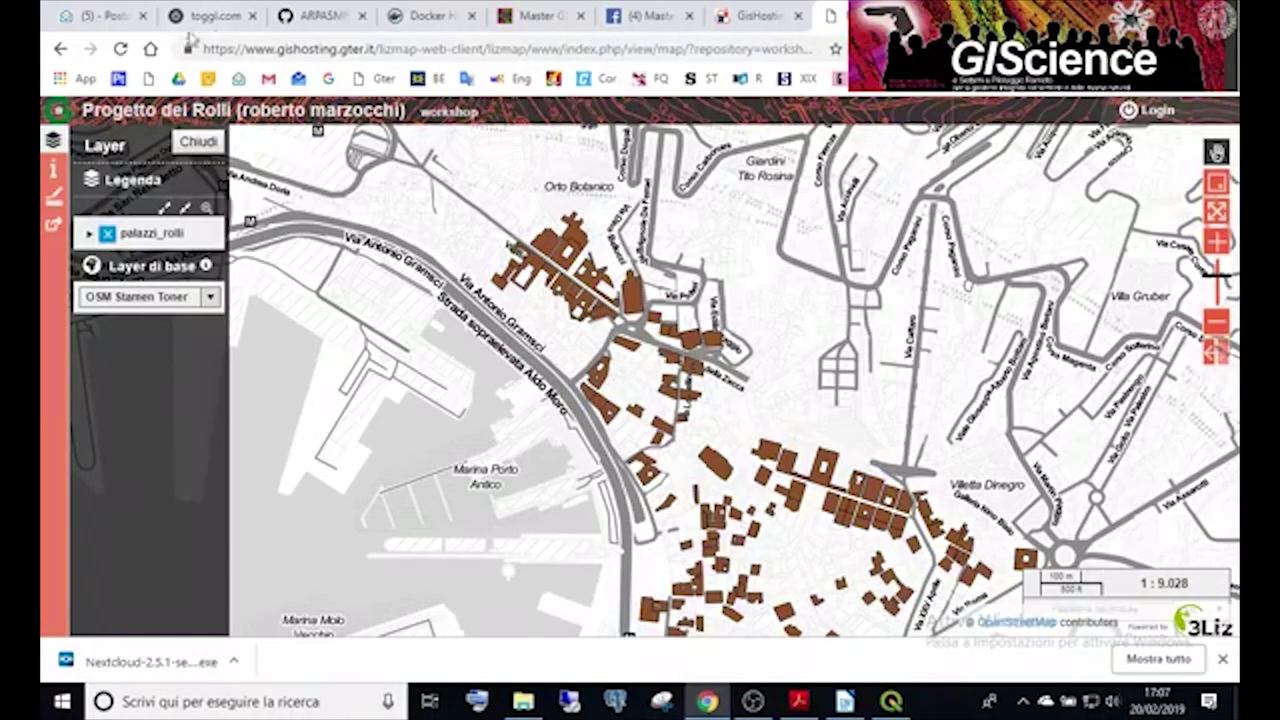
pyautogui.click(121, 48)
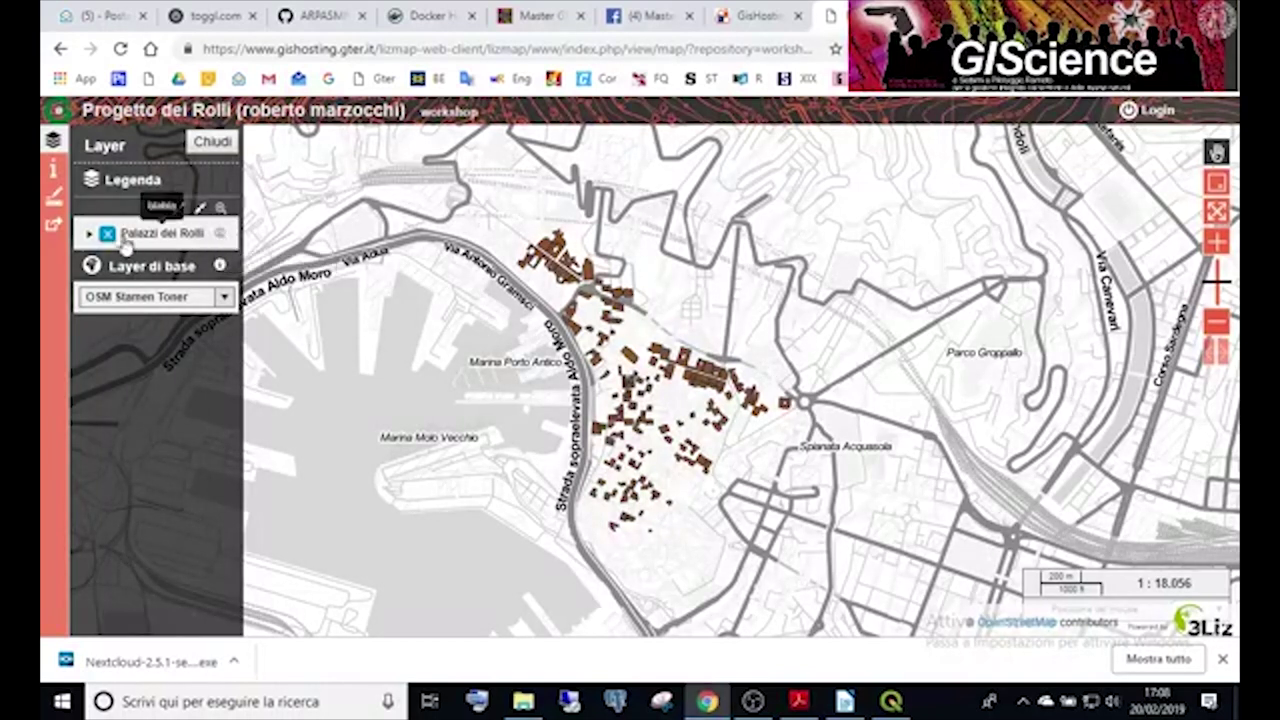
# Check the Palazzi dei Rolli layer's legend symbol and information, follow its documentation link, and return to the map.
pyautogui.click(89, 235)
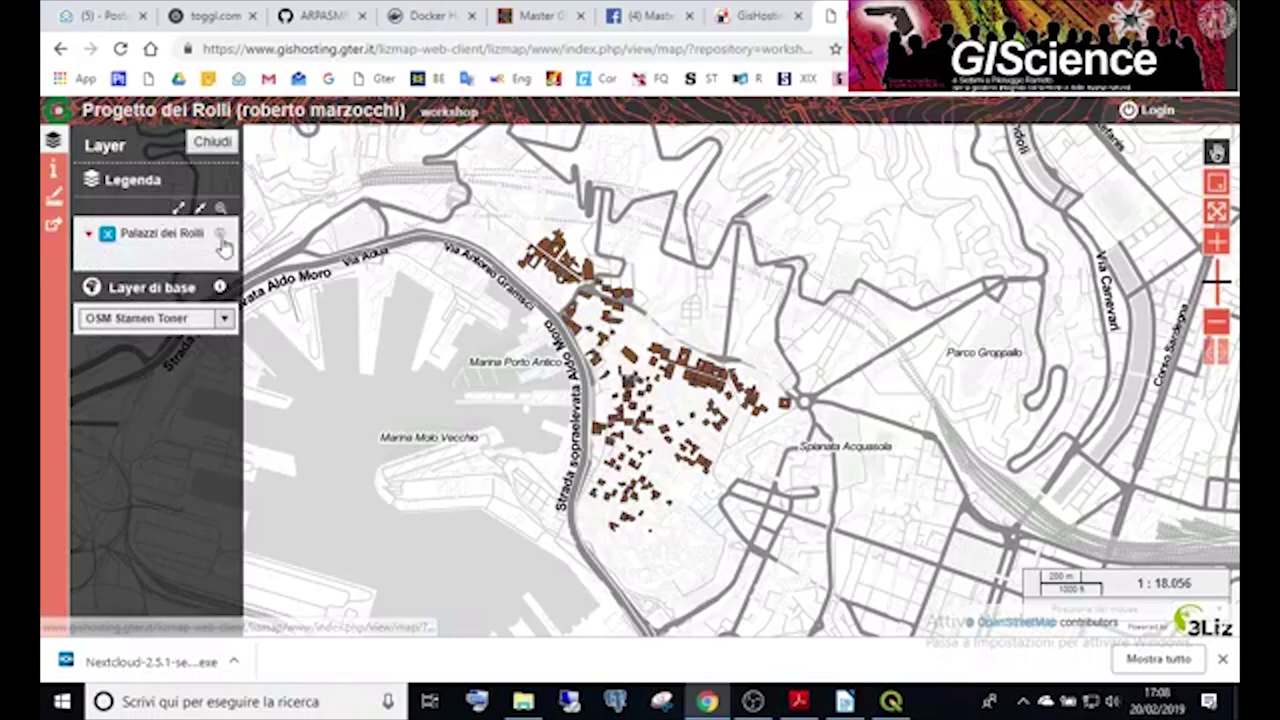
pyautogui.click(89, 235)
pyautogui.click(130, 240)
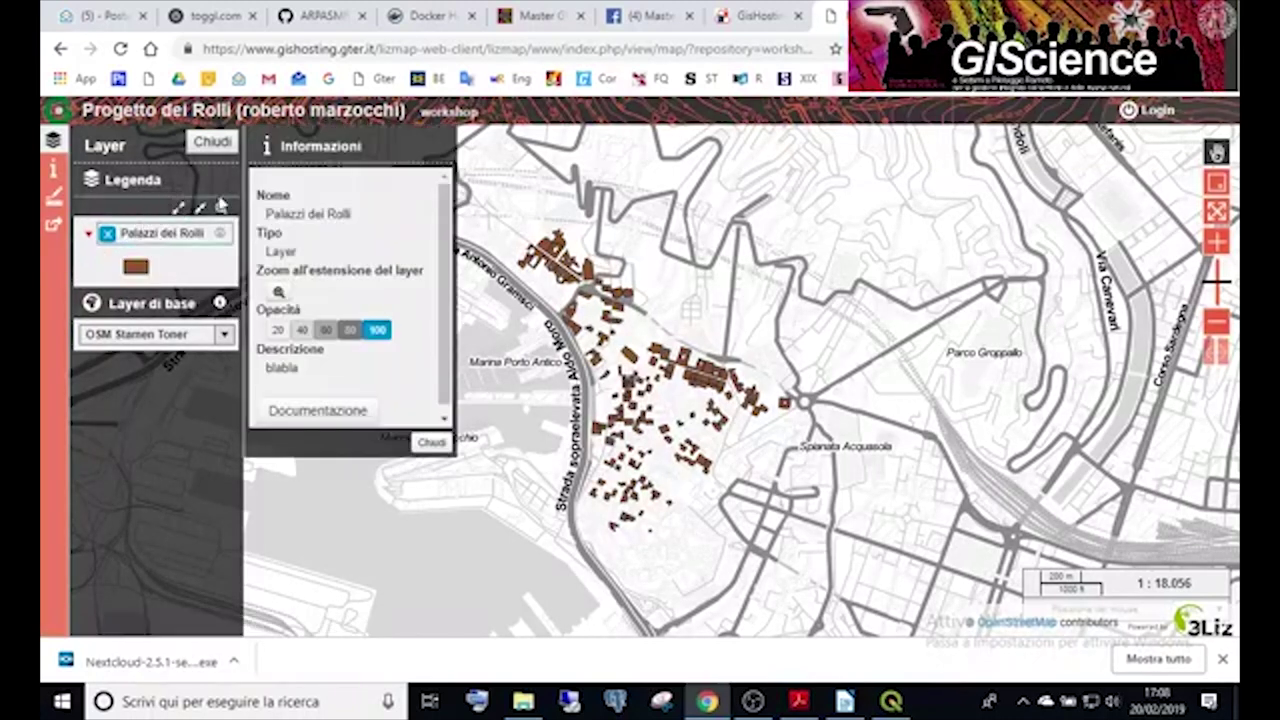
pyautogui.click(326, 418)
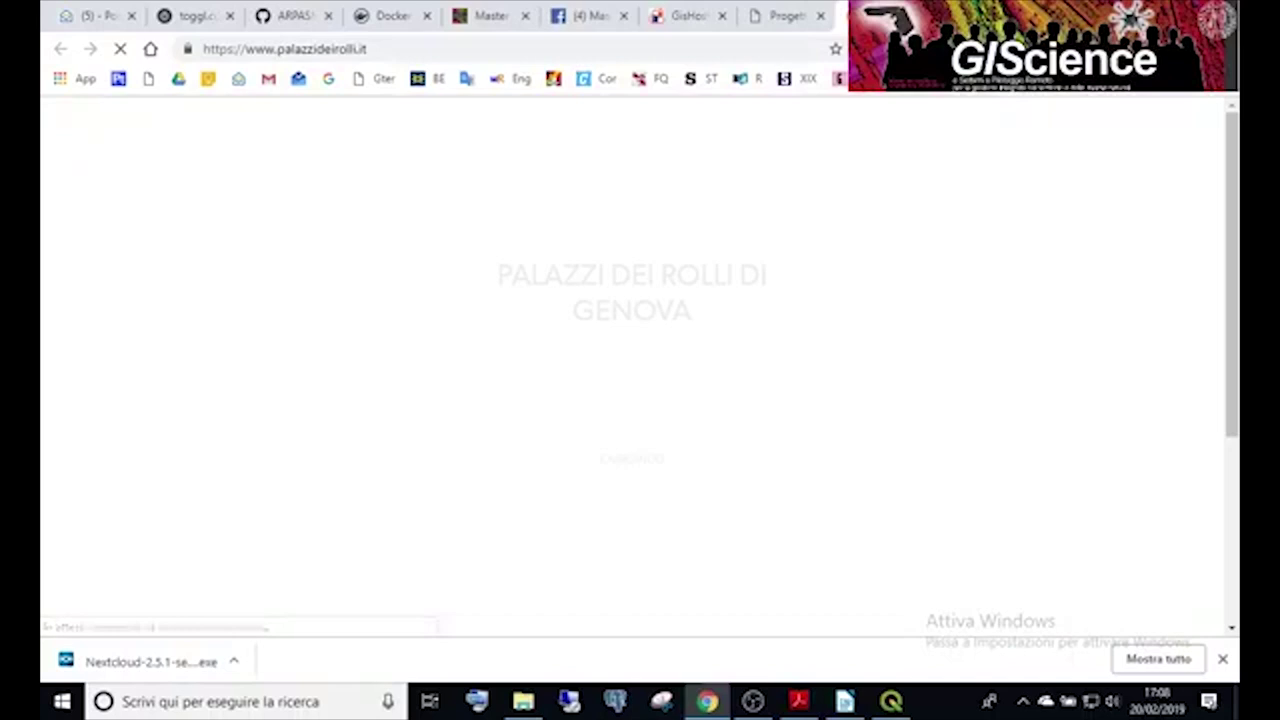
pyautogui.click(779, 20)
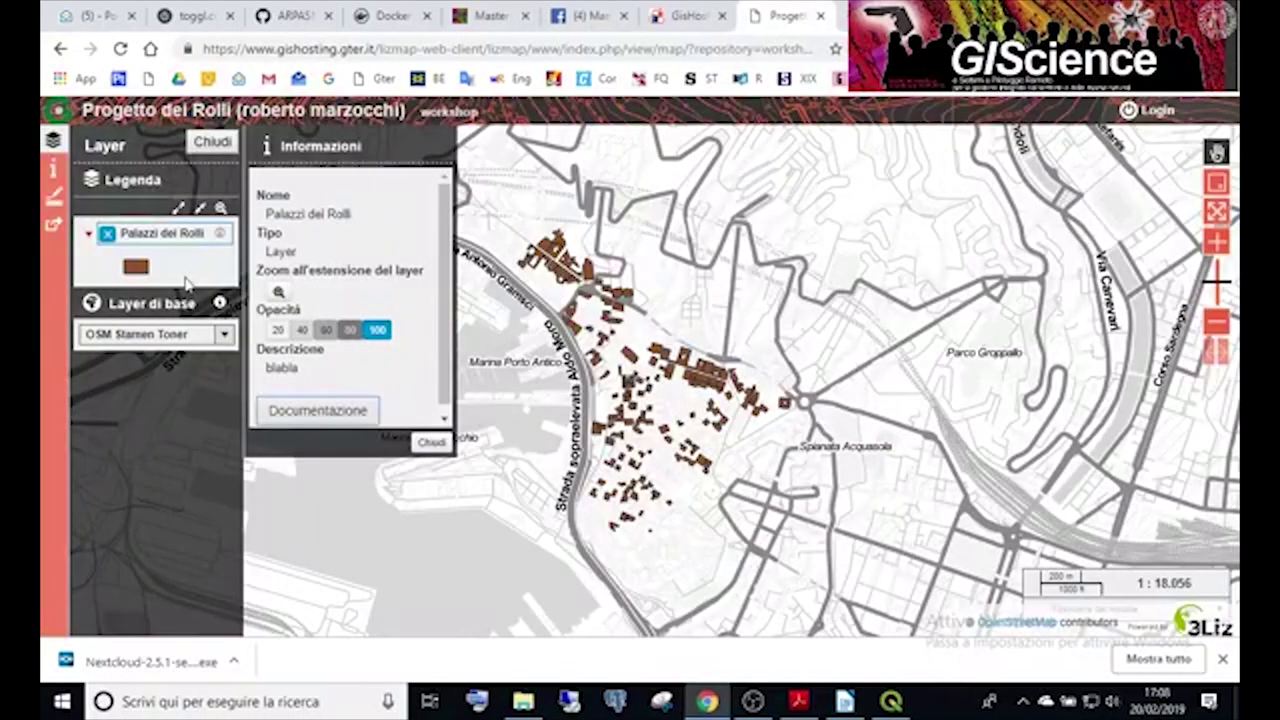
# Query a building at the northwestern end of the Palazzi dei Rolli layer, read through its popup attributes, and close the popup.
pyautogui.click(543, 243)
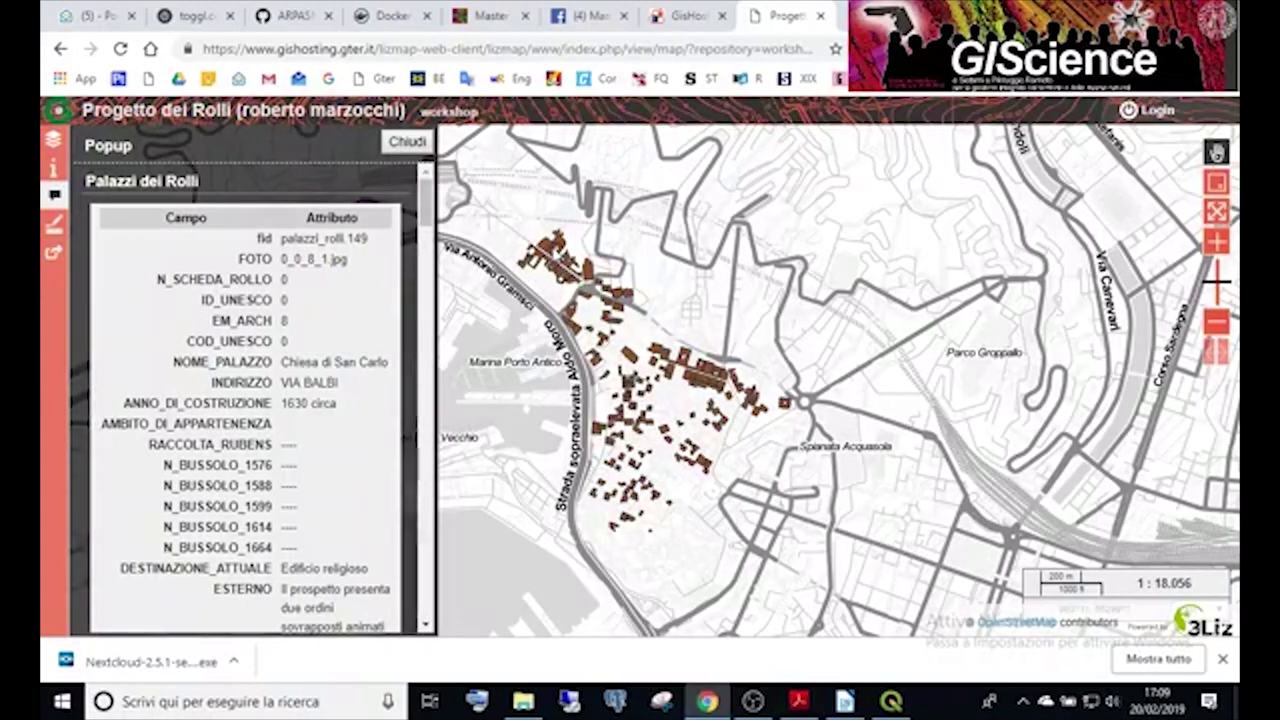
pyautogui.scroll(-1, 305, 566)
pyautogui.scroll(-10, 310, 565)
pyautogui.scroll(-10, 350, 556)
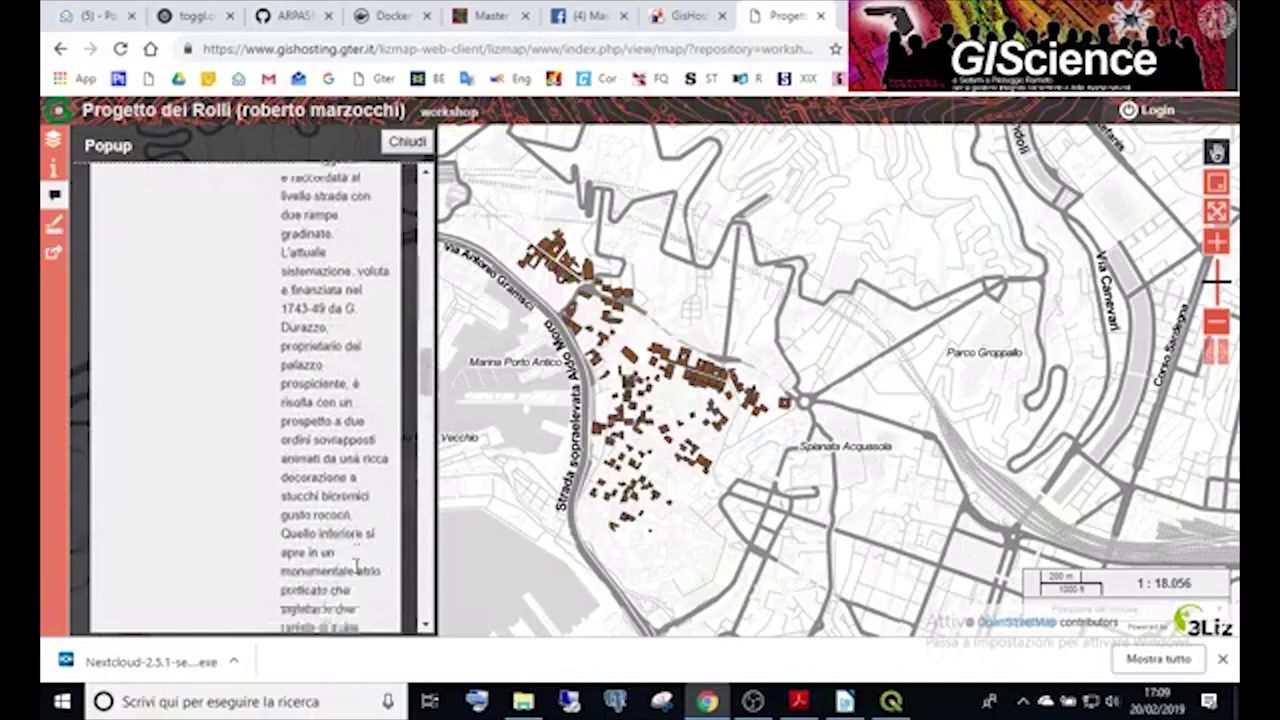
pyautogui.scroll(-6, 357, 566)
pyautogui.scroll(10, 357, 586)
pyautogui.scroll(15, 352, 596)
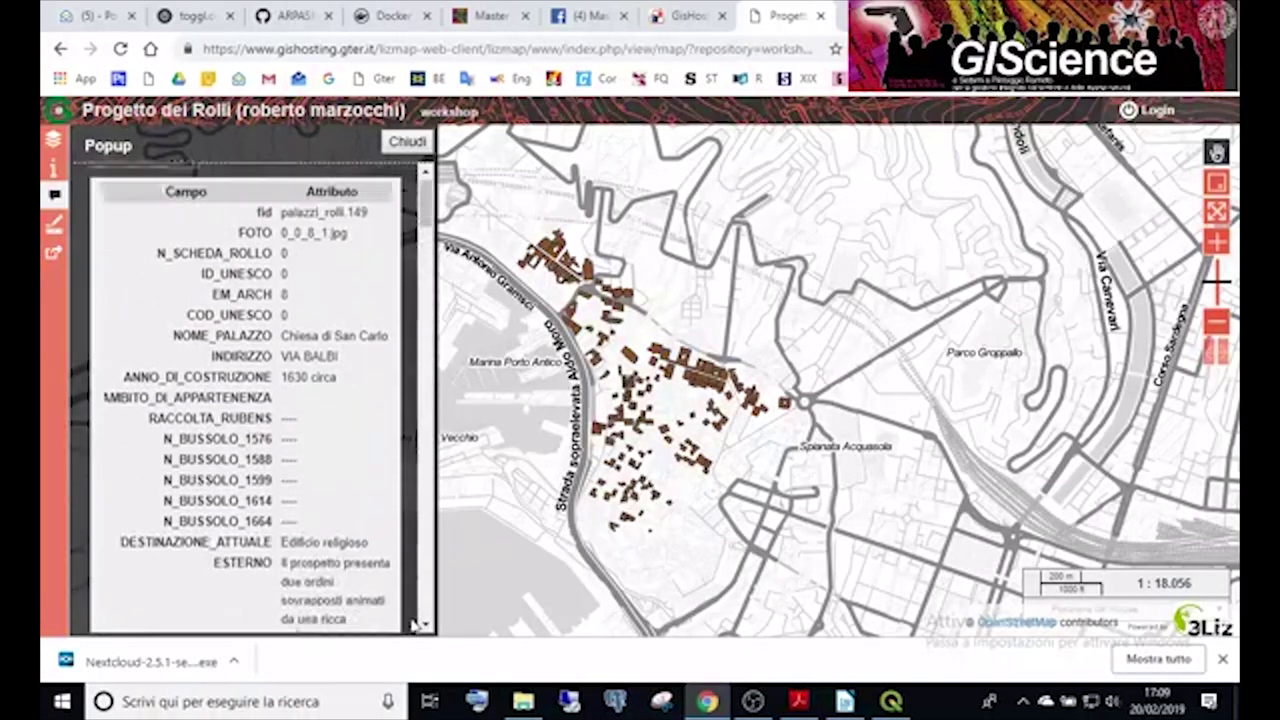
pyautogui.scroll(1, 413, 625)
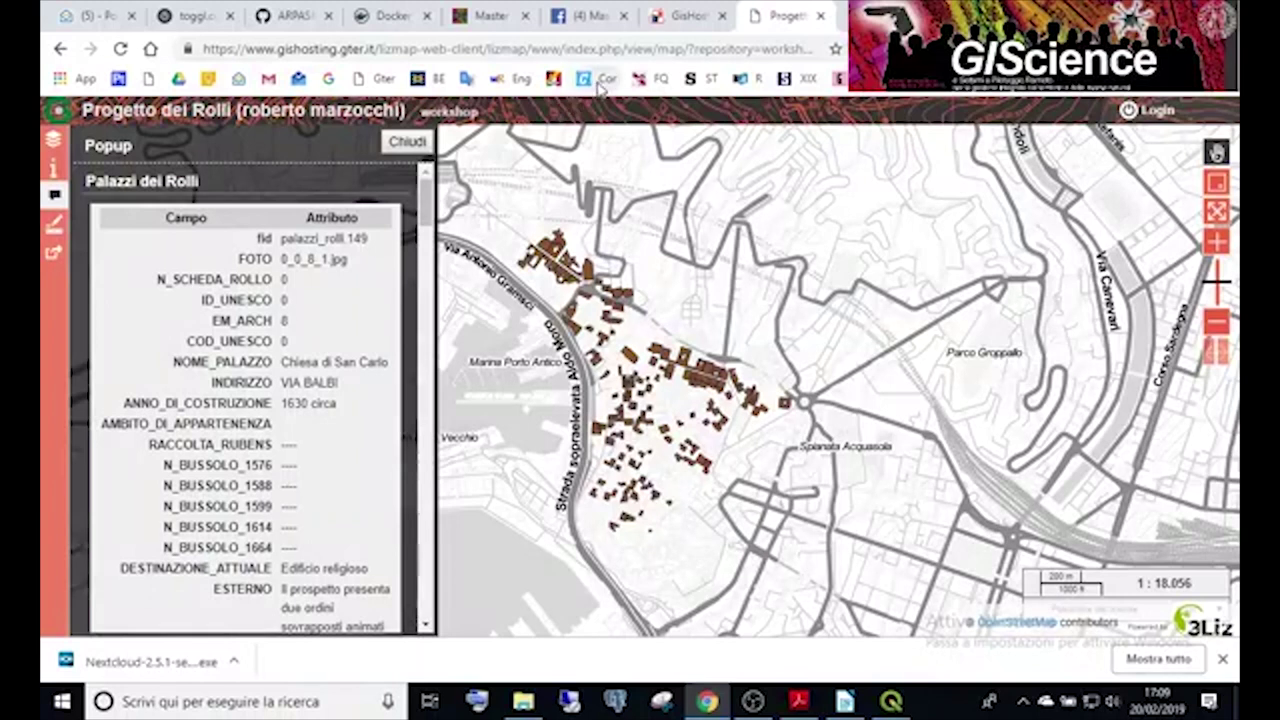
pyautogui.click(421, 143)
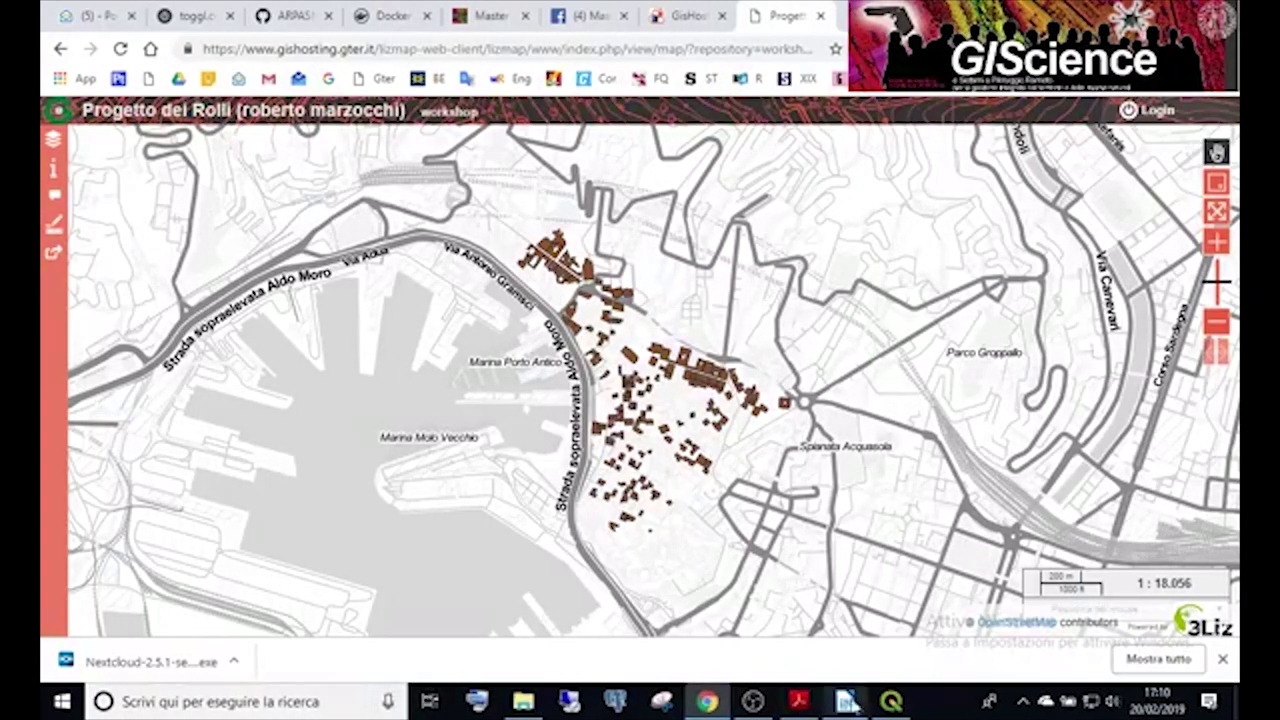
# Switch to QGIS and review the project's QGIS Server properties, from service capabilities through the WMS and WMTS settings, without changing them.
pyautogui.click(891, 701)
pyautogui.click(60, 30)
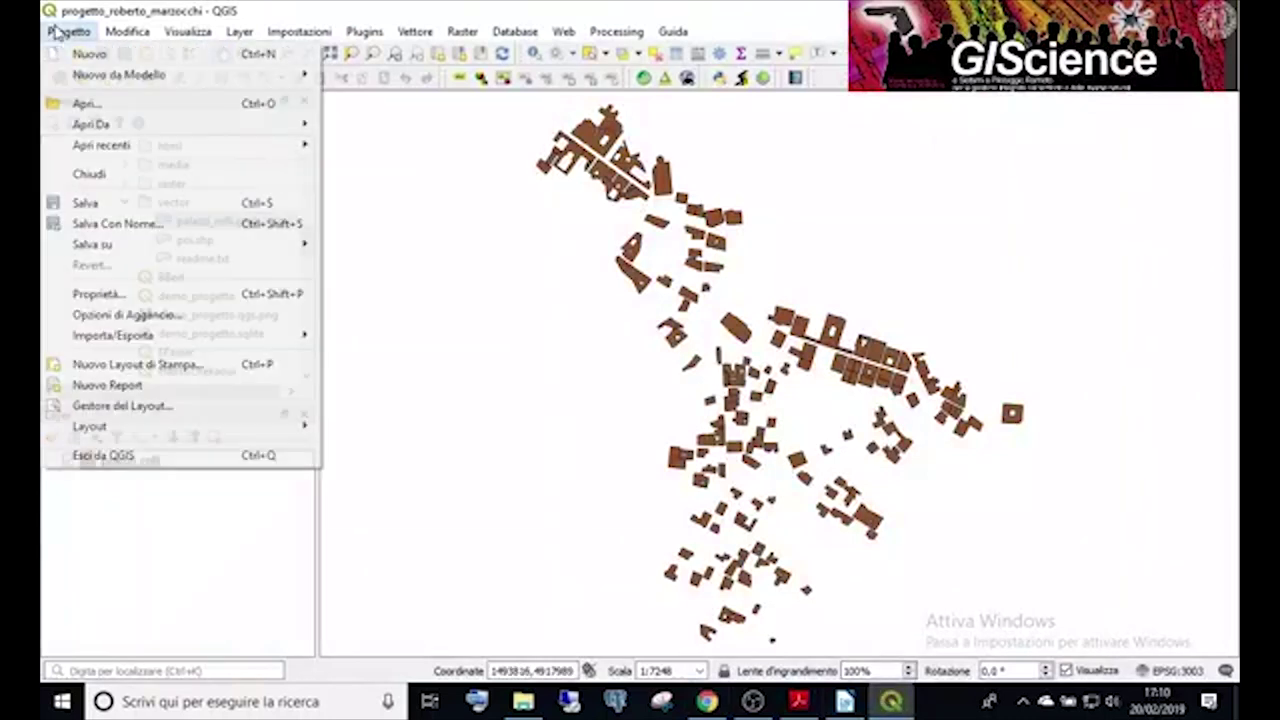
pyautogui.click(115, 295)
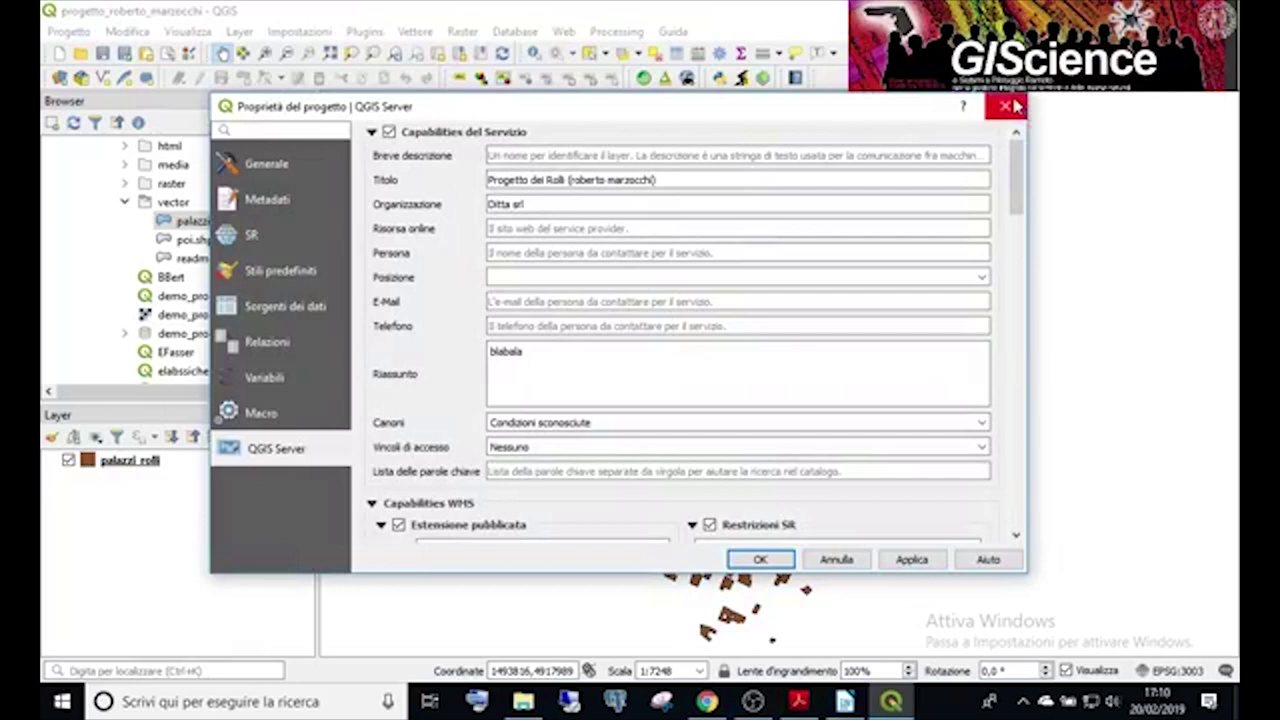
pyautogui.scroll(-8, 830, 230)
pyautogui.scroll(3, 850, 258)
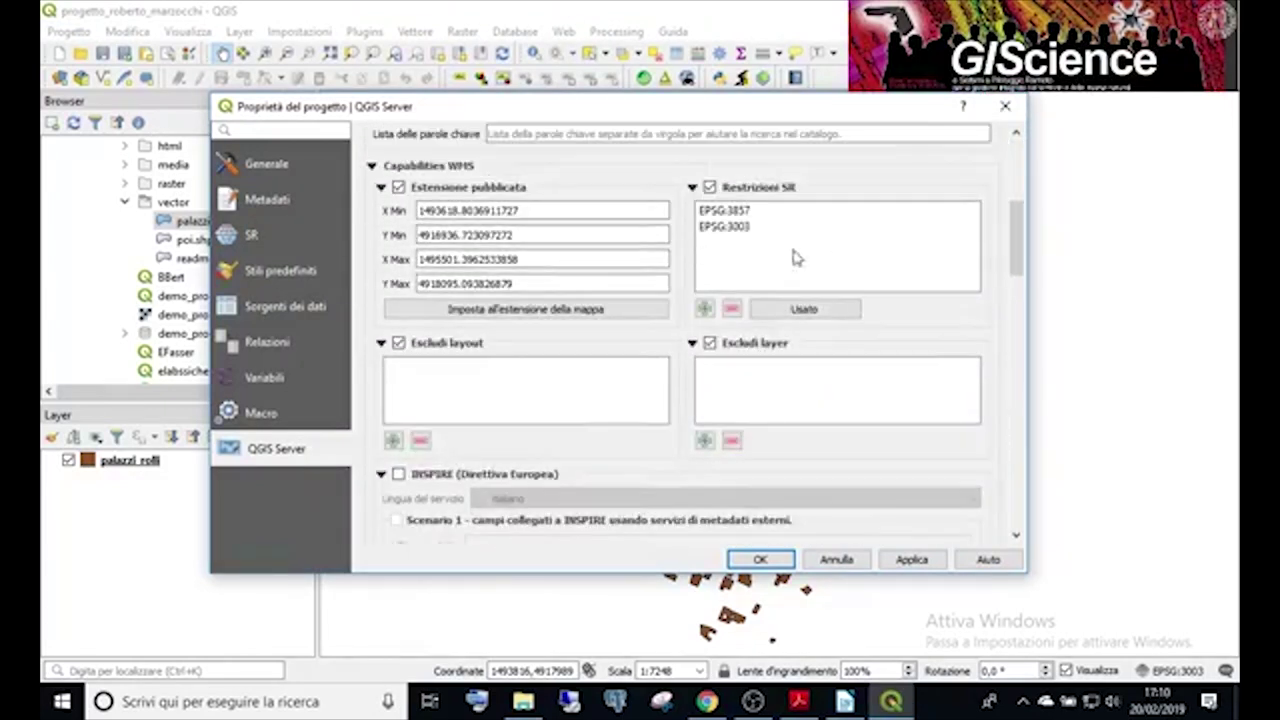
pyautogui.scroll(-5, 480, 292)
pyautogui.scroll(-5, 482, 295)
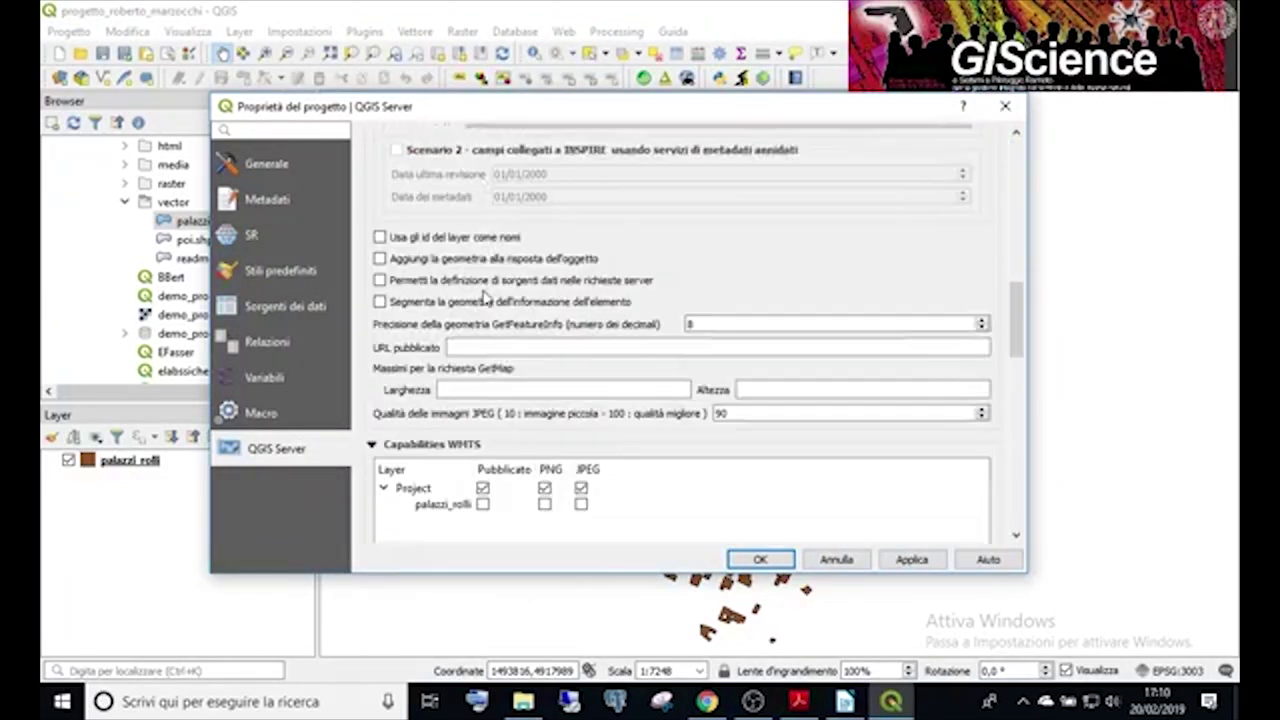
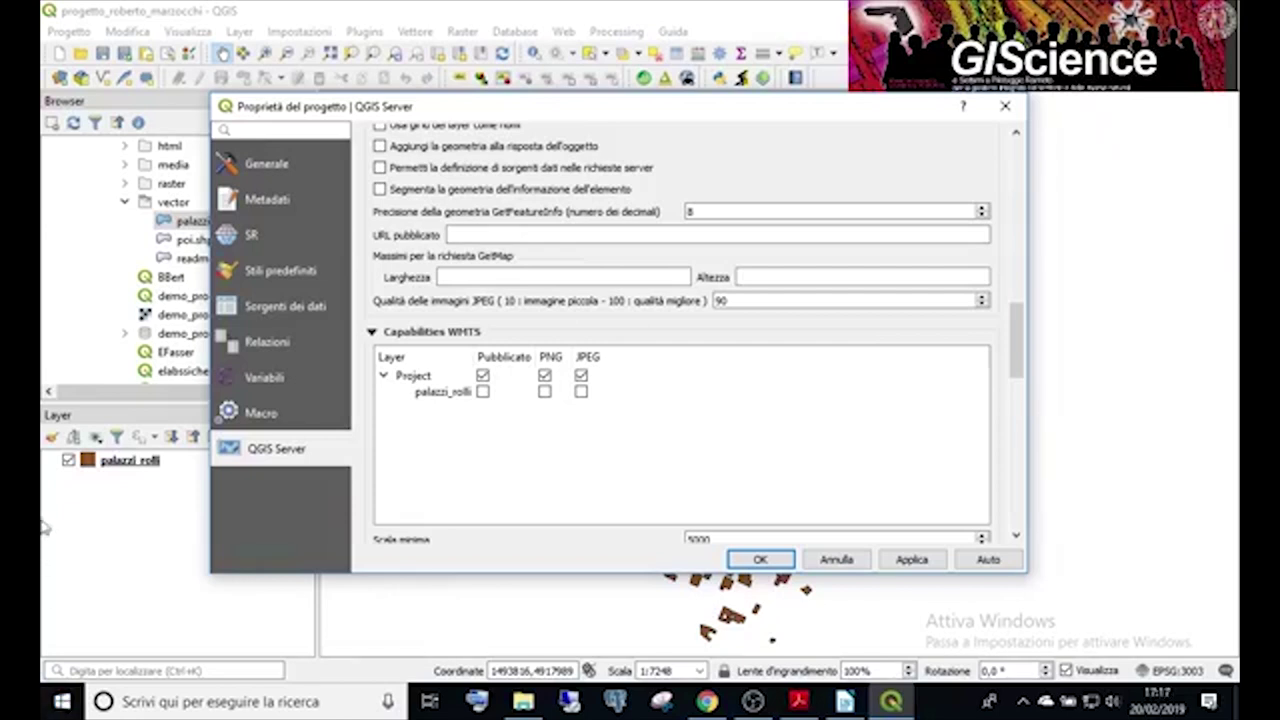
pyautogui.click(836, 561)
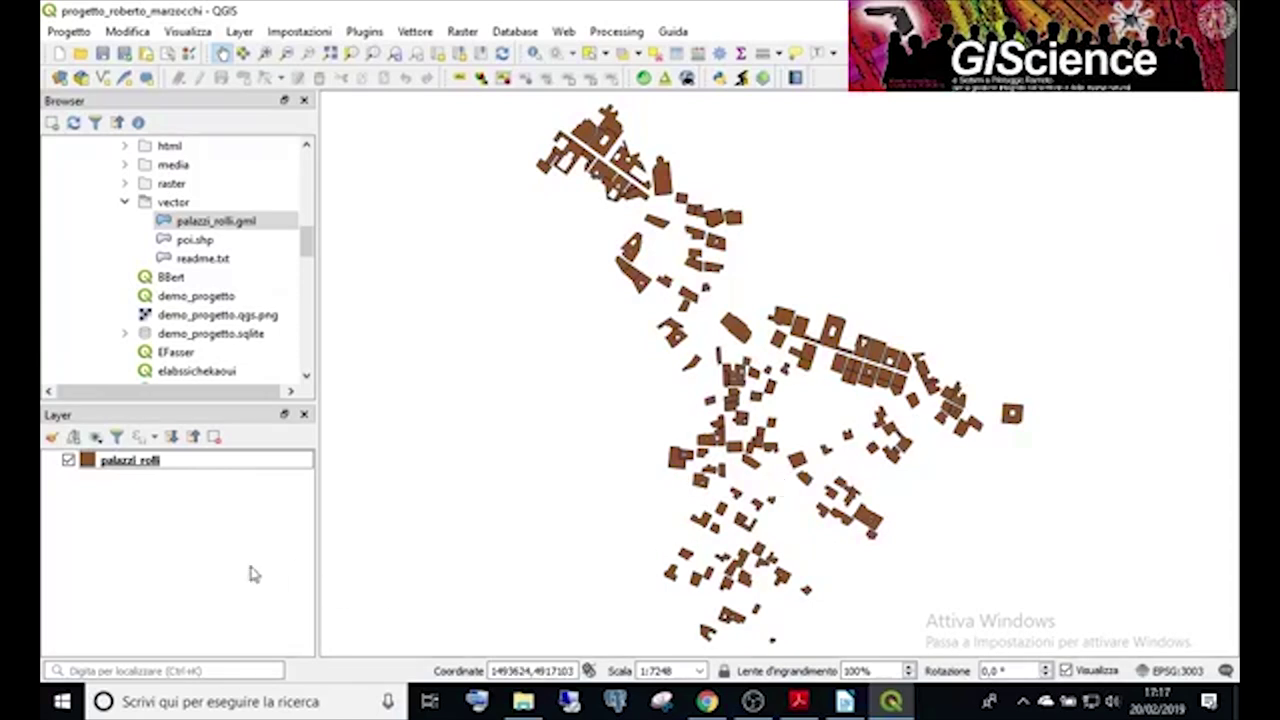
# Open the palazzi_rolli layer's properties and bring up its list of source fields.
pyautogui.click(118, 461)
pyautogui.rightClick(119, 461)
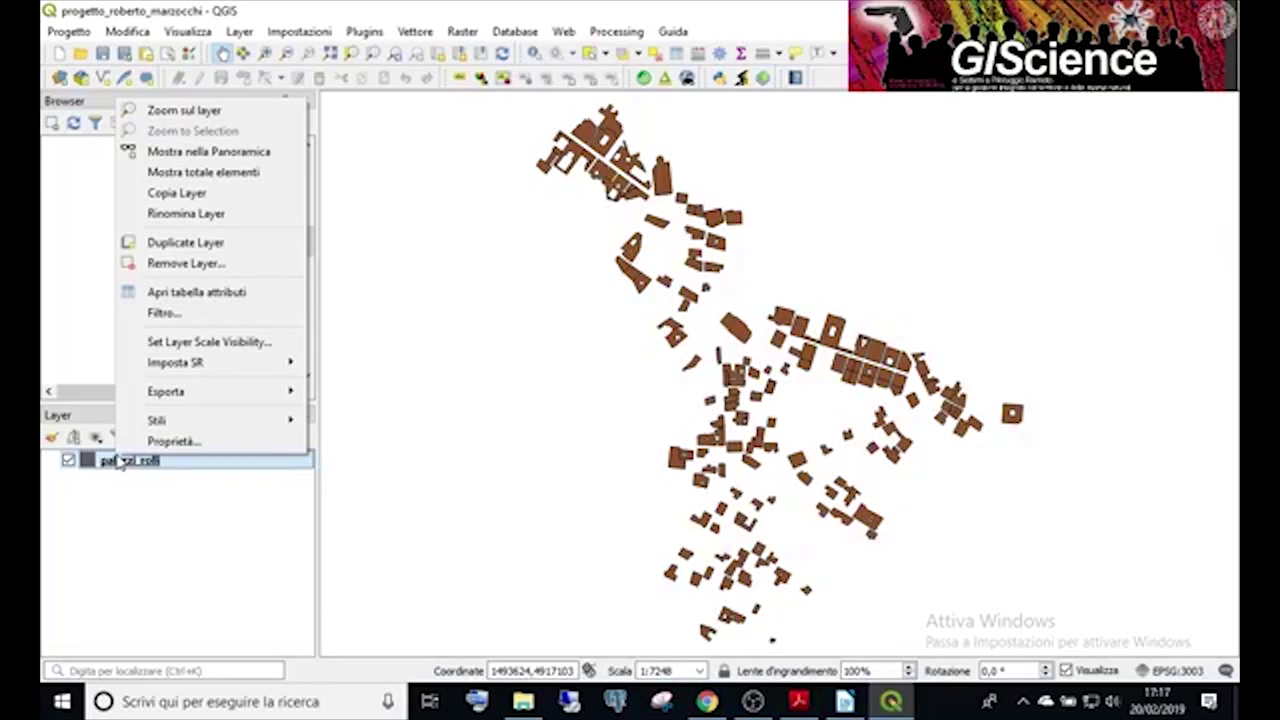
pyautogui.click(213, 442)
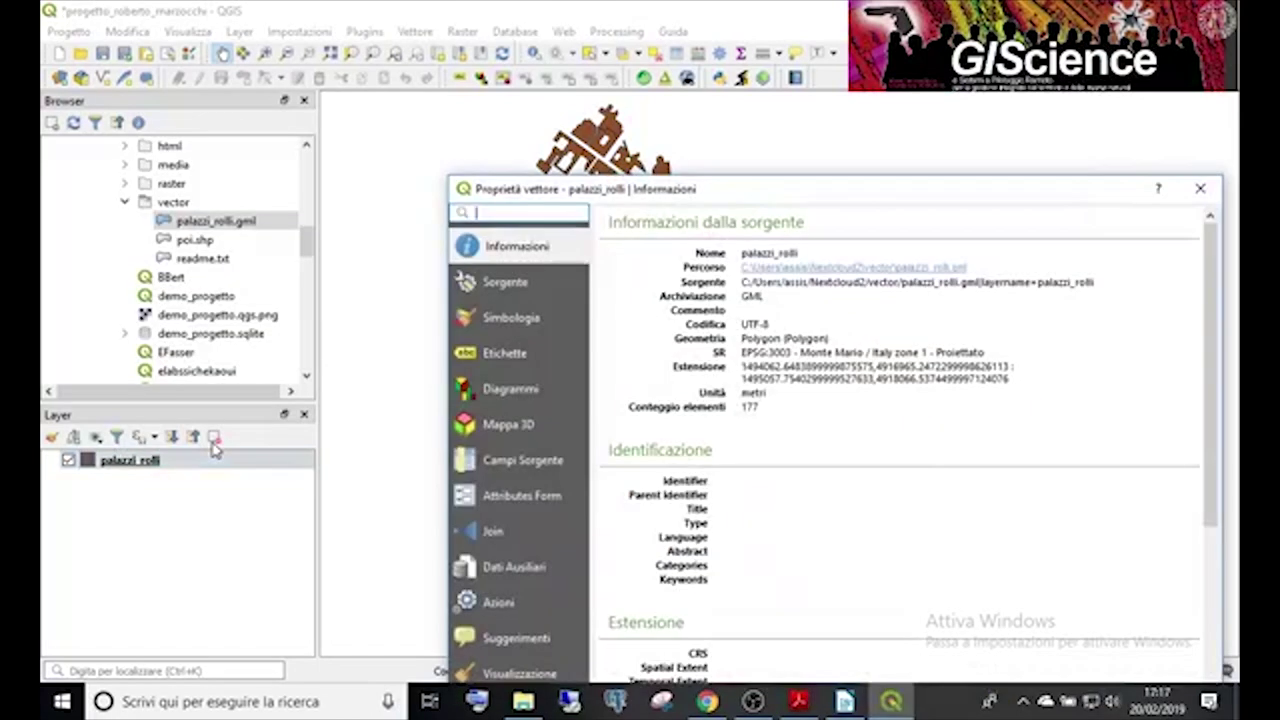
pyautogui.moveTo(773, 197); pyautogui.dragTo(675, 79)
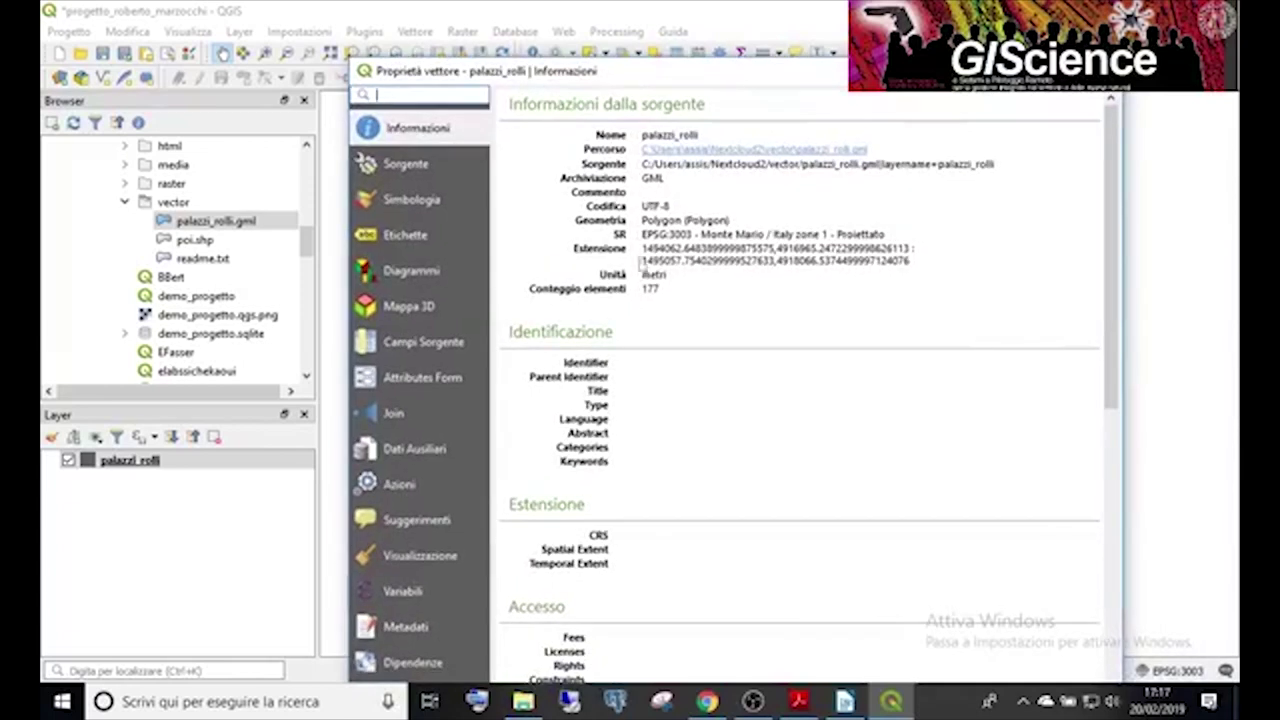
pyautogui.click(430, 377)
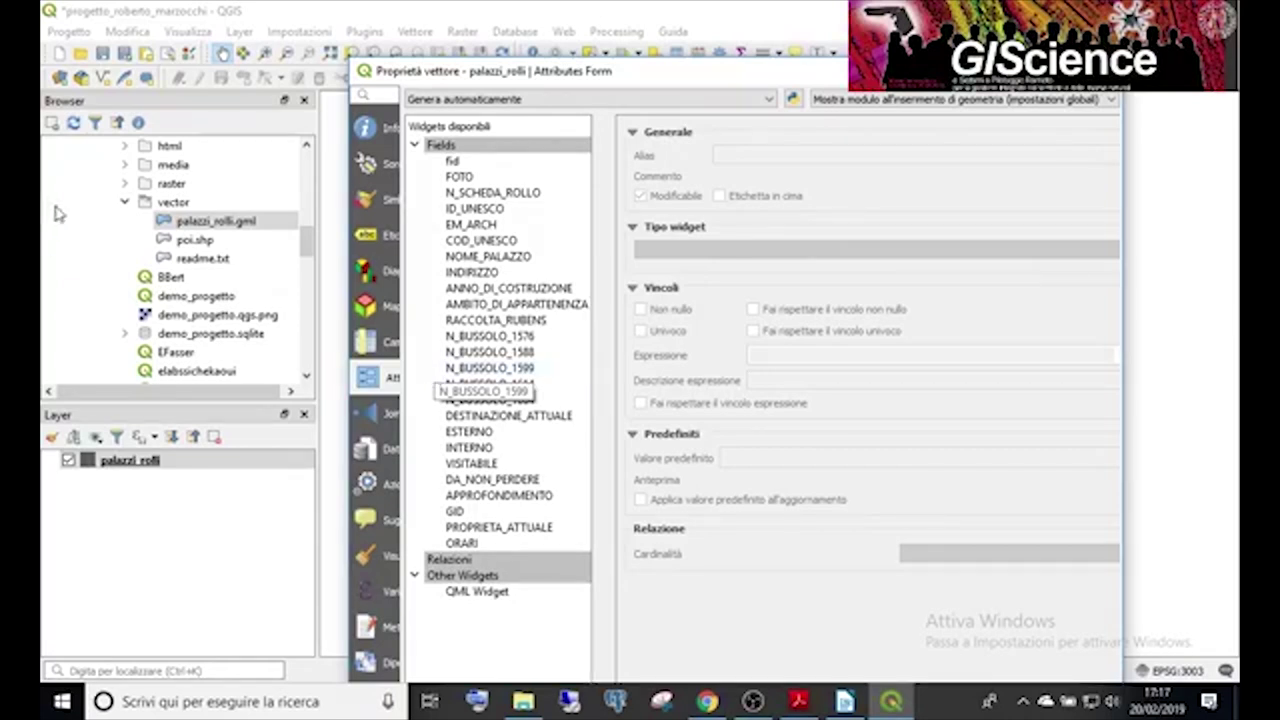
pyautogui.moveTo(343, 320)
pyautogui.mouseDown()
pyautogui.moveTo(145, 337)
pyautogui.moveTo(343, 345)
pyautogui.mouseUp()
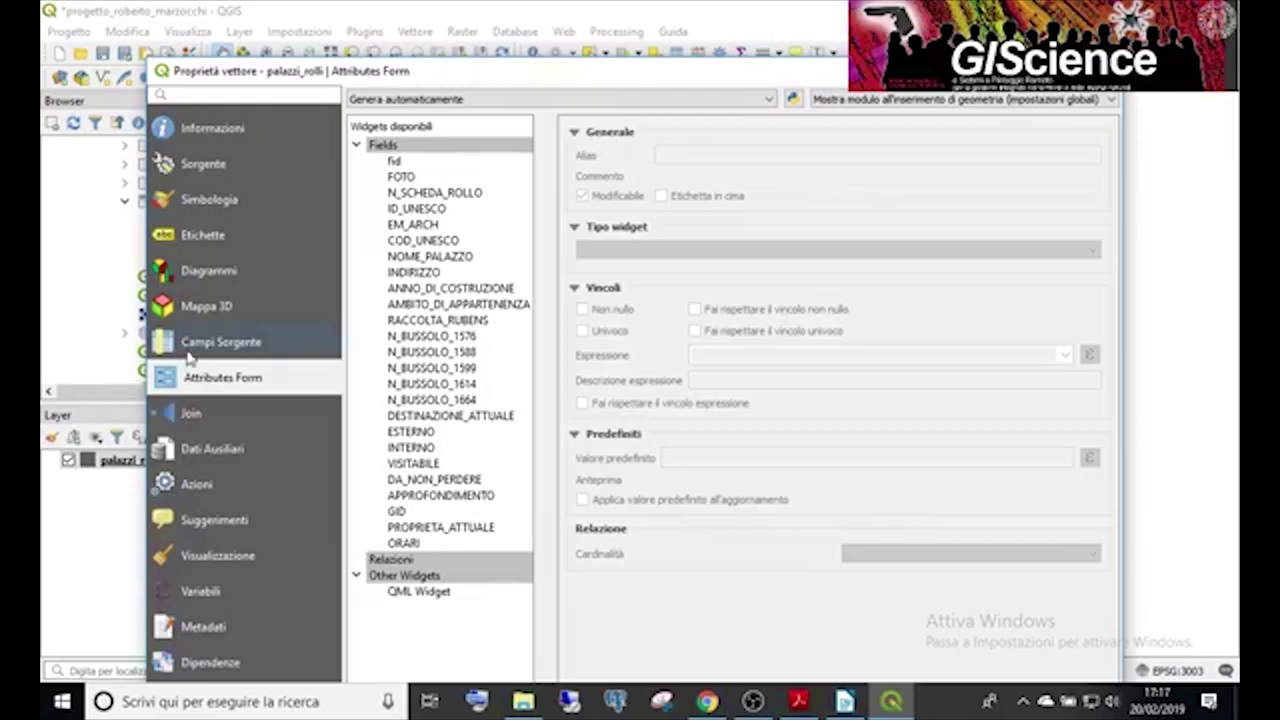
pyautogui.click(250, 342)
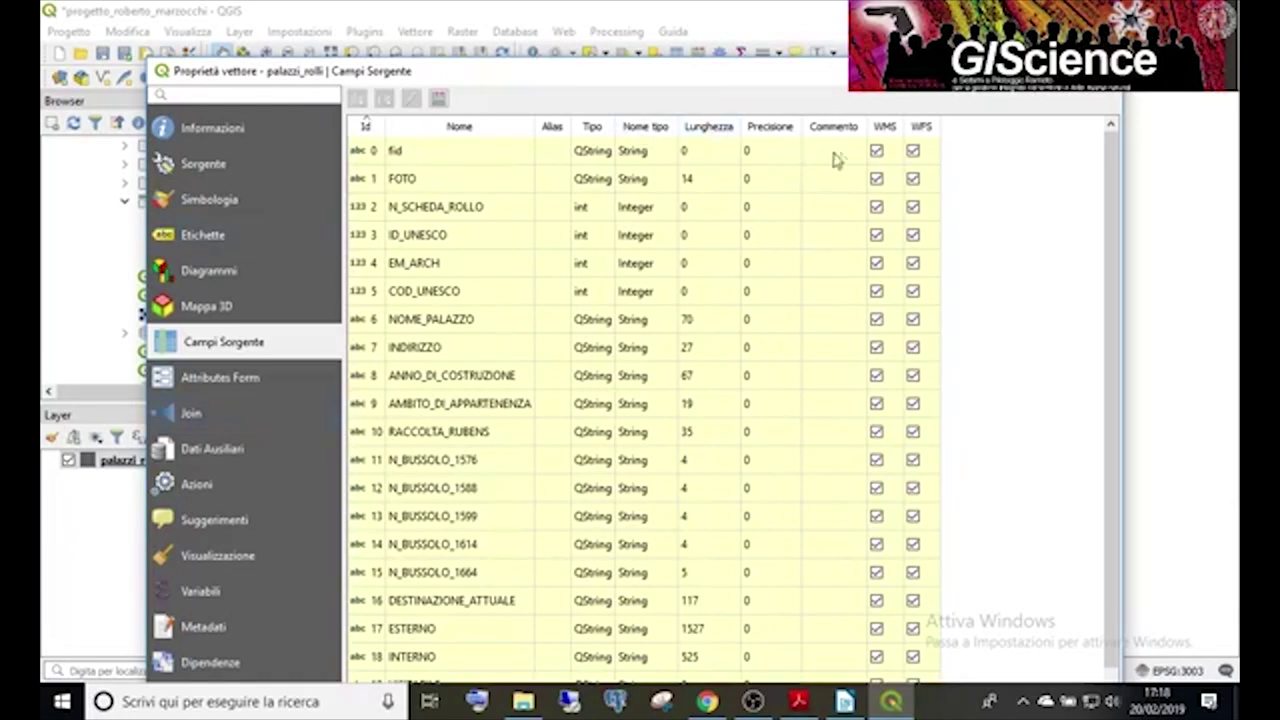
# Exclude the fid, FOTO, N_SCHEDA_ROLLO, ID_UNESCO, EM_ARCH and COD_UNESCO fields from WMS publication.
pyautogui.click(877, 151)
pyautogui.scroll(-1, 1100, 280)
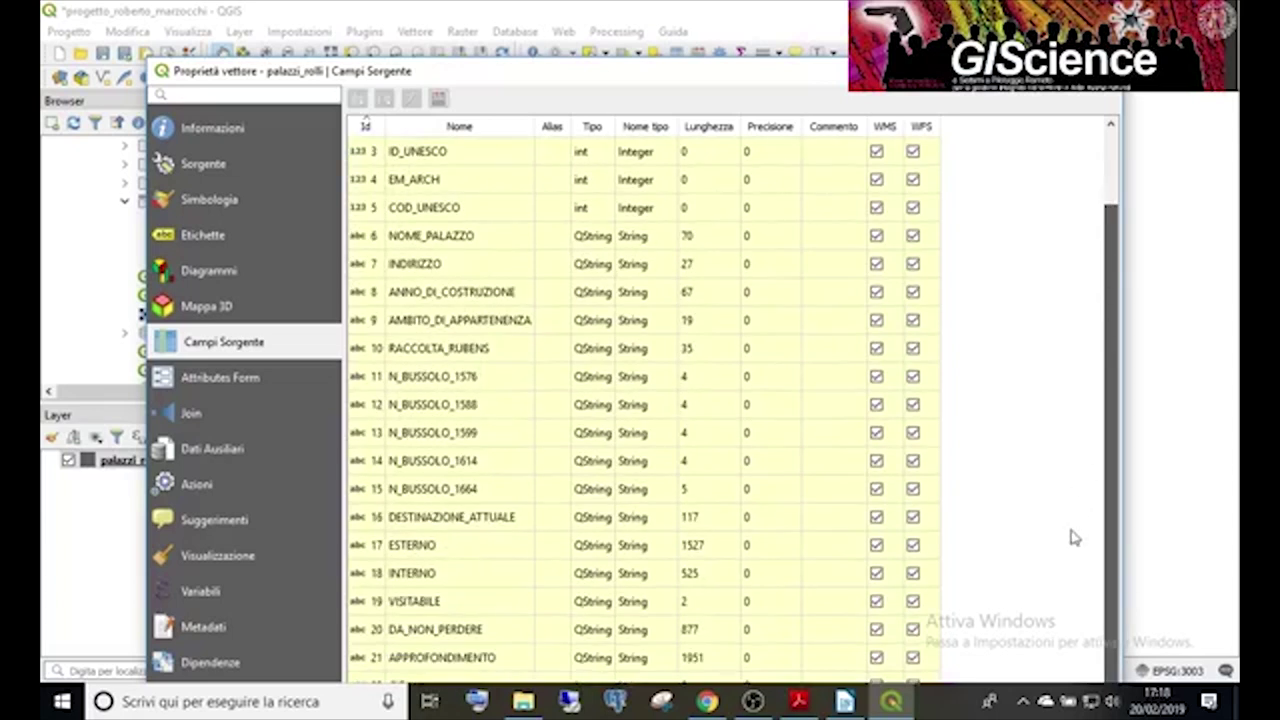
pyautogui.moveTo(721, 58); pyautogui.dragTo(684, 21)
pyautogui.moveTo(1089, 283); pyautogui.dragTo(1080, 85)
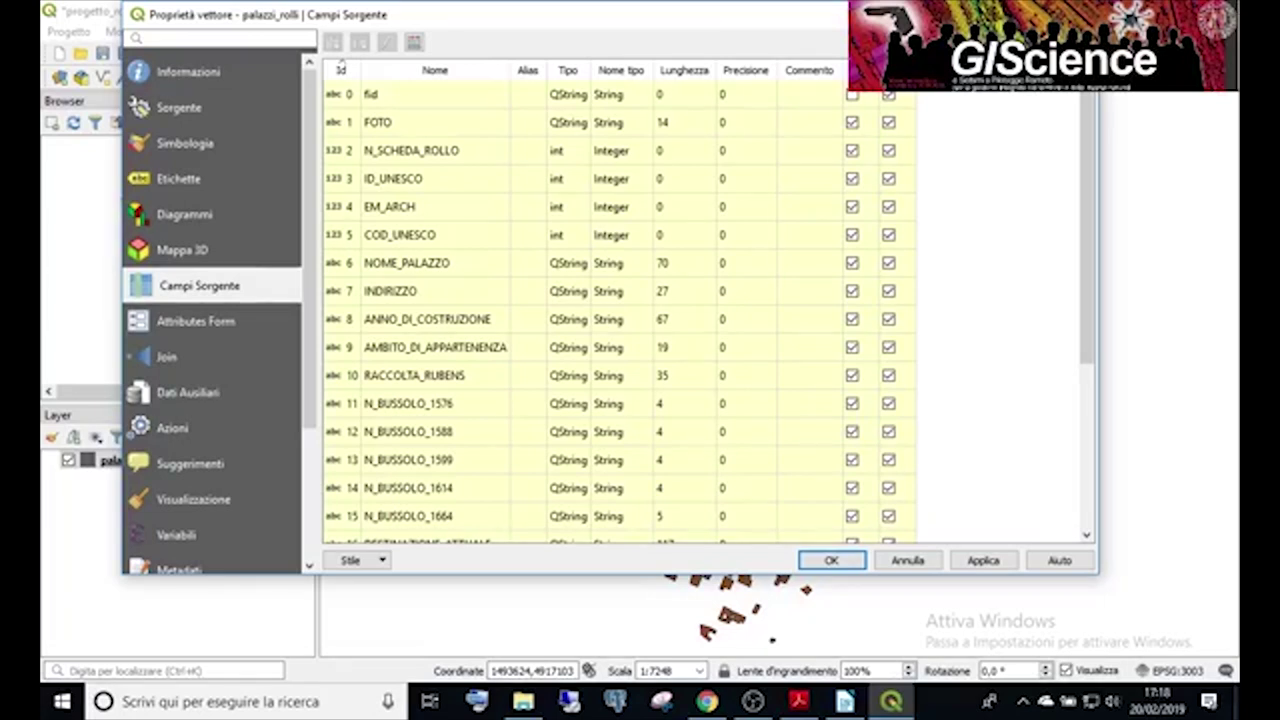
pyautogui.click(851, 122)
pyautogui.click(852, 150)
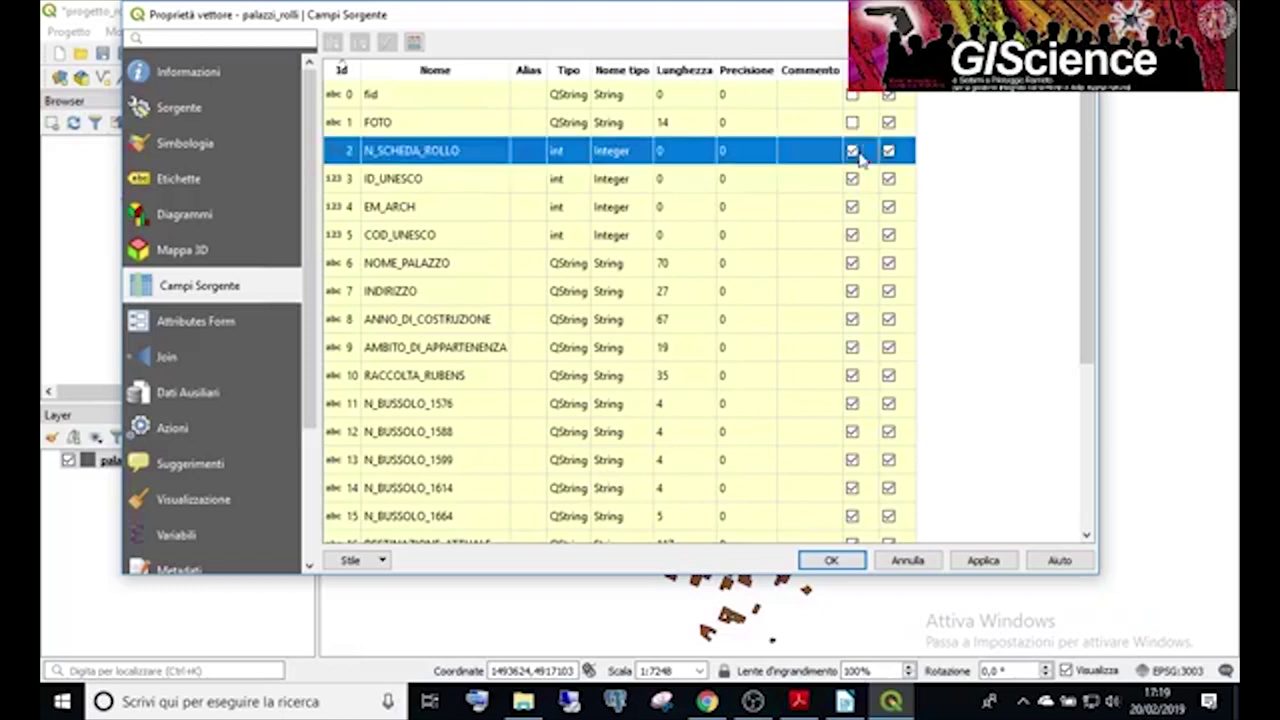
pyautogui.click(852, 178)
pyautogui.click(852, 207)
pyautogui.click(852, 235)
# Exclude AMBITO_DI_APPARTENENZA, RACCOLTA_RUBENS and all N_BUSSOLO fields from 1576 to 1664 from WMS publication.
pyautogui.click(852, 291)
pyautogui.click(852, 347)
pyautogui.click(852, 375)
pyautogui.click(852, 403)
pyautogui.click(852, 431)
pyautogui.click(852, 459)
pyautogui.click(852, 487)
pyautogui.click(852, 515)
# Exclude the APPROFONDIMENTO, GID, PROPRIETA_ATTUALE and ORARI fields from WMS and apply the layer changes.
pyautogui.scroll(-1, 853, 472)
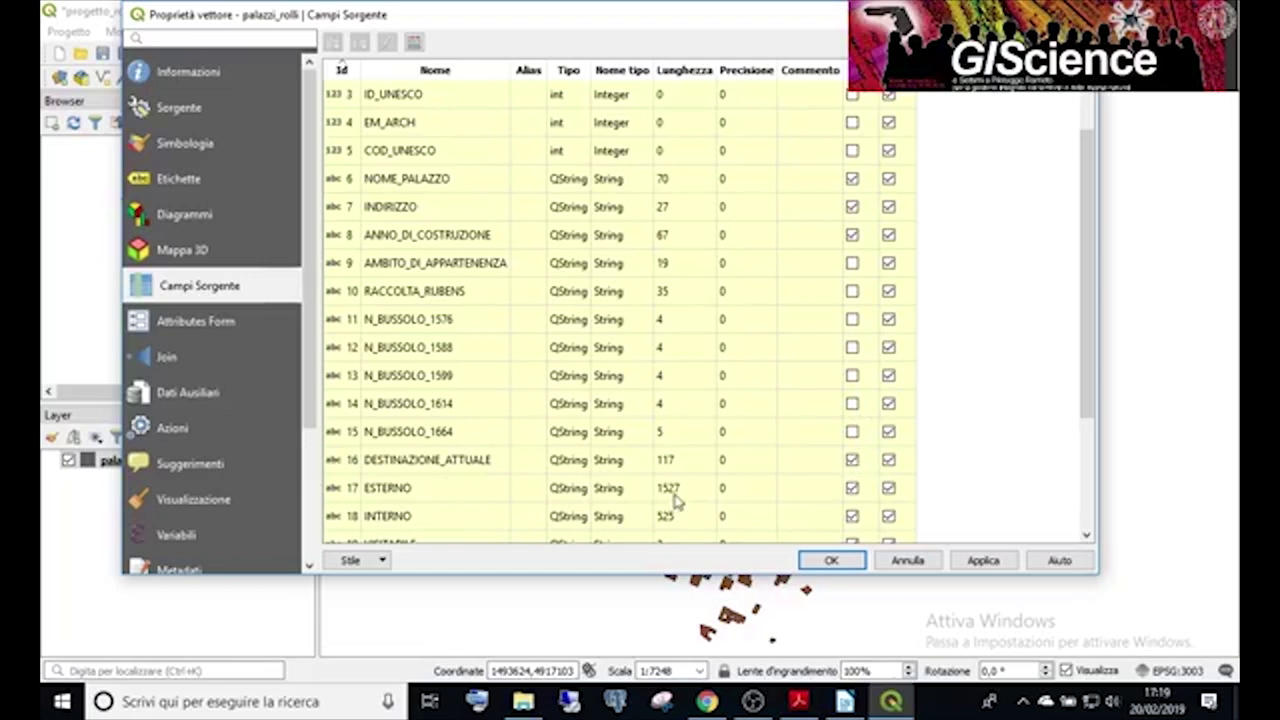
pyautogui.scroll(-1, 678, 496)
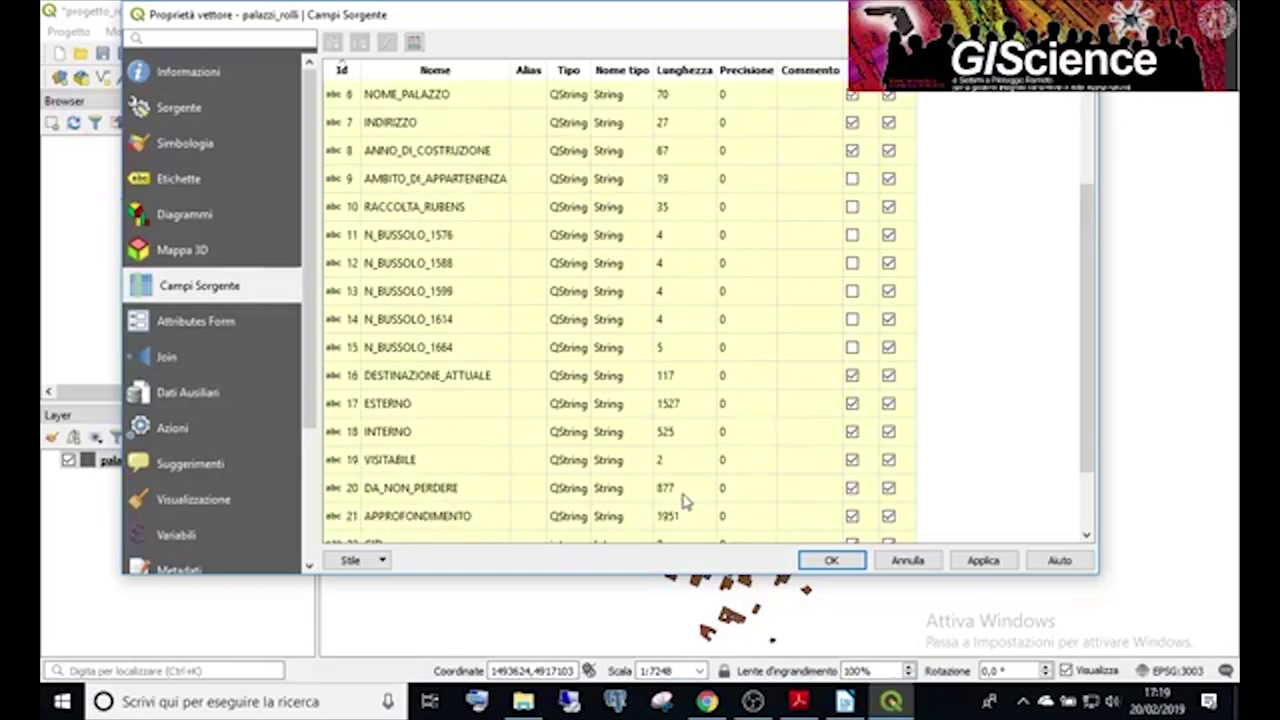
pyautogui.click(851, 516)
pyautogui.scroll(-1, 849, 514)
pyautogui.click(851, 472)
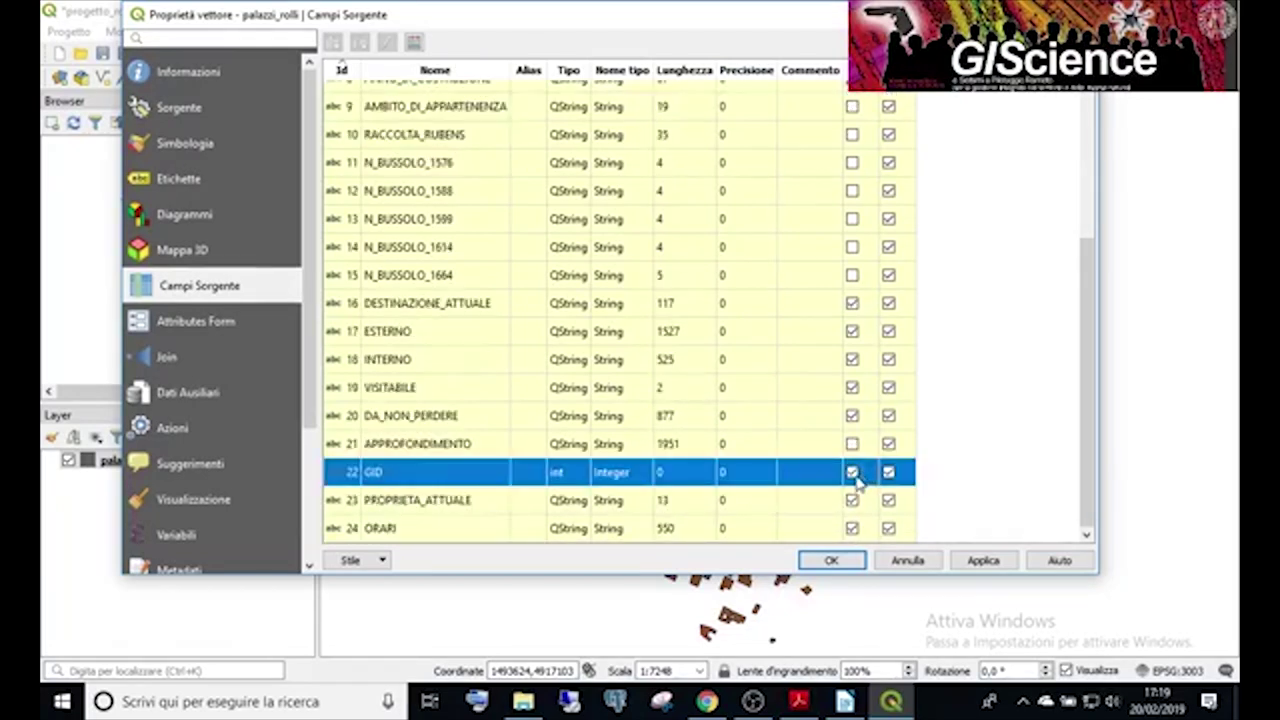
pyautogui.click(852, 500)
pyautogui.click(851, 528)
pyautogui.click(983, 560)
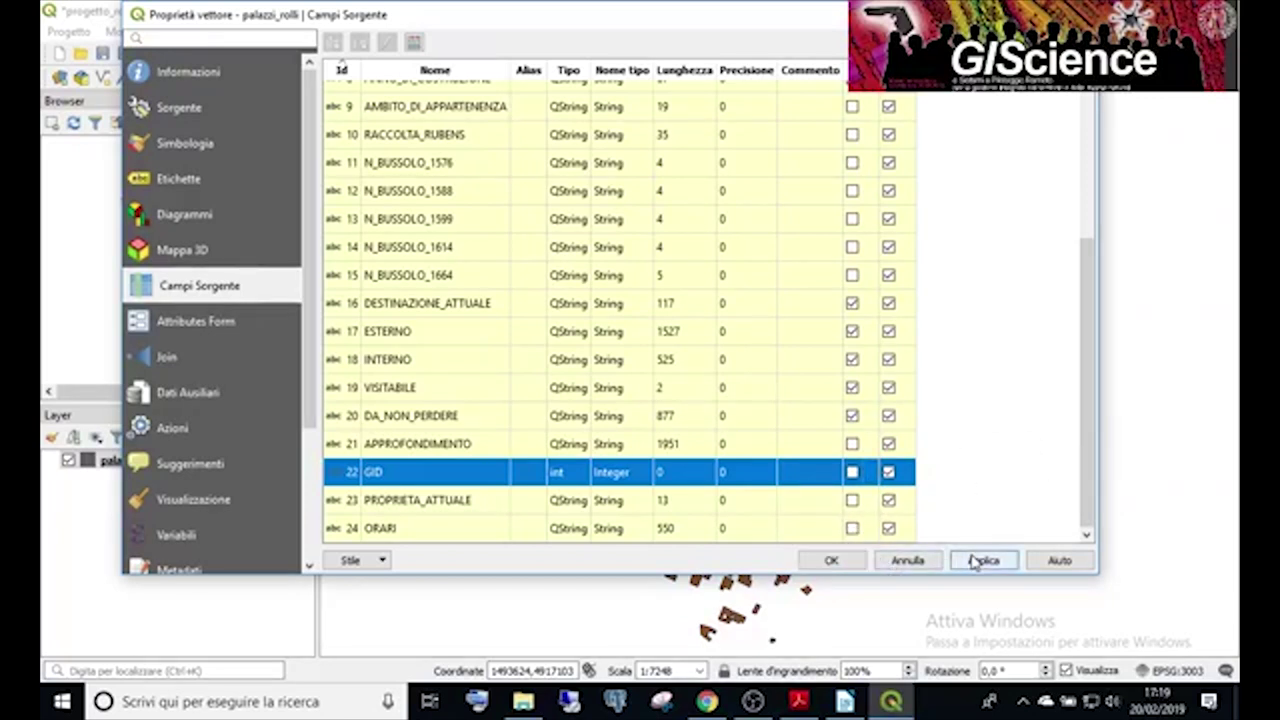
# Examine the attribute form settings of the fid field, including its available widget types.
pyautogui.click(196, 321)
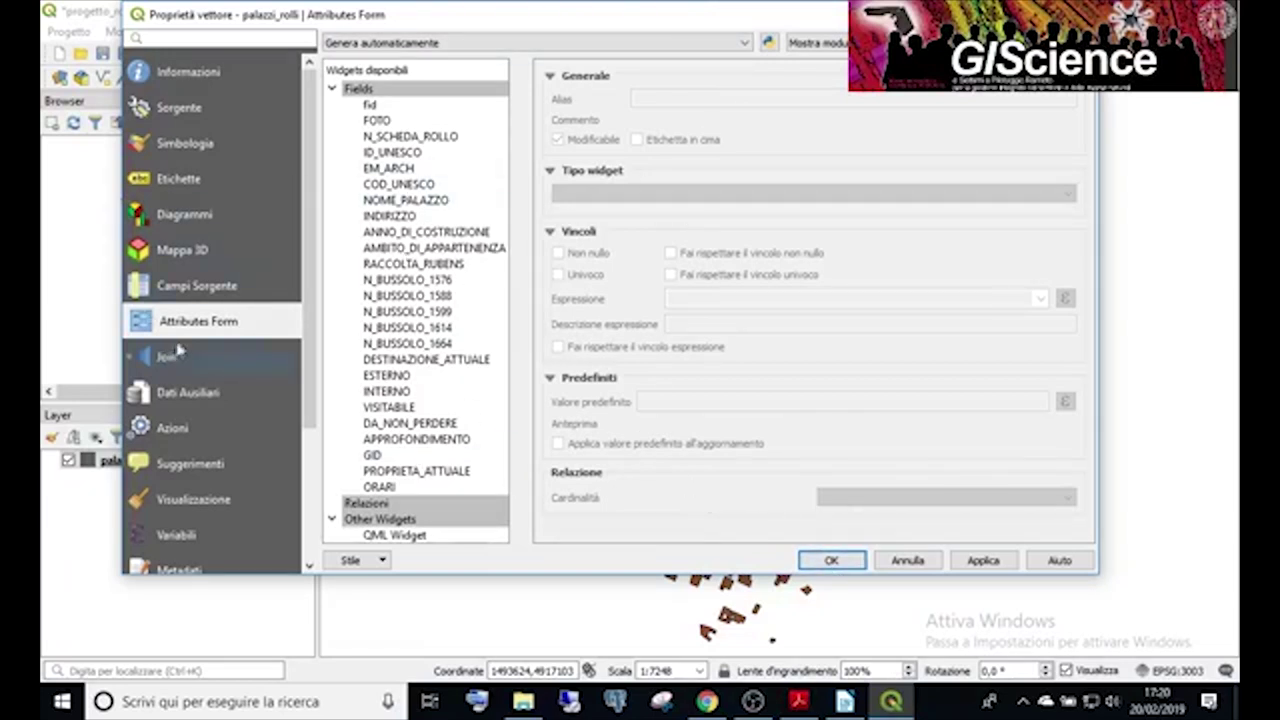
pyautogui.click(423, 110)
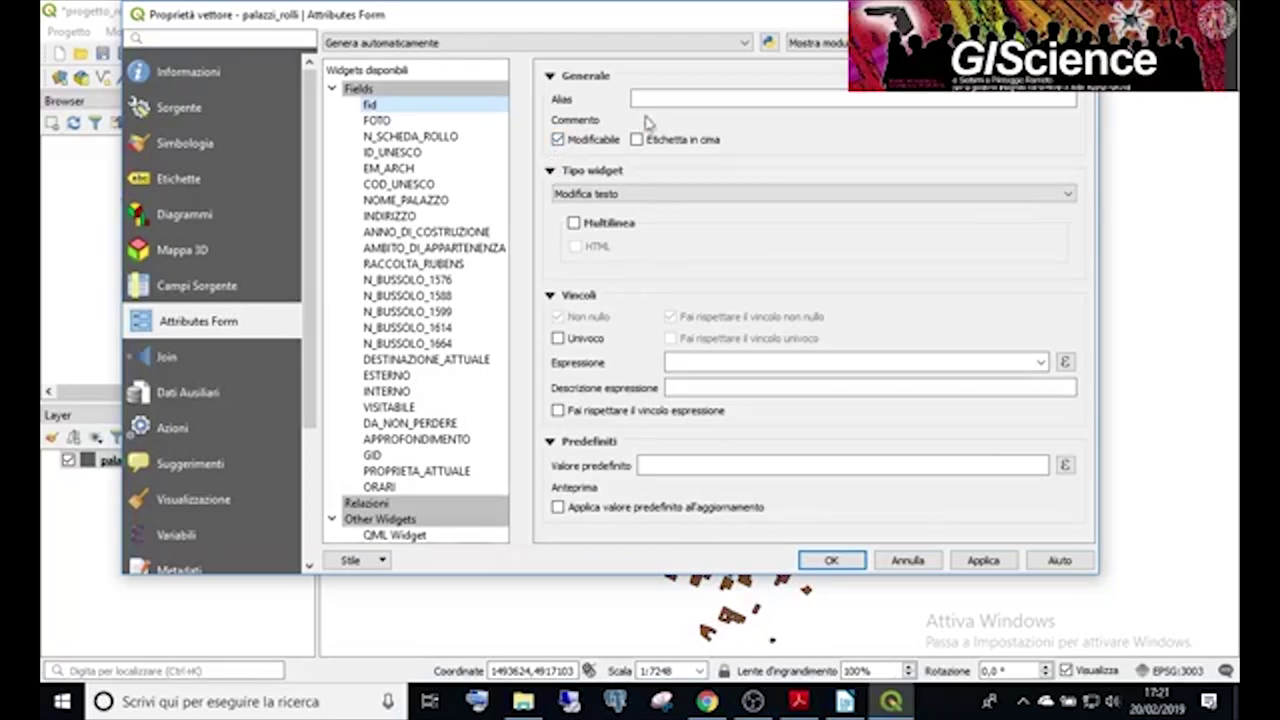
pyautogui.click(577, 197)
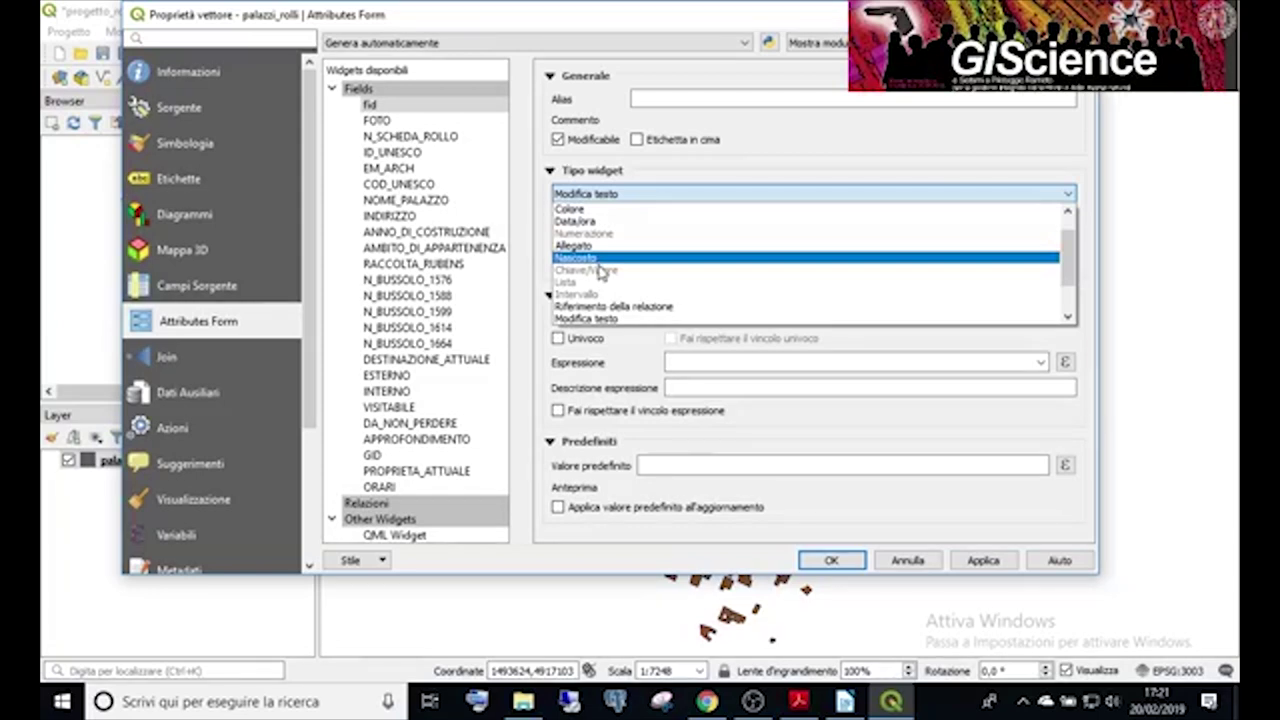
pyautogui.click(733, 172)
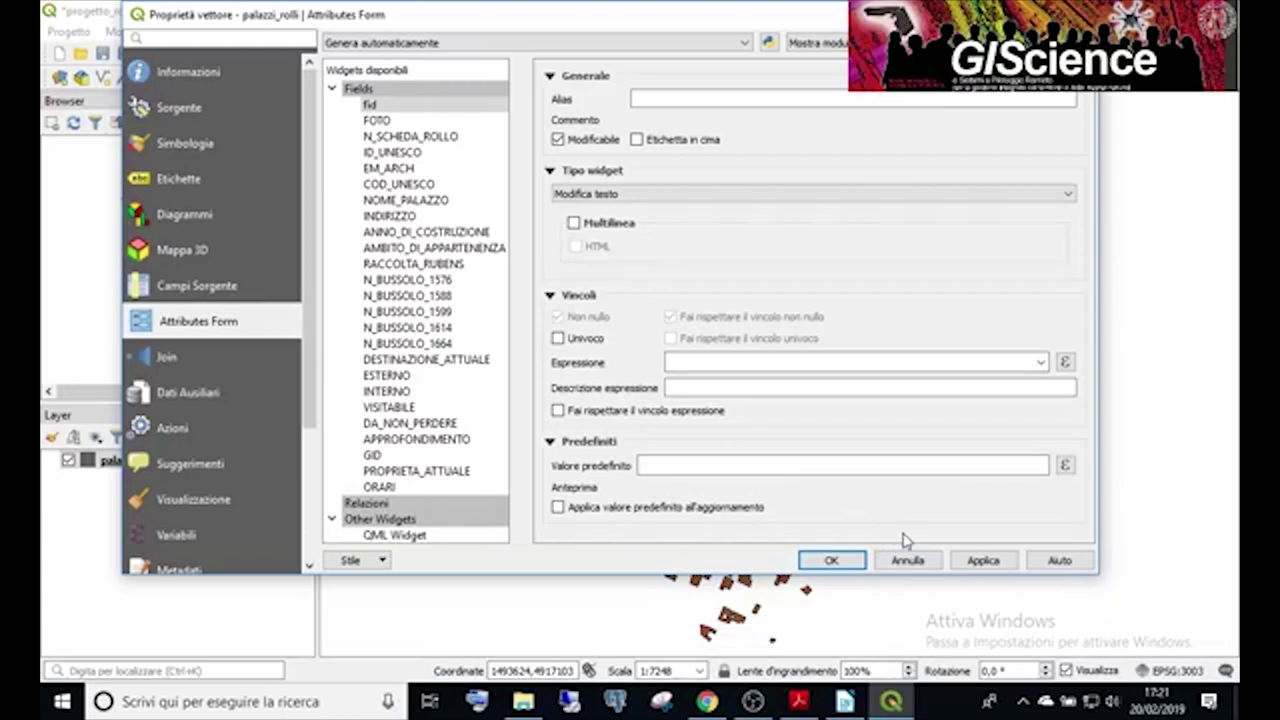
# Apply and accept the palazzi_rolli layer properties, then save the project.
pyautogui.click(970, 564)
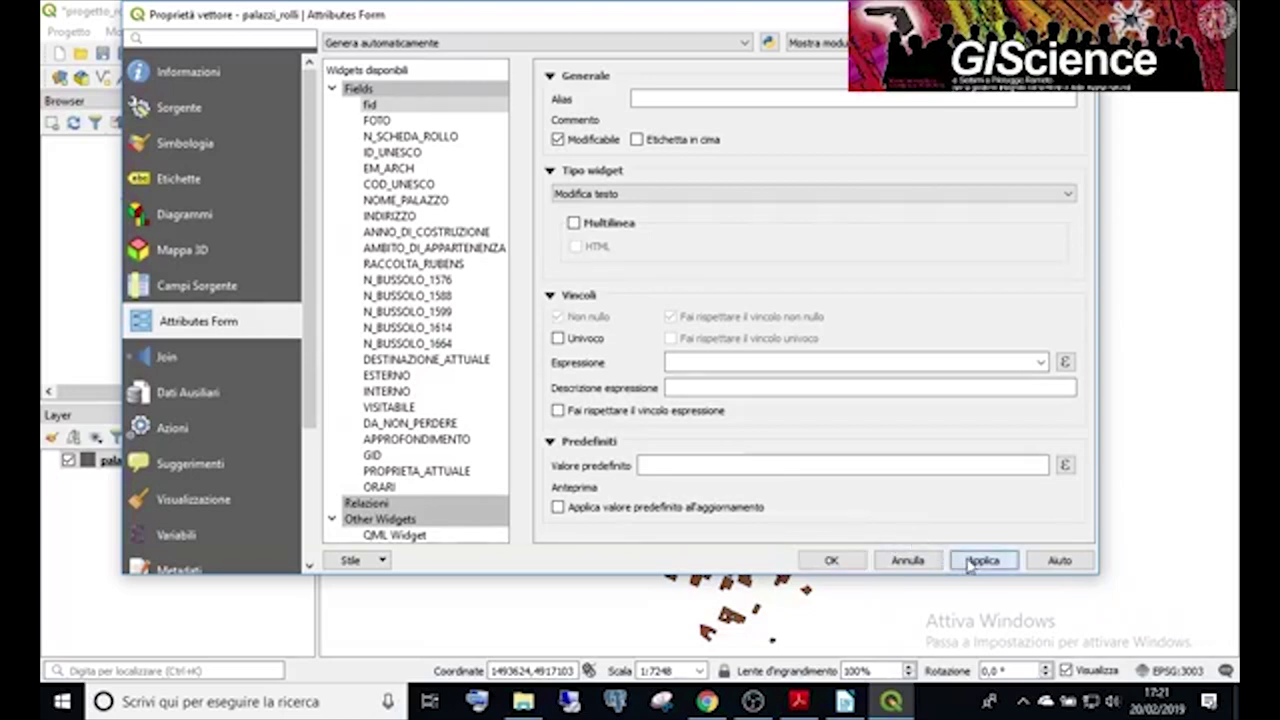
pyautogui.click(838, 562)
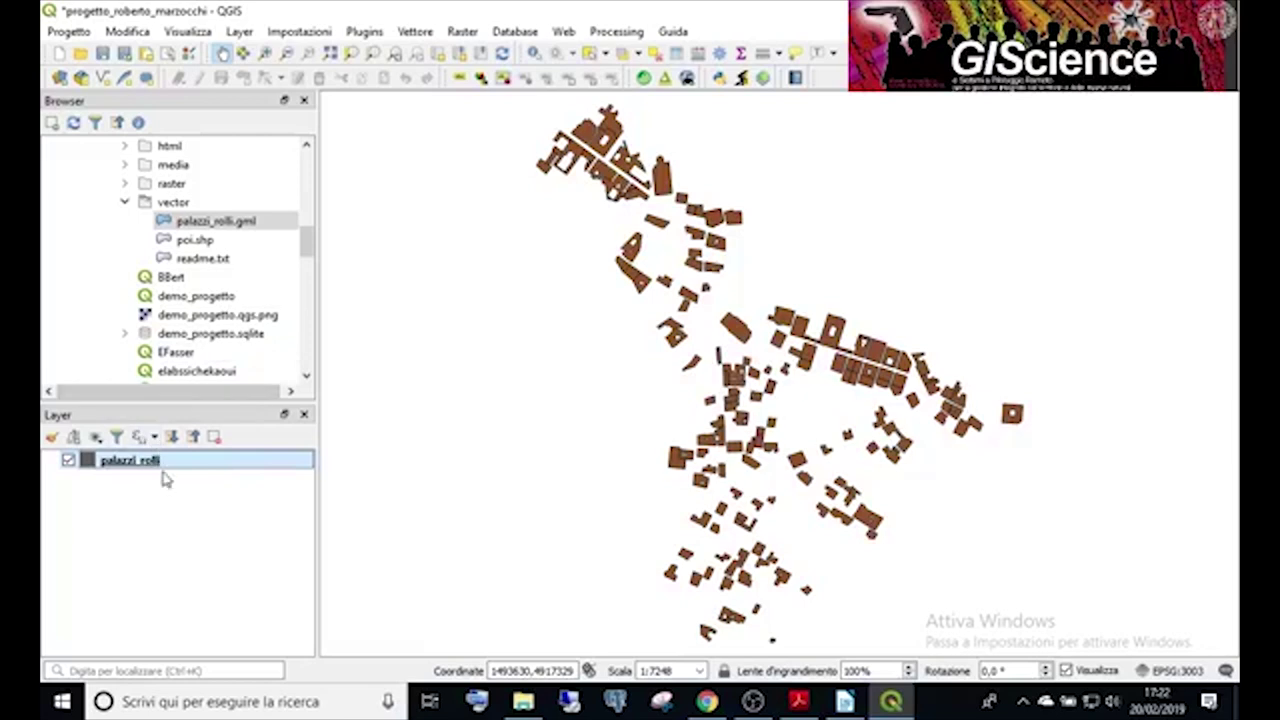
pyautogui.click(101, 54)
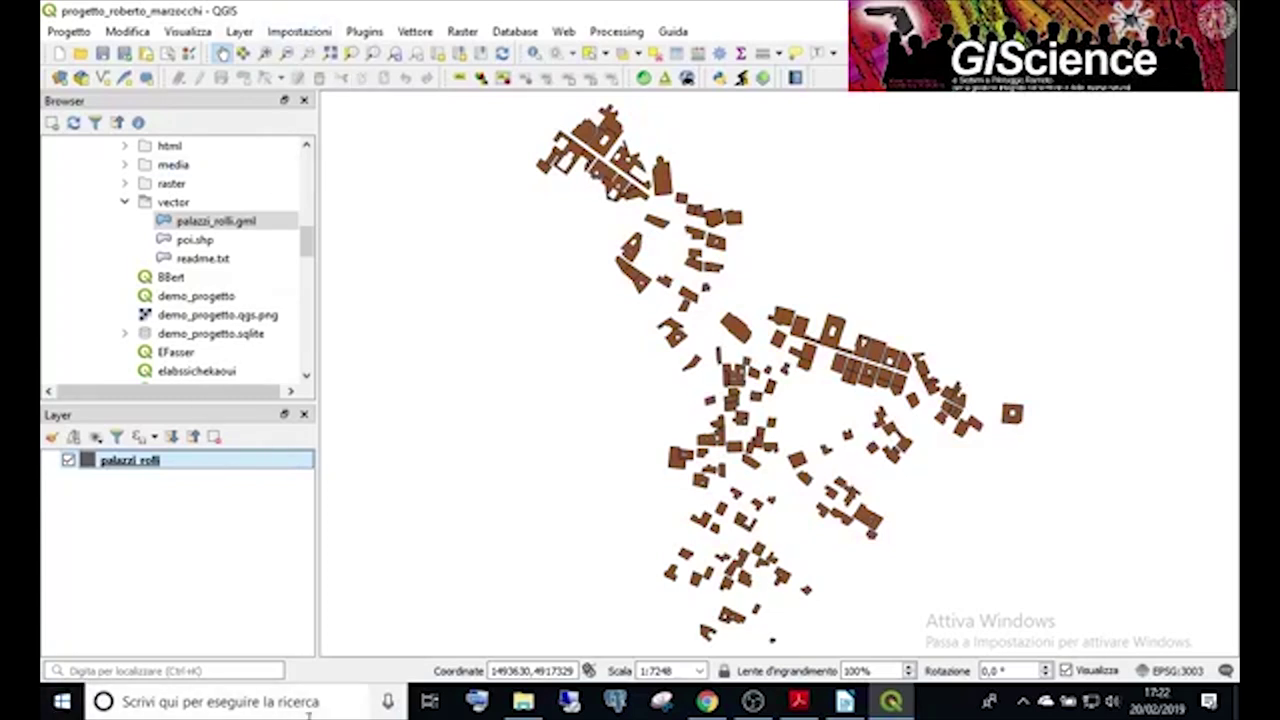
# In the Lizmap plugin's map options, set the information popup container to map and apply the configuration.
pyautogui.moveTo(893, 697)
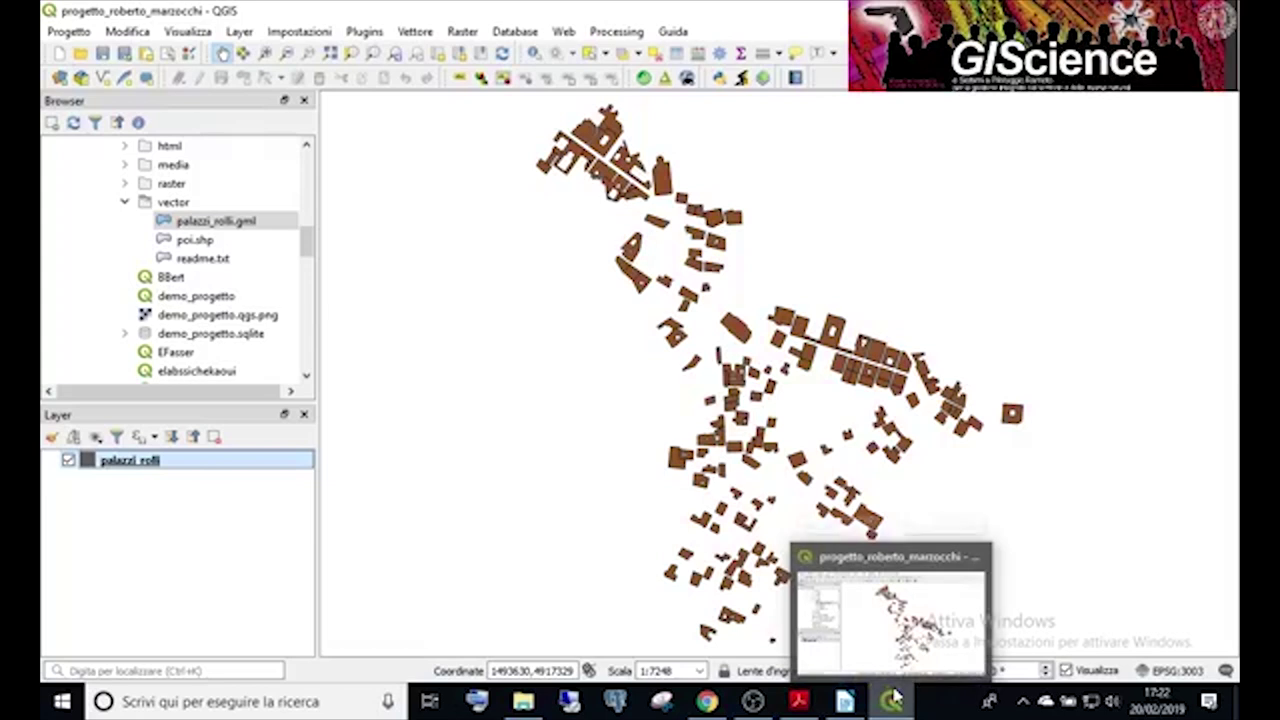
pyautogui.click(566, 31)
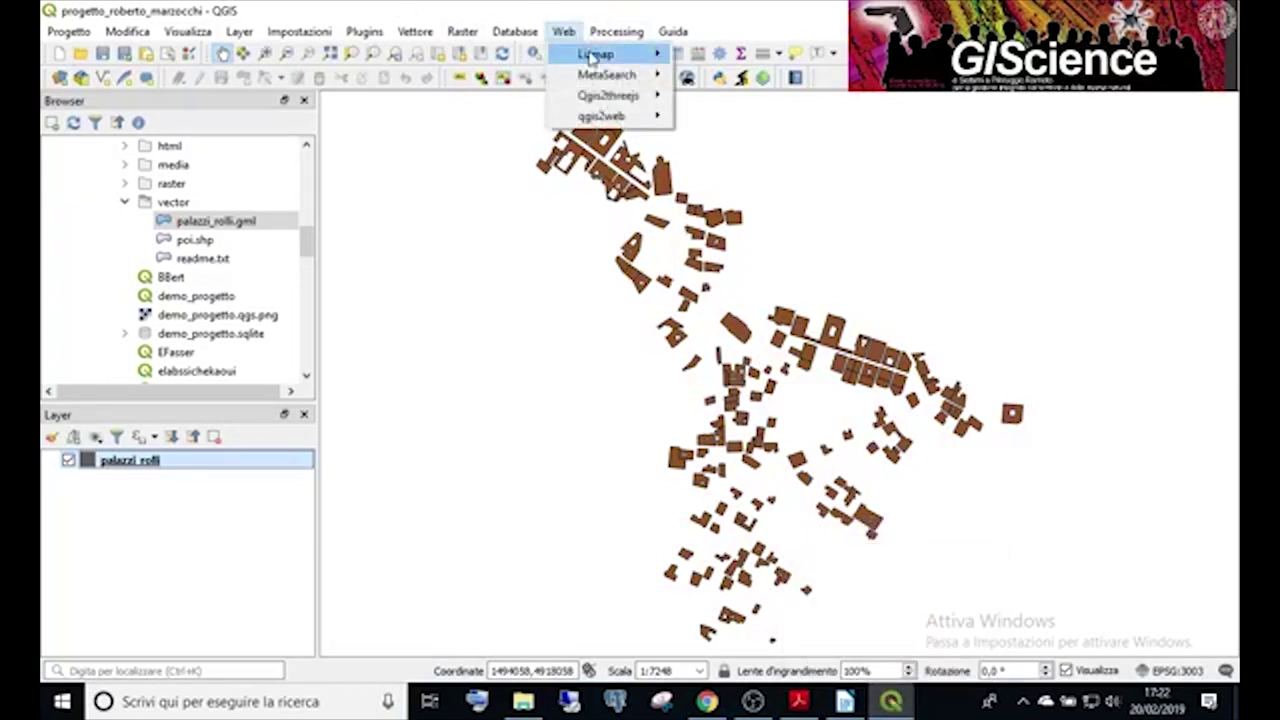
pyautogui.click(795, 28)
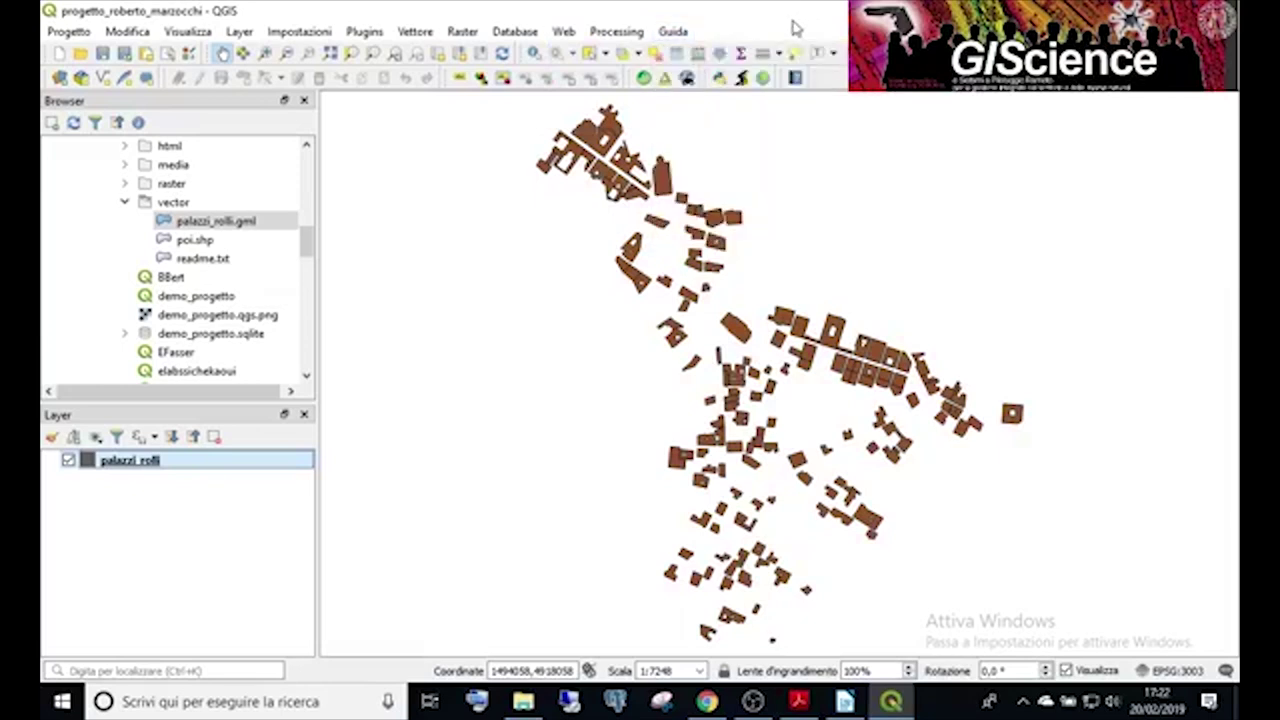
pyautogui.click(645, 78)
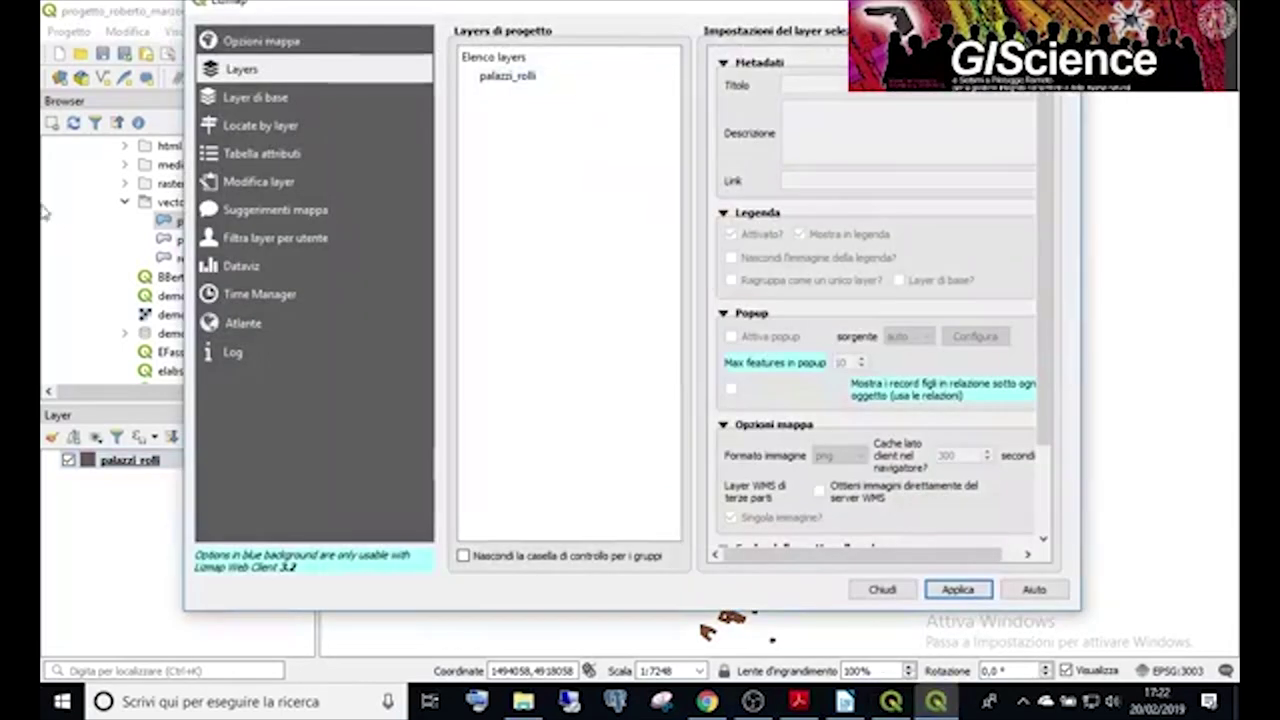
pyautogui.click(310, 45)
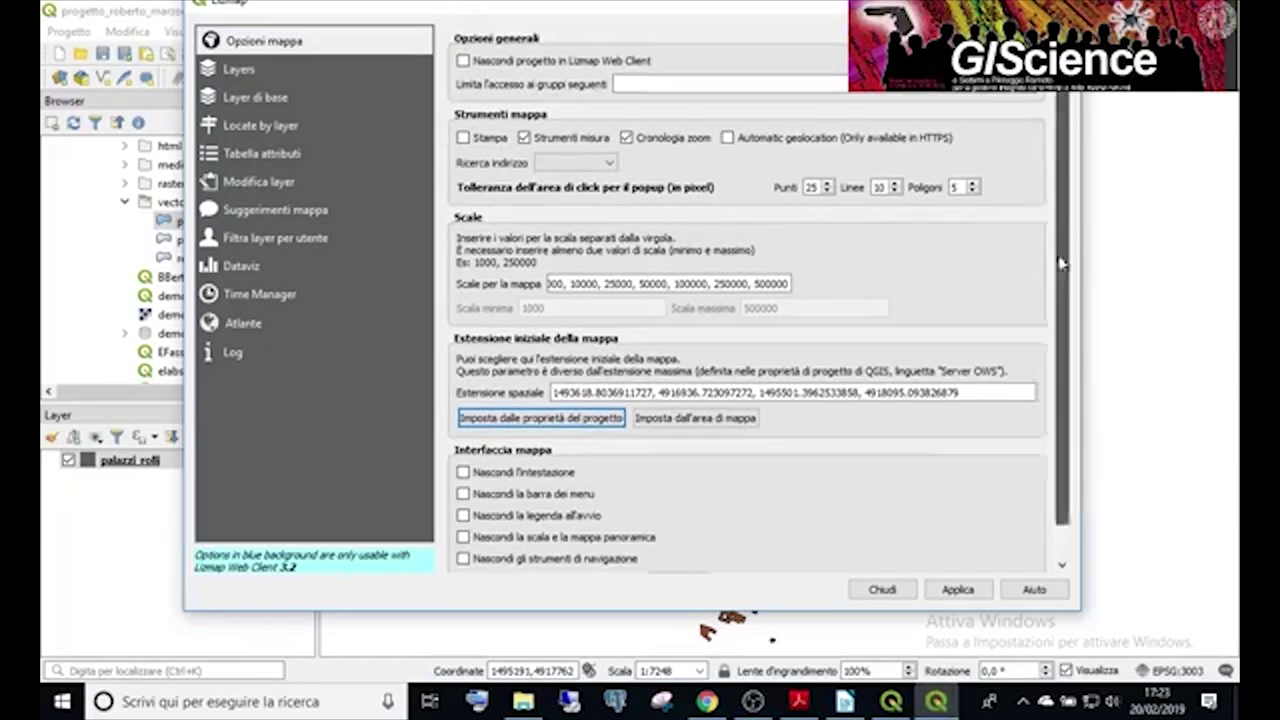
pyautogui.scroll(-1, 1063, 257)
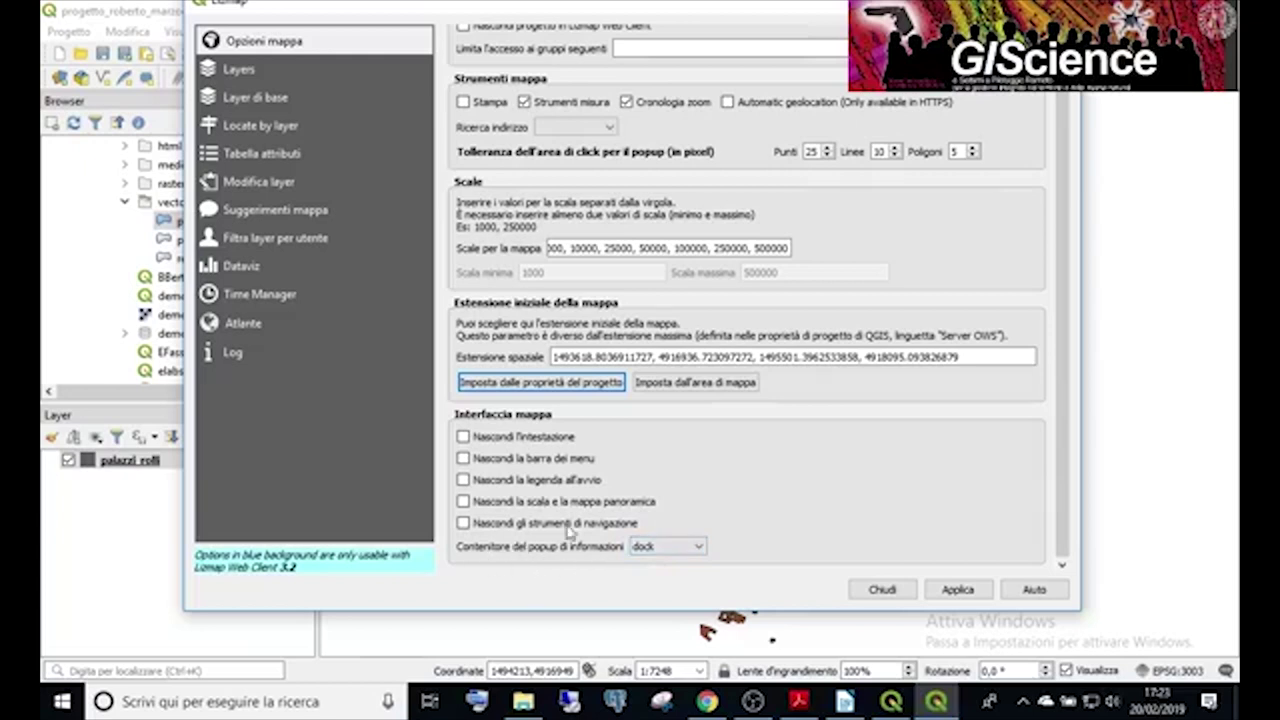
pyautogui.click(663, 547)
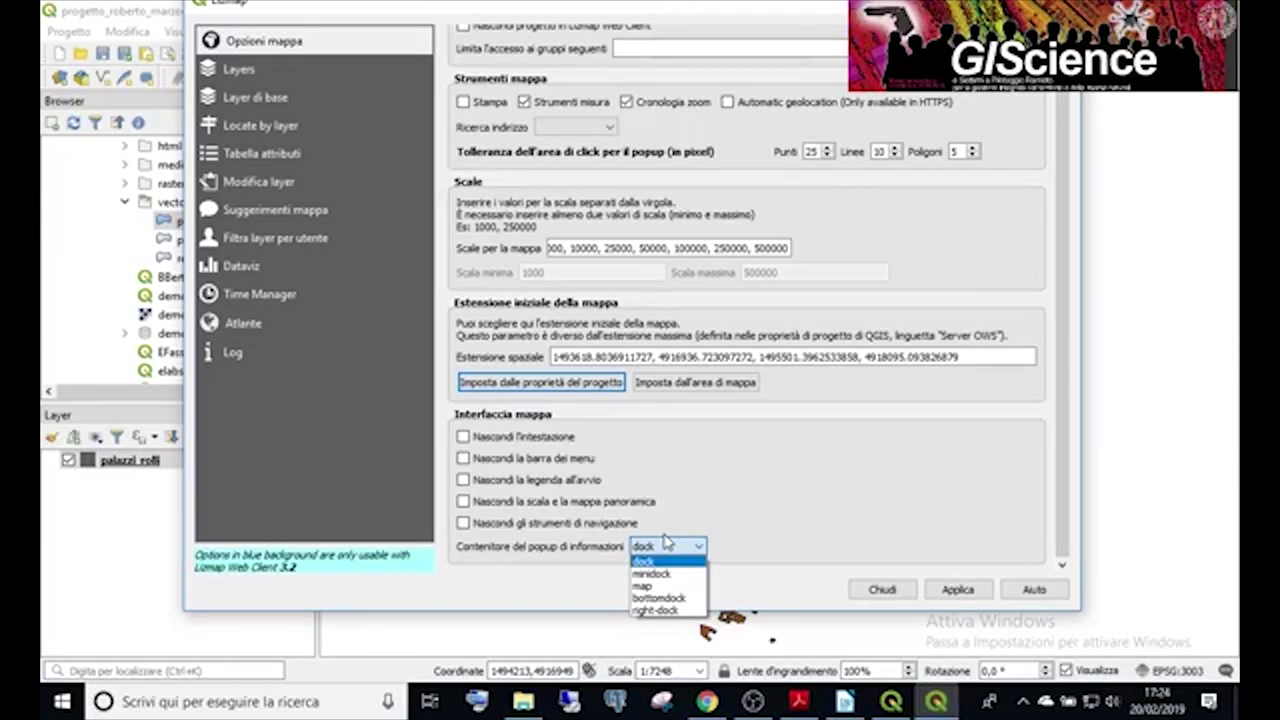
pyautogui.click(700, 588)
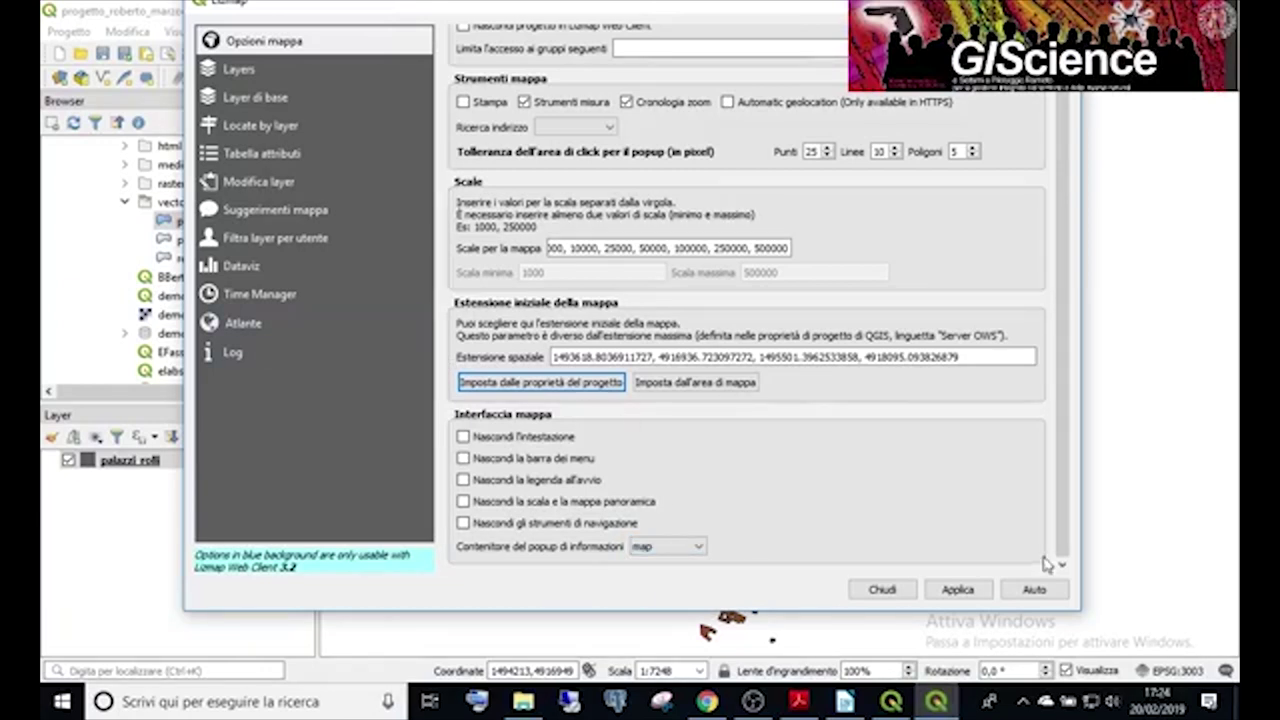
pyautogui.click(972, 591)
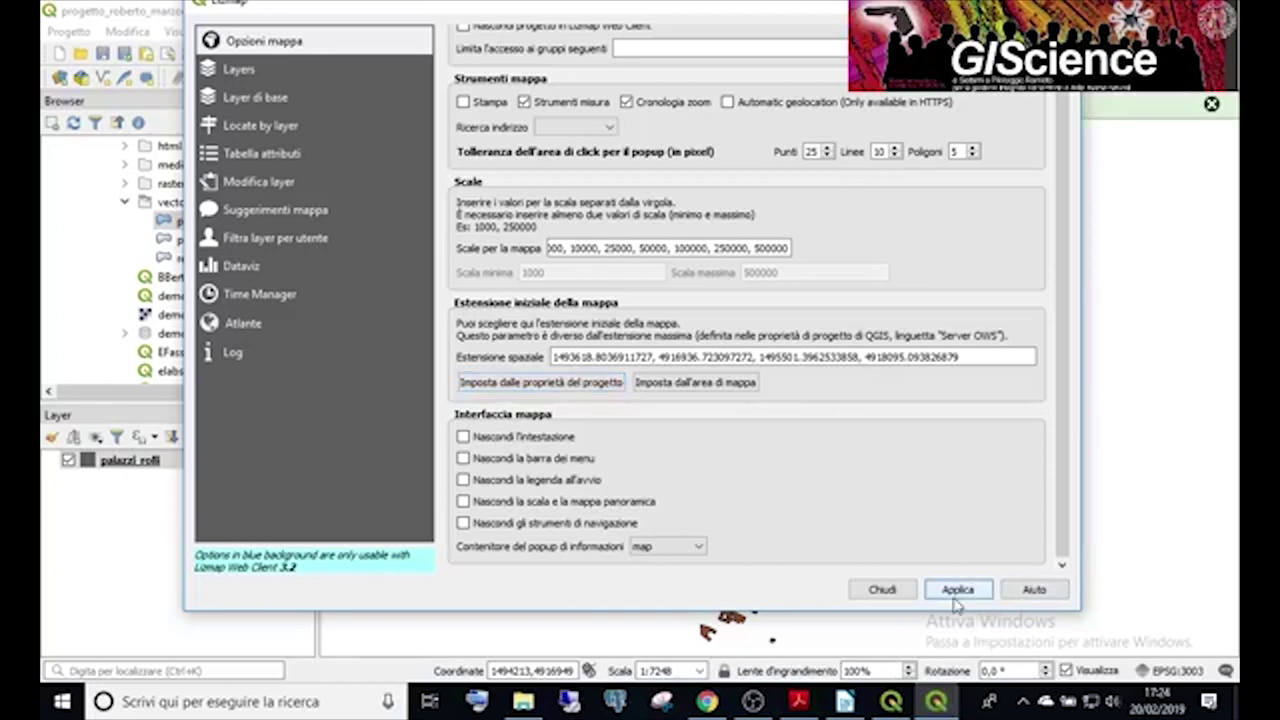
# Apply the Lizmap configuration and close the plugin dialog.
pyautogui.click(957, 598)
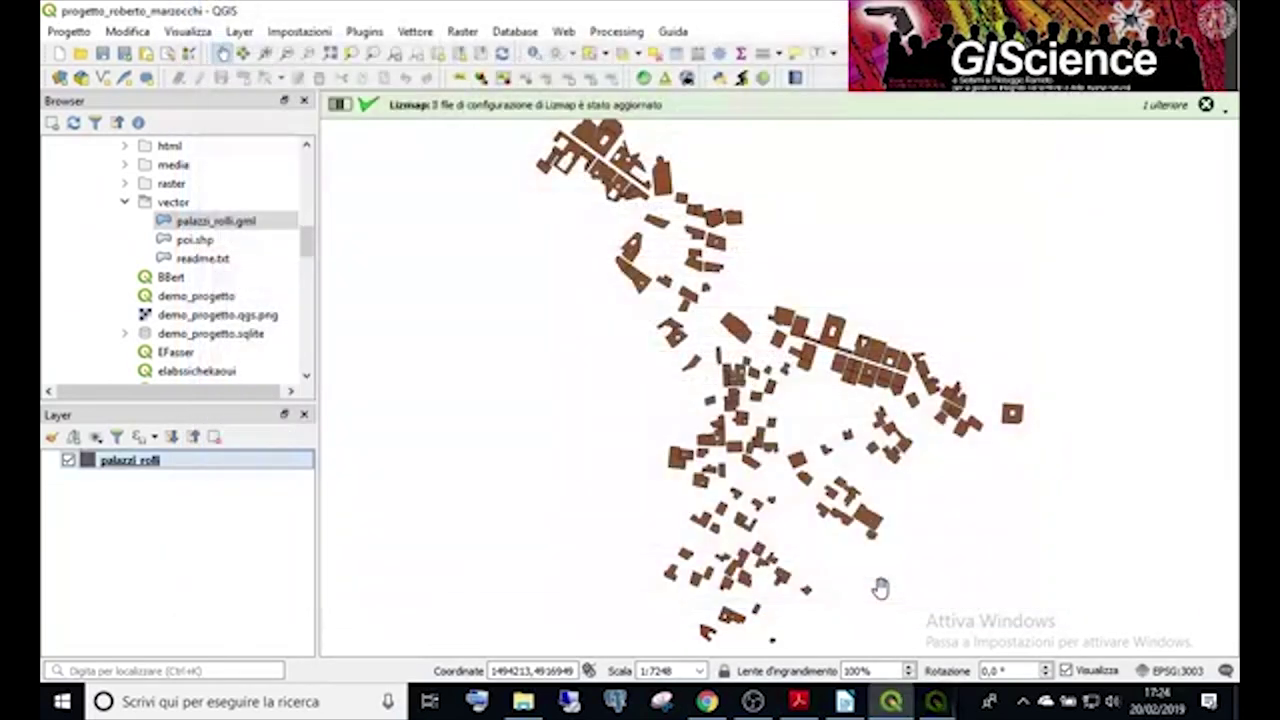
pyautogui.click(881, 590)
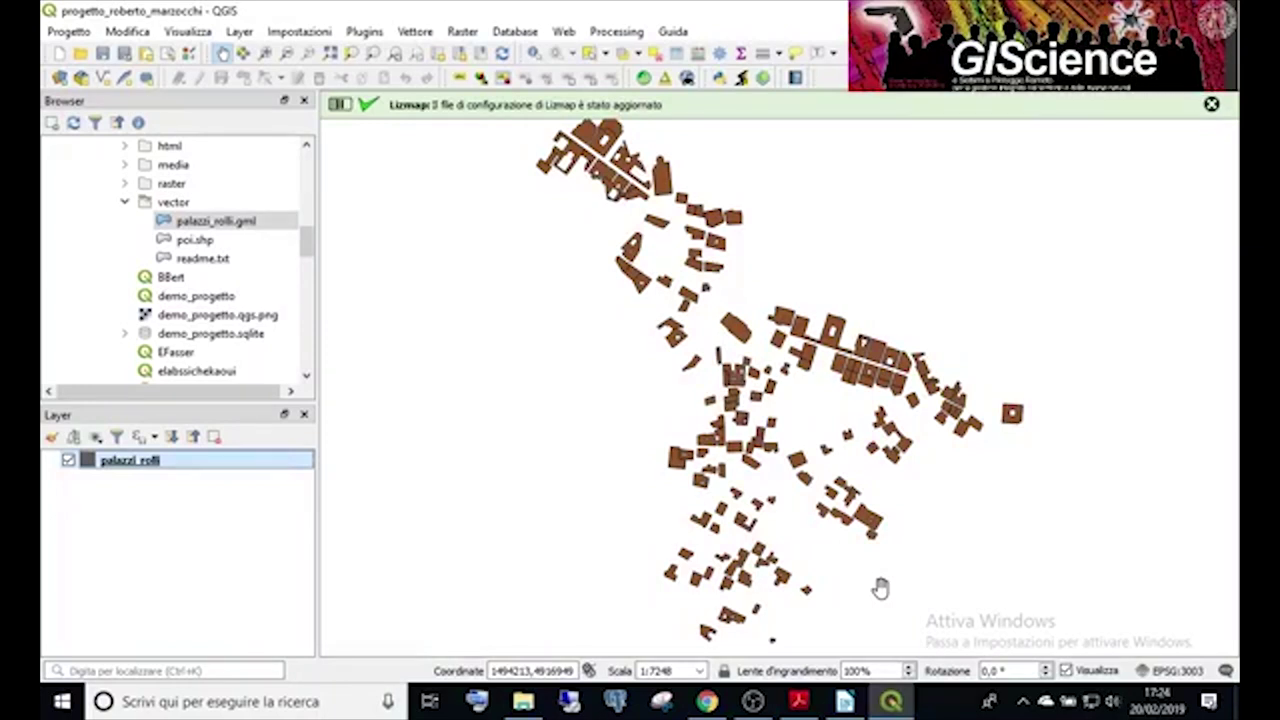
# Switch to Chrome, reload the published web map and open the information popup of a palace in the northwestern group.
pyautogui.click(724, 698)
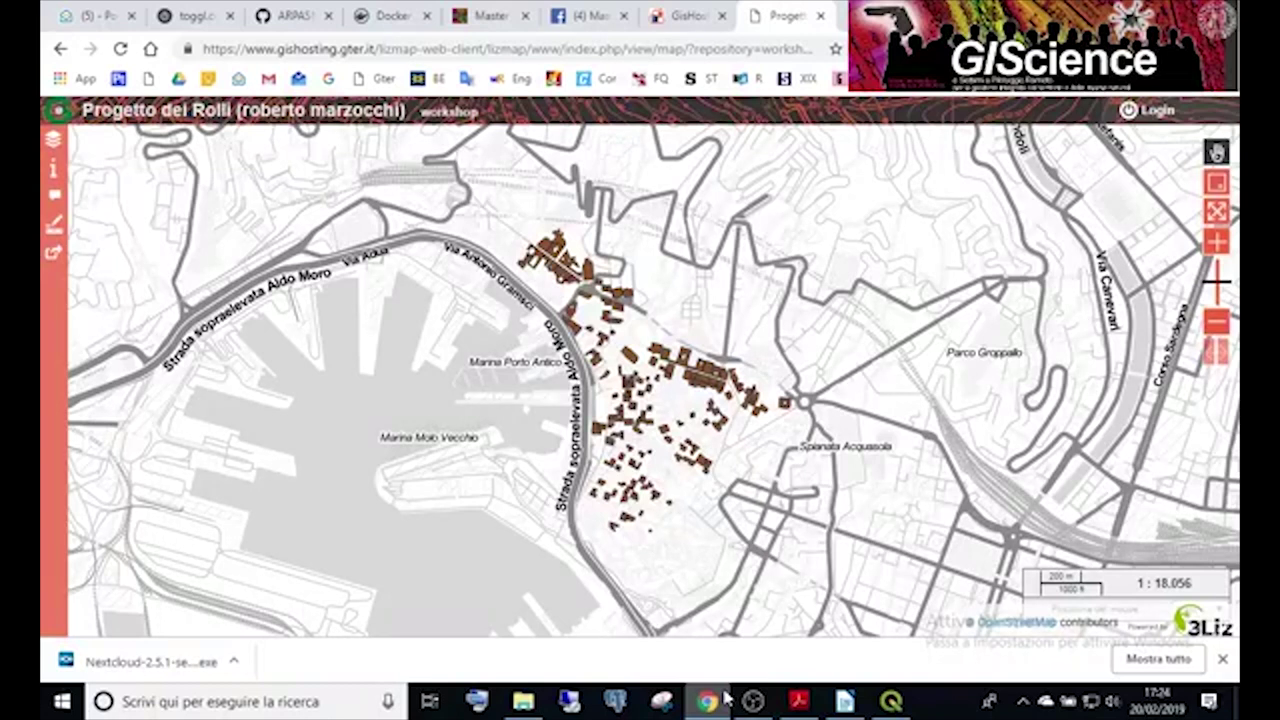
pyautogui.click(121, 49)
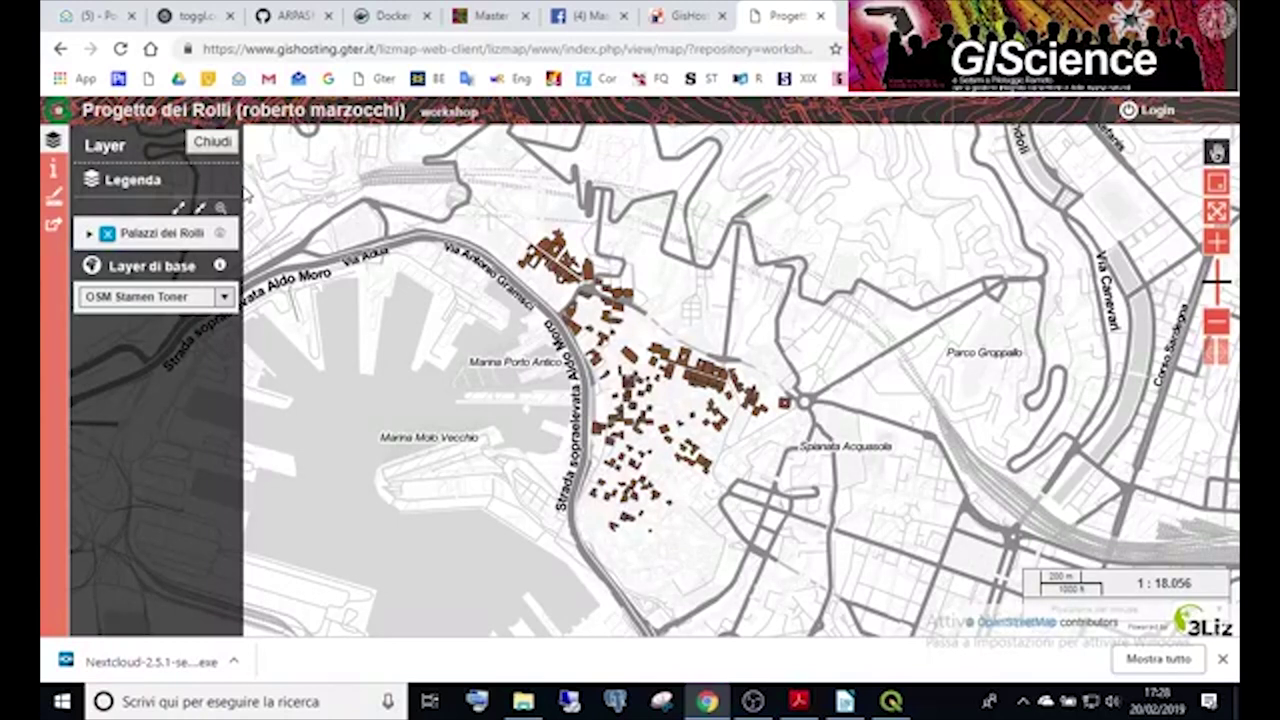
pyautogui.click(547, 243)
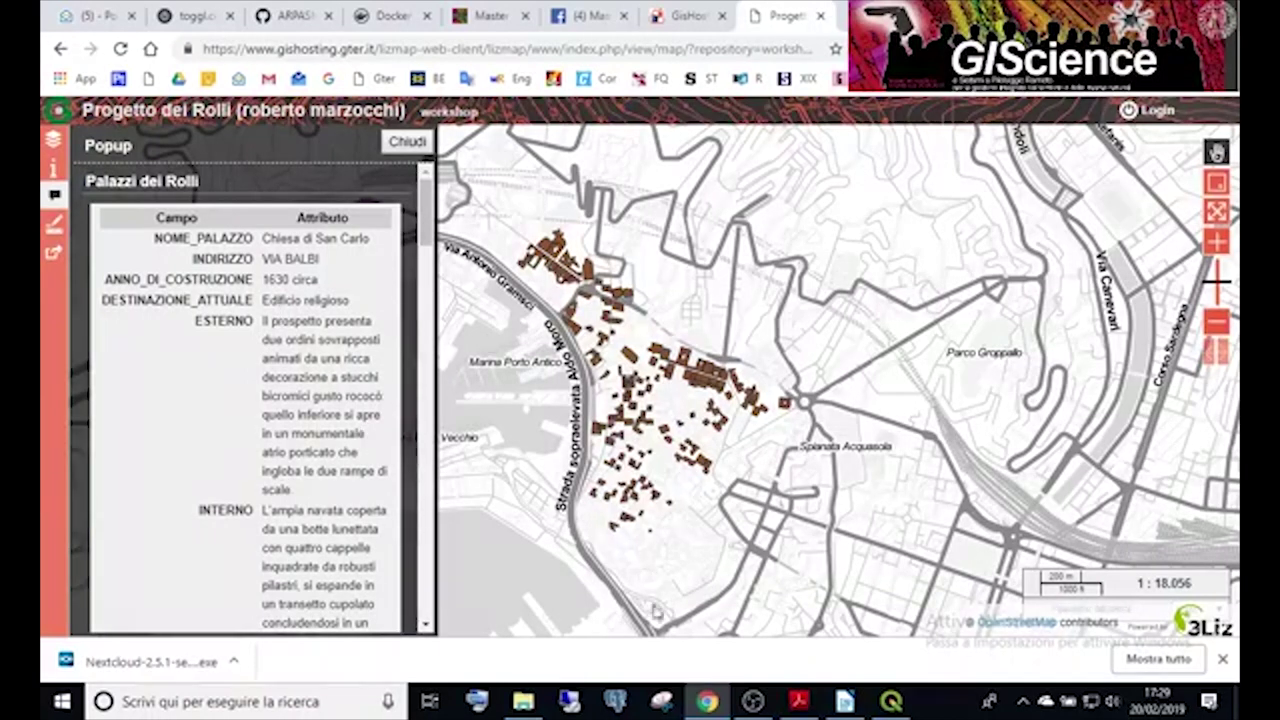
# Return to QGIS, reopen the Lizmap plugin, reapply its configuration and close the dialog.
pyautogui.click(891, 703)
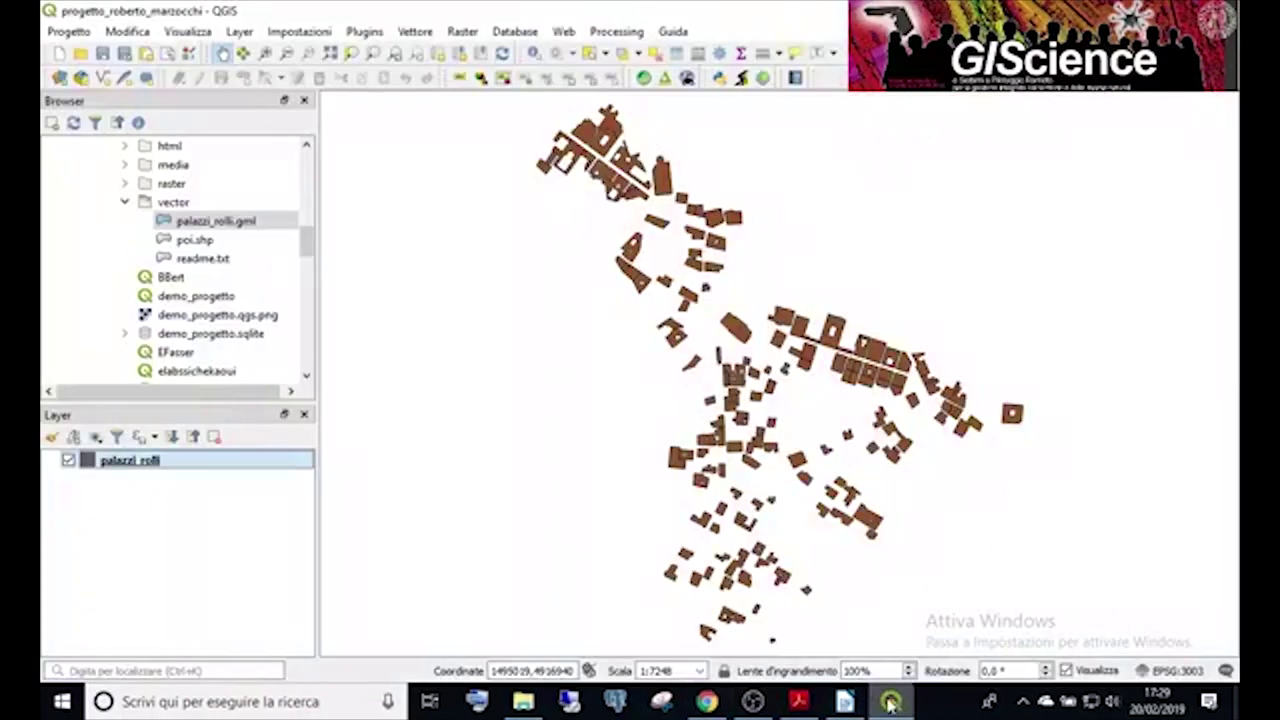
pyautogui.click(662, 80)
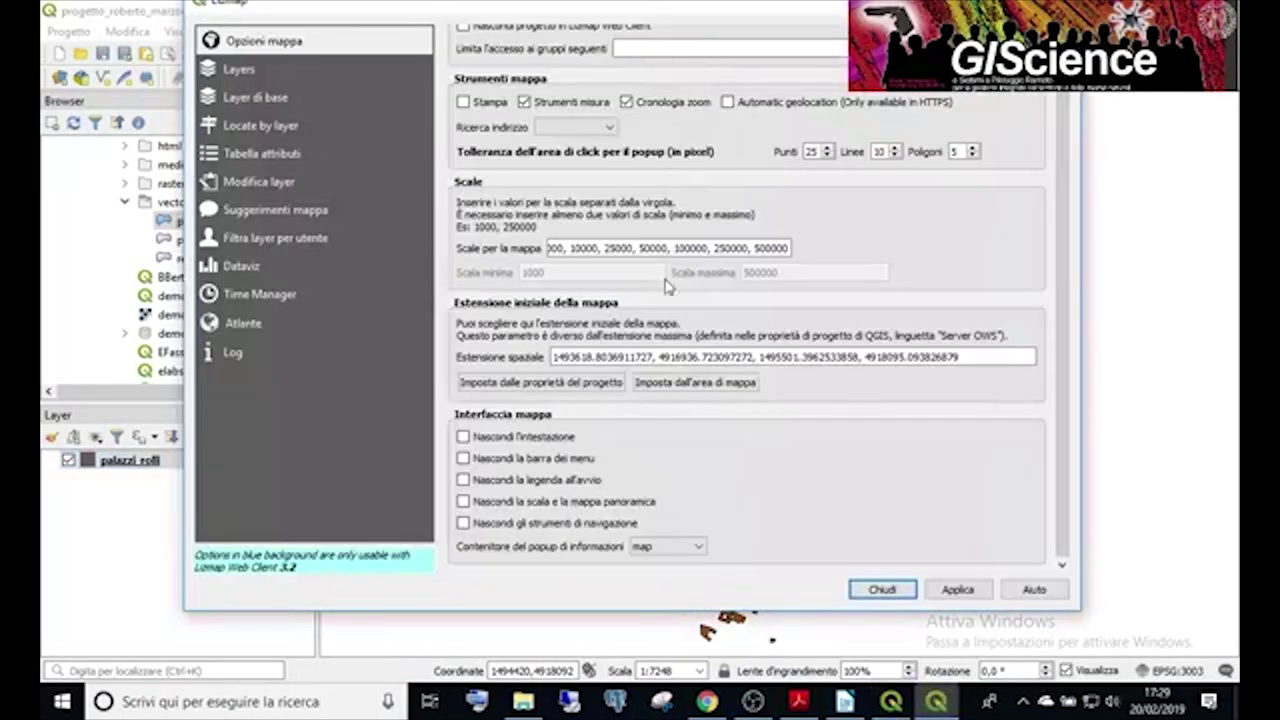
pyautogui.click(959, 590)
pyautogui.click(890, 588)
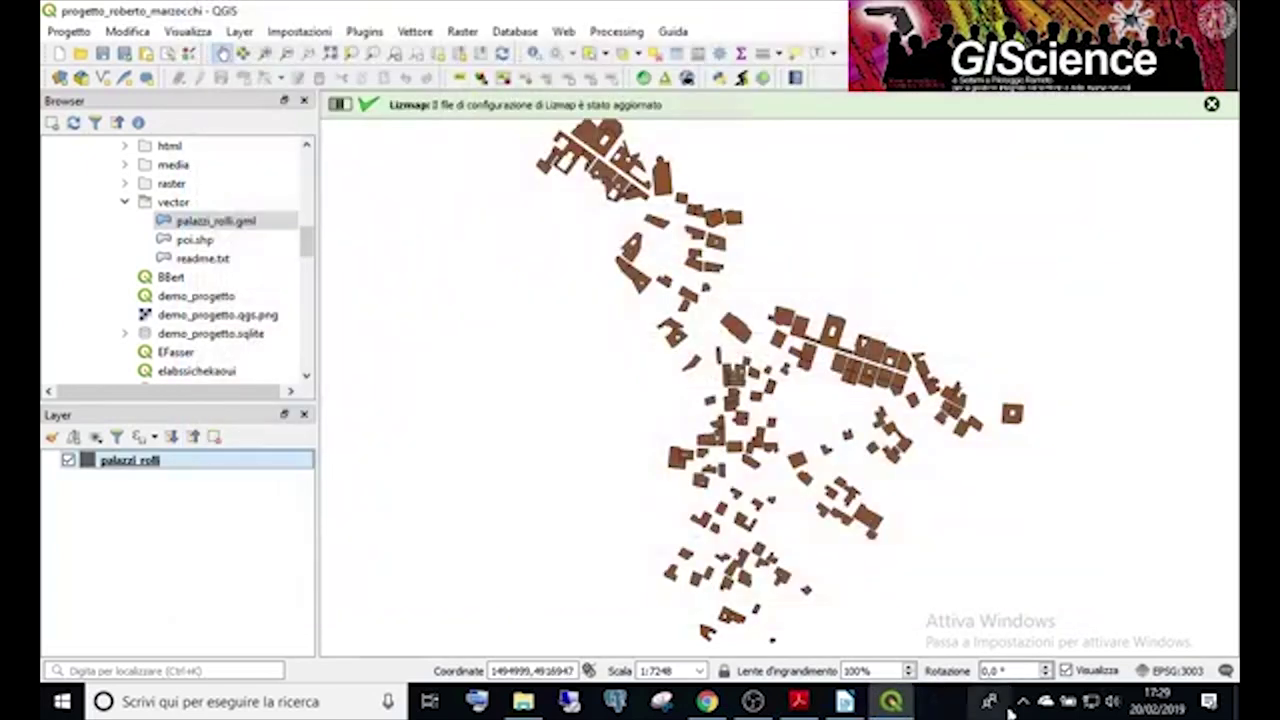
# Switch to Chrome, reload the published map again, query a northwestern palace and dismiss the browser's download bar.
pyautogui.click(884, 700)
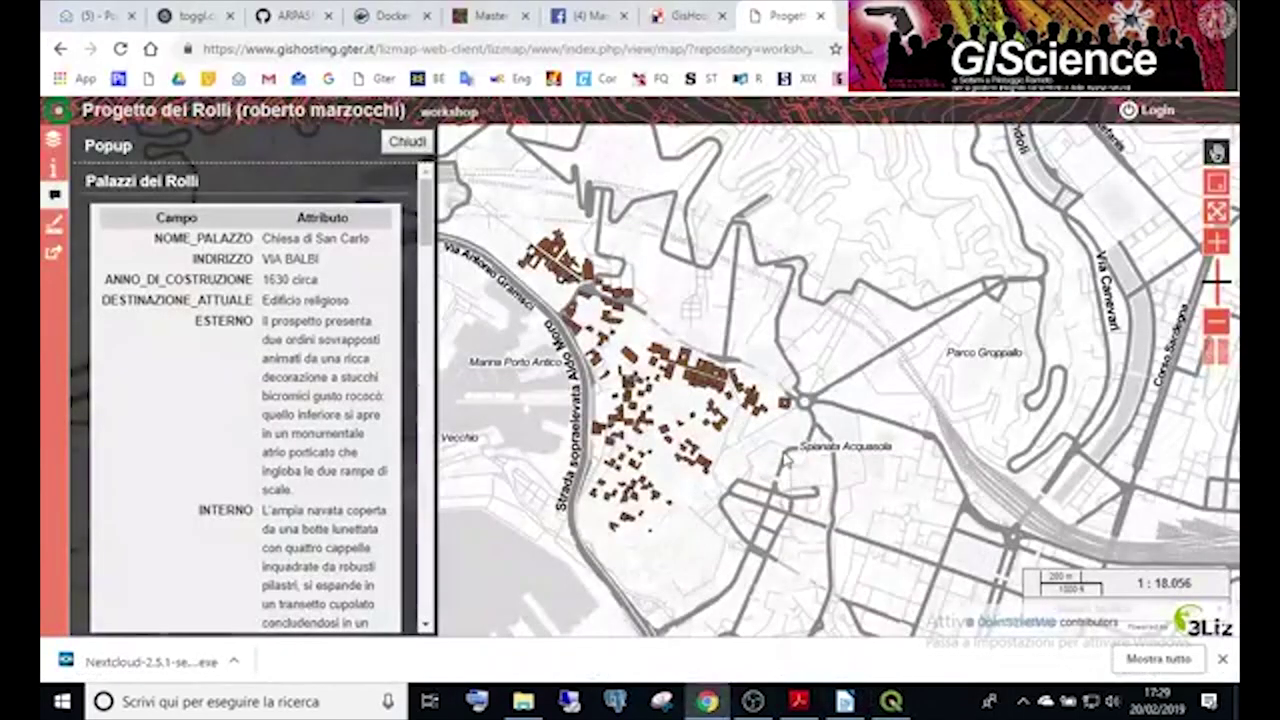
pyautogui.press('F5')
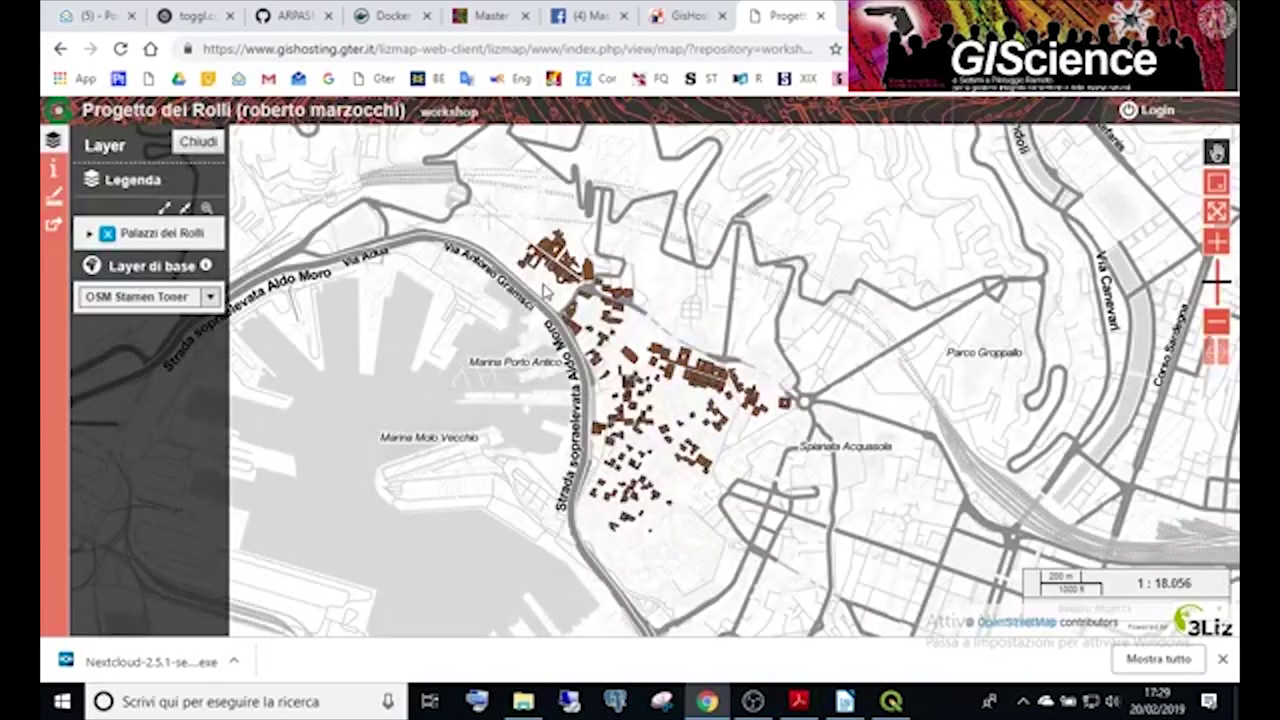
pyautogui.click(541, 246)
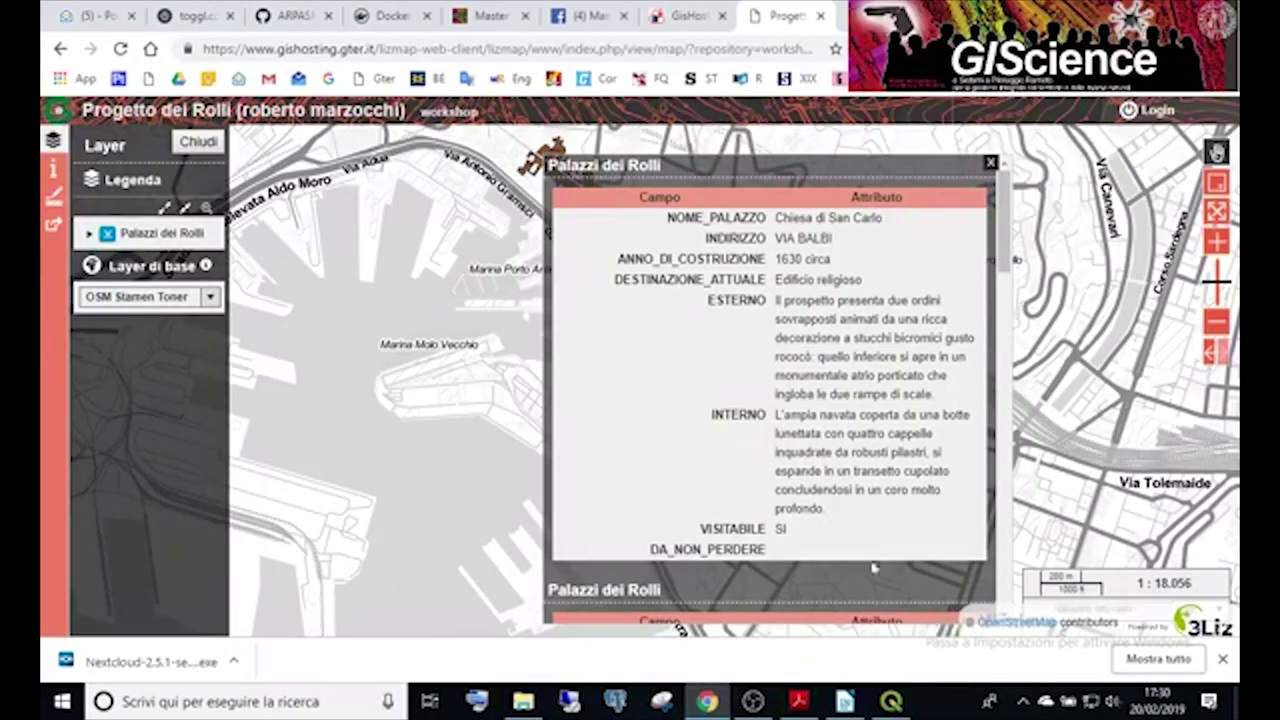
pyautogui.click(1223, 659)
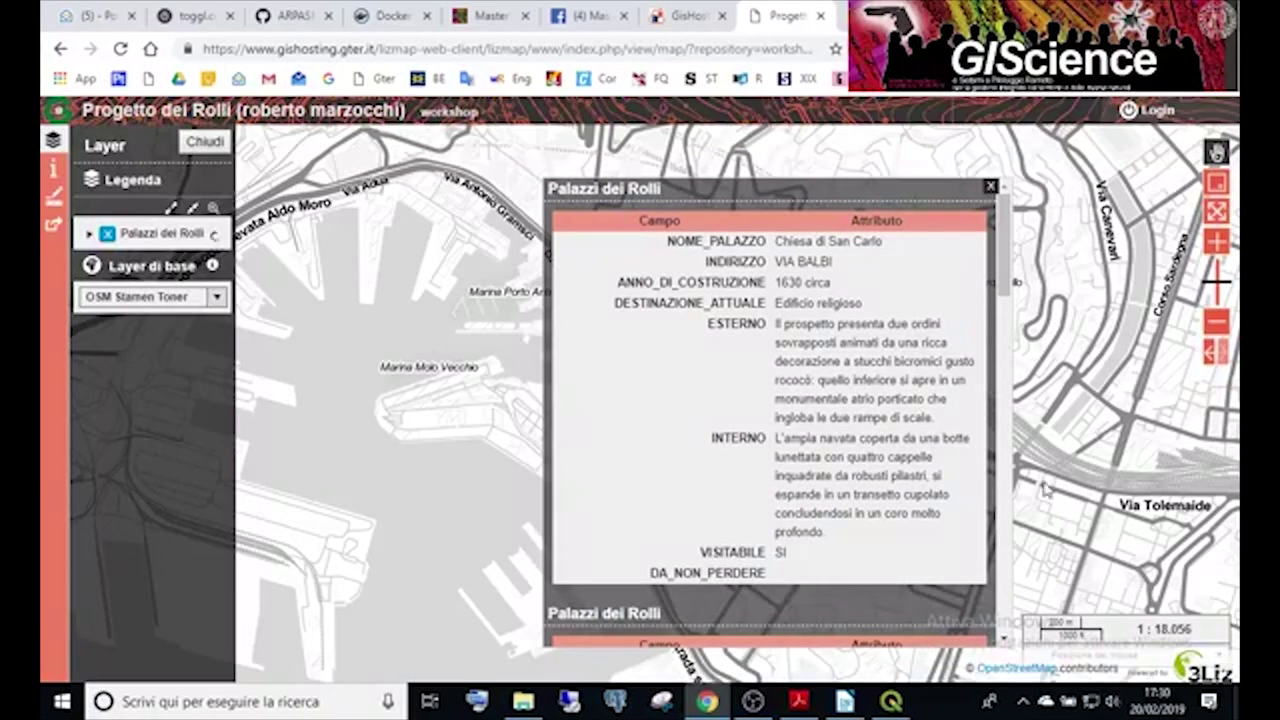
# Show the web map's project information, including its Web Map Service links, and close the Palazzi dei Rolli popup.
pyautogui.click(54, 170)
pyautogui.scroll(-1, 240, 450)
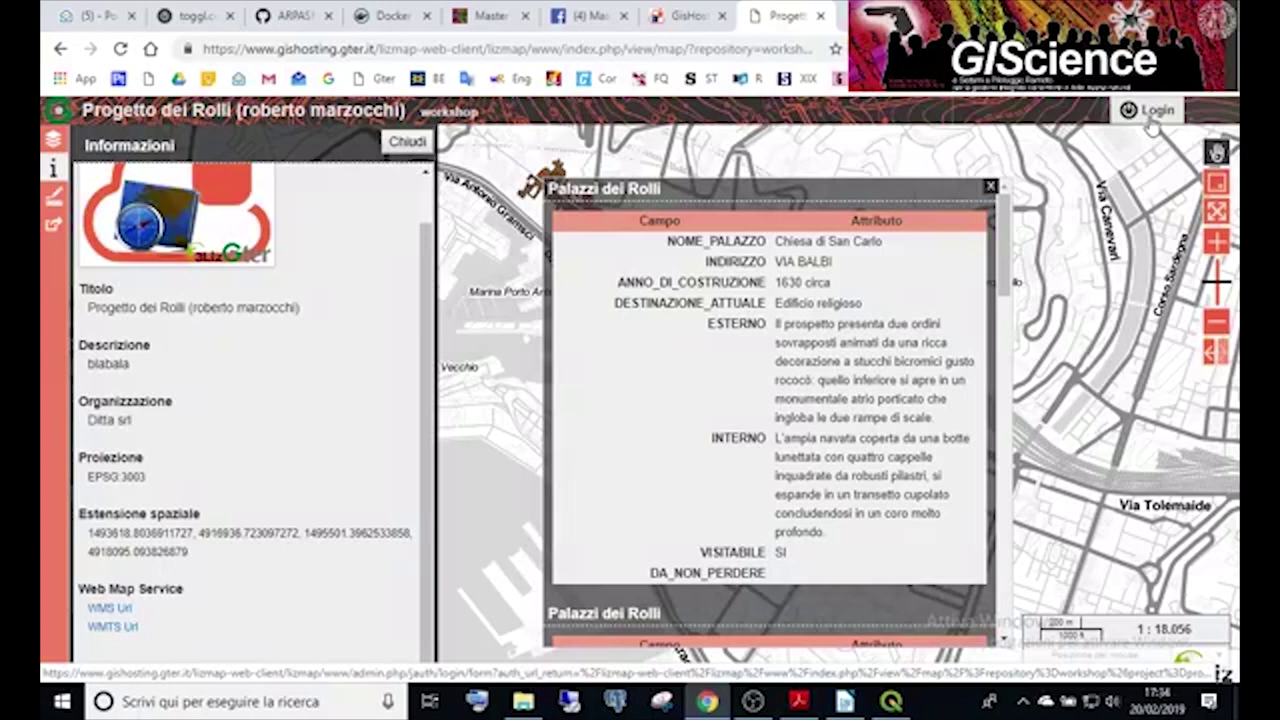
pyautogui.click(1156, 112)
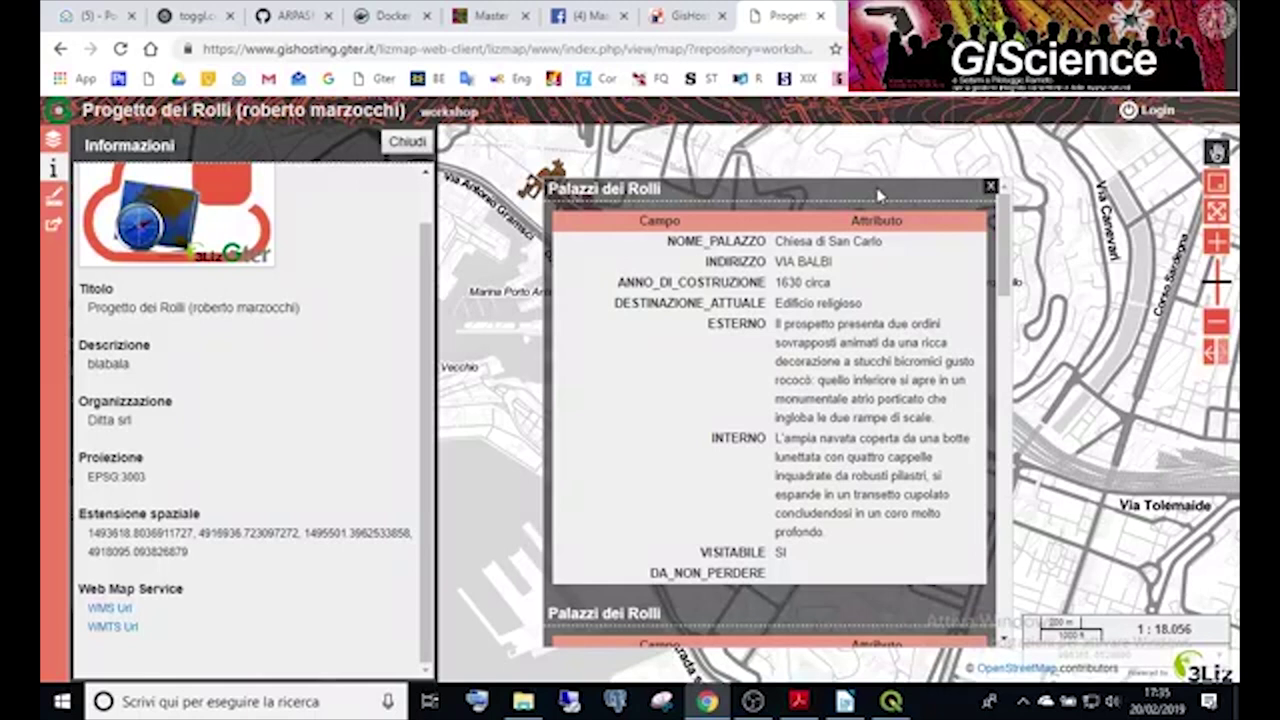
pyautogui.click(991, 188)
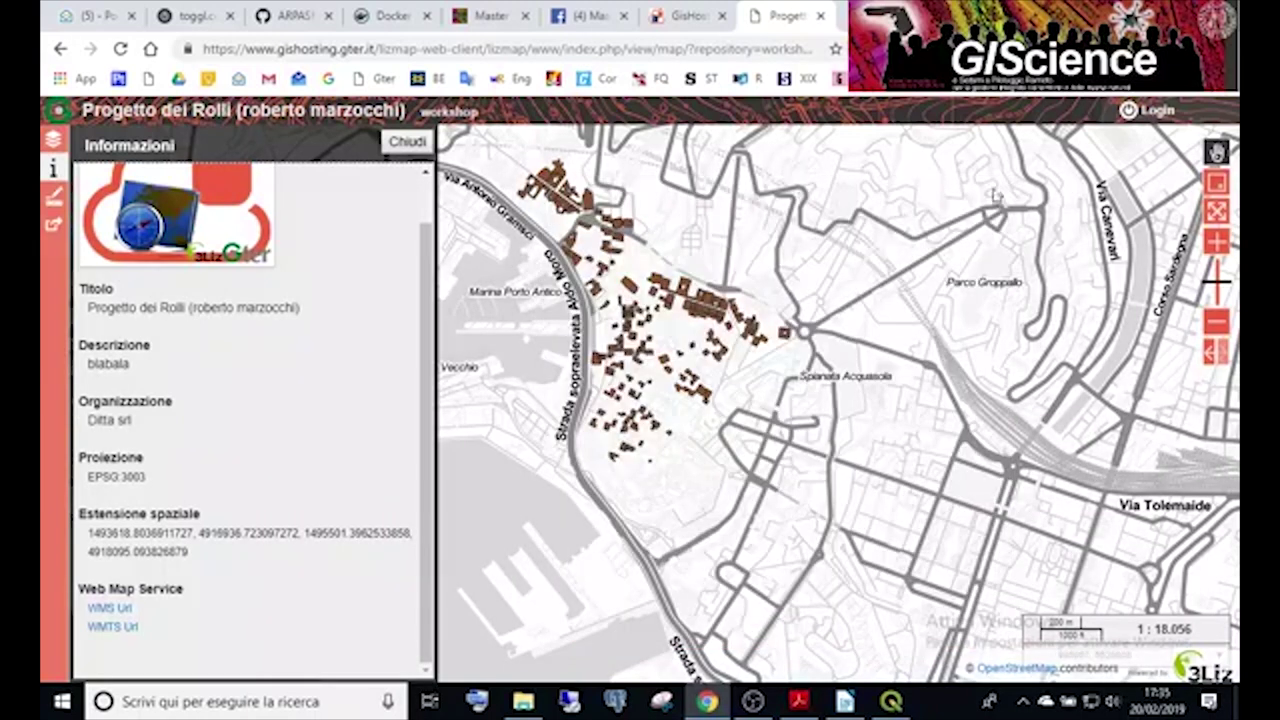
# Switch to File Explorer and browse the workshop Nextcloud folder to media, themes, demo_progetto.
pyautogui.click(521, 702)
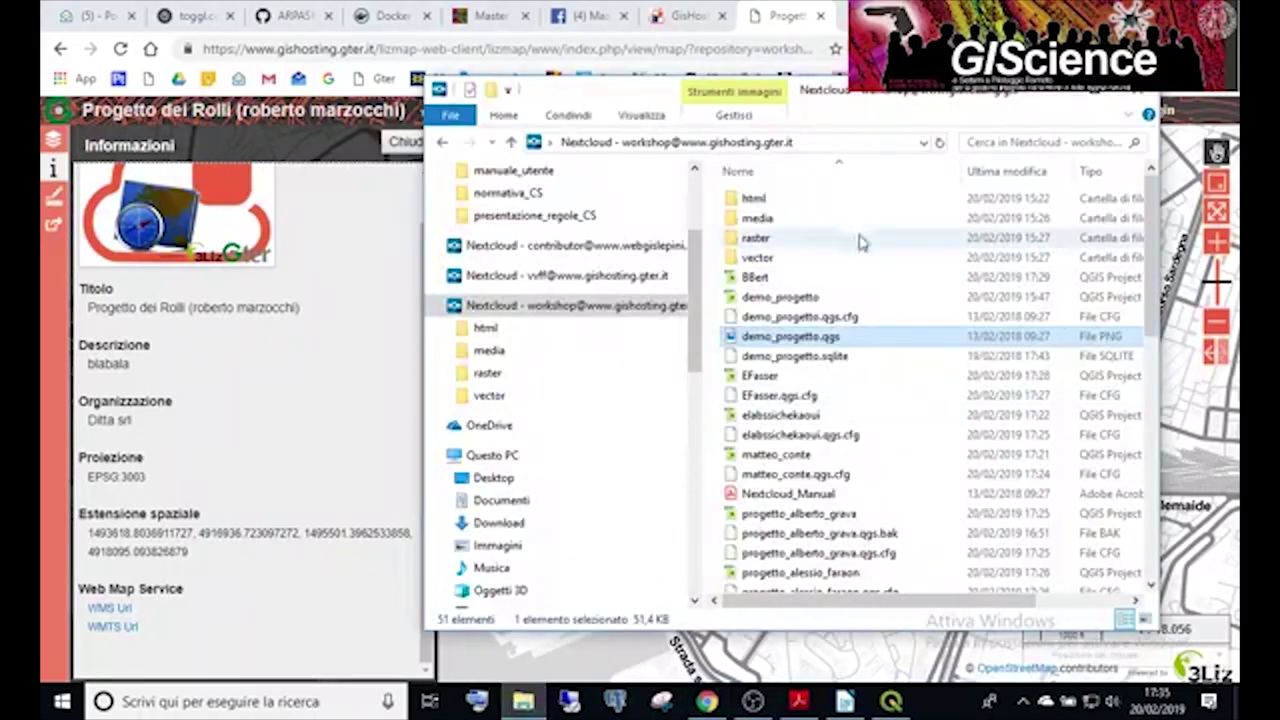
pyautogui.doubleClick(772, 227)
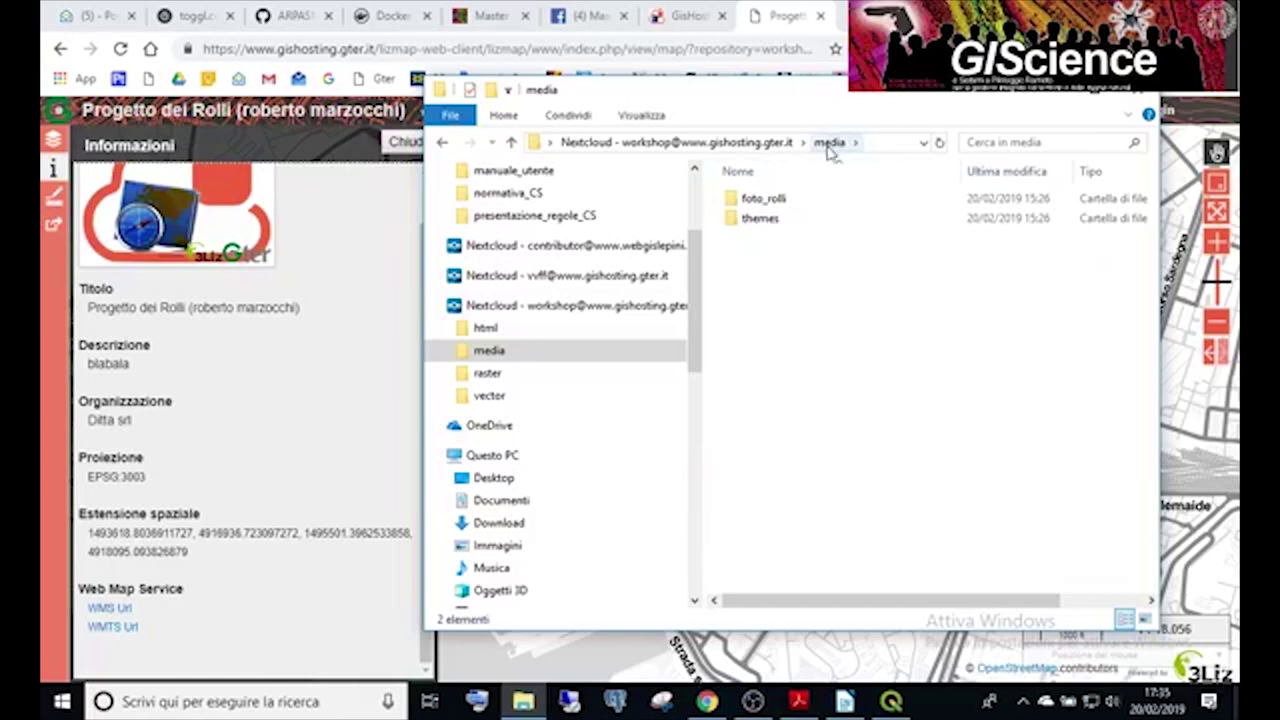
pyautogui.click(770, 224)
pyautogui.click(770, 224)
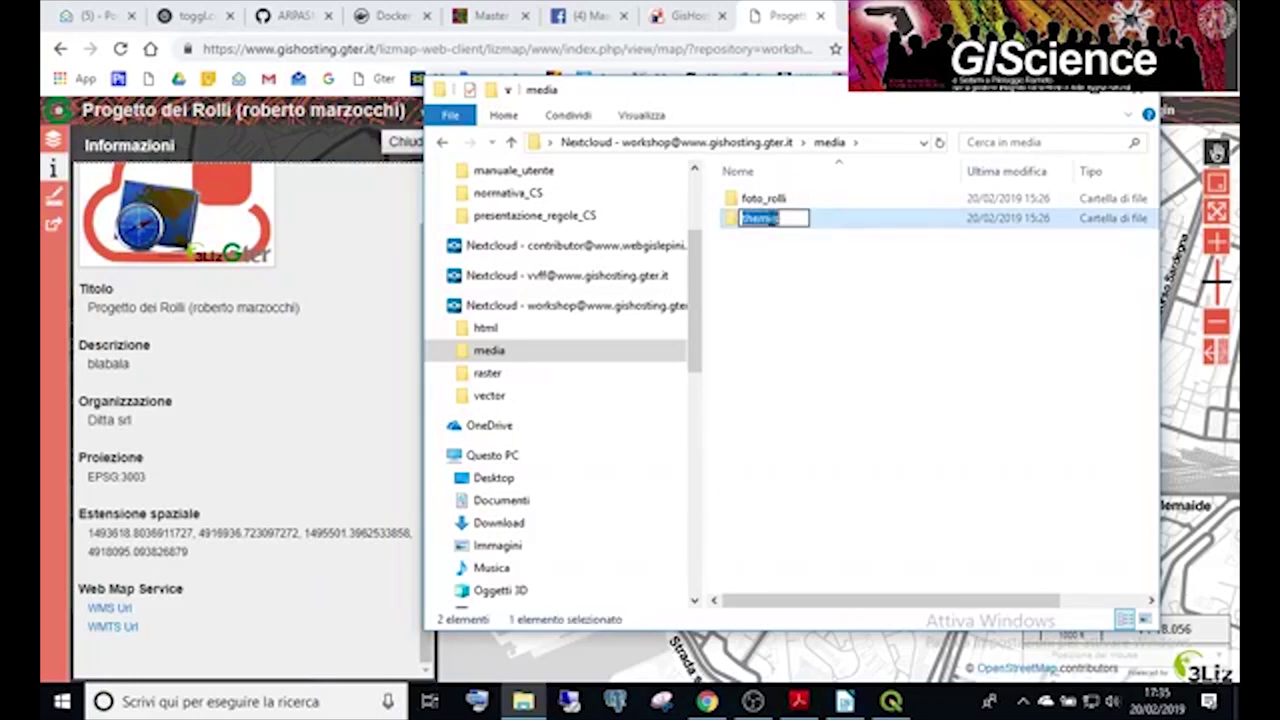
pyautogui.doubleClick(731, 225)
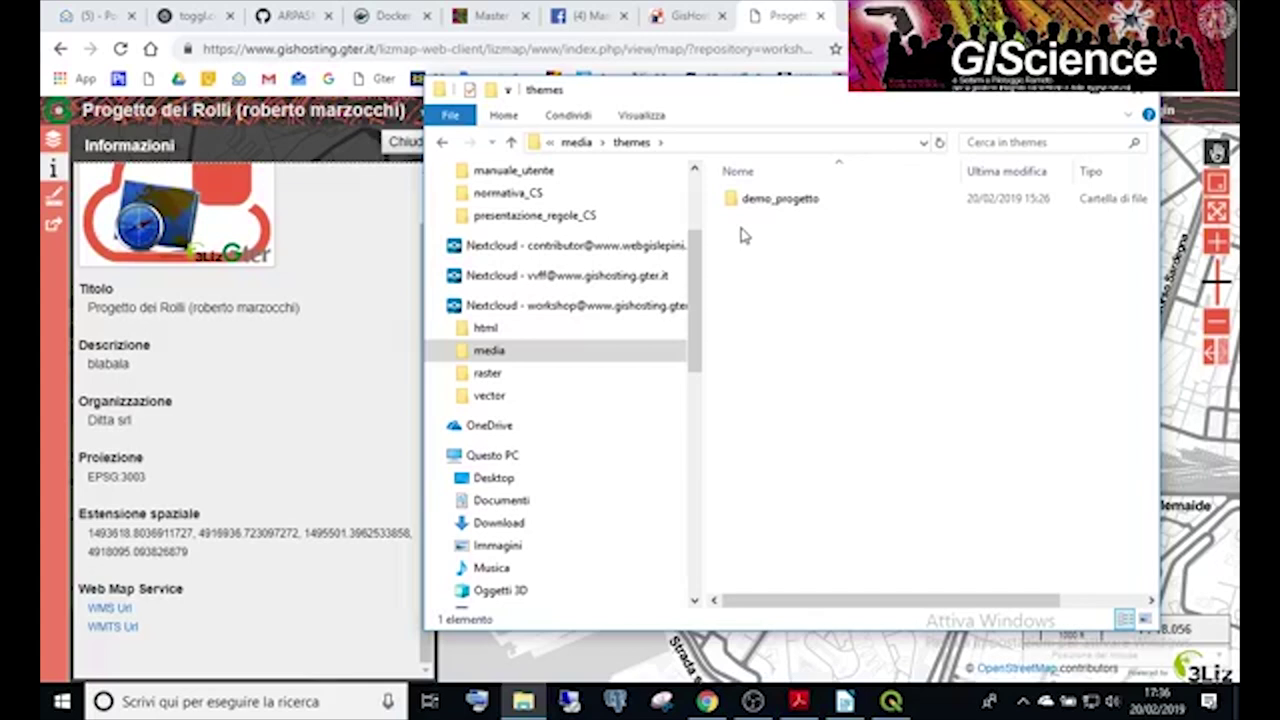
pyautogui.doubleClick(797, 205)
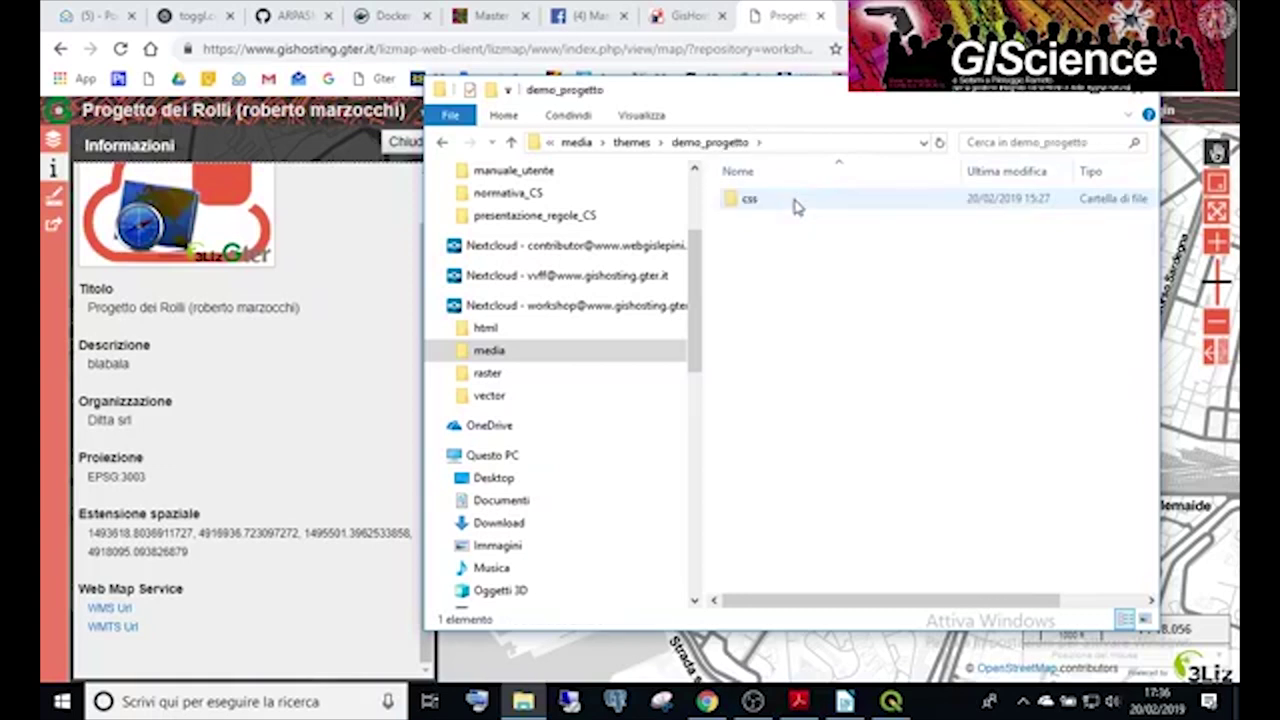
# Duplicate the demo_progetto folder within the themes folder.
pyautogui.click(631, 142)
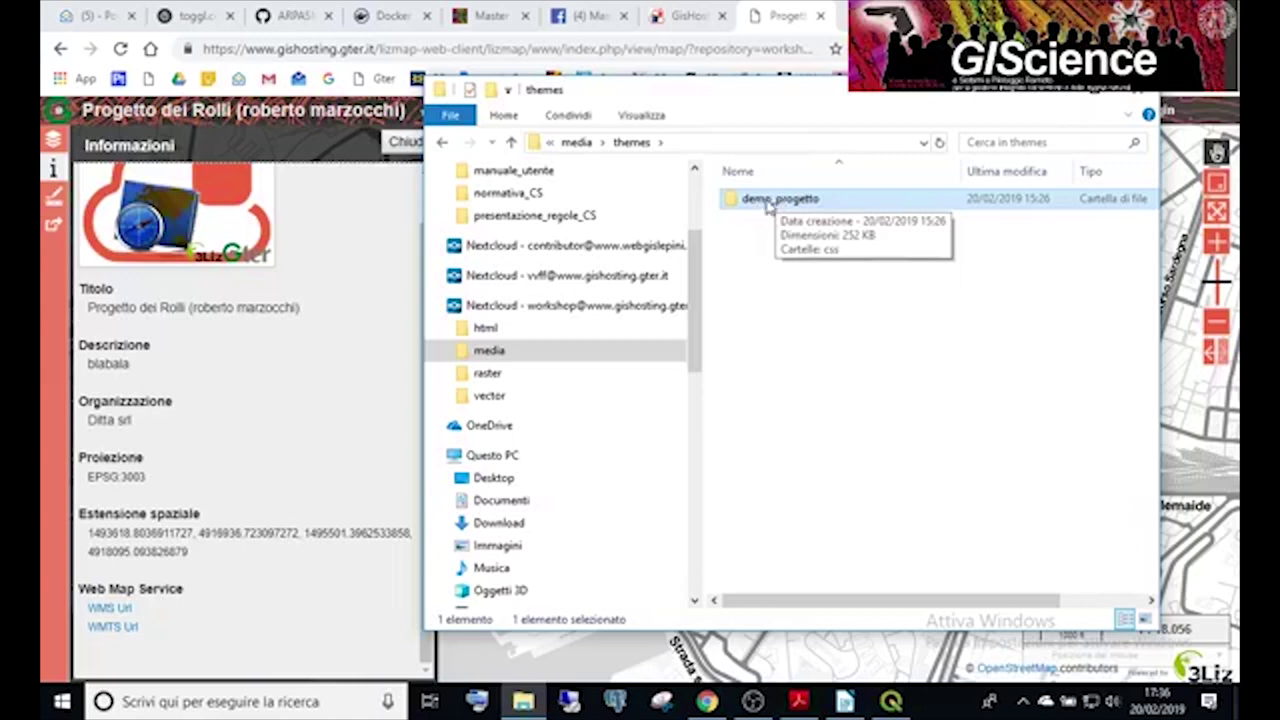
pyautogui.rightClick(767, 203)
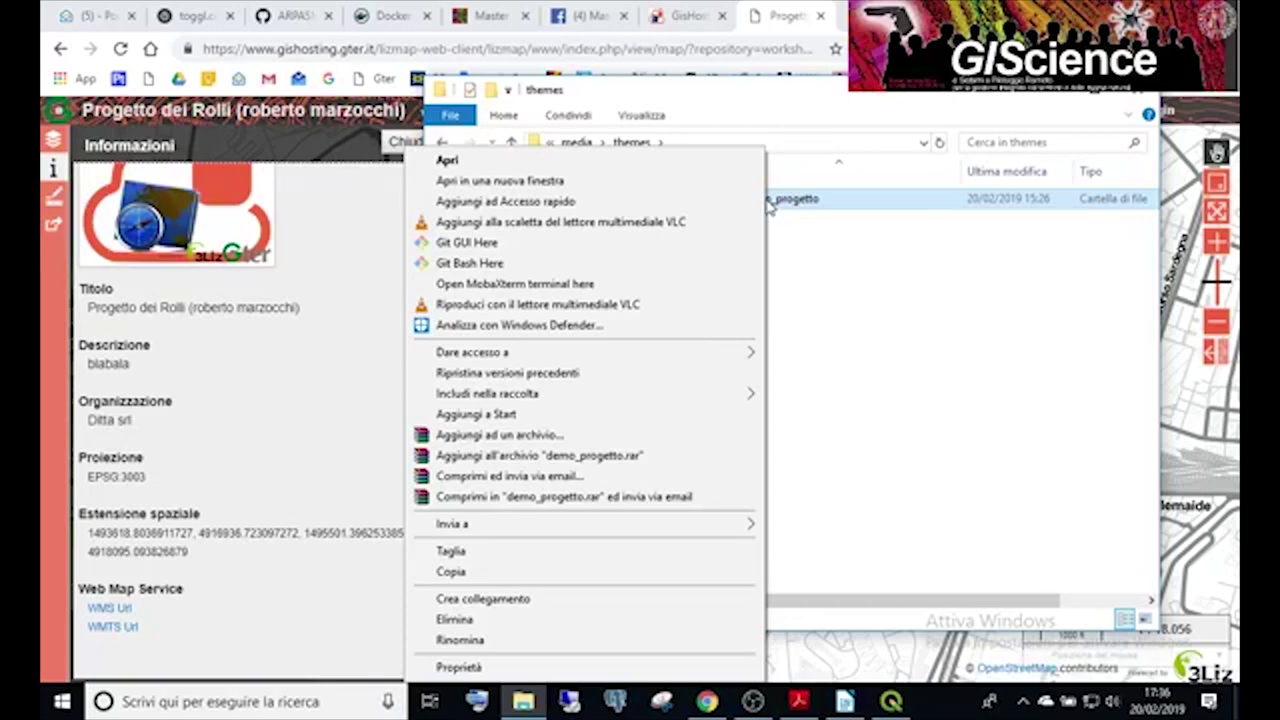
pyautogui.click(844, 204)
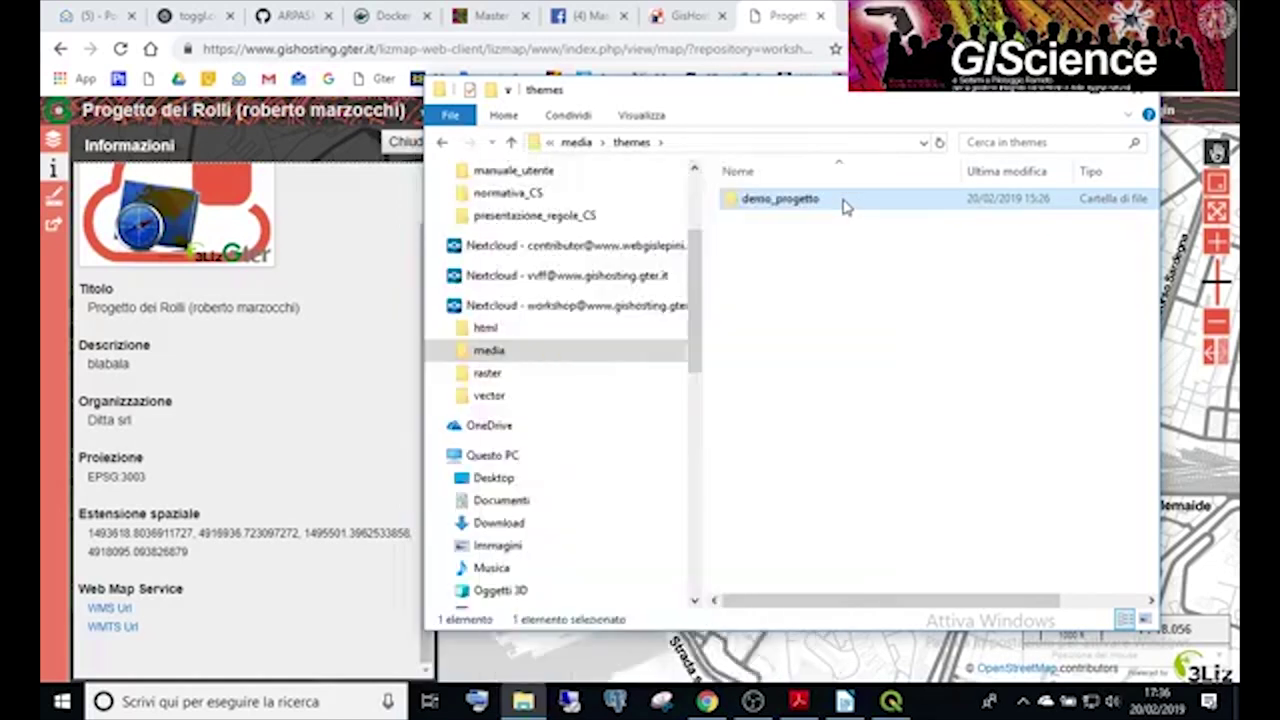
pyautogui.rightClick(845, 201)
pyautogui.click(762, 574)
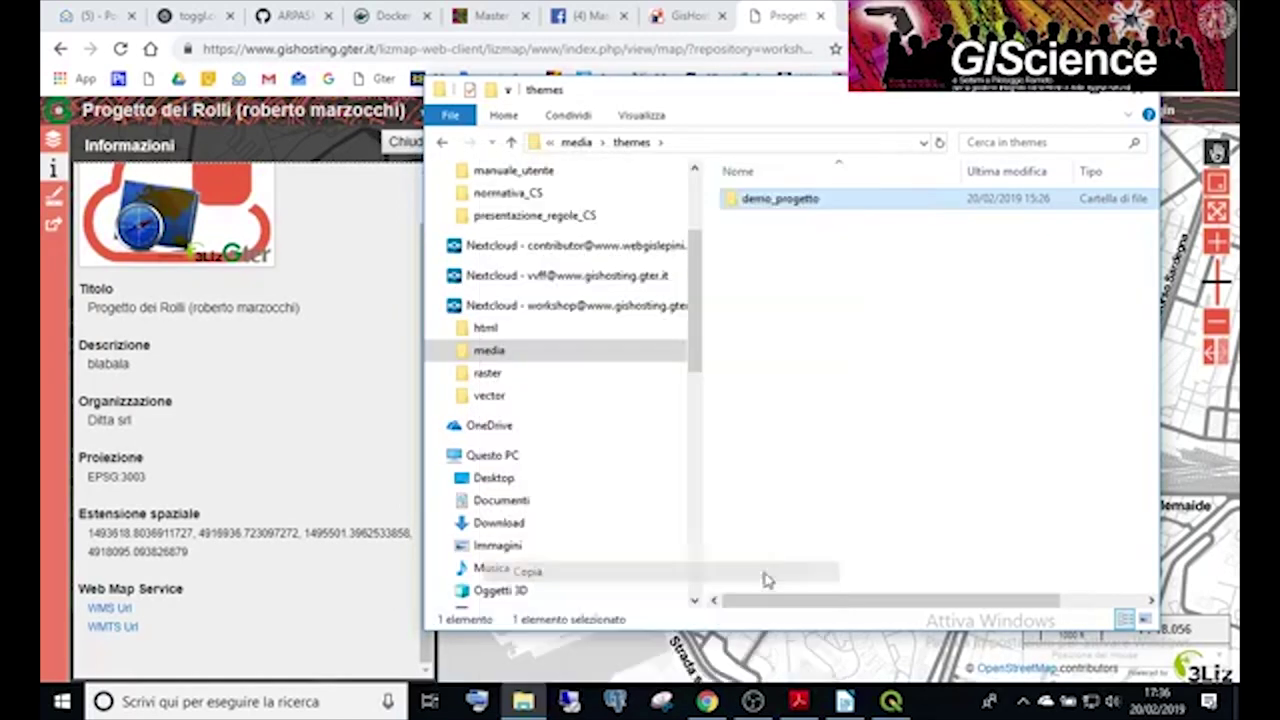
pyautogui.click(876, 430)
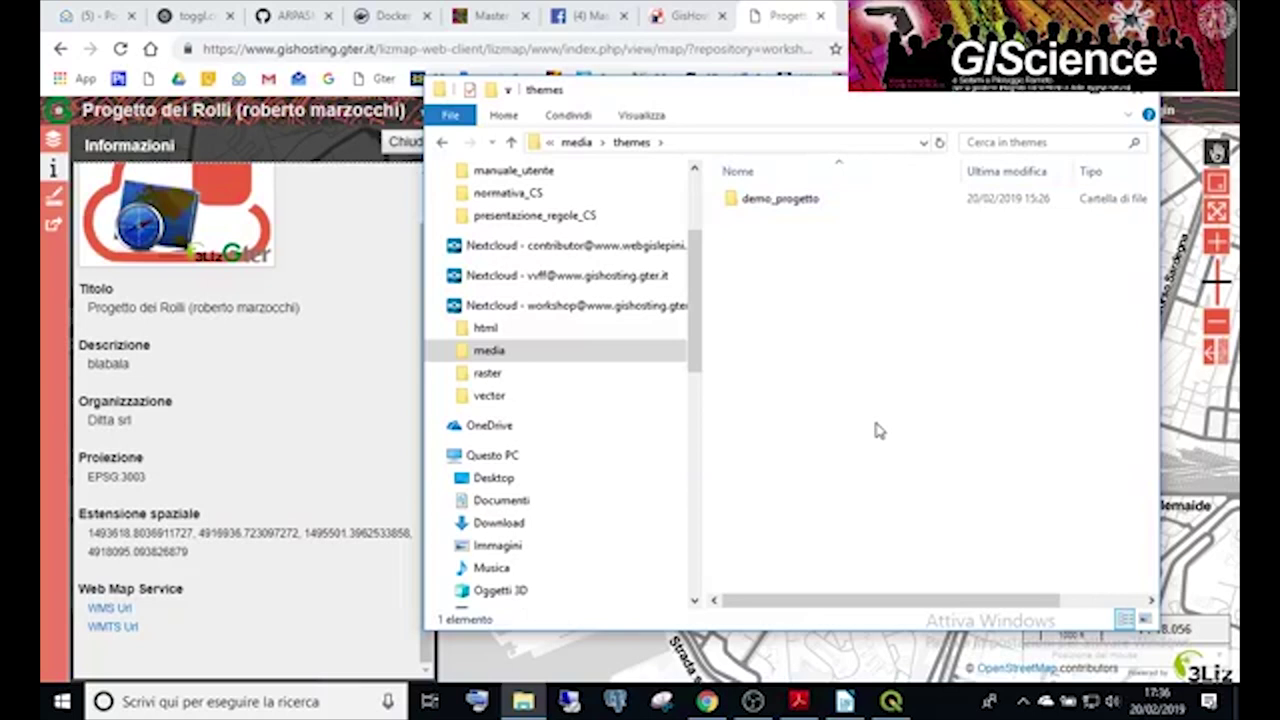
pyautogui.rightClick(900, 352)
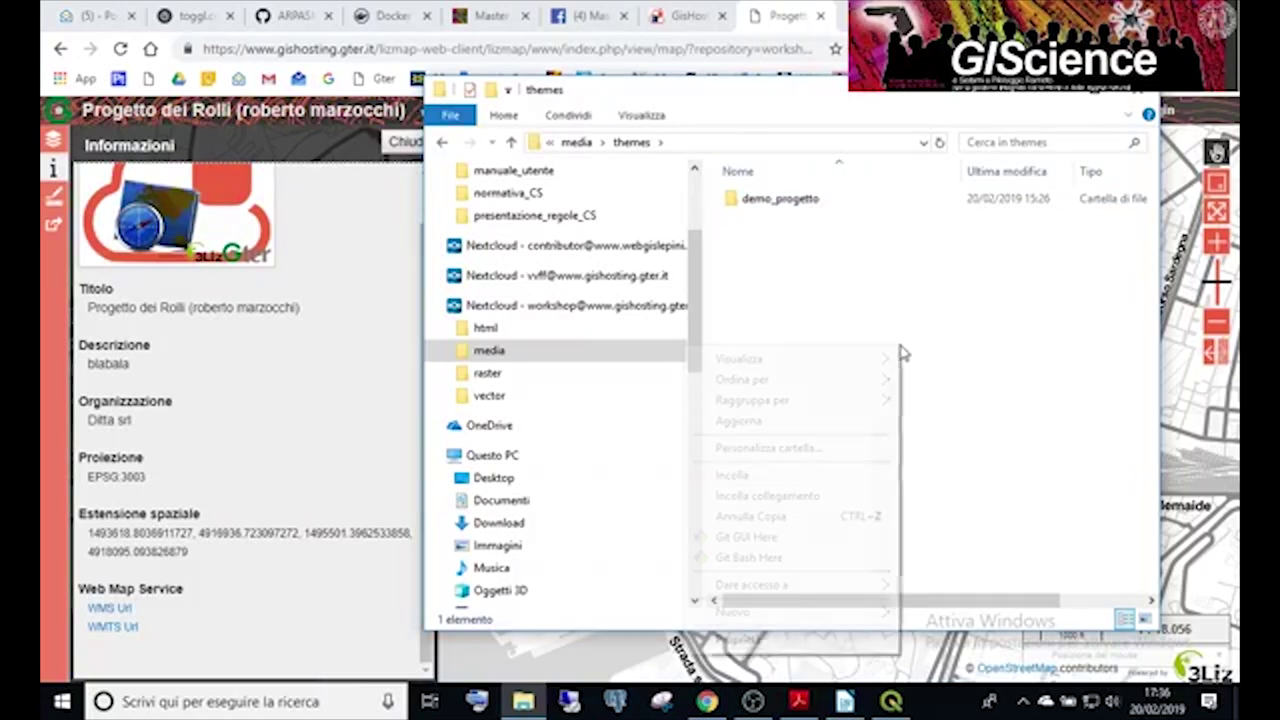
pyautogui.click(826, 478)
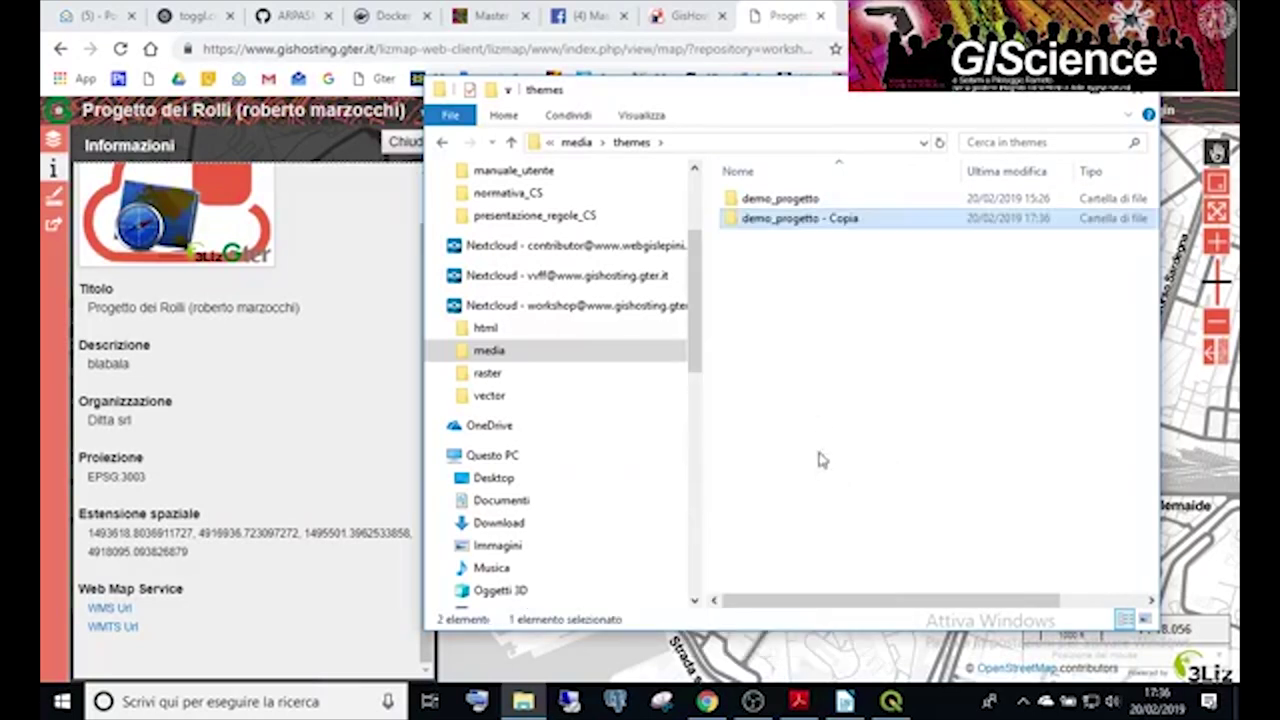
# Rename the duplicated theme folder to match the QGIS project's file name.
pyautogui.rightClick(829, 219)
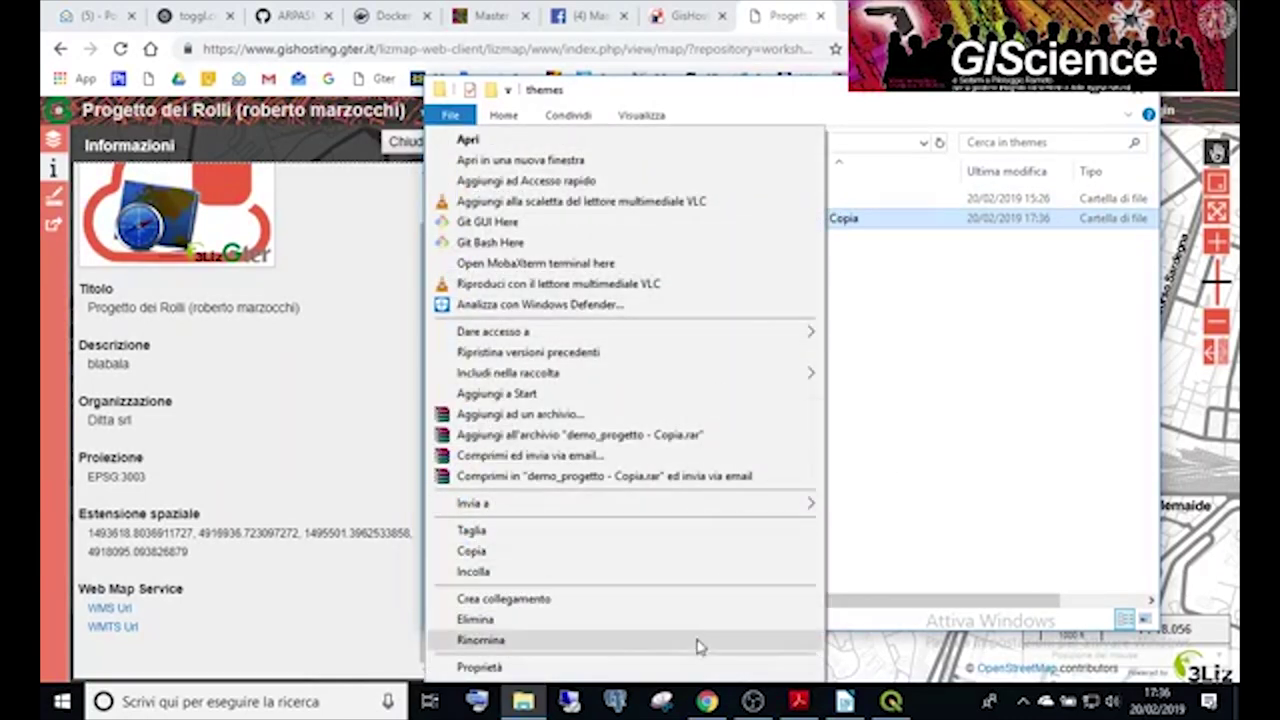
pyautogui.click(481, 640)
pyautogui.write('p')
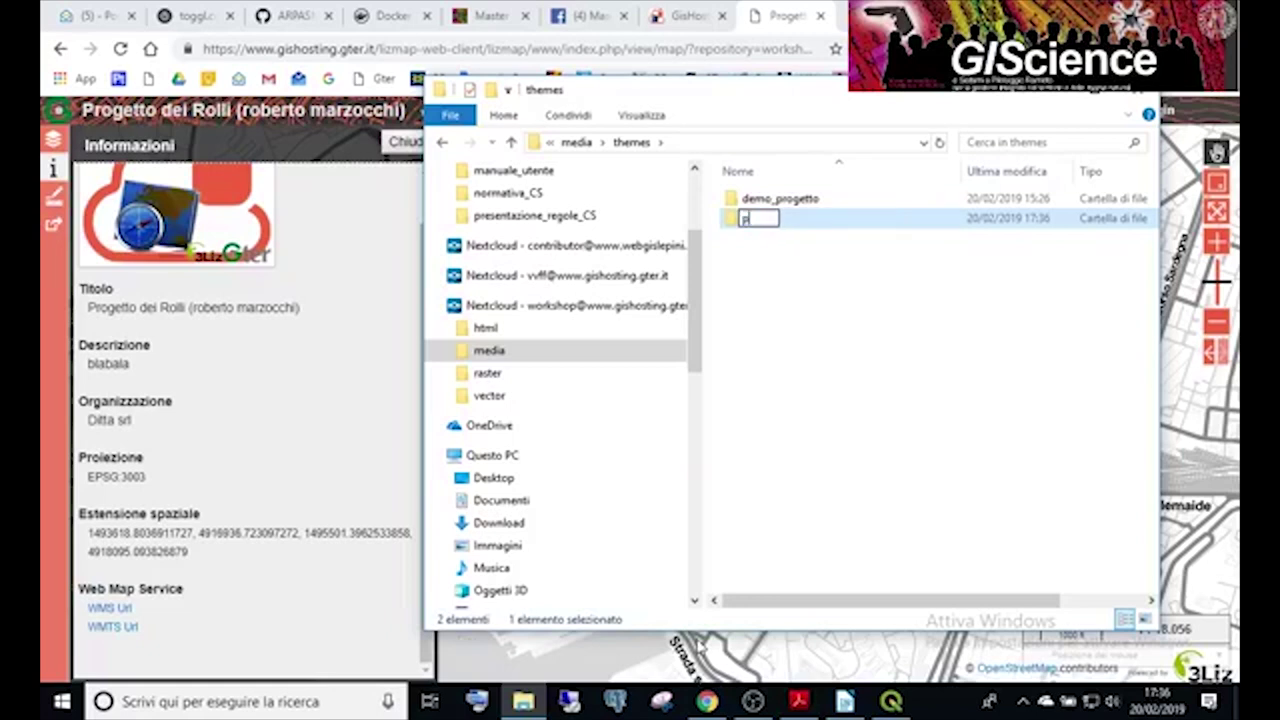
pyautogui.write('rogetto')
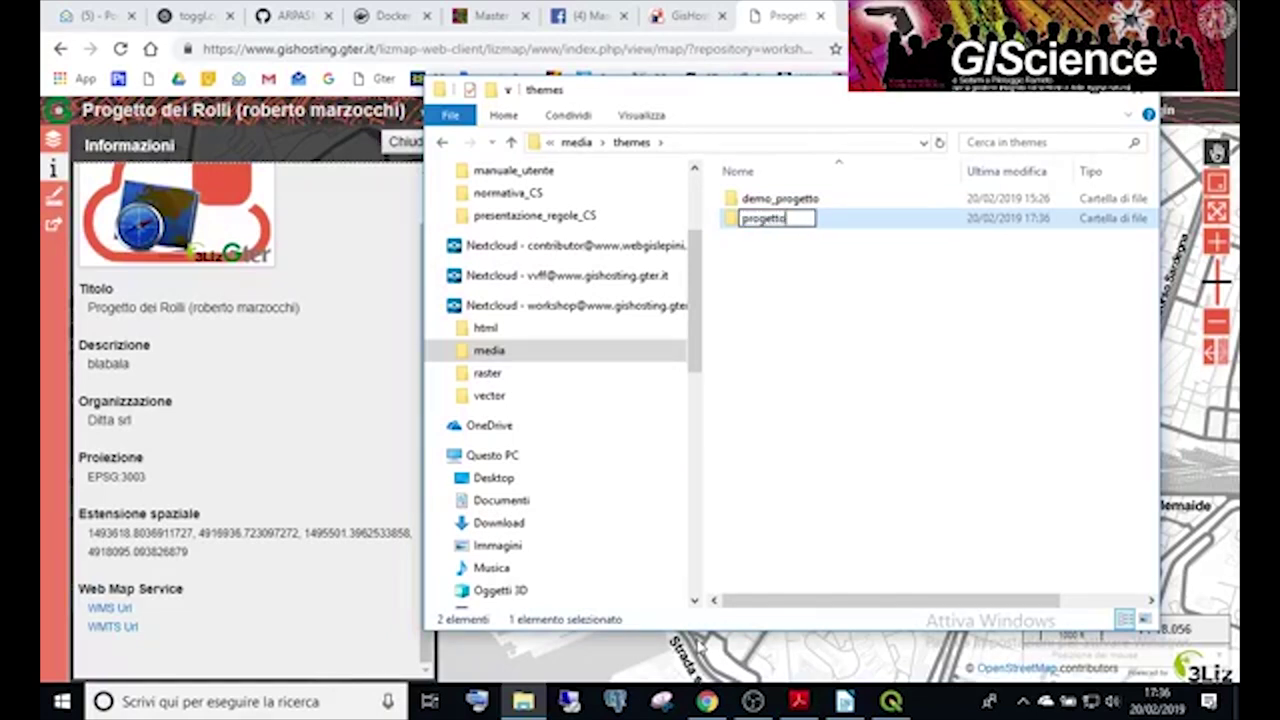
pyautogui.write('_roberto')
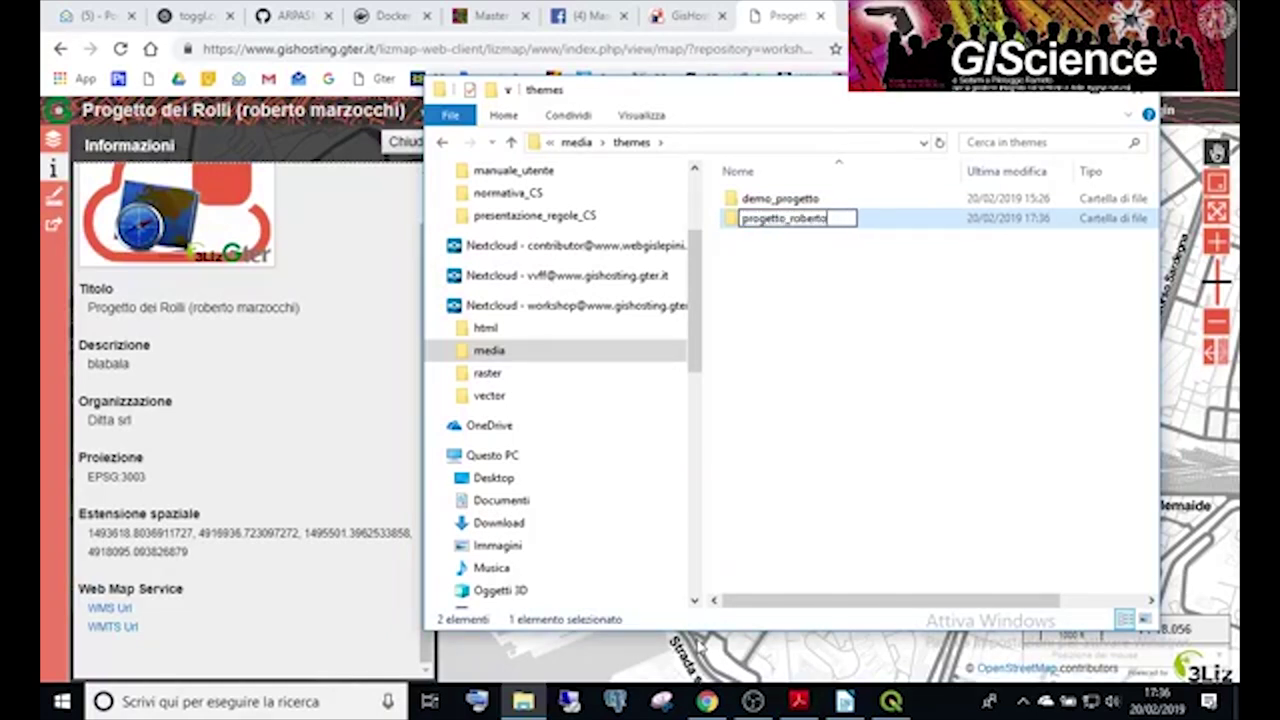
pyautogui.write('_marzocchi')
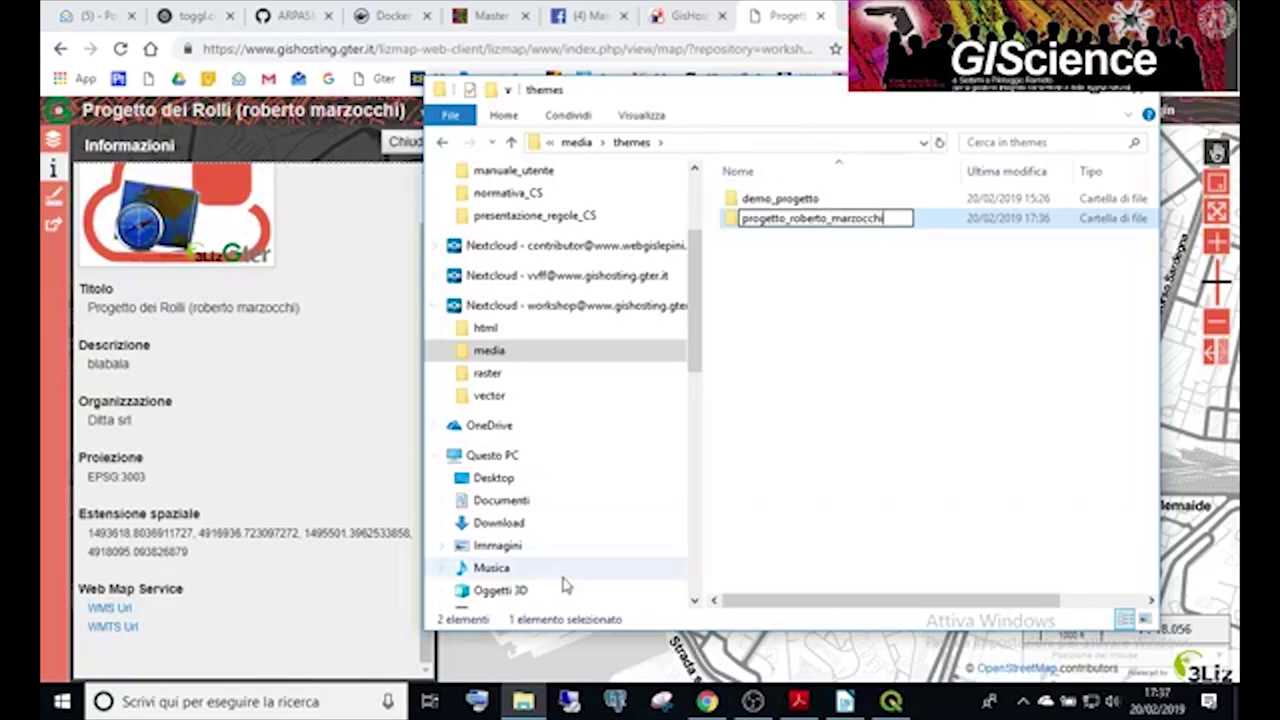
pyautogui.click(947, 256)
# Open the images folder inside the renamed theme's css folder.
pyautogui.doubleClick(866, 216)
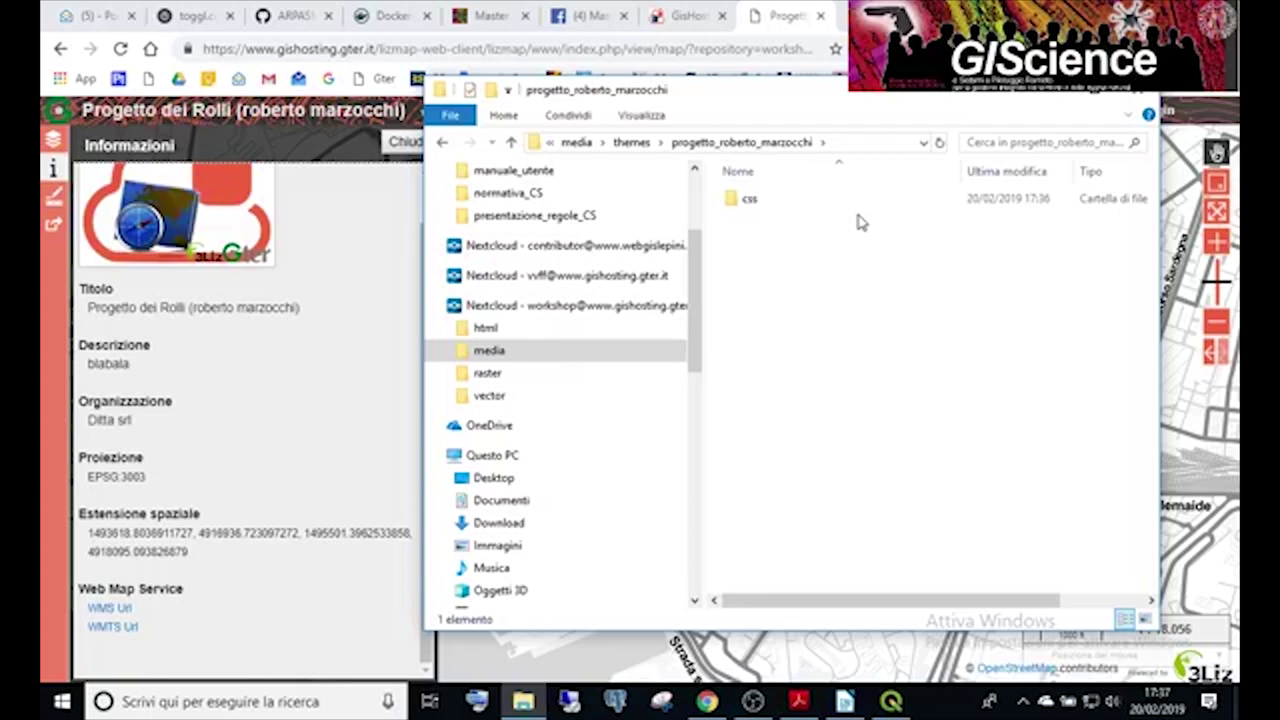
pyautogui.doubleClick(792, 200)
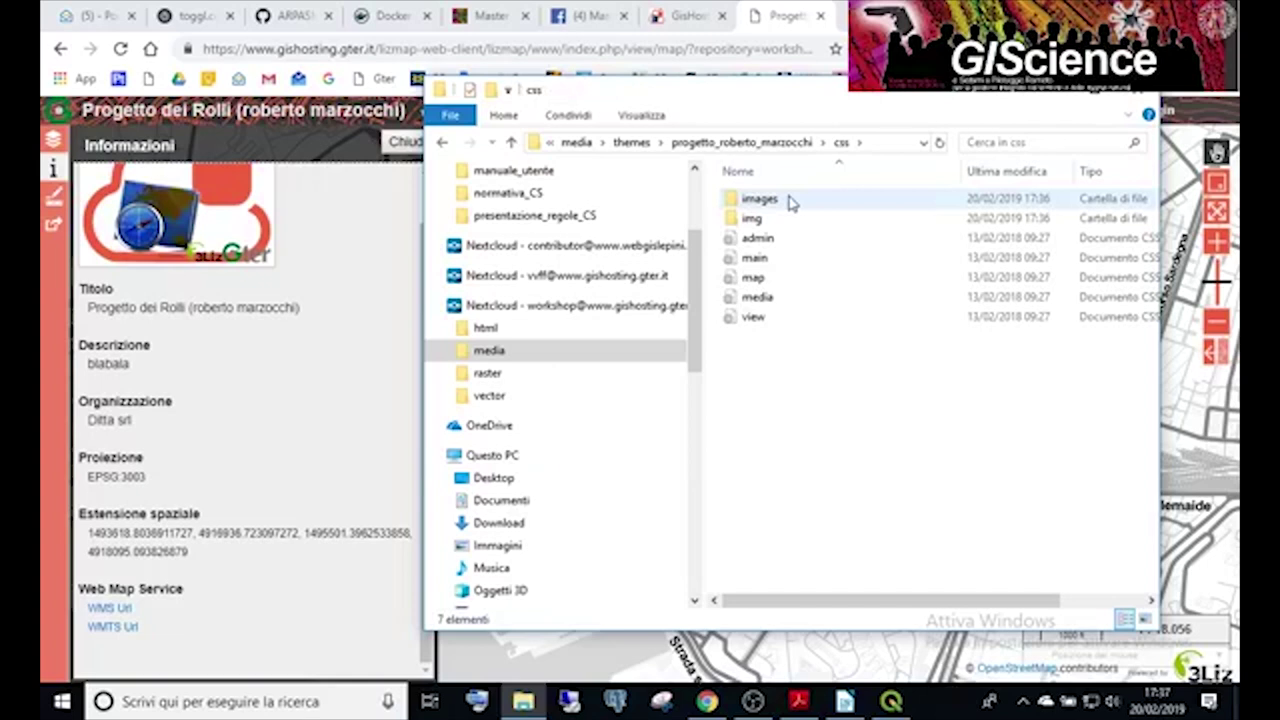
pyautogui.doubleClick(790, 200)
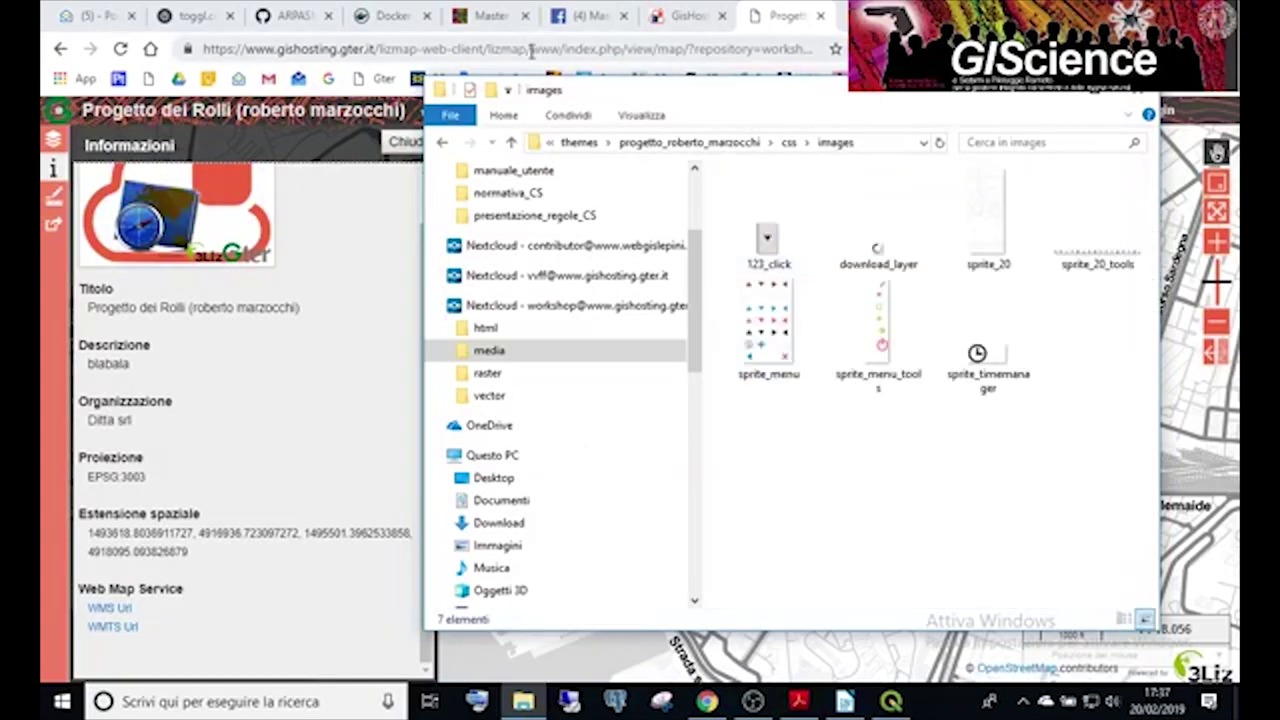
# Open the img folder inside the theme's css folder and select the logo image.
pyautogui.click(788, 143)
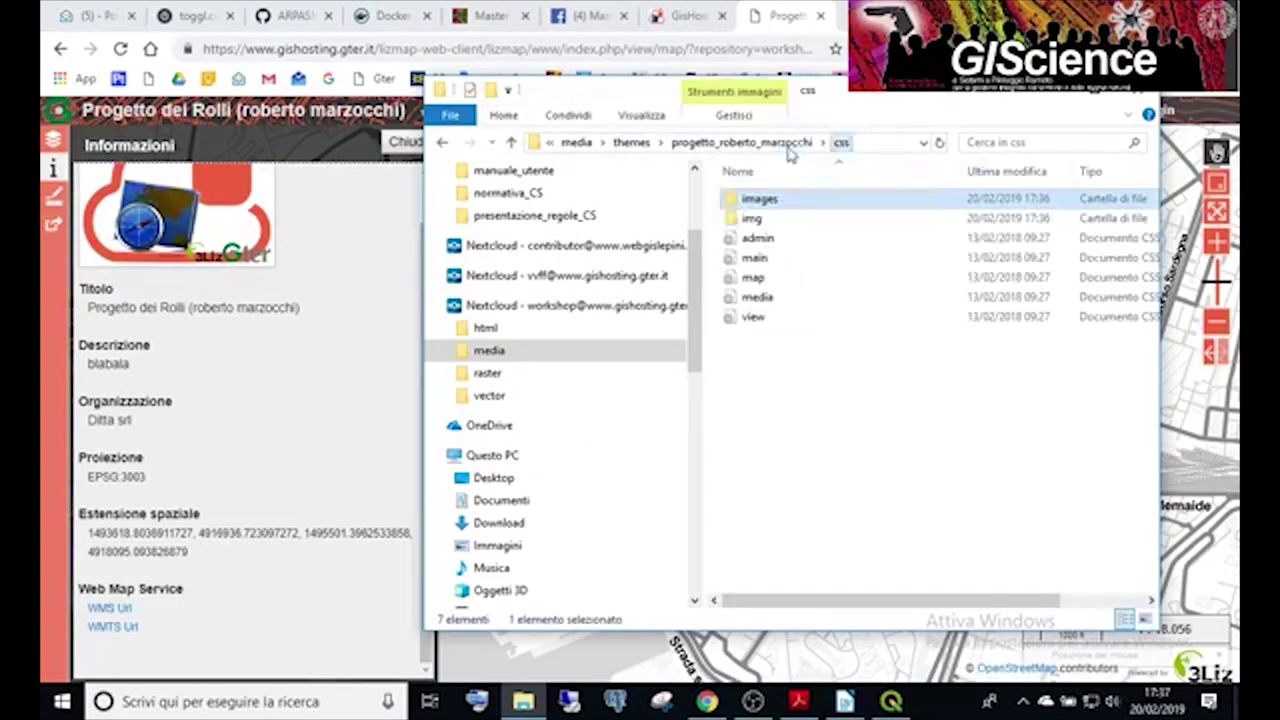
pyautogui.doubleClick(753, 219)
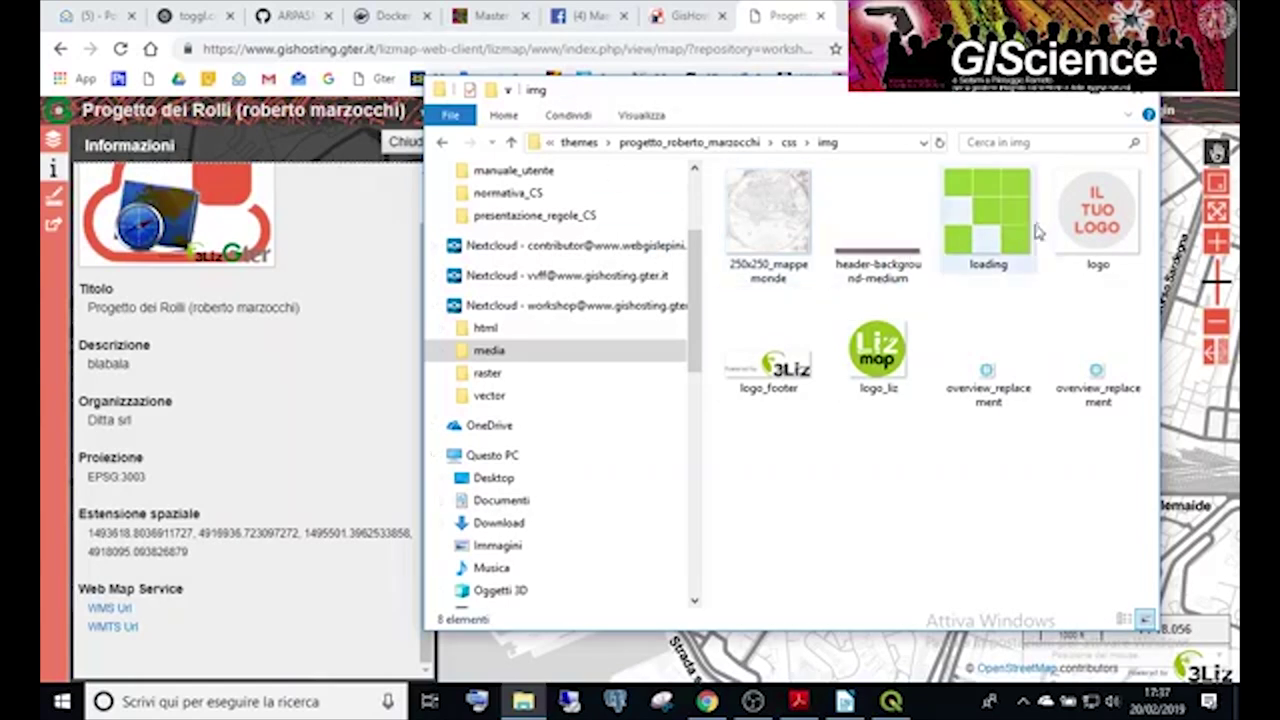
pyautogui.click(1084, 212)
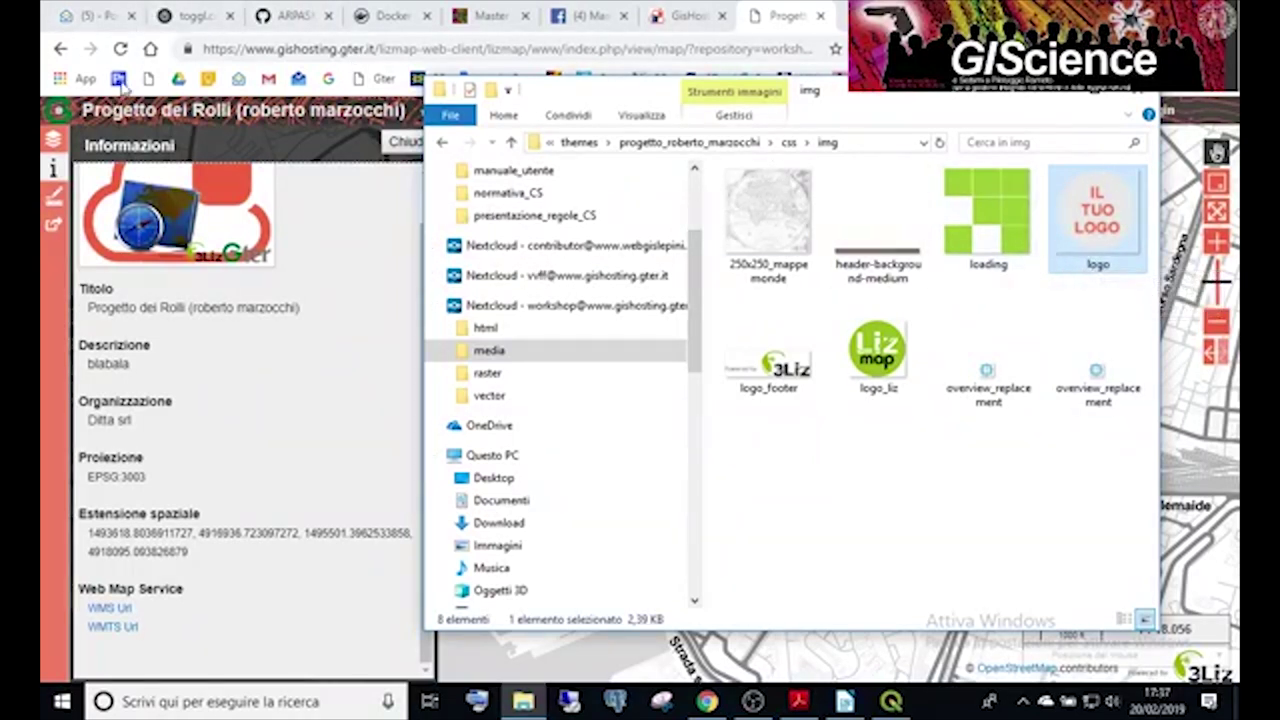
# Switch to the browser and reload the Progetto dei Rolli web map to check the customized theme.
pyautogui.click(152, 115)
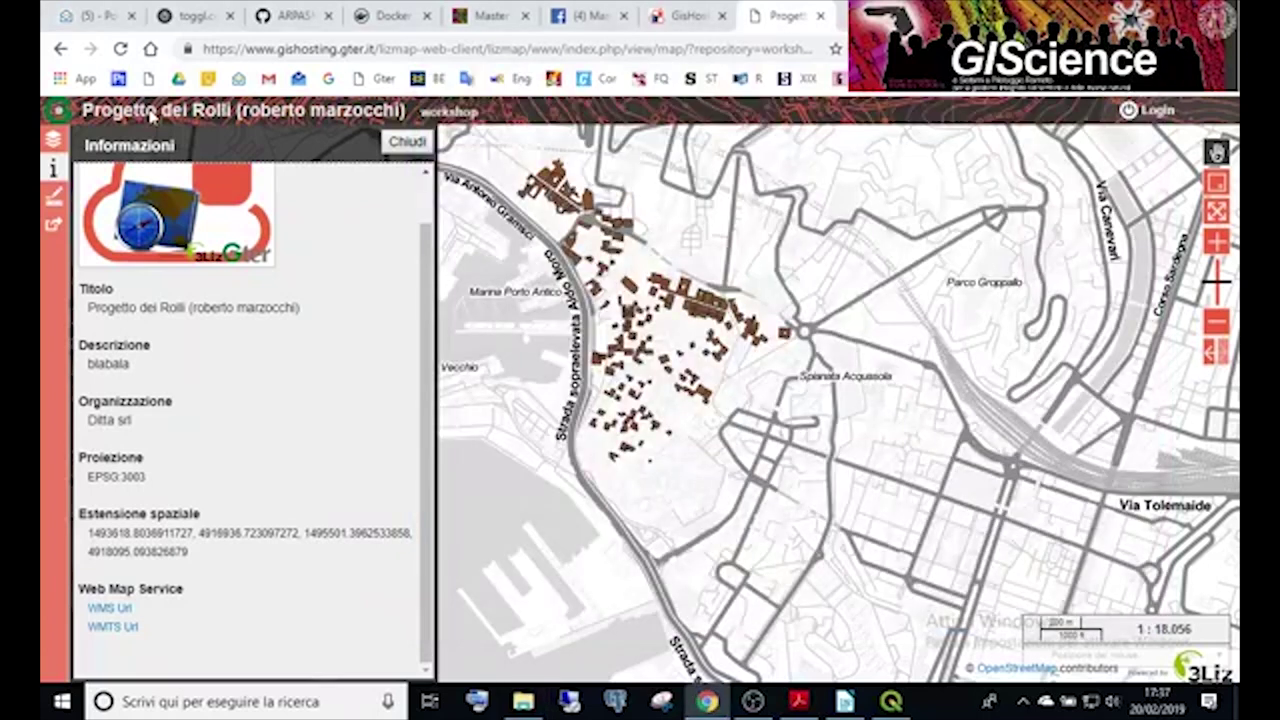
pyautogui.click(152, 115)
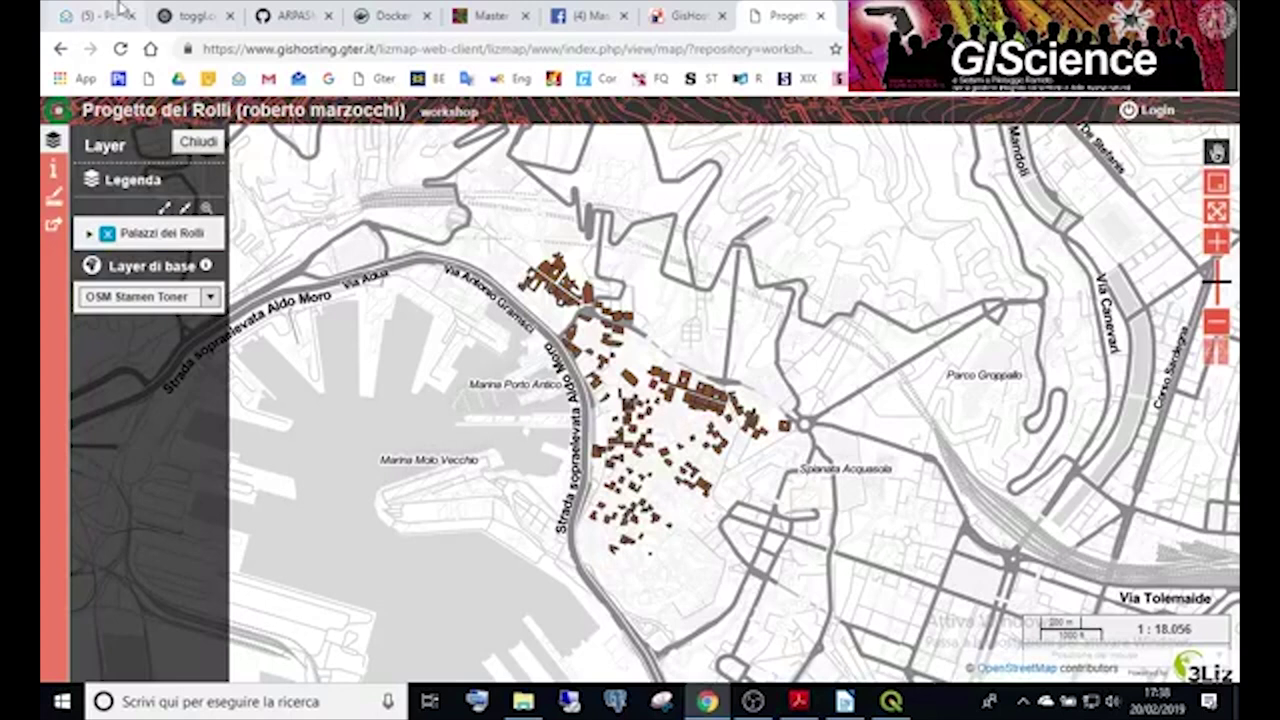
pyautogui.click(523, 702)
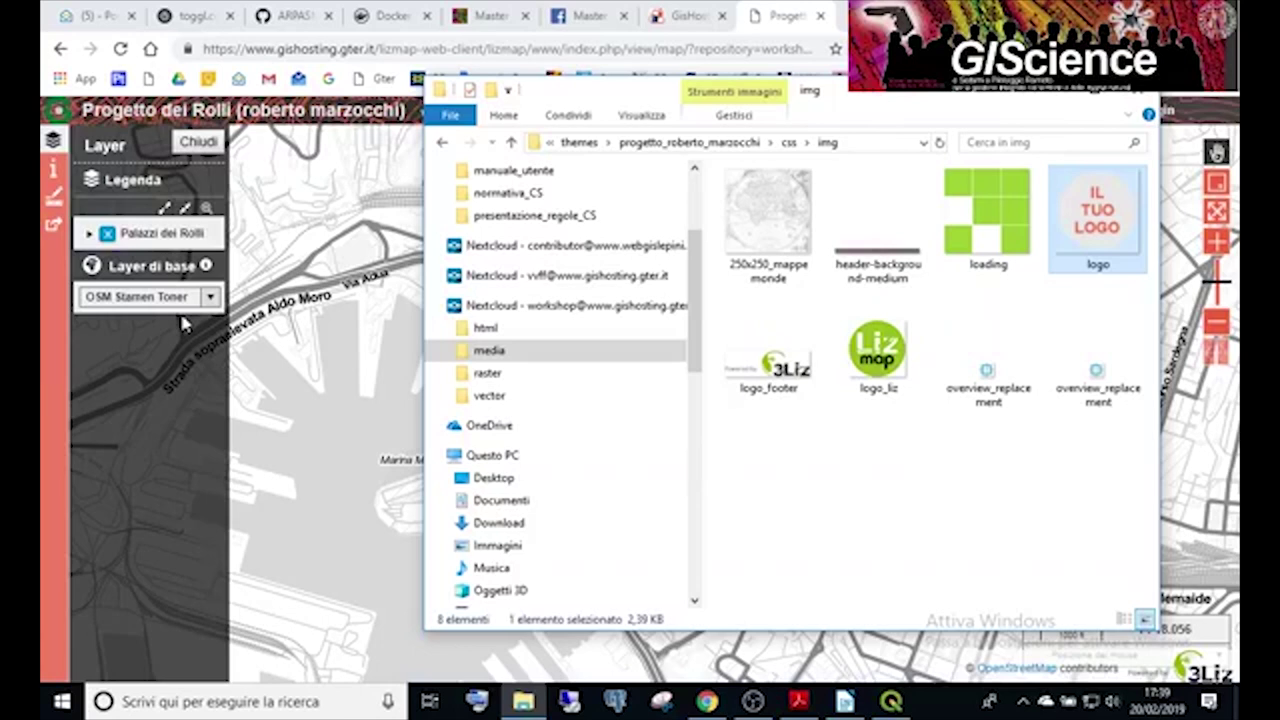
pyautogui.moveTo(185, 233); pyautogui.dragTo(285, 225)
pyautogui.click(120, 49)
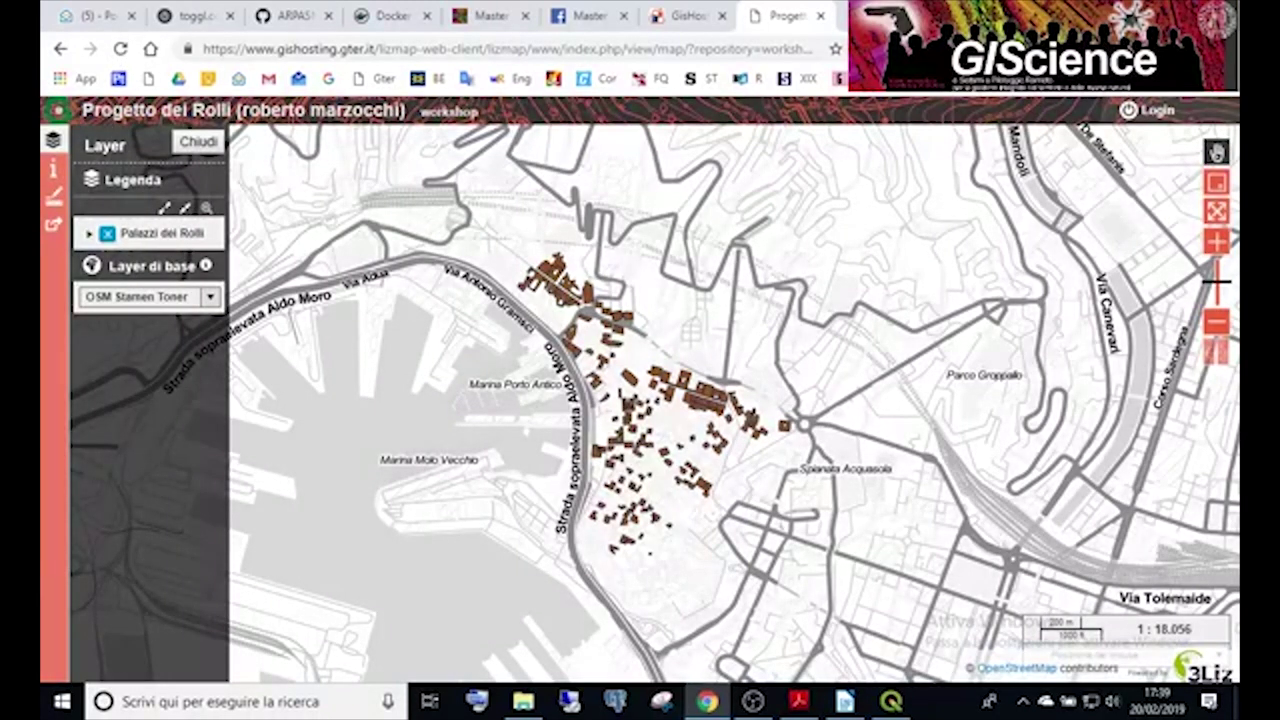
# Clear the browser's cached images and files for the Tutto time range, leaving history and cookies unselected.
pyautogui.hotkey('alt', 'f')
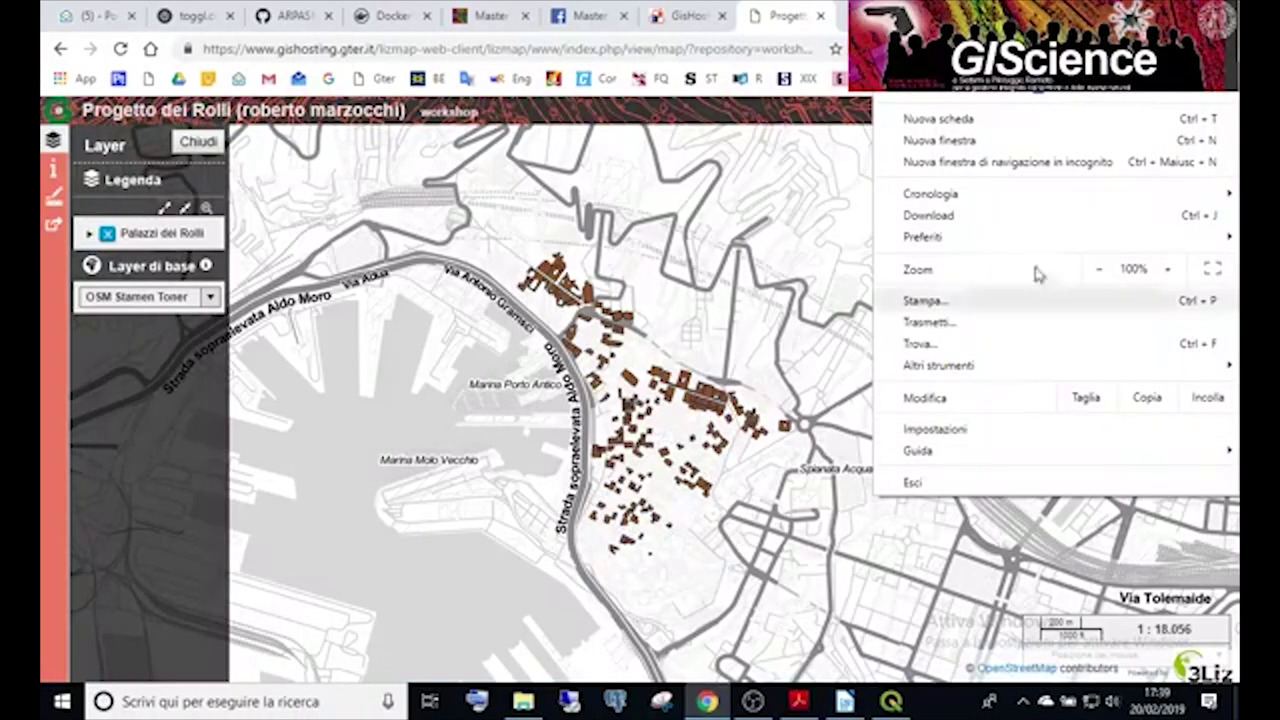
pyautogui.moveTo(985, 201)
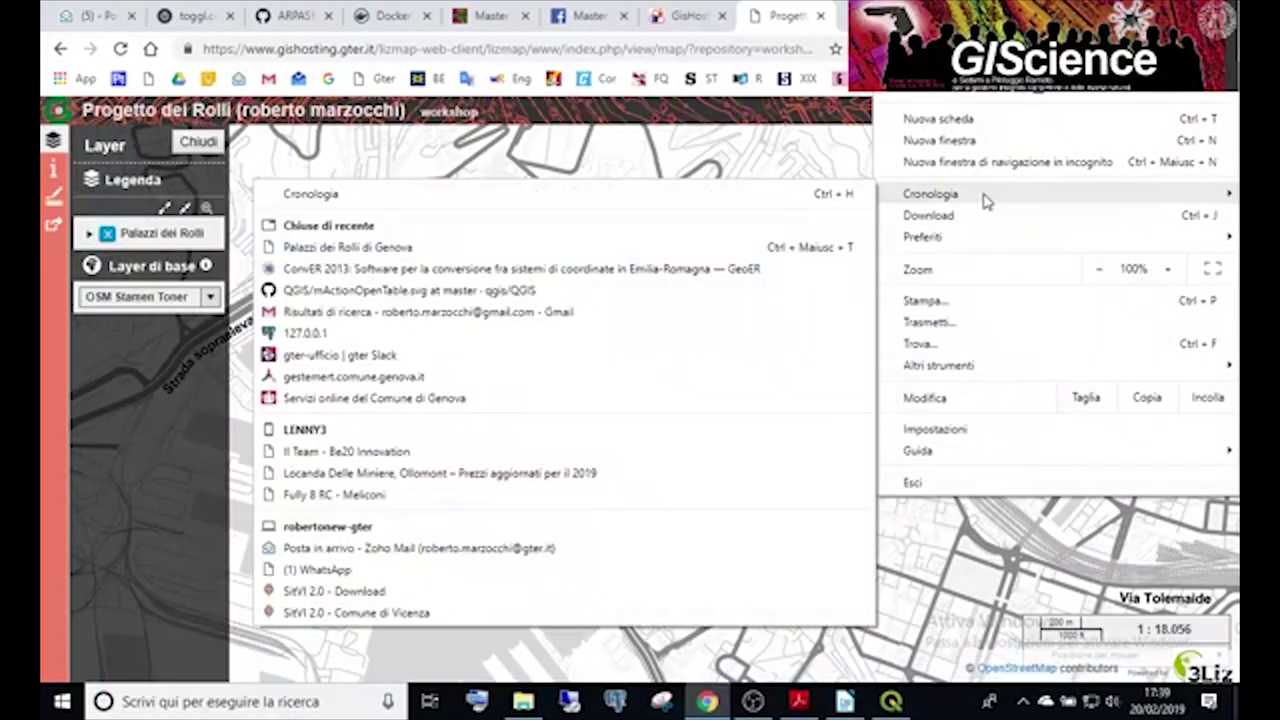
pyautogui.click(701, 190)
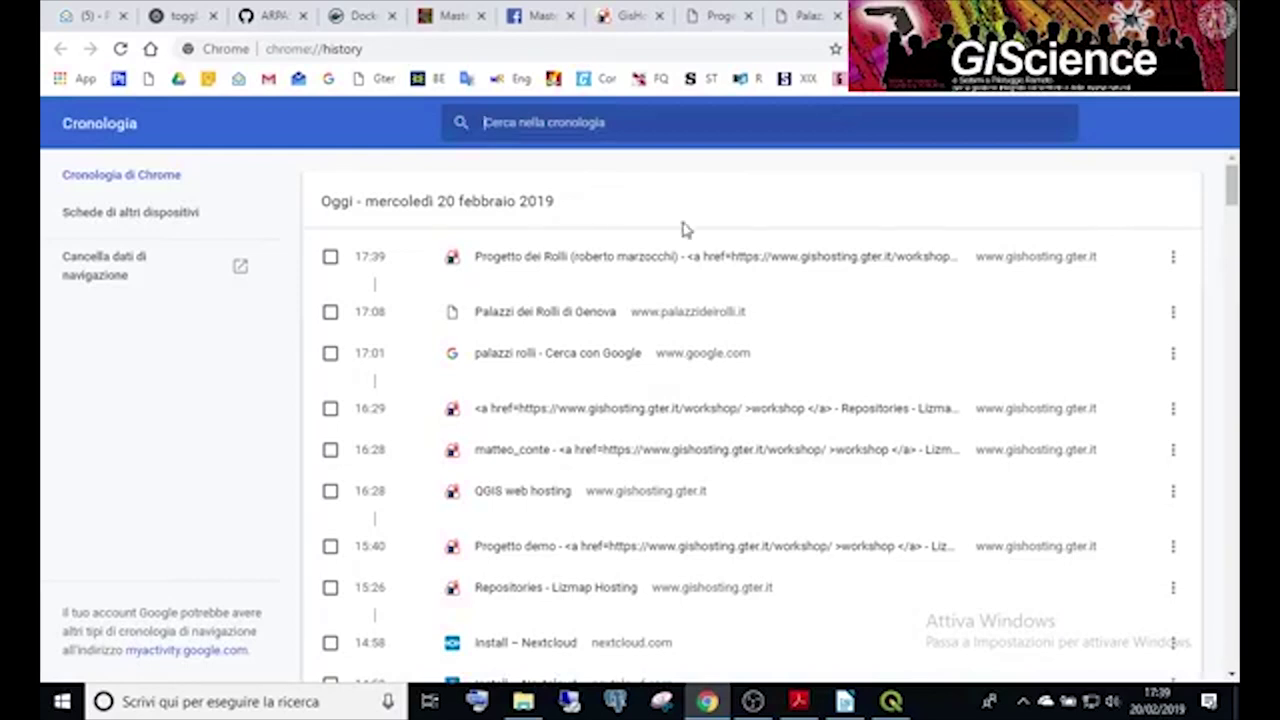
pyautogui.click(130, 264)
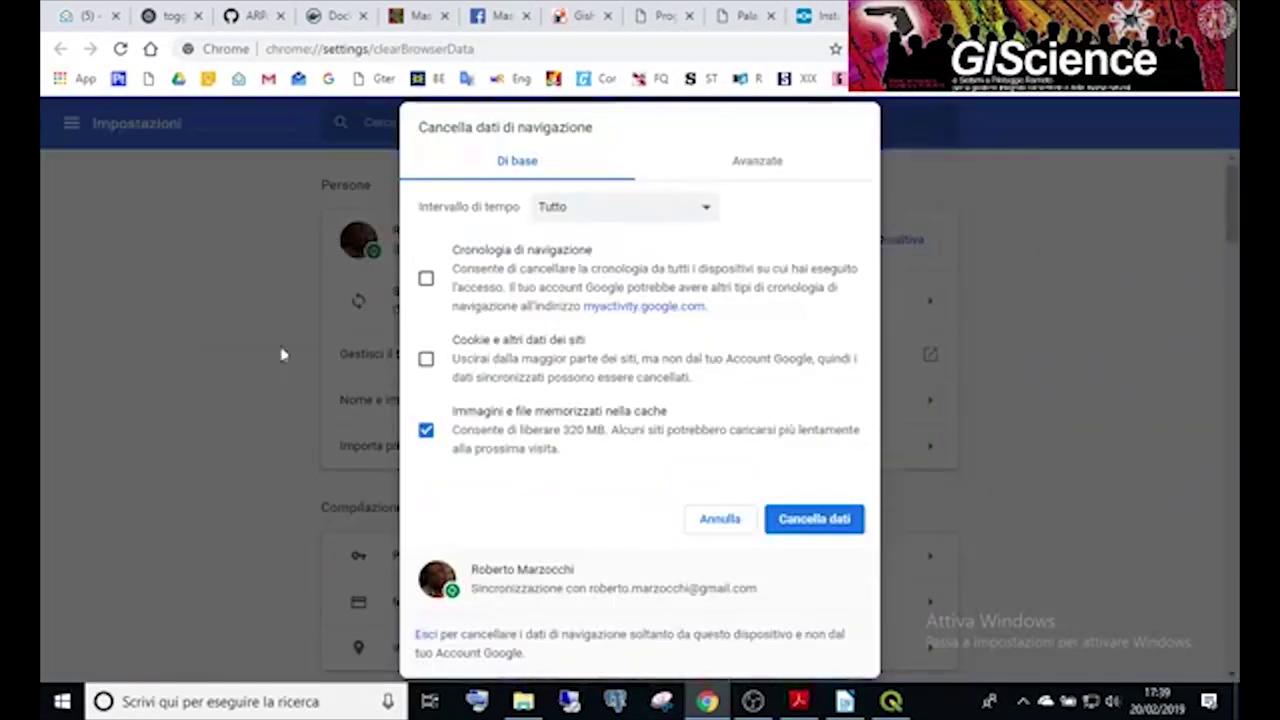
pyautogui.click(813, 522)
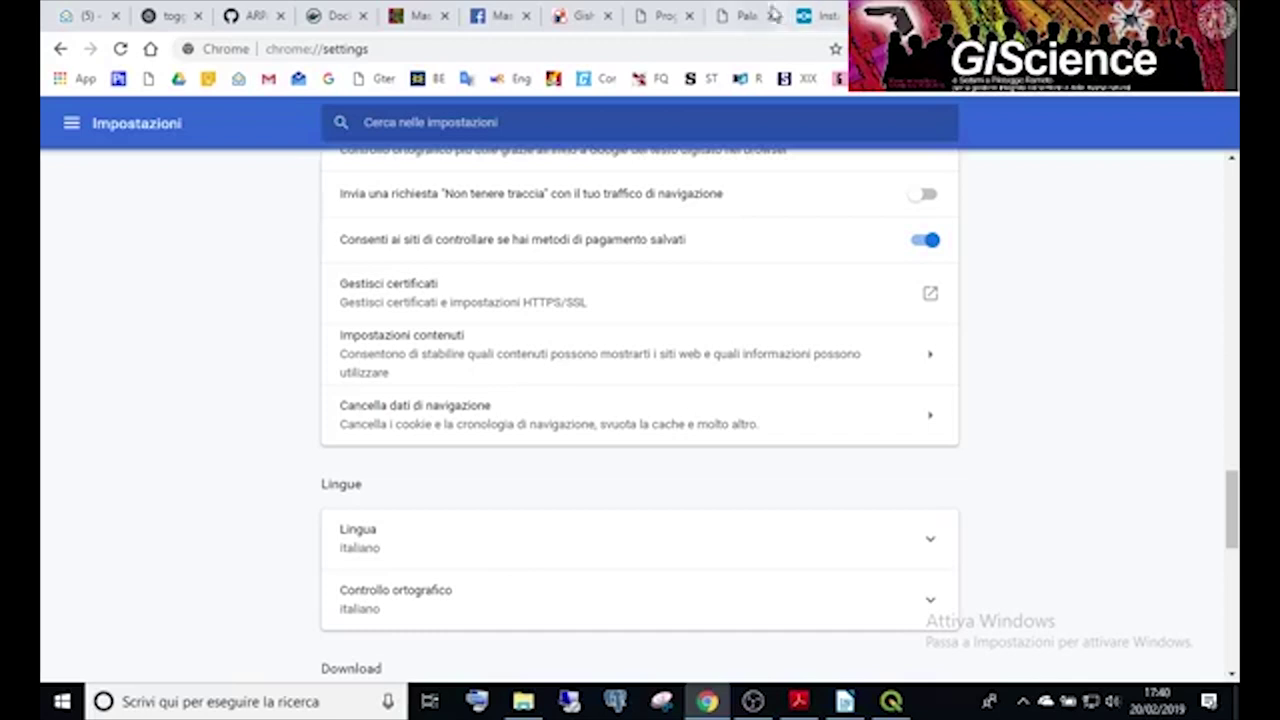
# Return to the Progetto dei Rolli web map and reload it.
pyautogui.click(585, 20)
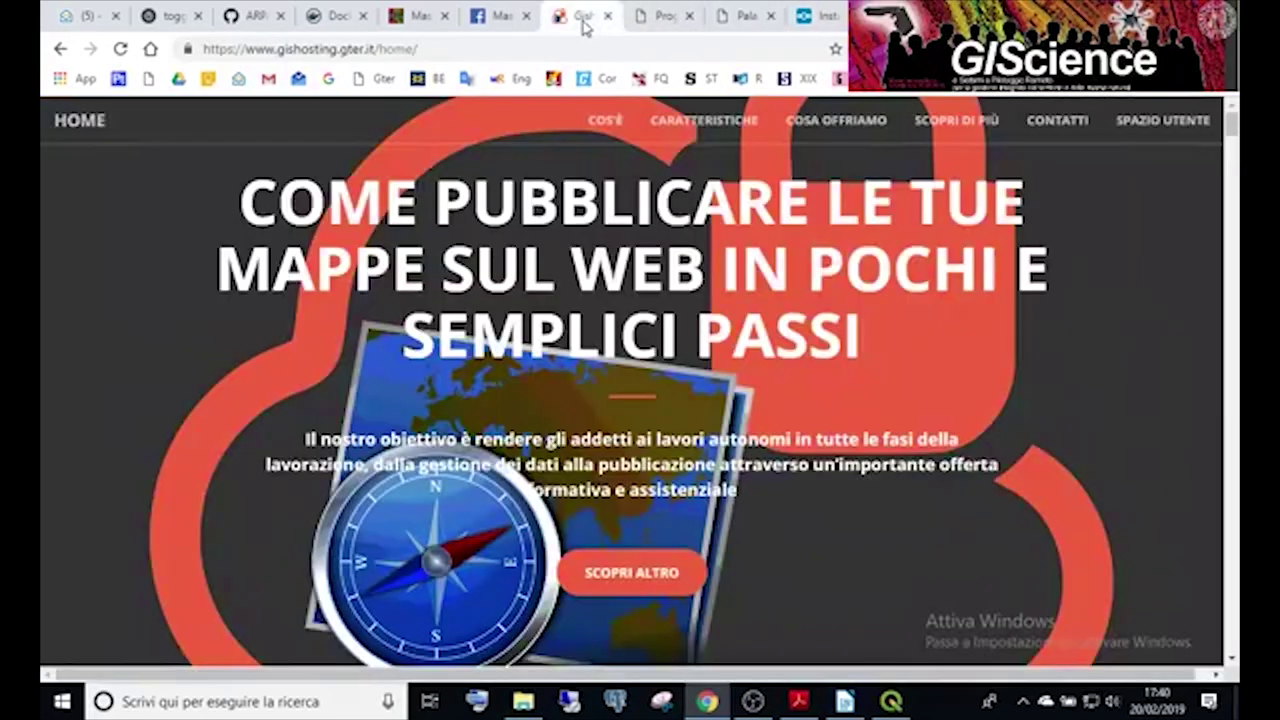
pyautogui.click(657, 34)
pyautogui.press('F5')
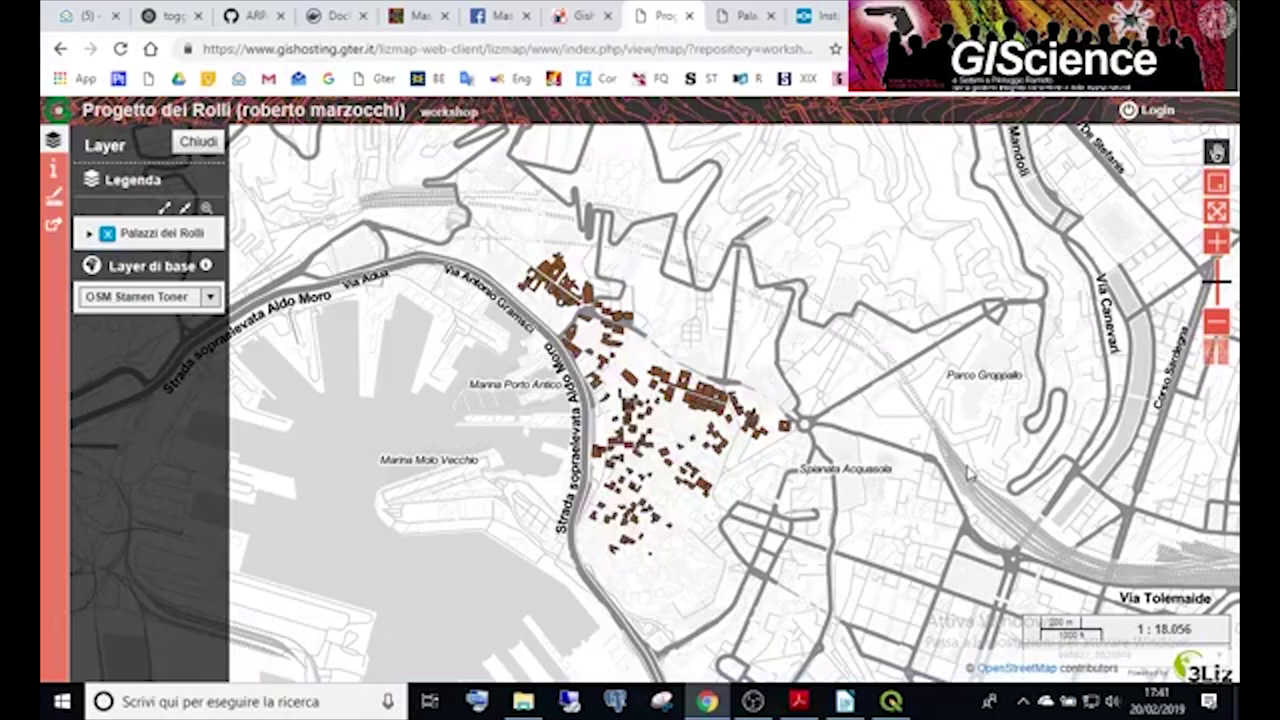
# Switch to File Explorer, go up to the workshop Nextcloud root folder and select the demo_progetto.qgs PNG image.
pyautogui.click(525, 701)
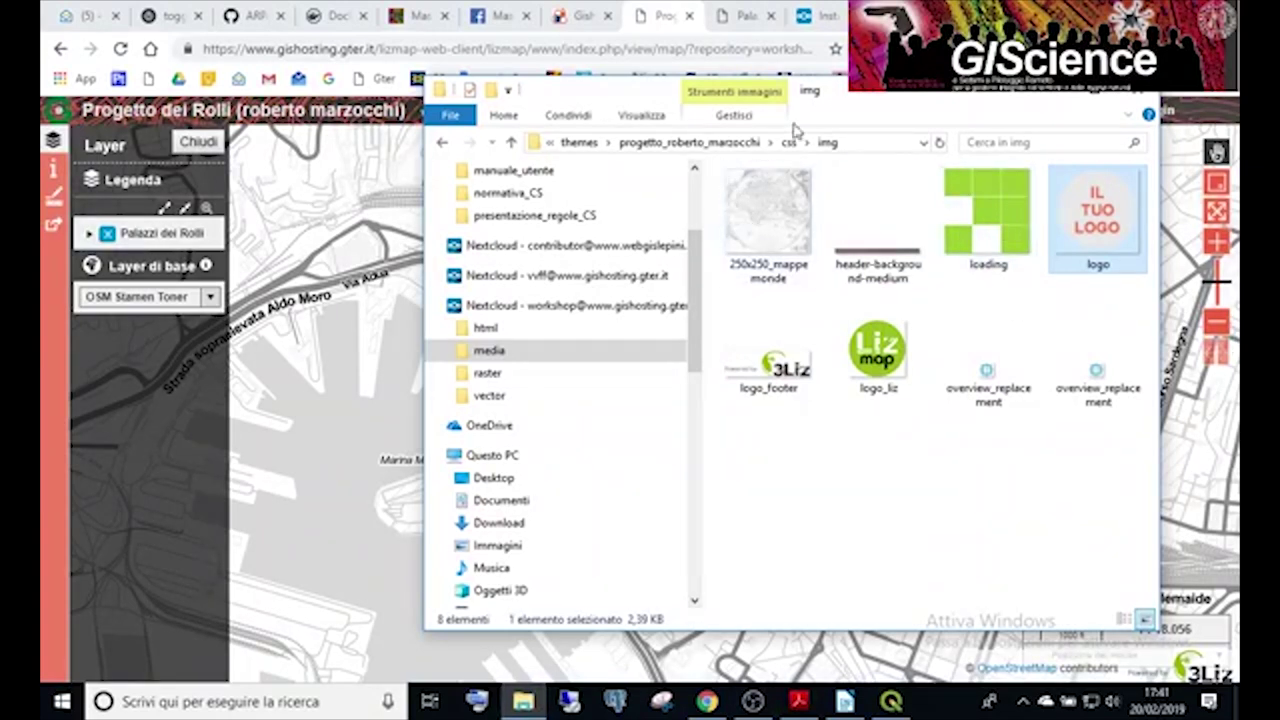
pyautogui.click(720, 143)
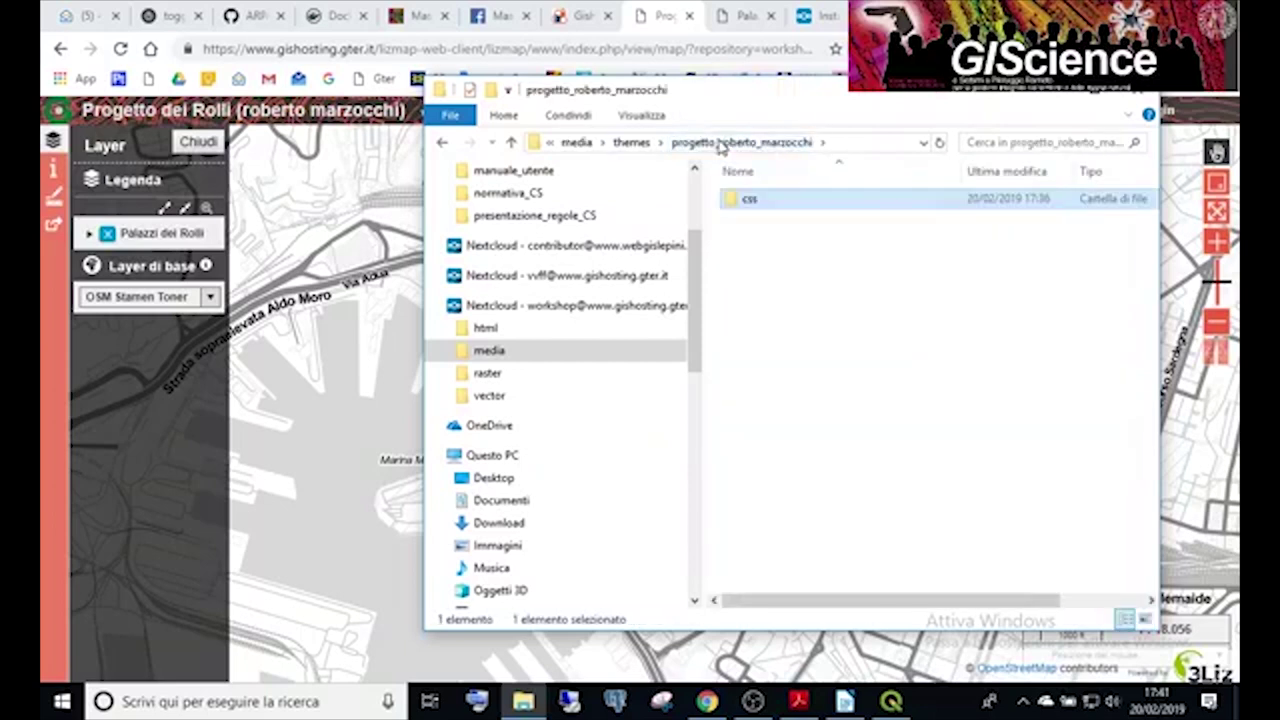
pyautogui.click(575, 143)
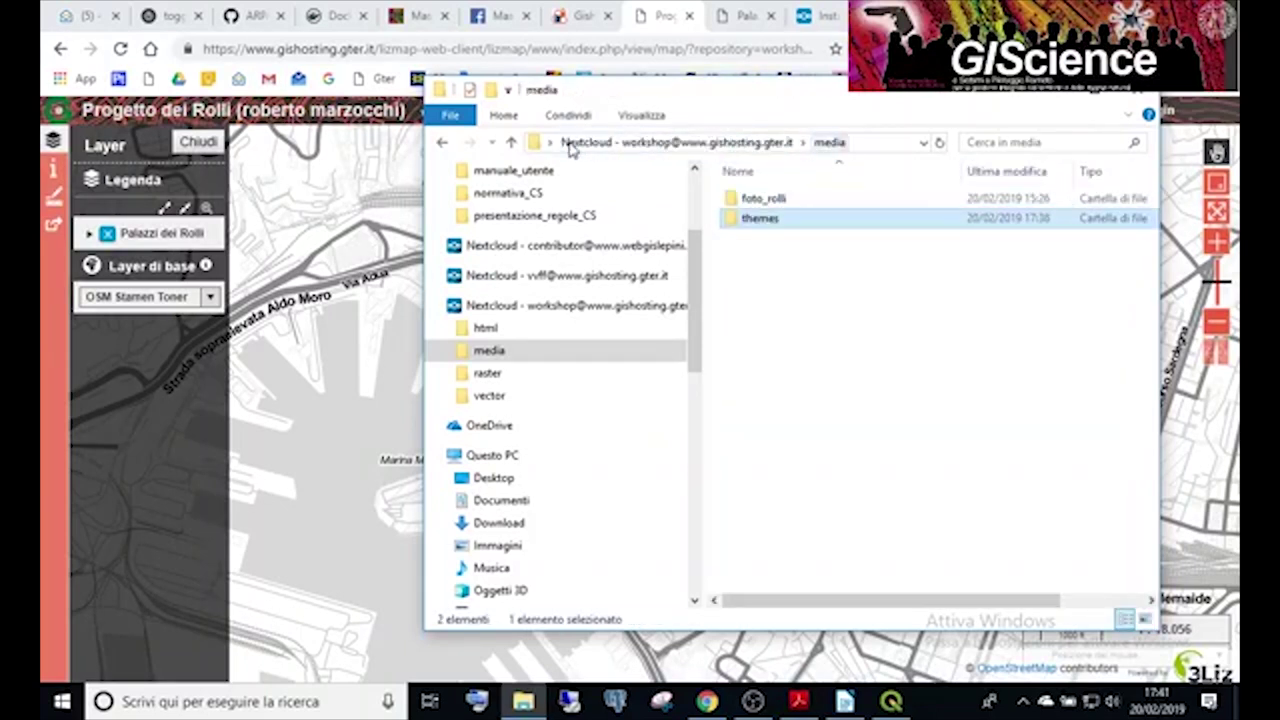
pyautogui.click(640, 146)
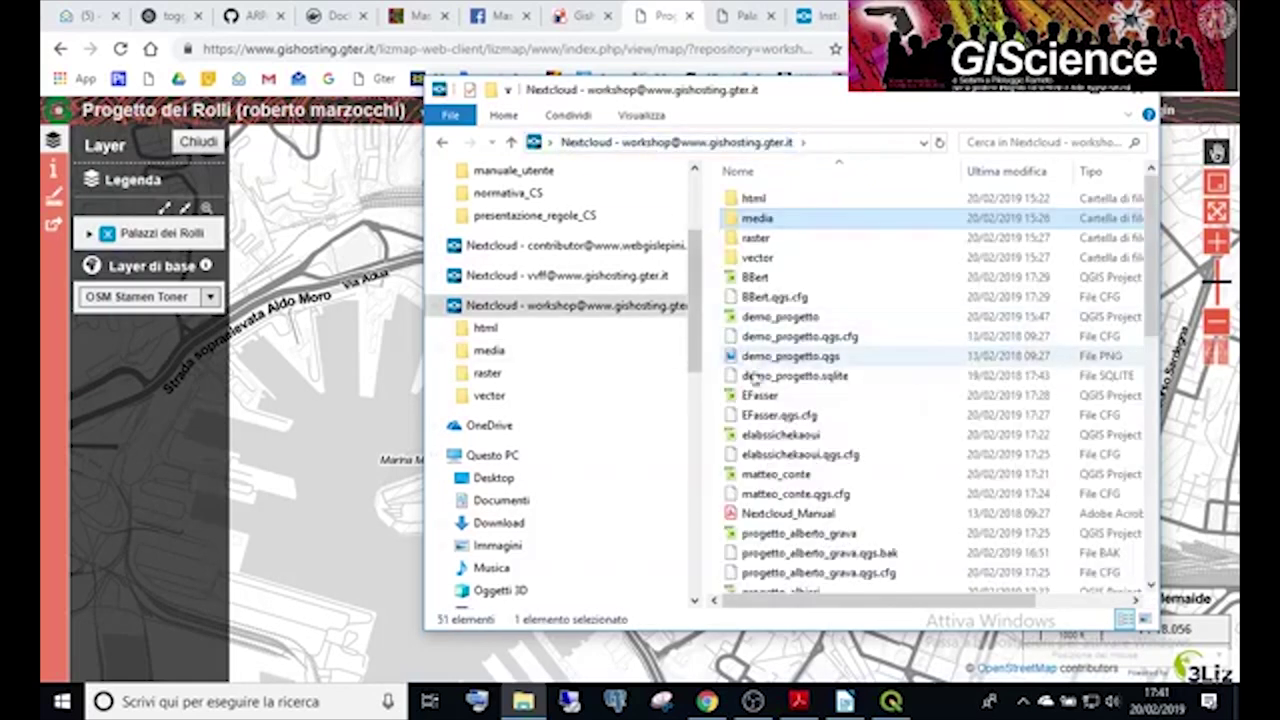
pyautogui.click(784, 359)
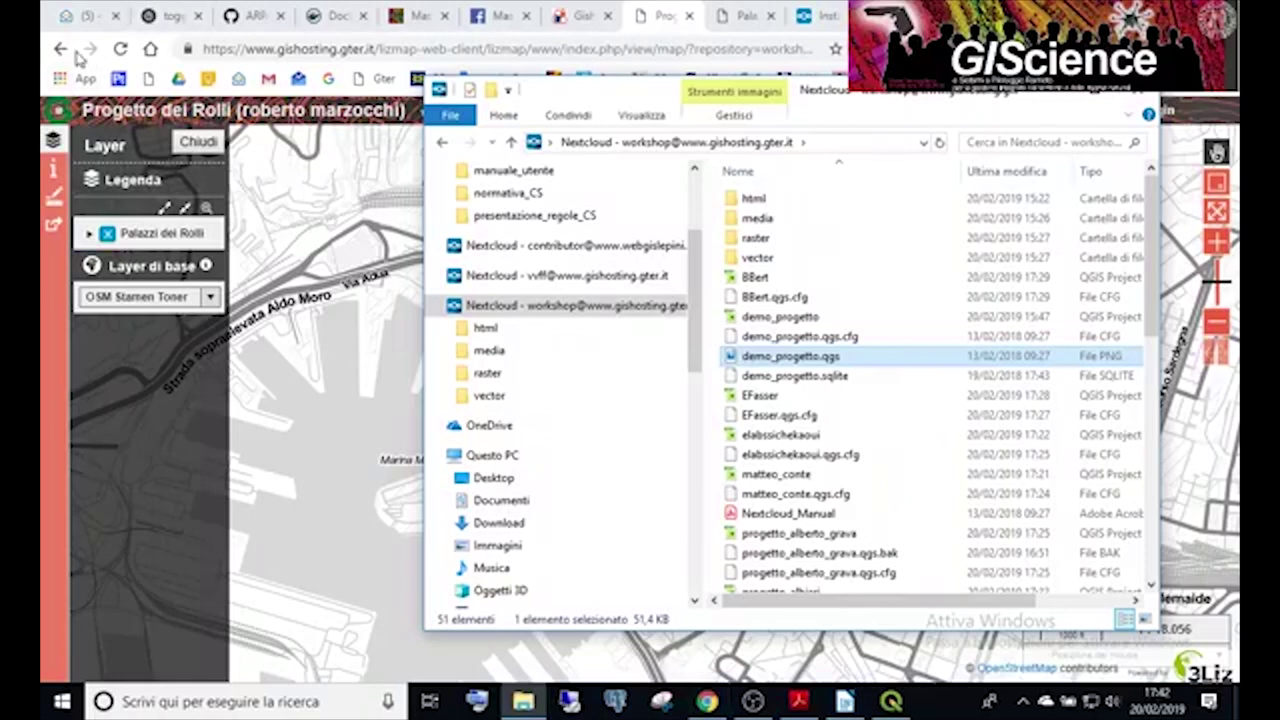
# Switch to the browser, go back to the workshop repository page and examine the projects' thumbnails, including Progetto demo.
pyautogui.click(378, 49)
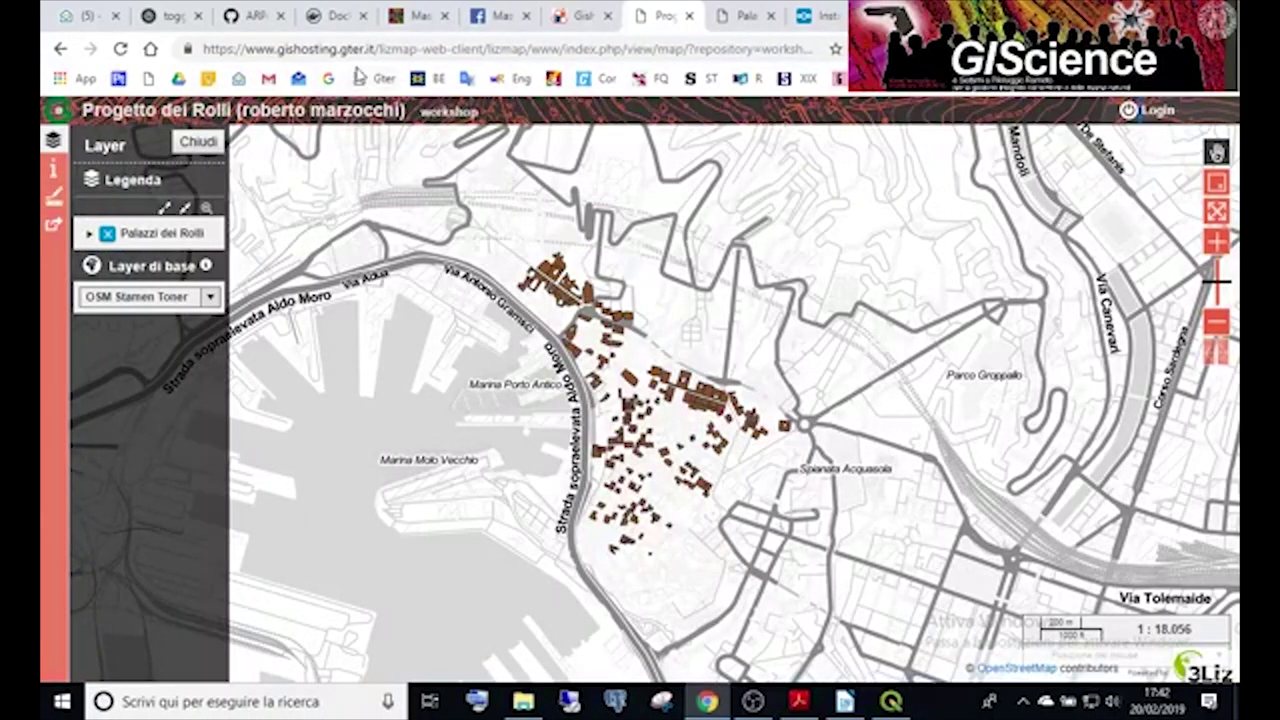
pyautogui.click(60, 50)
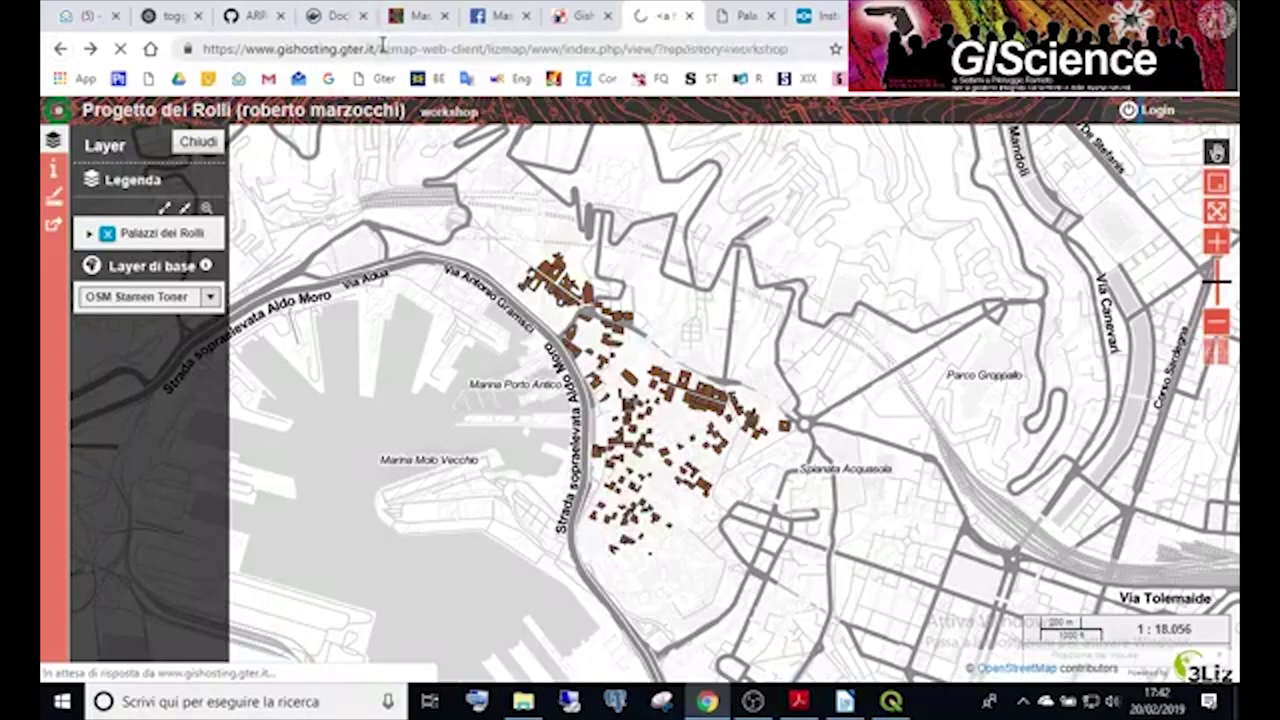
pyautogui.moveTo(381, 47); pyautogui.dragTo(452, 48)
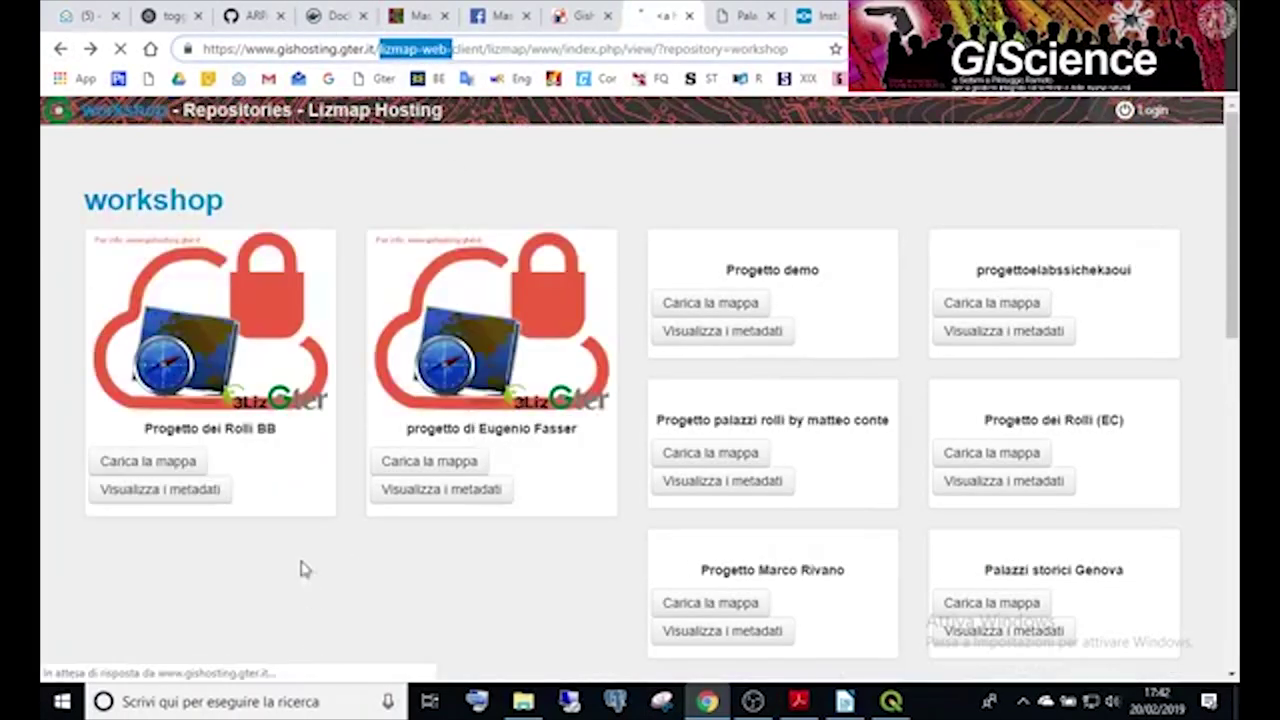
pyautogui.scroll(-3, 675, 360)
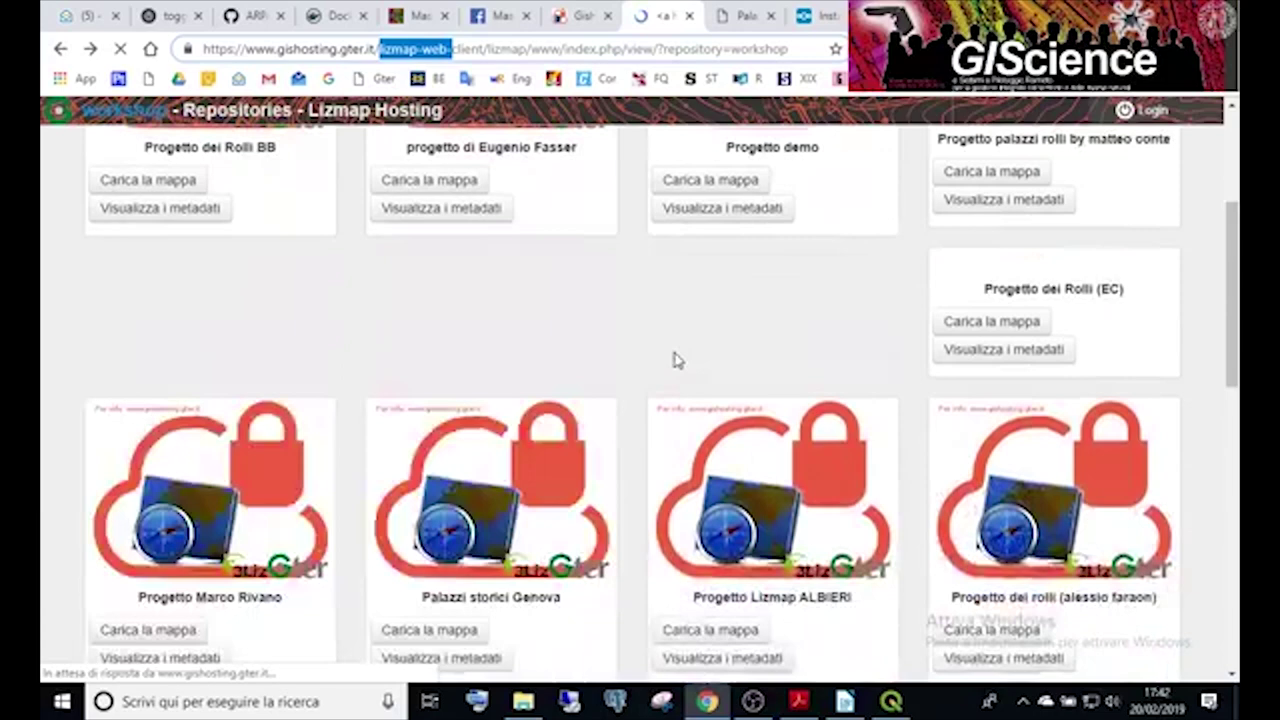
pyautogui.scroll(-2, 660, 360)
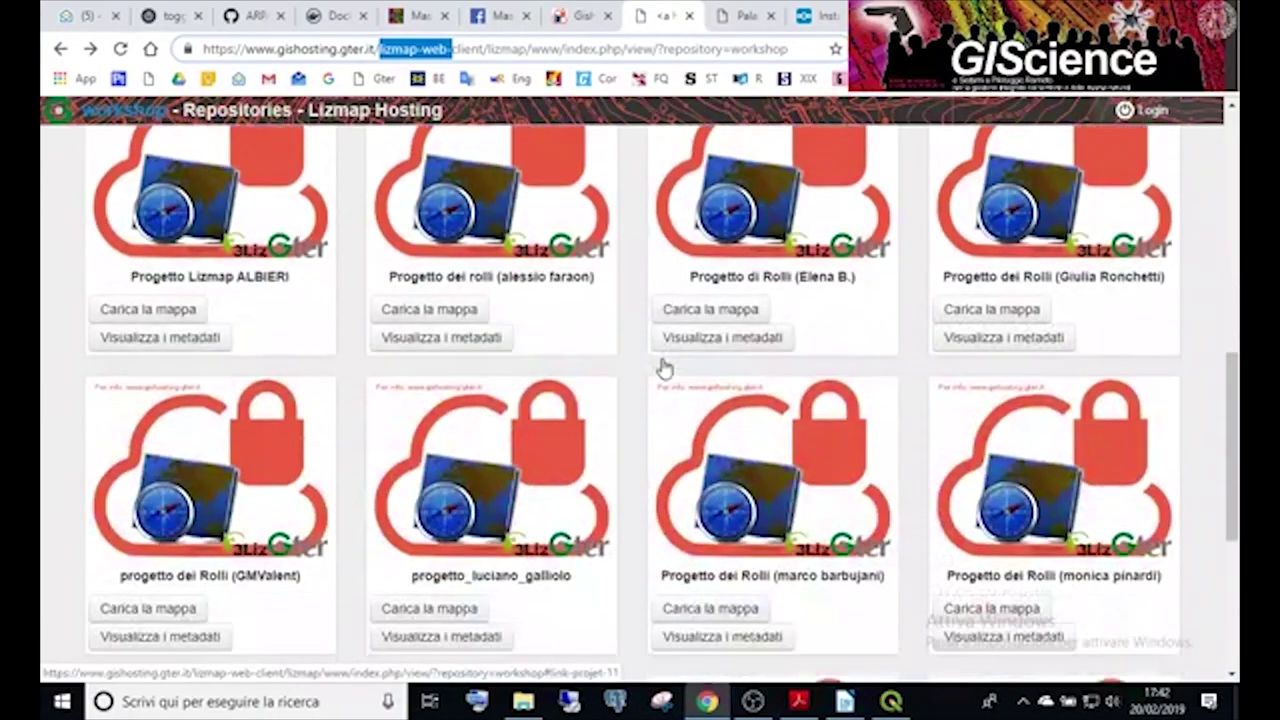
pyautogui.scroll(5, 660, 370)
pyautogui.scroll(2, 660, 375)
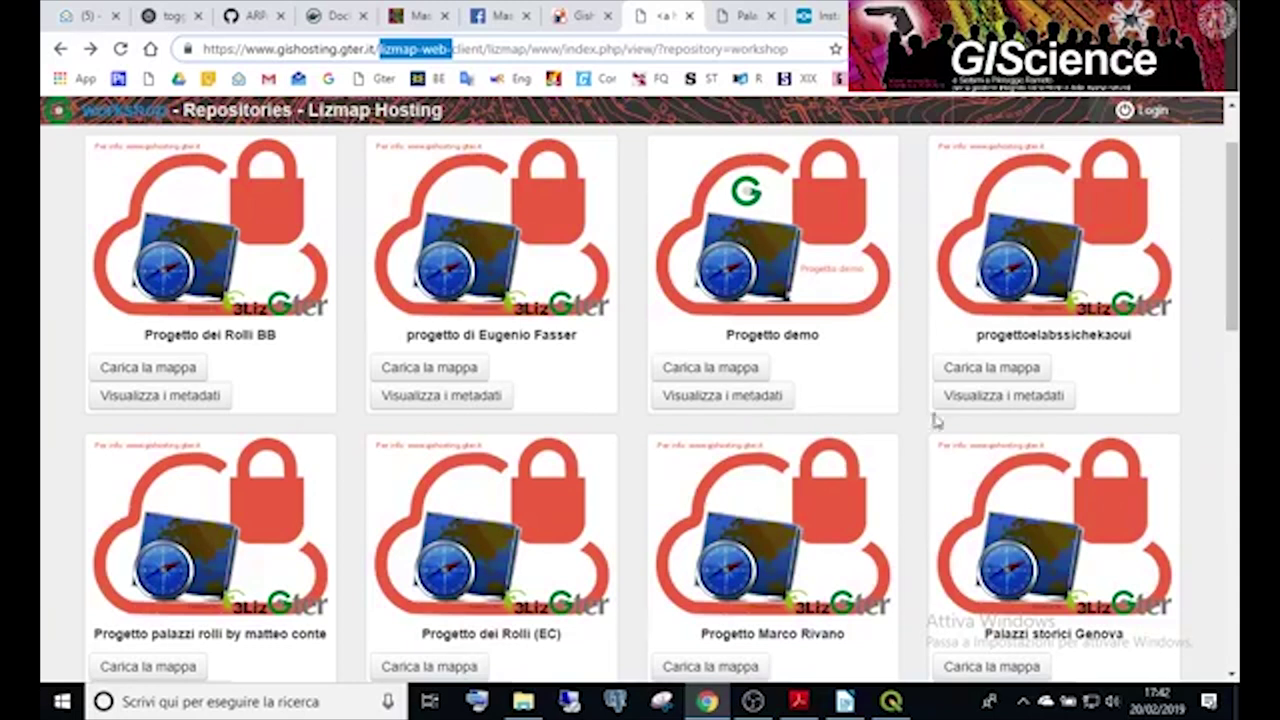
pyautogui.moveTo(780, 220)
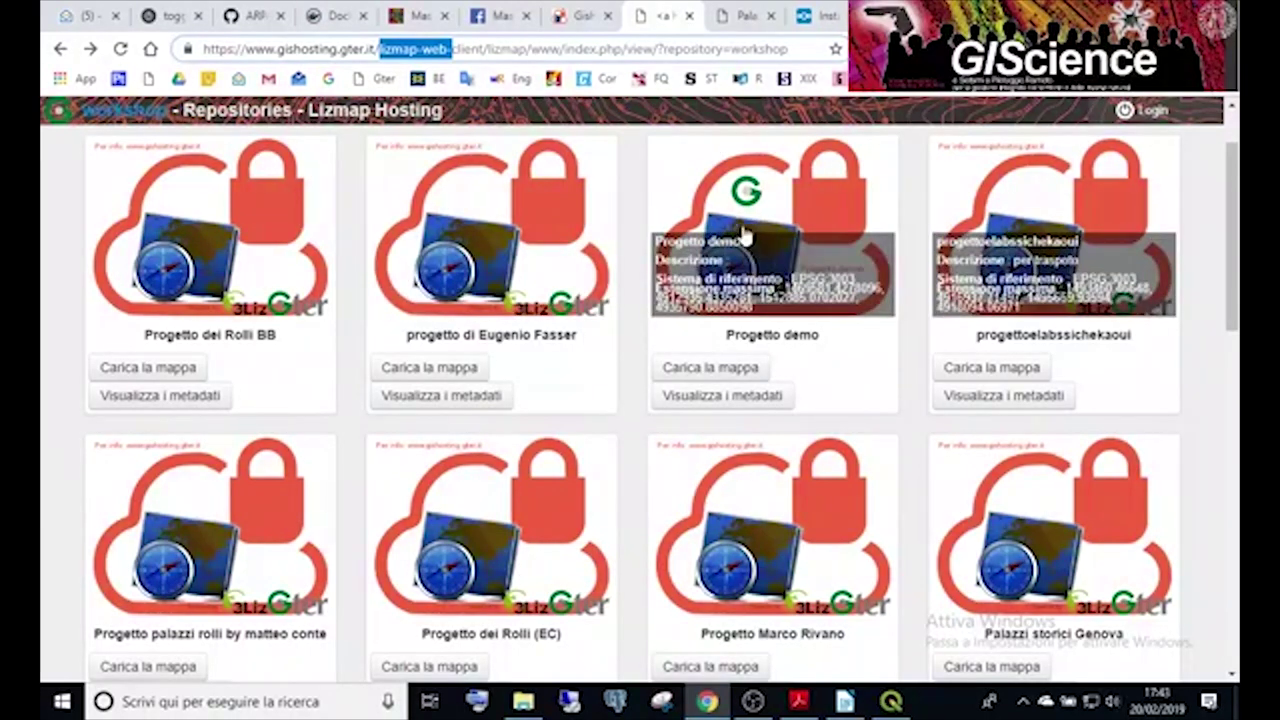
pyautogui.moveTo(1100, 252)
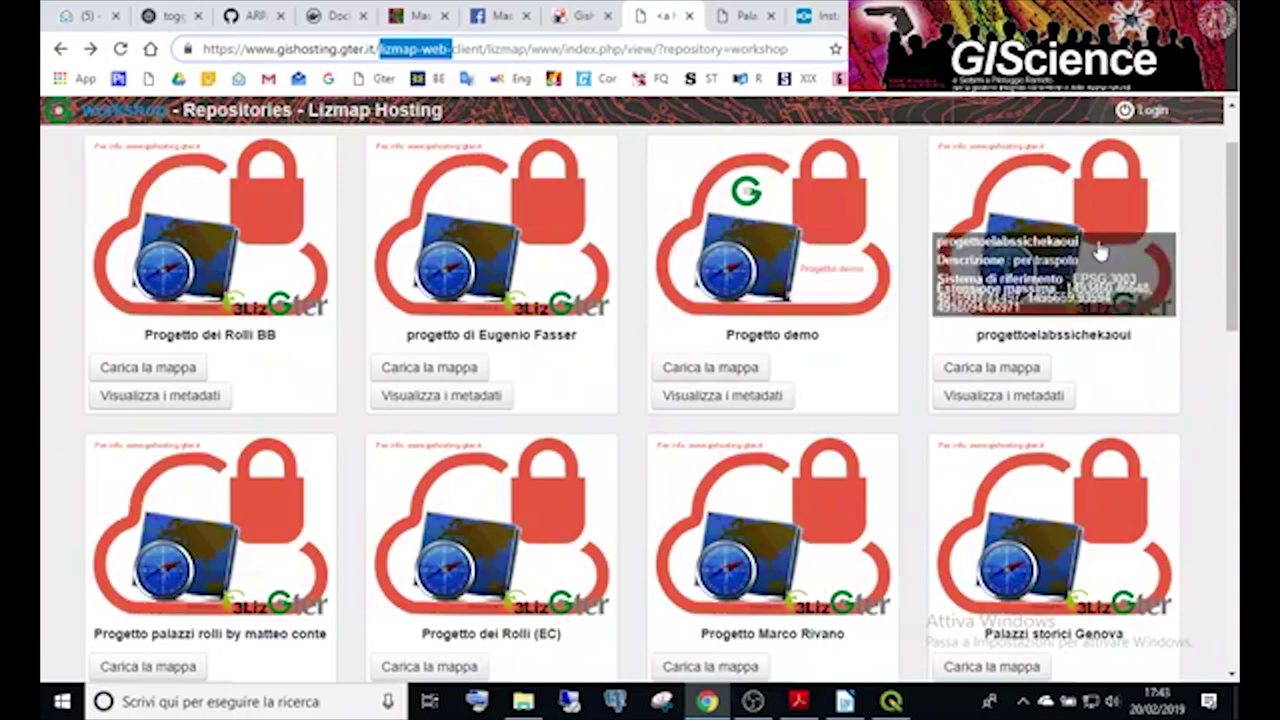
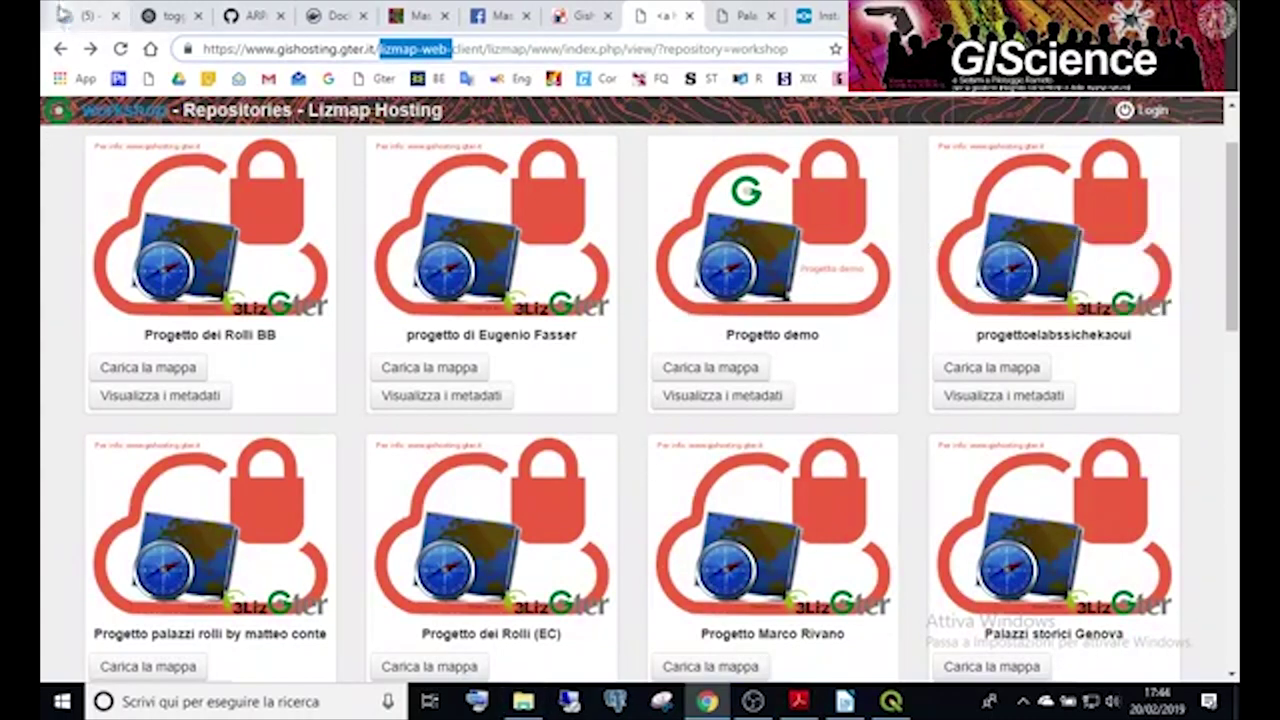
# Switch to QGIS, inspect the FOTO column in the palazzi_rolli attribute table with the column widened, and close the table.
pyautogui.click(888, 707)
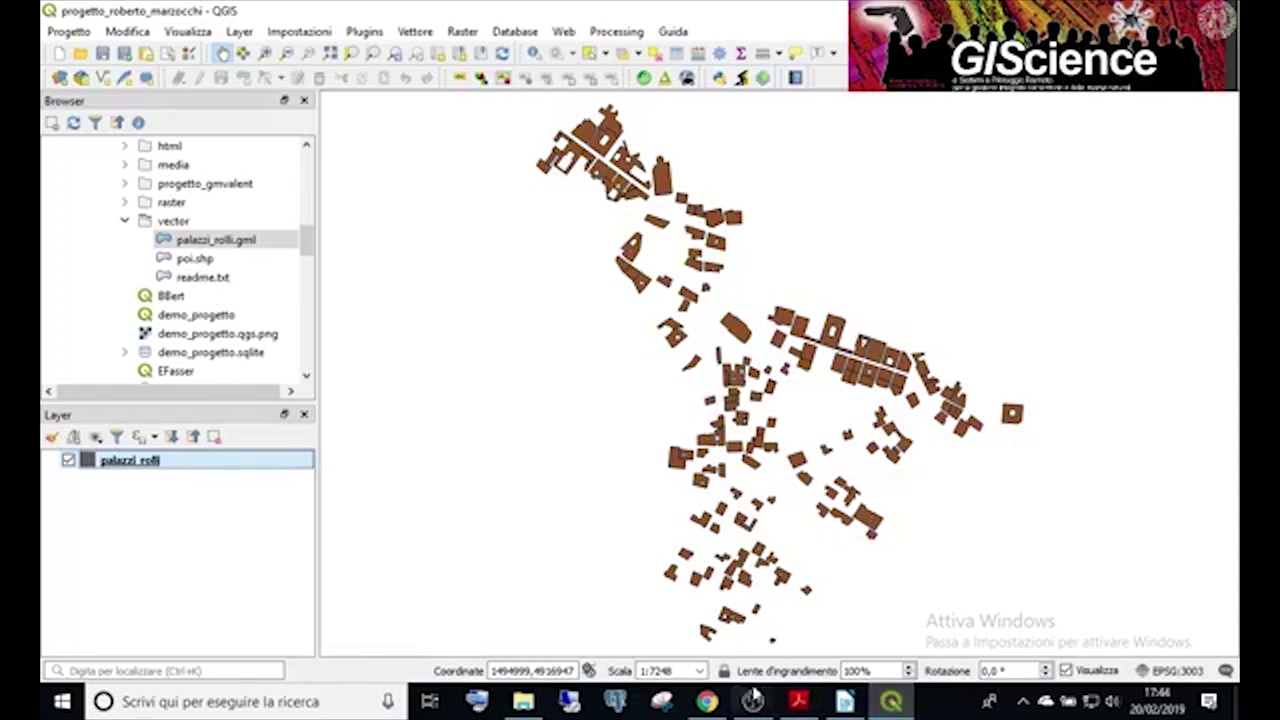
pyautogui.rightClick(145, 462)
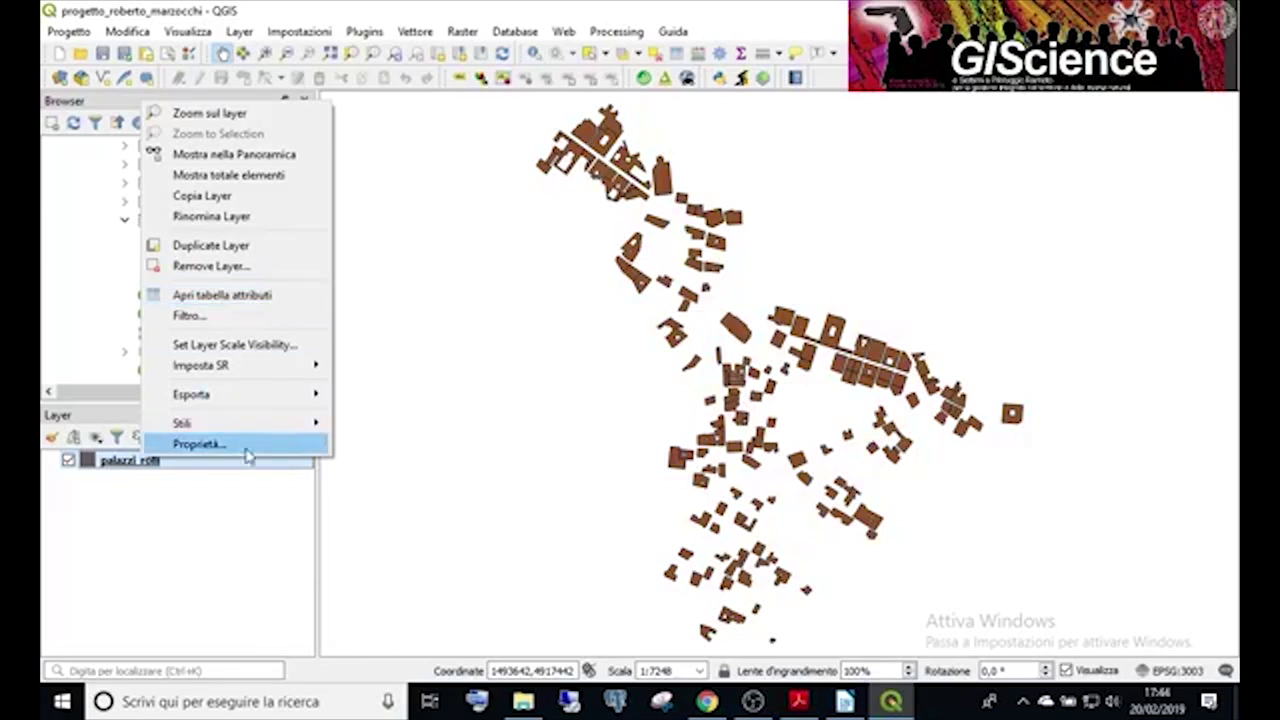
pyautogui.click(258, 298)
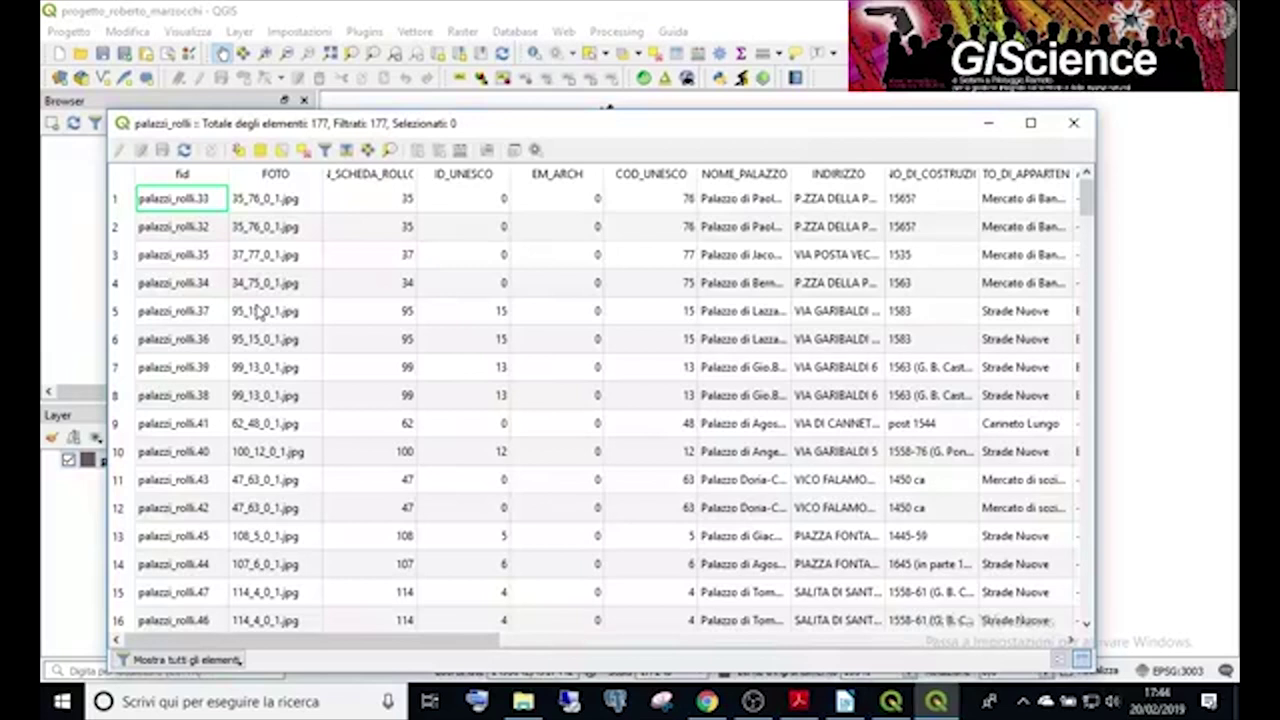
pyautogui.moveTo(324, 173); pyautogui.dragTo(376, 175)
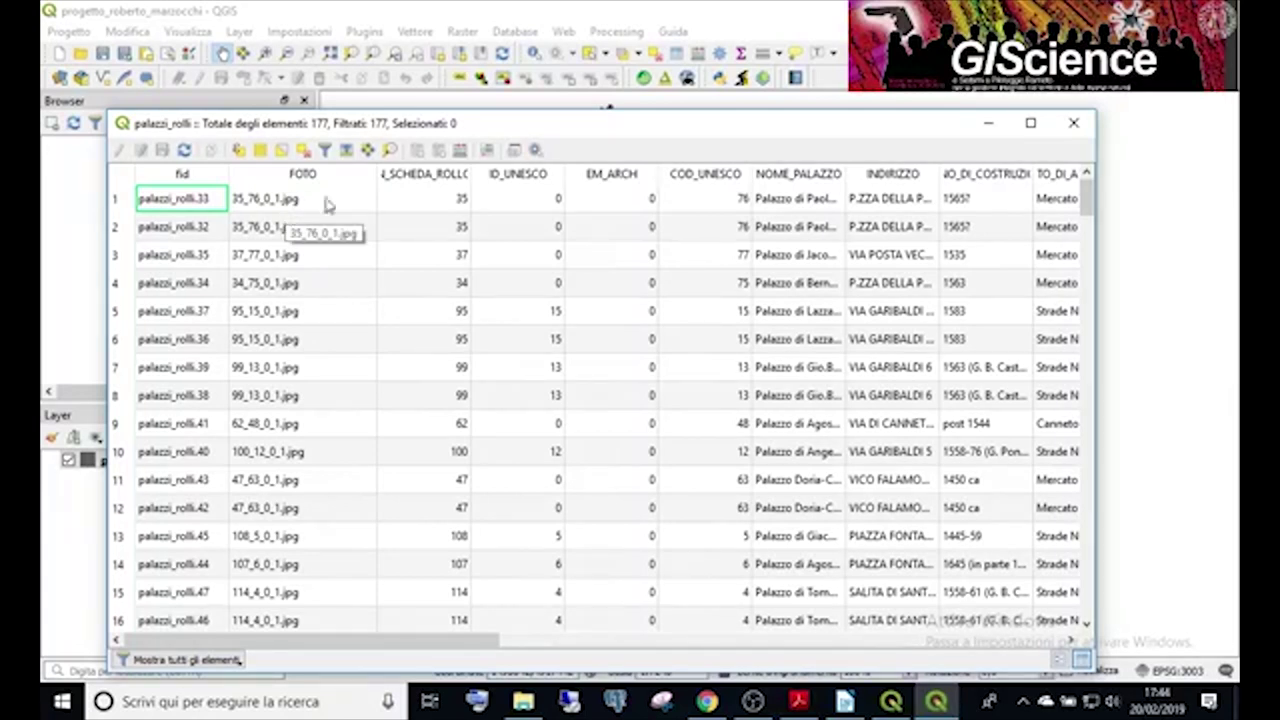
pyautogui.click(1073, 123)
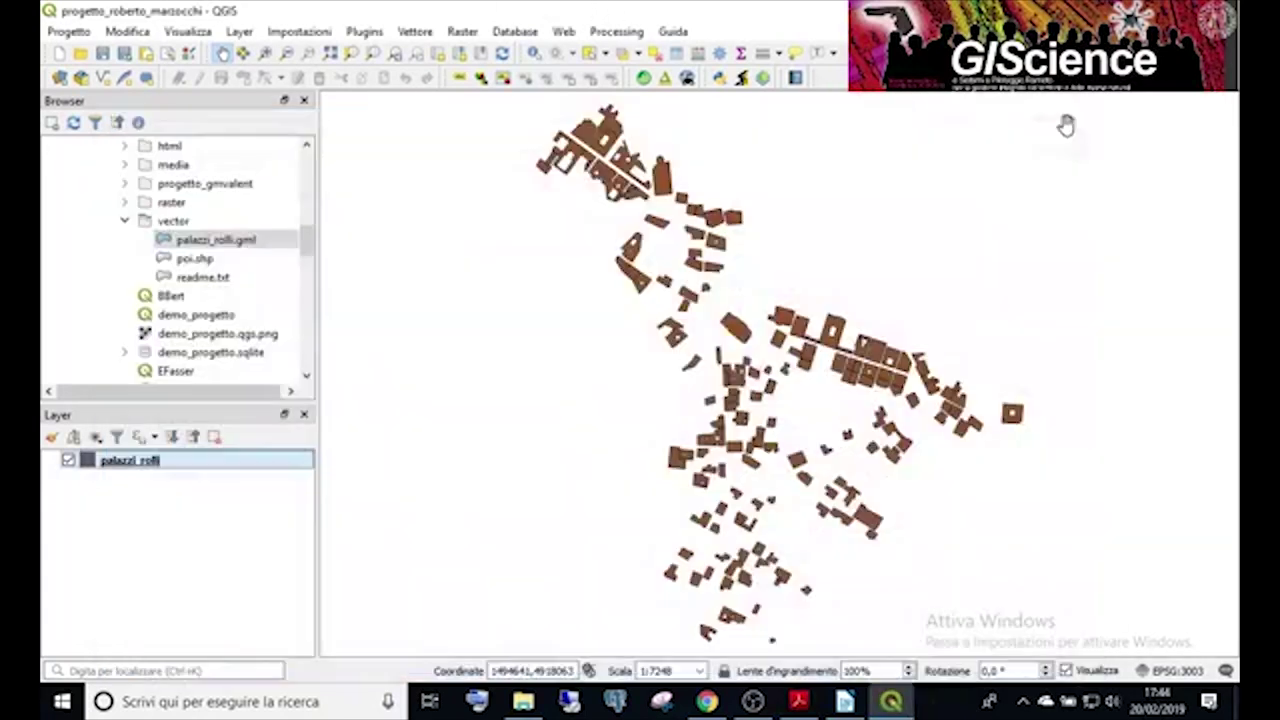
# Switch to File Explorer and open the media/foto_rolli folder to examine the building photos.
pyautogui.click(523, 701)
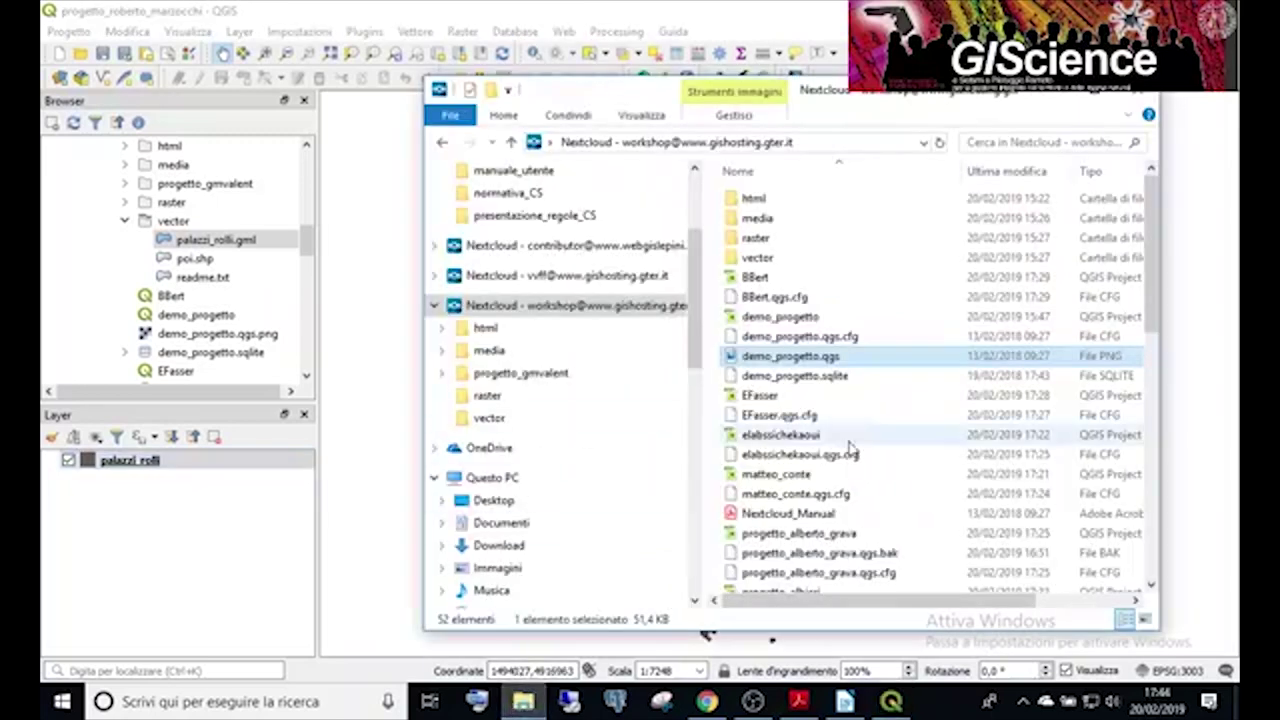
pyautogui.doubleClick(760, 220)
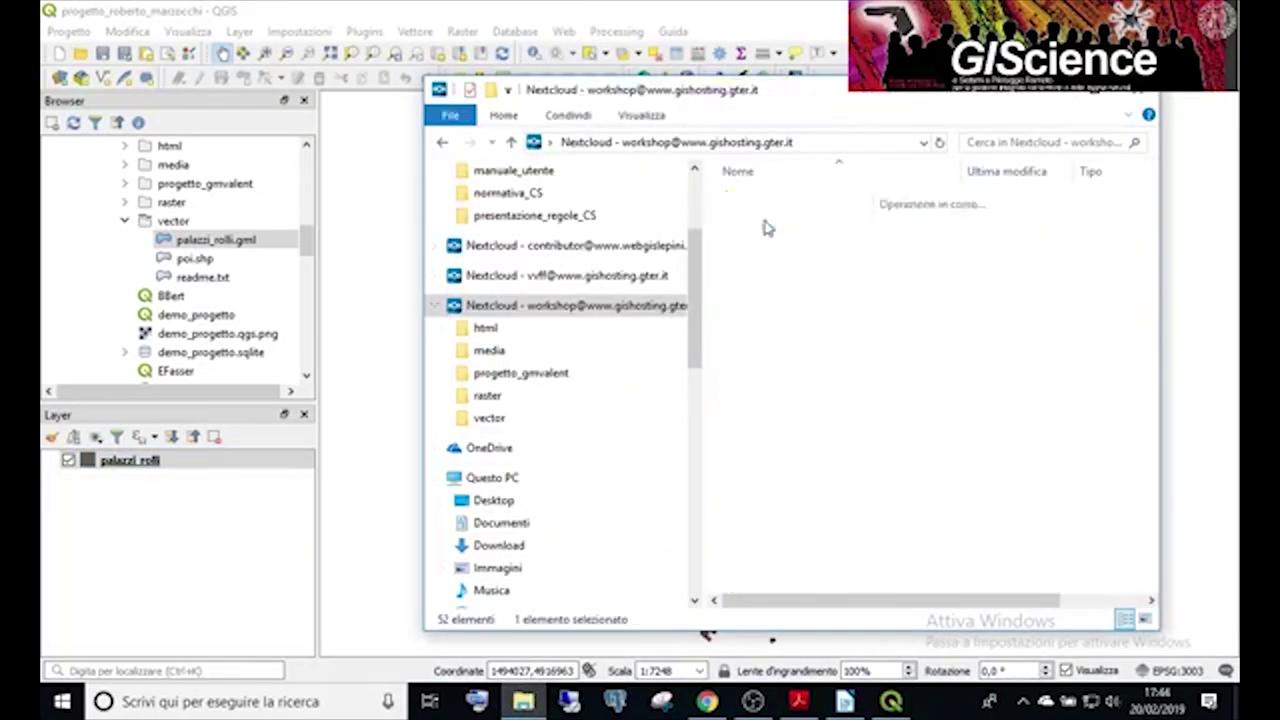
pyautogui.doubleClick(779, 203)
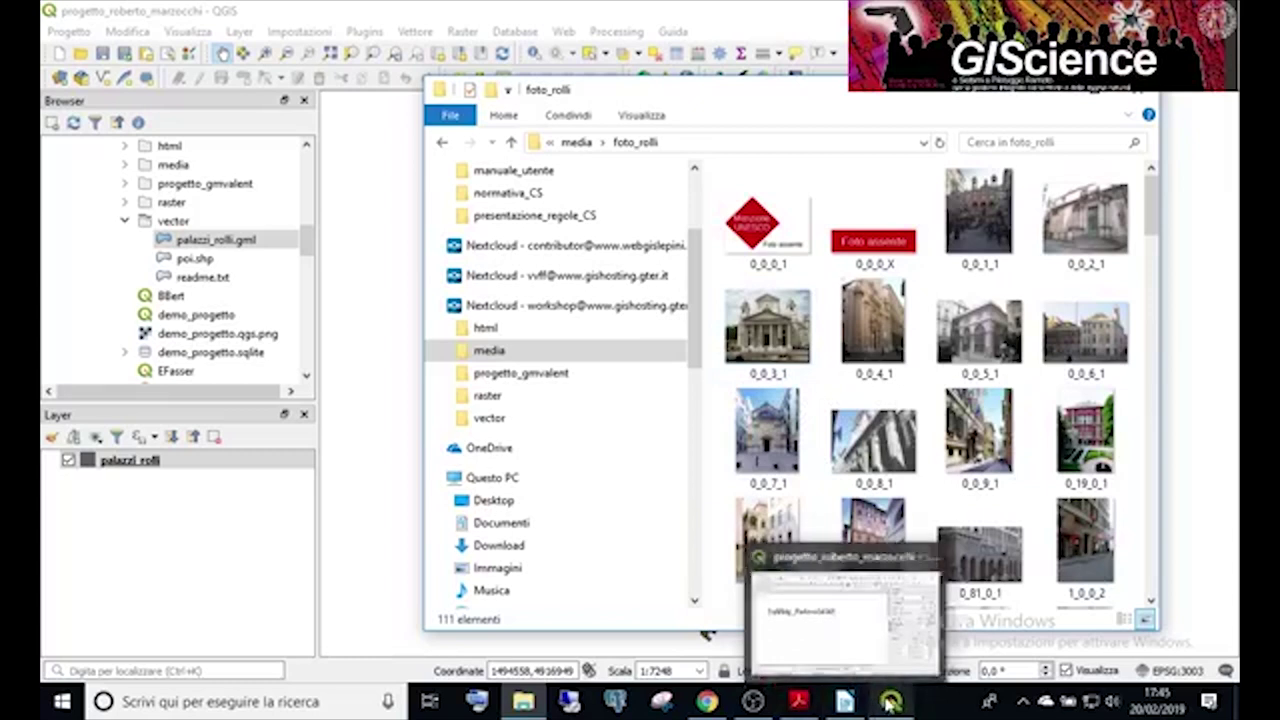
# Switch to QGIS and start a new virtual field in the palazzi_rolli attribute table's field calculator, with type Testo (string) and length 100.
pyautogui.click(889, 703)
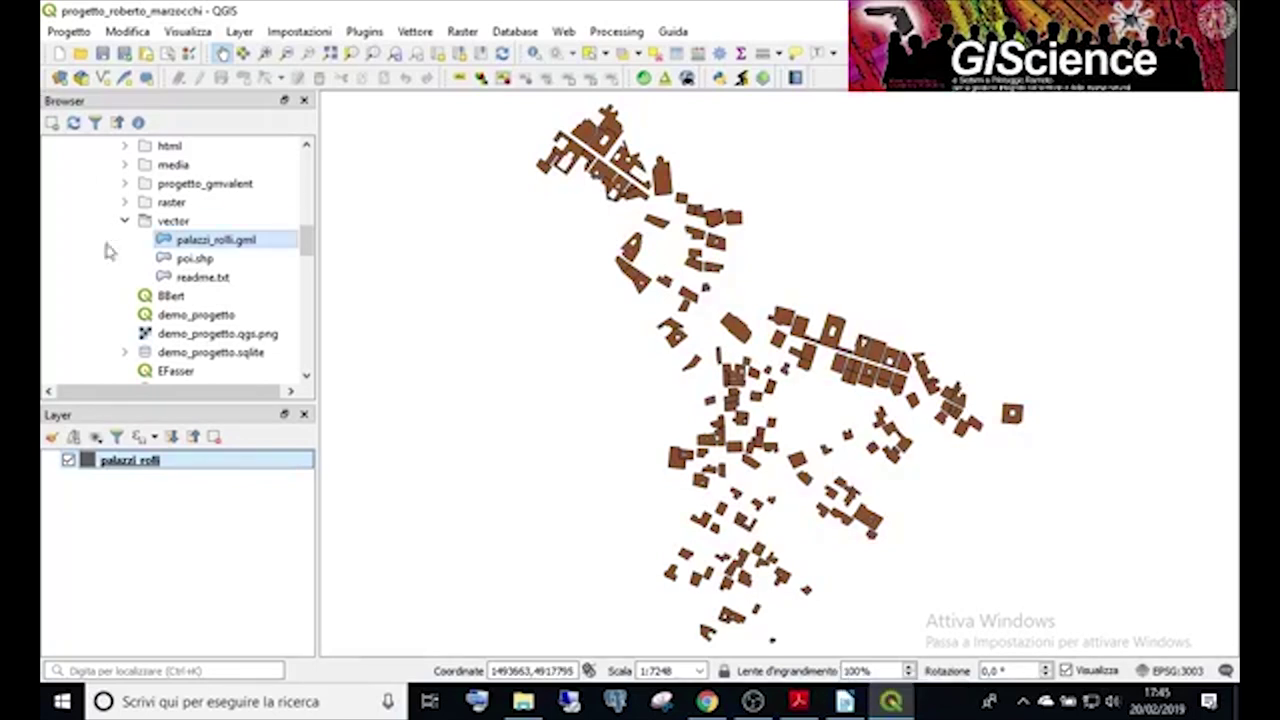
pyautogui.rightClick(124, 471)
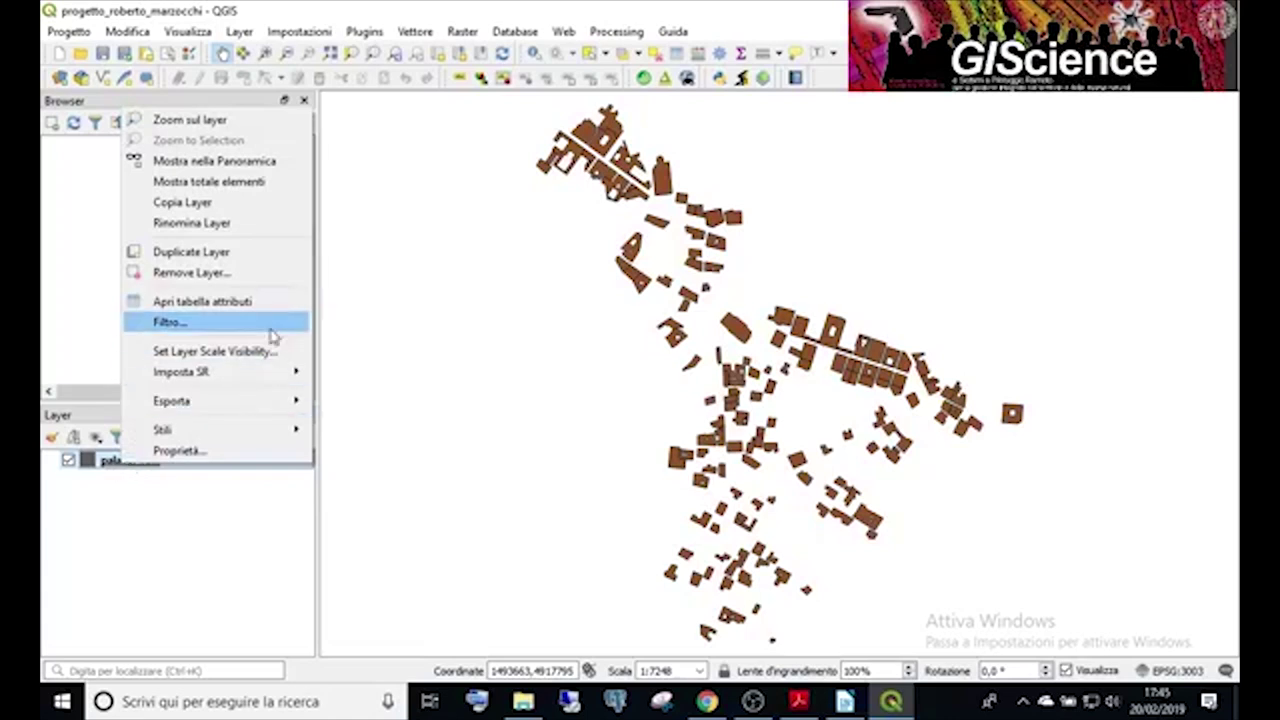
pyautogui.click(230, 302)
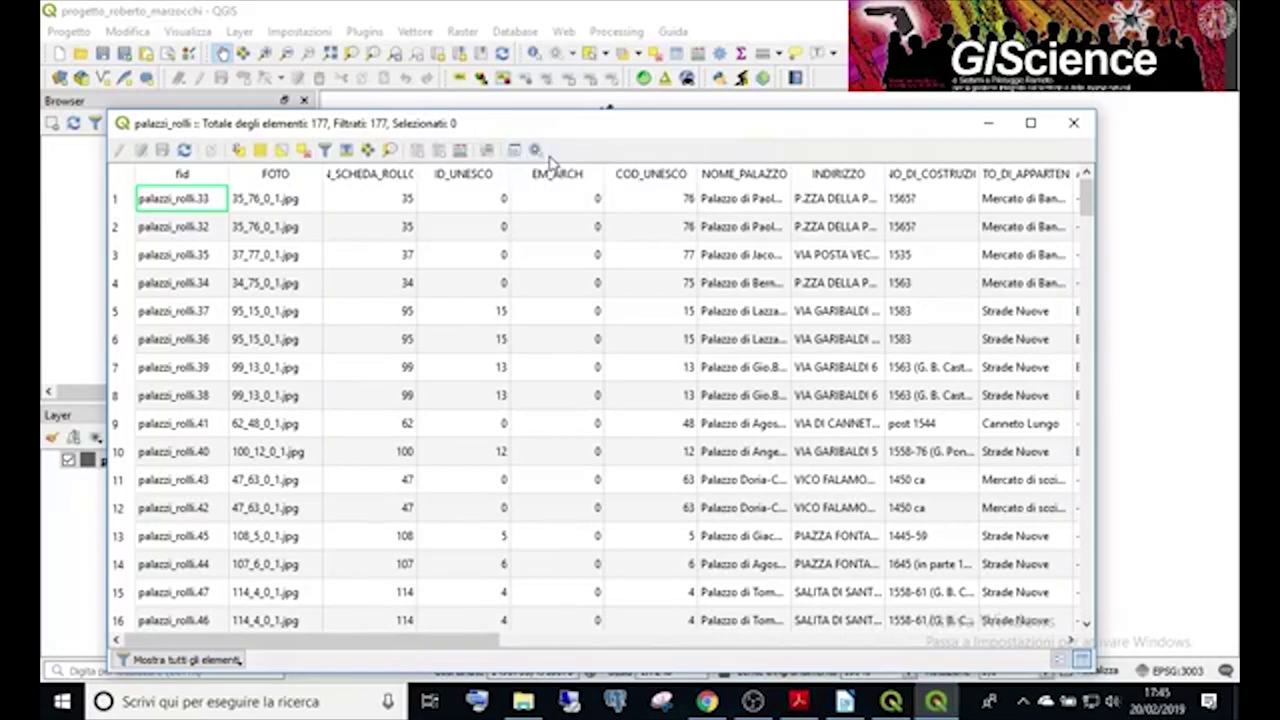
pyautogui.click(461, 151)
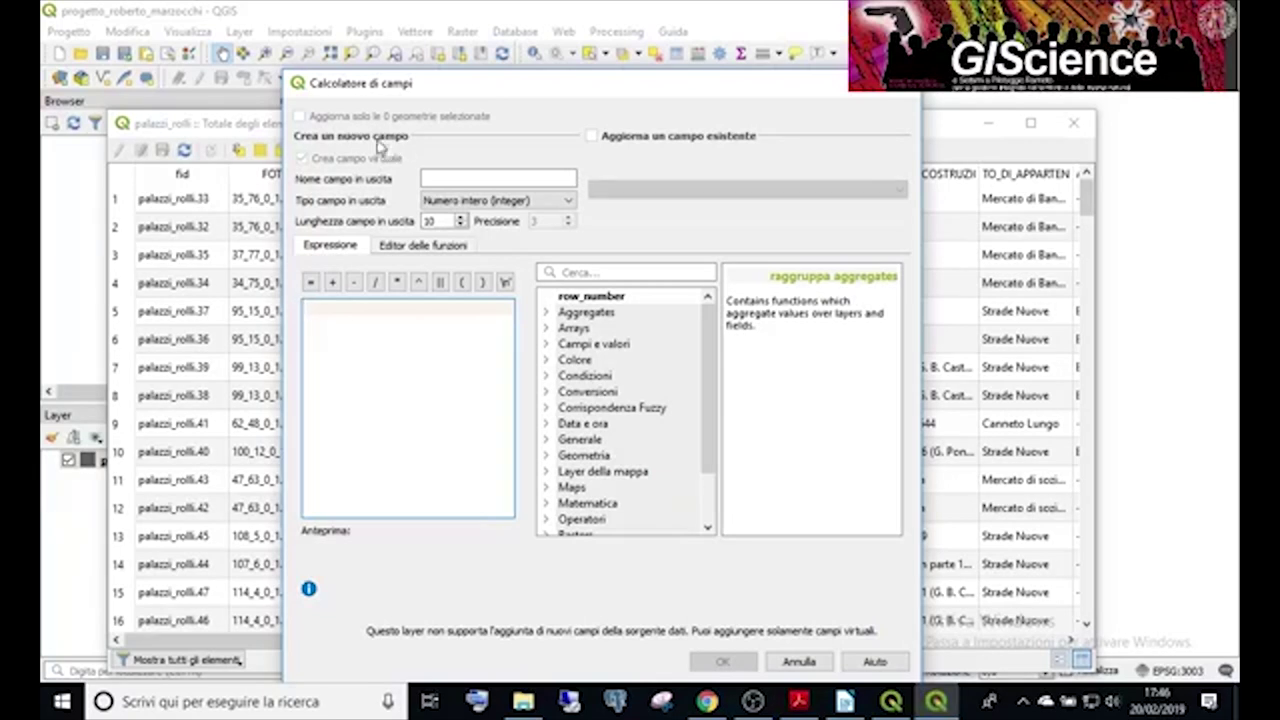
pyautogui.click(465, 202)
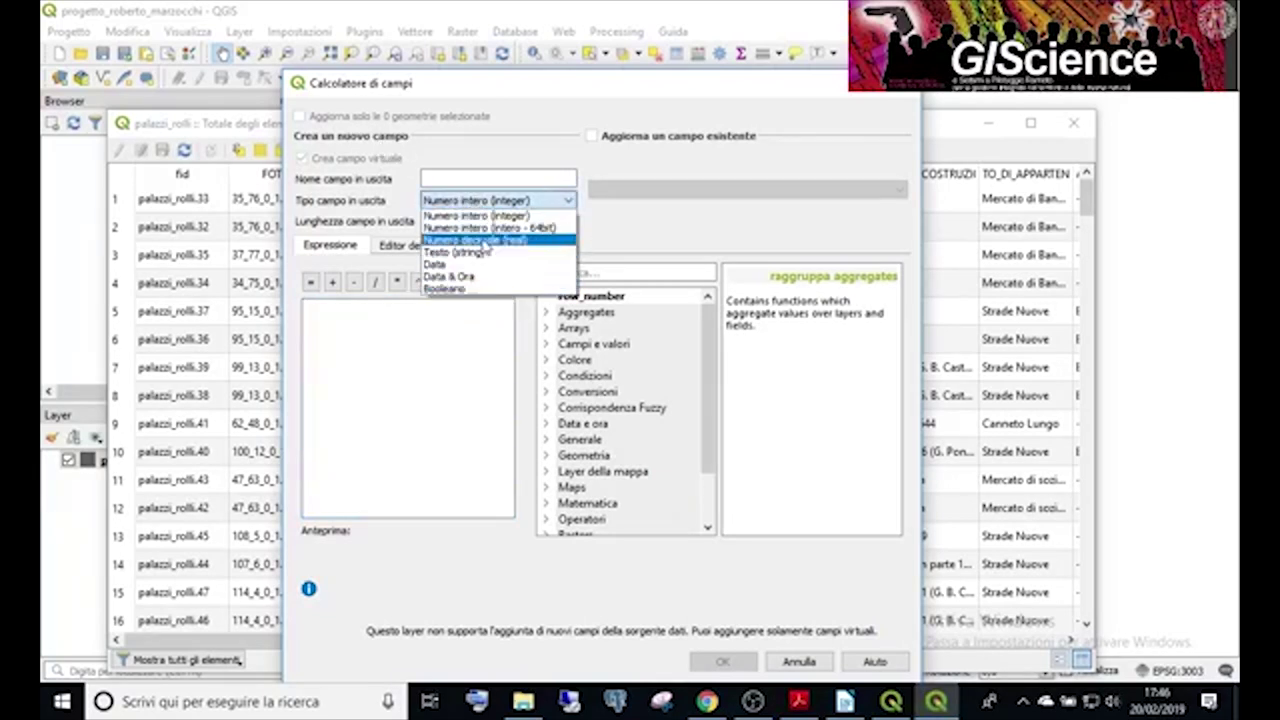
pyautogui.click(474, 252)
pyautogui.click(447, 221)
pyautogui.moveTo(447, 221); pyautogui.dragTo(411, 227)
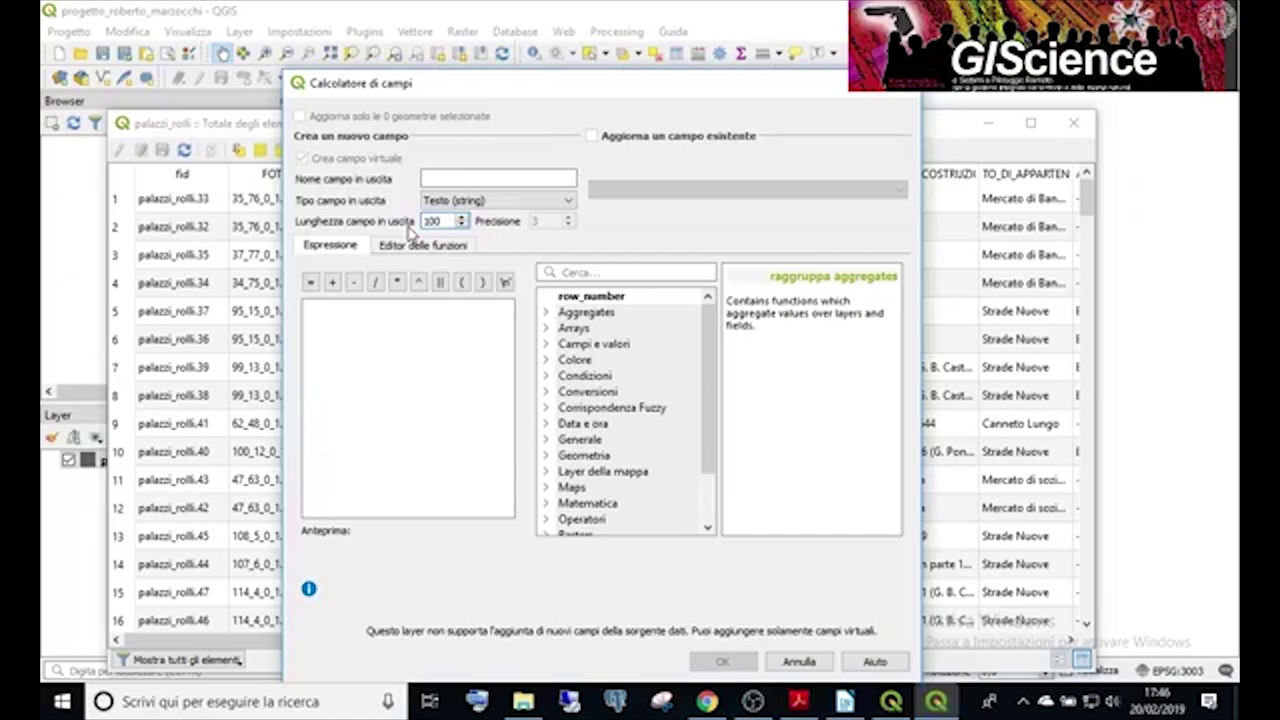
pyautogui.click(455, 181)
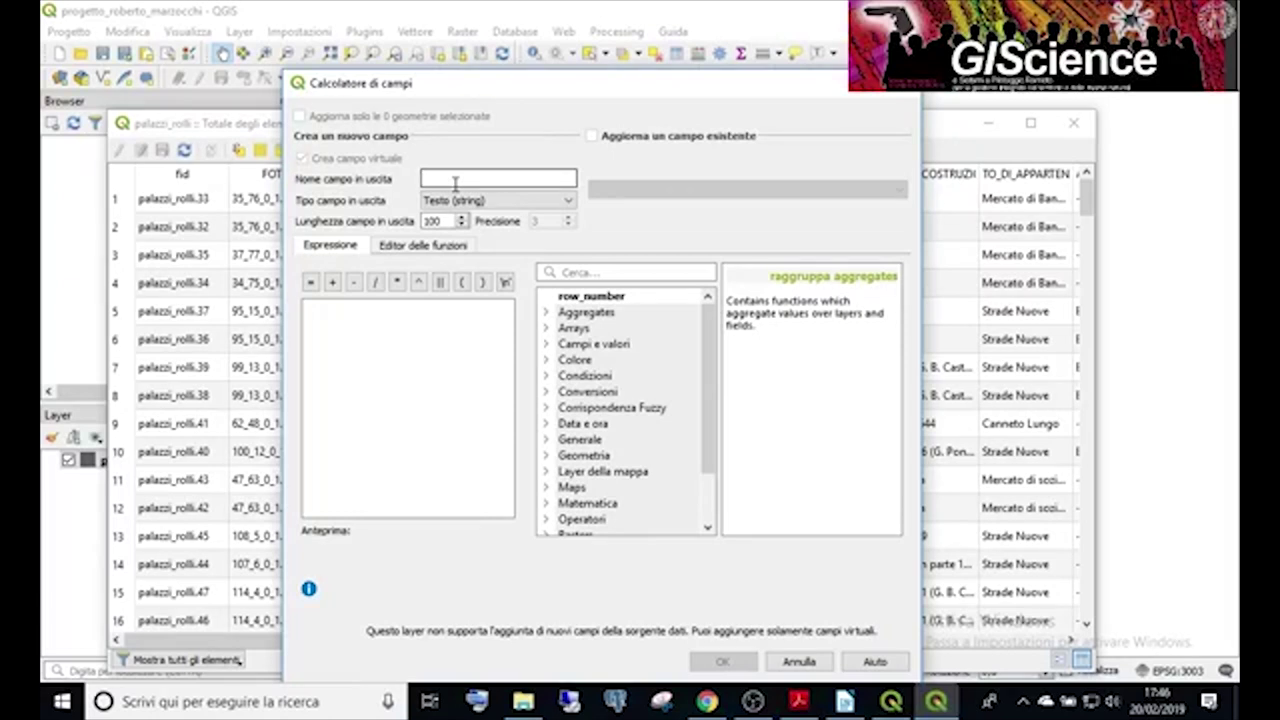
# Switch to the qgis_server.pdf slides in Acrobat Reader and find the page on the path format for adding media to popups.
pyautogui.click(805, 703)
pyautogui.scroll(-5, 691, 480)
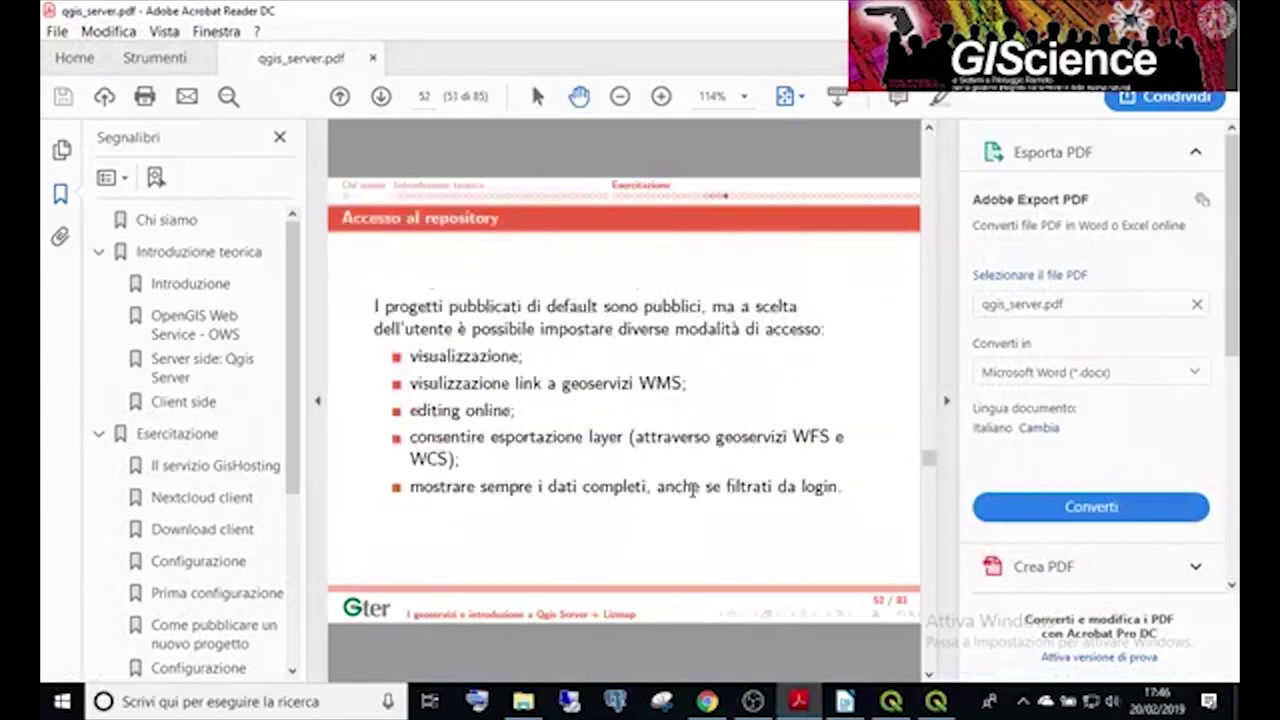
pyautogui.scroll(-3, 691, 488)
pyautogui.scroll(-3, 691, 488)
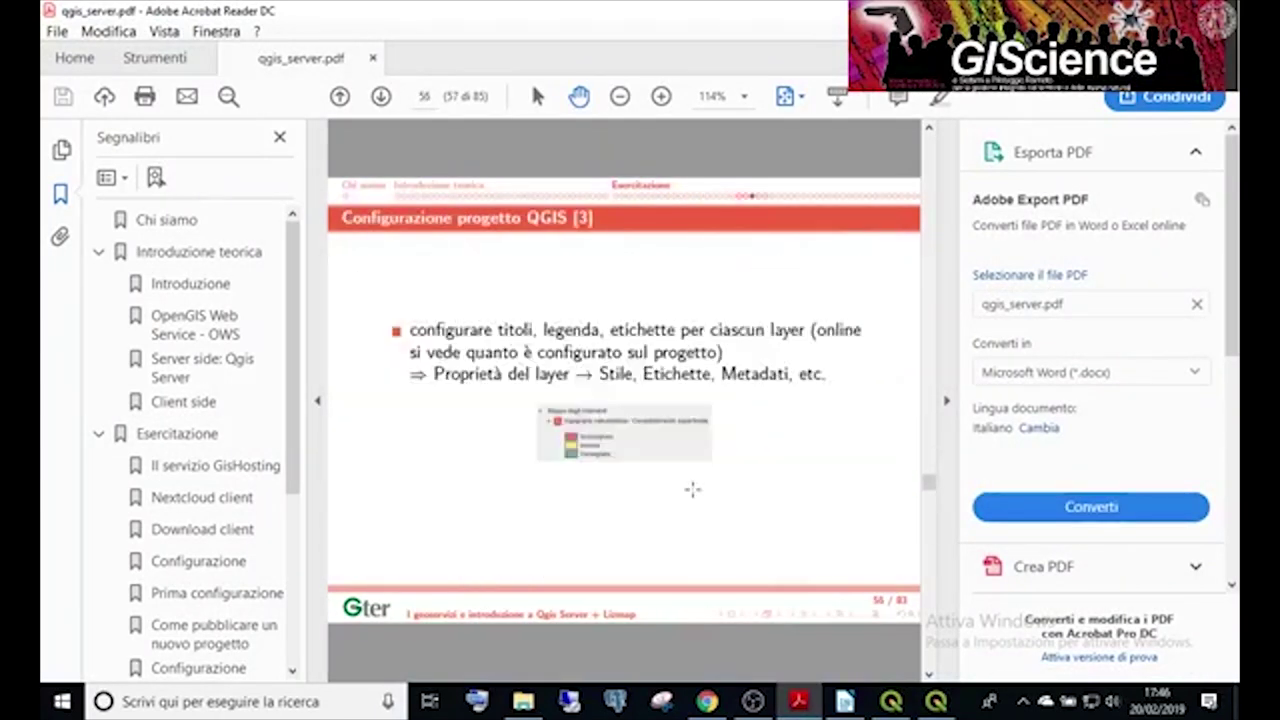
pyautogui.scroll(-2, 692, 487)
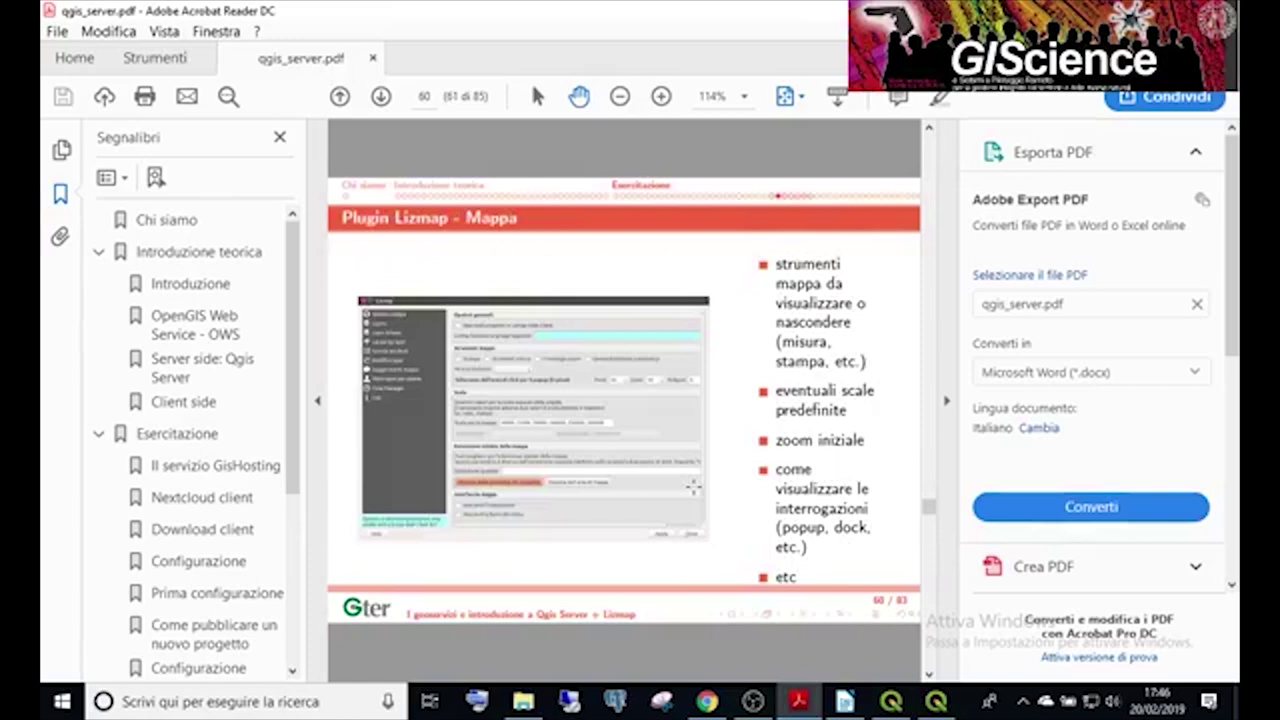
pyautogui.scroll(-1, 694, 488)
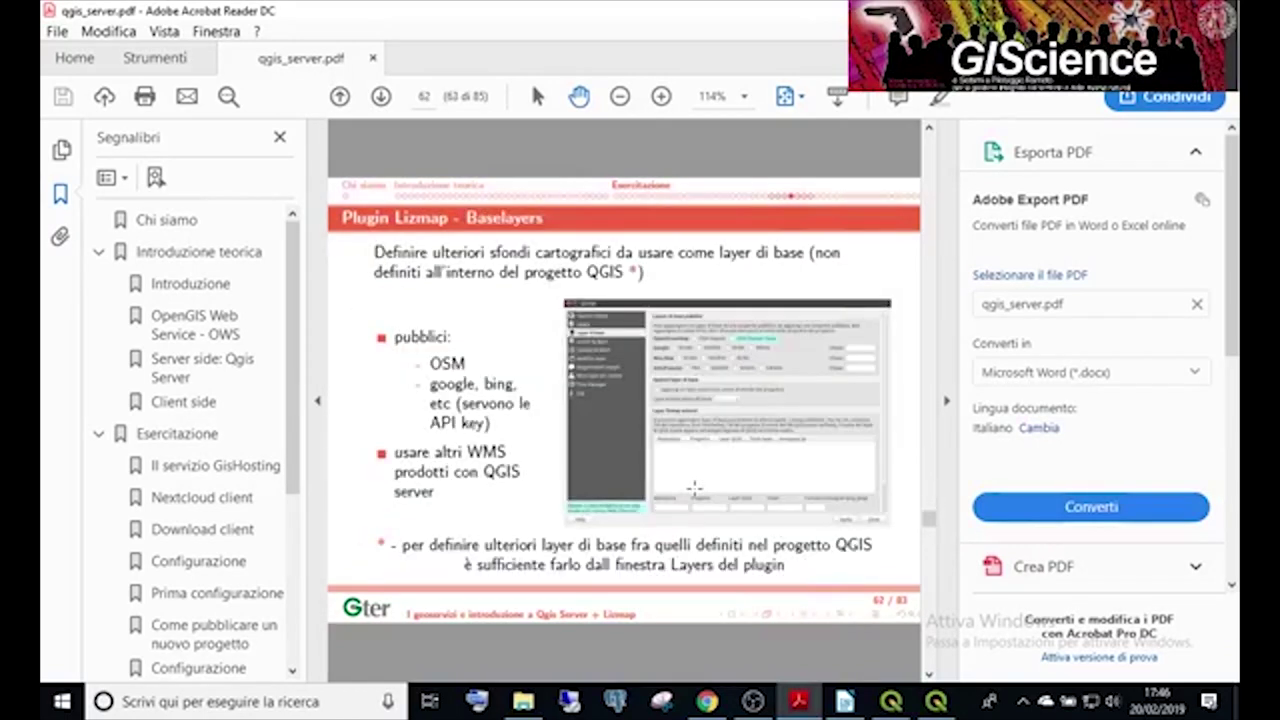
pyautogui.scroll(-1, 694, 488)
pyautogui.scroll(-1, 694, 488)
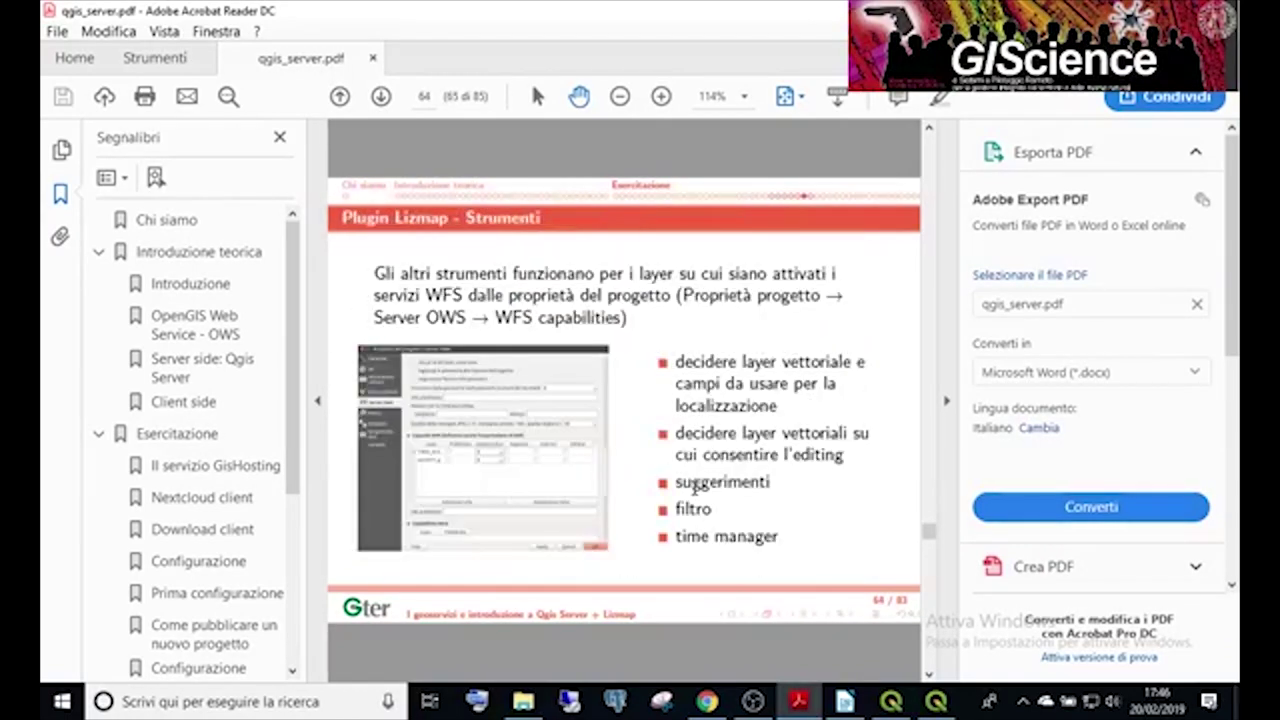
pyautogui.scroll(-1, 694, 488)
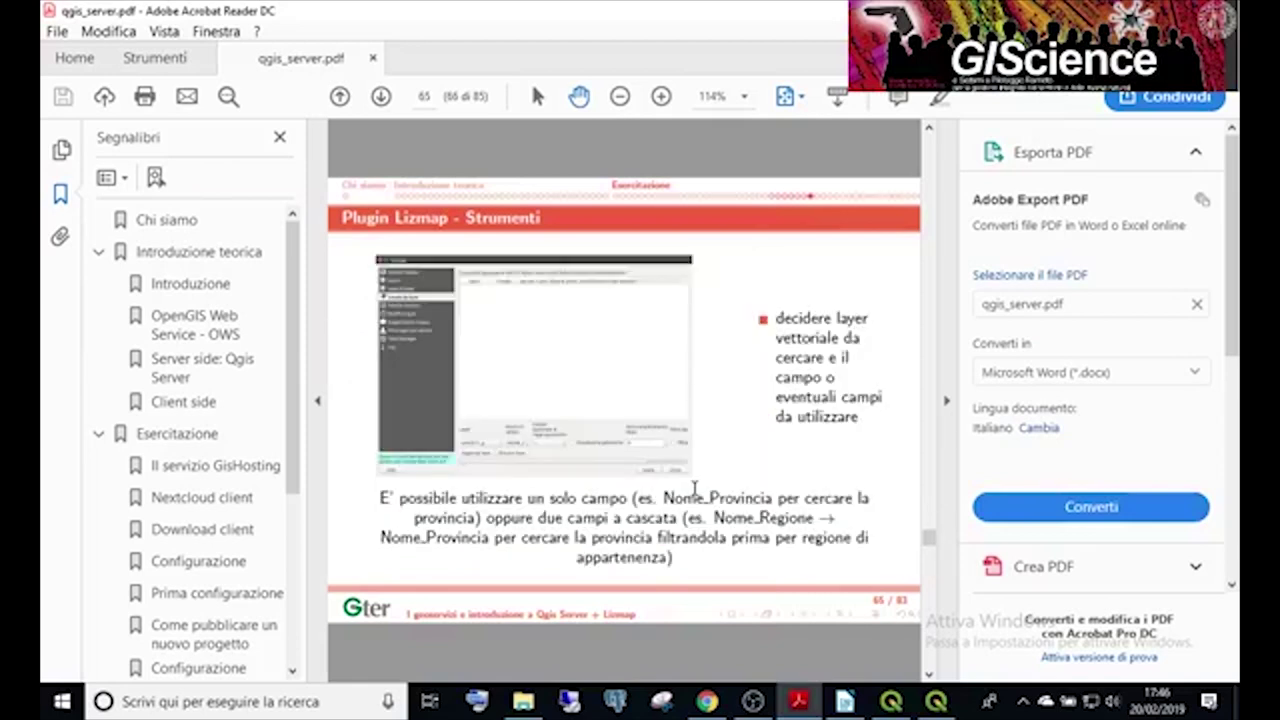
pyautogui.scroll(-1, 694, 488)
pyautogui.scroll(-2, 694, 488)
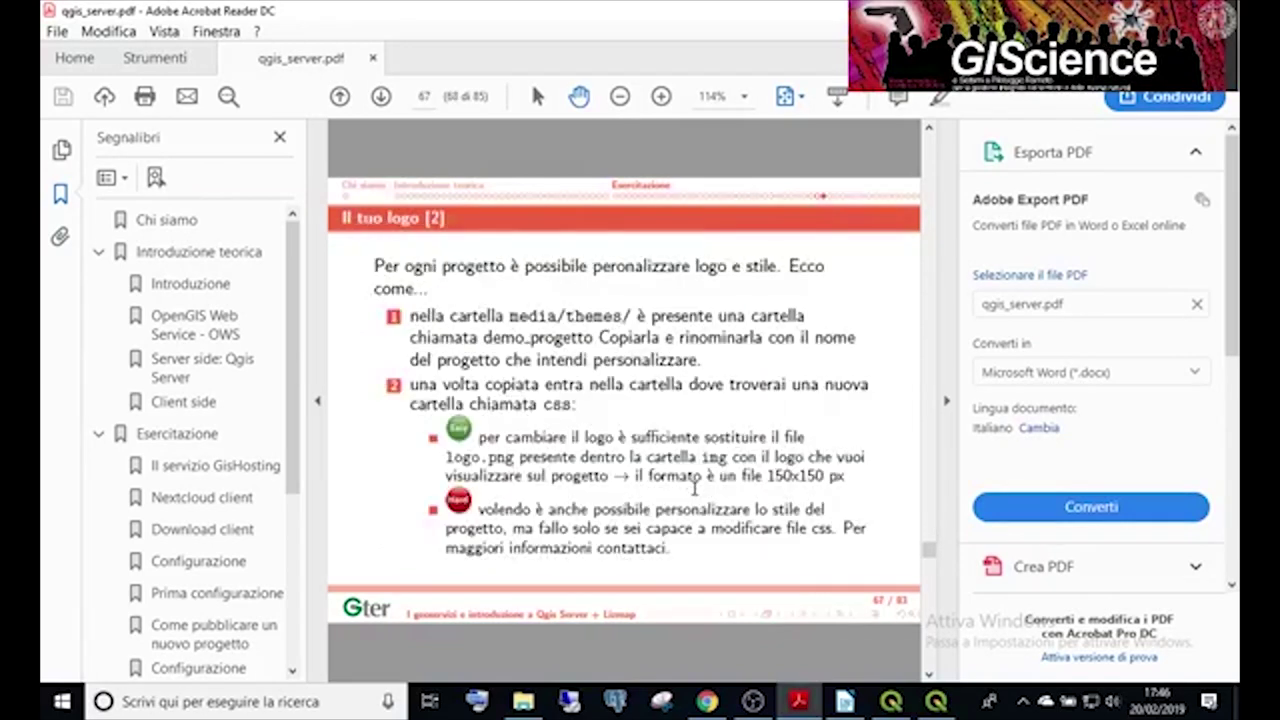
pyautogui.scroll(1, 694, 488)
pyautogui.scroll(-3, 694, 488)
pyautogui.scroll(-2, 705, 492)
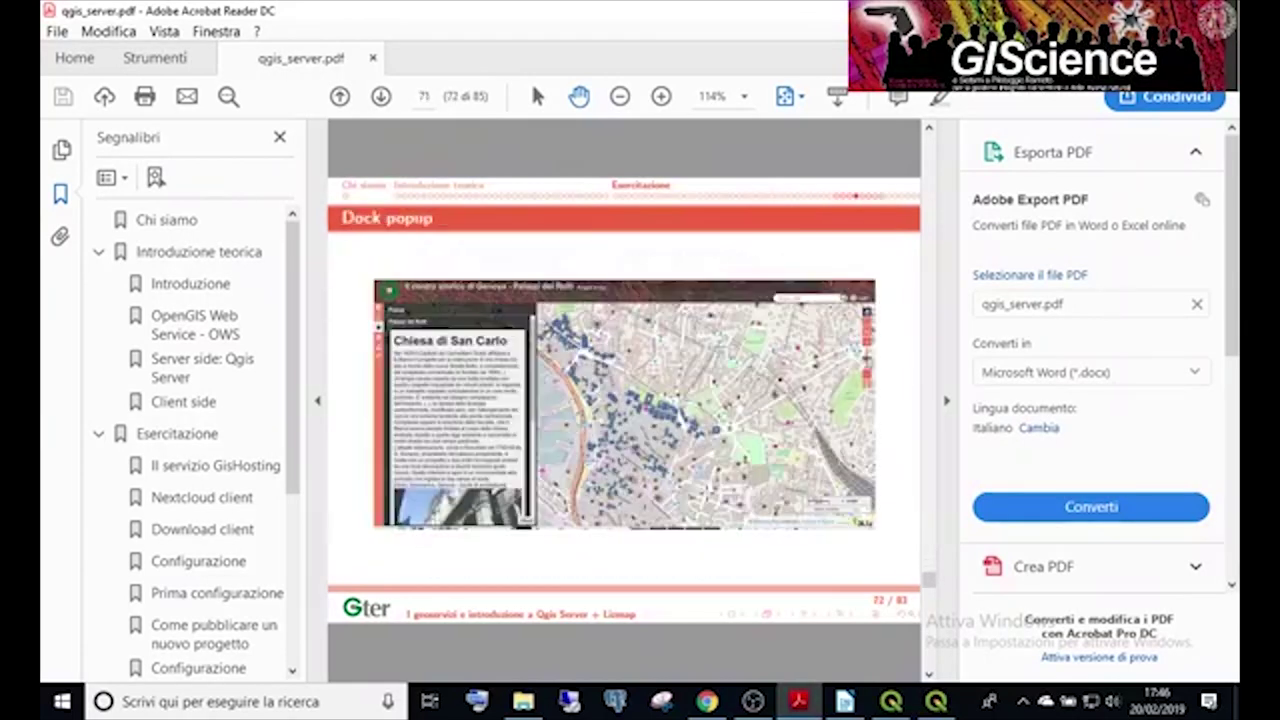
pyautogui.scroll(1, 624, 400)
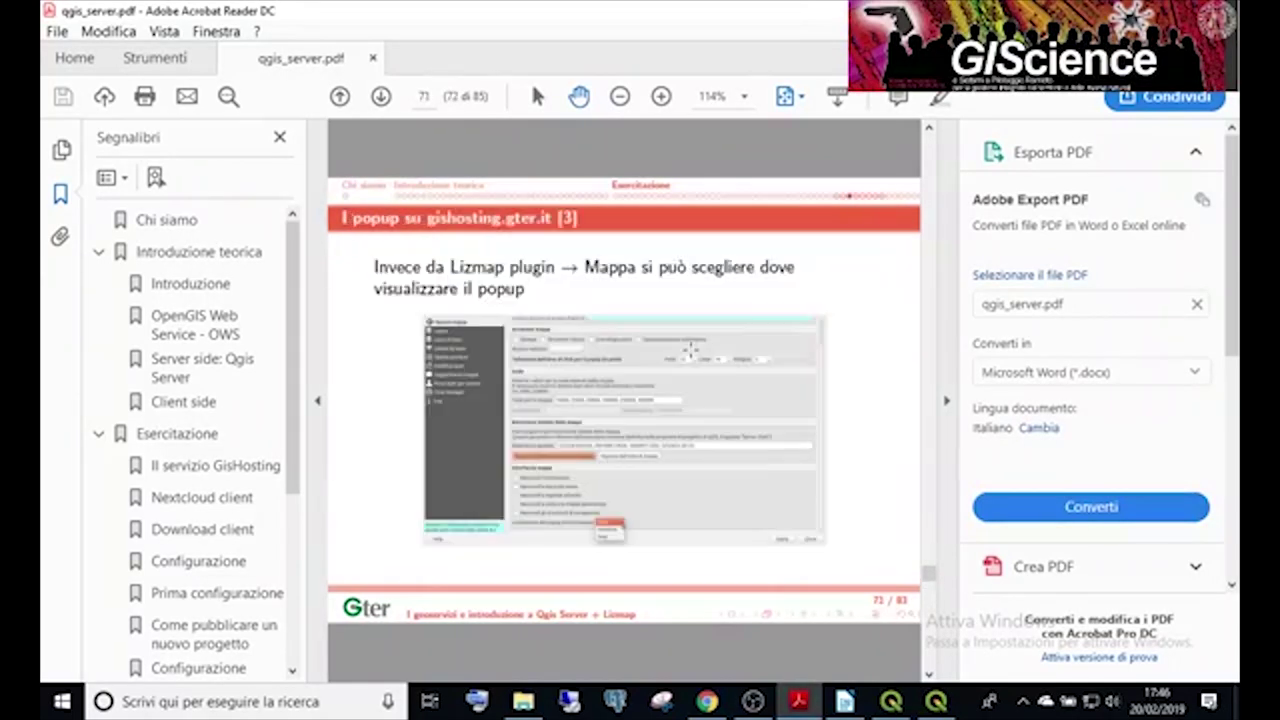
pyautogui.scroll(-4, 690, 352)
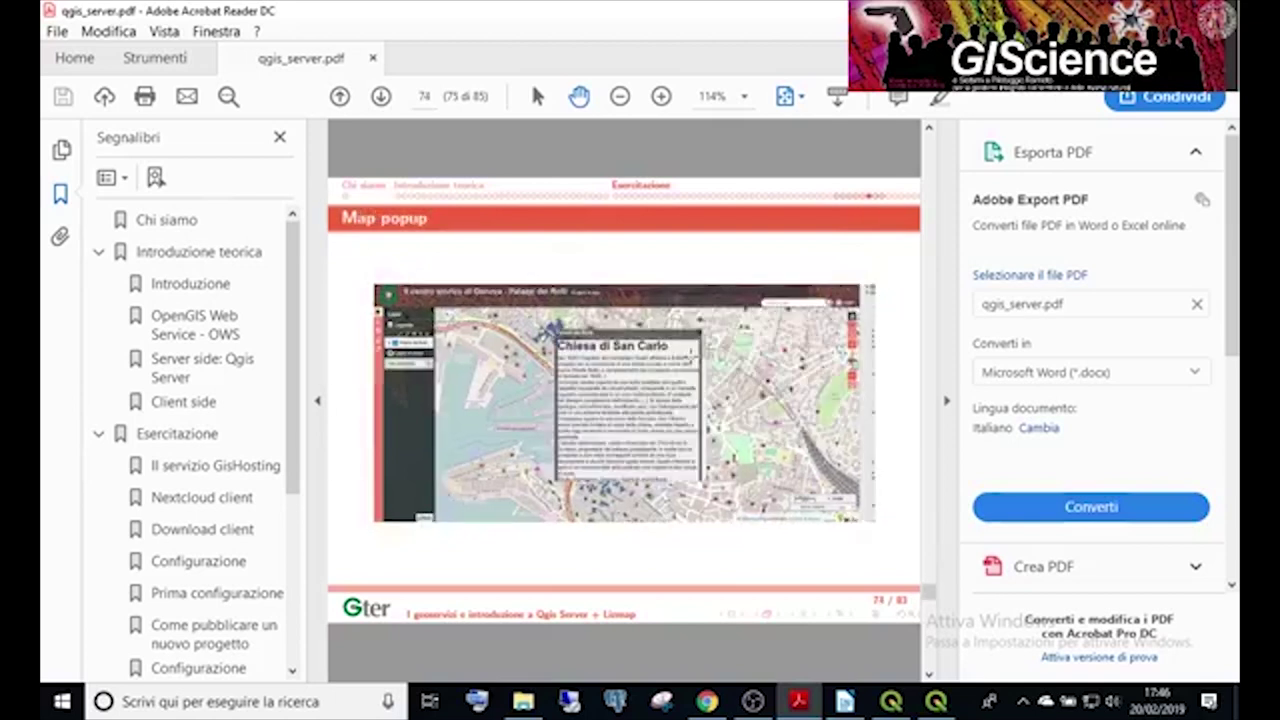
pyautogui.scroll(-2, 690, 355)
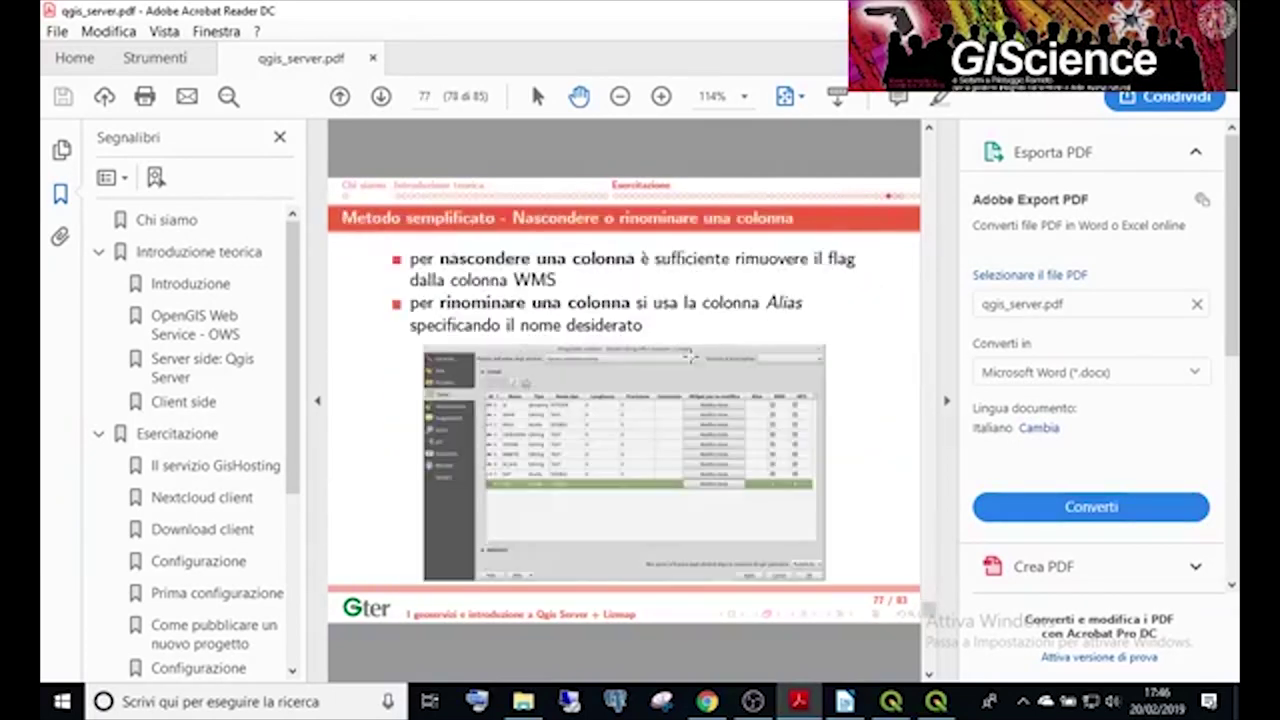
pyautogui.scroll(-1, 690, 356)
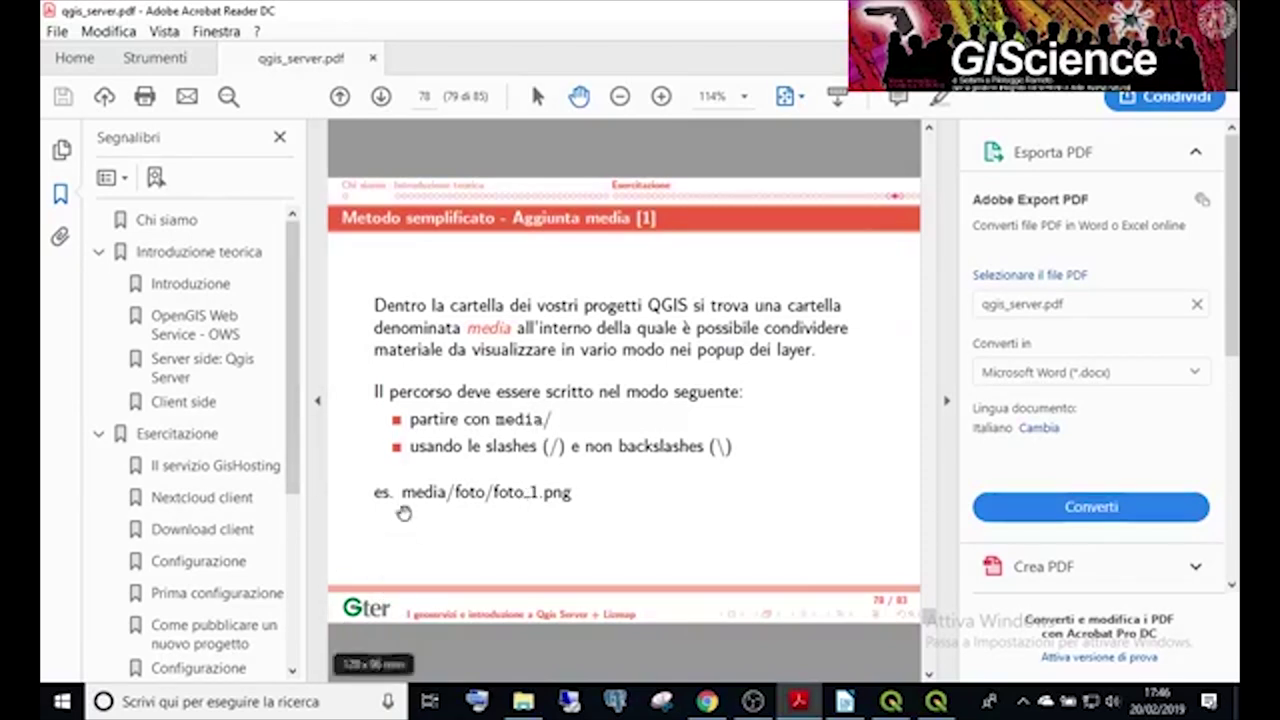
# Return to the QGIS field calculator and build the expression 'media/foto_rolli/' || "FOTO".
pyautogui.click(940, 703)
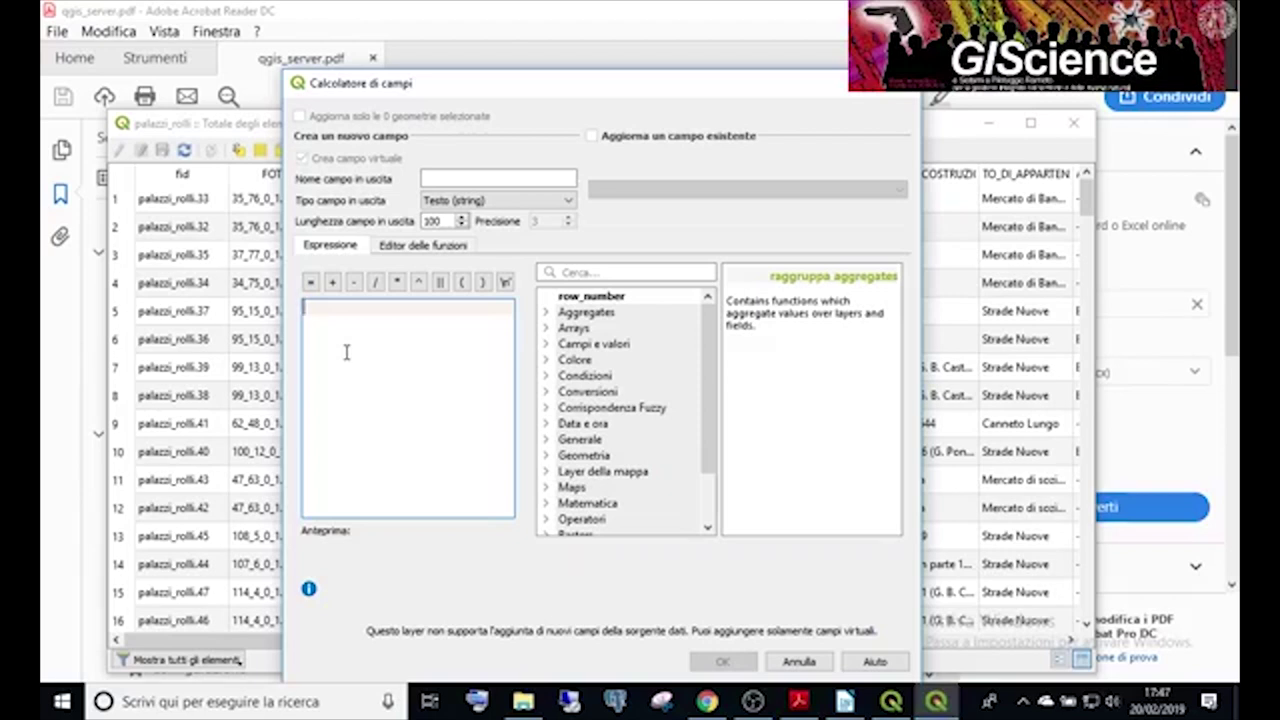
pyautogui.write('media')
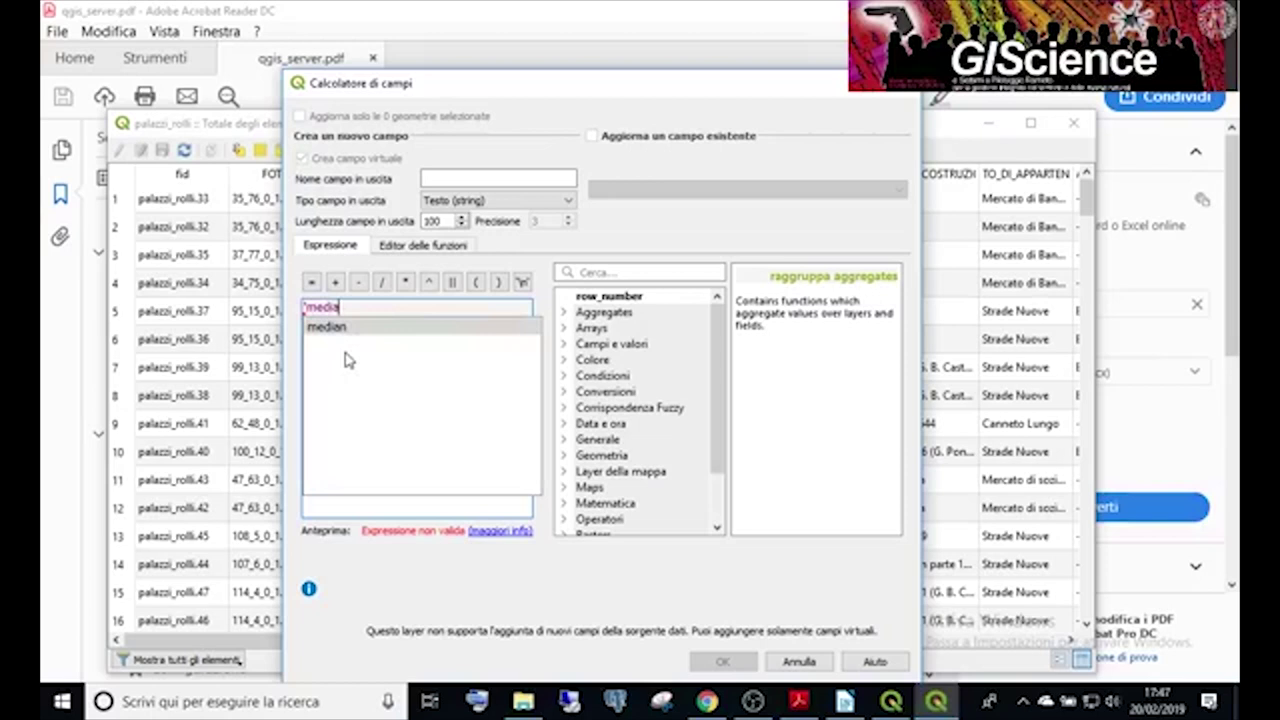
pyautogui.write("'")
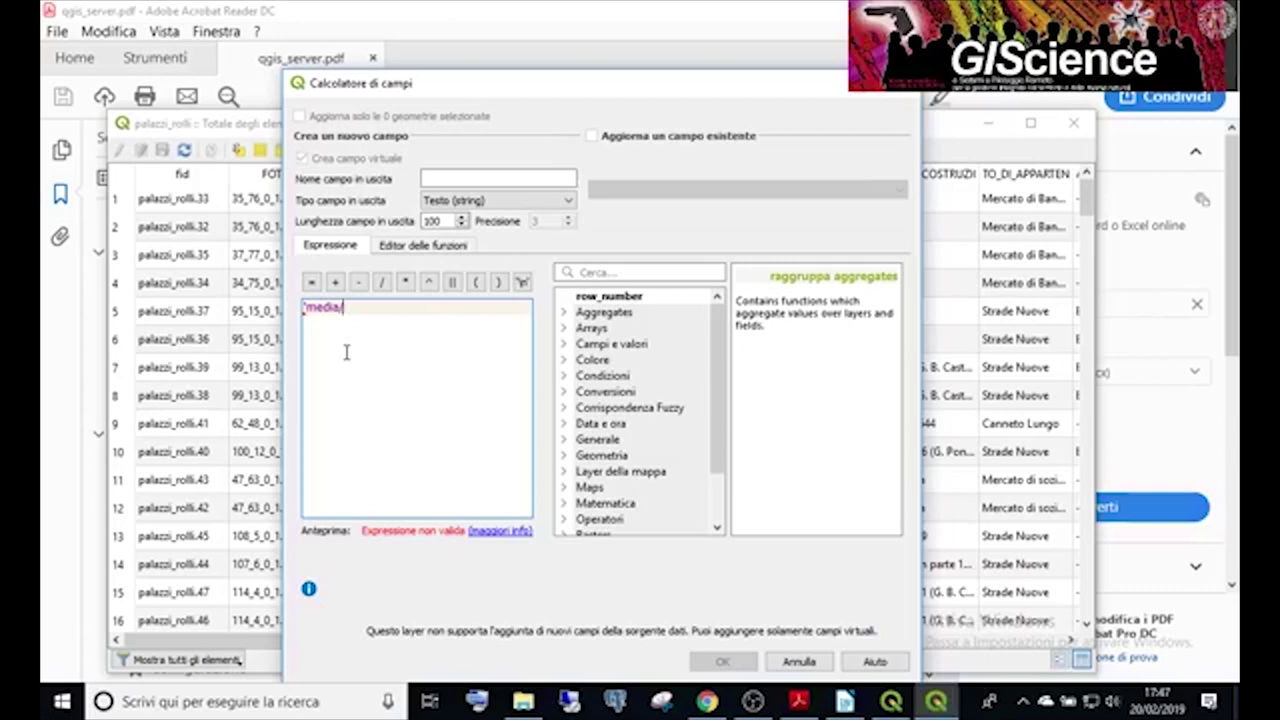
pyautogui.write("/foto_rolli/'")
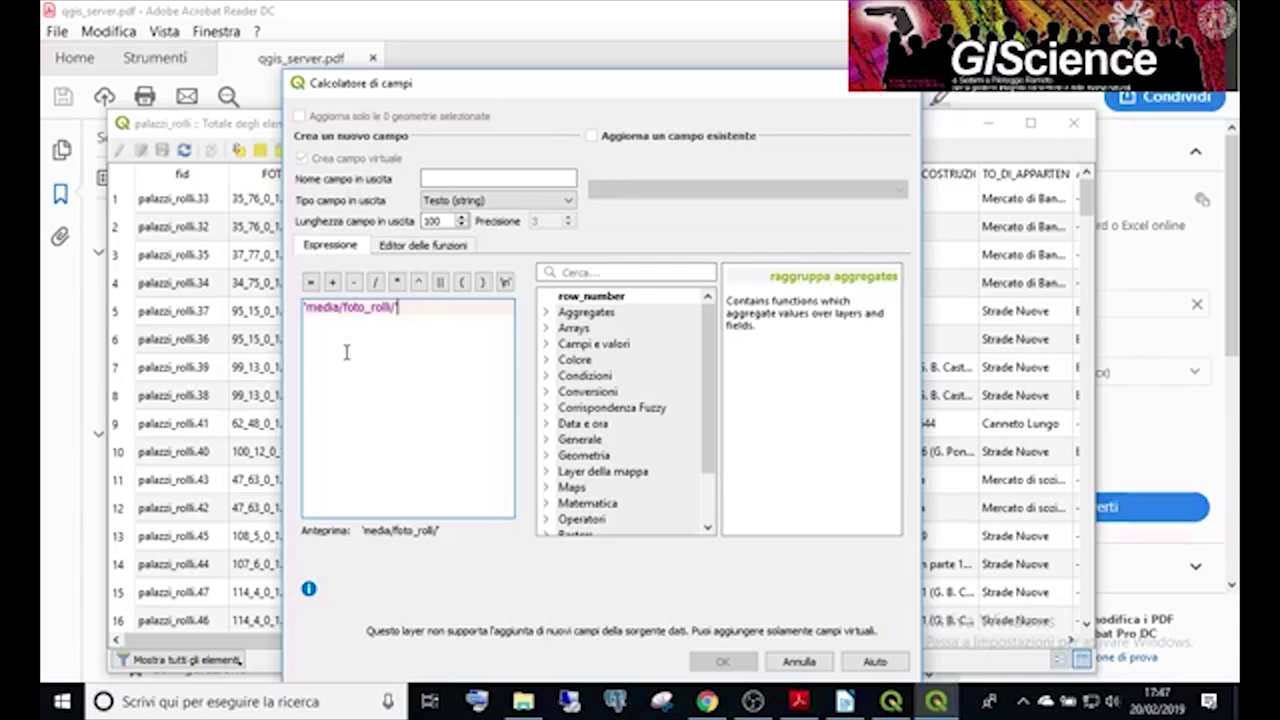
pyautogui.click(440, 281)
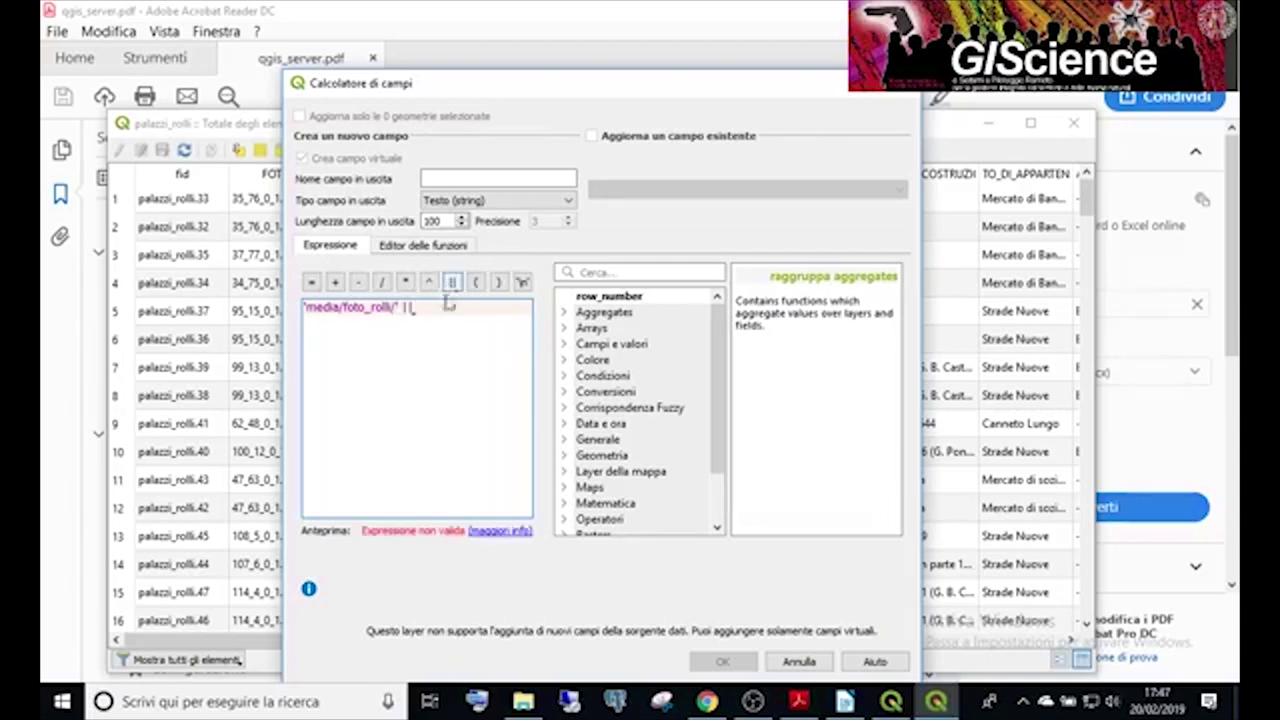
pyautogui.click(564, 343)
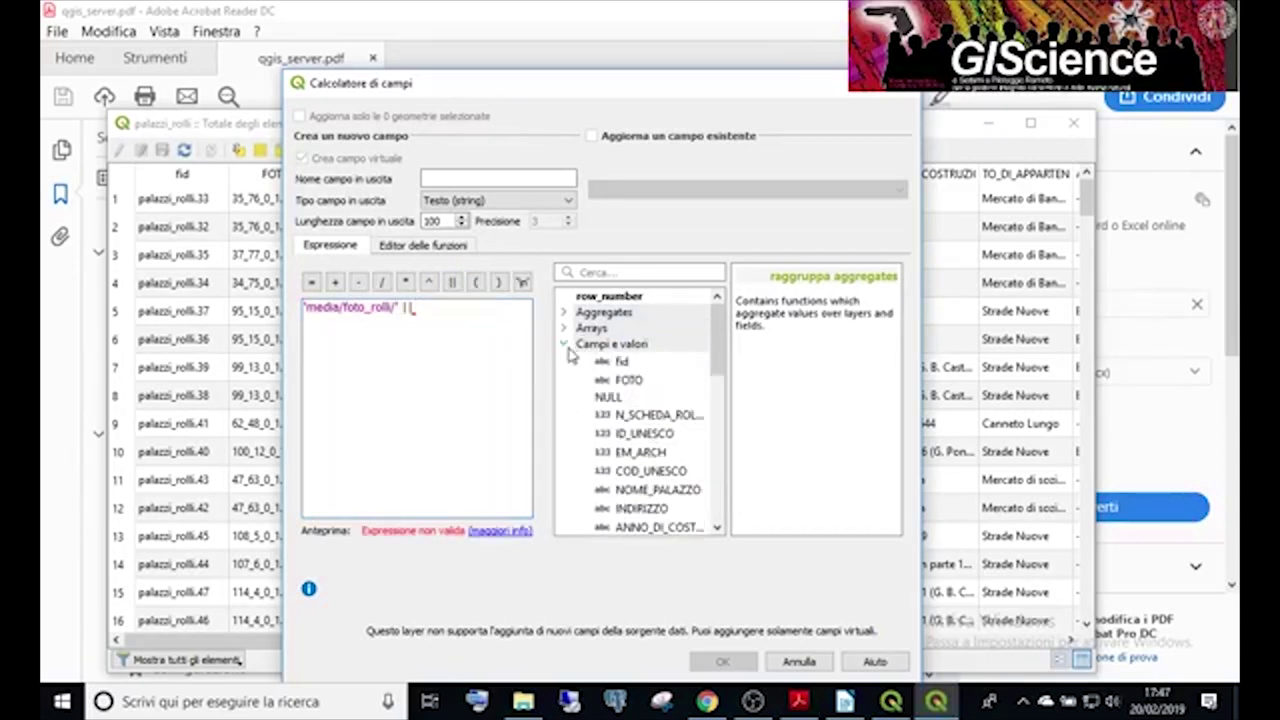
pyautogui.doubleClick(626, 380)
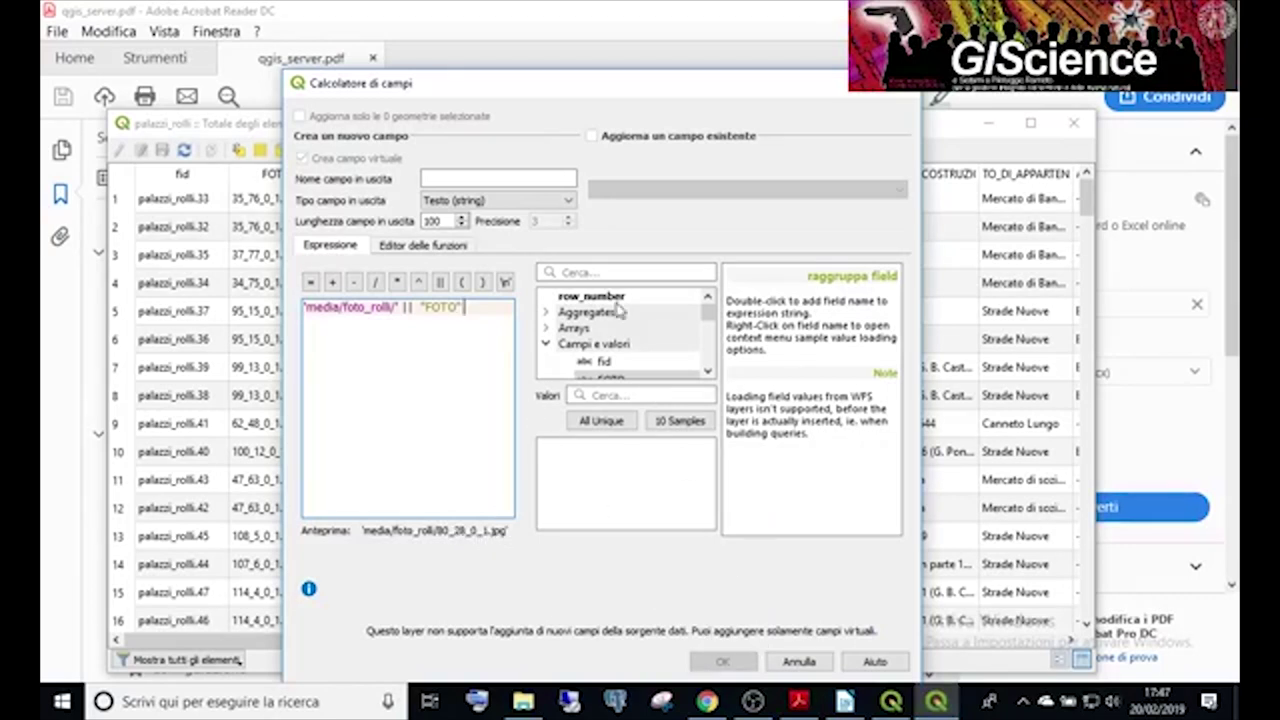
# Name the output field immagine and create the virtual field.
pyautogui.click(430, 178)
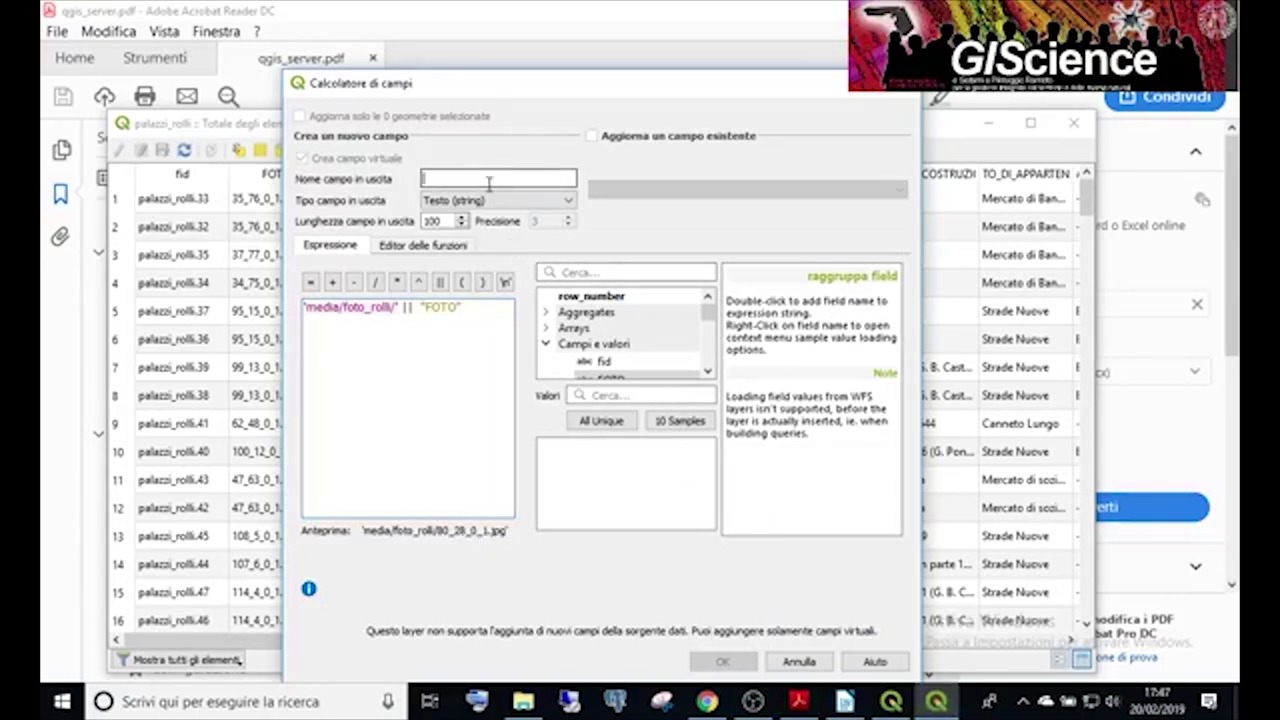
pyautogui.write('immagine')
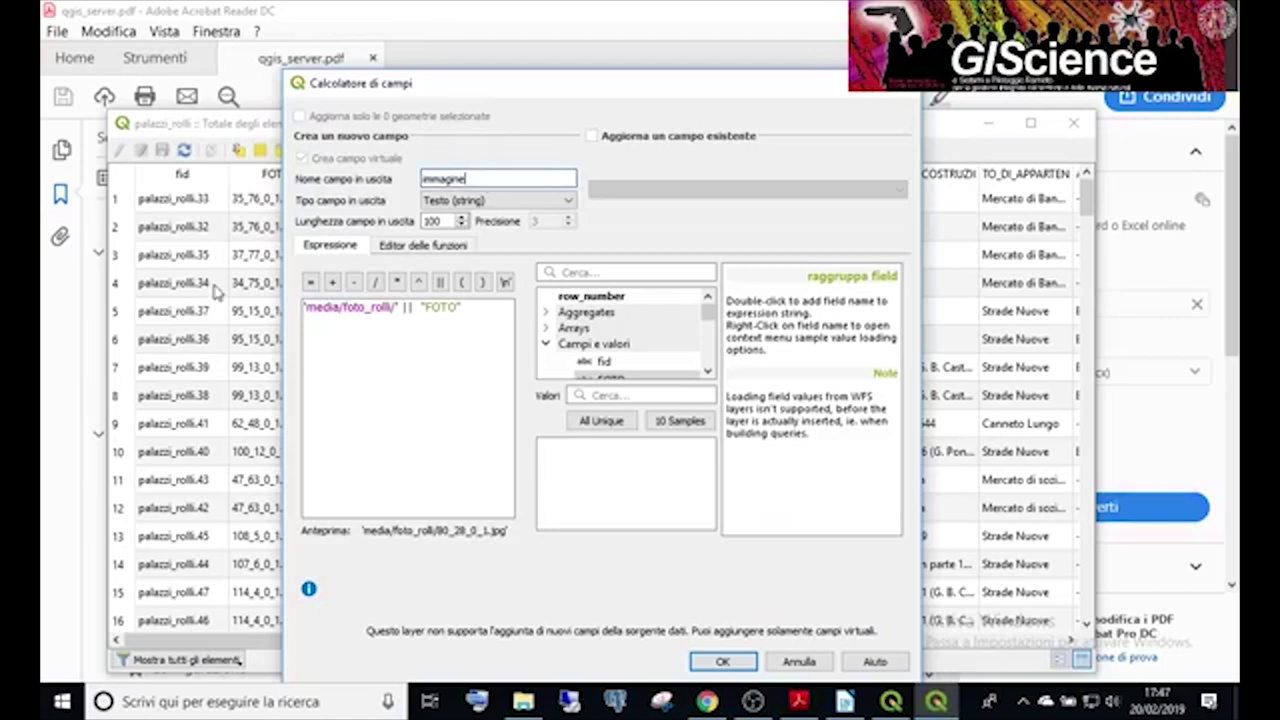
pyautogui.click(723, 662)
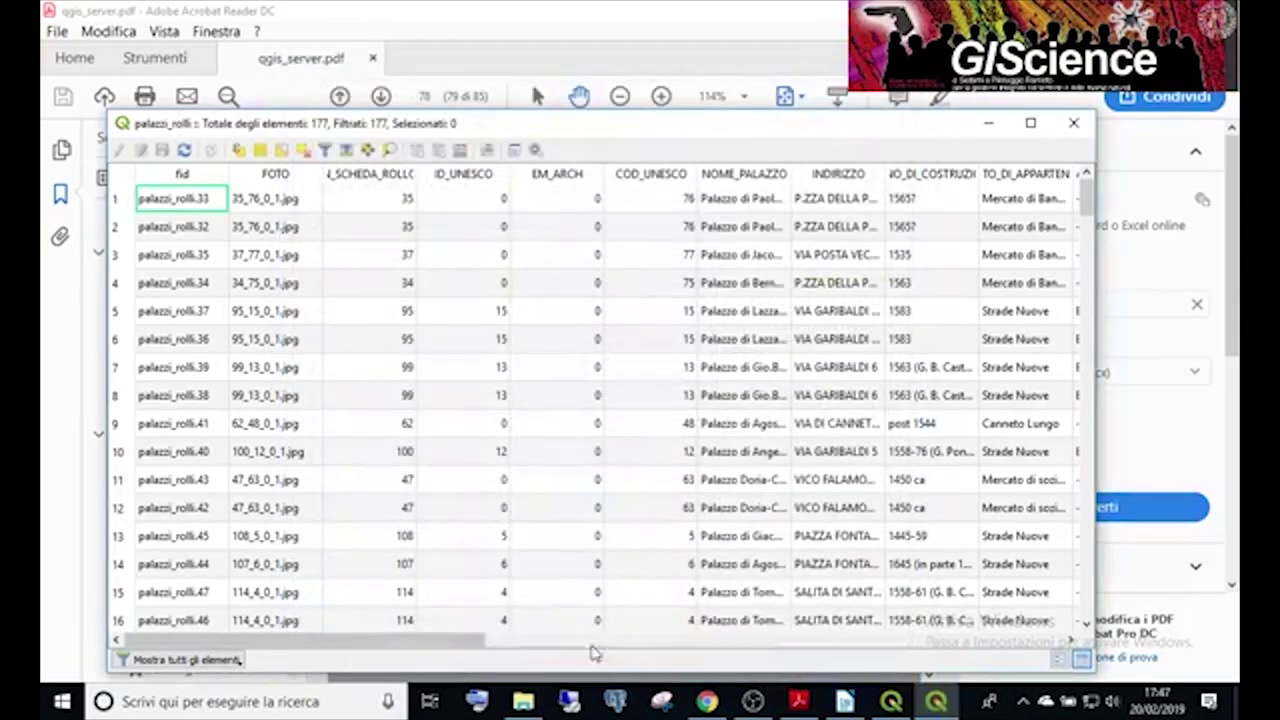
# Check the immagine column at the end of the attribute table, close the table and return to the main QGIS window.
pyautogui.moveTo(467, 641); pyautogui.dragTo(1085, 582)
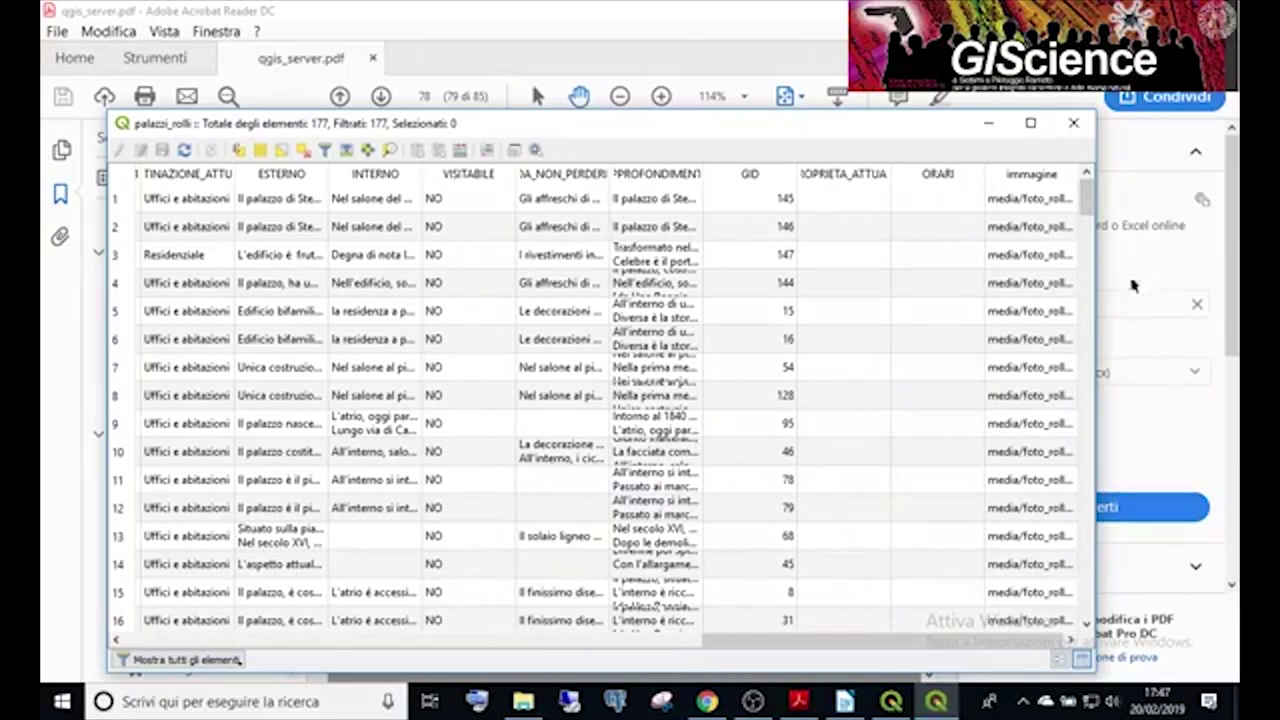
pyautogui.click(1073, 122)
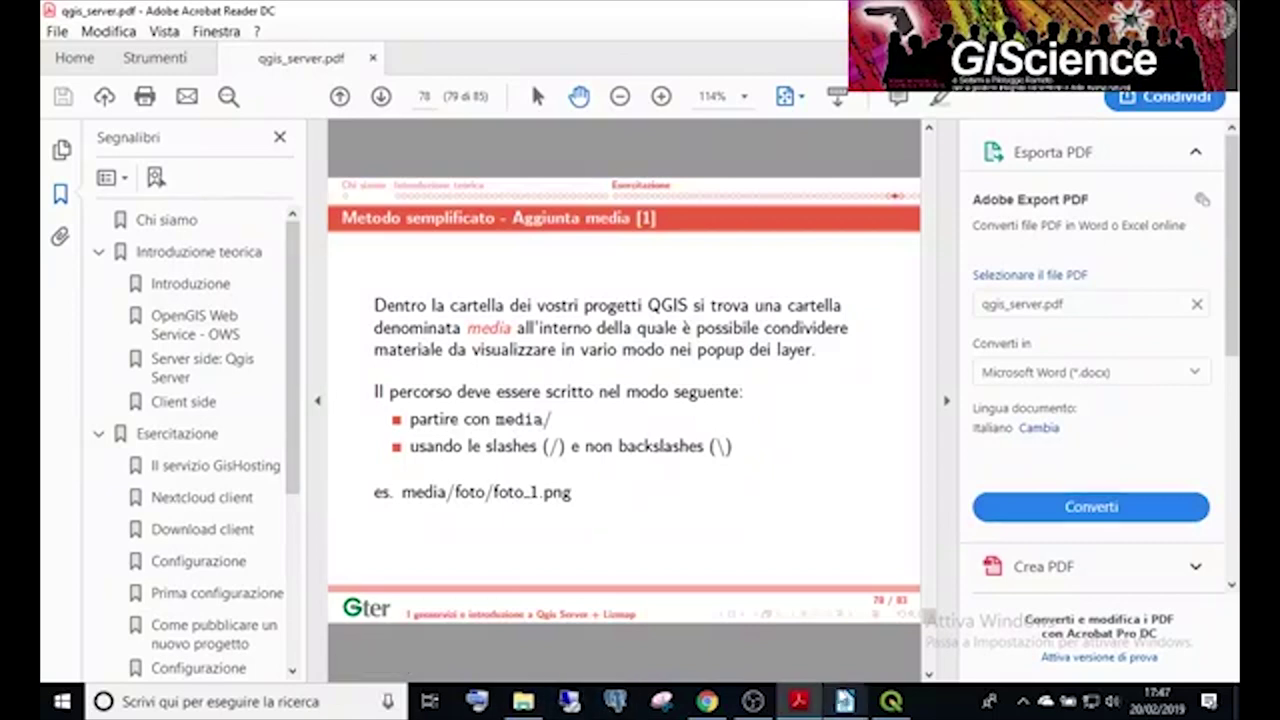
pyautogui.click(886, 704)
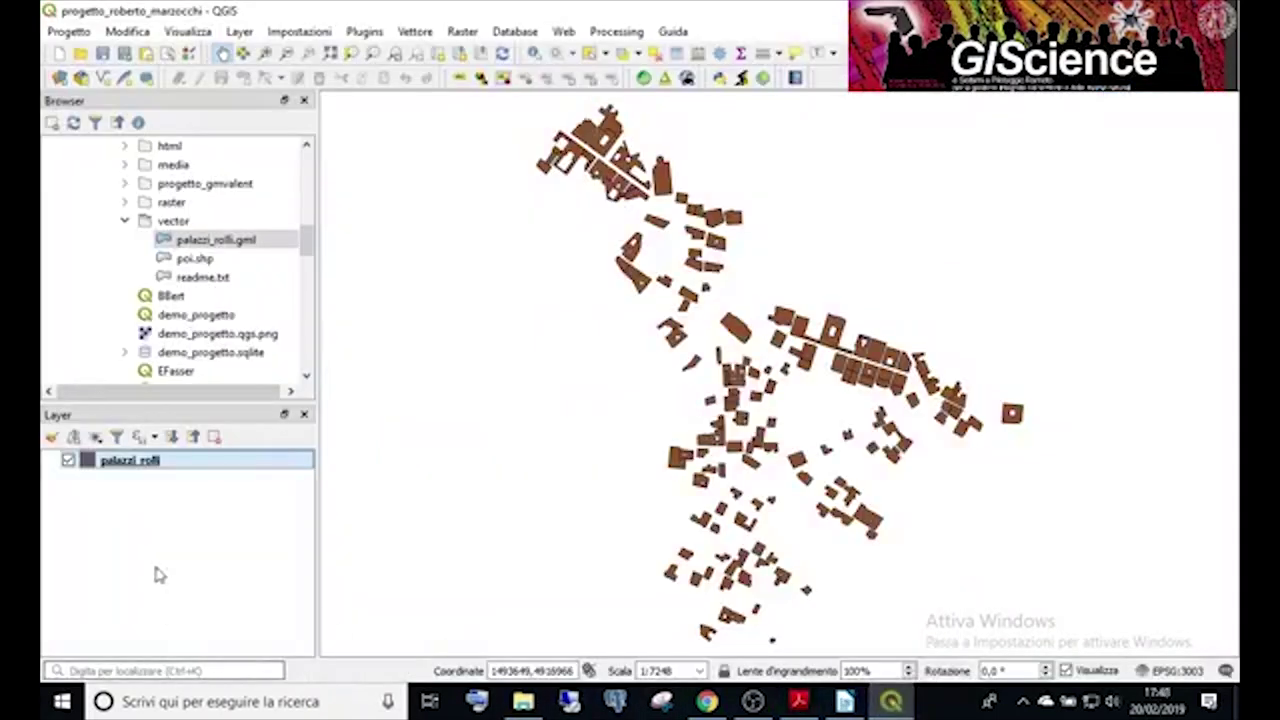
# Open the palazzi_rolli layer properties and check the immagine virtual field's expression among the source fields.
pyautogui.rightClick(96, 472)
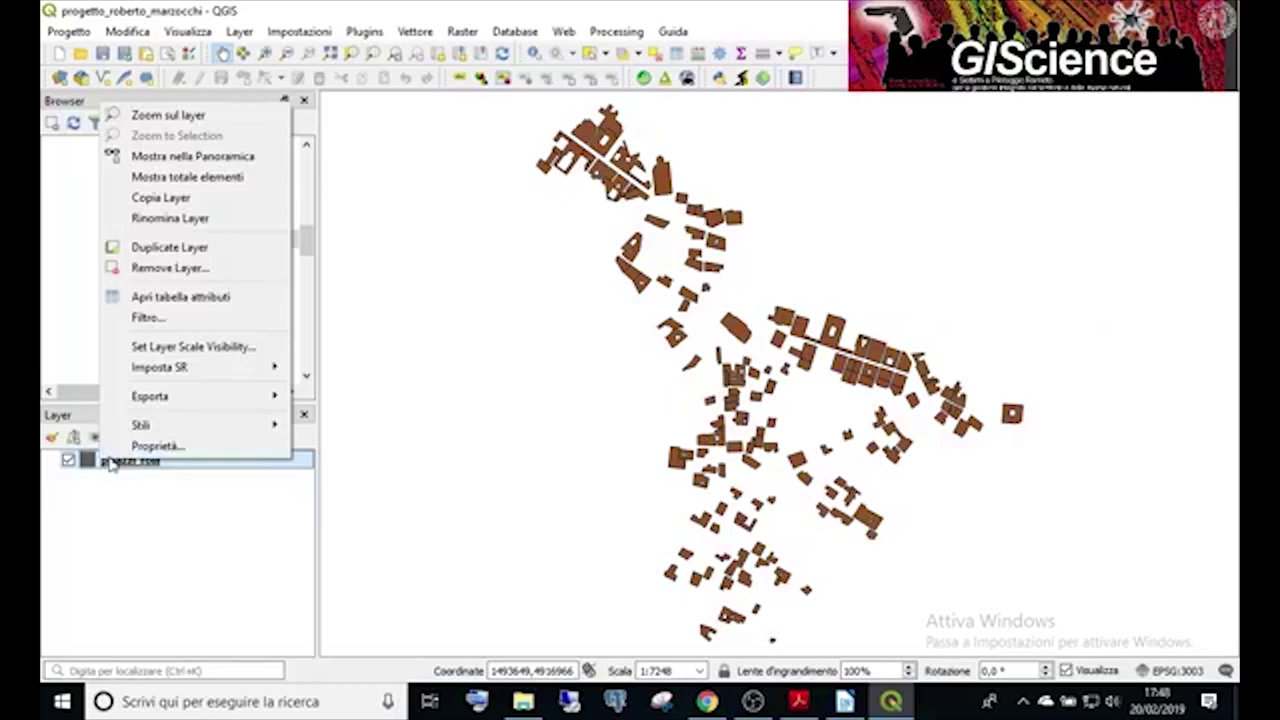
pyautogui.click(138, 448)
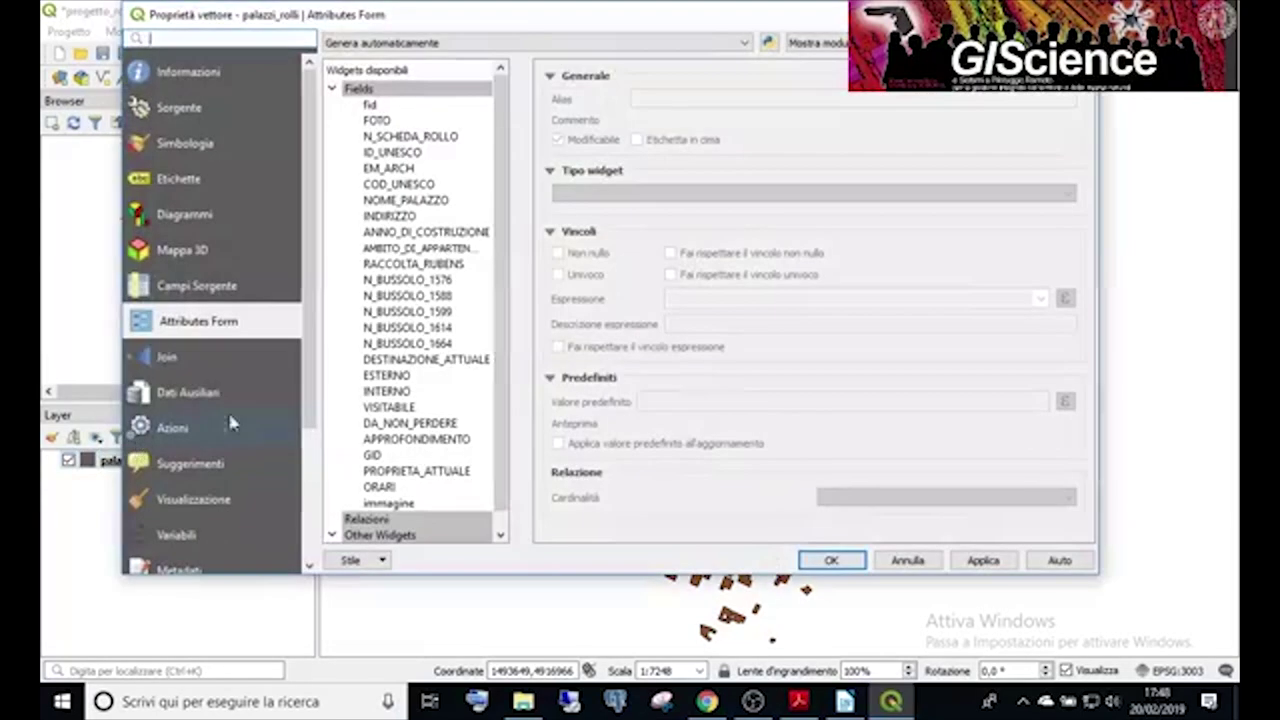
pyautogui.click(246, 291)
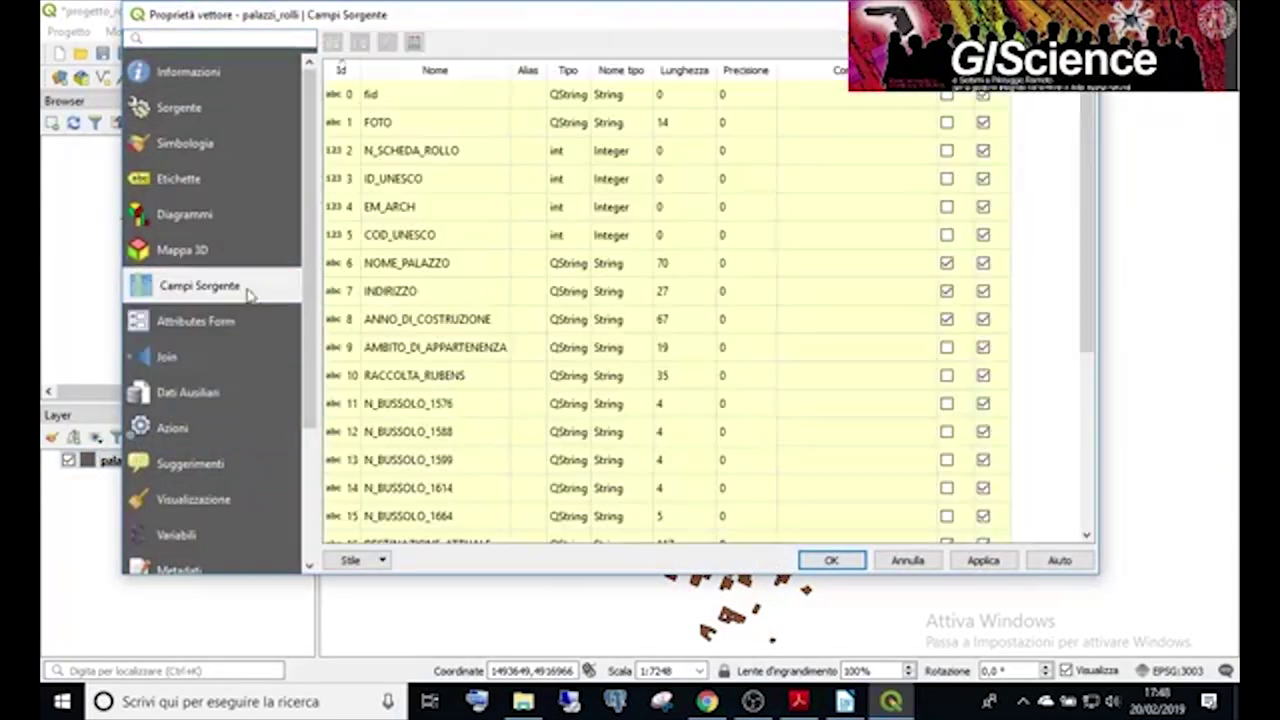
pyautogui.scroll(-2, 840, 290)
pyautogui.scroll(-2, 855, 309)
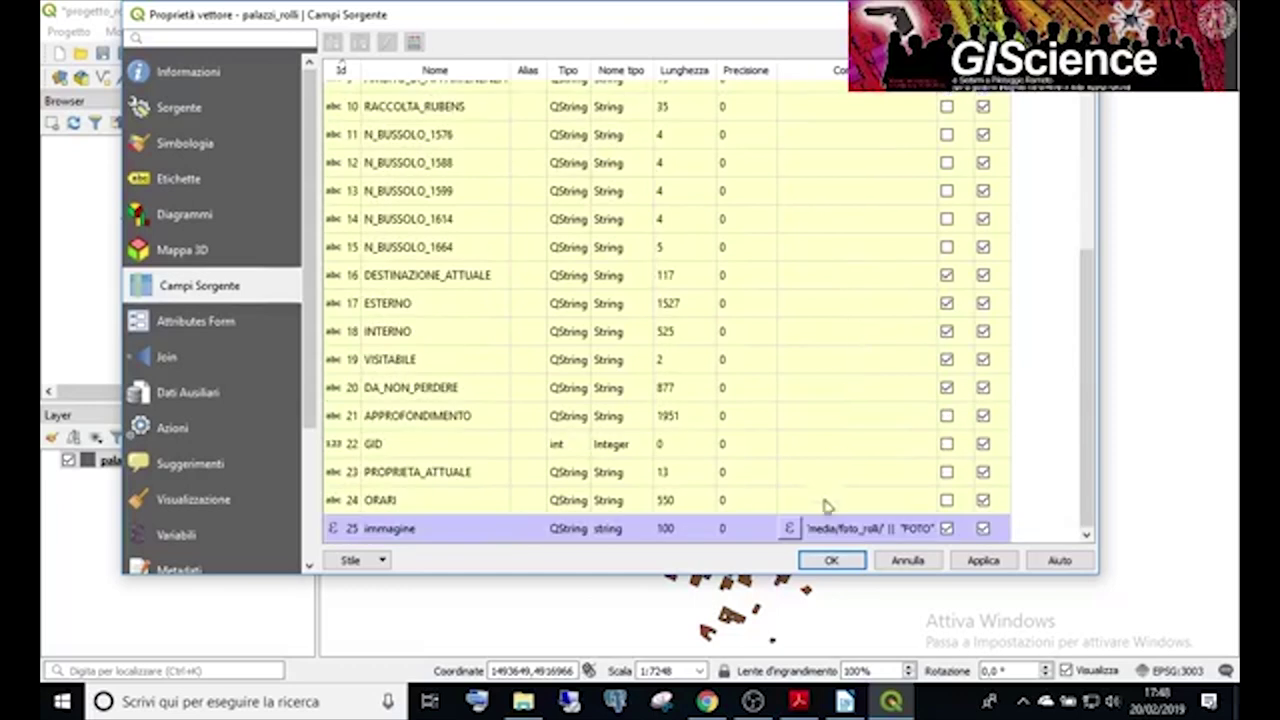
pyautogui.click(789, 529)
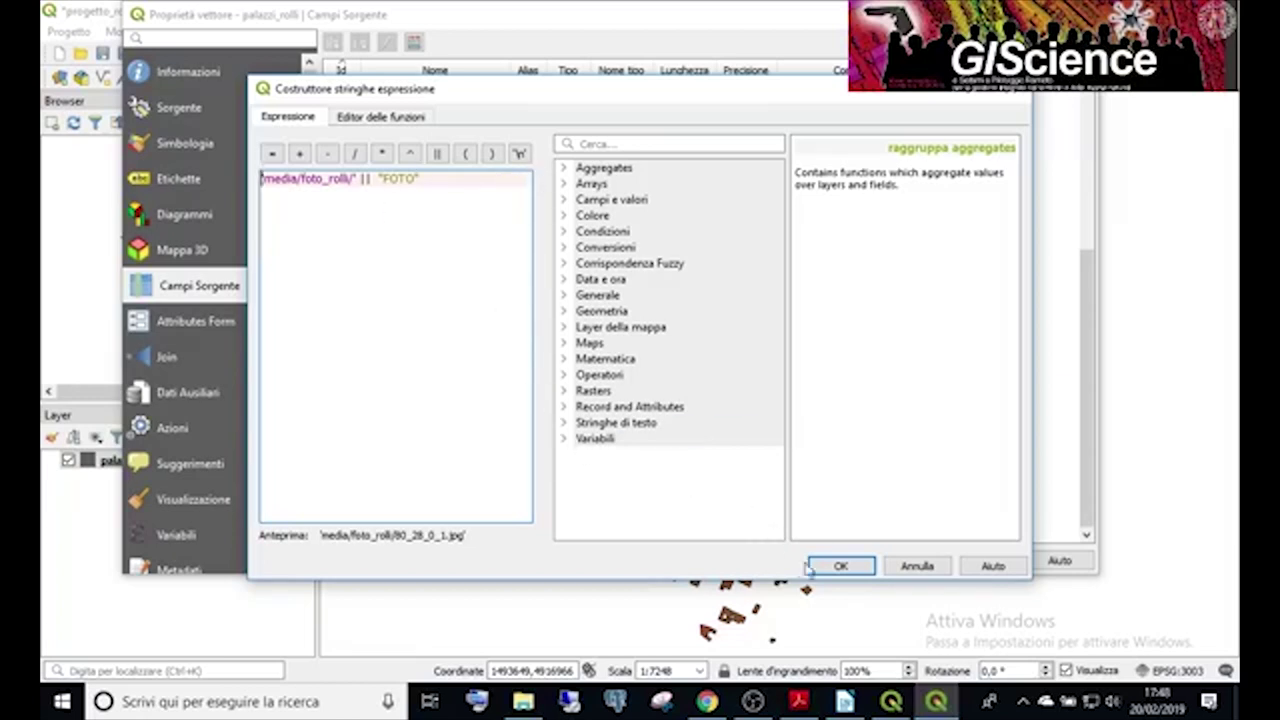
pyautogui.click(839, 567)
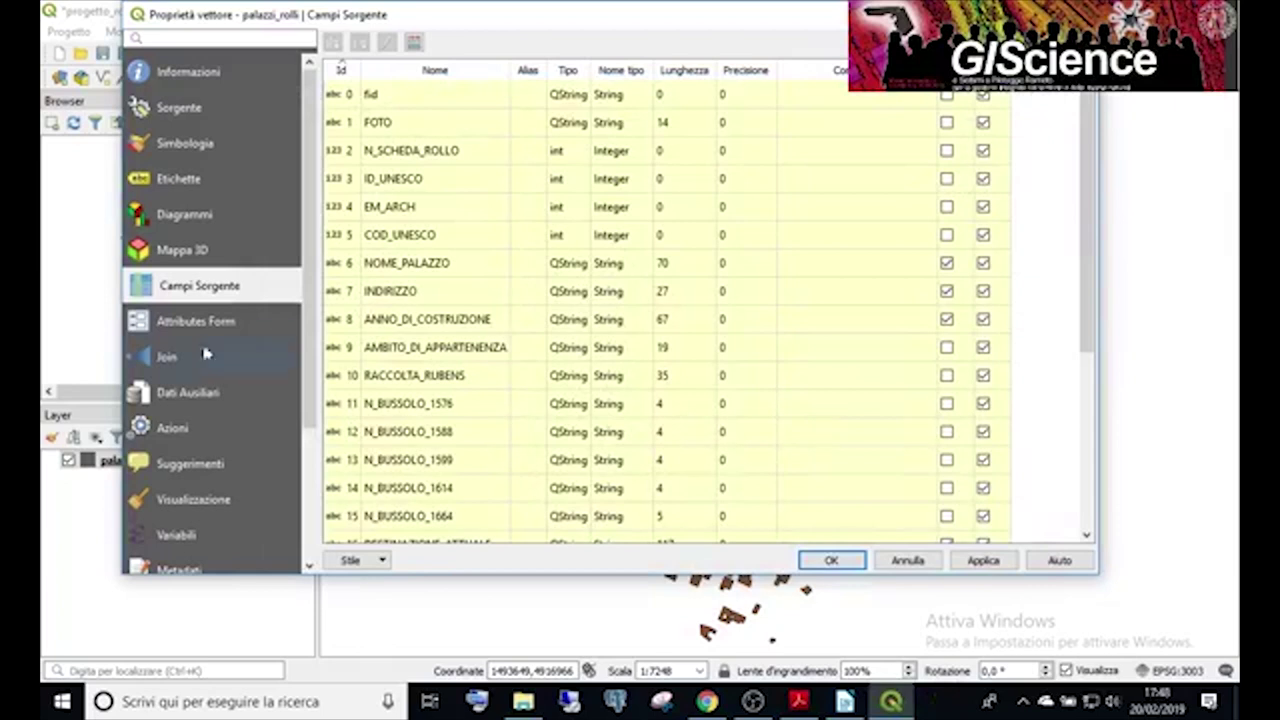
pyautogui.click(152, 330)
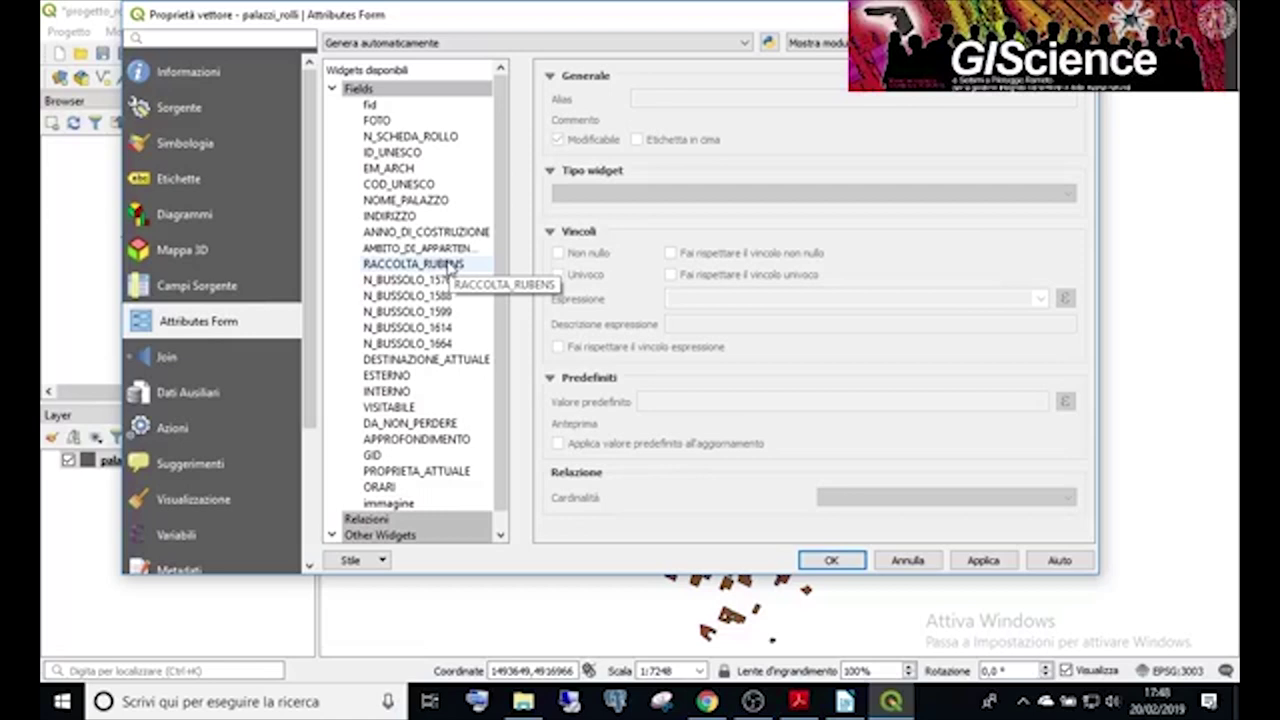
pyautogui.click(218, 287)
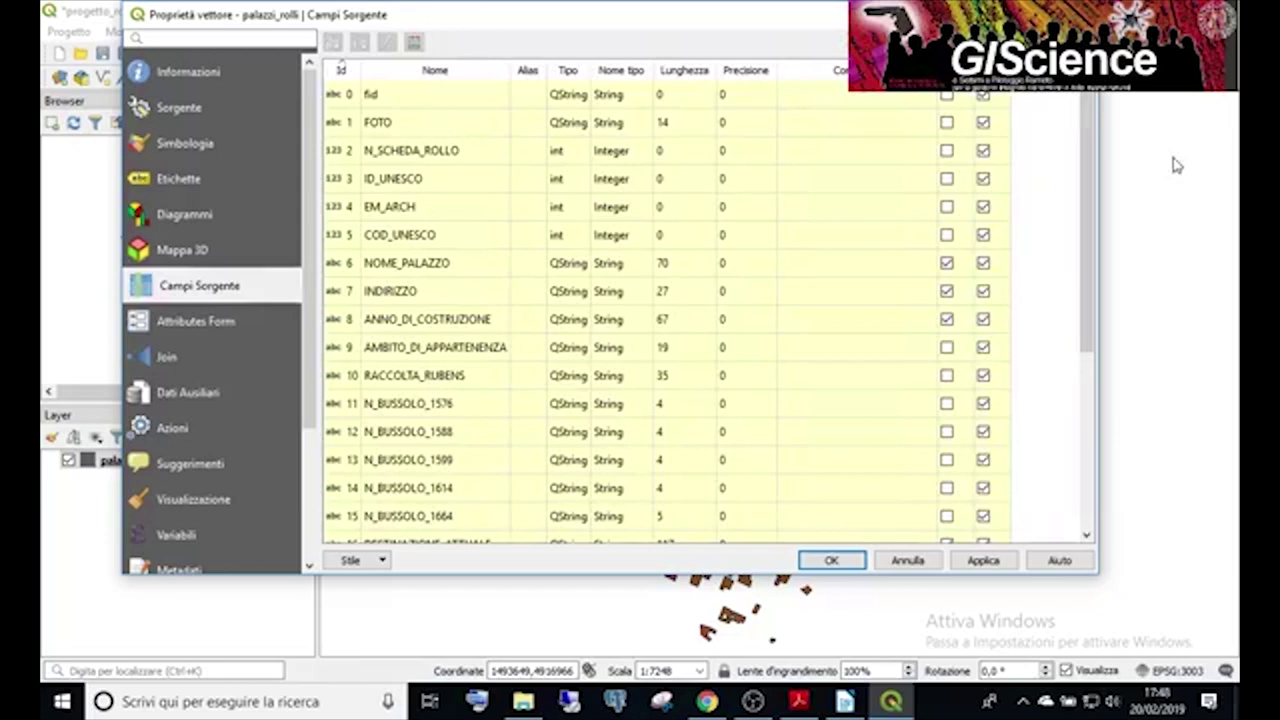
pyautogui.moveTo(1098, 229); pyautogui.dragTo(1104, 495)
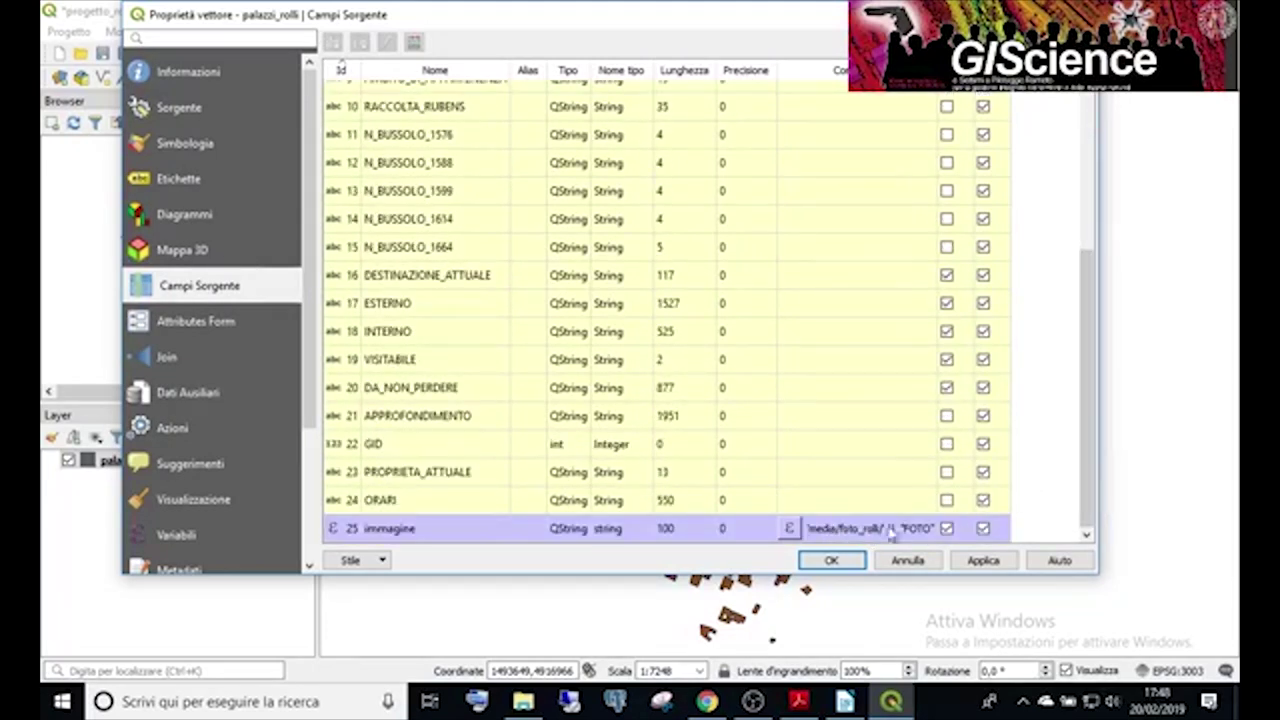
# Set the widget type of the immagine field to Allegato in the layer's attributes form.
pyautogui.click(180, 335)
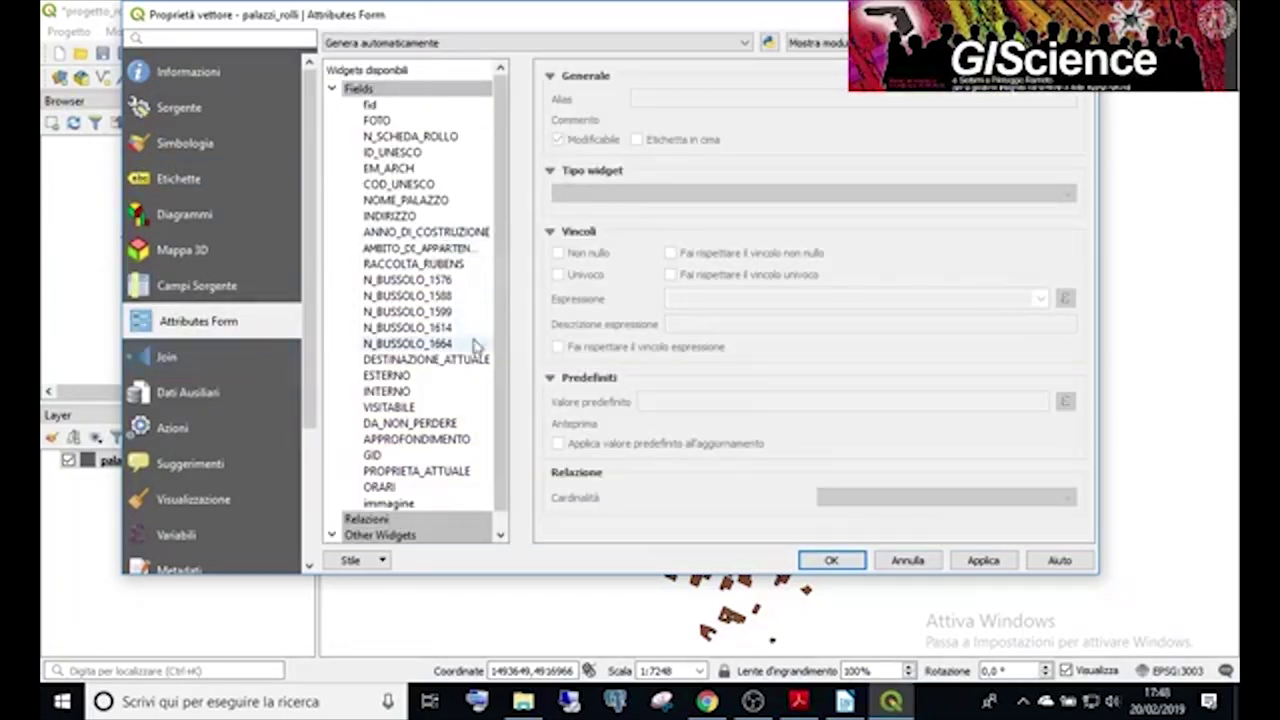
pyautogui.click(399, 505)
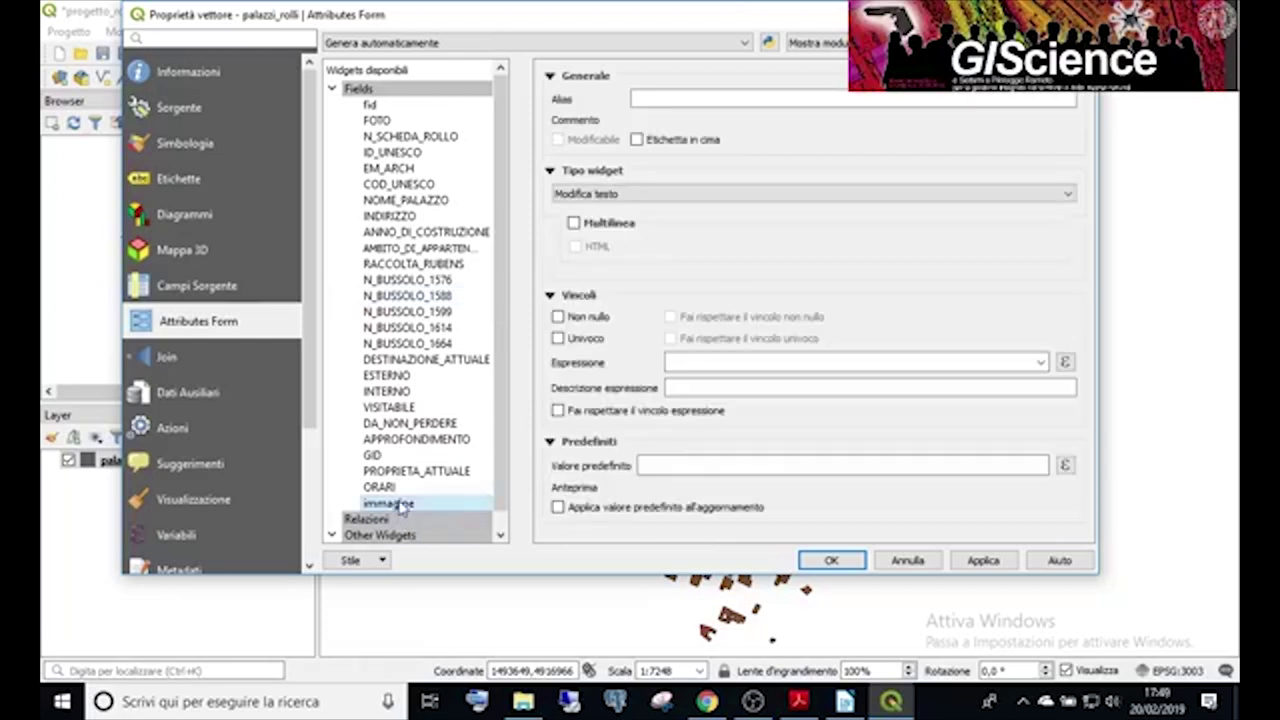
pyautogui.click(662, 196)
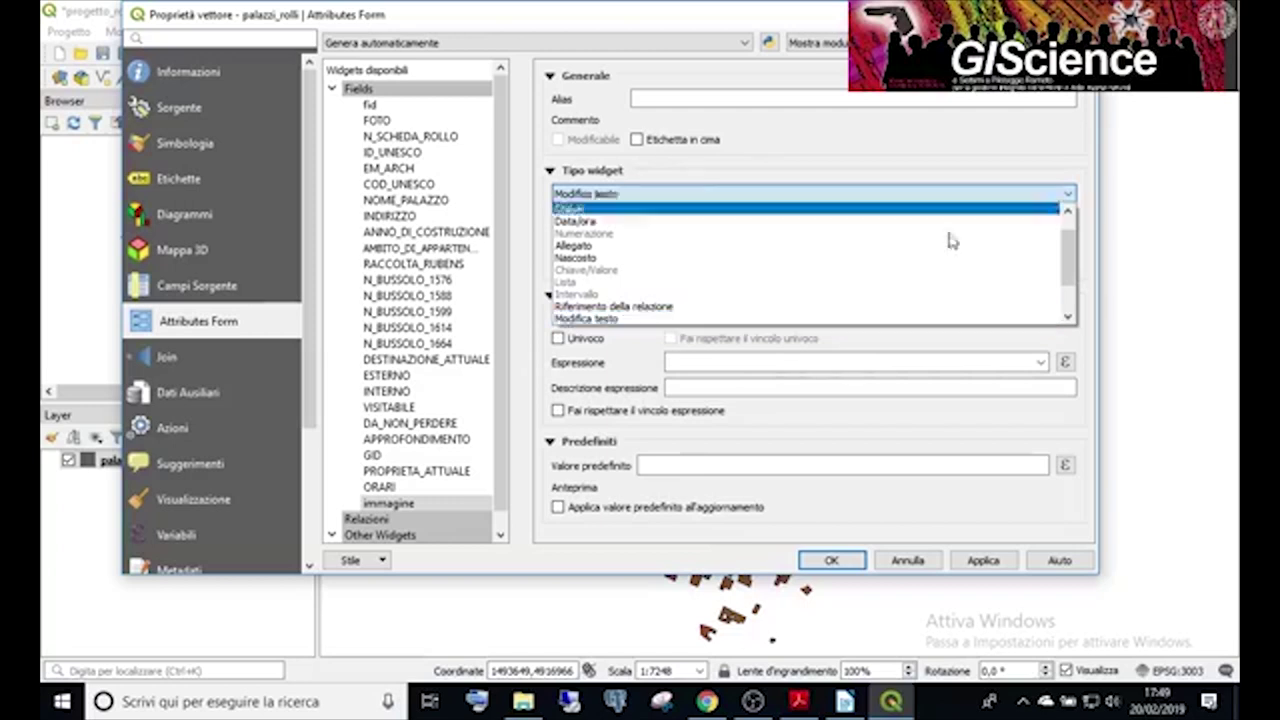
pyautogui.moveTo(1075, 258); pyautogui.dragTo(1076, 296)
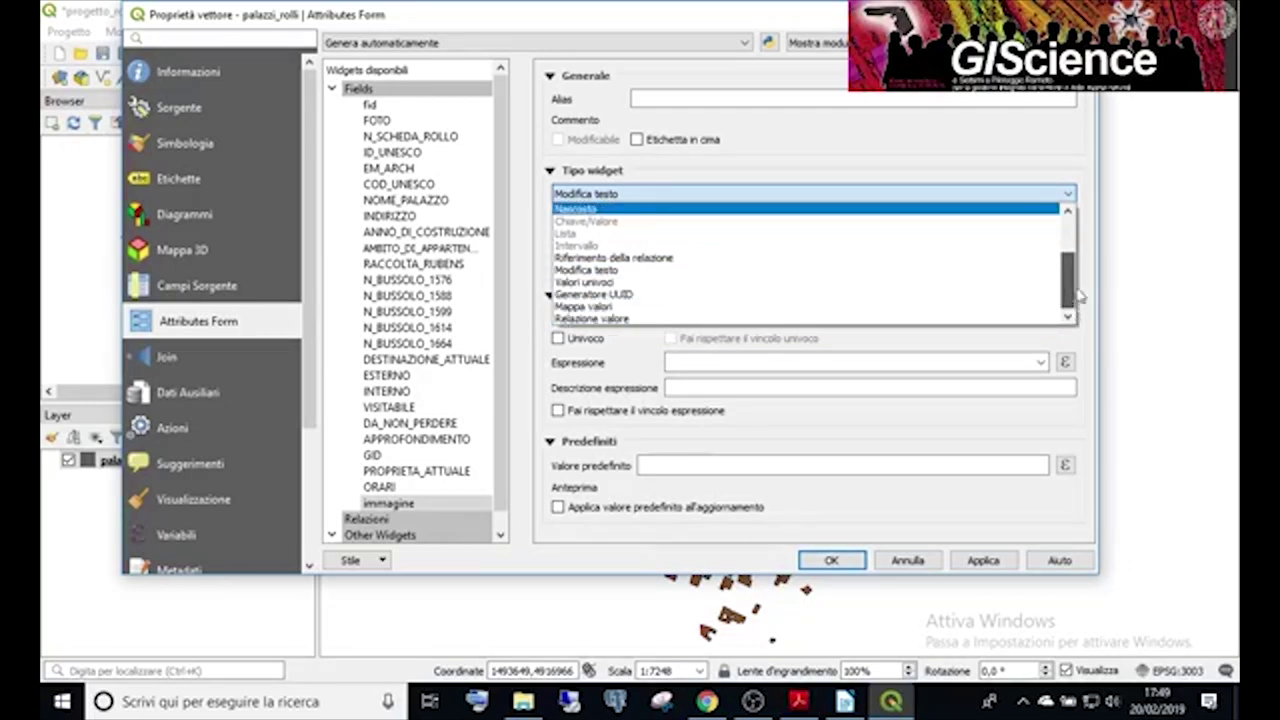
pyautogui.scroll(2, 1076, 290)
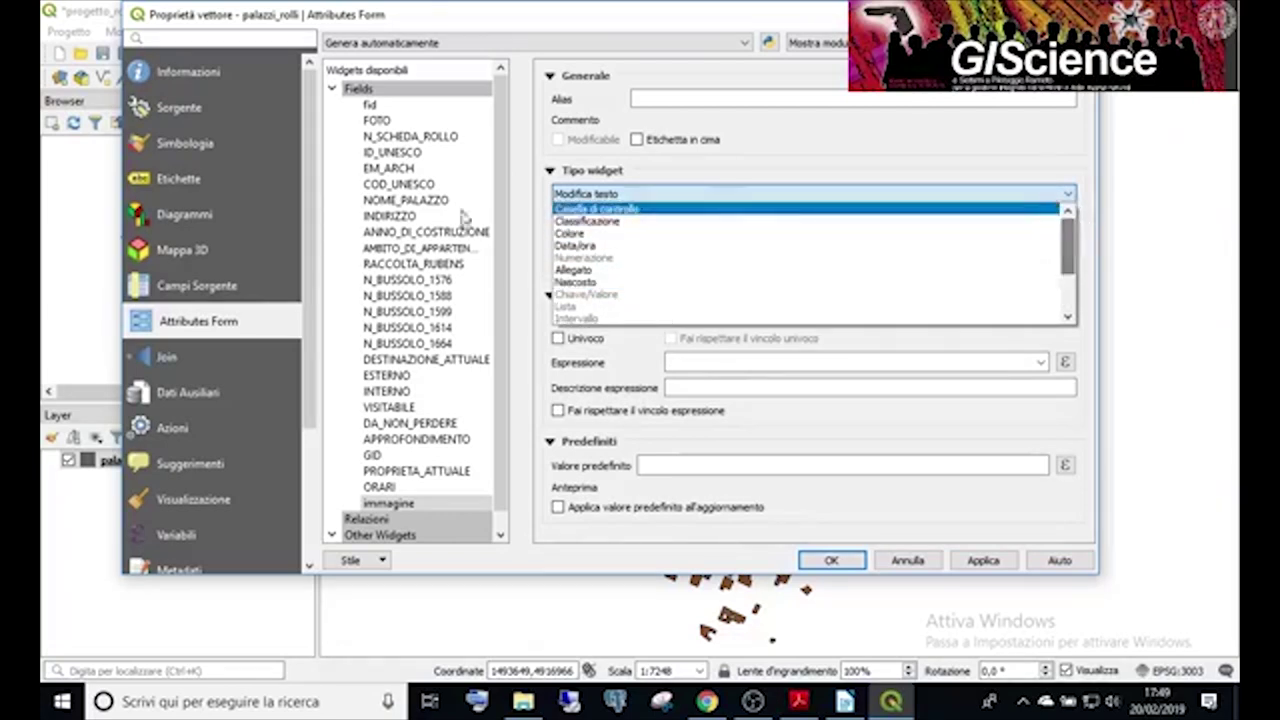
pyautogui.click(588, 270)
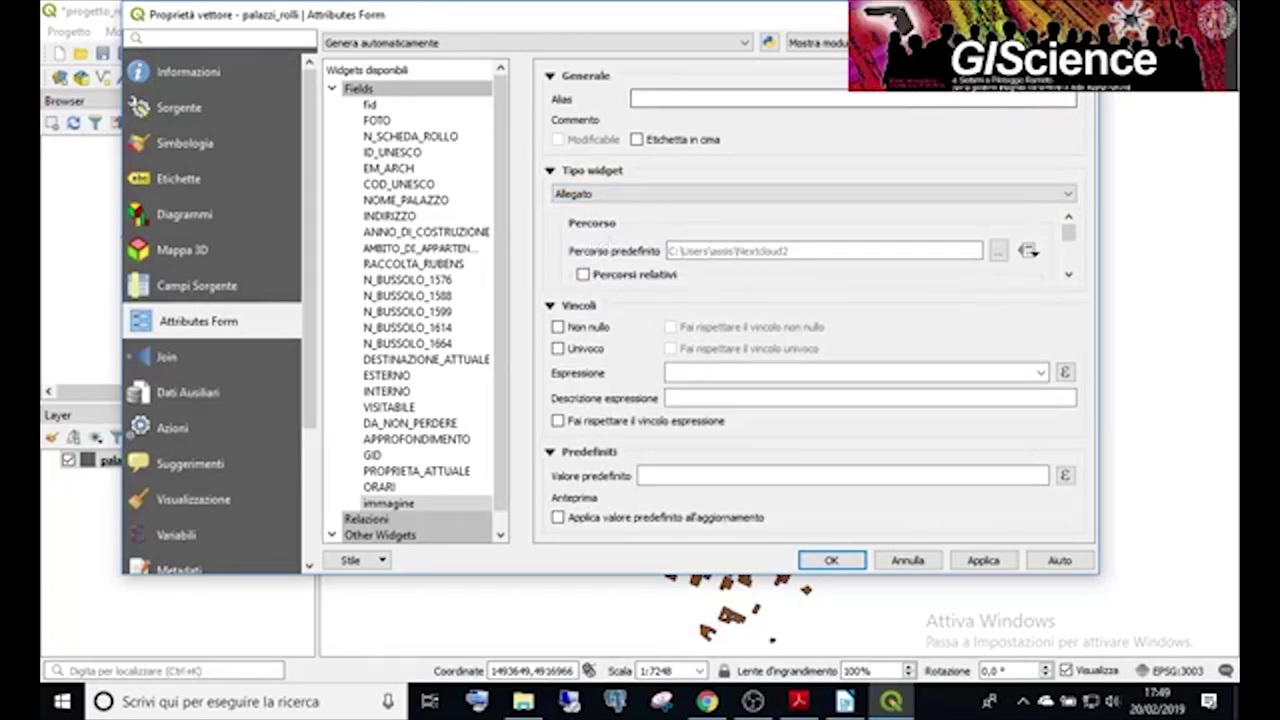
pyautogui.click(1072, 195)
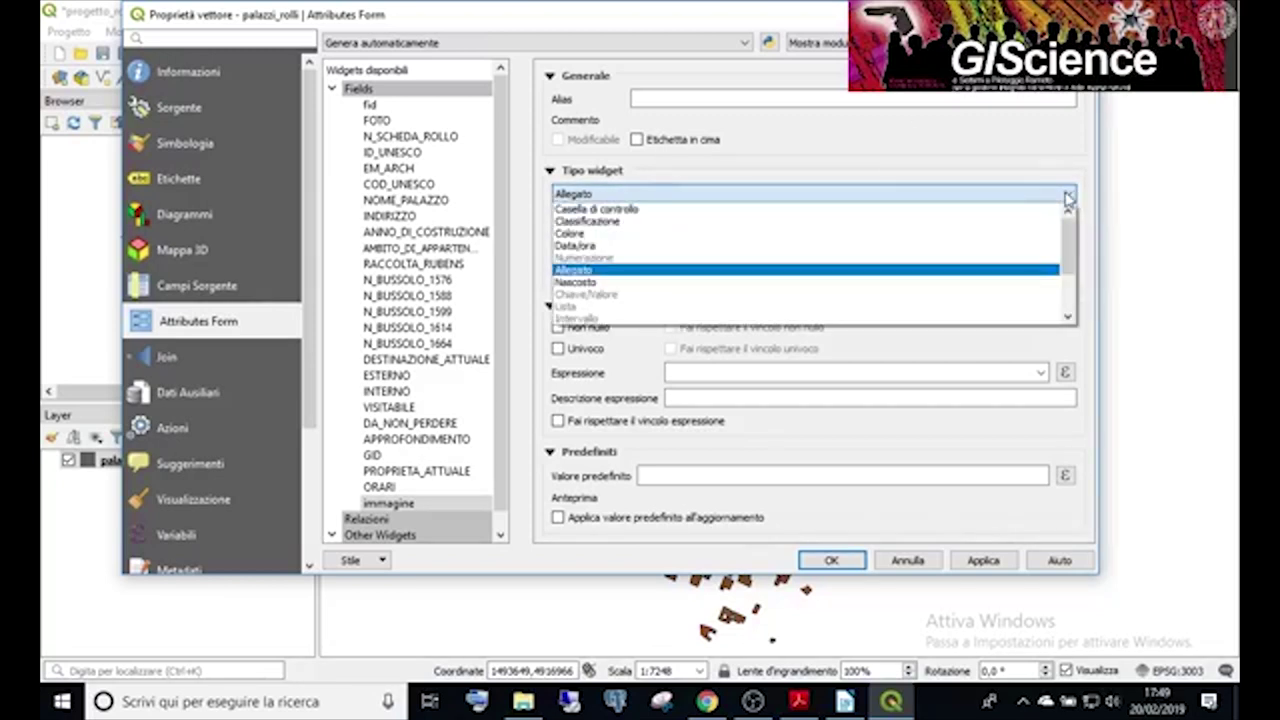
pyautogui.rightClick(1063, 243)
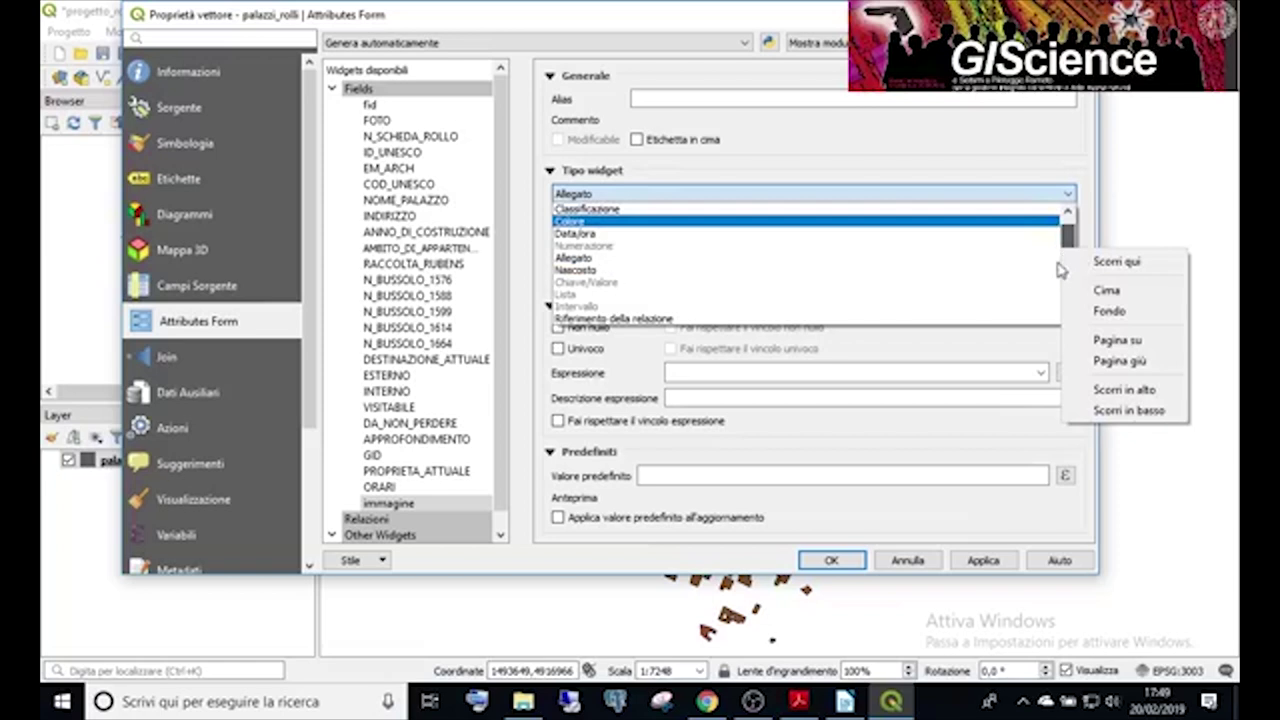
pyautogui.moveTo(1067, 245); pyautogui.dragTo(1065, 308)
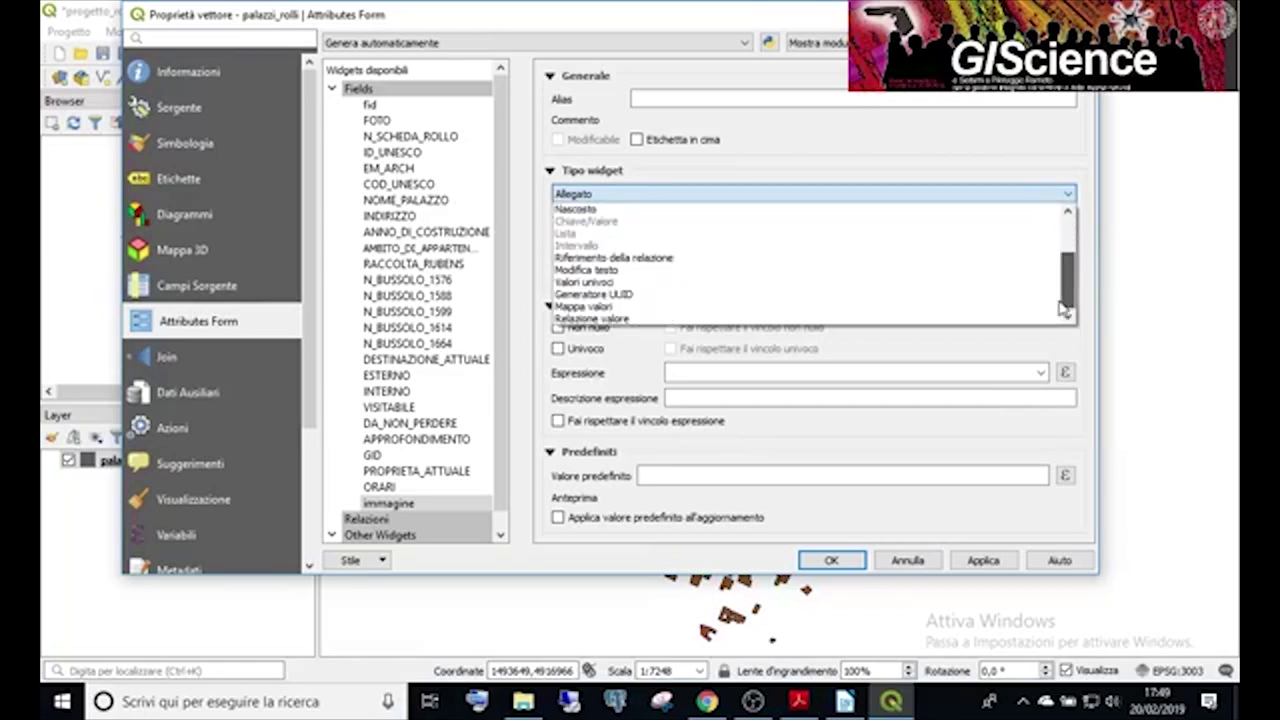
pyautogui.scroll(1, 1060, 277)
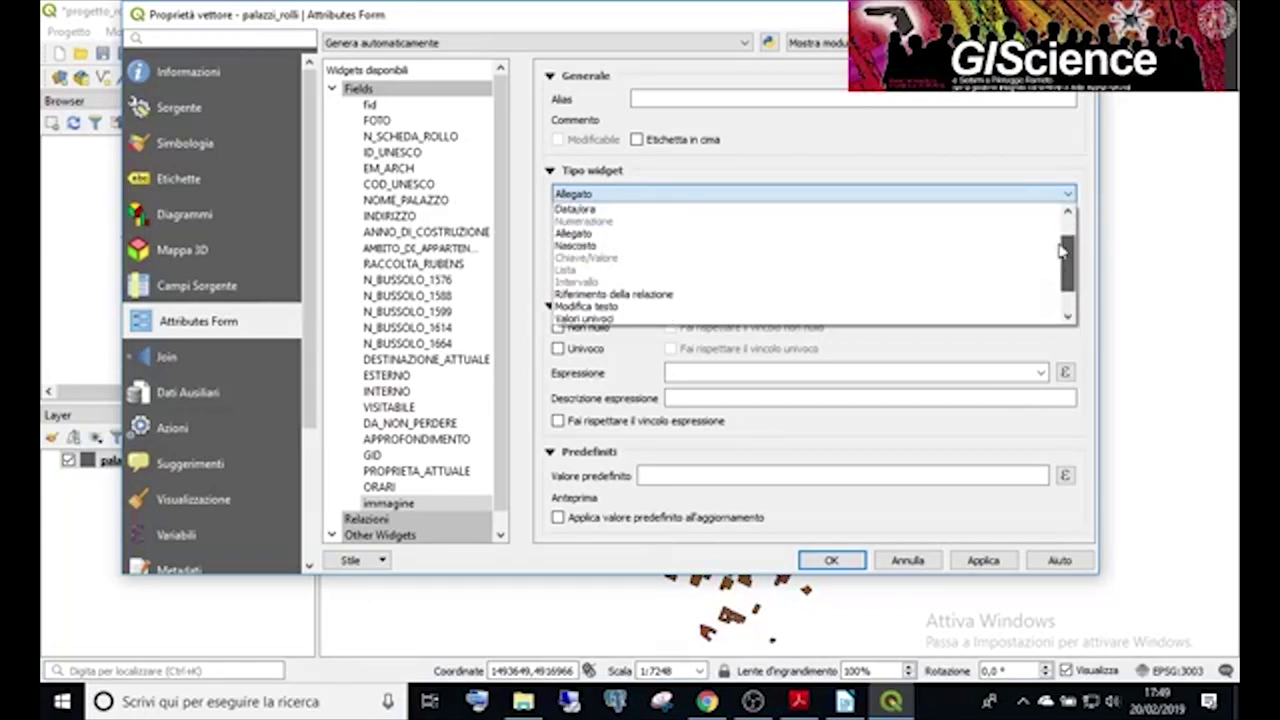
pyautogui.click(697, 236)
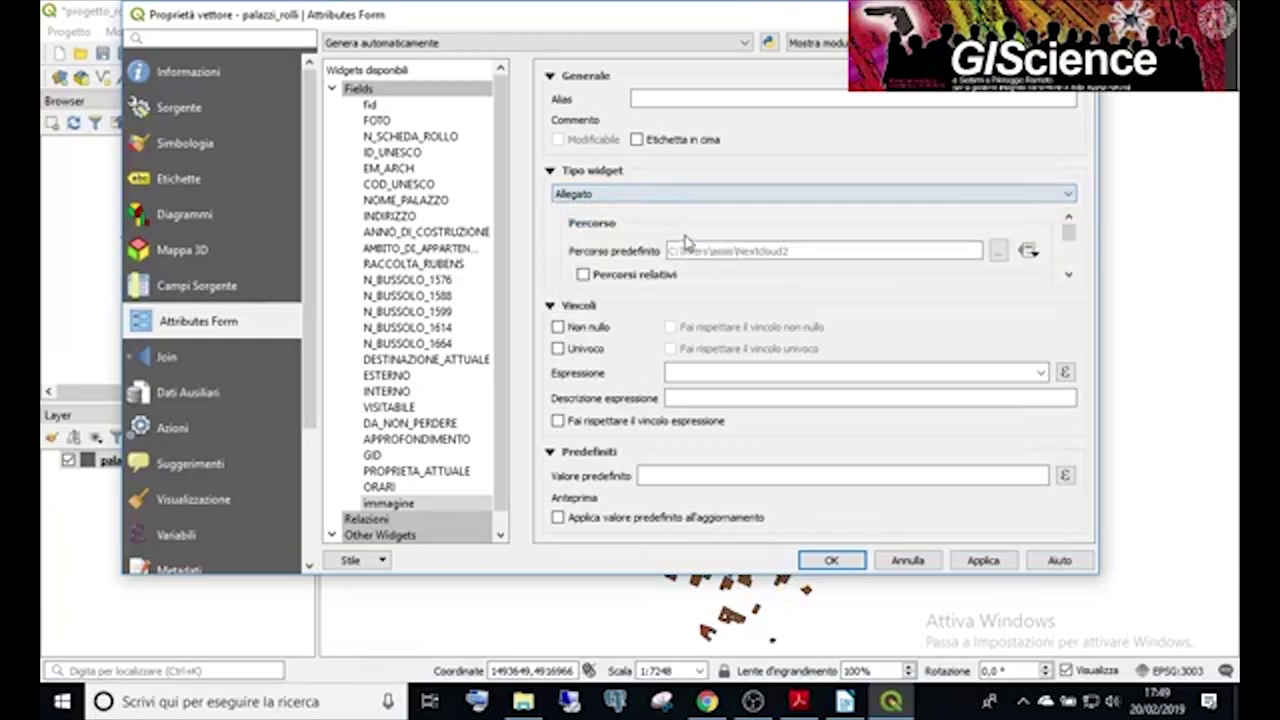
# Enable Percorsi relativi for the immagine attachment and set its integrated document viewer type to Immagine.
pyautogui.click(630, 276)
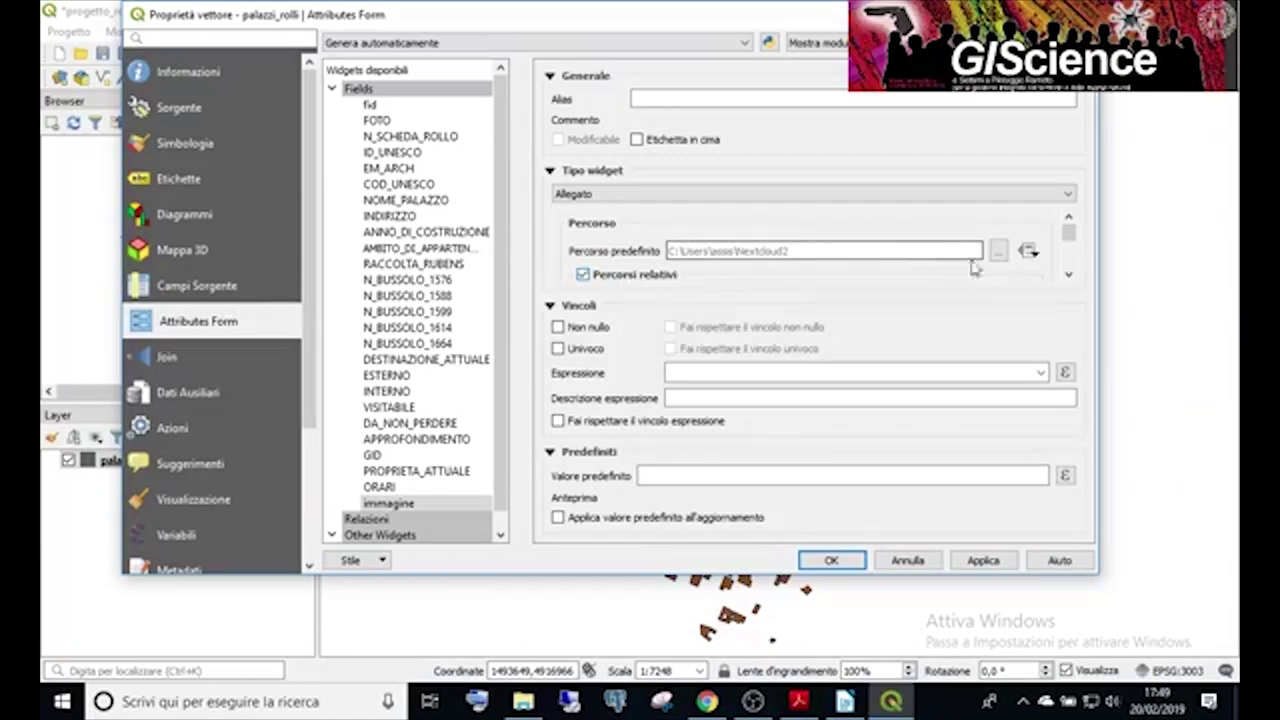
pyautogui.scroll(-3, 1066, 250)
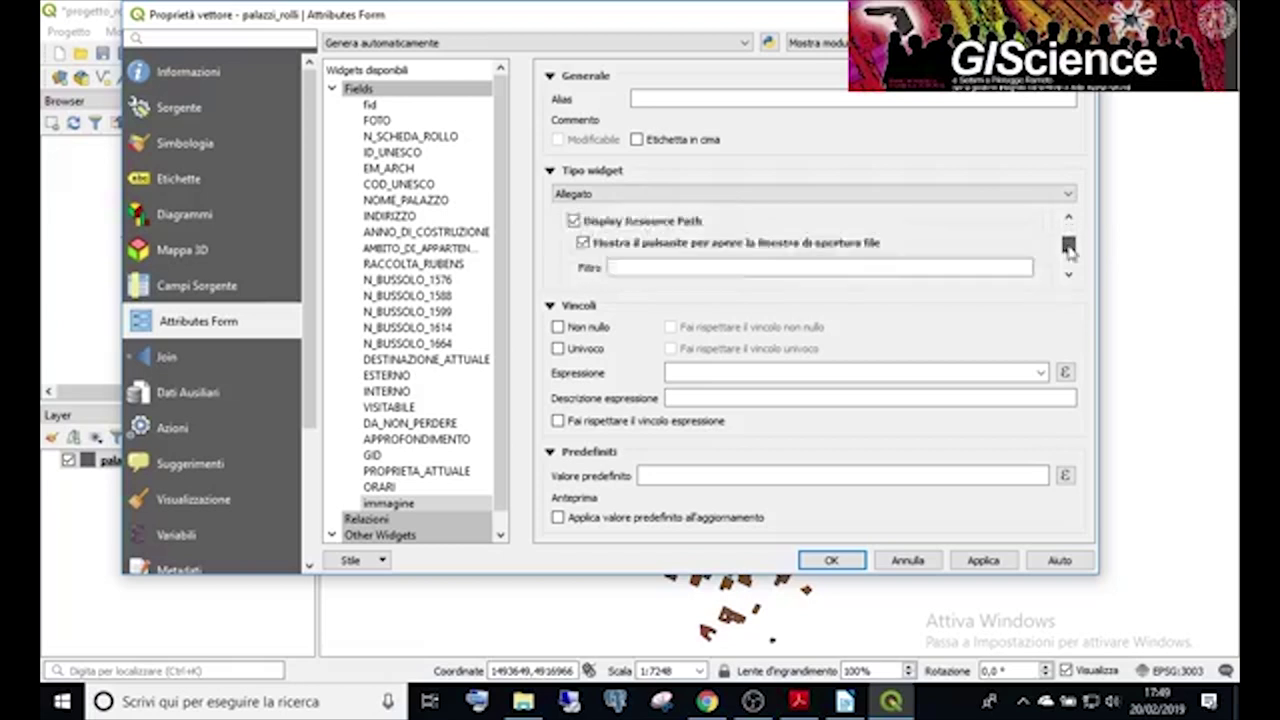
pyautogui.scroll(1, 1069, 251)
pyautogui.scroll(-4, 1069, 248)
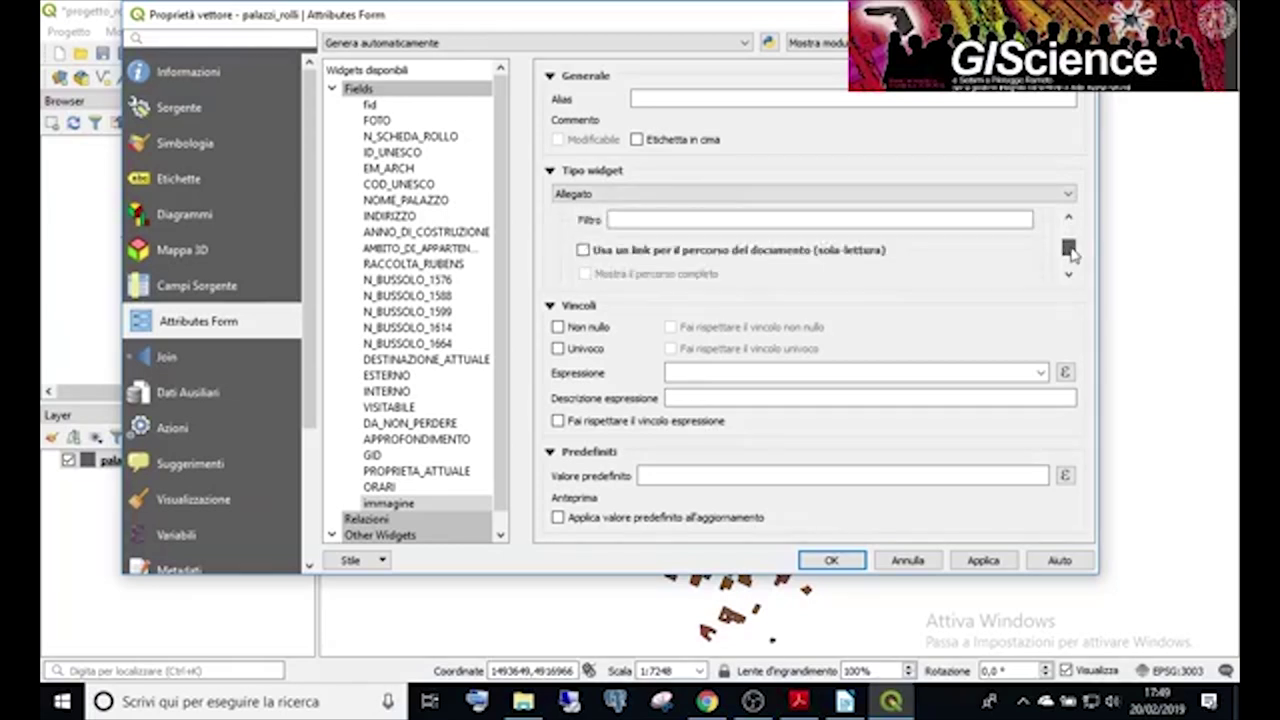
pyautogui.scroll(2, 1075, 252)
pyautogui.scroll(2, 1077, 254)
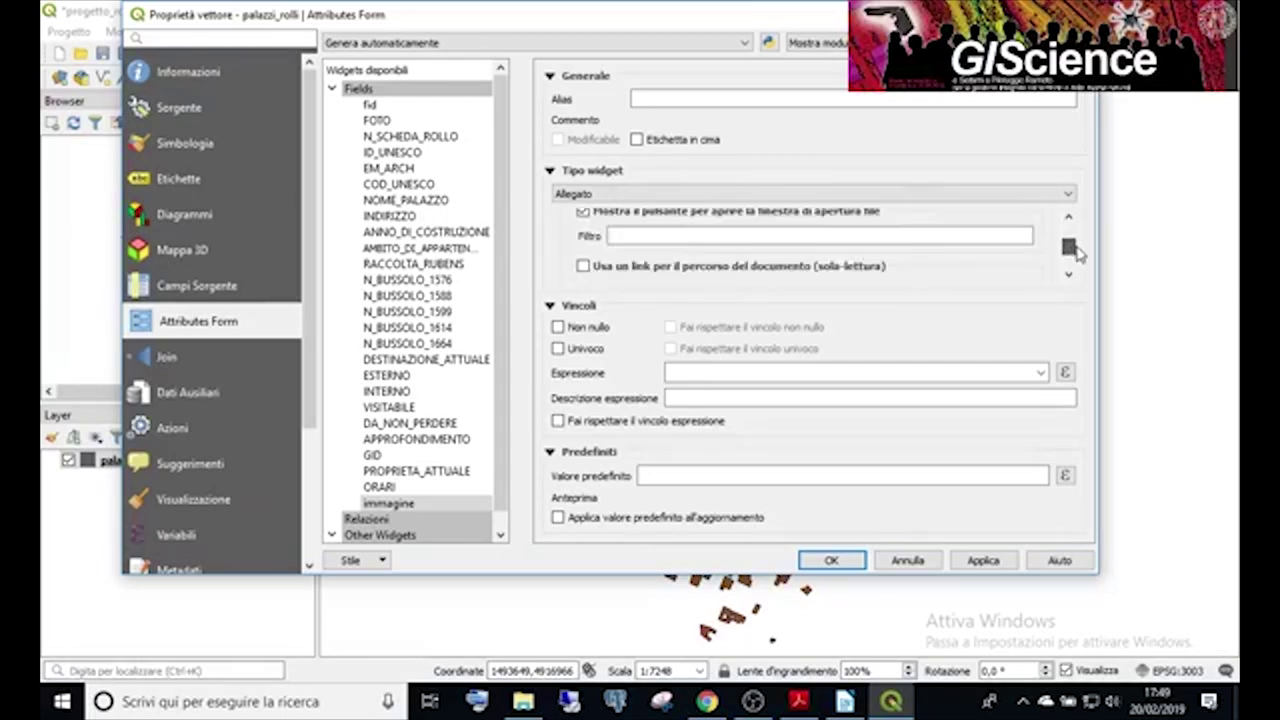
pyautogui.scroll(-3, 1077, 248)
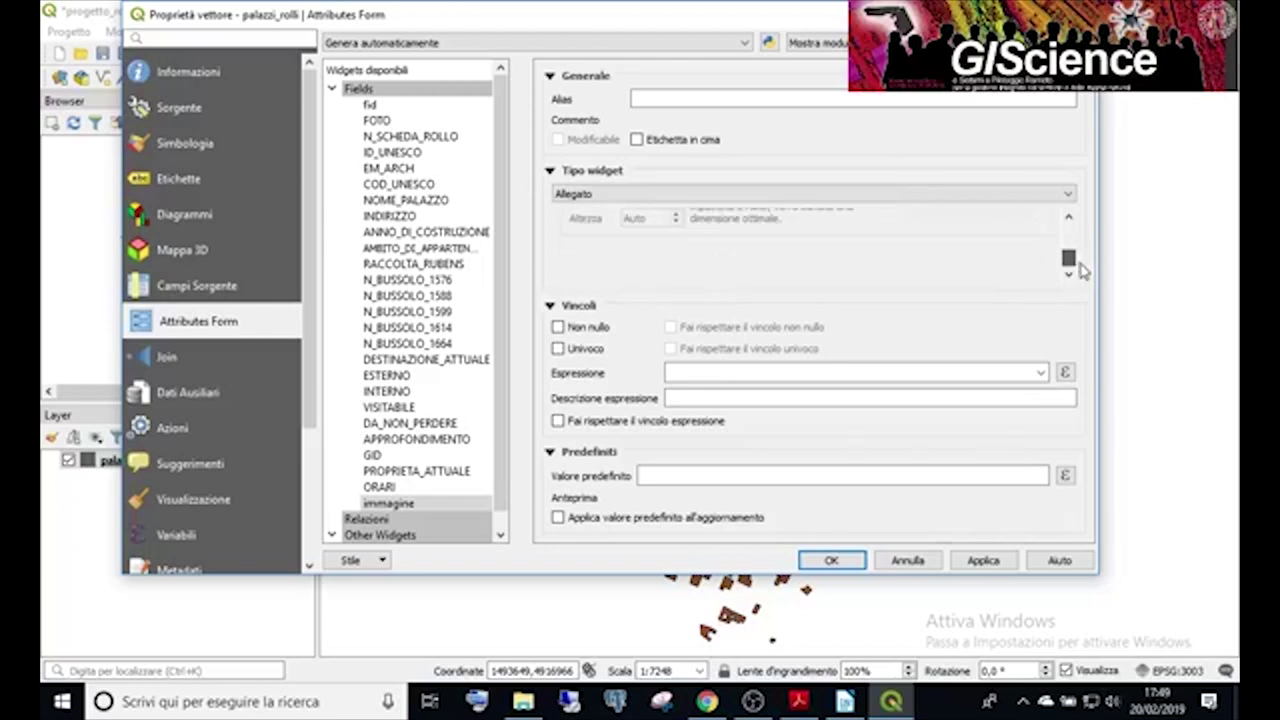
pyautogui.scroll(2, 1077, 262)
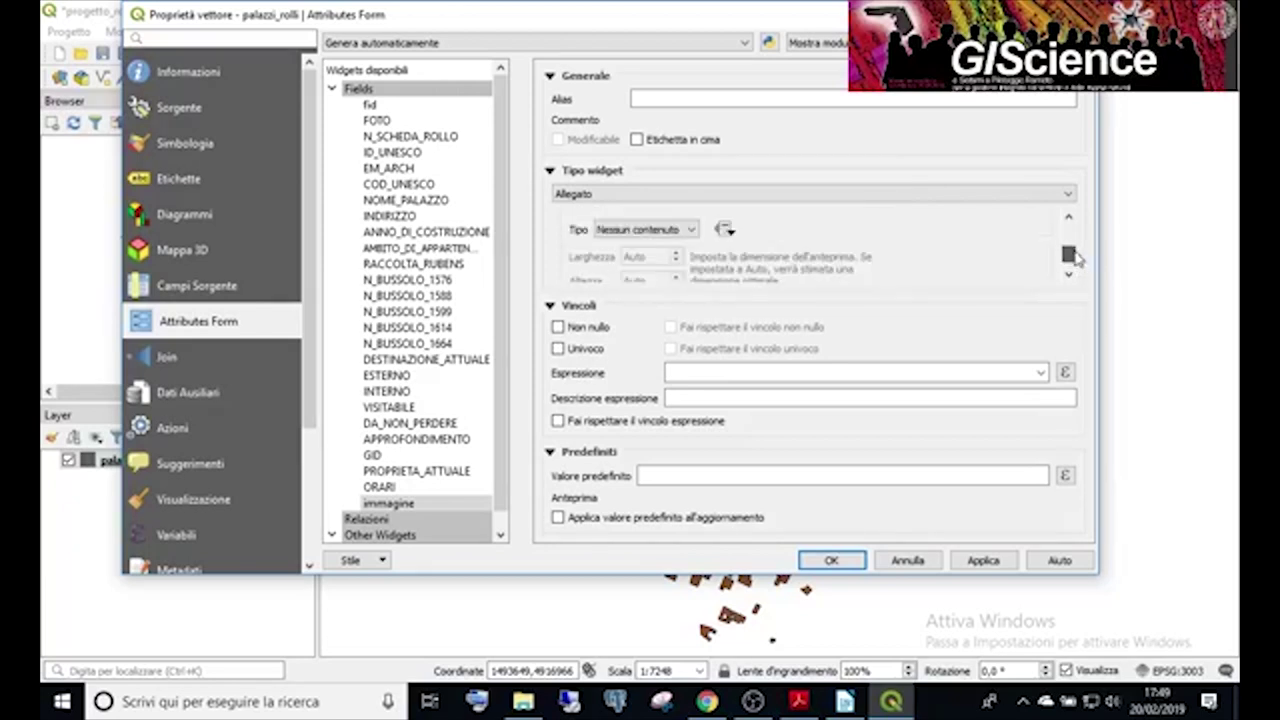
pyautogui.click(676, 232)
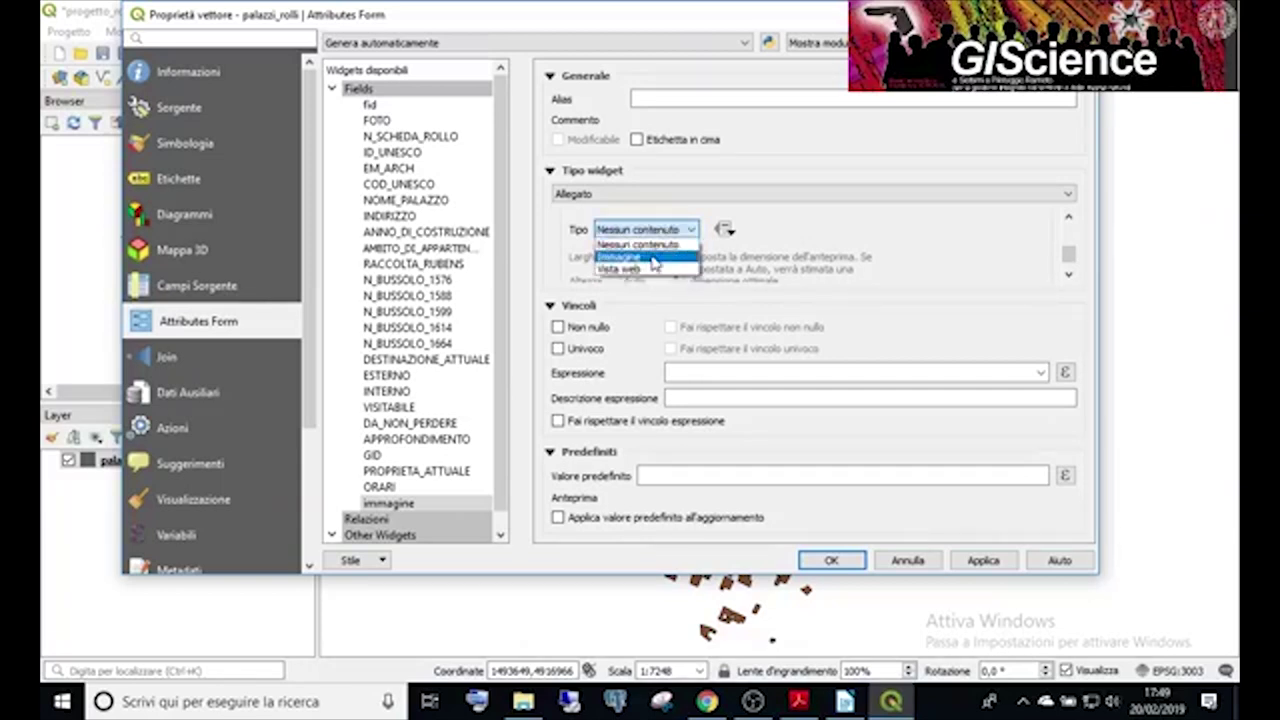
pyautogui.click(653, 258)
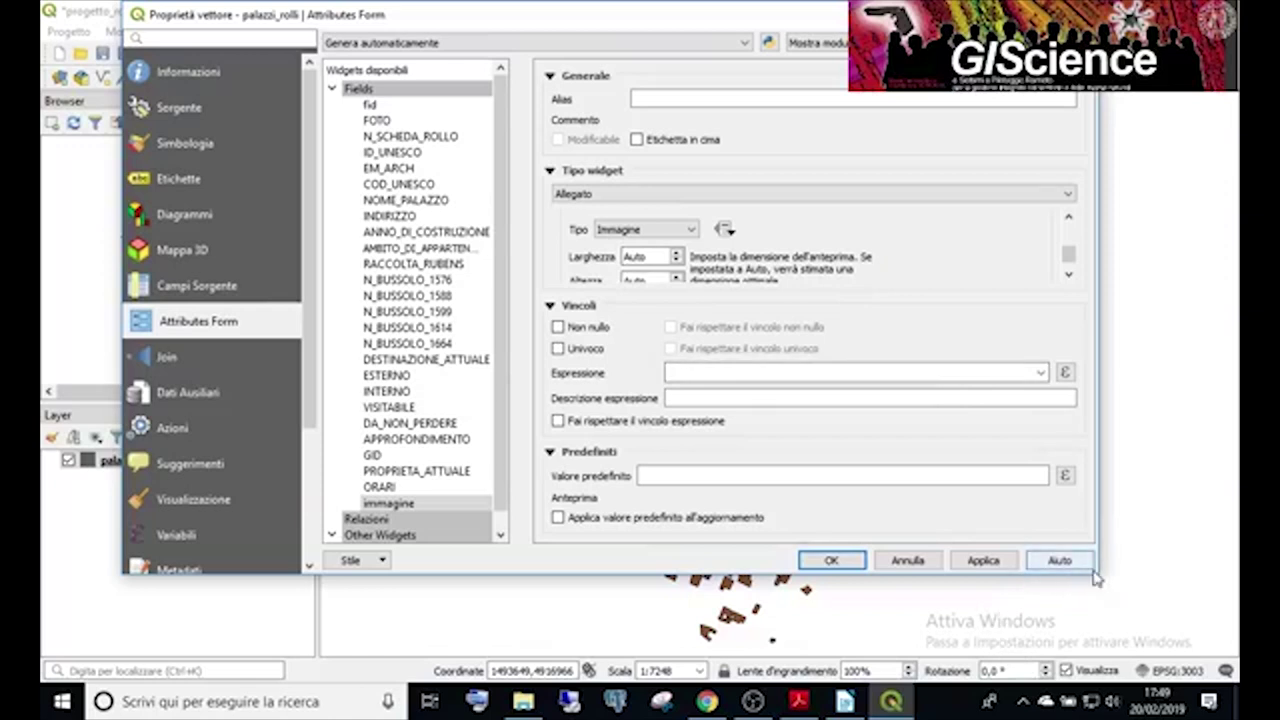
# Review the attachment's relative path and document viewer options in an enlarged dialog, and apply the layer properties.
pyautogui.moveTo(1097, 574); pyautogui.dragTo(1163, 628)
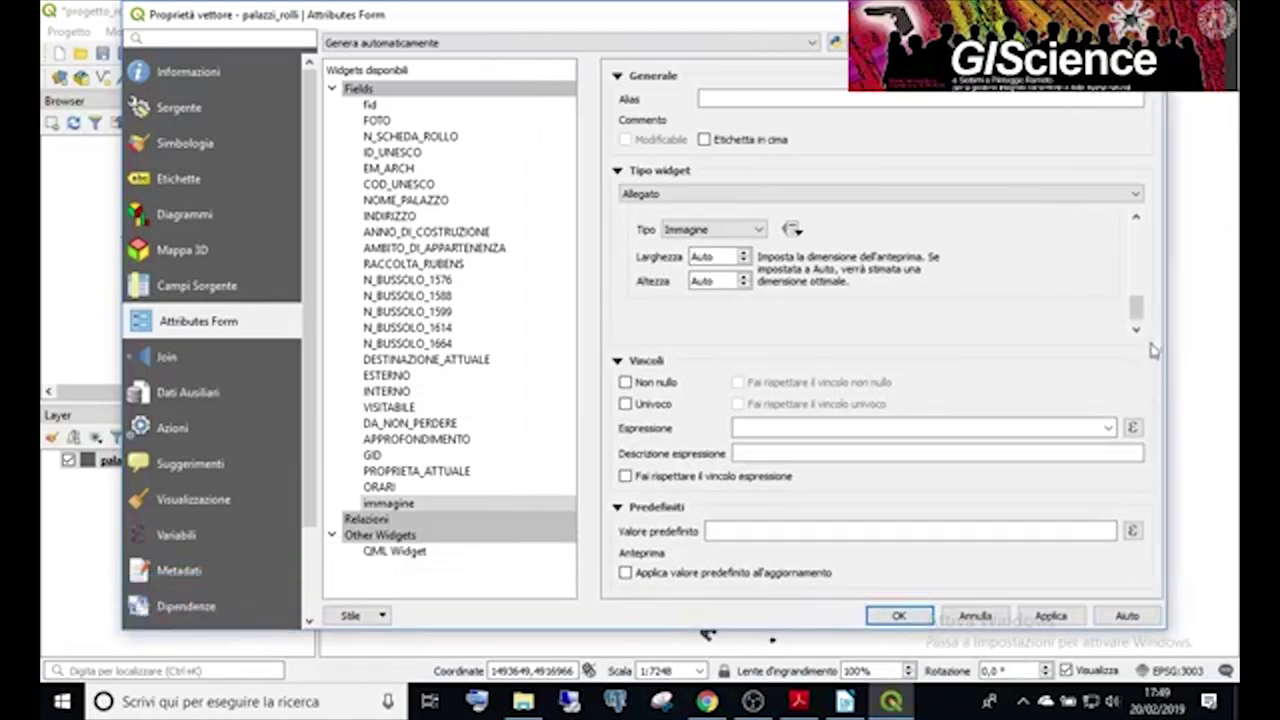
pyautogui.moveTo(1136, 310); pyautogui.dragTo(1133, 233)
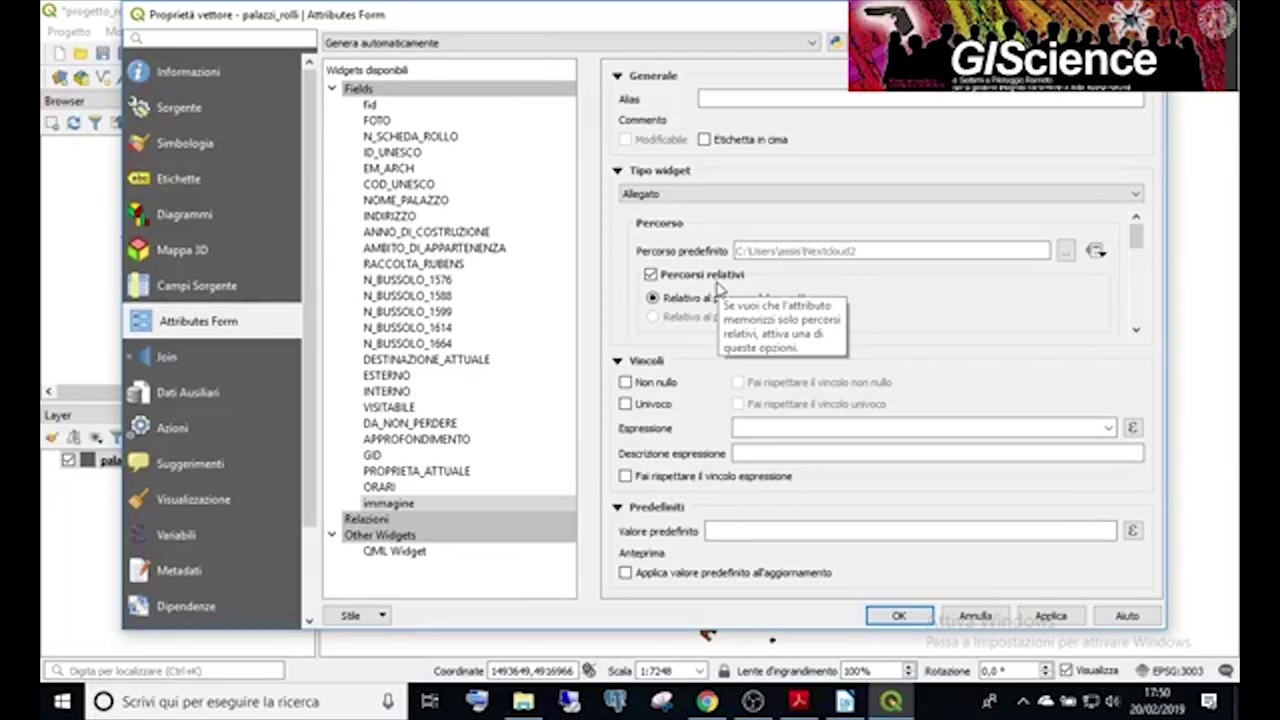
pyautogui.click(1136, 330)
pyautogui.click(1136, 330)
pyautogui.click(1136, 330)
pyautogui.click(1136, 330)
pyautogui.click(1136, 330)
pyautogui.click(1136, 330)
pyautogui.click(1136, 330)
pyautogui.click(1136, 330)
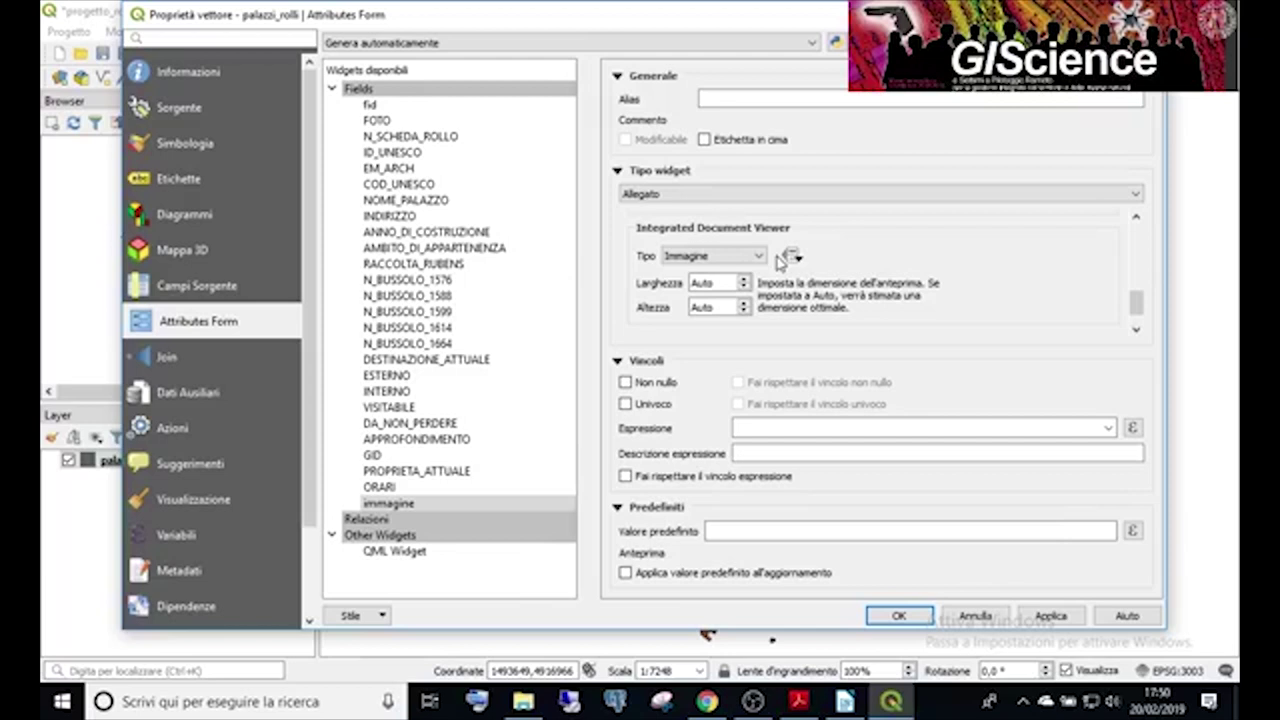
pyautogui.click(1048, 615)
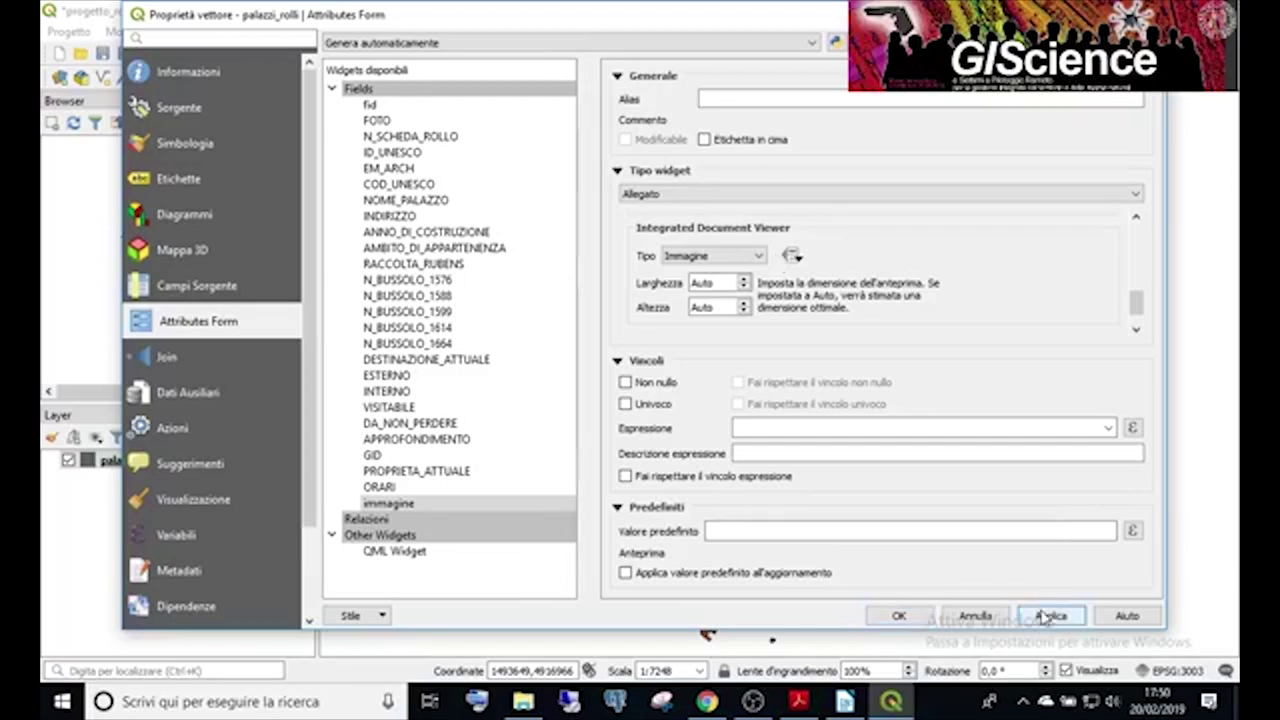
pyautogui.click(898, 616)
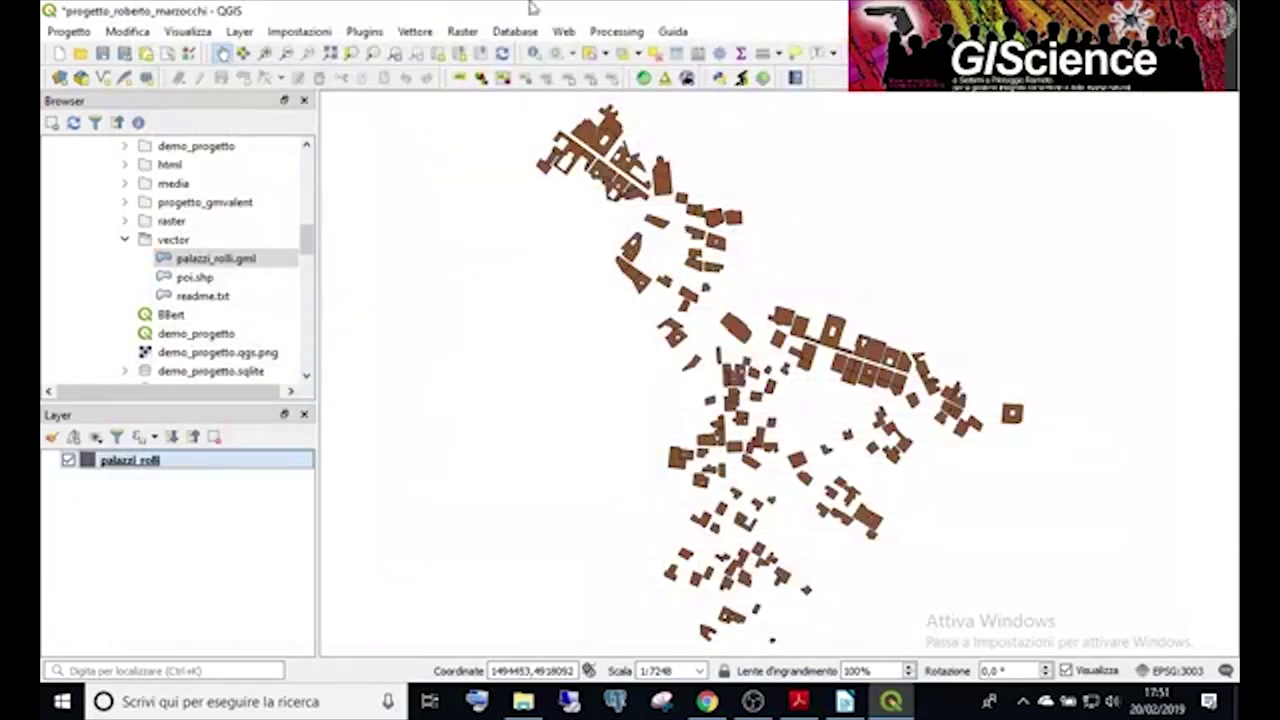
# Open the Lizmap plugin configuration and apply it to the project.
pyautogui.click(641, 82)
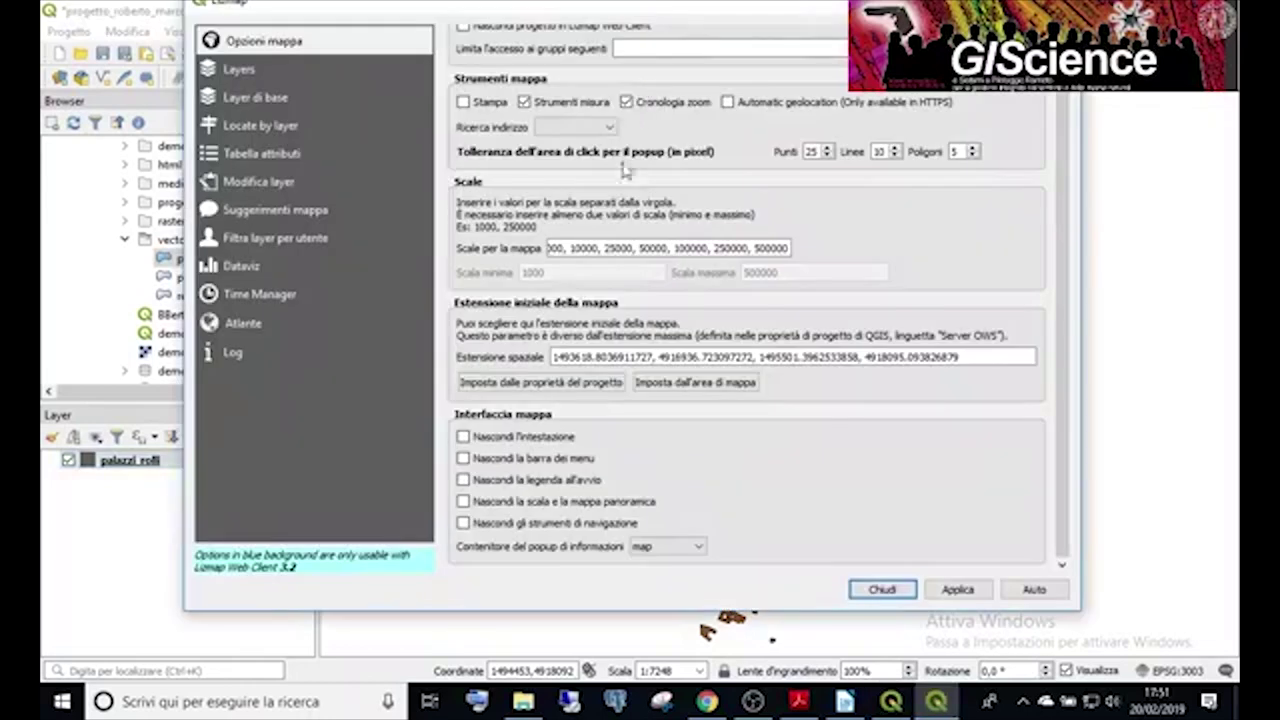
pyautogui.click(958, 590)
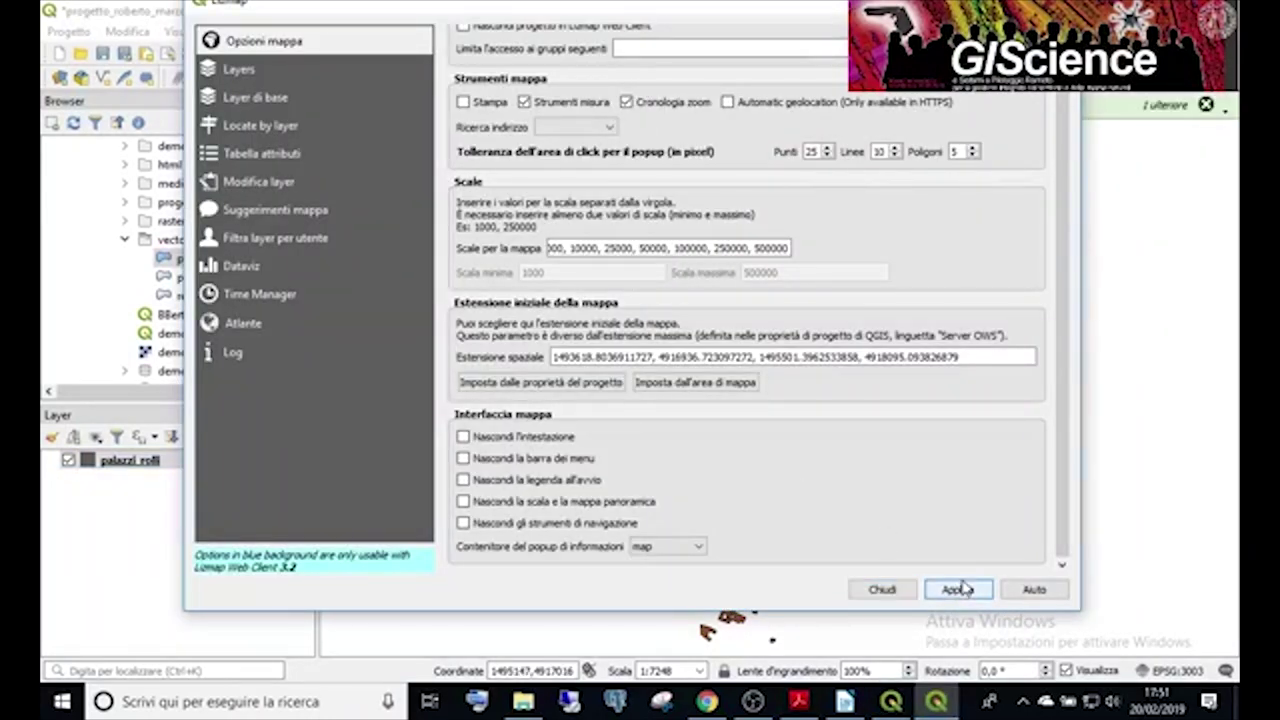
# Close the Lizmap configuration, switch to Chrome and load the author's own Progetto dei Rolli map from the workshop repository.
pyautogui.click(884, 589)
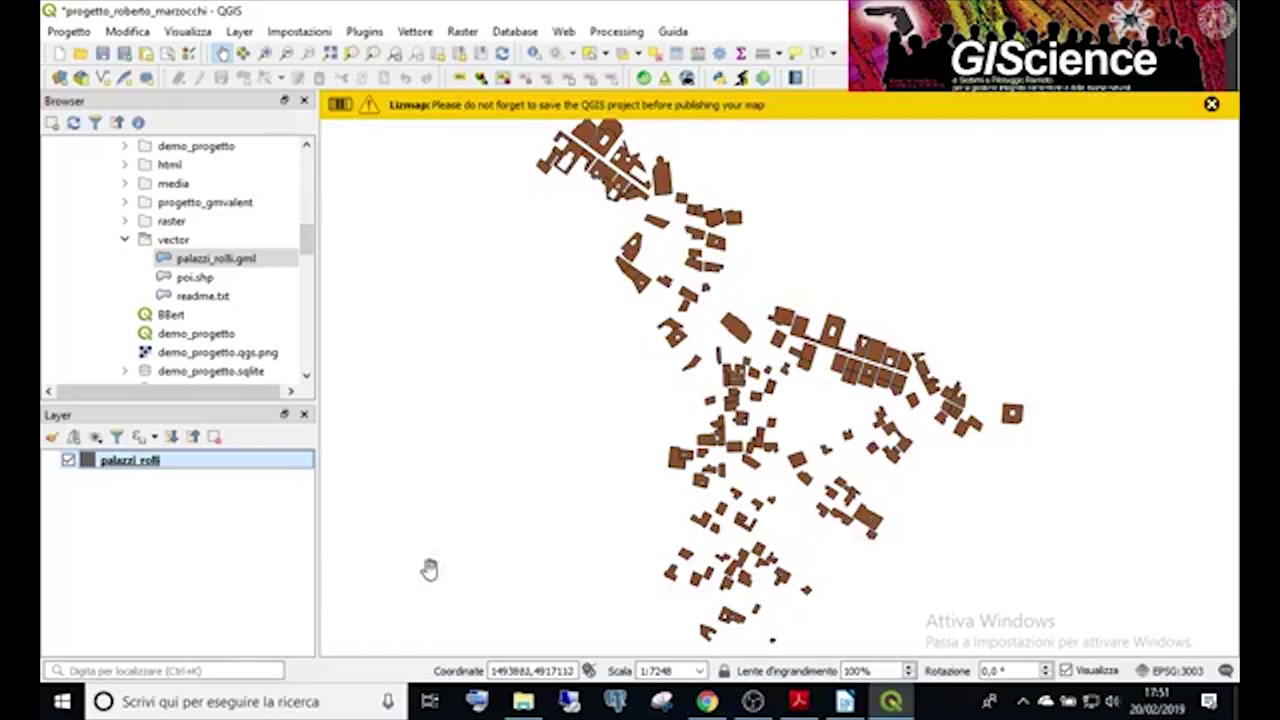
pyautogui.click(706, 702)
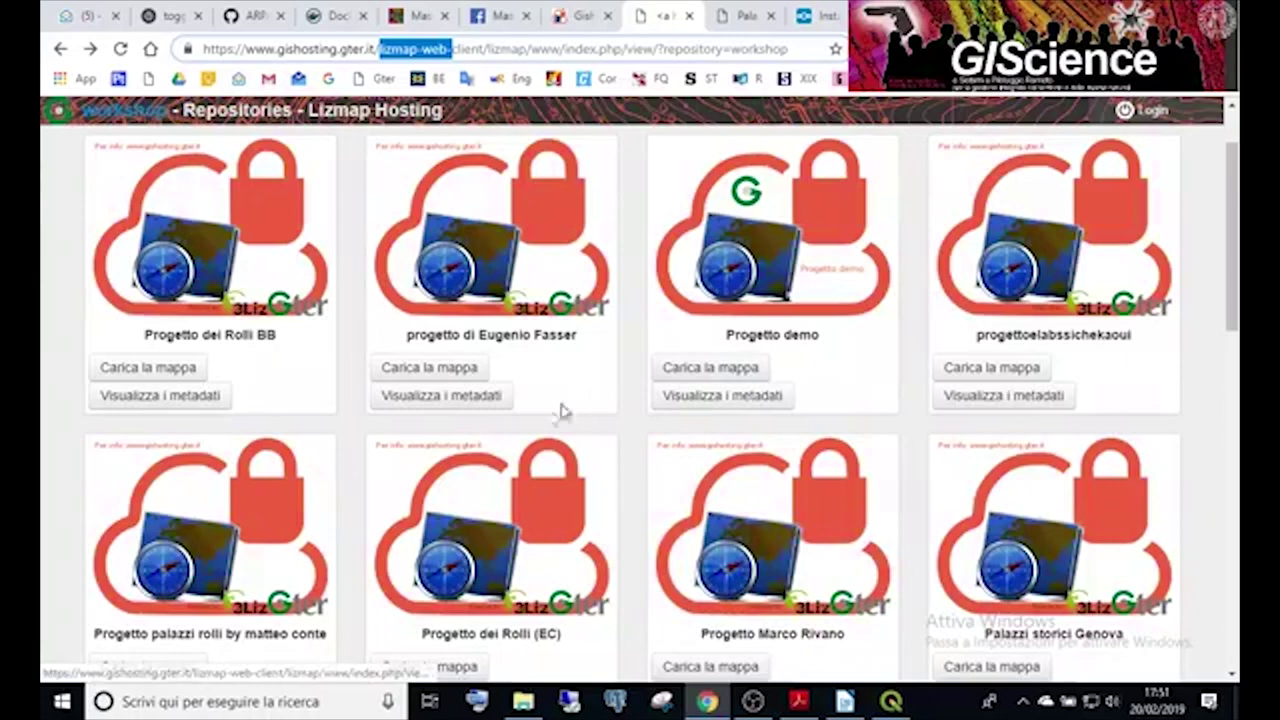
pyautogui.scroll(-4, 565, 415)
pyautogui.scroll(-5, 572, 510)
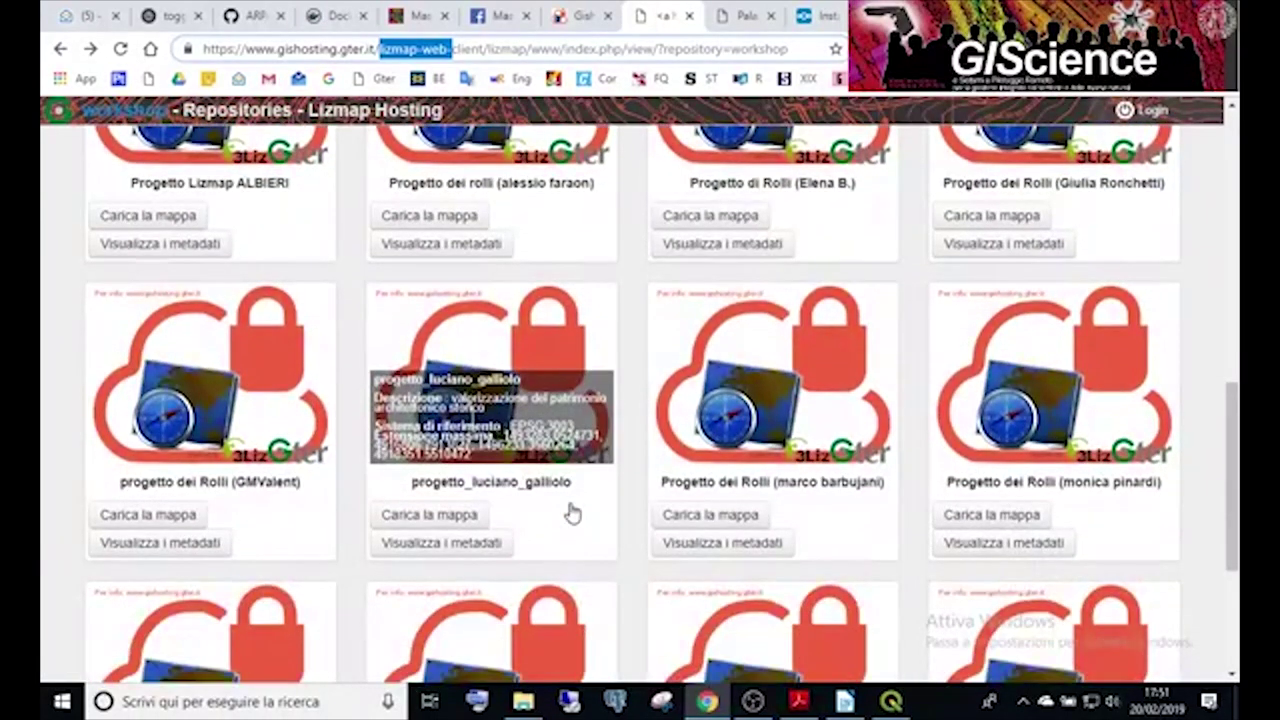
pyautogui.scroll(-3, 572, 513)
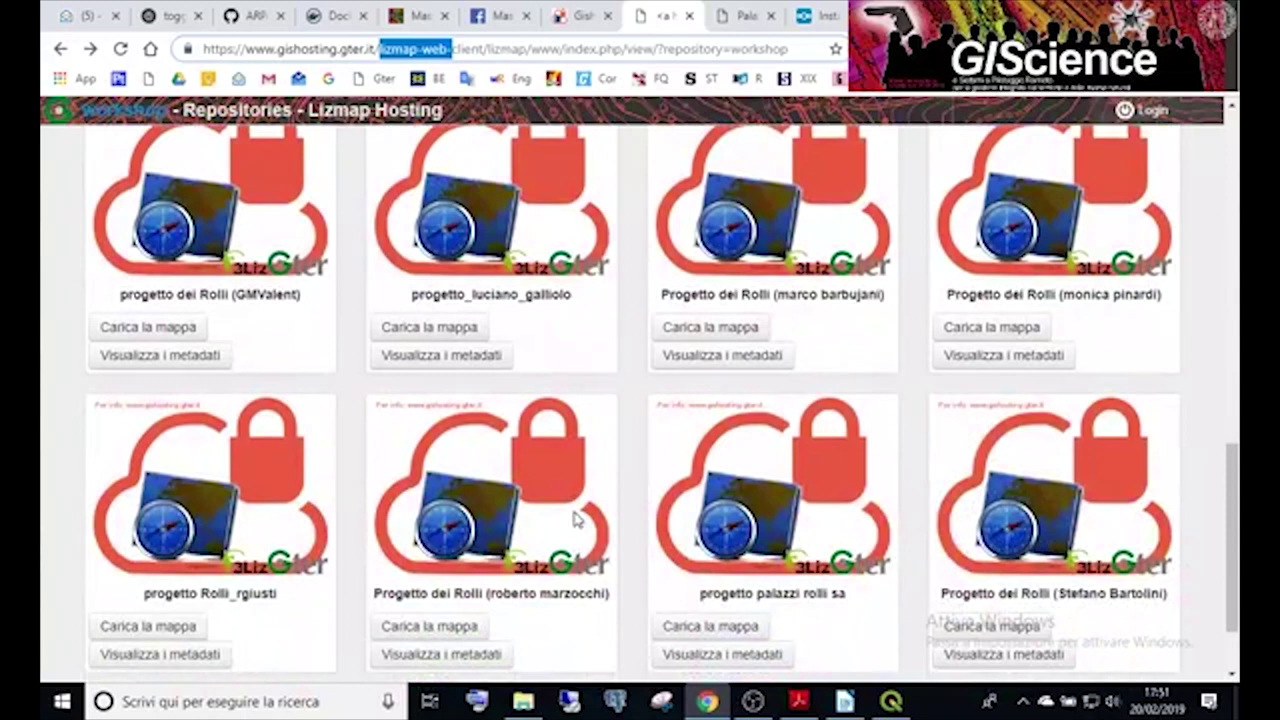
pyautogui.click(428, 626)
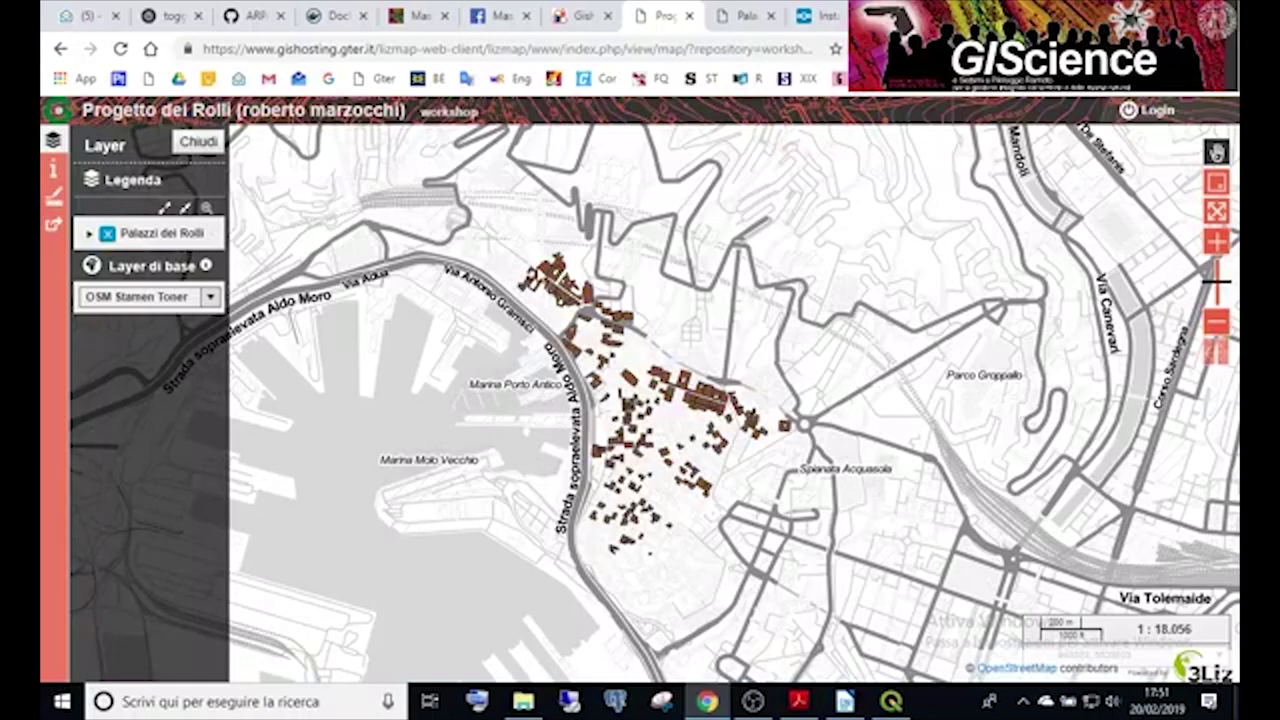
# Examine the popup attributes of the palaces at the northwestern end of the Palazzi dei Rolli layer, and close the popup.
pyautogui.click(544, 276)
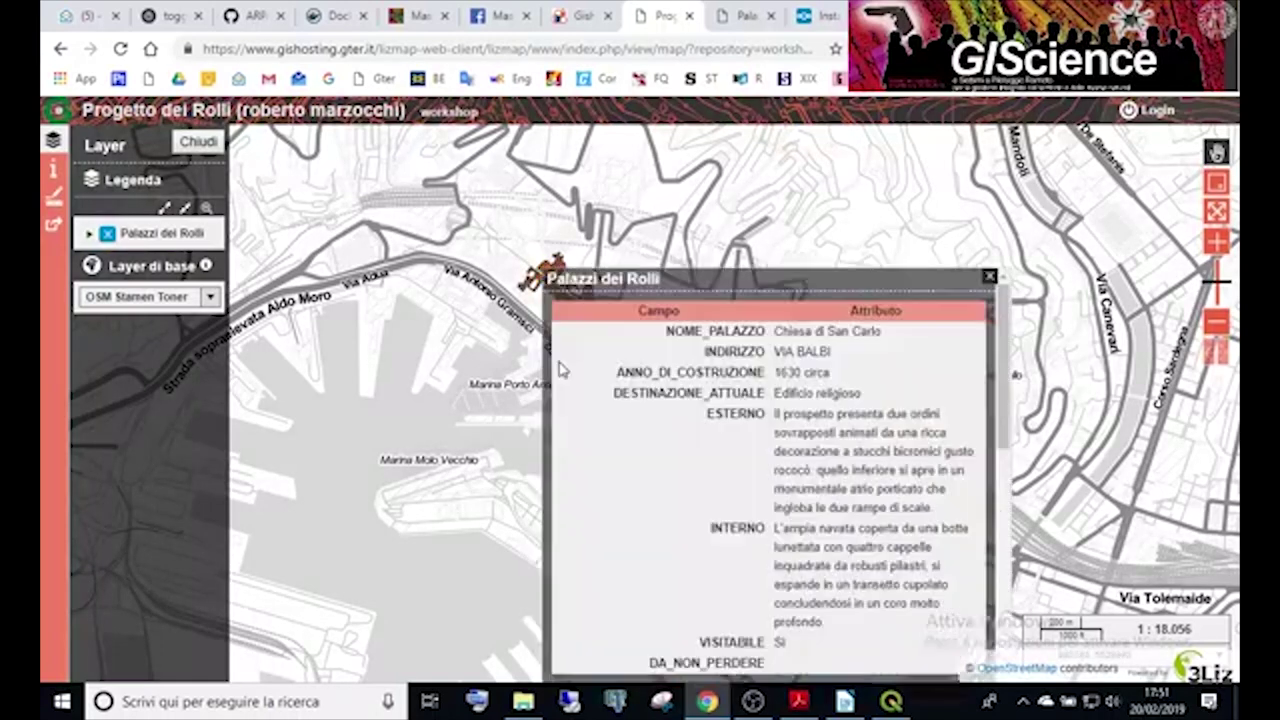
pyautogui.scroll(-3, 677, 371)
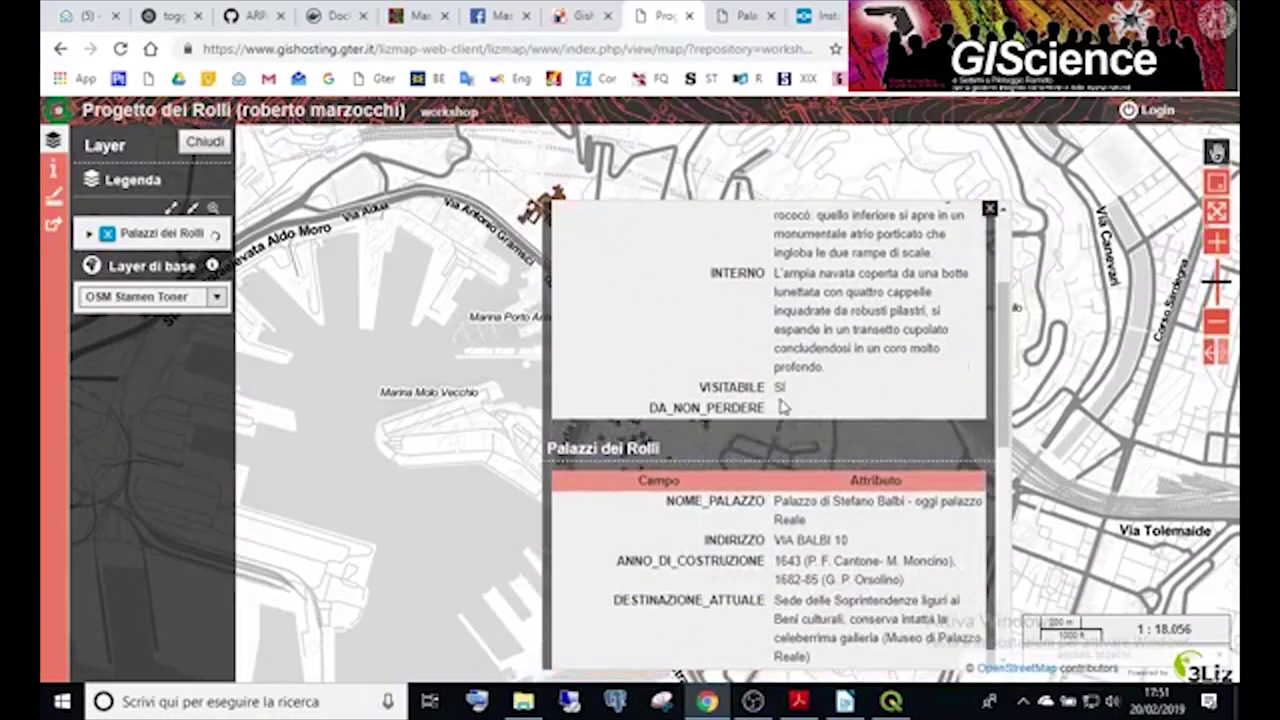
pyautogui.scroll(3, 782, 406)
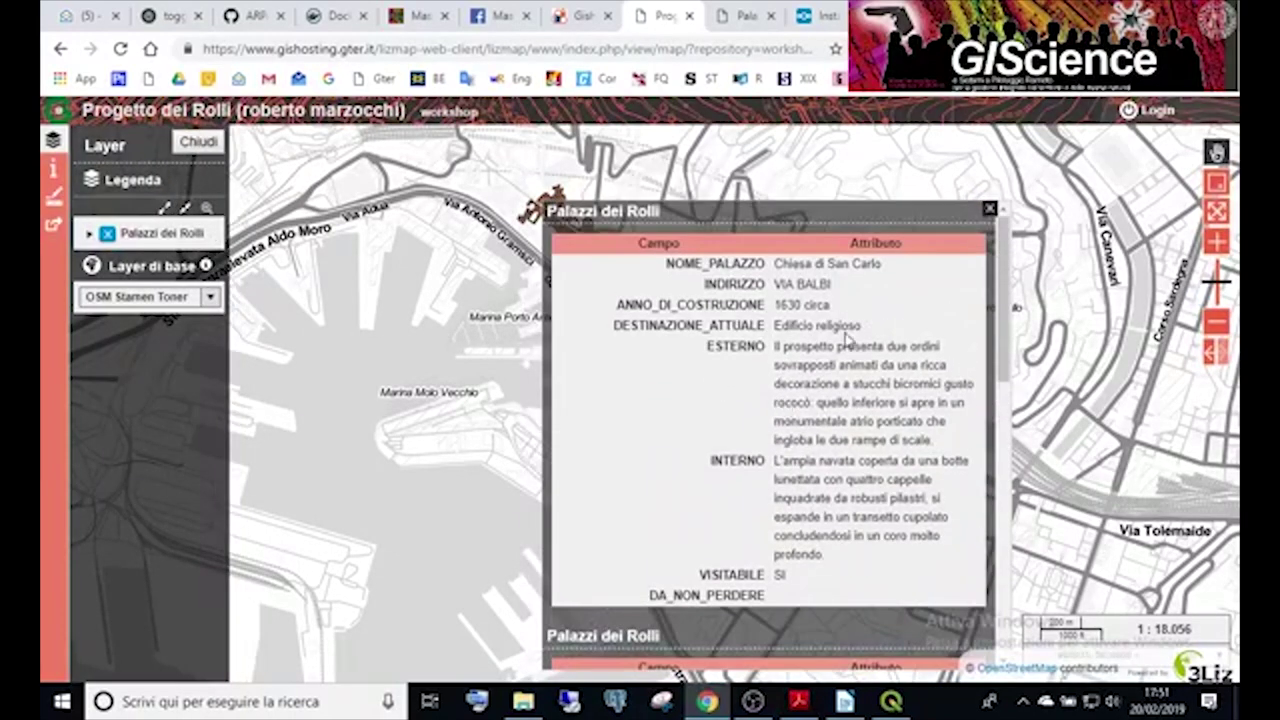
pyautogui.moveTo(1002, 300)
pyautogui.mouseDown()
pyautogui.moveTo(995, 580)
pyautogui.moveTo(1004, 288)
pyautogui.mouseUp()
pyautogui.click(990, 208)
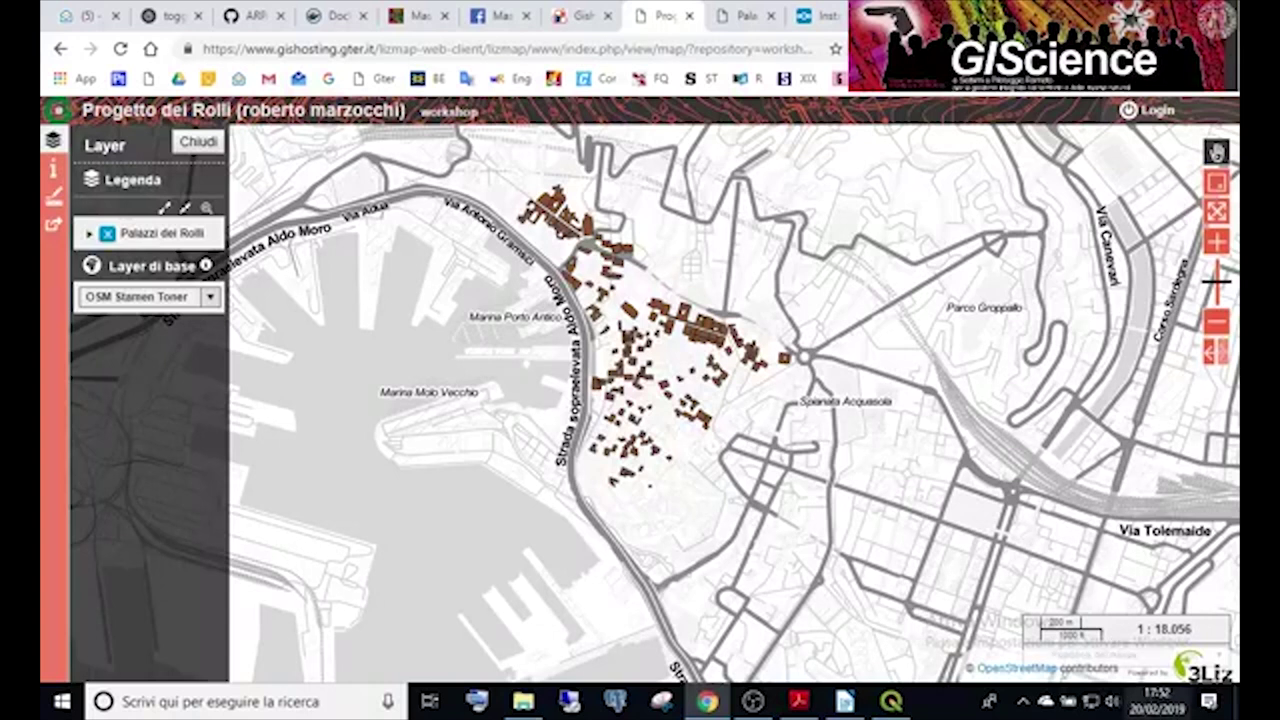
# Log in to Lizmap as admin with the prefilled credentials, and go through the account profile to the list of all repositories.
pyautogui.click(1150, 110)
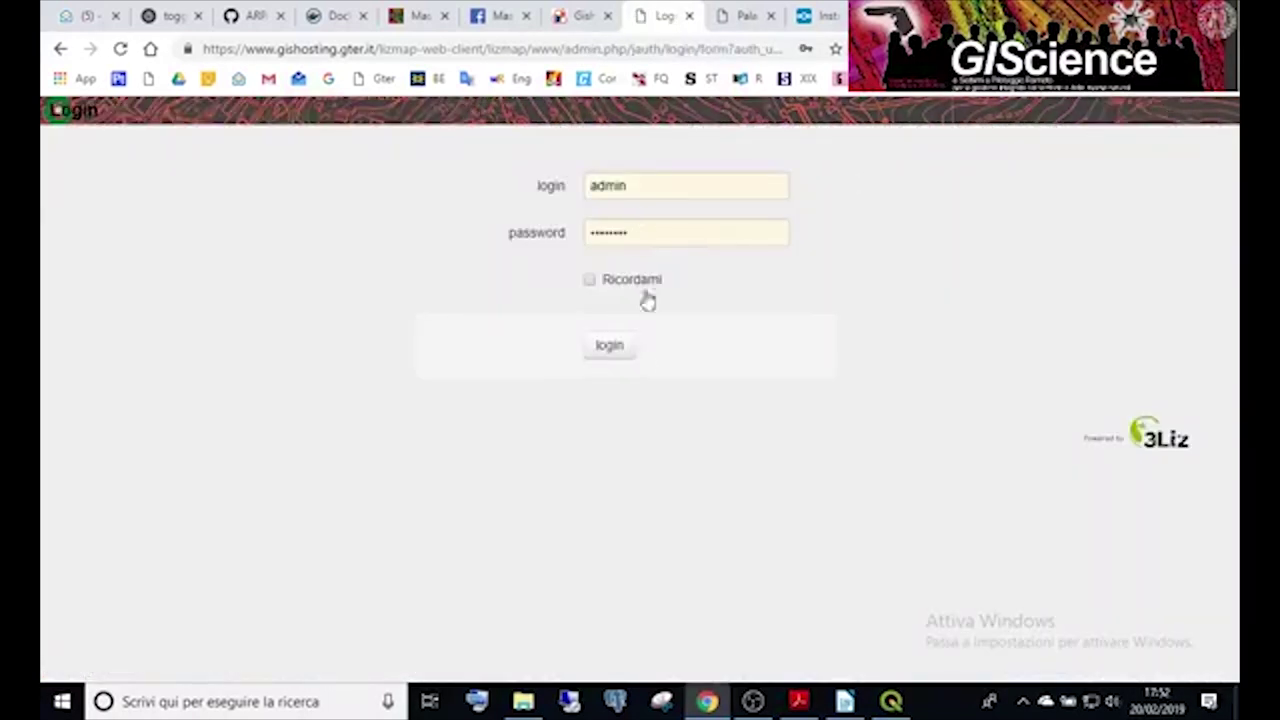
pyautogui.click(620, 350)
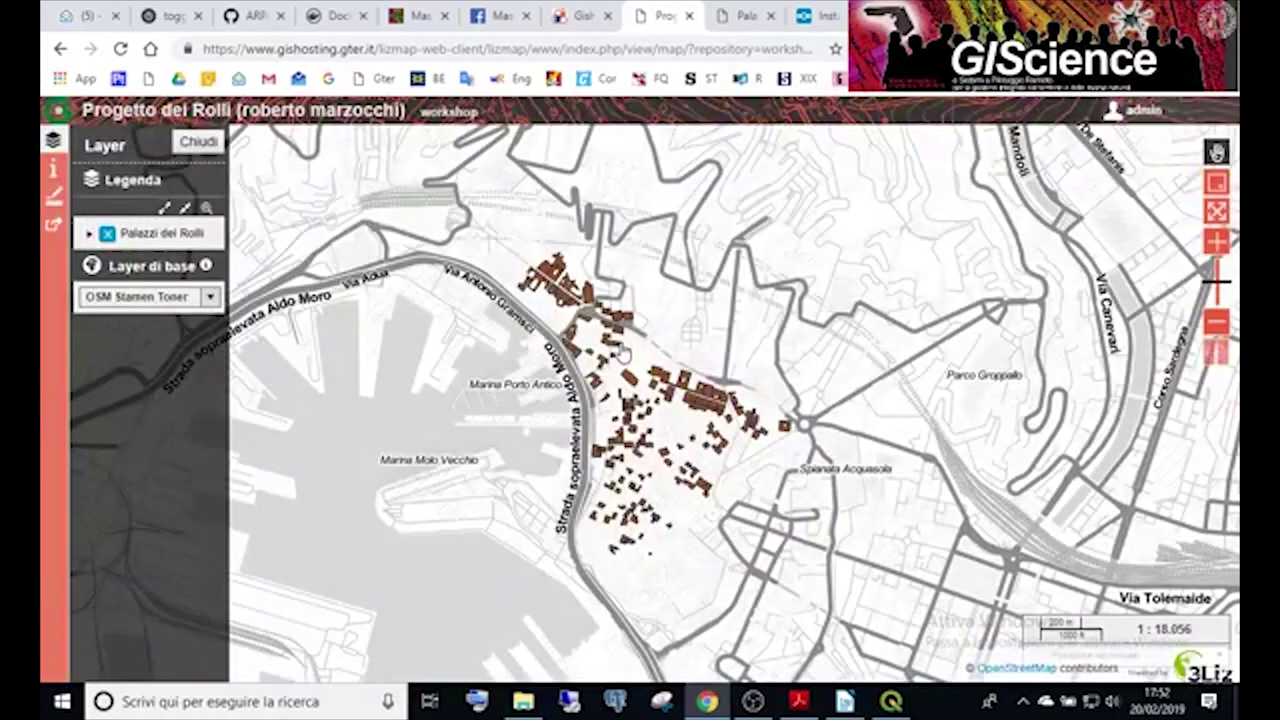
pyautogui.click(1167, 113)
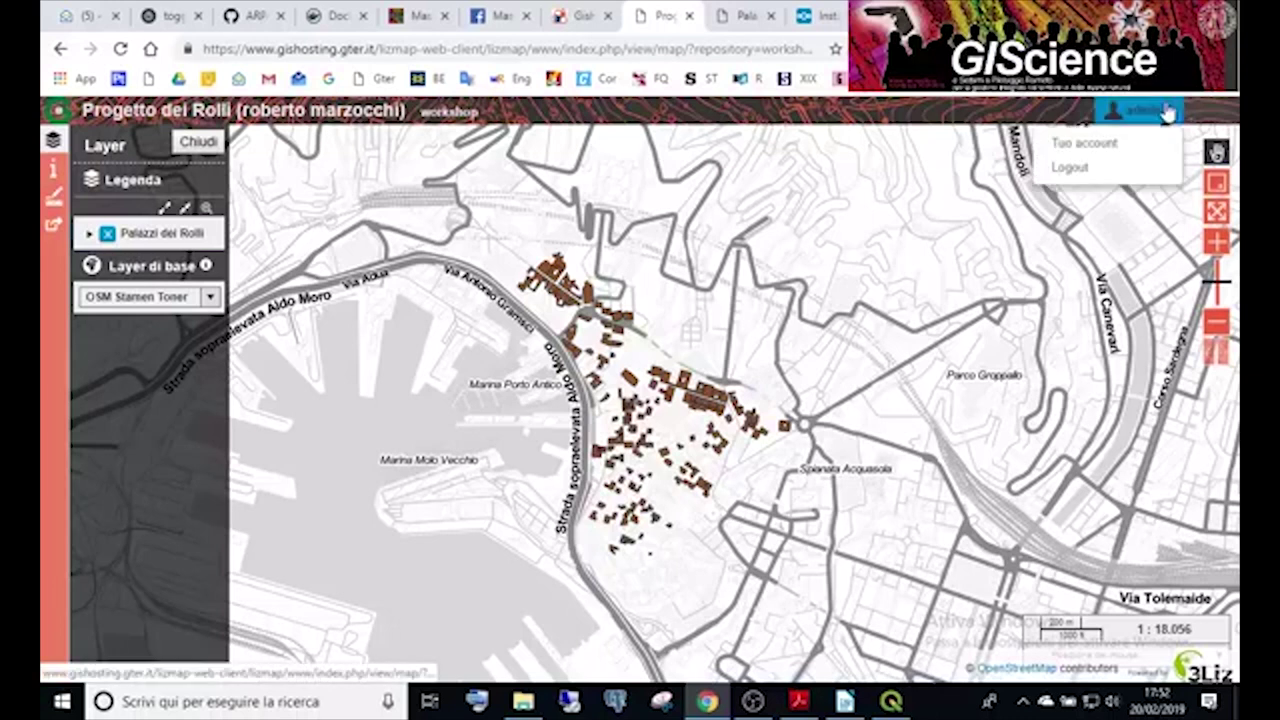
pyautogui.click(1116, 143)
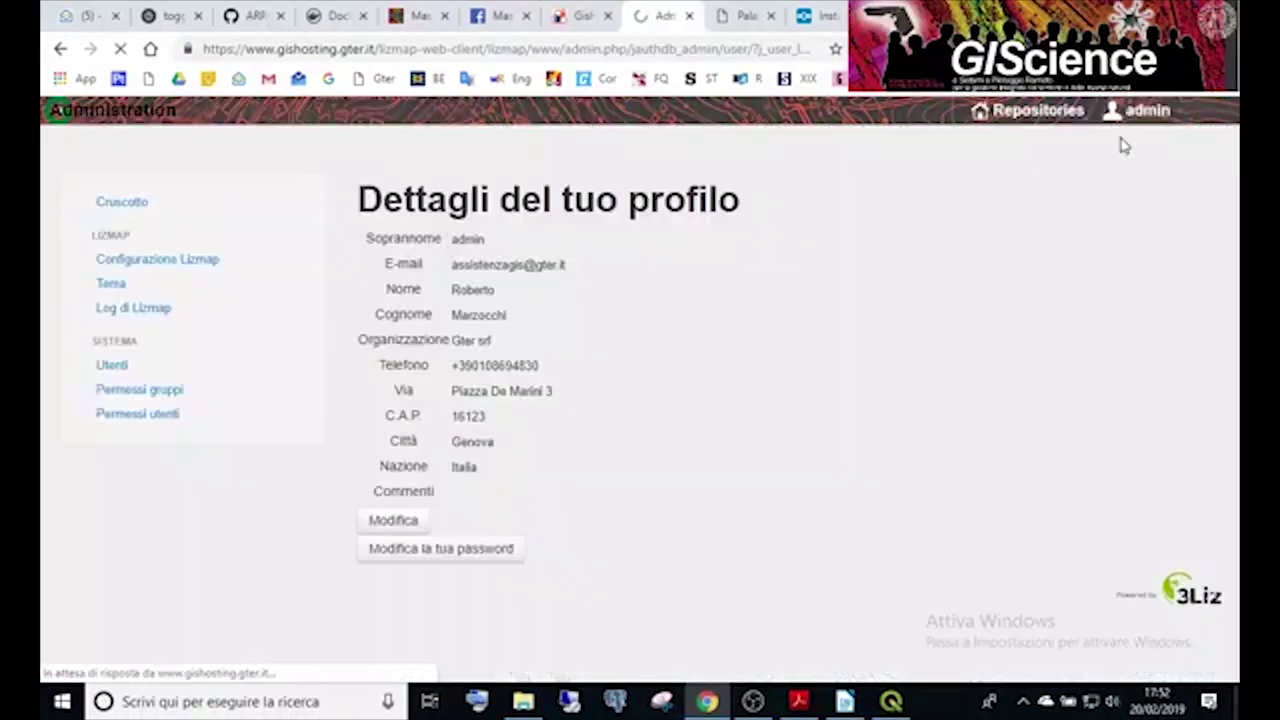
pyautogui.click(1078, 118)
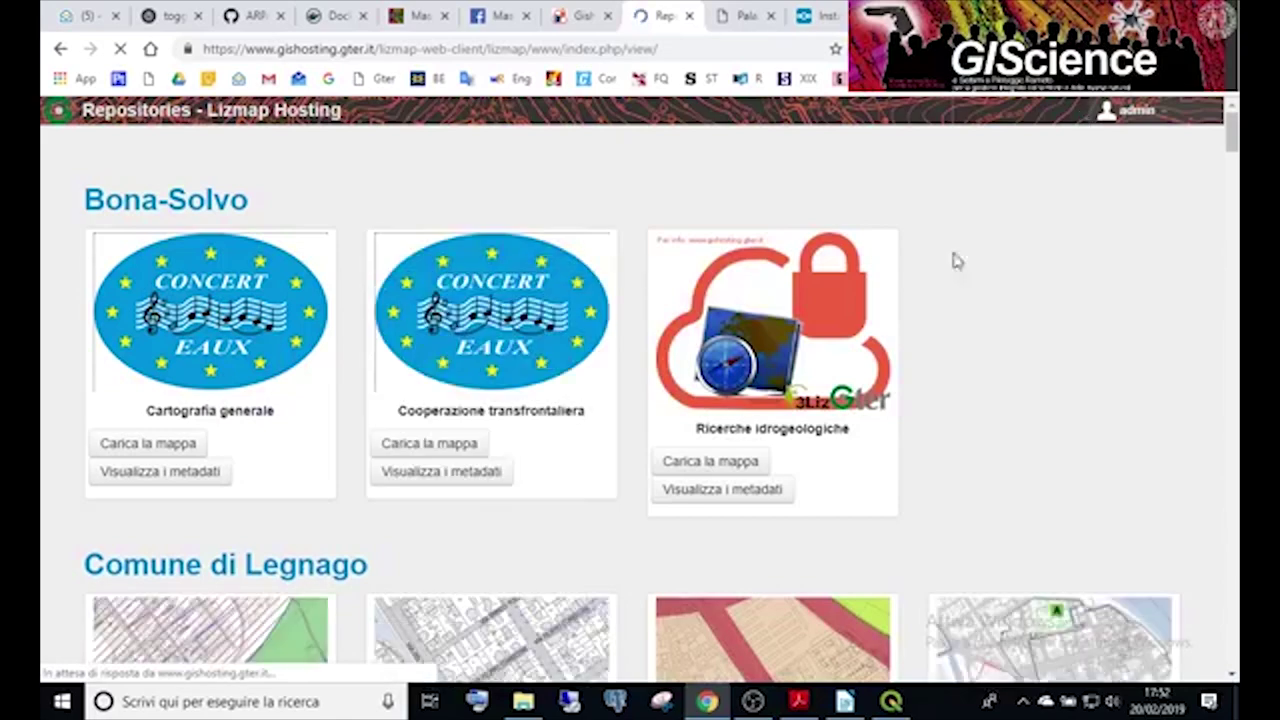
# Find the Idranti Provincia Genova project in the VVF repository and load its map.
pyautogui.scroll(-5, 837, 466)
pyautogui.scroll(-20, 845, 477)
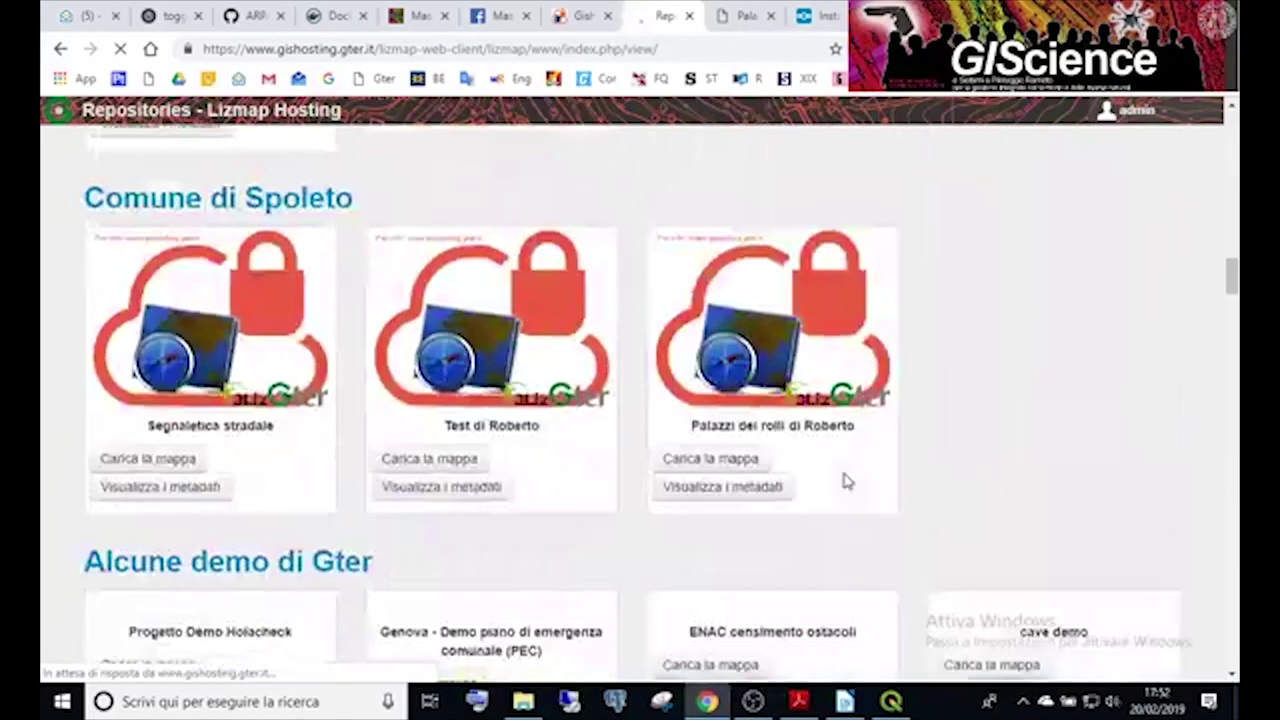
pyautogui.scroll(-20, 845, 477)
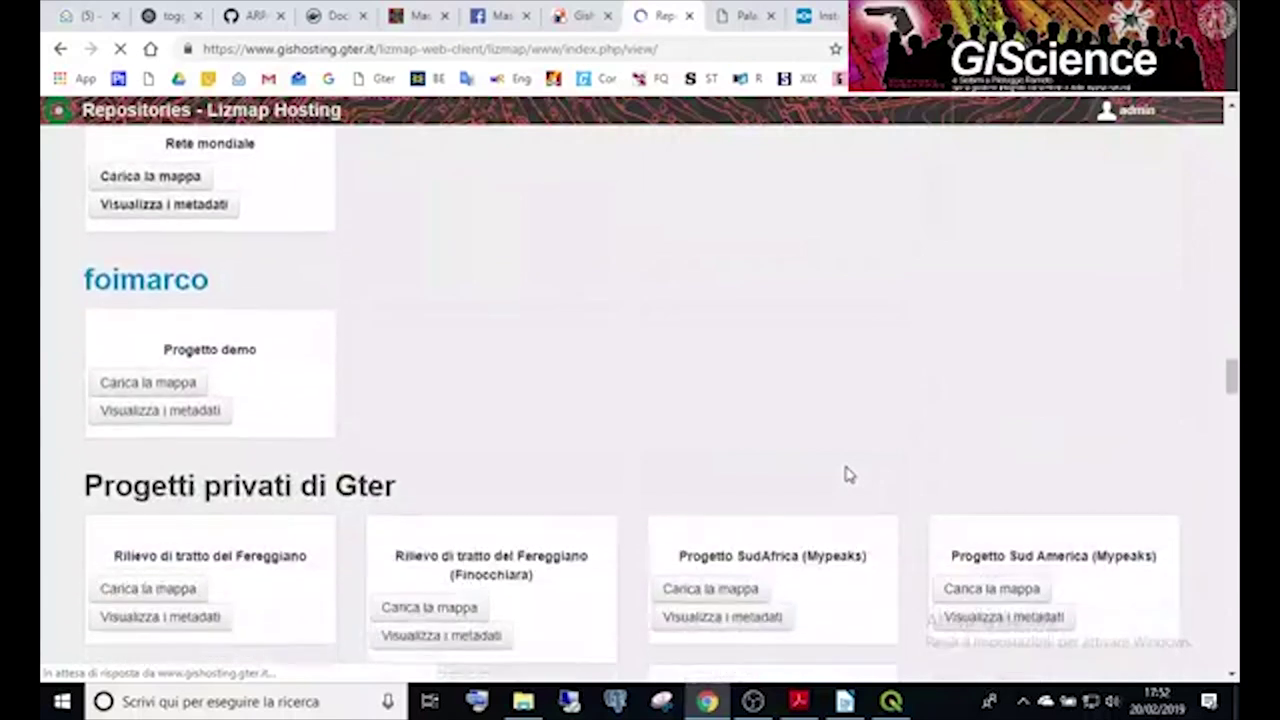
pyautogui.scroll(-15, 852, 483)
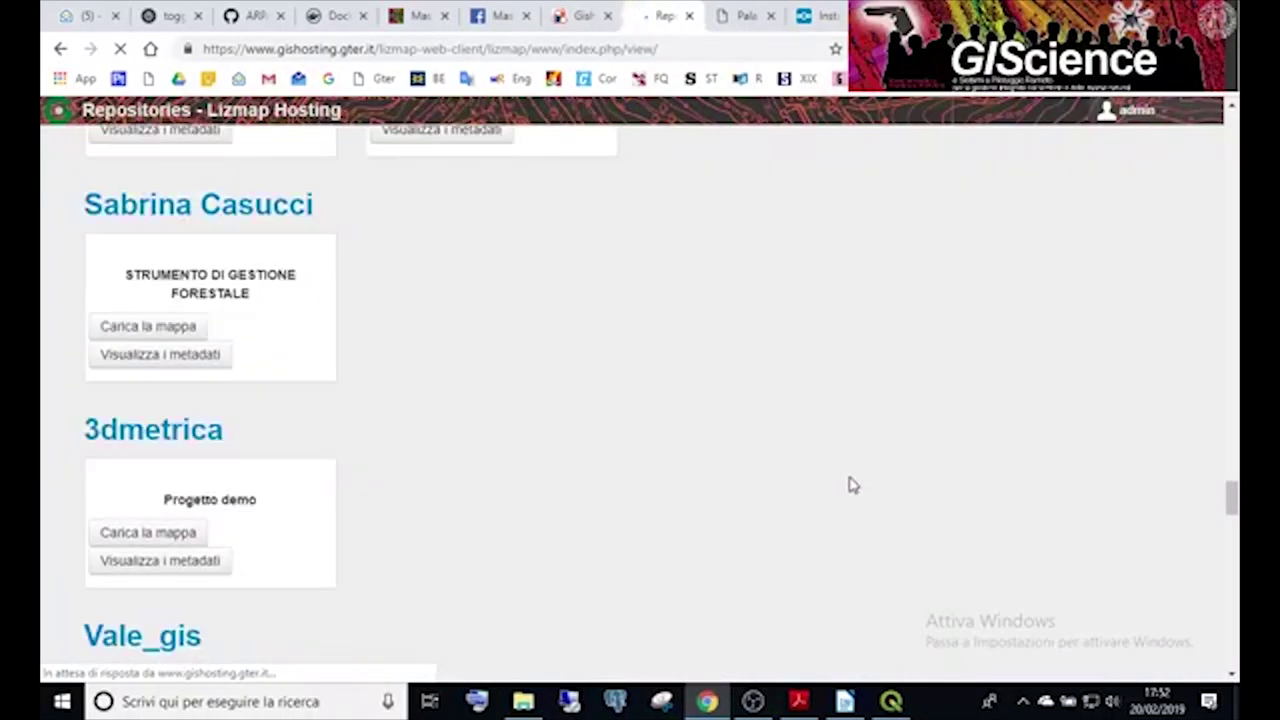
pyautogui.scroll(-4, 852, 491)
pyautogui.scroll(-7, 852, 491)
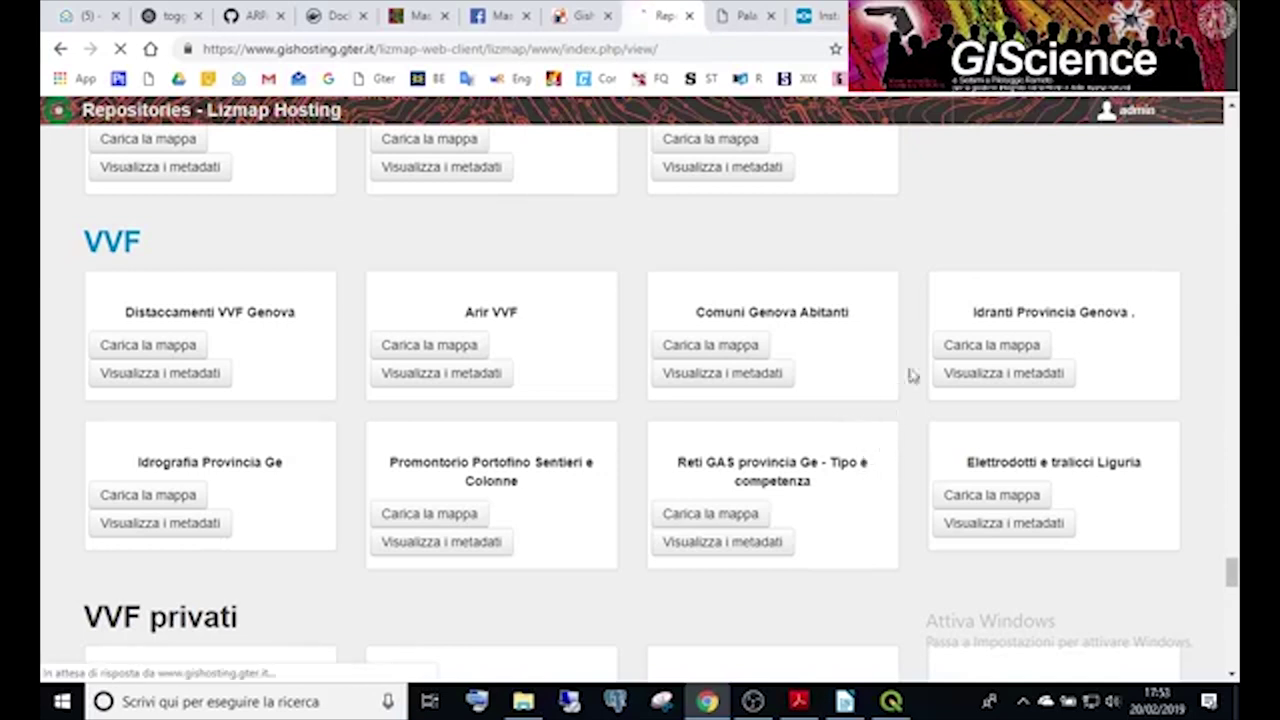
pyautogui.click(977, 346)
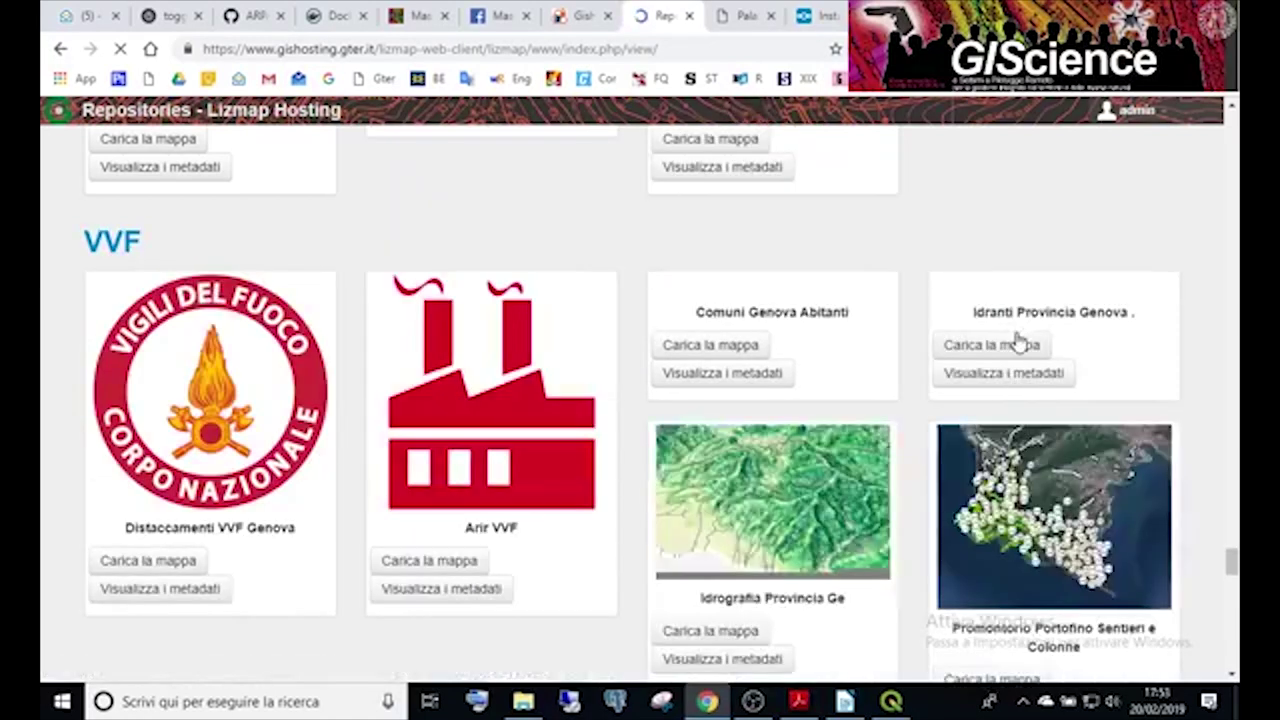
pyautogui.scroll(-1, 1050, 550)
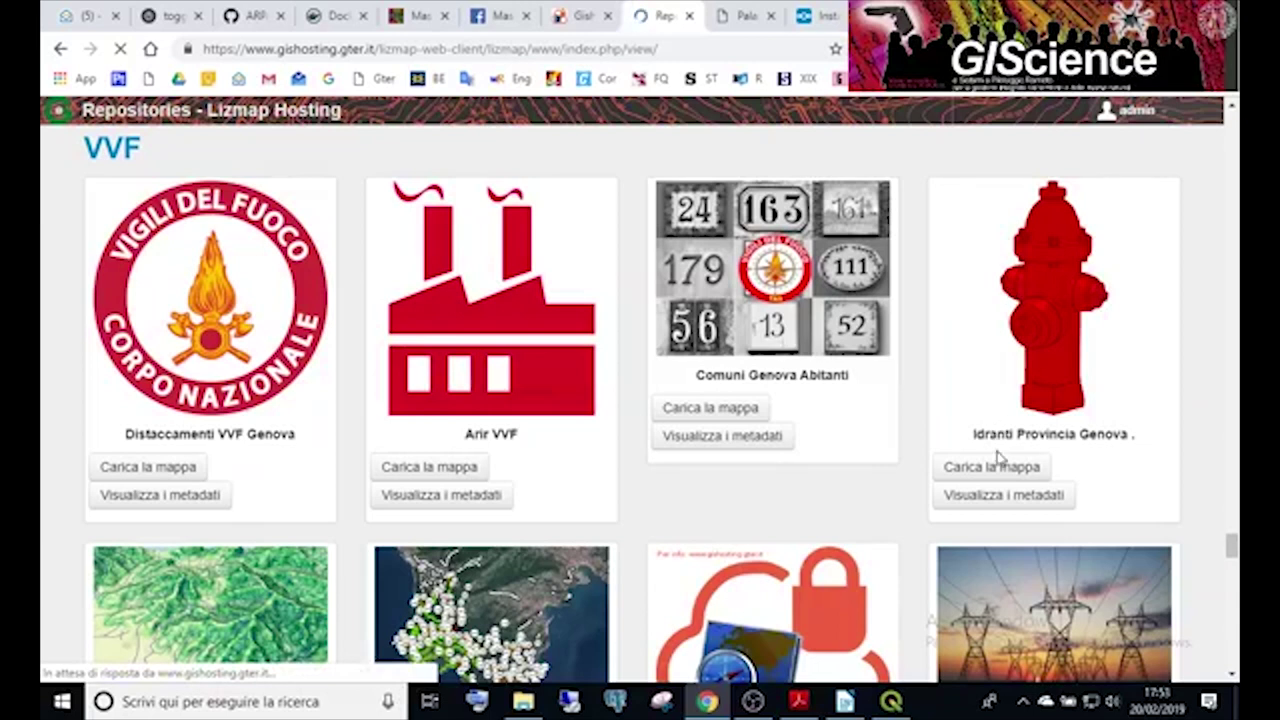
pyautogui.click(983, 478)
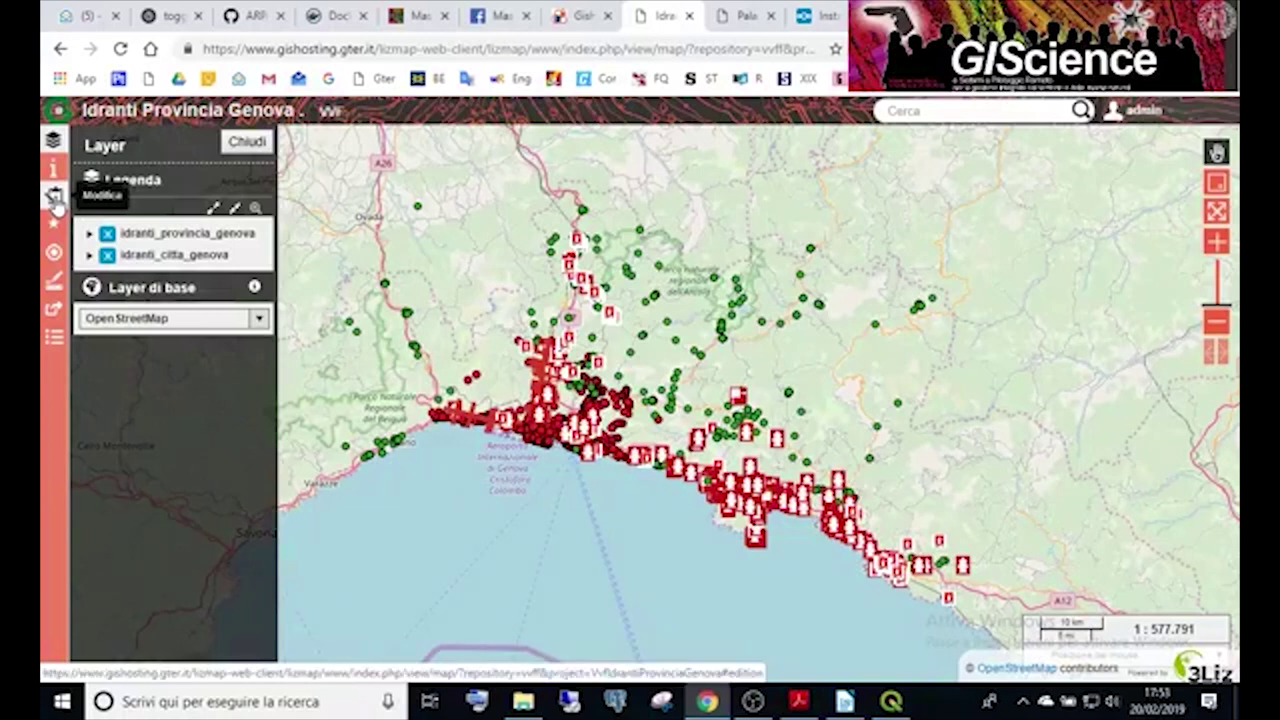
# Start a new idranti_provincia_genova feature with DataRevisione 2019-02-20, and show the available choices for its tipo field.
pyautogui.click(55, 200)
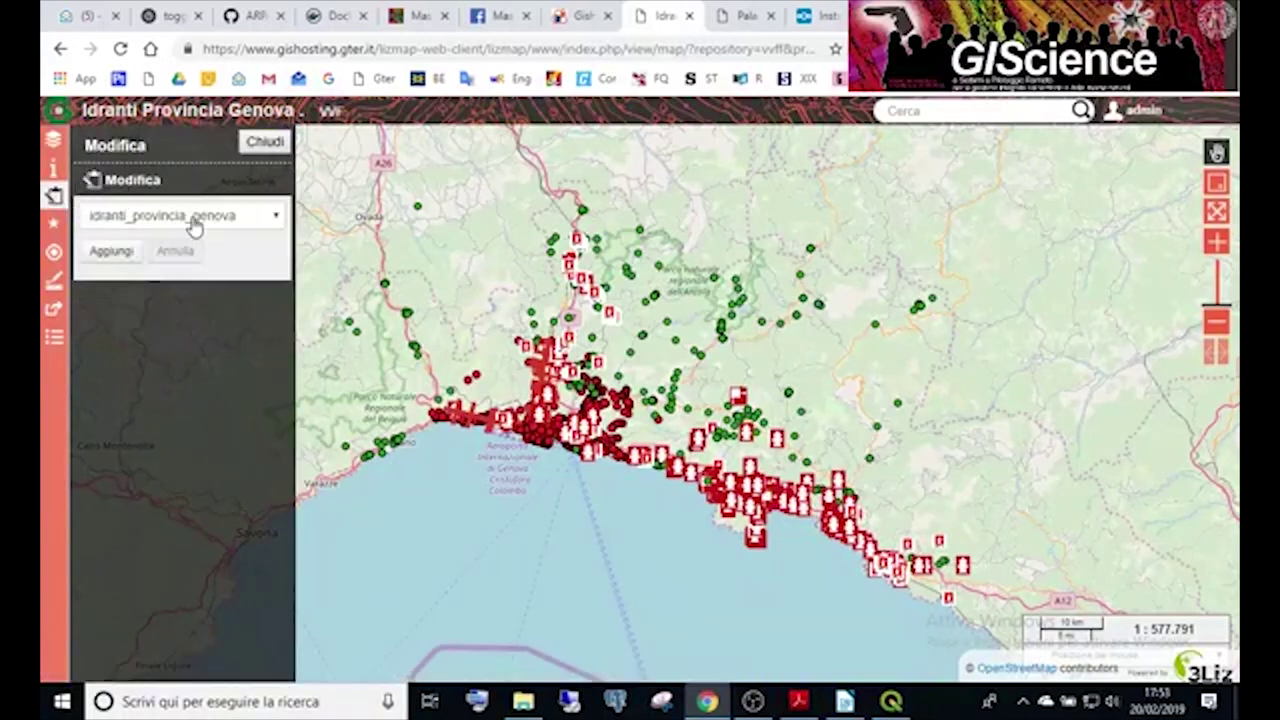
pyautogui.click(113, 251)
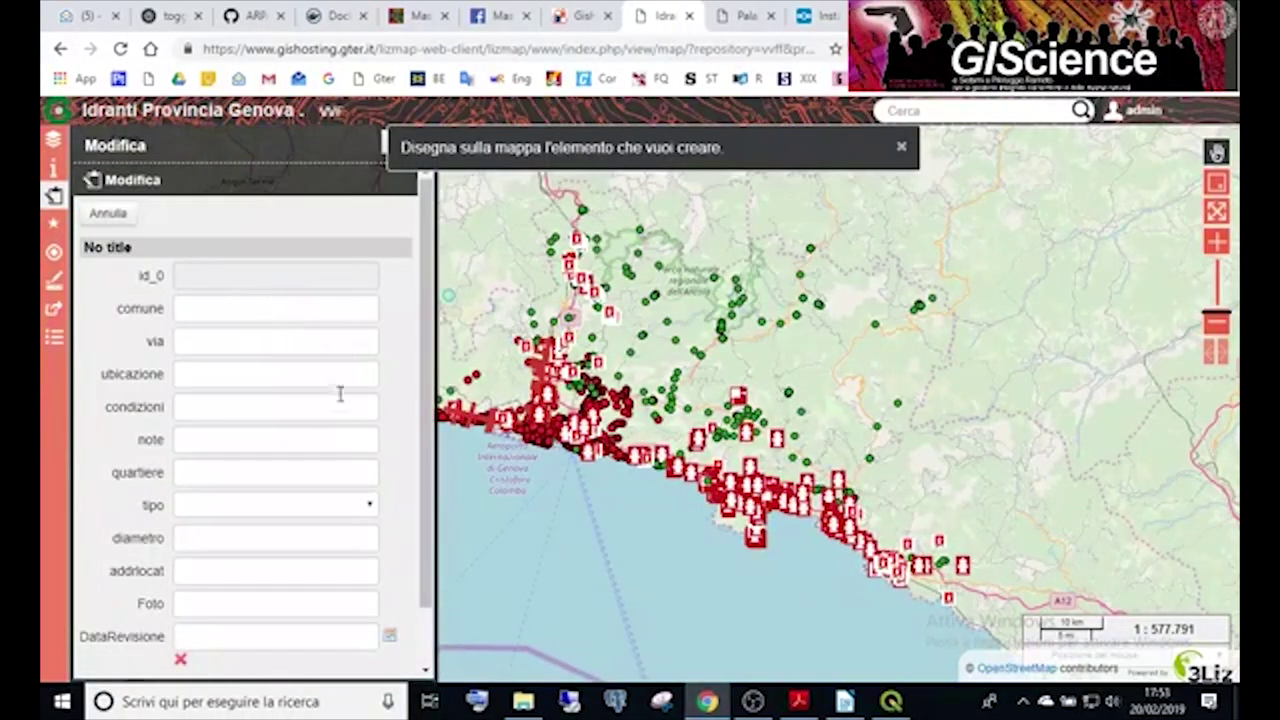
pyautogui.click(390, 636)
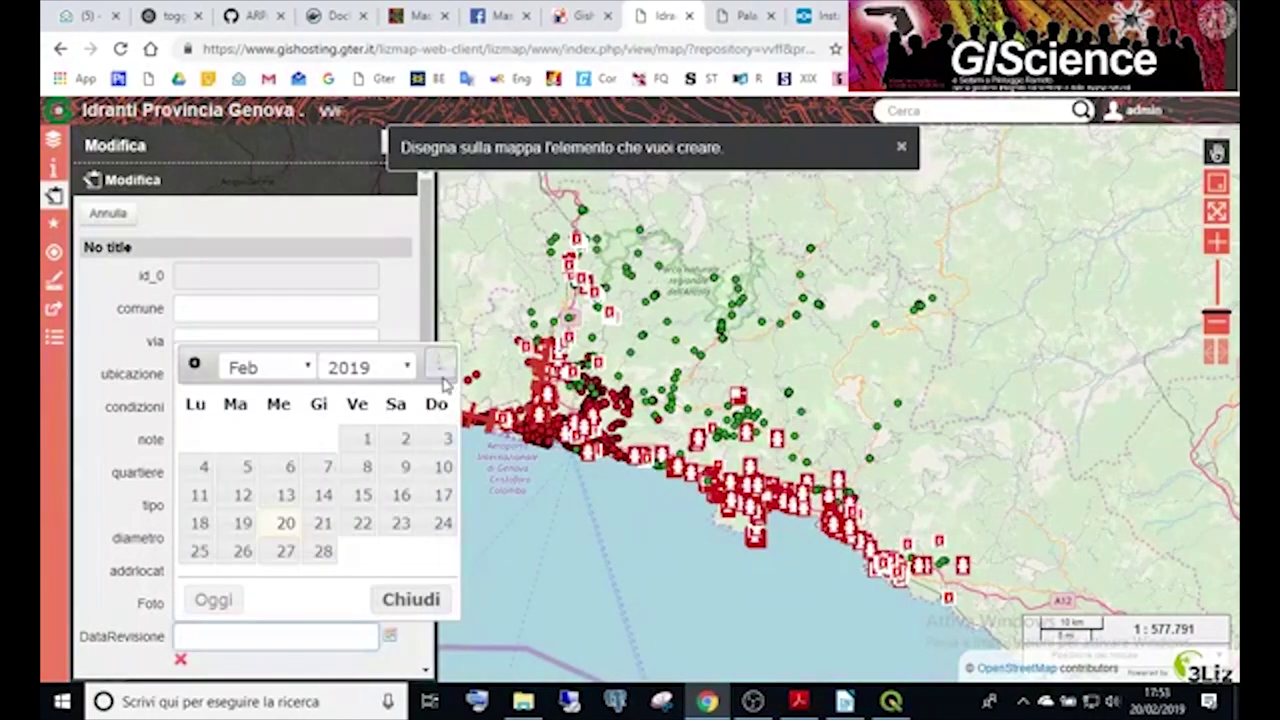
pyautogui.click(290, 524)
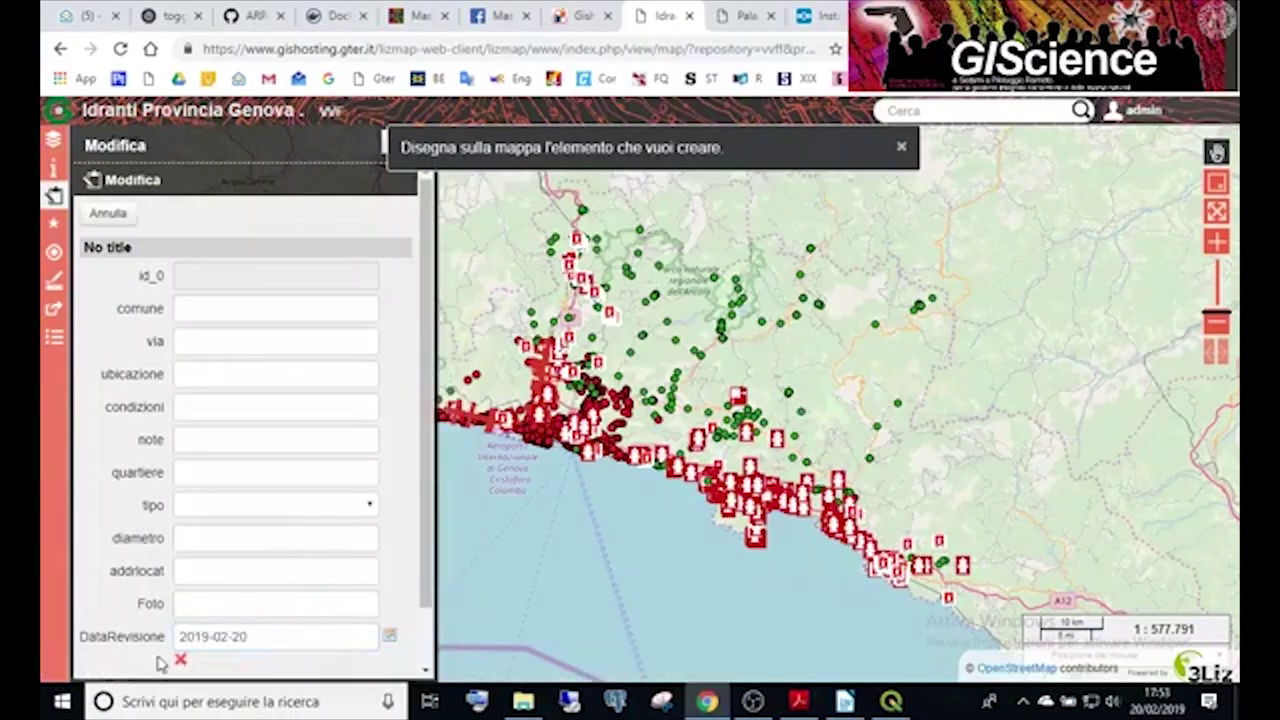
pyautogui.click(299, 605)
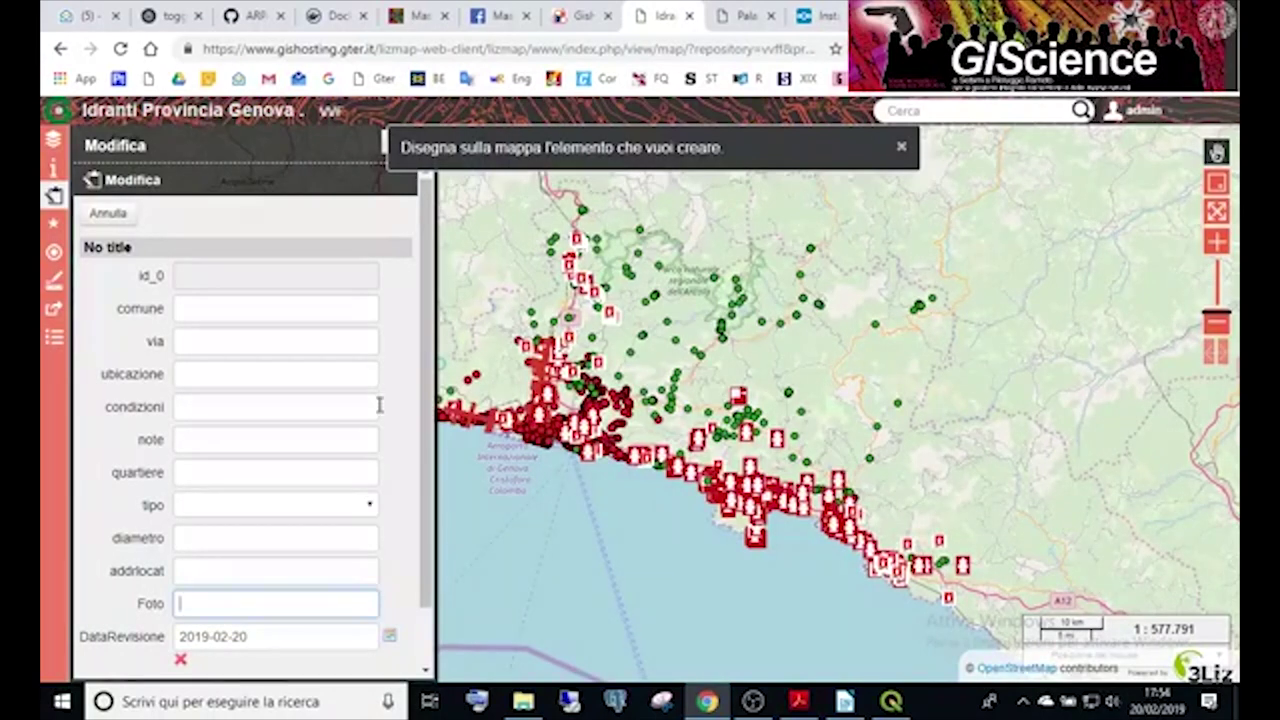
pyautogui.click(367, 512)
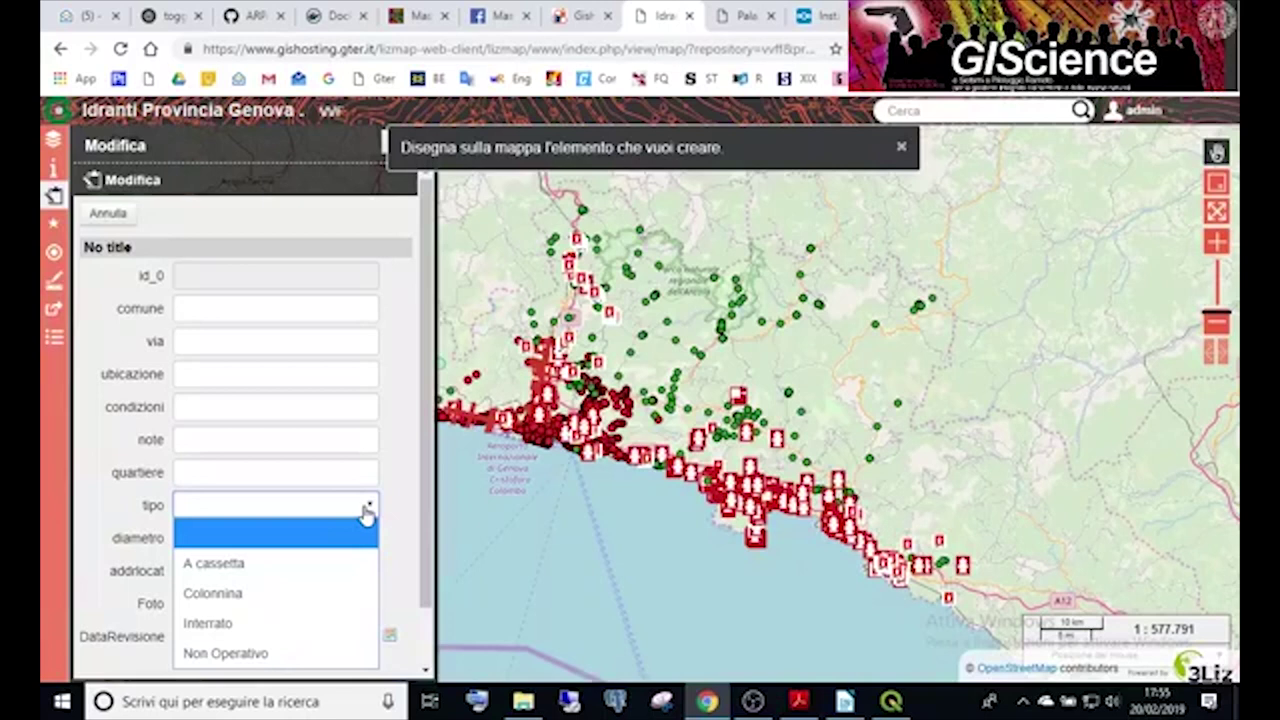
# Select the idranti_provincia_genova features within a rectangle over the inland area north of the coast, and view the selection's export formats.
pyautogui.click(54, 216)
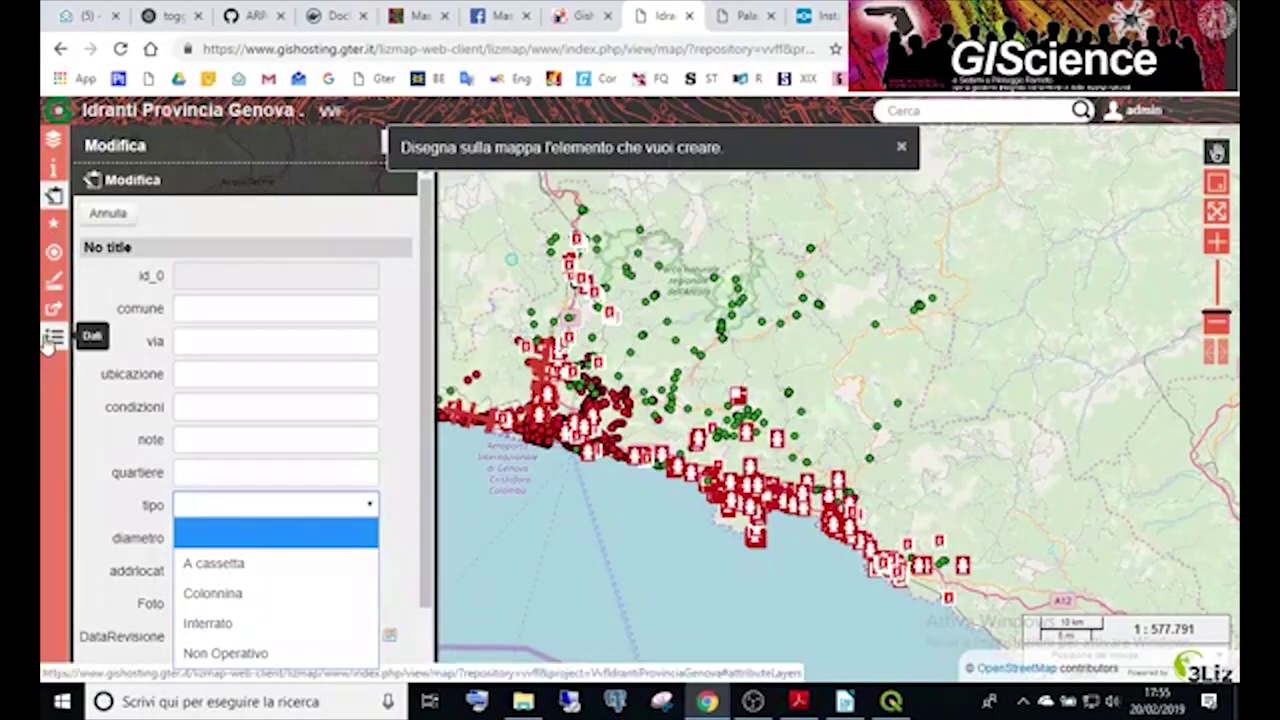
pyautogui.click(50, 222)
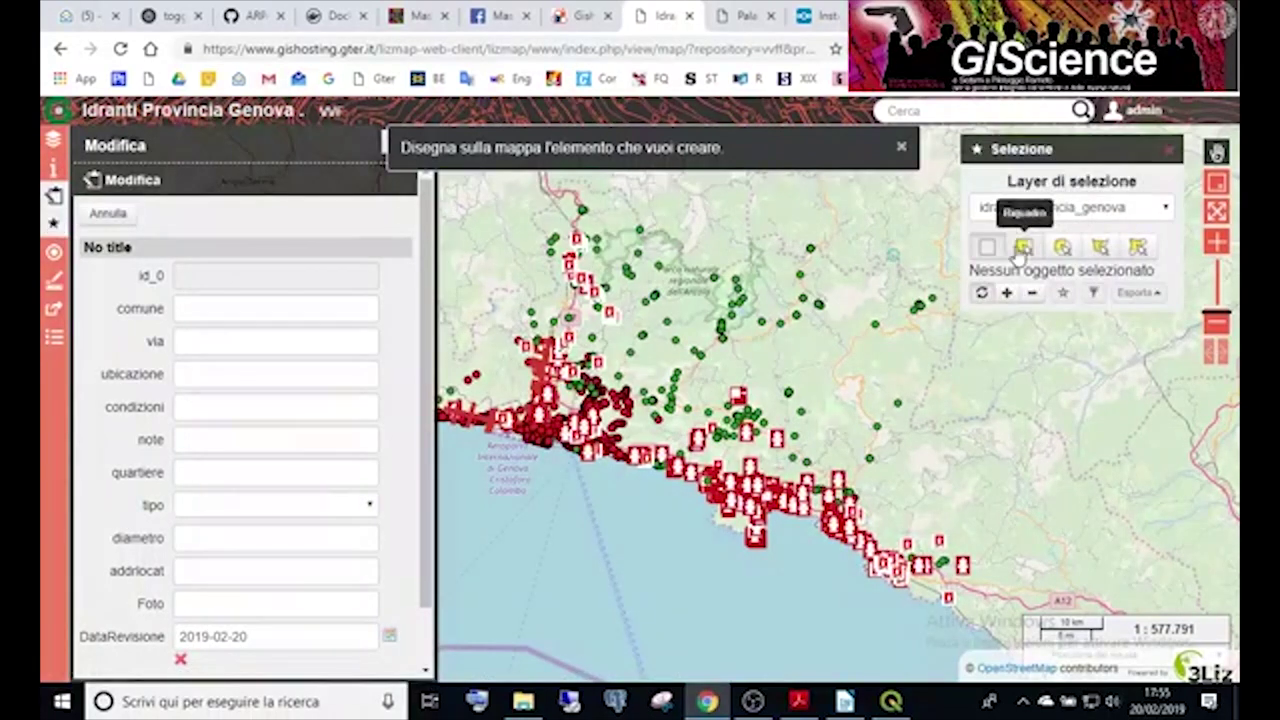
pyautogui.click(1020, 250)
pyautogui.moveTo(596, 200); pyautogui.dragTo(820, 382)
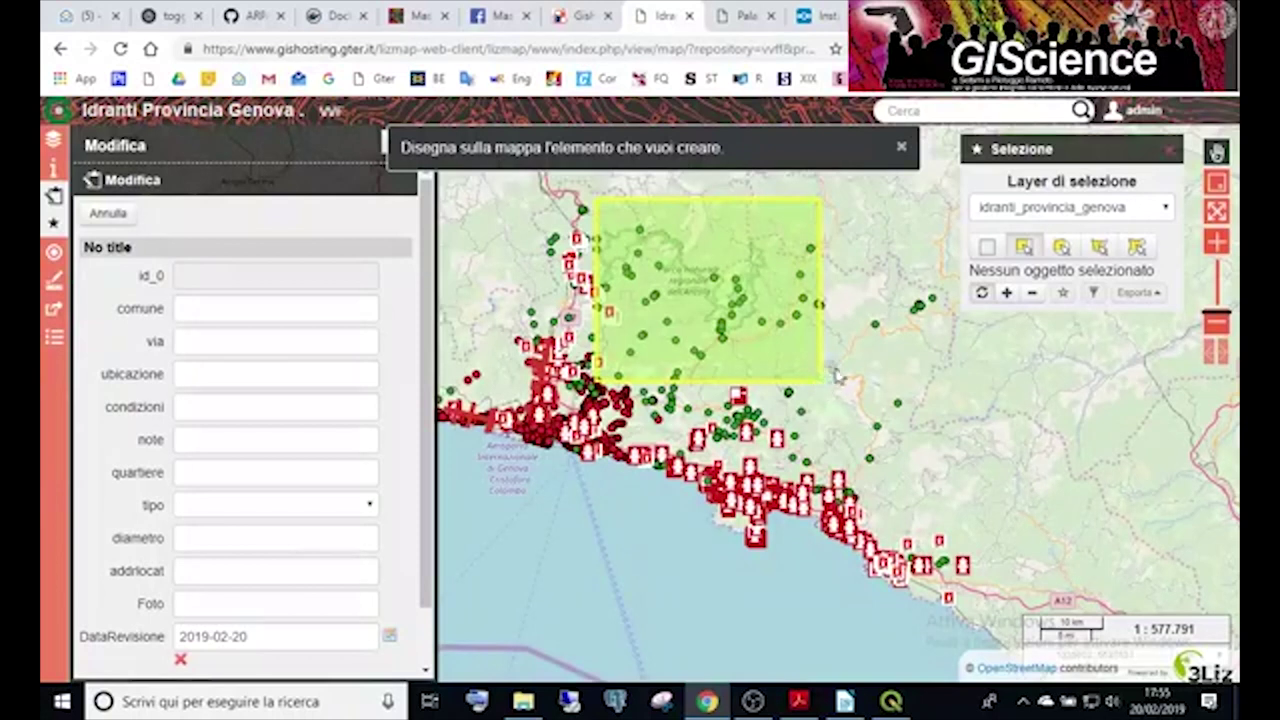
pyautogui.click(1010, 292)
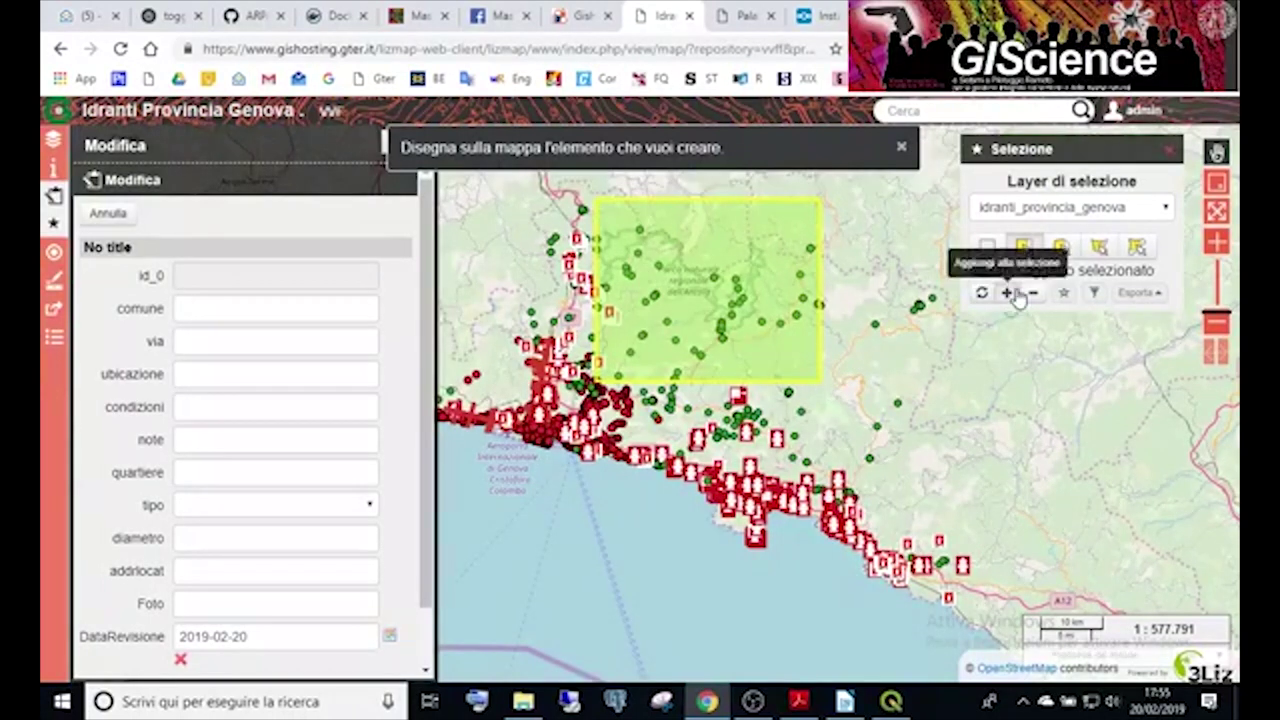
pyautogui.click(1150, 298)
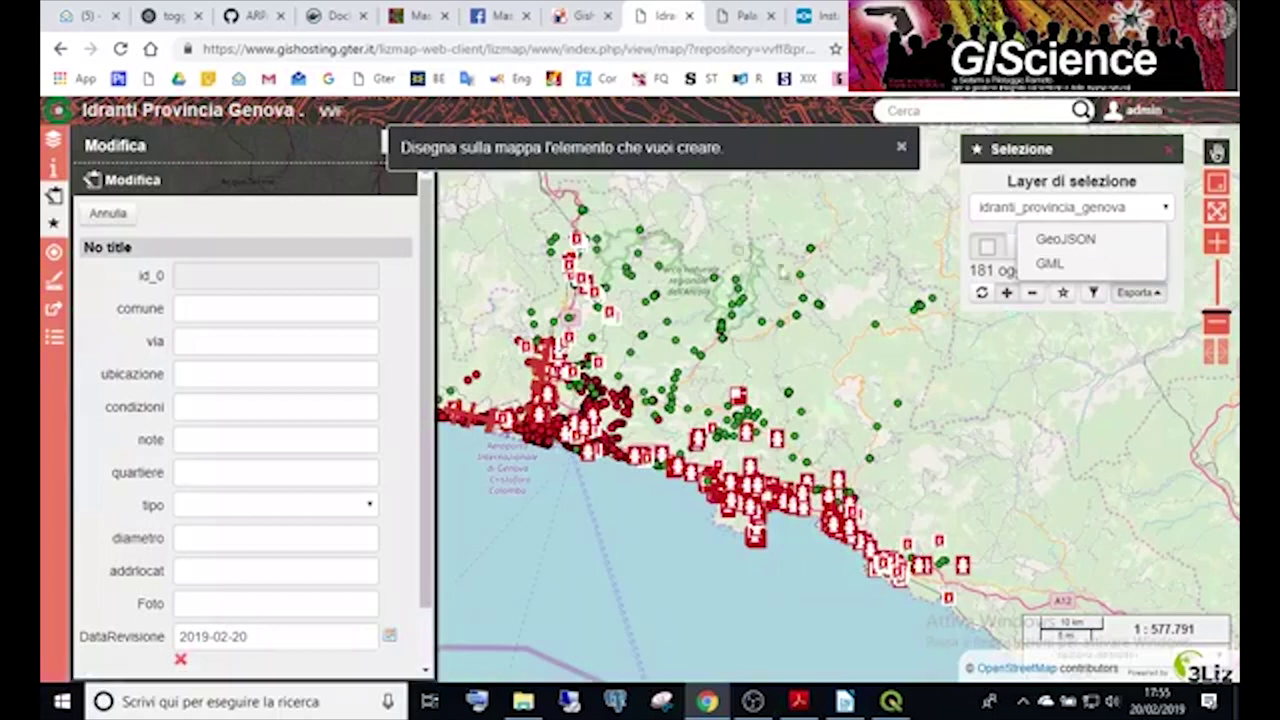
# Filter the idranti_provincia_genova layer to the selected features, and switch back to QGIS.
pyautogui.click(1092, 292)
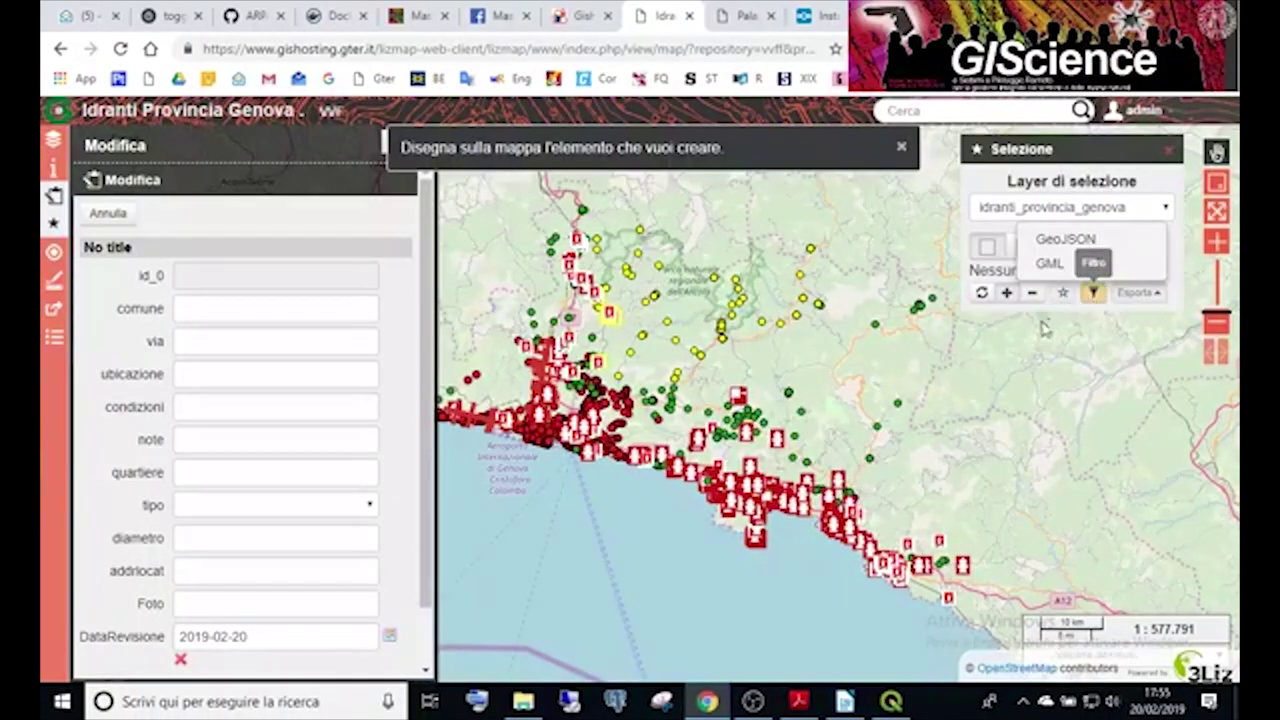
pyautogui.click(975, 298)
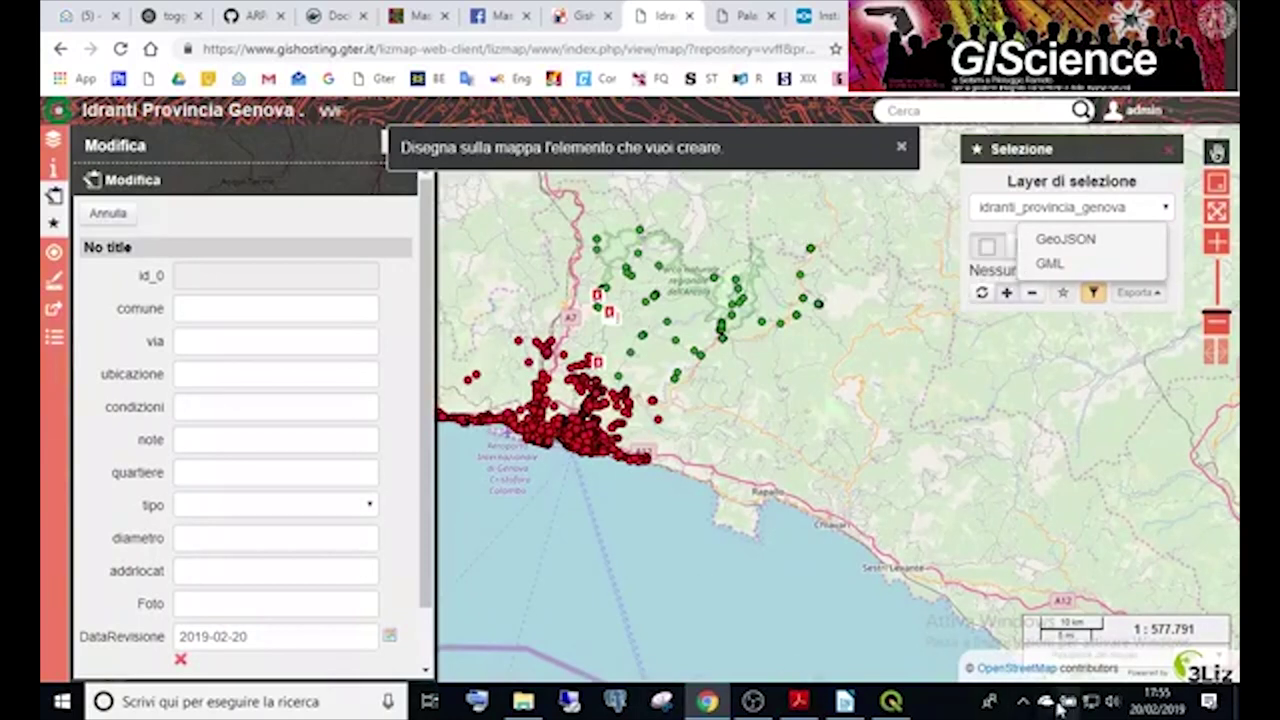
pyautogui.click(886, 697)
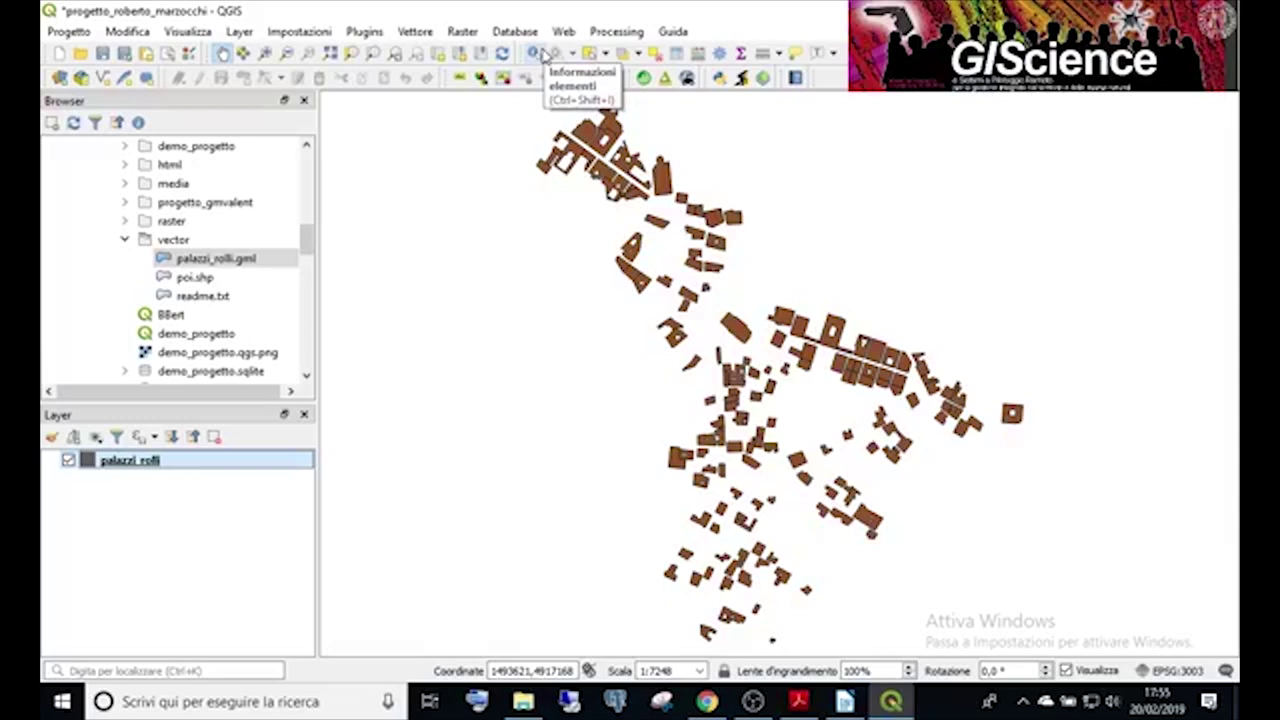
# Open the Lizmap configuration and examine its Locate by layer and Tabella attributi settings.
pyautogui.click(632, 82)
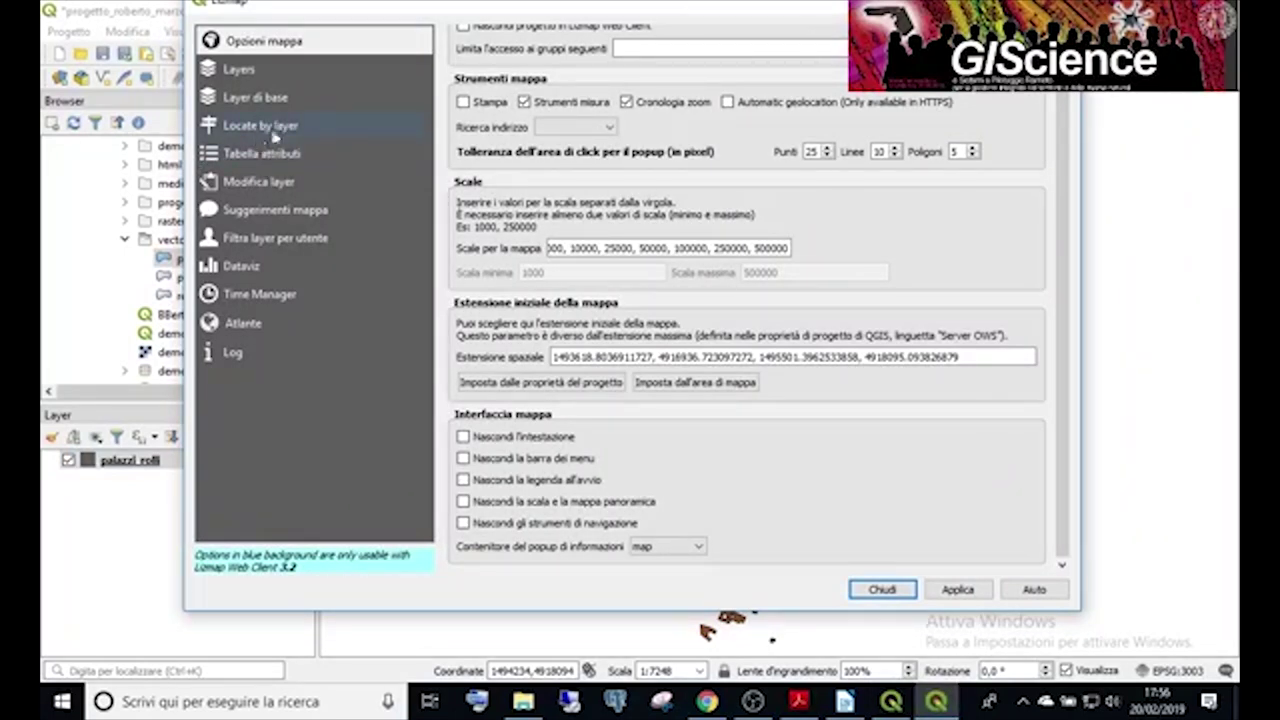
pyautogui.click(233, 133)
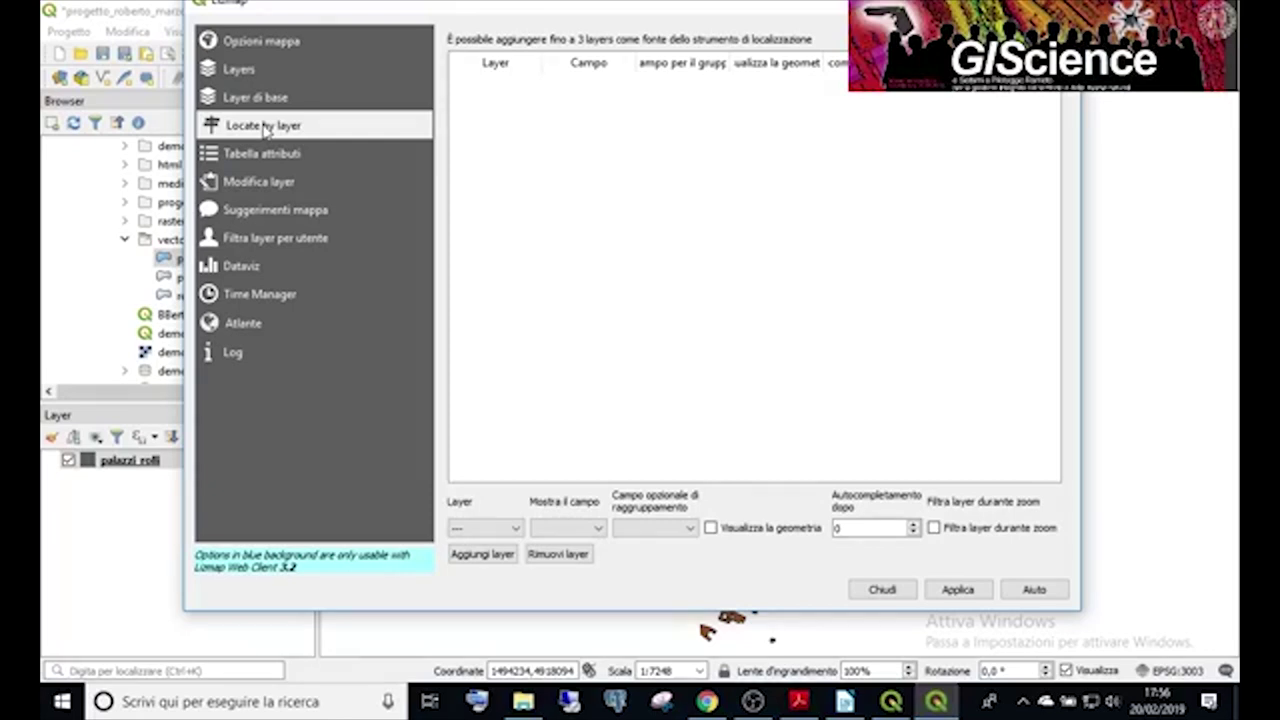
pyautogui.click(226, 154)
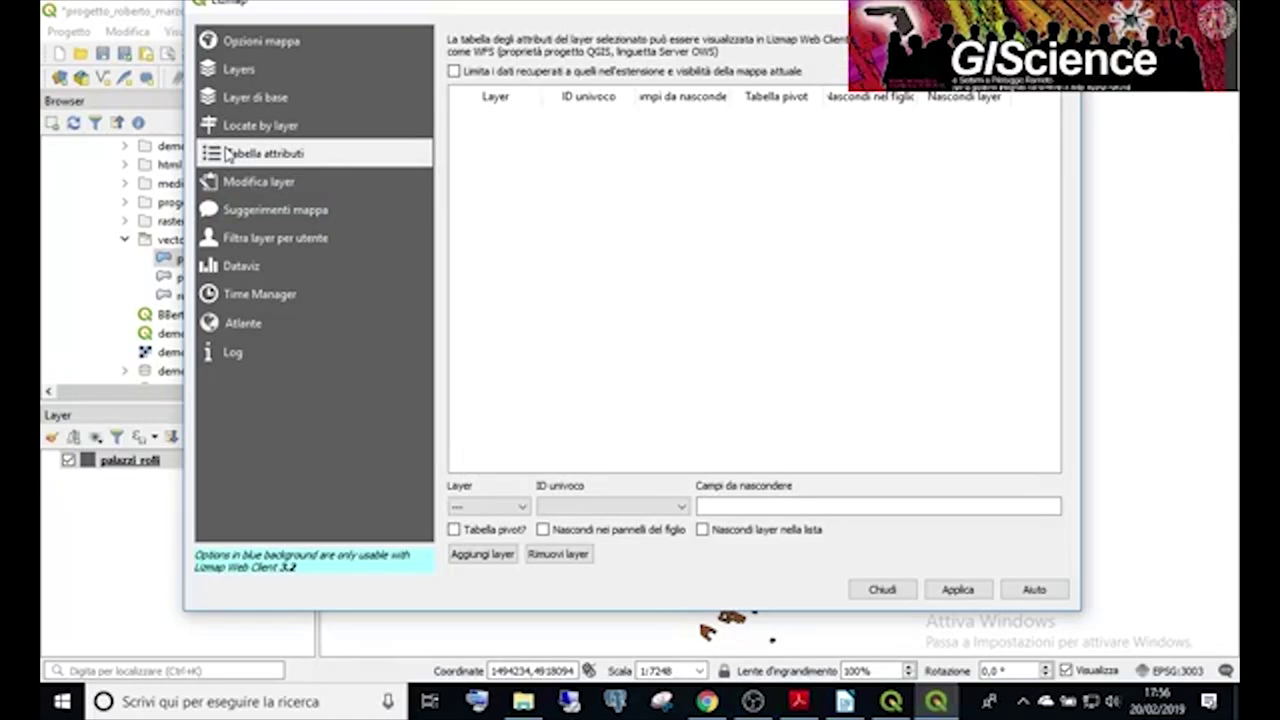
pyautogui.click(288, 127)
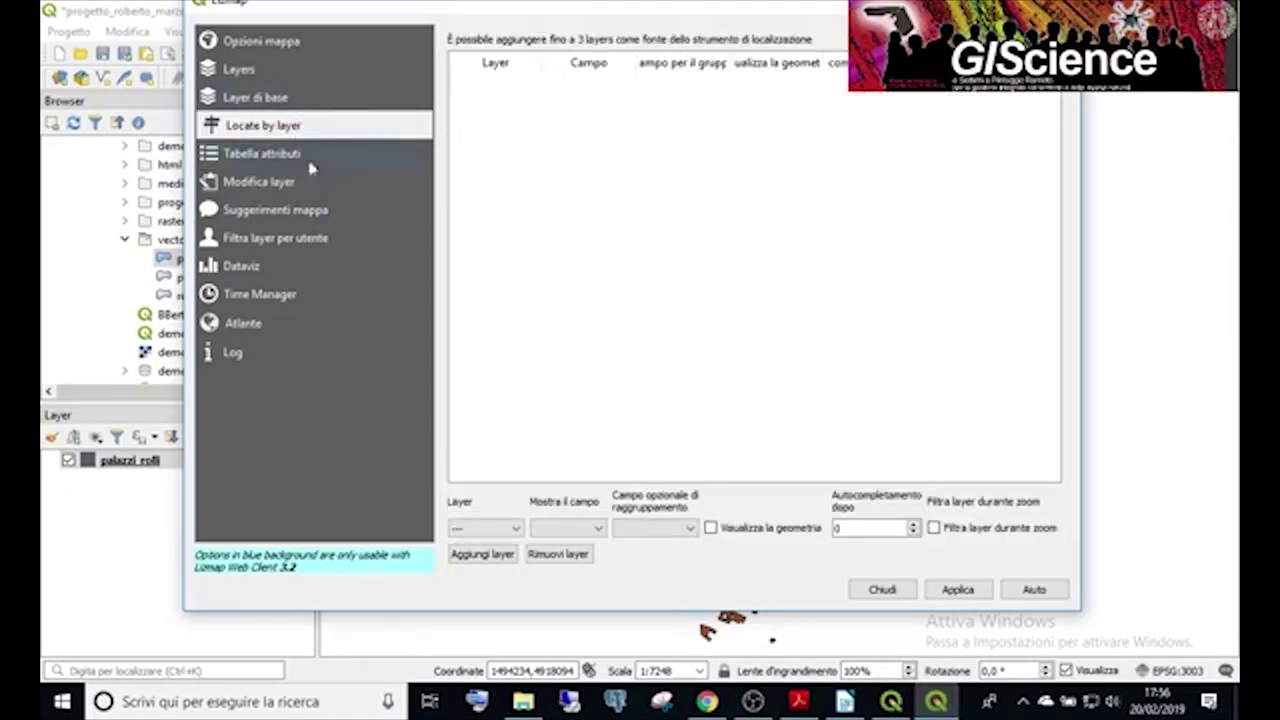
# Try to add palazzi_rolli as a Locate by layer source with fid as the displayed field, and close the Lizmap configuration.
pyautogui.click(514, 528)
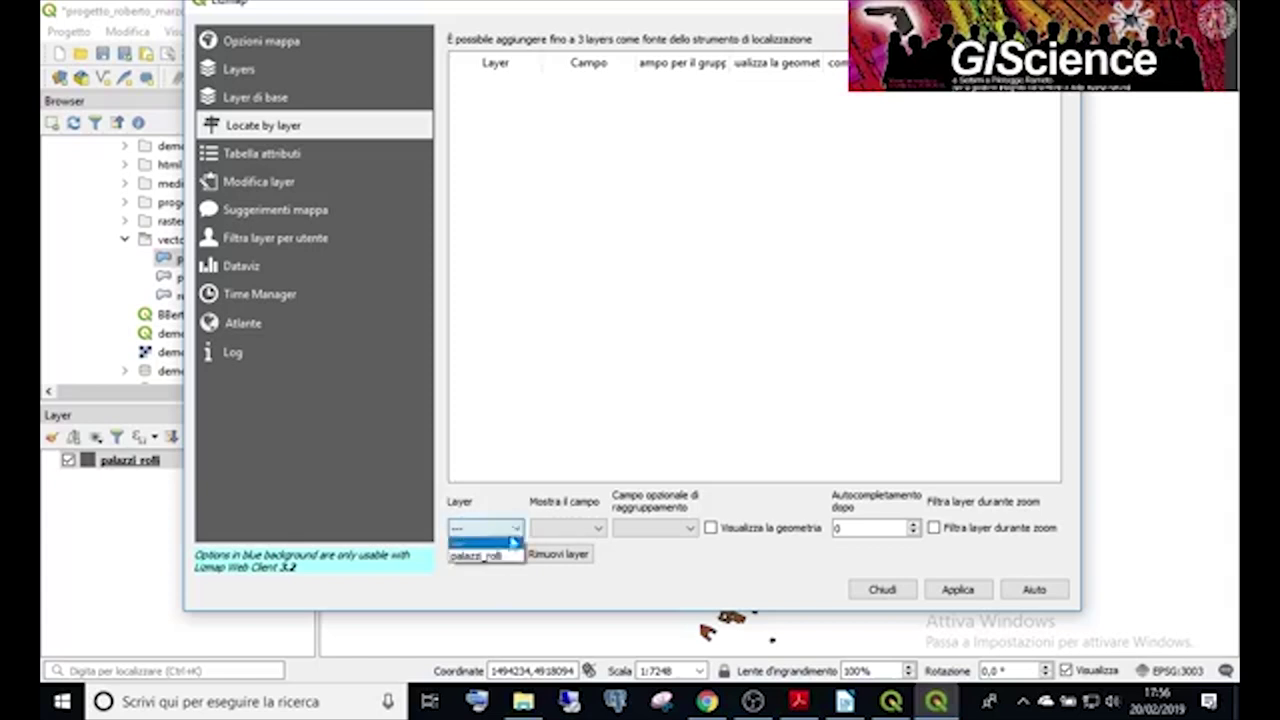
pyautogui.click(493, 555)
pyautogui.click(497, 556)
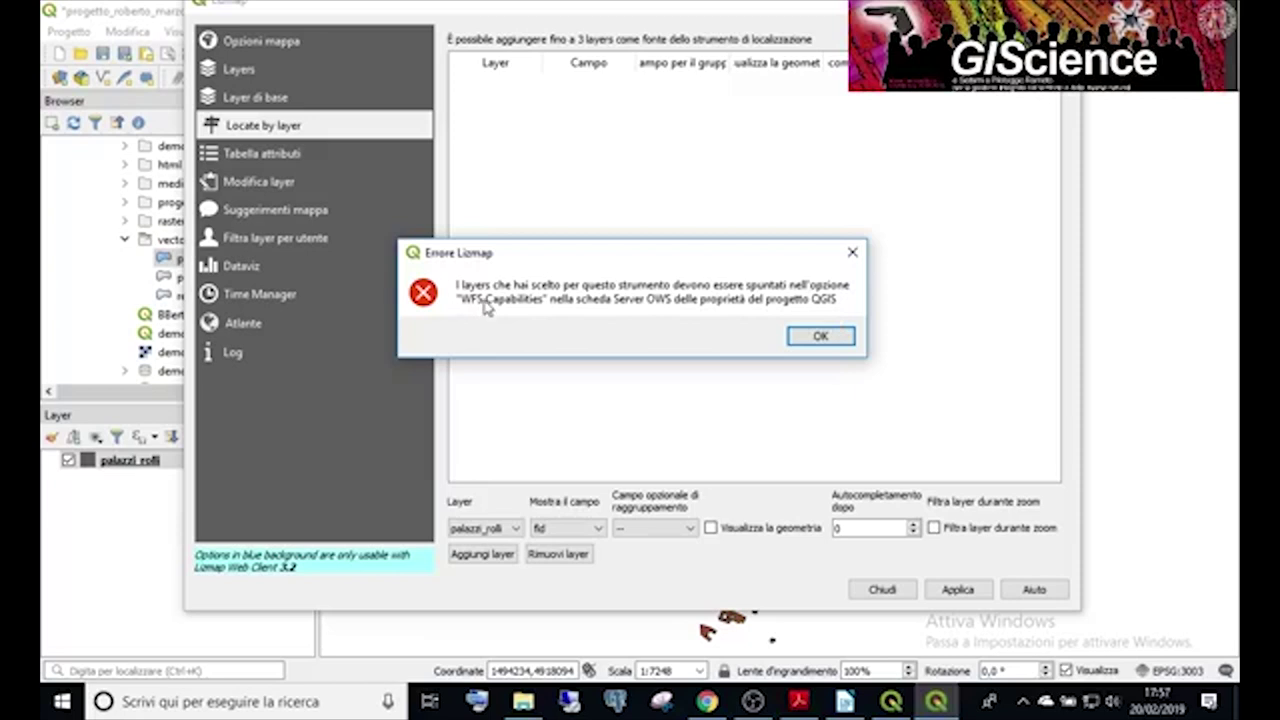
pyautogui.click(838, 337)
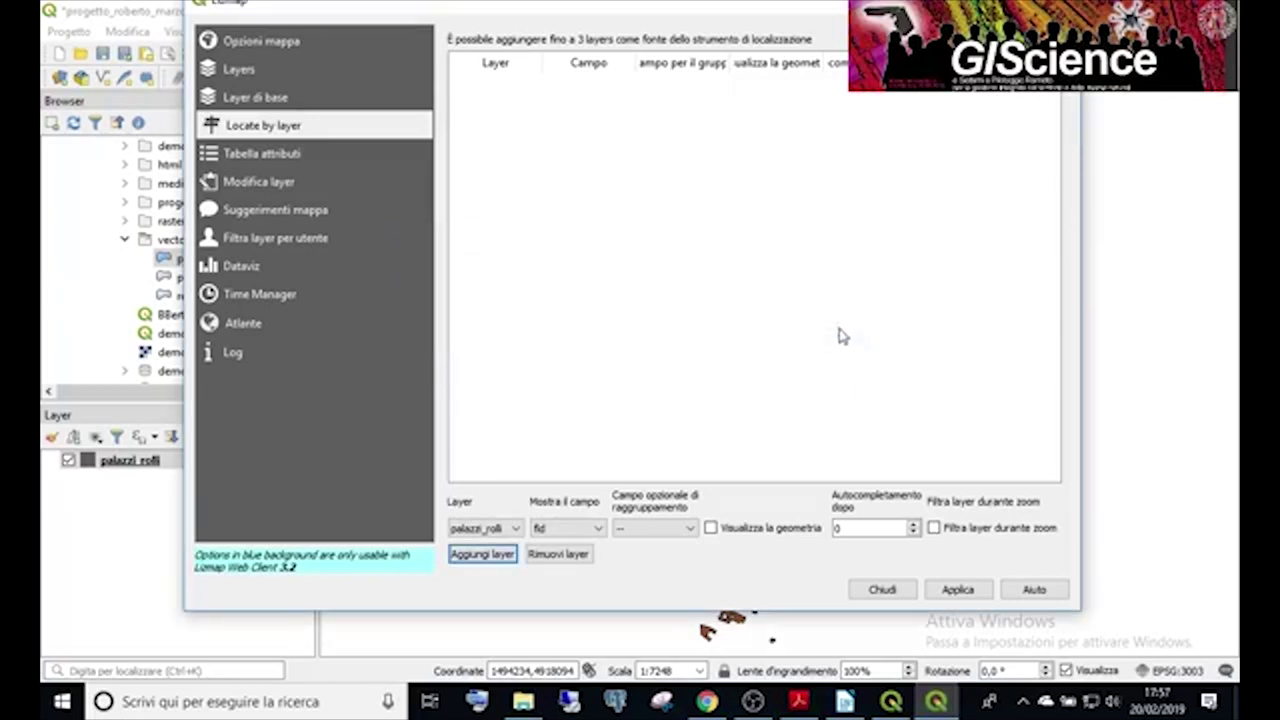
pyautogui.click(886, 589)
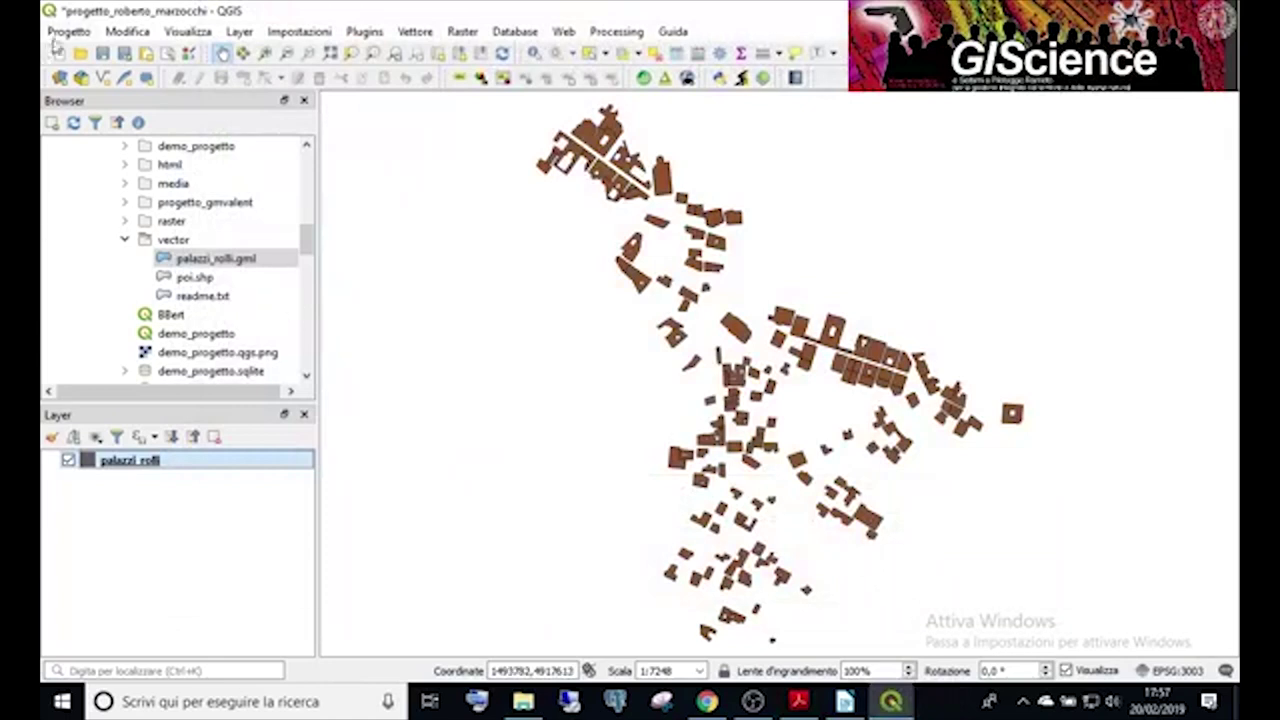
# Publish the palazzi_rolli layer under the WFS capabilities in the project's QGIS Server properties.
pyautogui.click(66, 35)
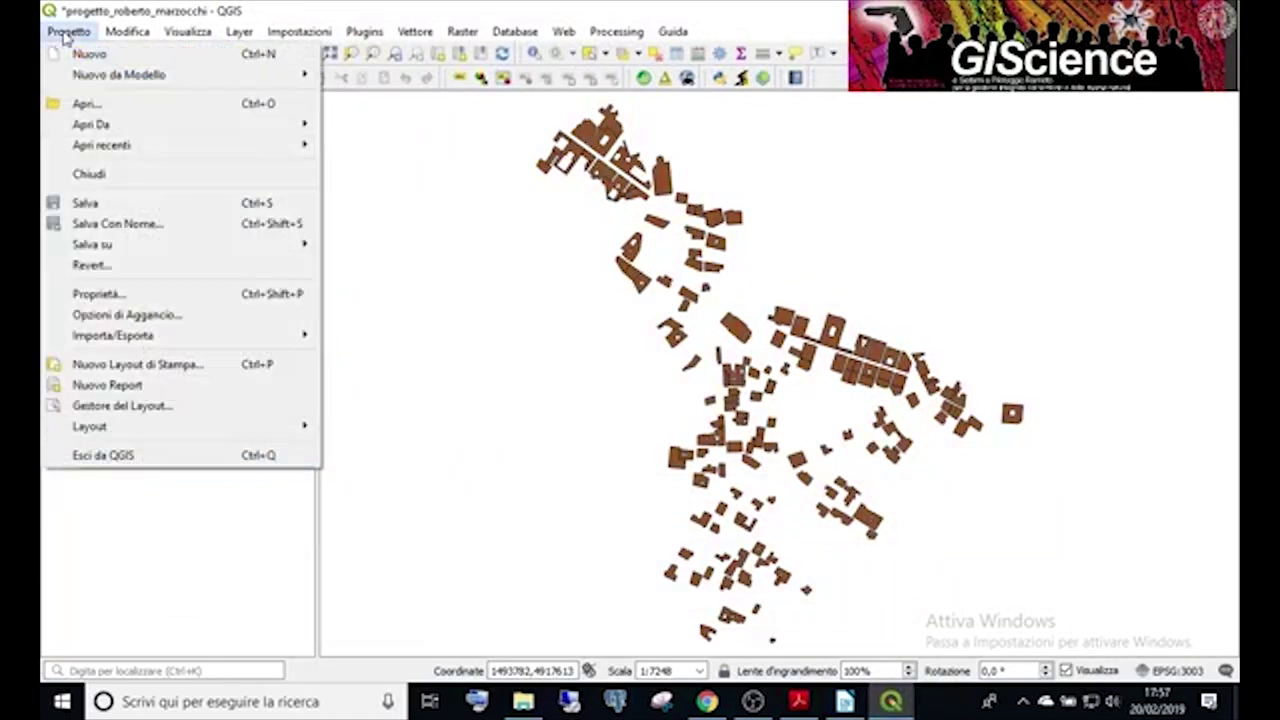
pyautogui.click(150, 294)
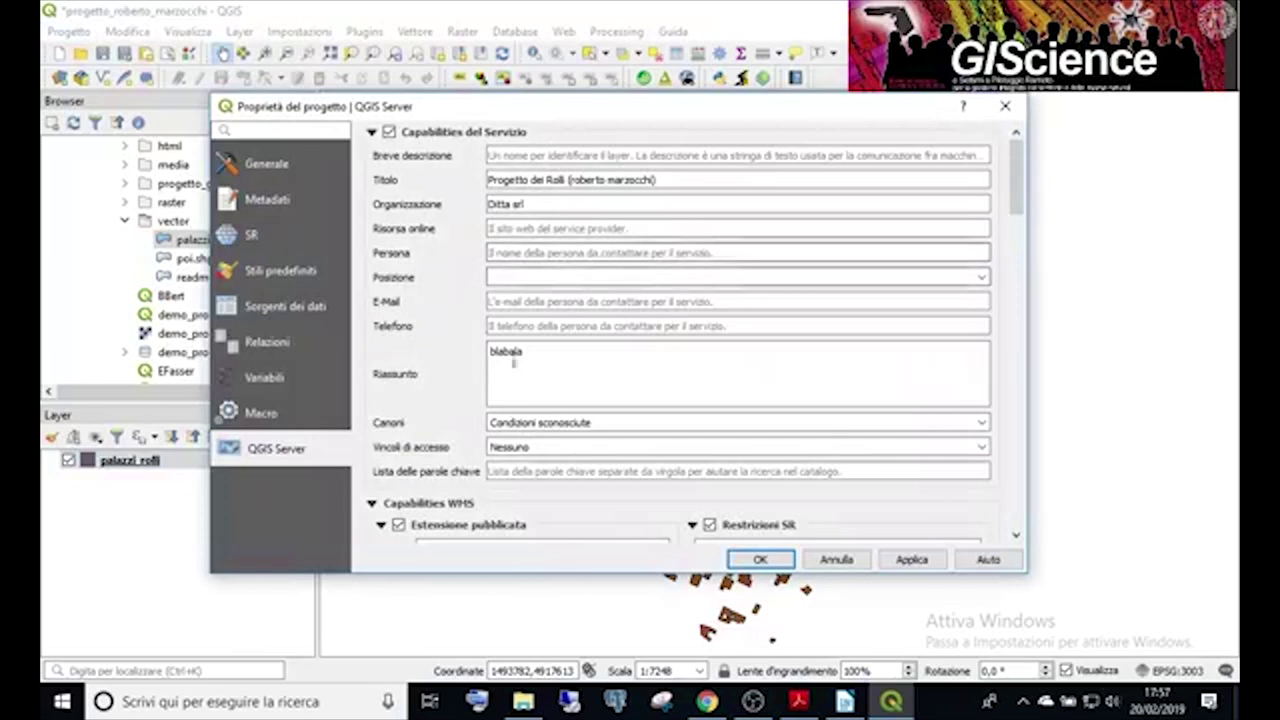
pyautogui.moveTo(1015, 200); pyautogui.dragTo(1015, 422)
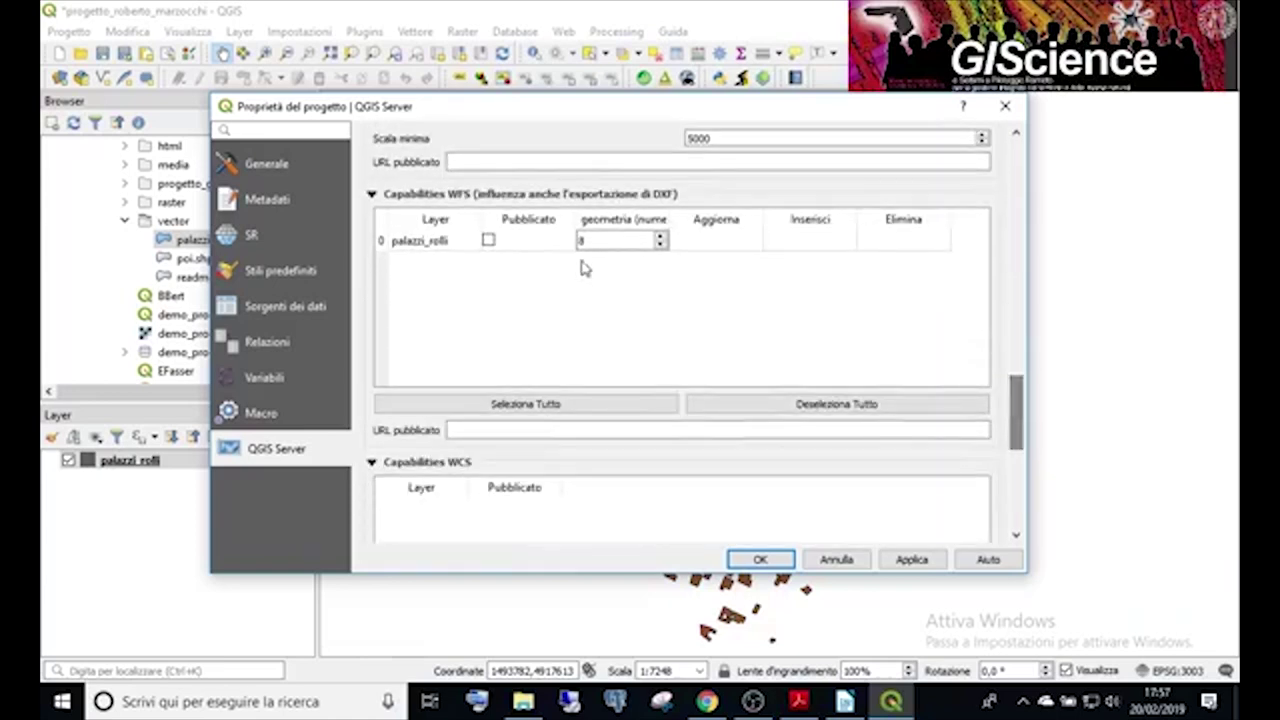
pyautogui.click(488, 240)
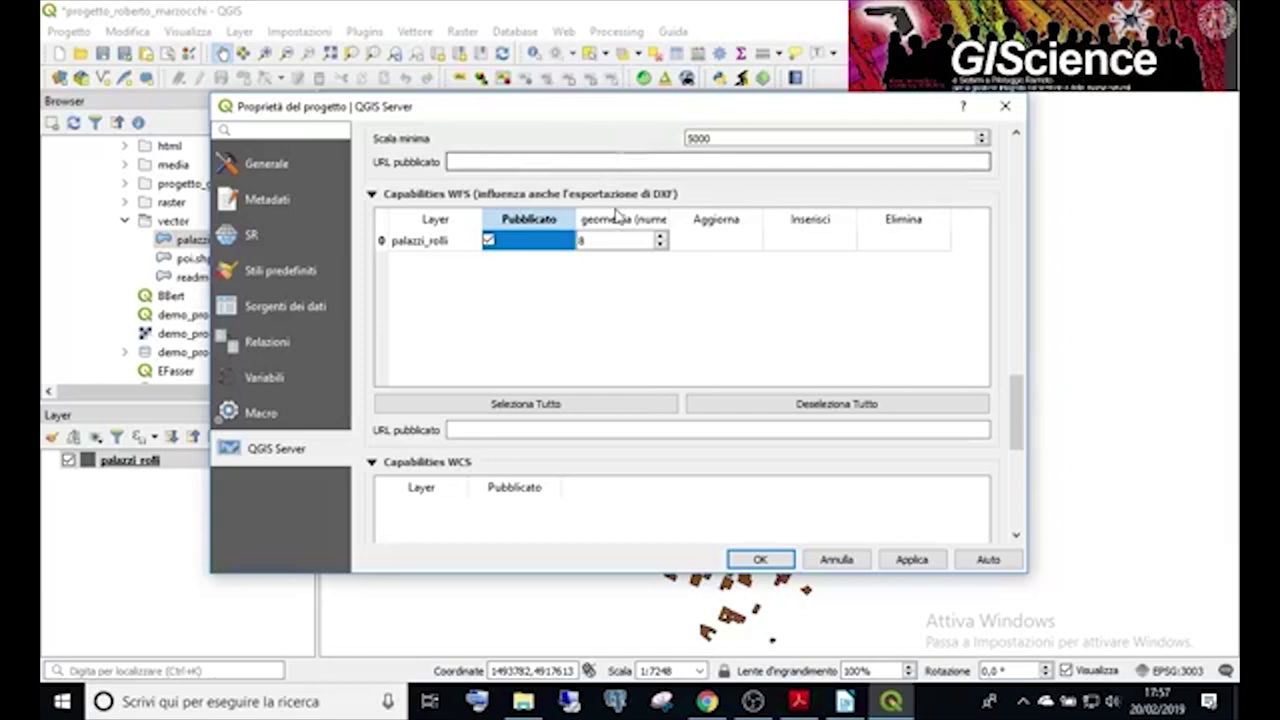
pyautogui.click(760, 559)
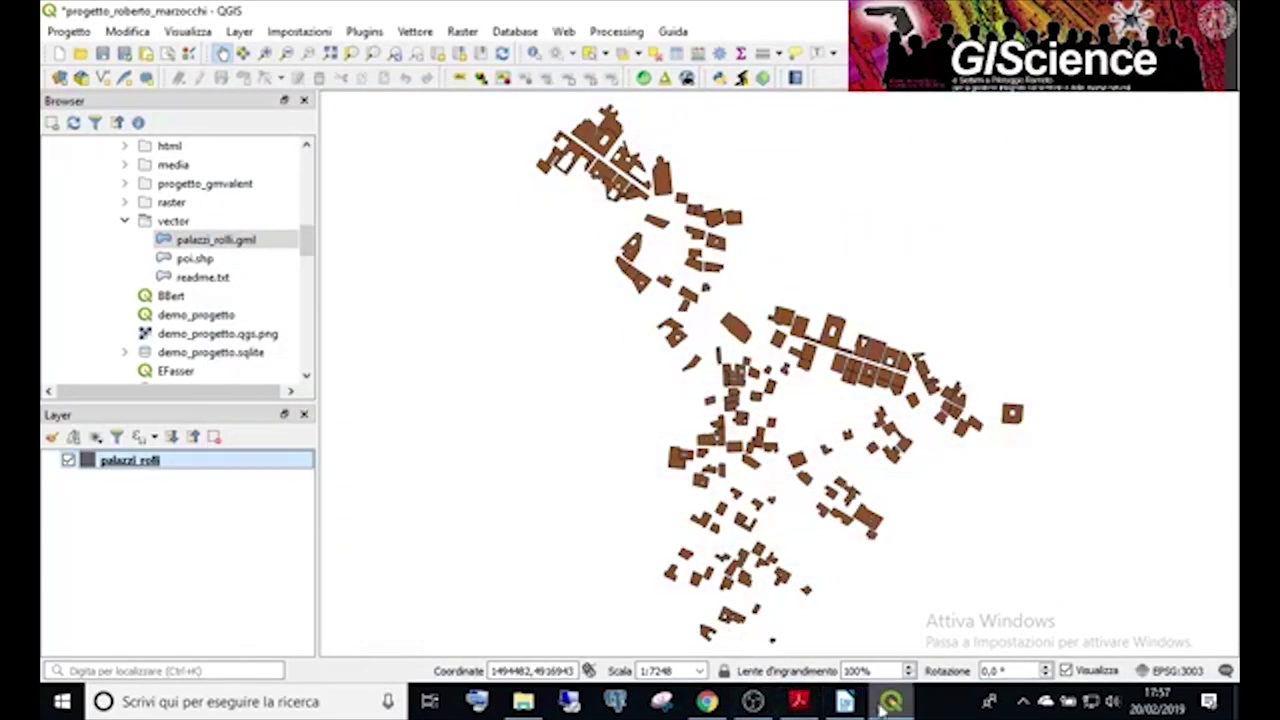
# Add palazzi_rolli as a Lizmap Locate by layer source, showing the NOME_PALAZZO field and with geometry display enabled.
pyautogui.click(643, 79)
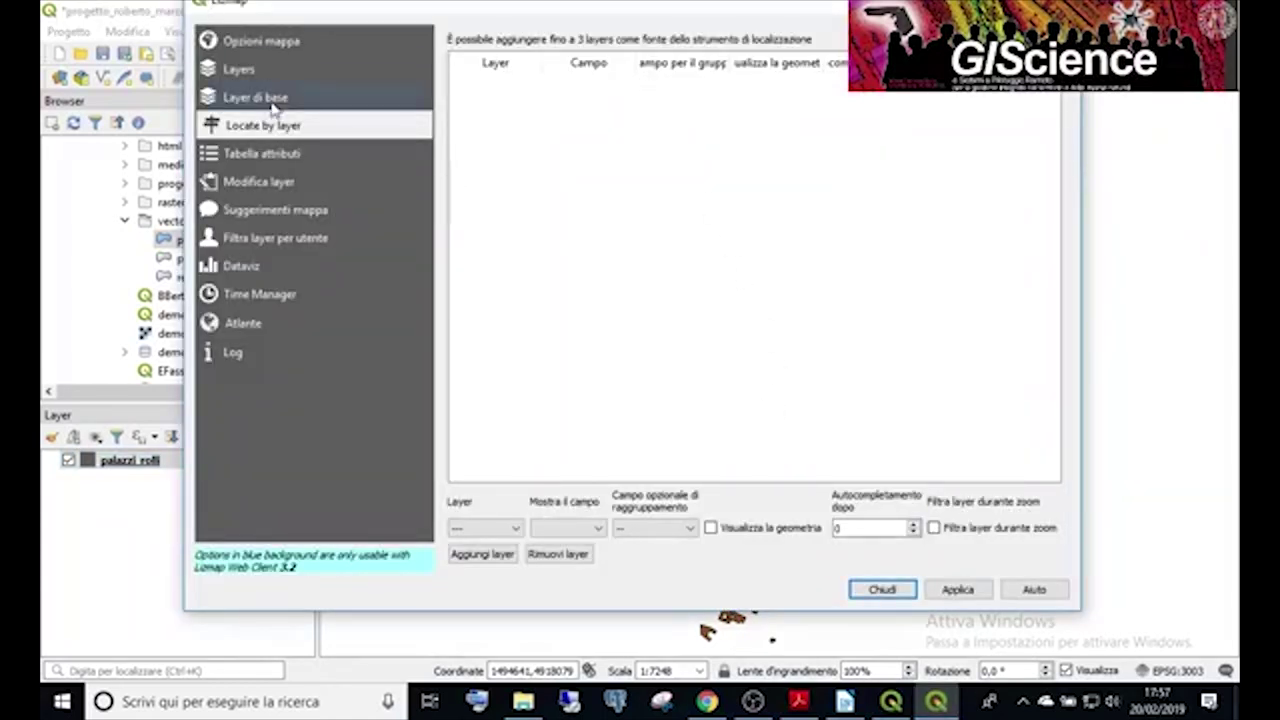
pyautogui.click(497, 528)
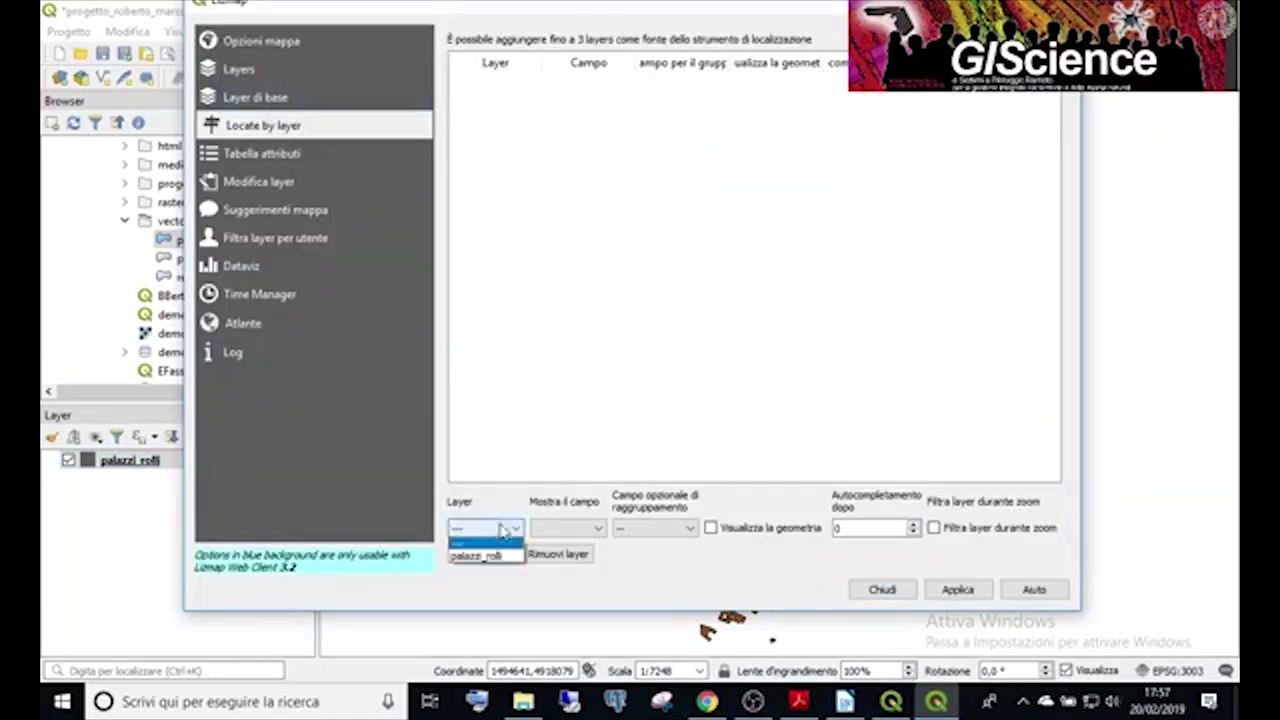
pyautogui.click(494, 556)
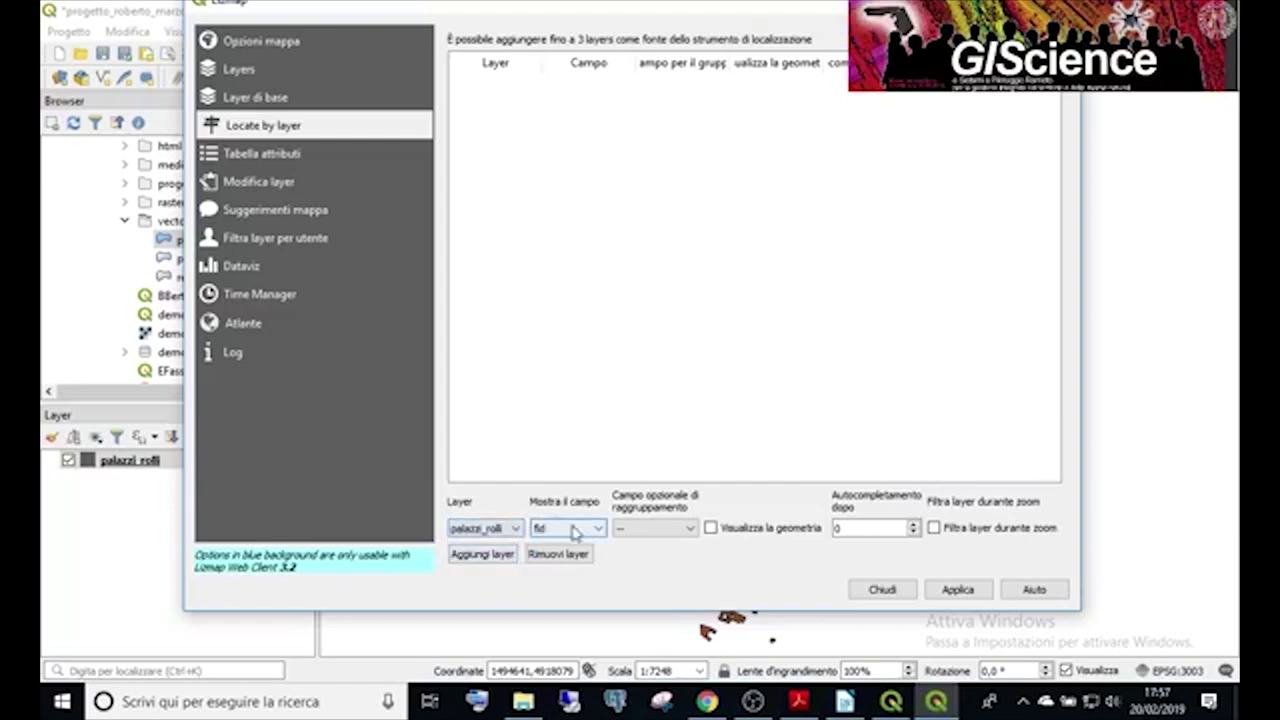
pyautogui.click(572, 530)
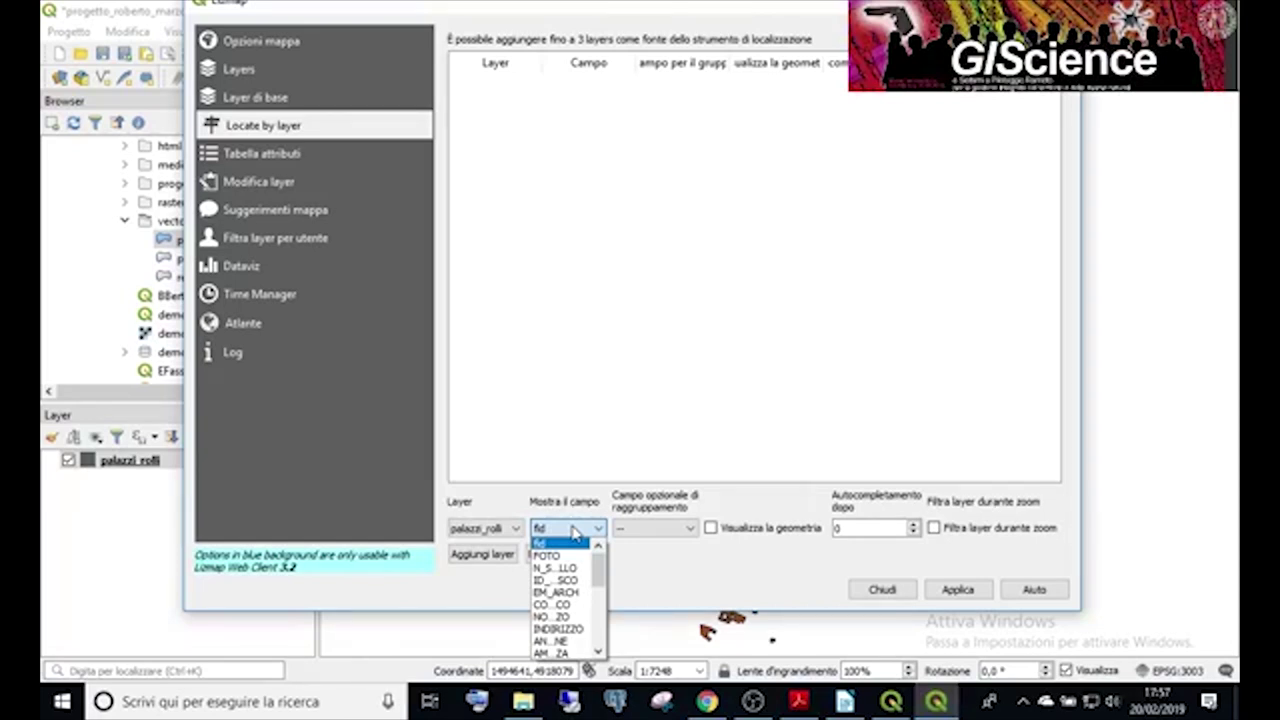
pyautogui.click(563, 616)
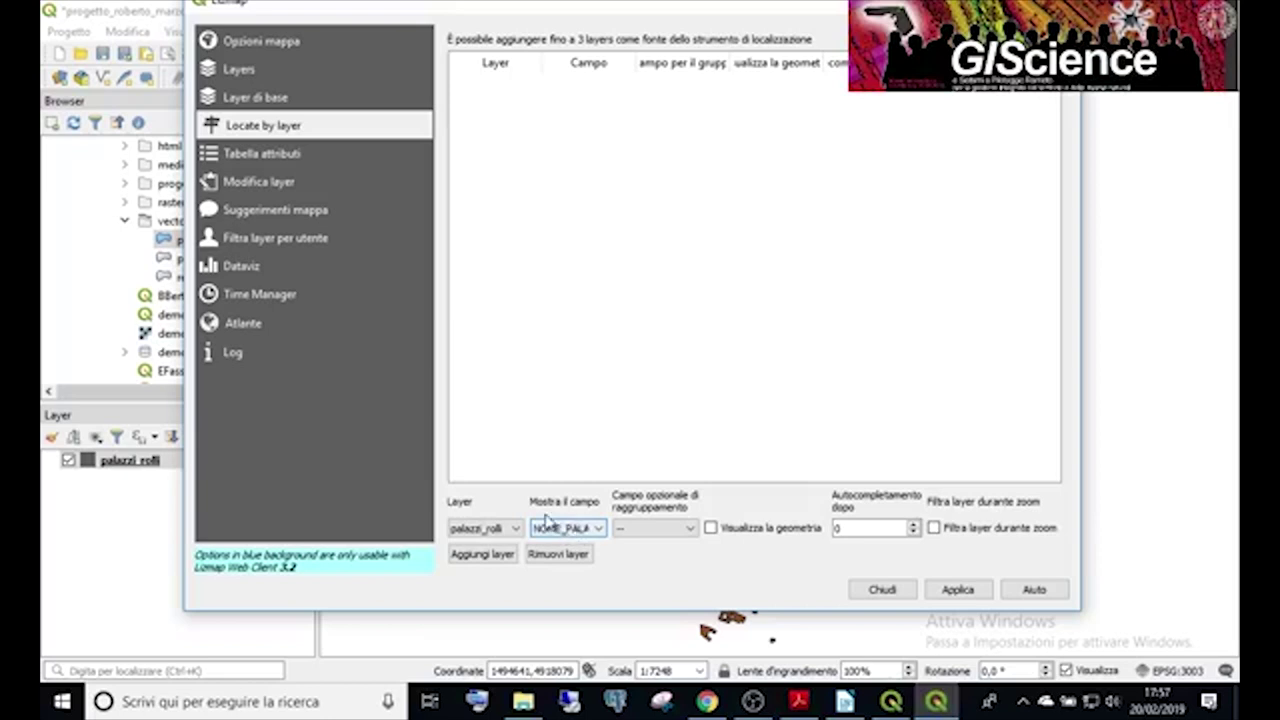
pyautogui.click(752, 528)
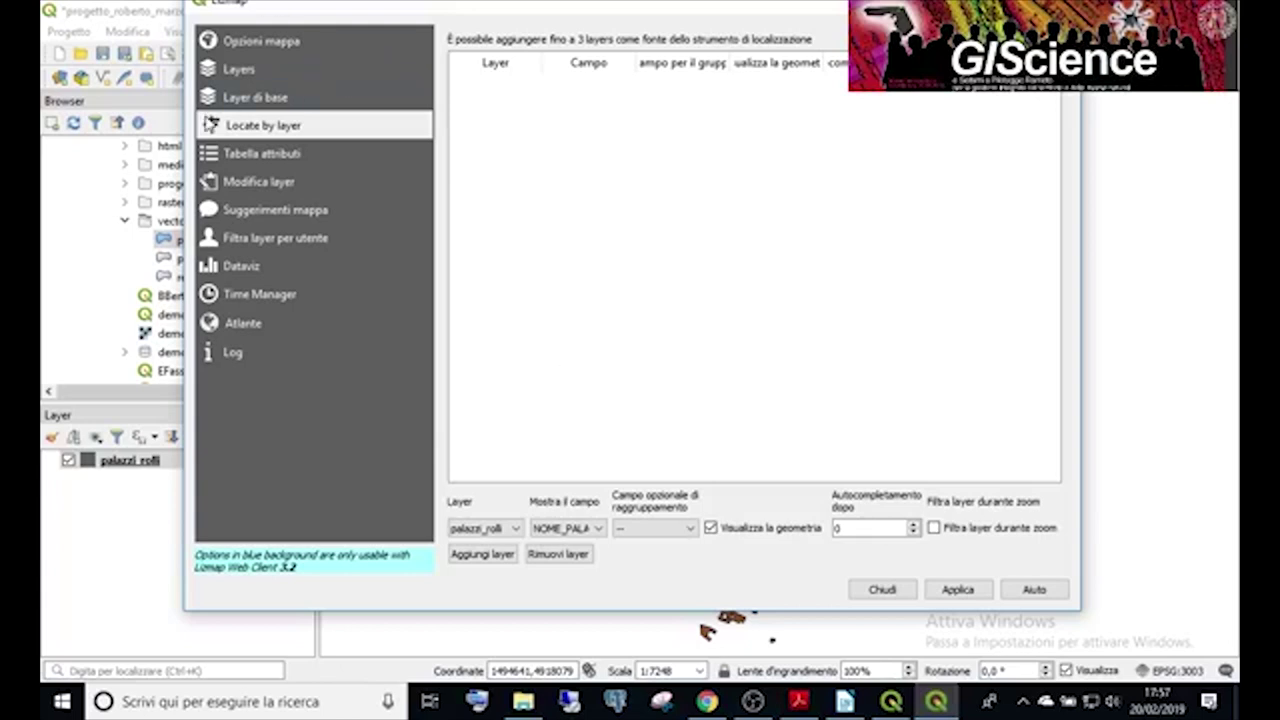
pyautogui.click(483, 556)
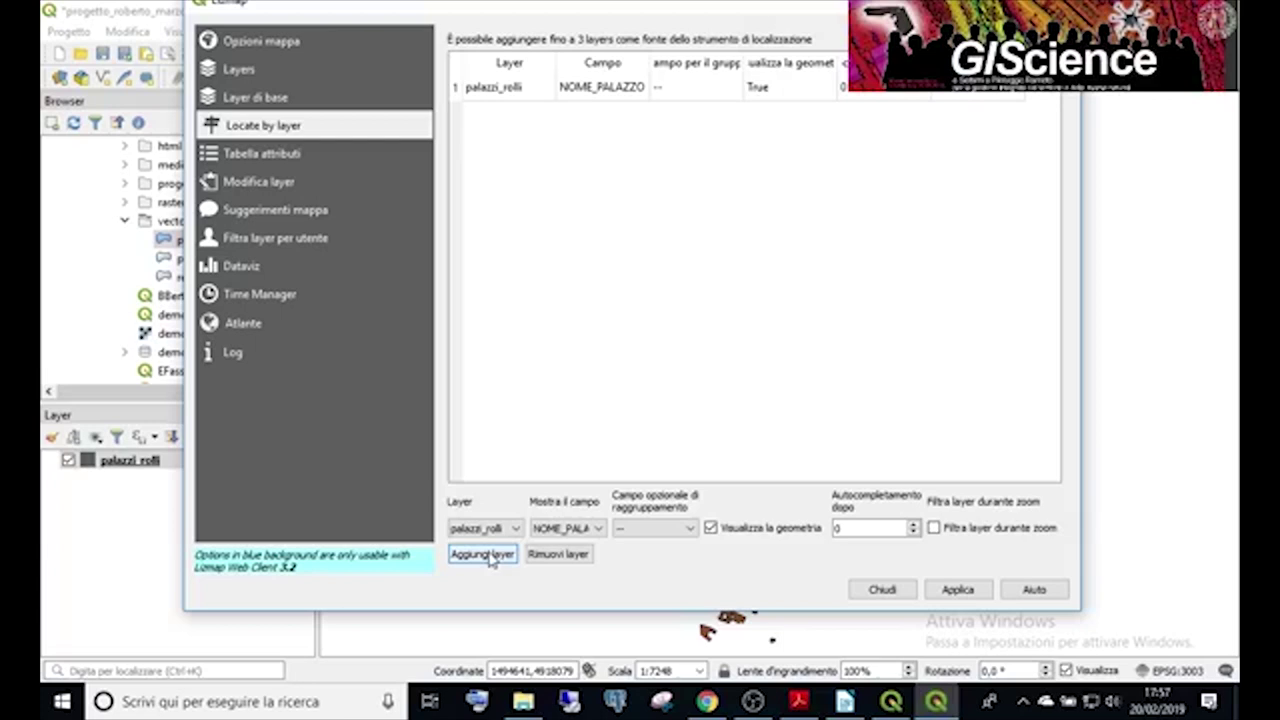
# Add palazzi_rolli to Lizmap's attribute table layers with fid as the unique ID.
pyautogui.click(281, 163)
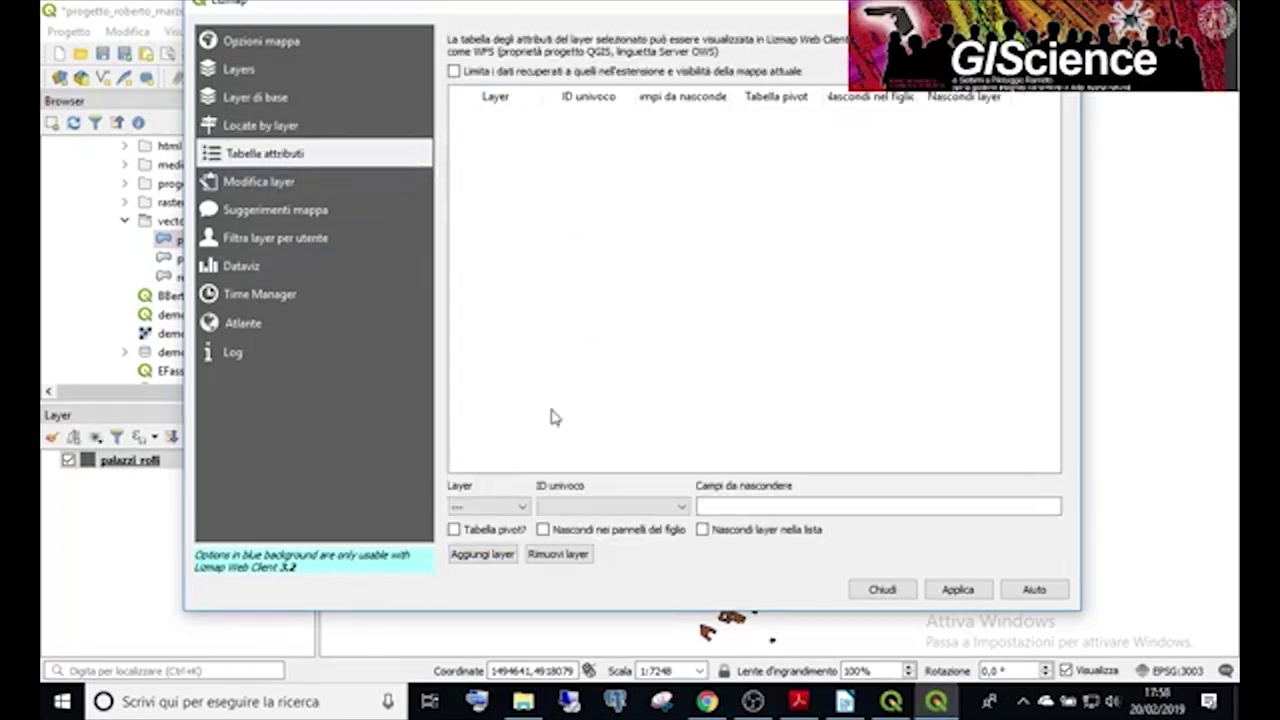
pyautogui.click(512, 508)
pyautogui.click(495, 531)
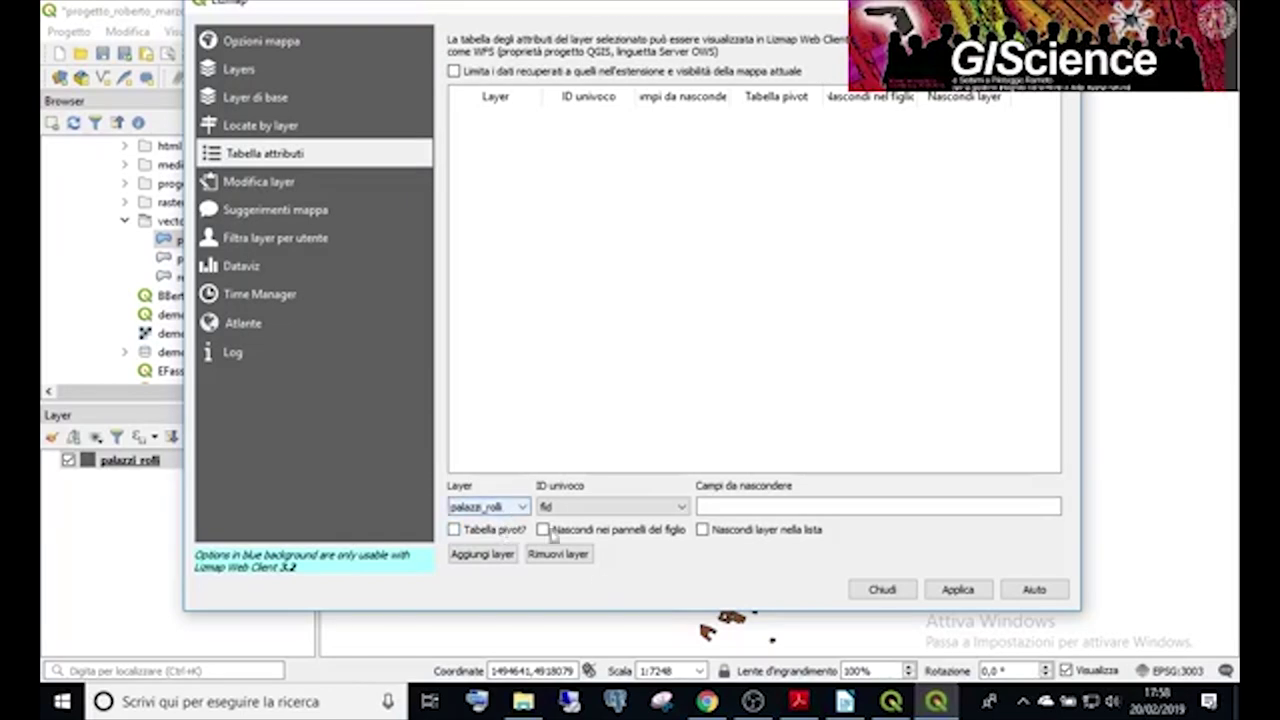
pyautogui.click(506, 558)
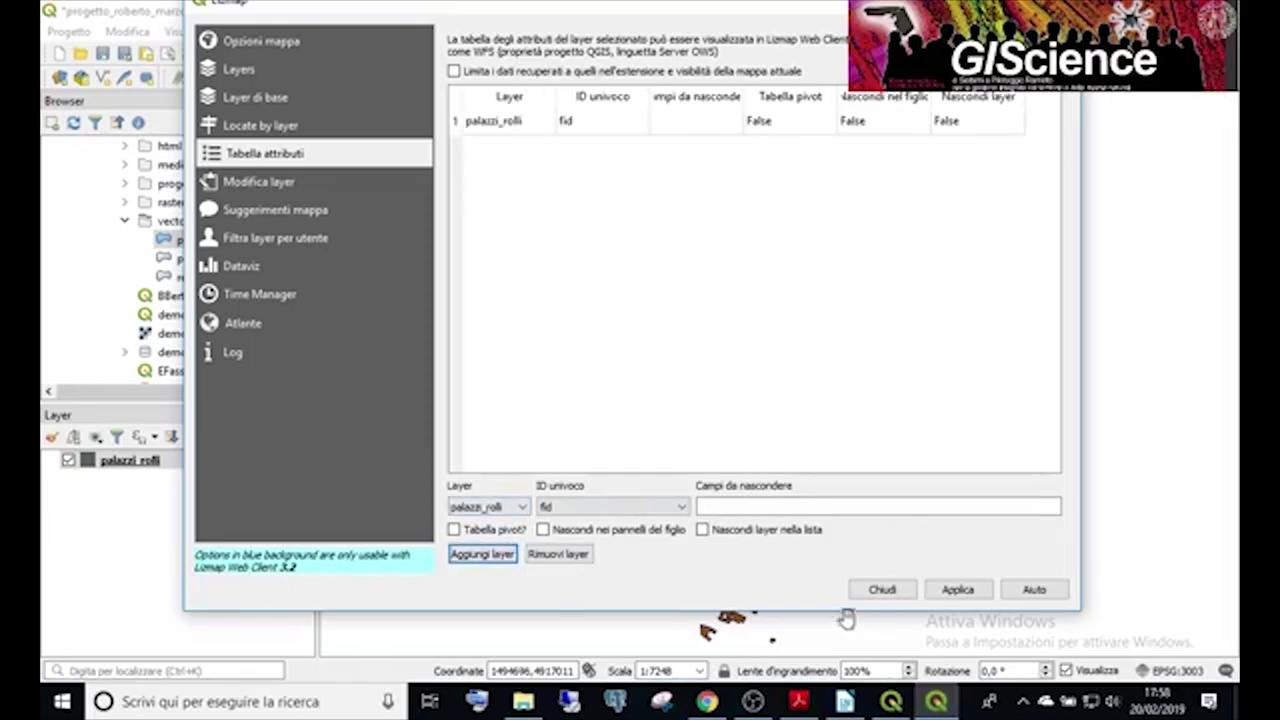
# Apply and close the Lizmap configuration, and save the QGIS project.
pyautogui.click(957, 590)
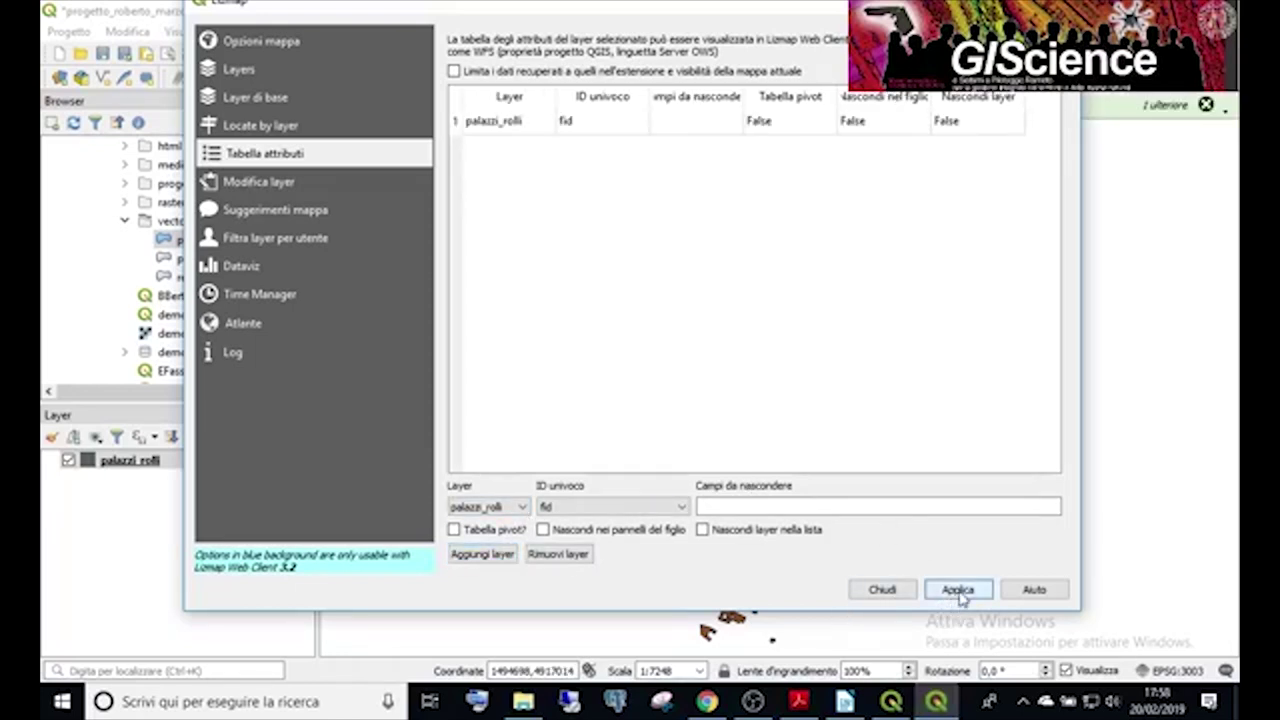
pyautogui.click(881, 590)
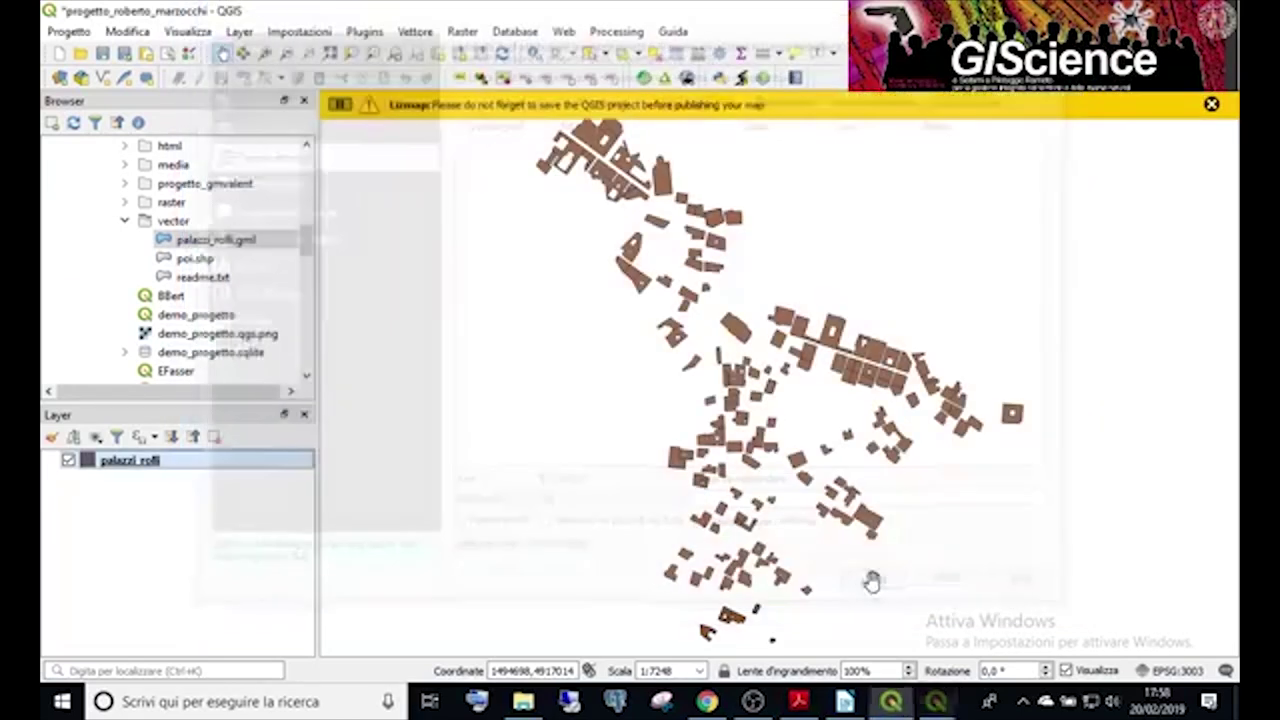
pyautogui.click(104, 55)
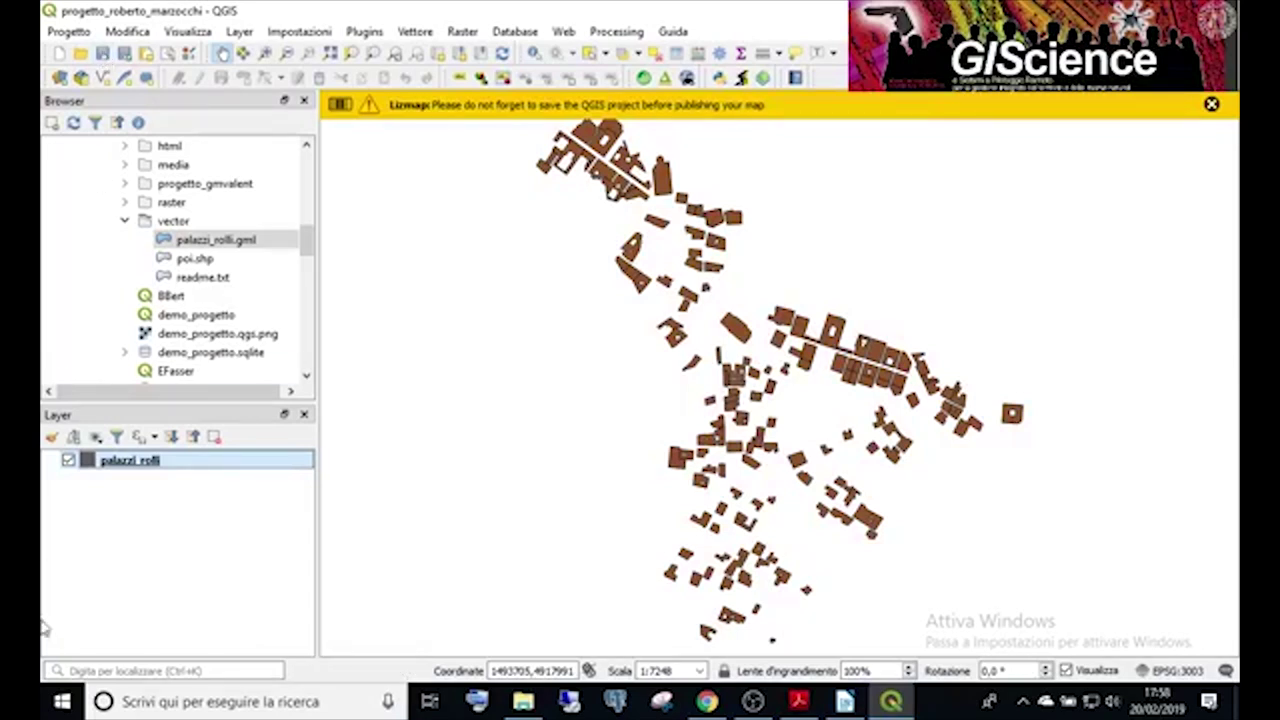
pyautogui.click(704, 701)
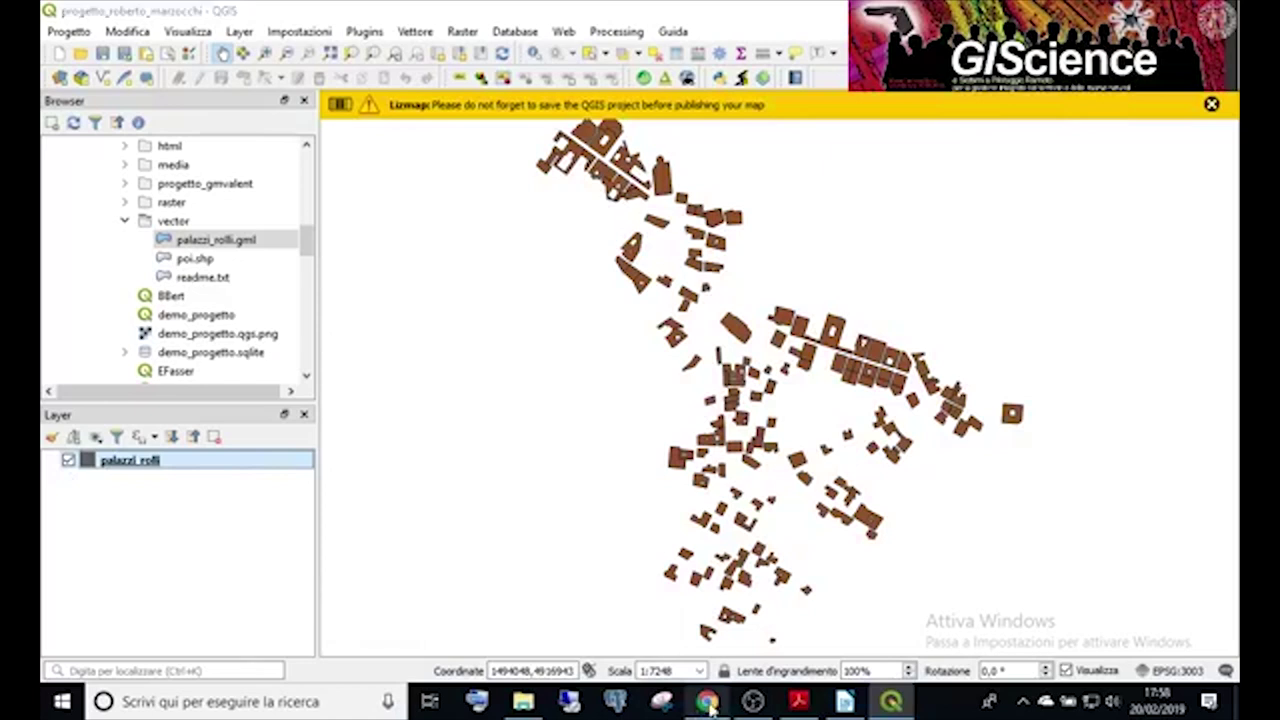
pyautogui.click(963, 408)
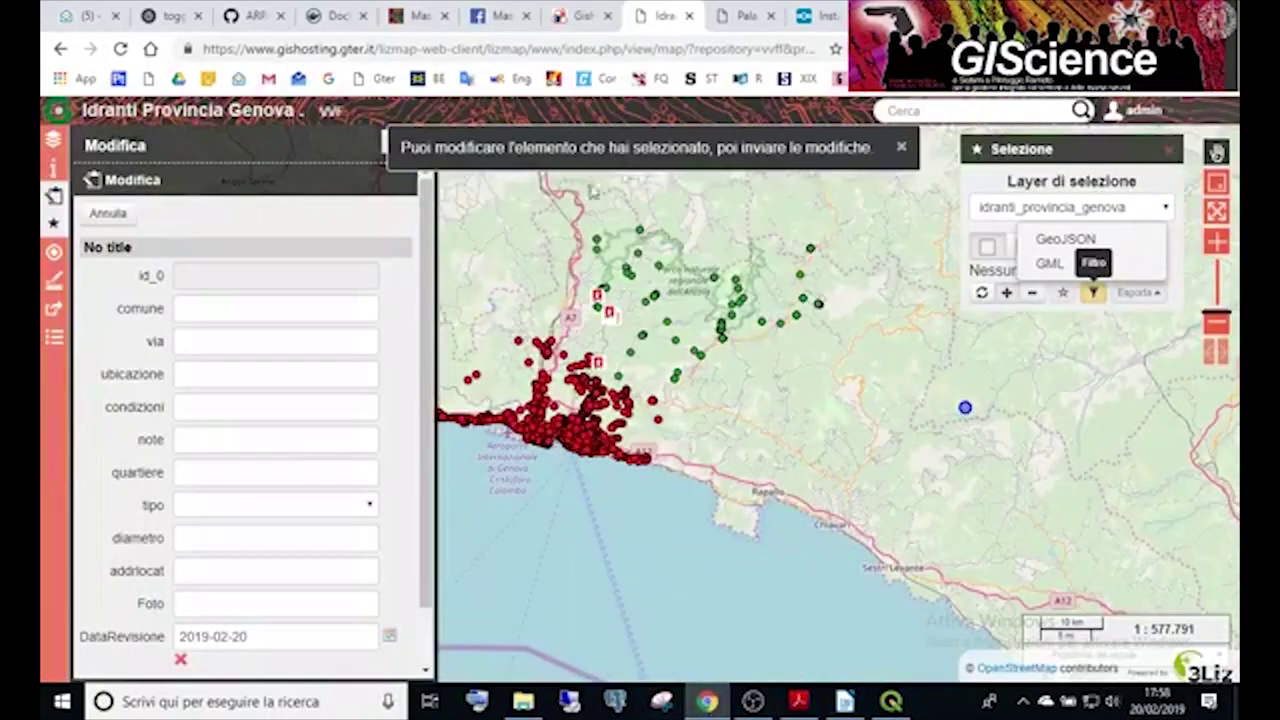
pyautogui.click(1166, 120)
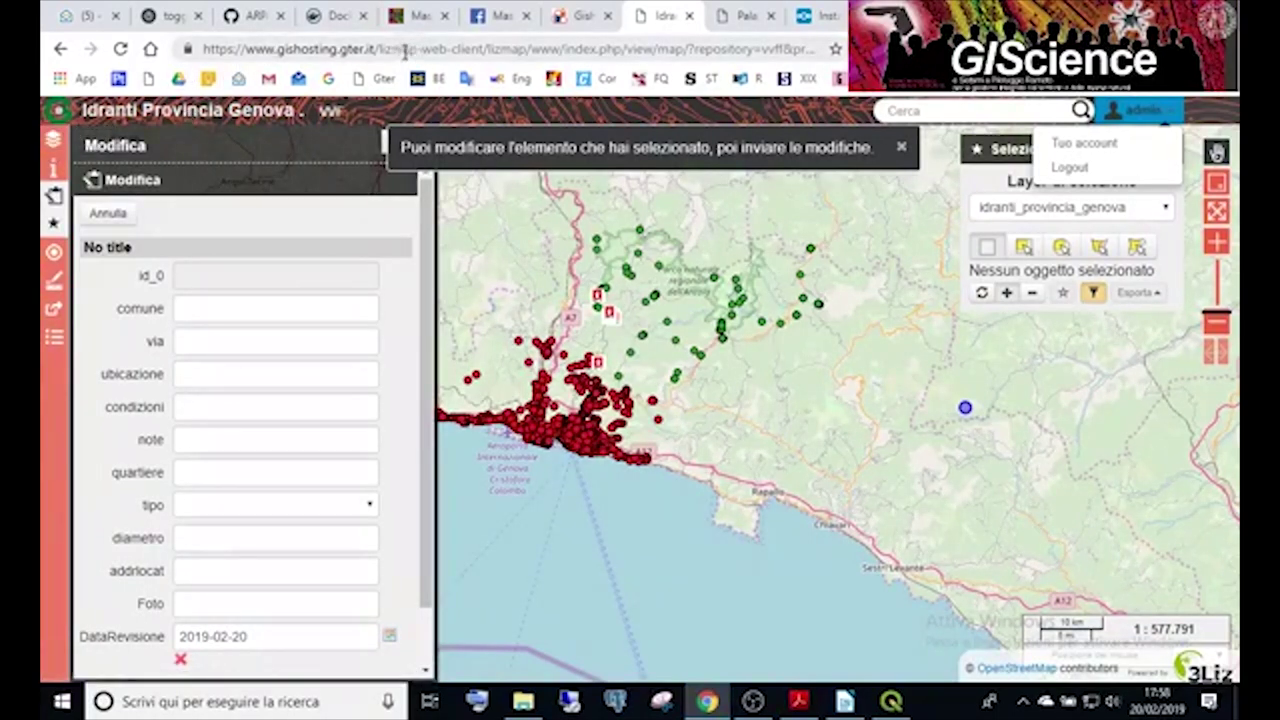
pyautogui.moveTo(379, 50); pyautogui.dragTo(816, 50)
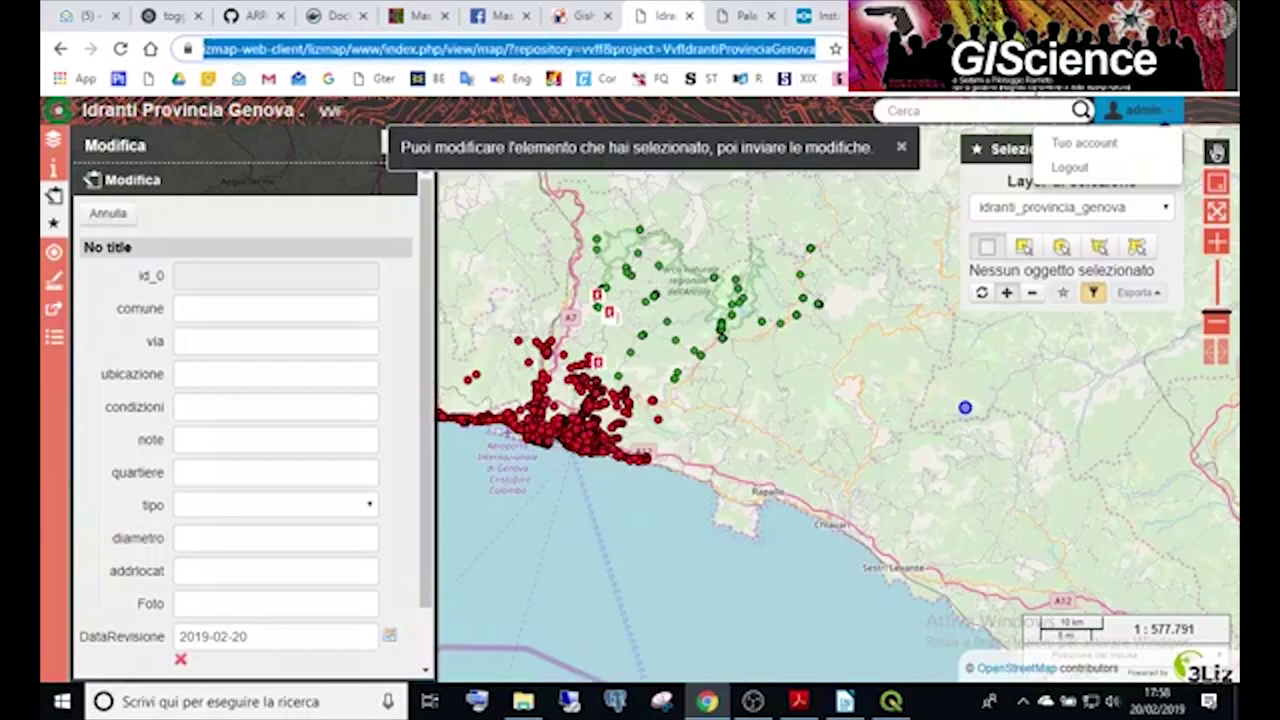
pyautogui.write('work')
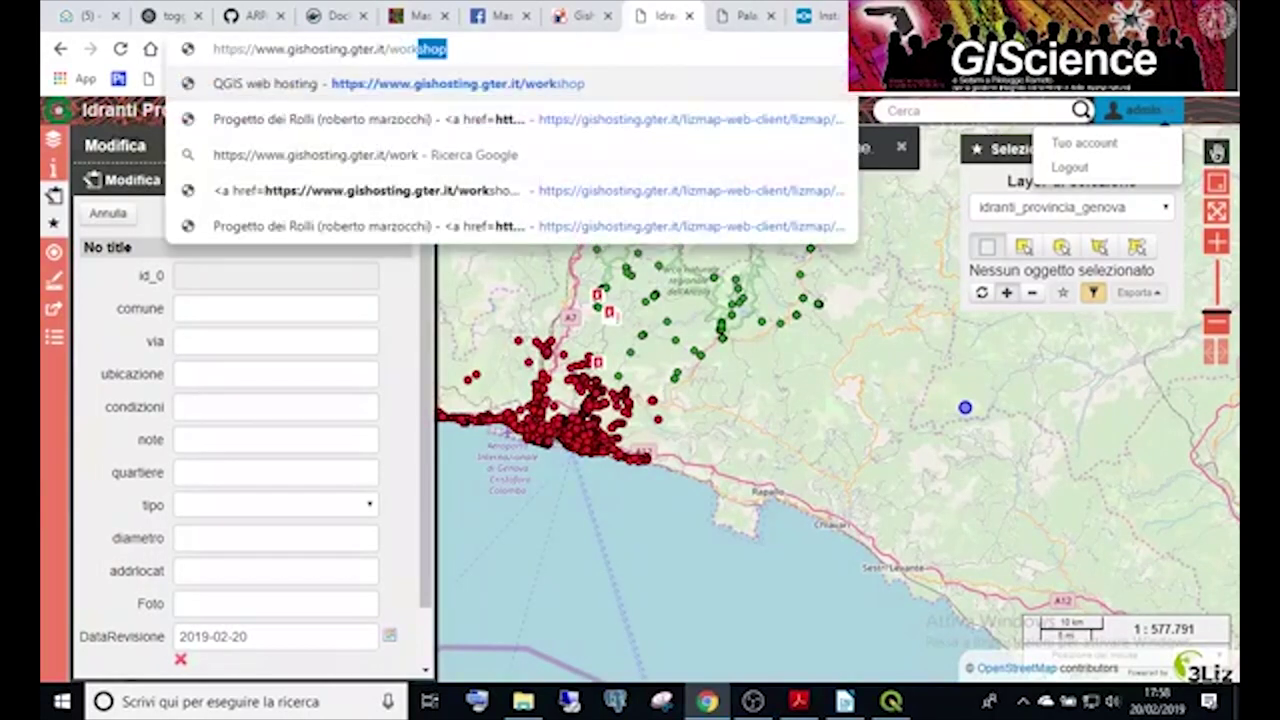
pyautogui.write('shop')
pyautogui.press('Return')
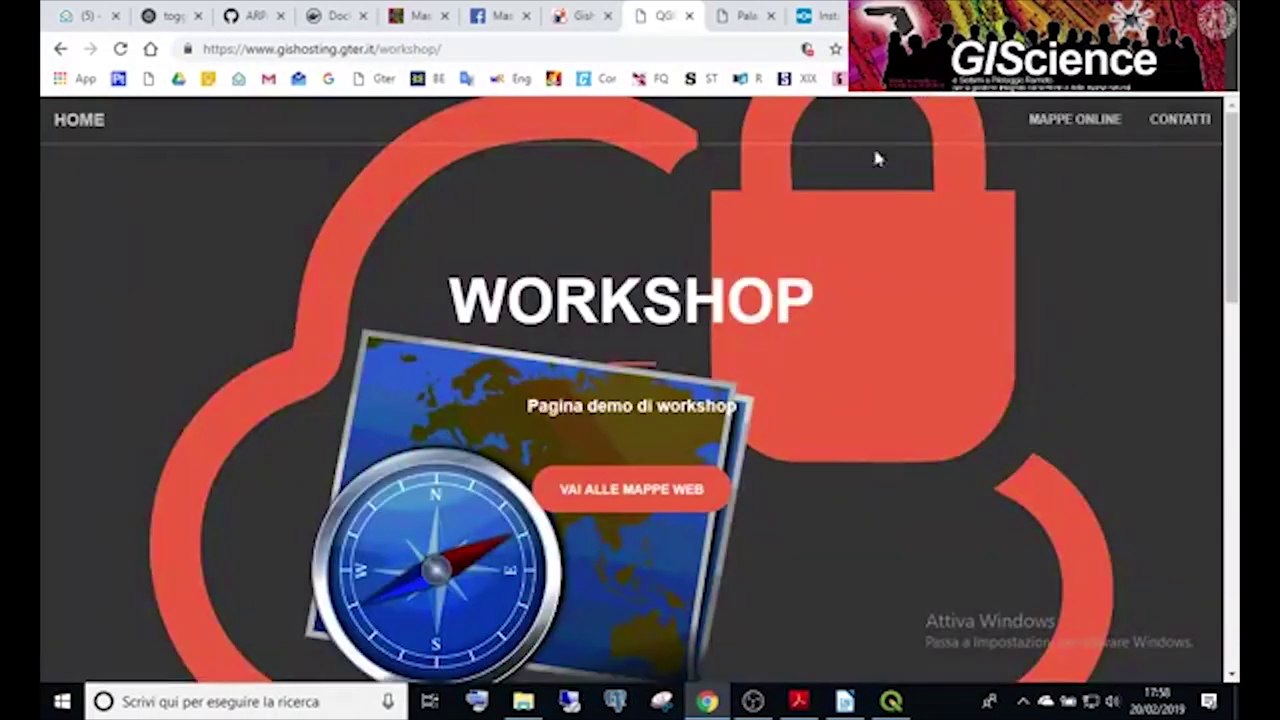
# Open the workshop repository of web maps and look through its published projects.
pyautogui.click(690, 500)
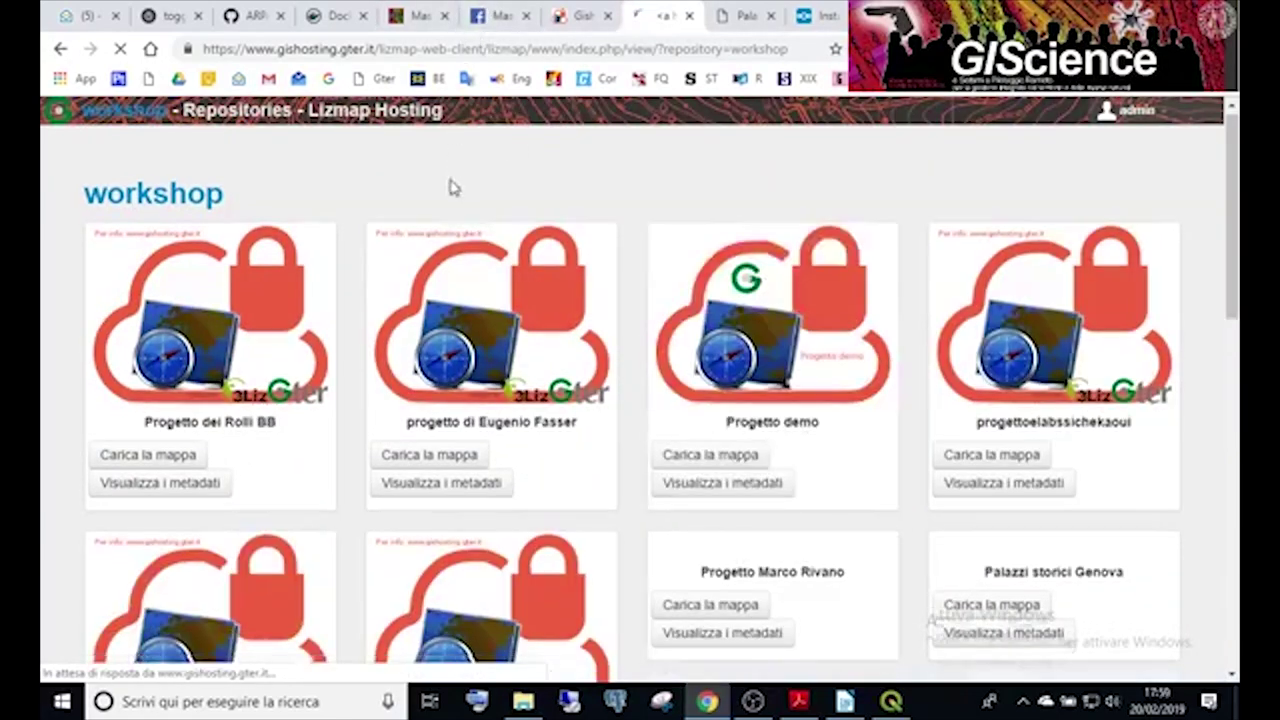
pyautogui.scroll(-10, 451, 189)
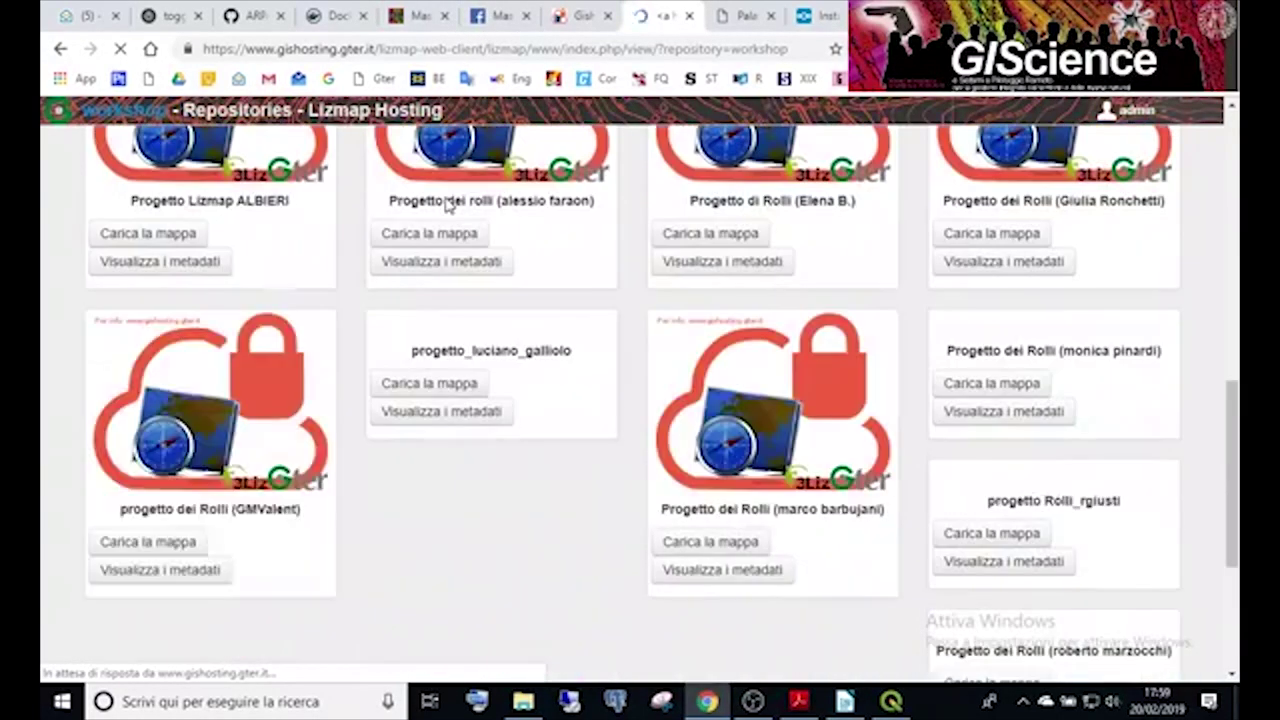
pyautogui.scroll(10, 450, 170)
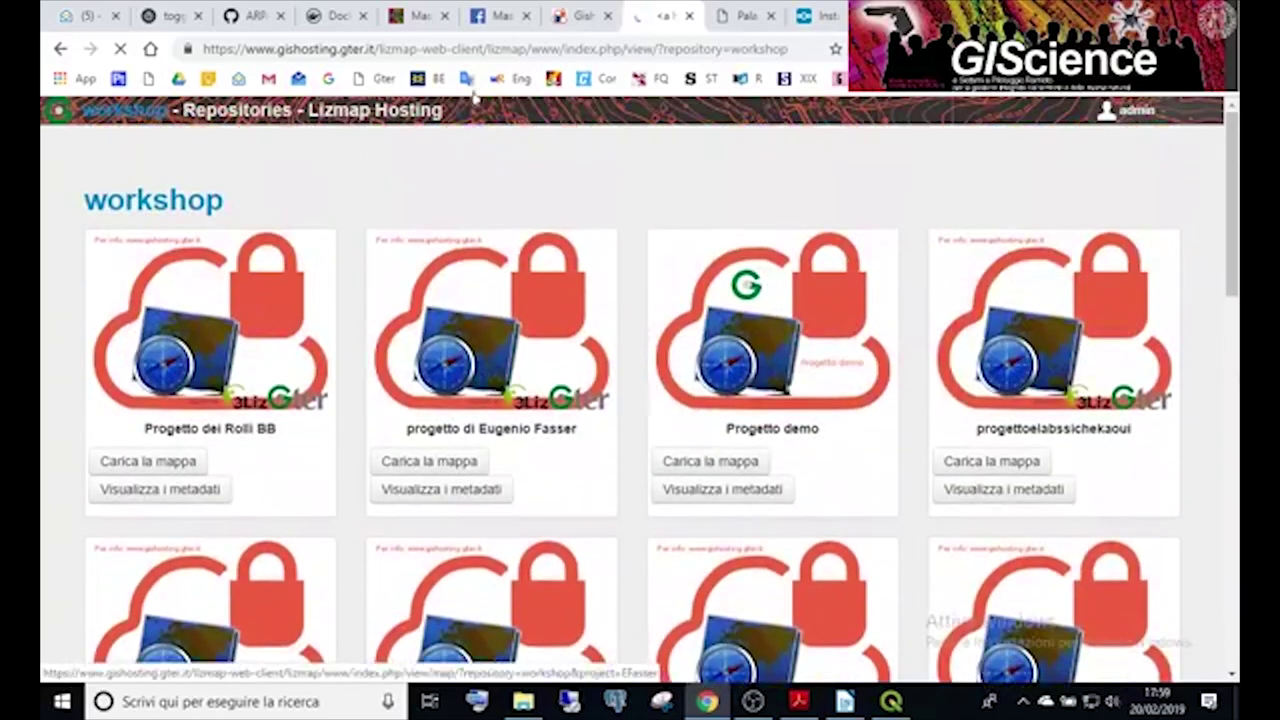
# Go through the account profile to the full repository list and load the Mappa della pericolosità sismica map from the Gter demos.
pyautogui.click(1167, 110)
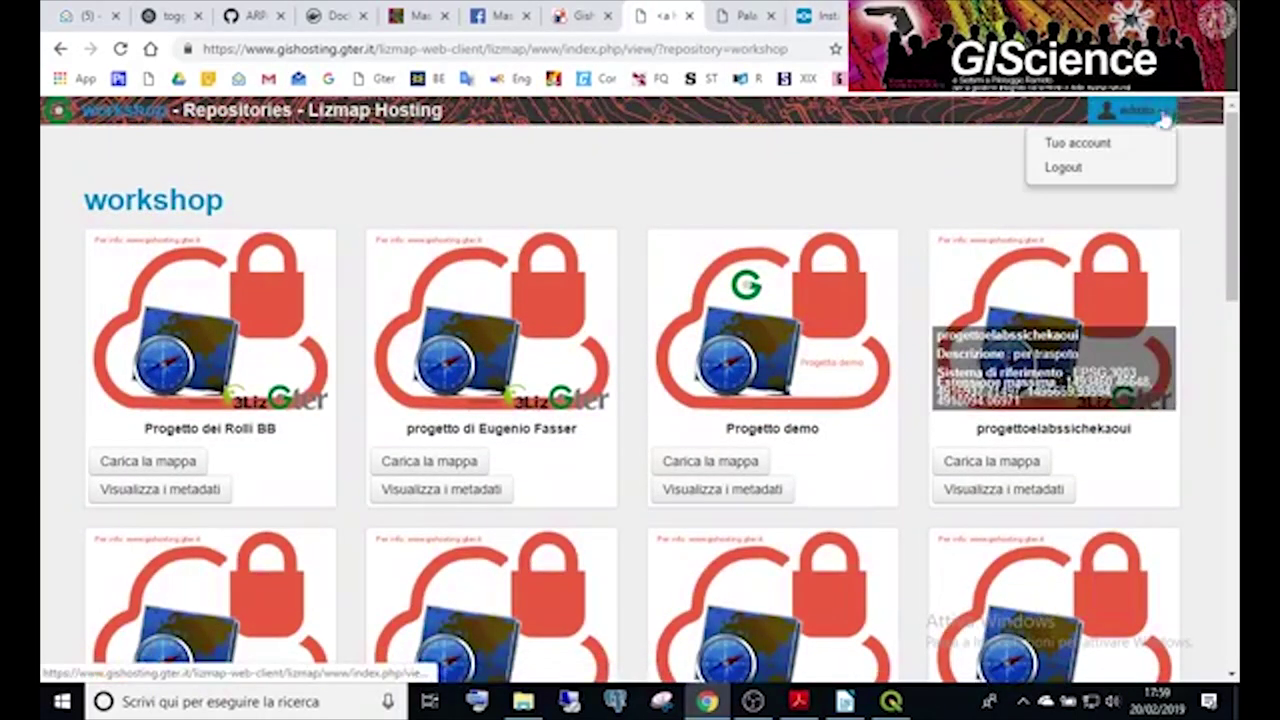
pyautogui.click(1126, 142)
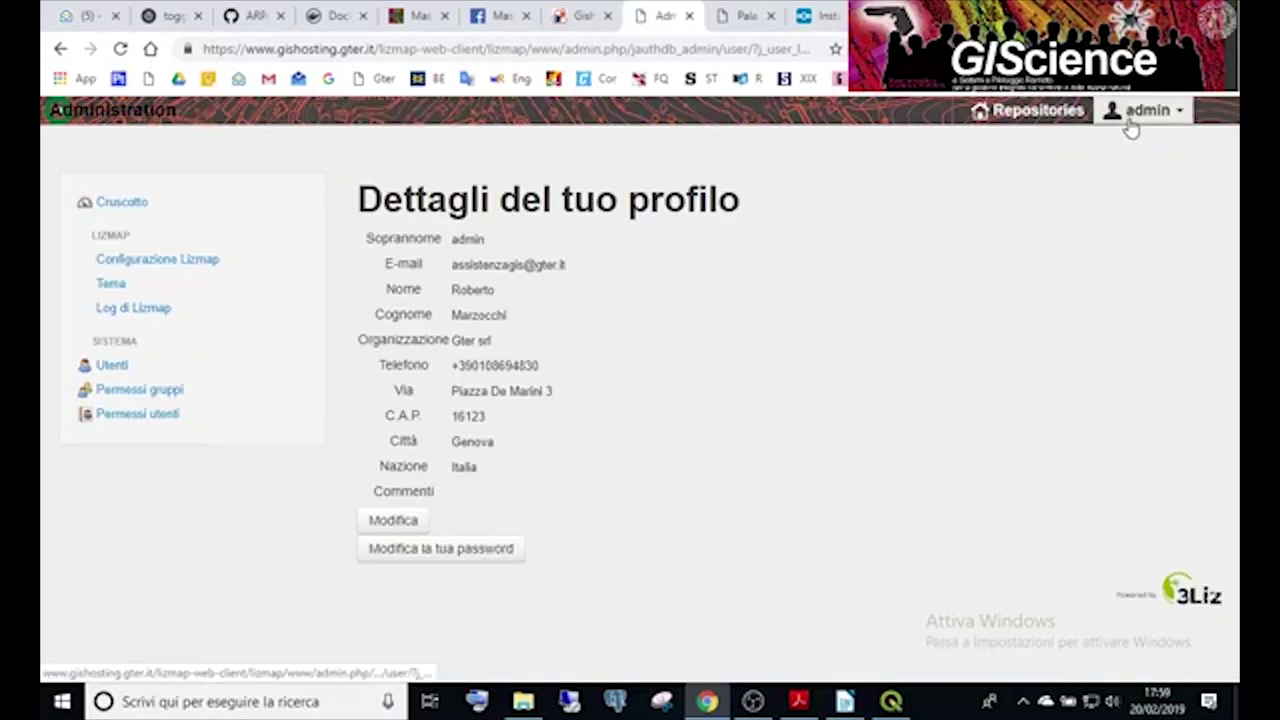
pyautogui.click(1040, 118)
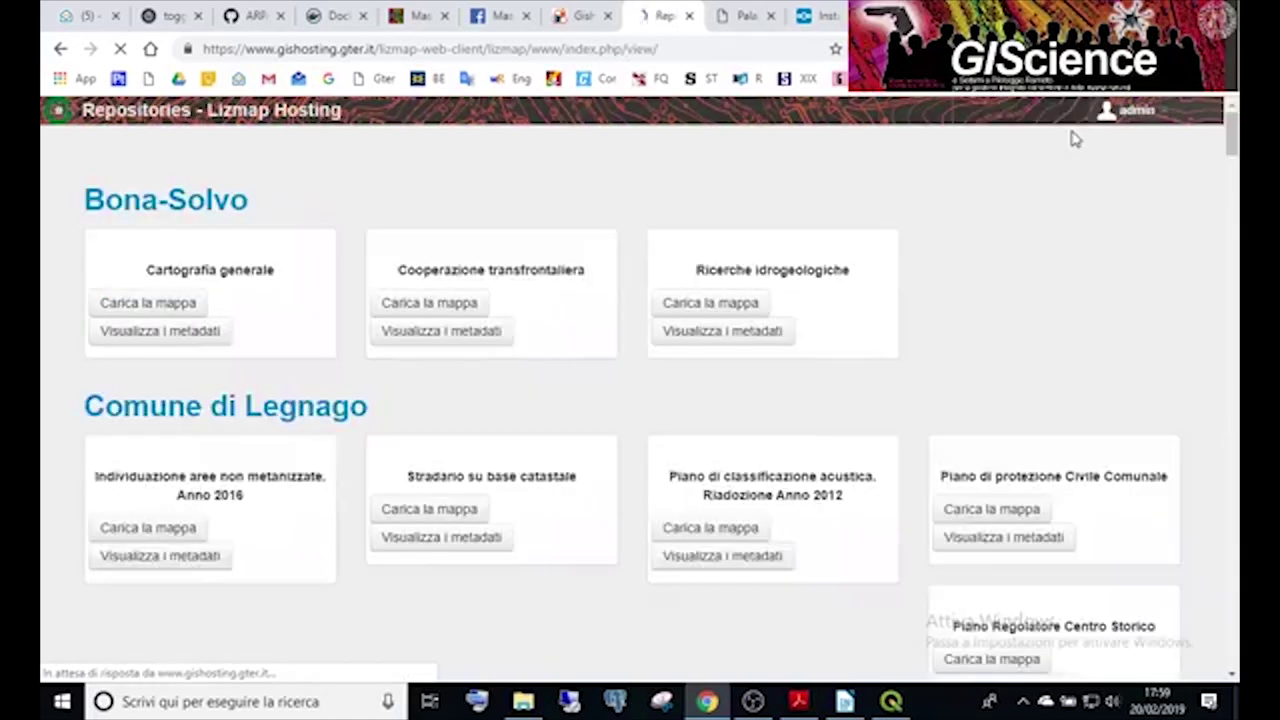
pyautogui.scroll(-4, 748, 295)
pyautogui.scroll(-10, 746, 300)
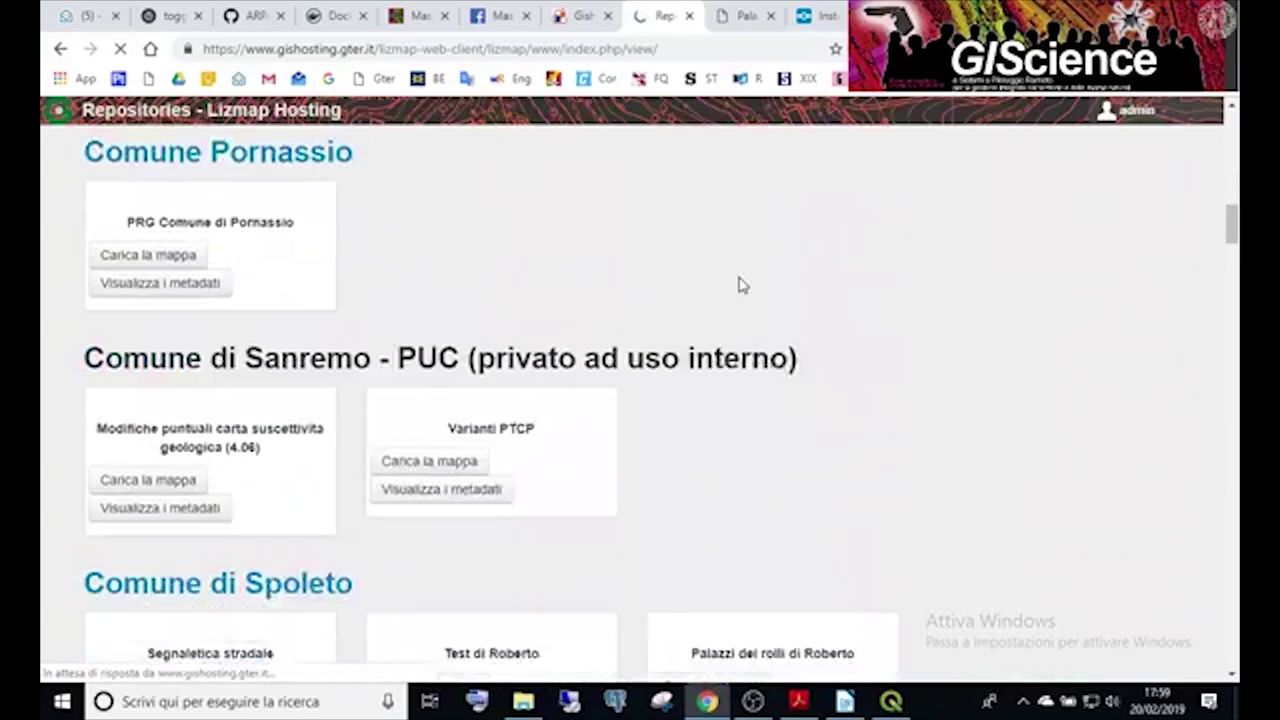
pyautogui.scroll(-10, 740, 285)
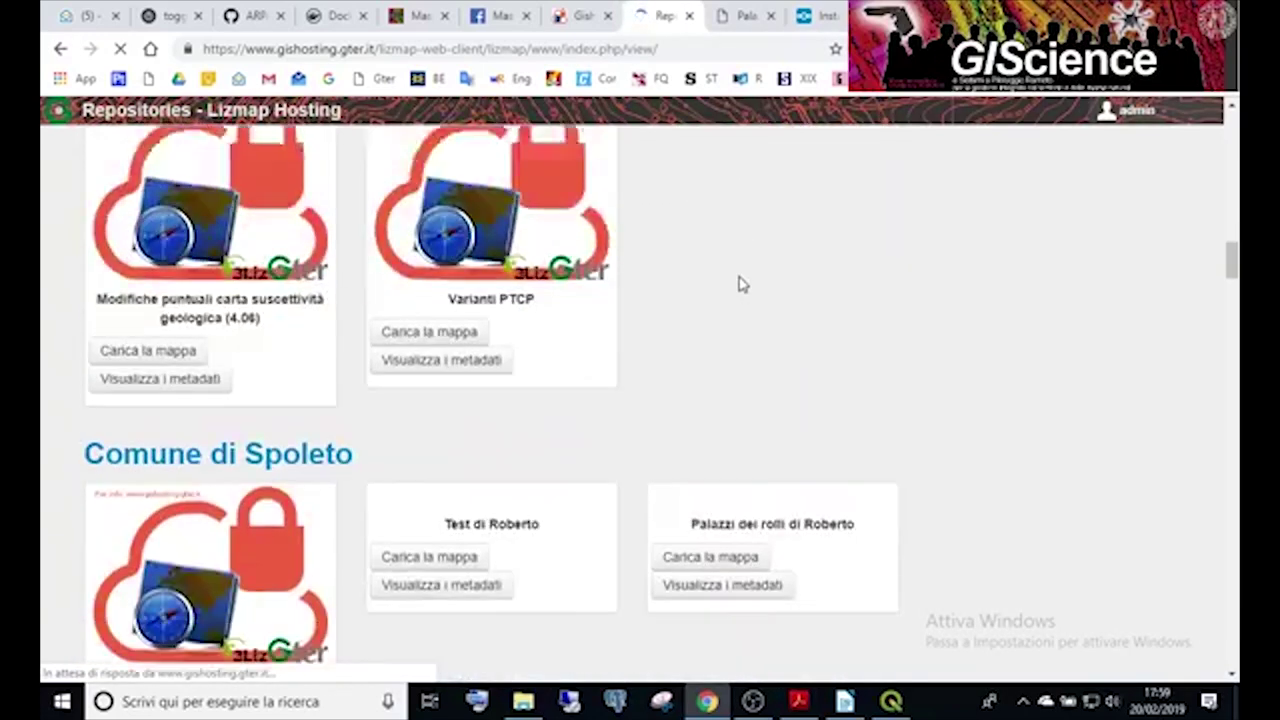
pyautogui.scroll(-3, 740, 285)
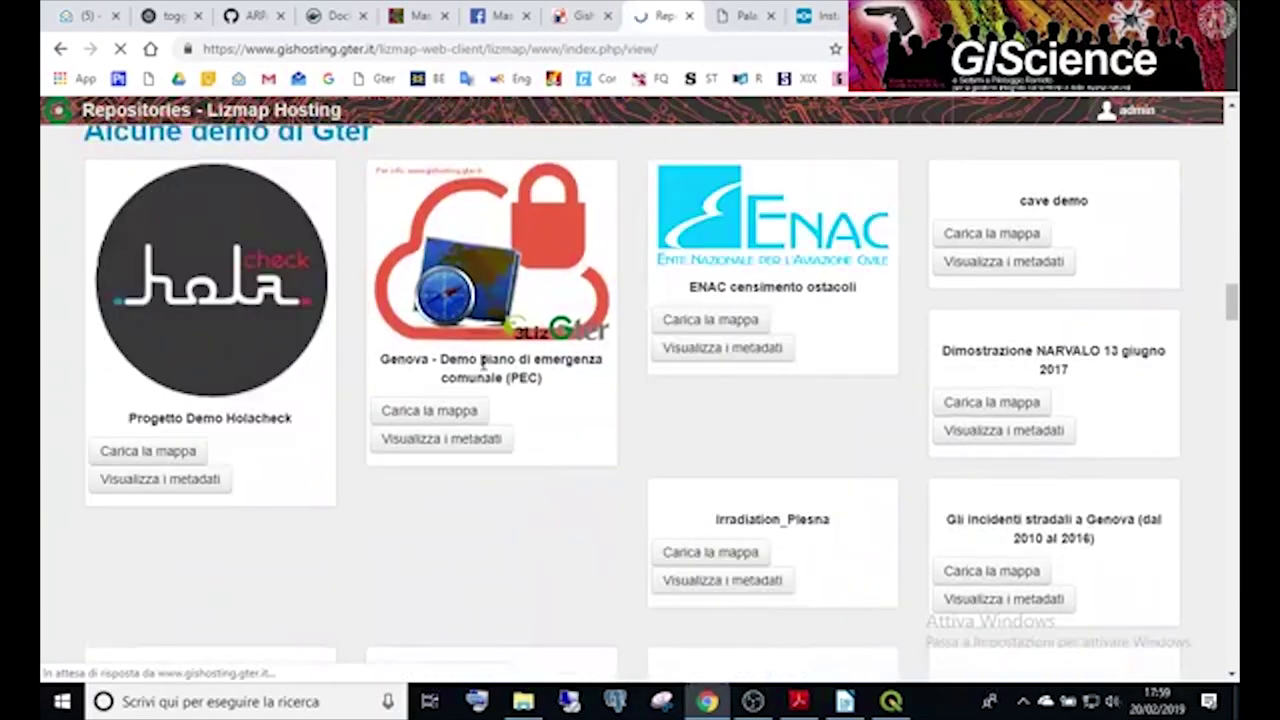
pyautogui.scroll(-3, 962, 436)
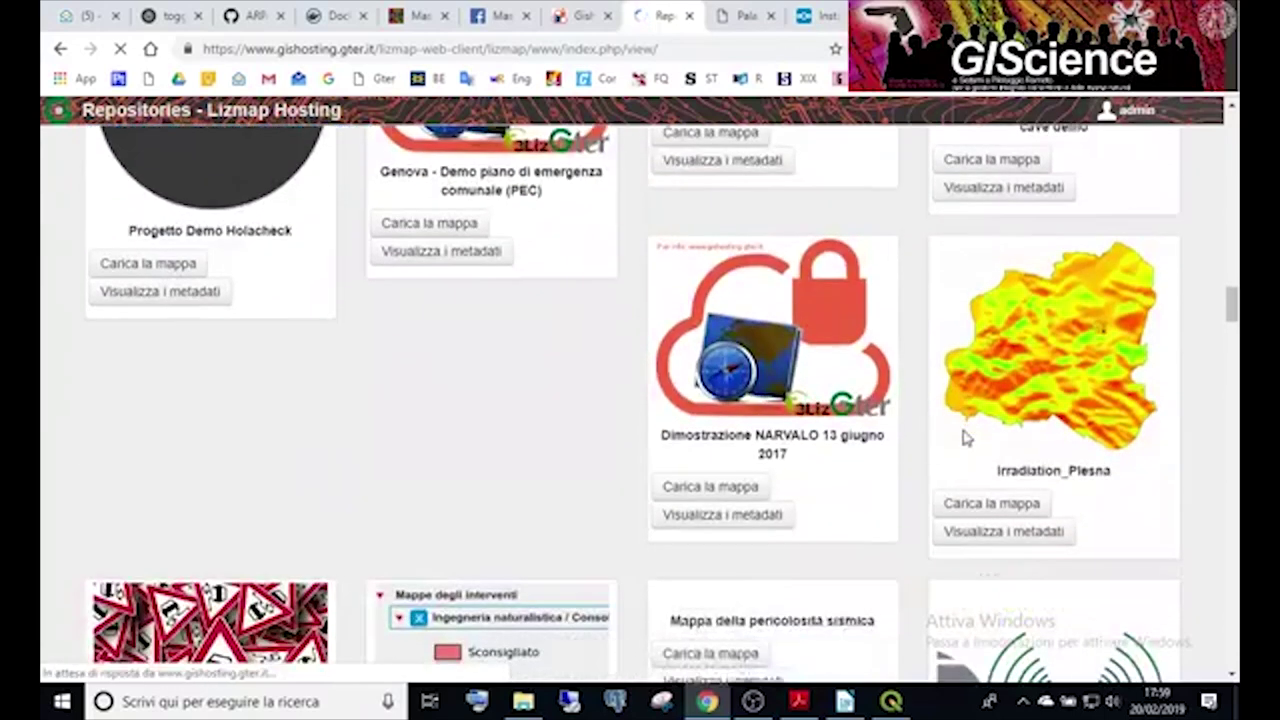
pyautogui.scroll(-1, 960, 436)
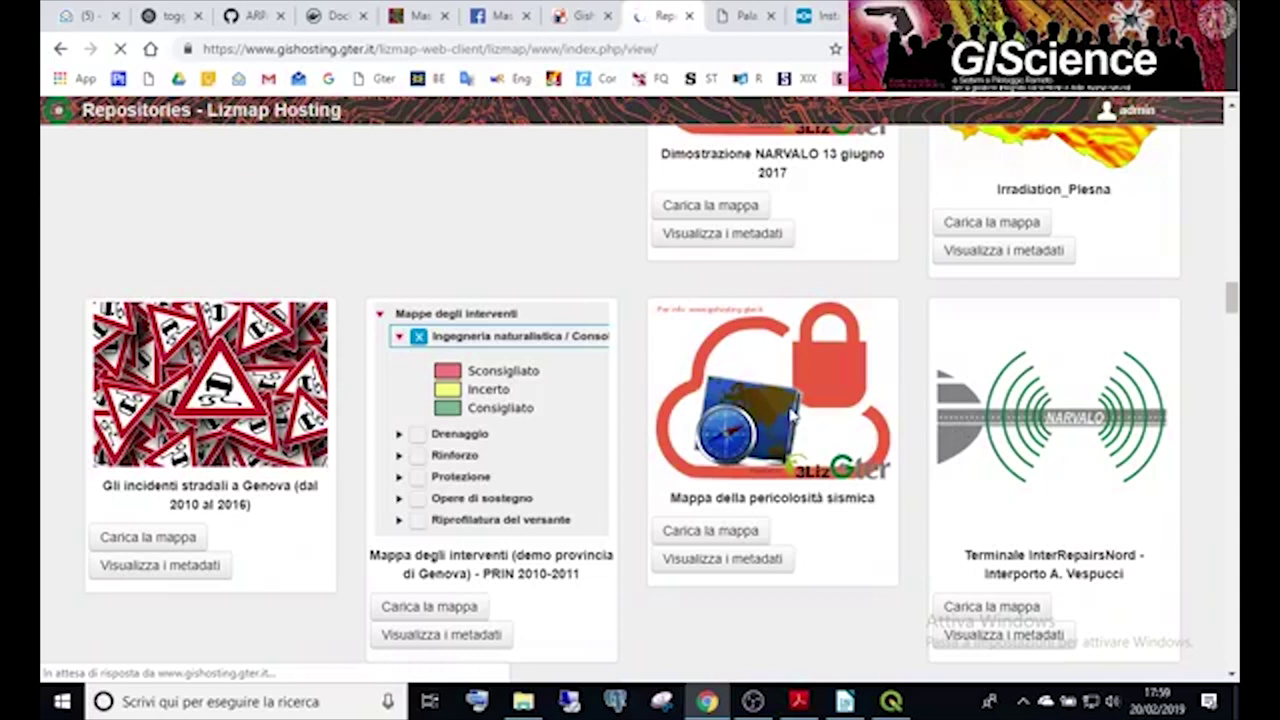
pyautogui.click(744, 535)
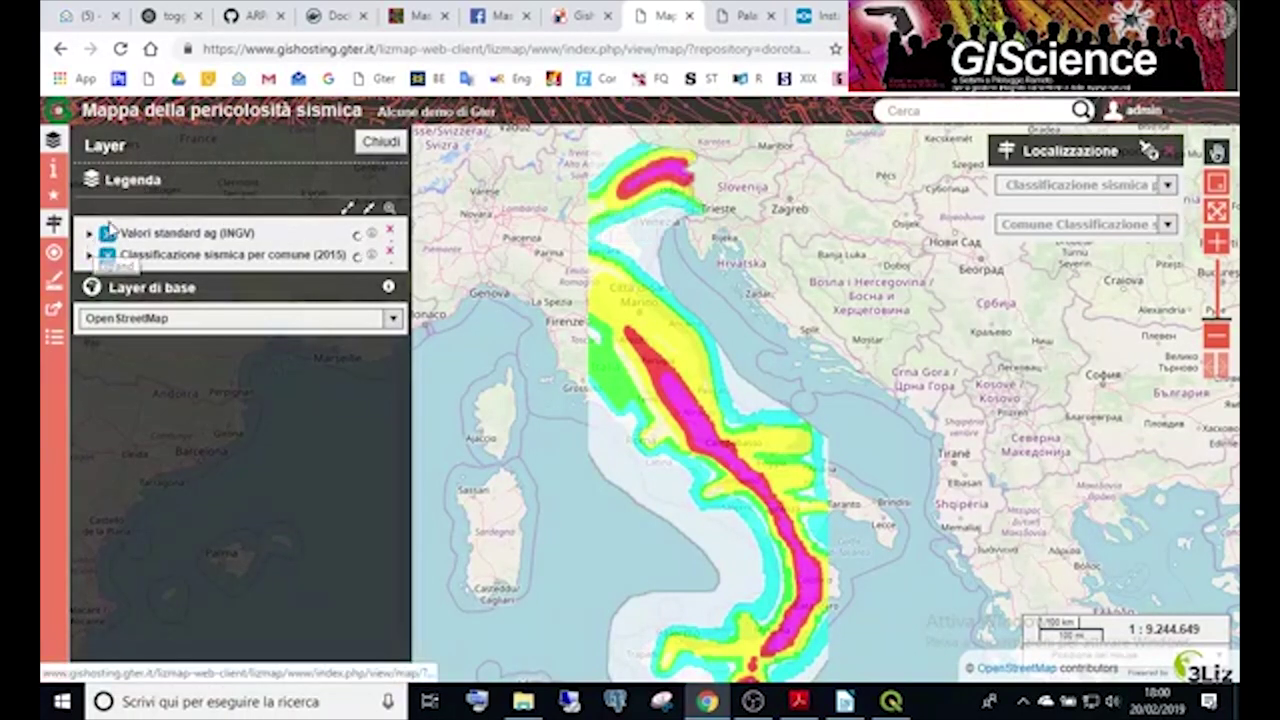
# Choose Veneto as the region in the seismic map's locate-by-layer search.
pyautogui.click(1172, 186)
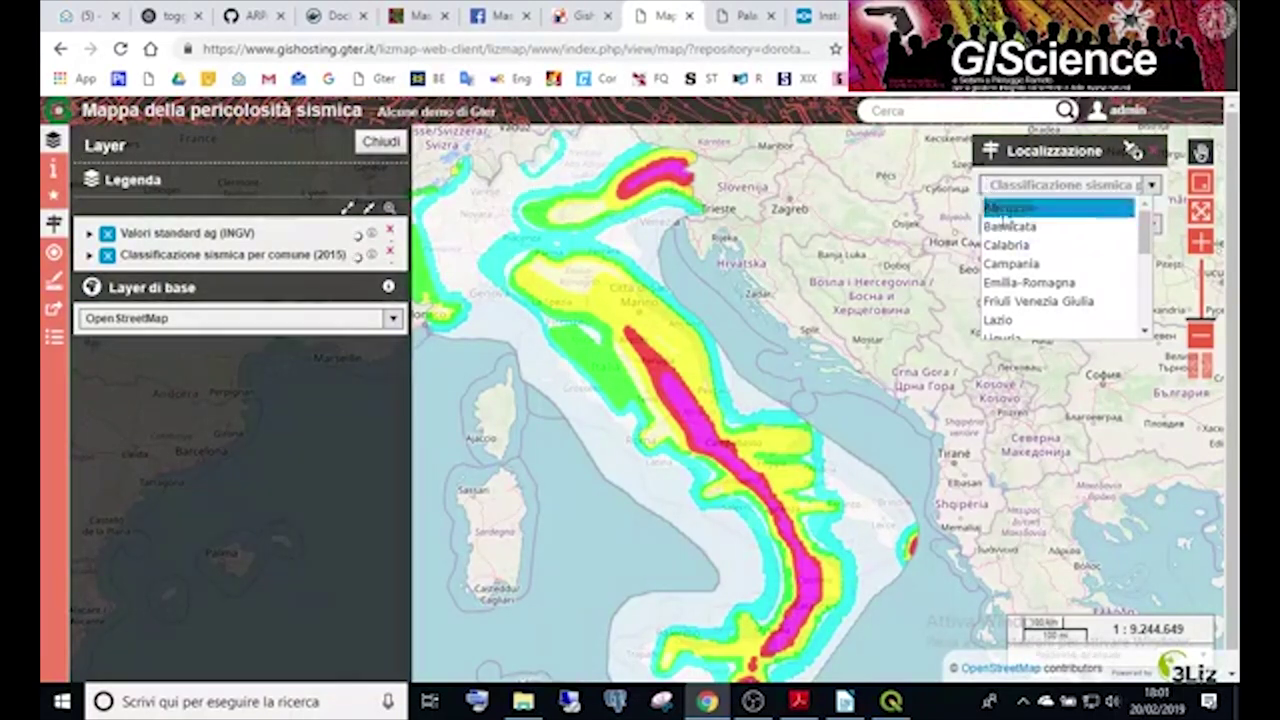
pyautogui.click(1043, 158)
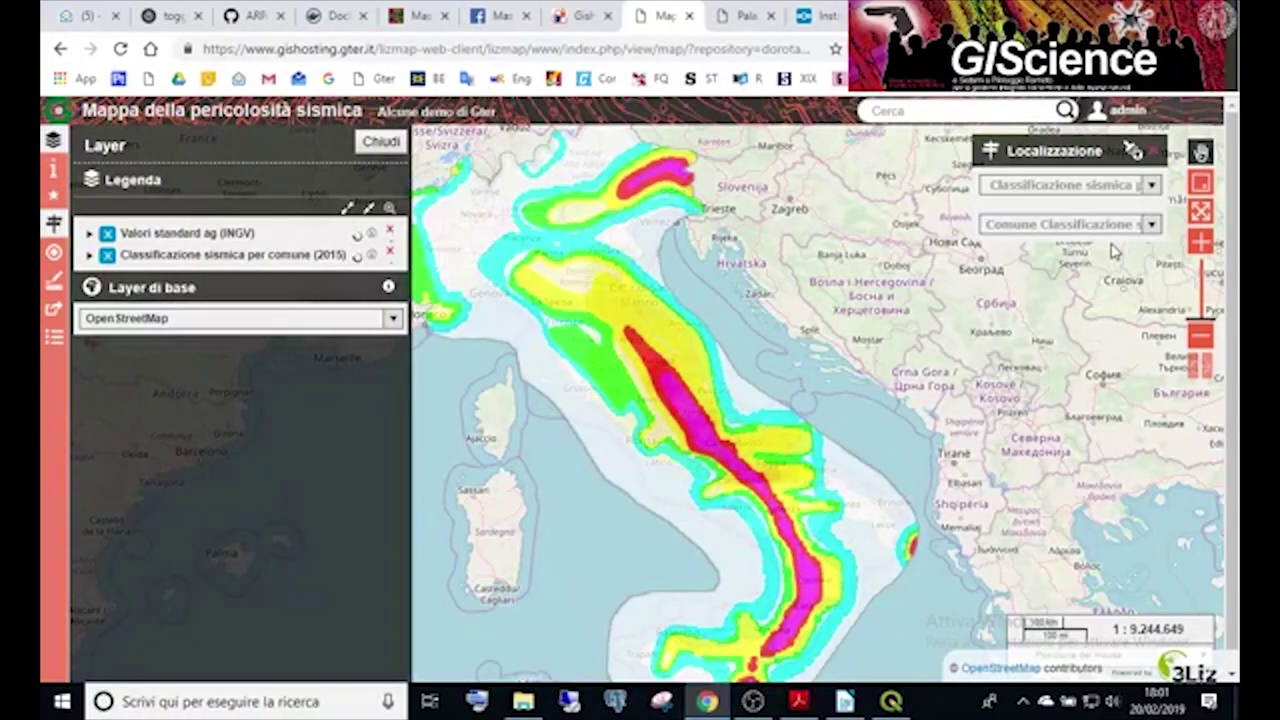
pyautogui.click(1157, 189)
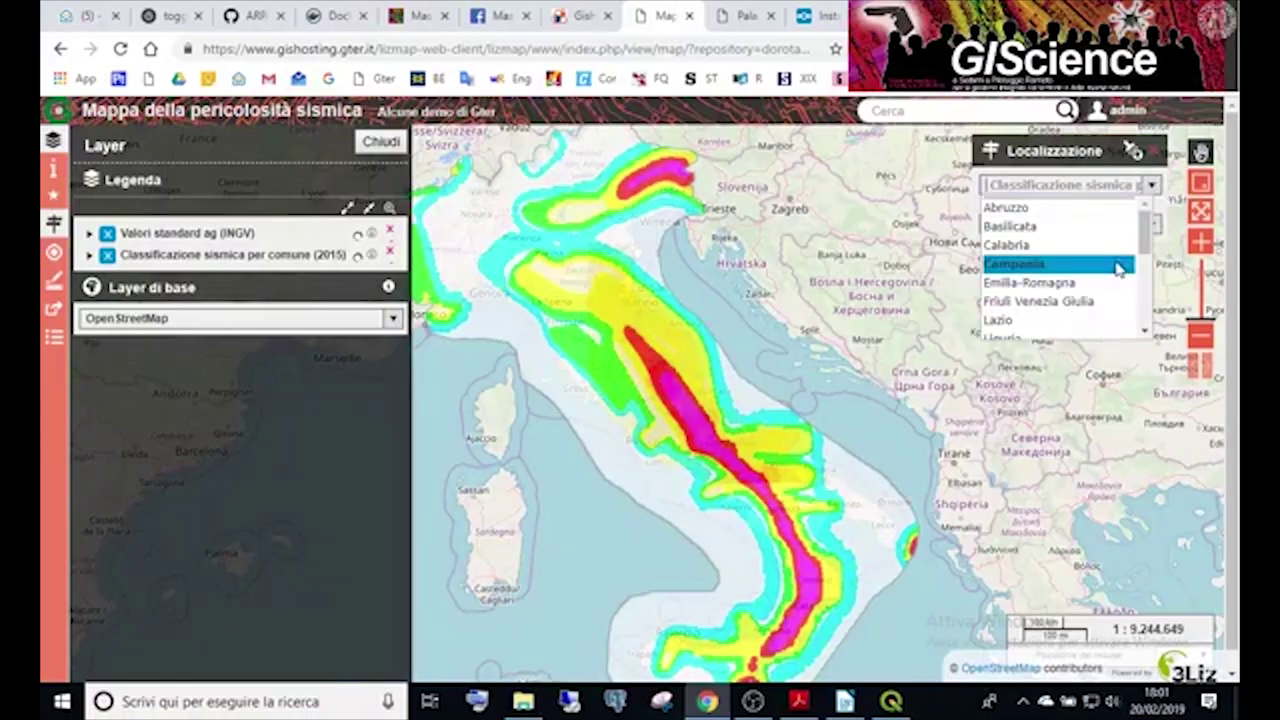
pyautogui.scroll(-2, 1110, 266)
pyautogui.scroll(-3, 1094, 266)
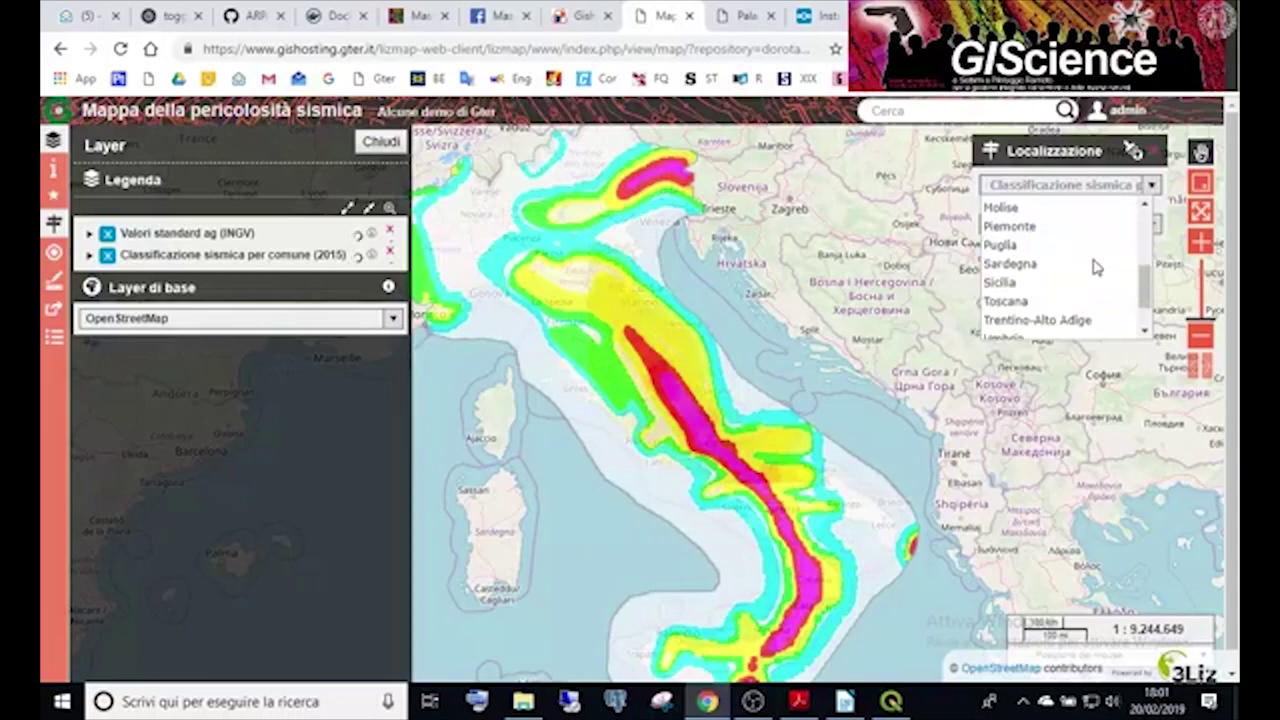
pyautogui.click(1019, 330)
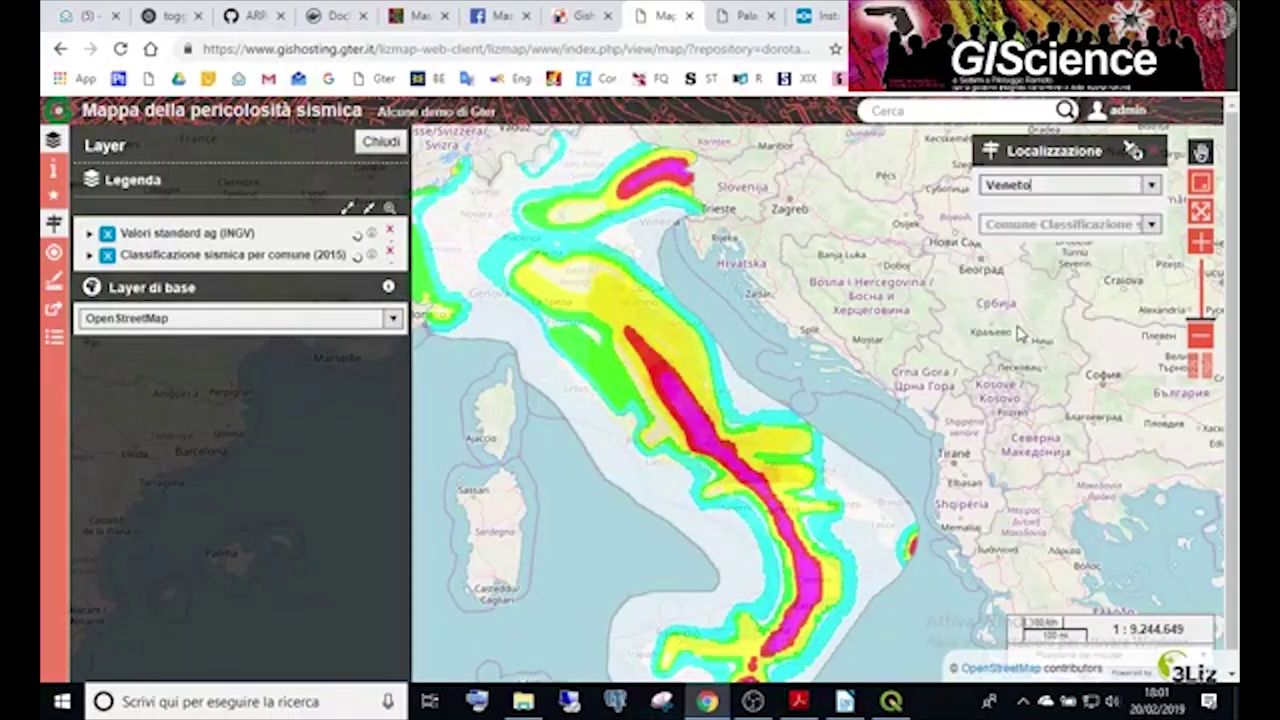
# Filter the Veneto municipalities by "pa" and zoom the map to Padova.
pyautogui.click(1151, 232)
pyautogui.scroll(-3, 1105, 312)
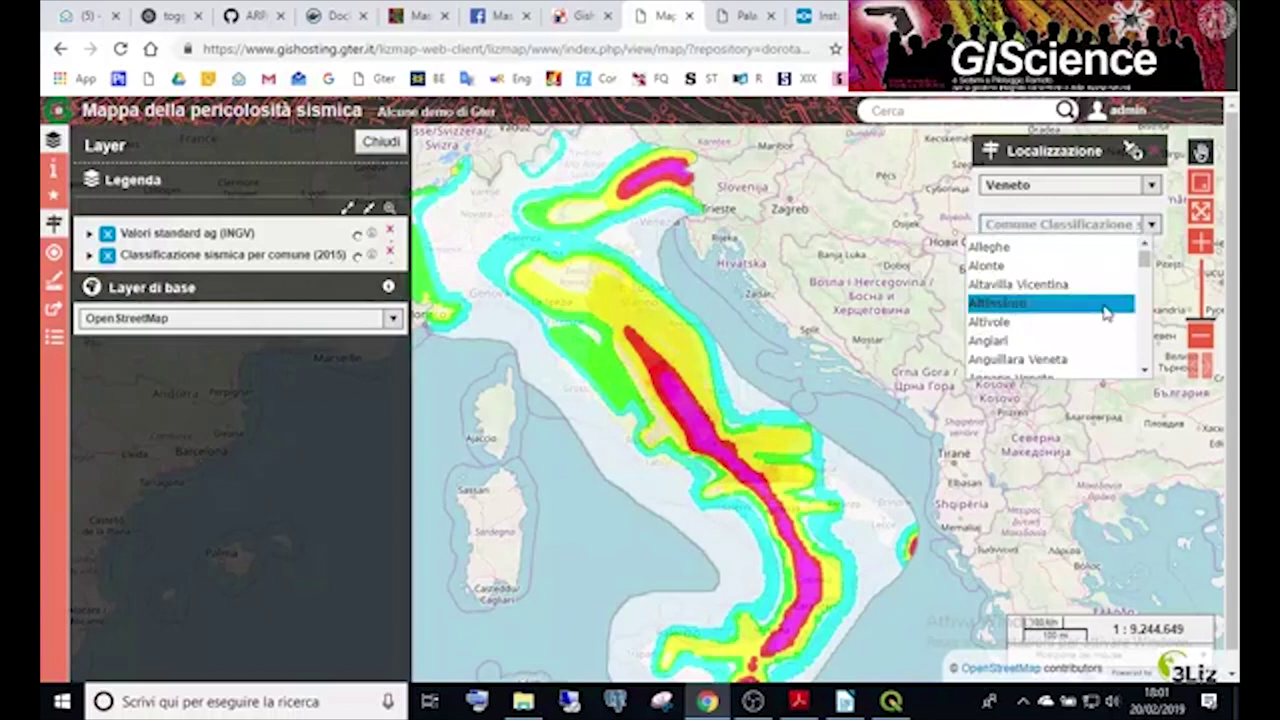
pyautogui.write('pa')
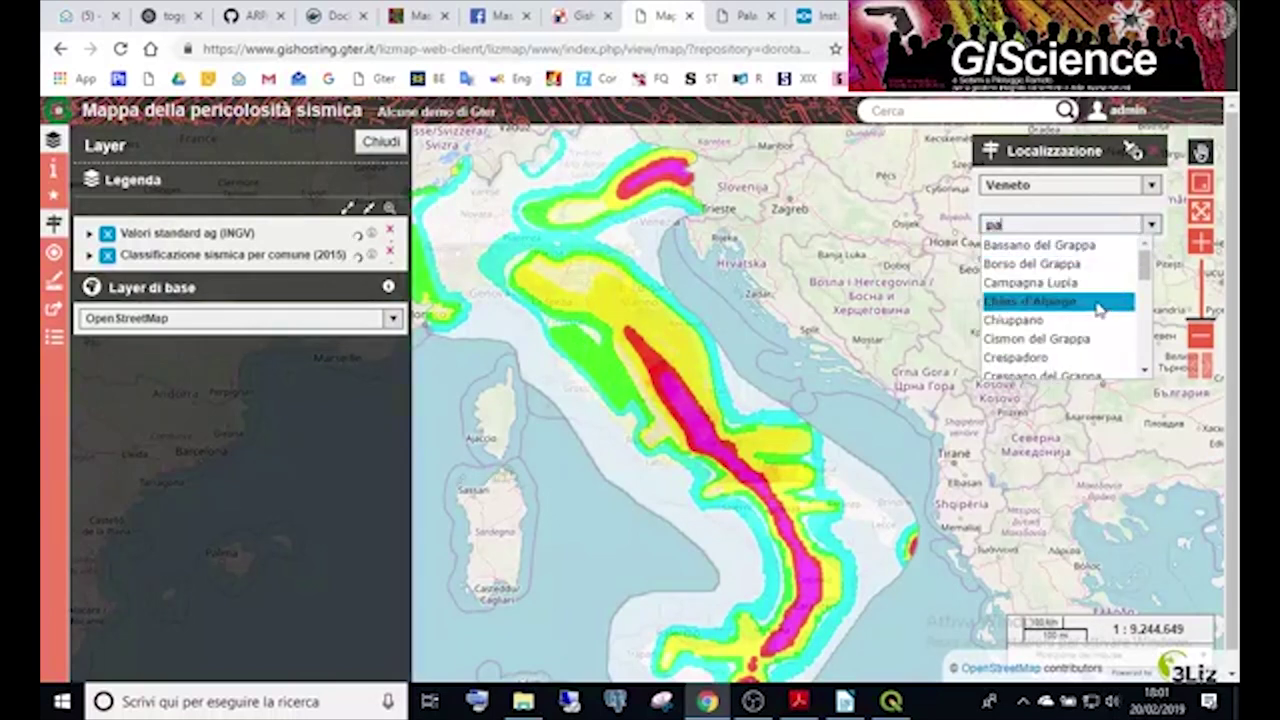
pyautogui.scroll(-8, 1105, 312)
pyautogui.scroll(6, 1093, 311)
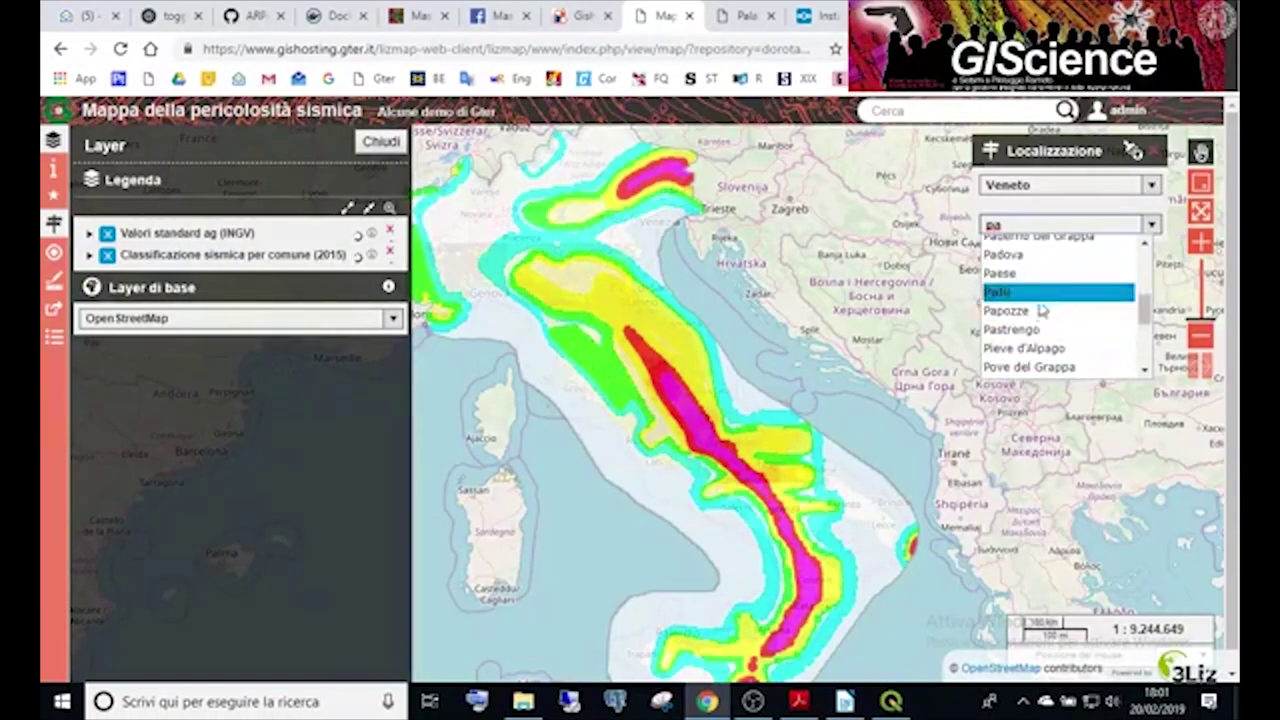
pyautogui.click(1038, 258)
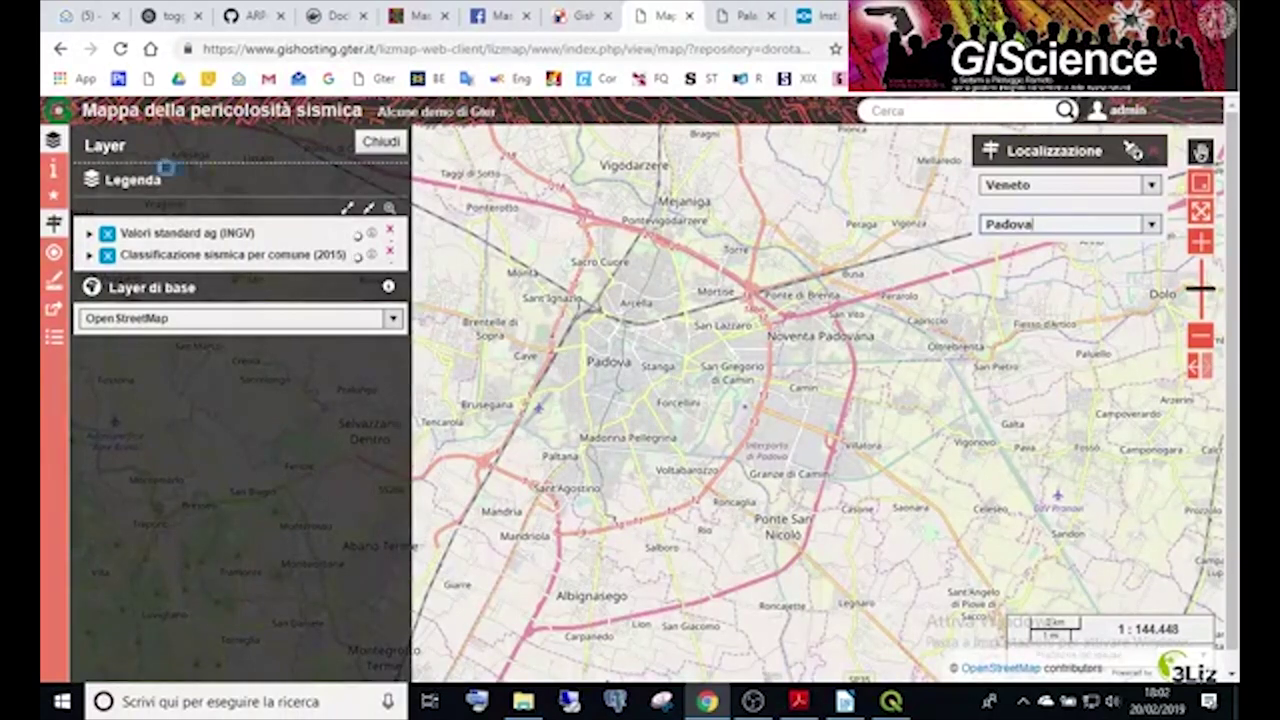
# Open the attribute data of the Classificazione sismica per comune (2015) layer in the web map.
pyautogui.click(54, 339)
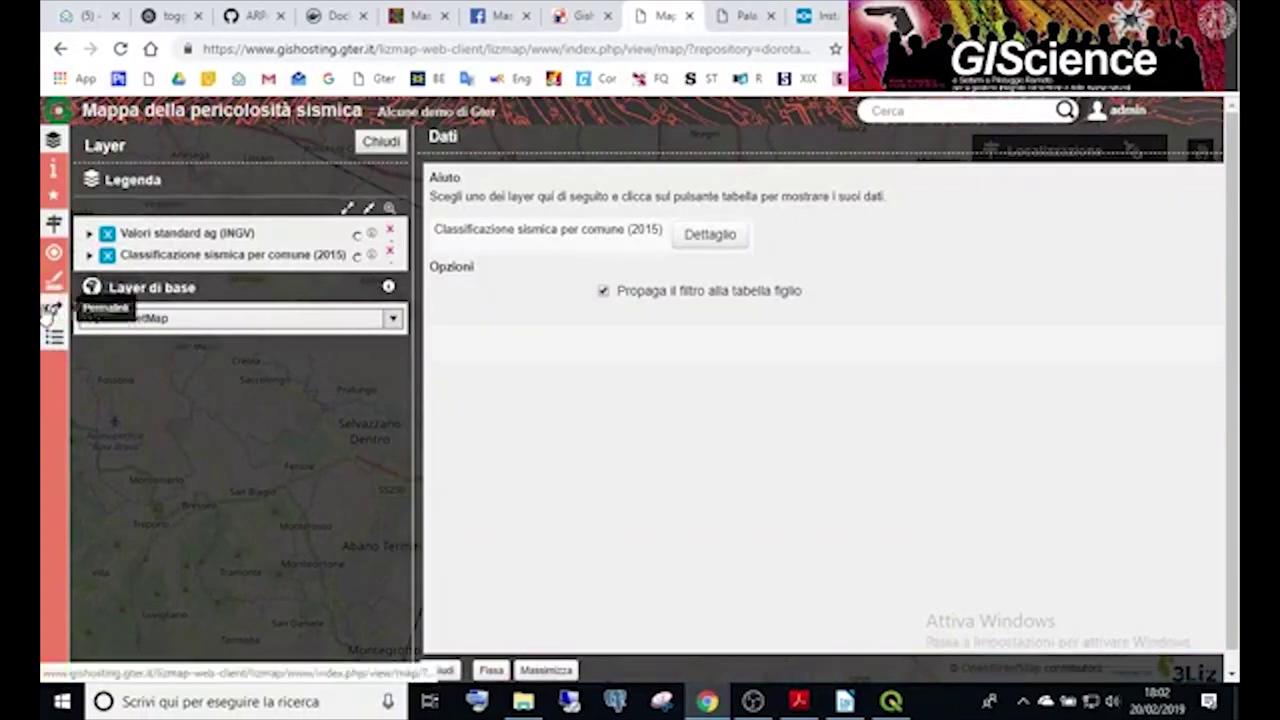
pyautogui.click(707, 238)
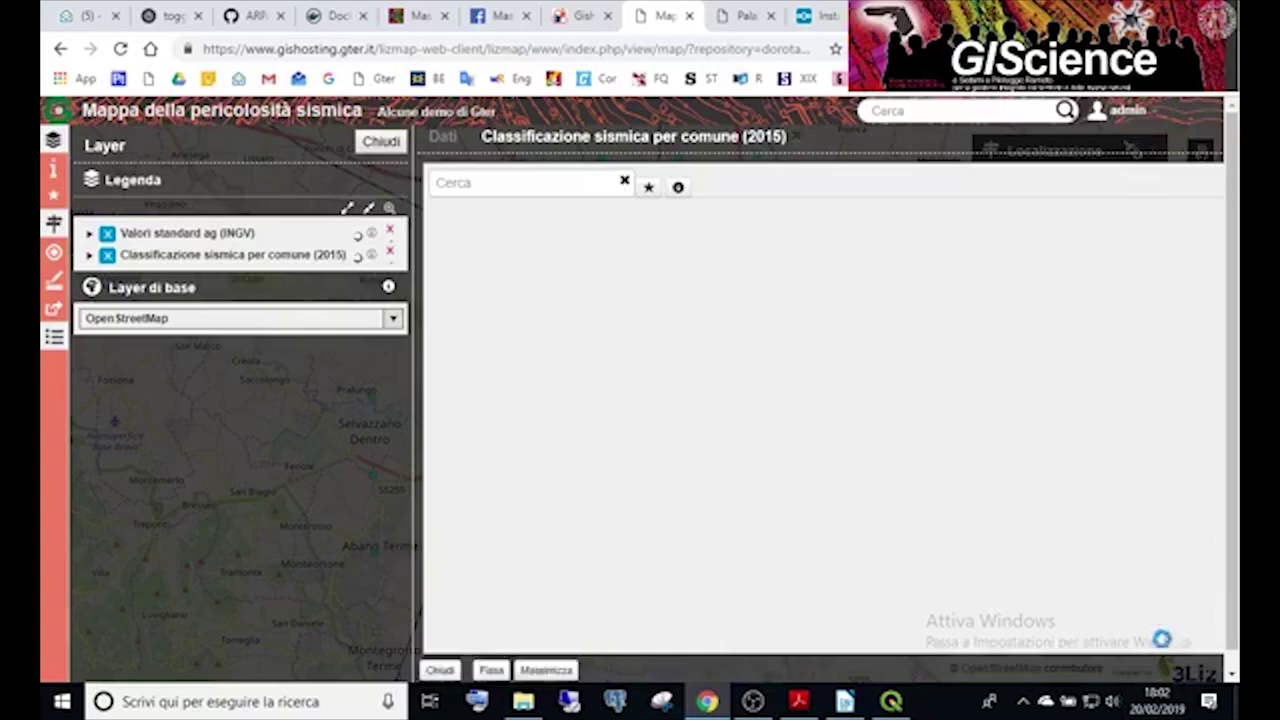
# Switch to QGIS, reopen the Lizmap configuration and review its attribute table, locate by layer, Dataviz and atlas settings.
pyautogui.click(891, 701)
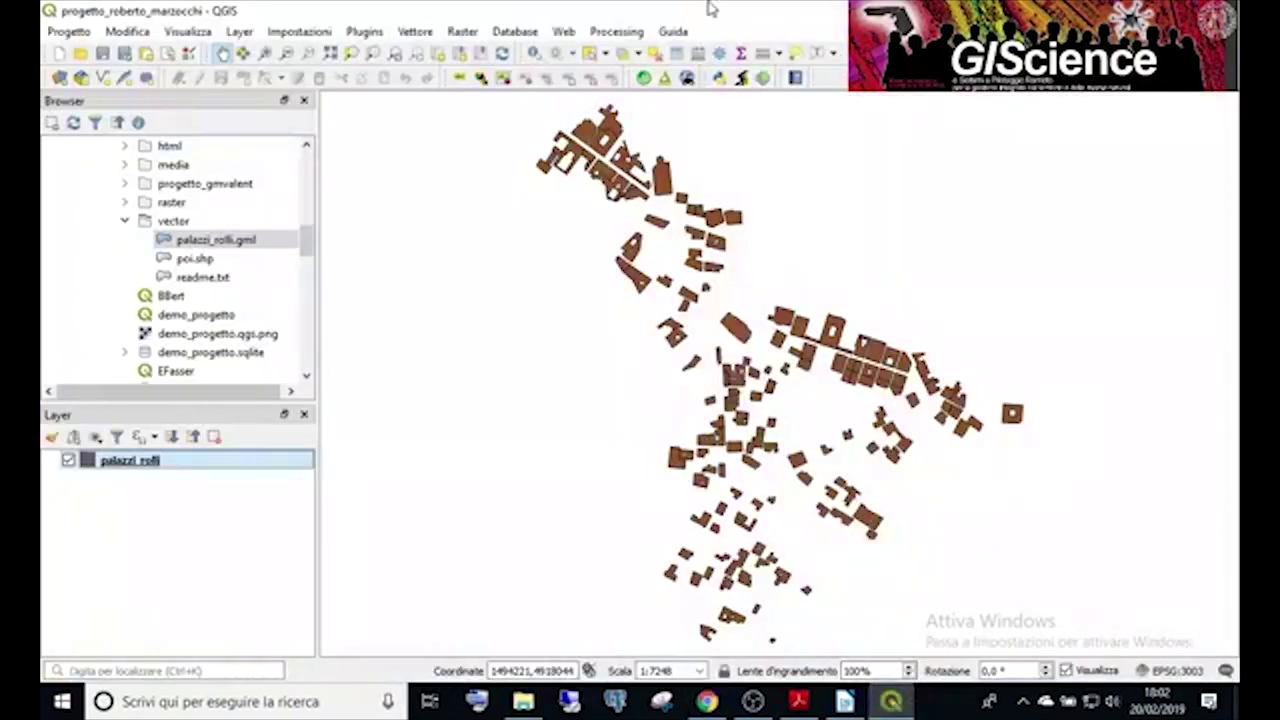
pyautogui.click(643, 78)
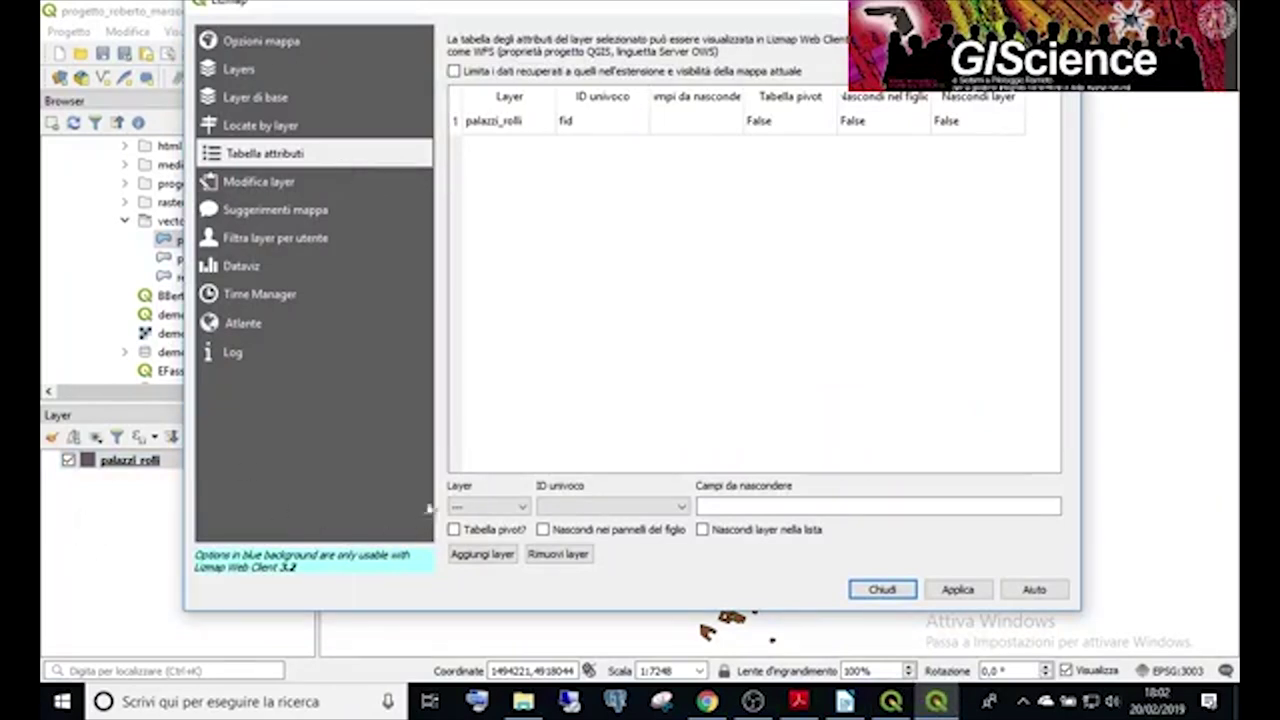
pyautogui.click(500, 508)
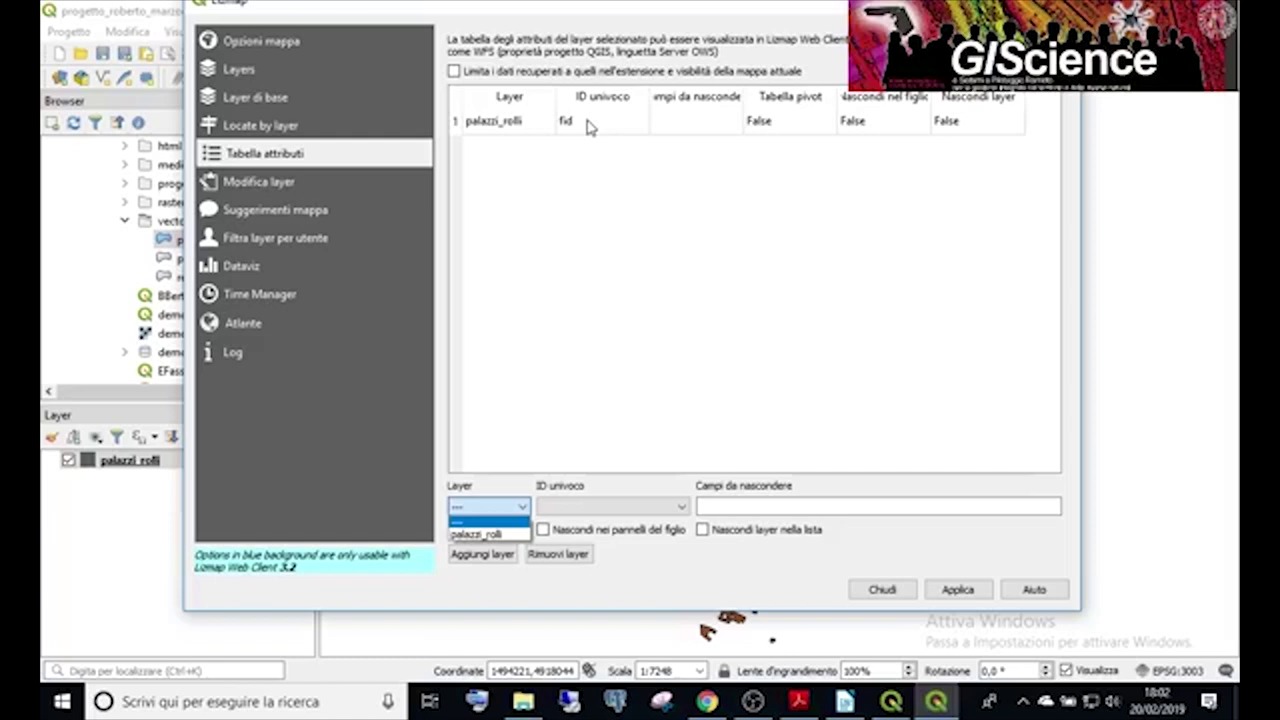
pyautogui.click(250, 126)
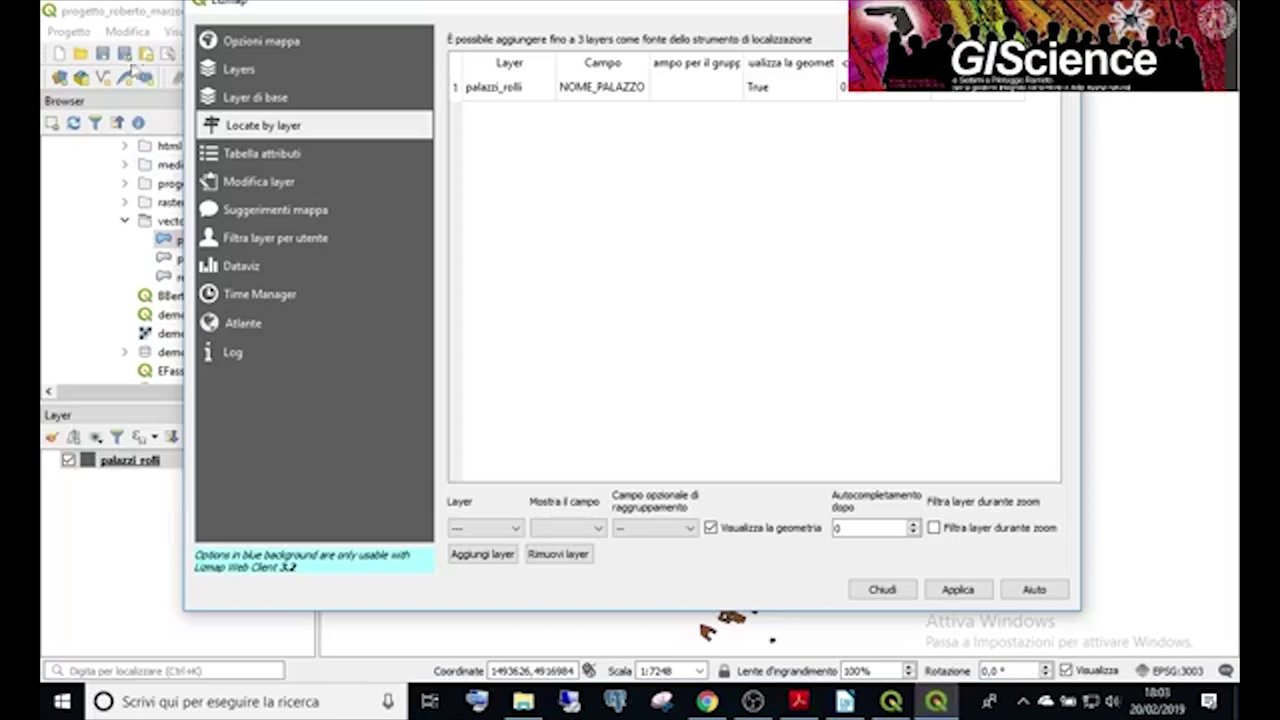
pyautogui.click(252, 266)
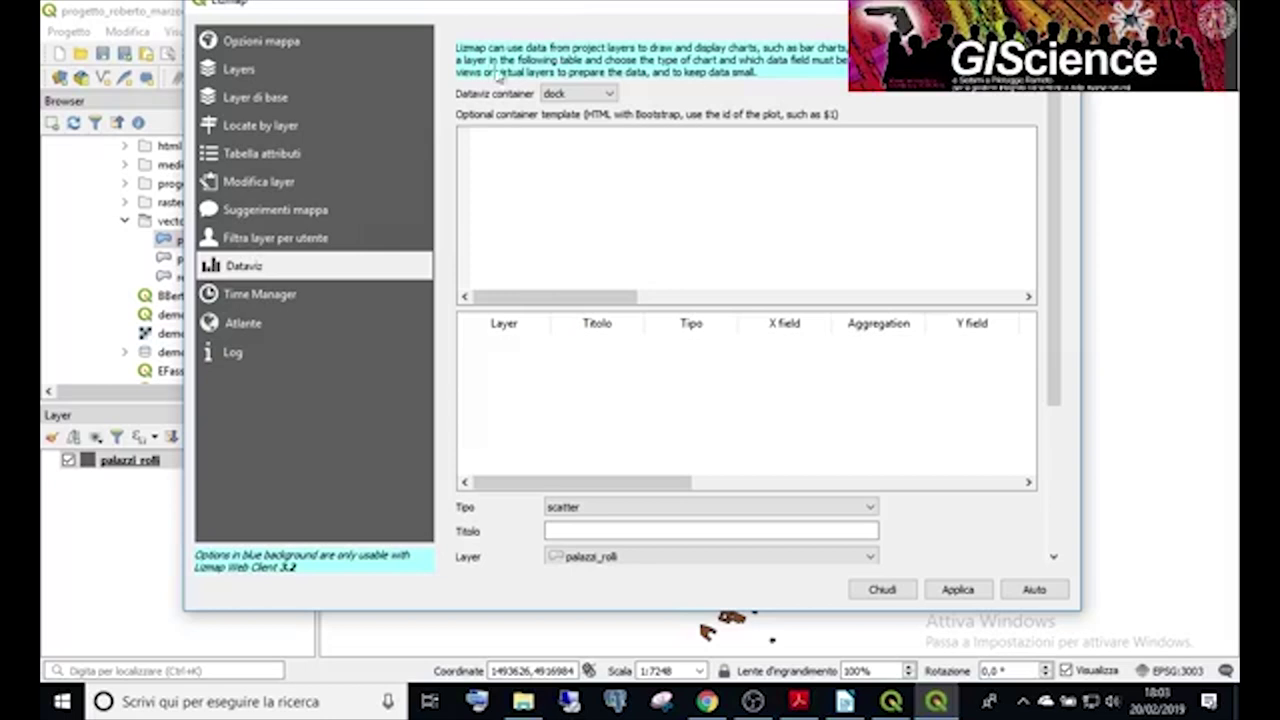
pyautogui.click(241, 323)
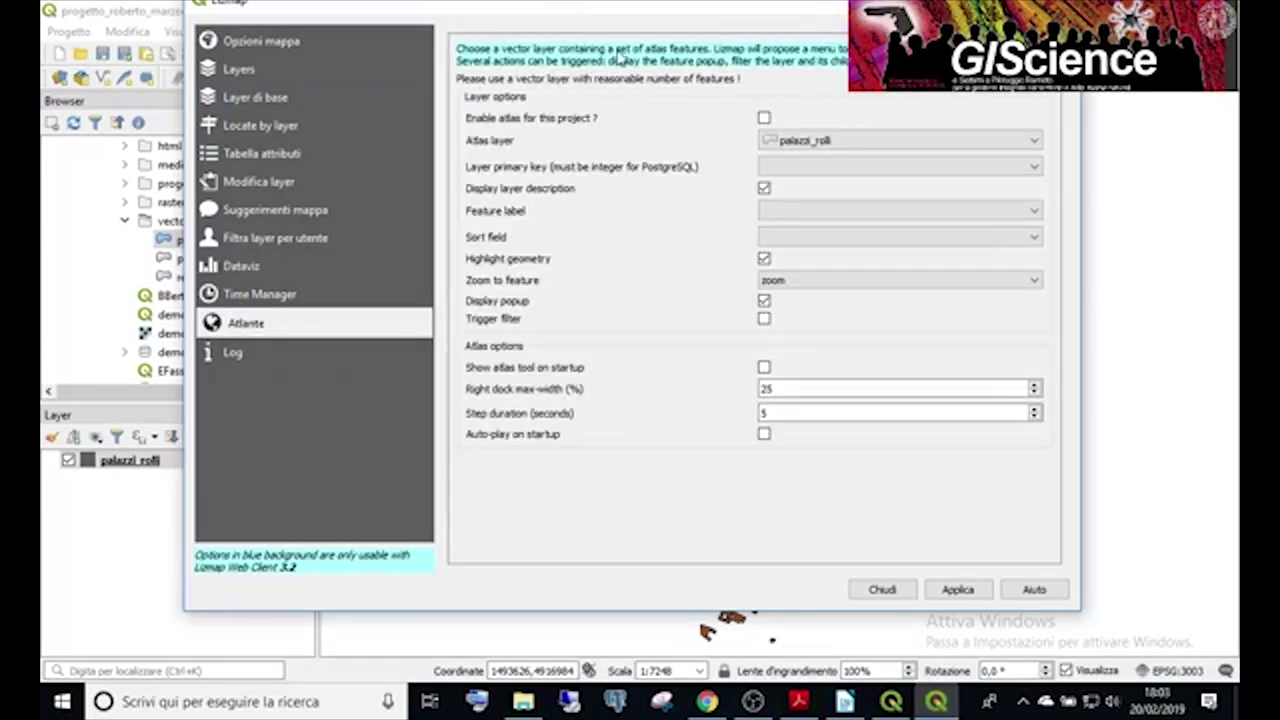